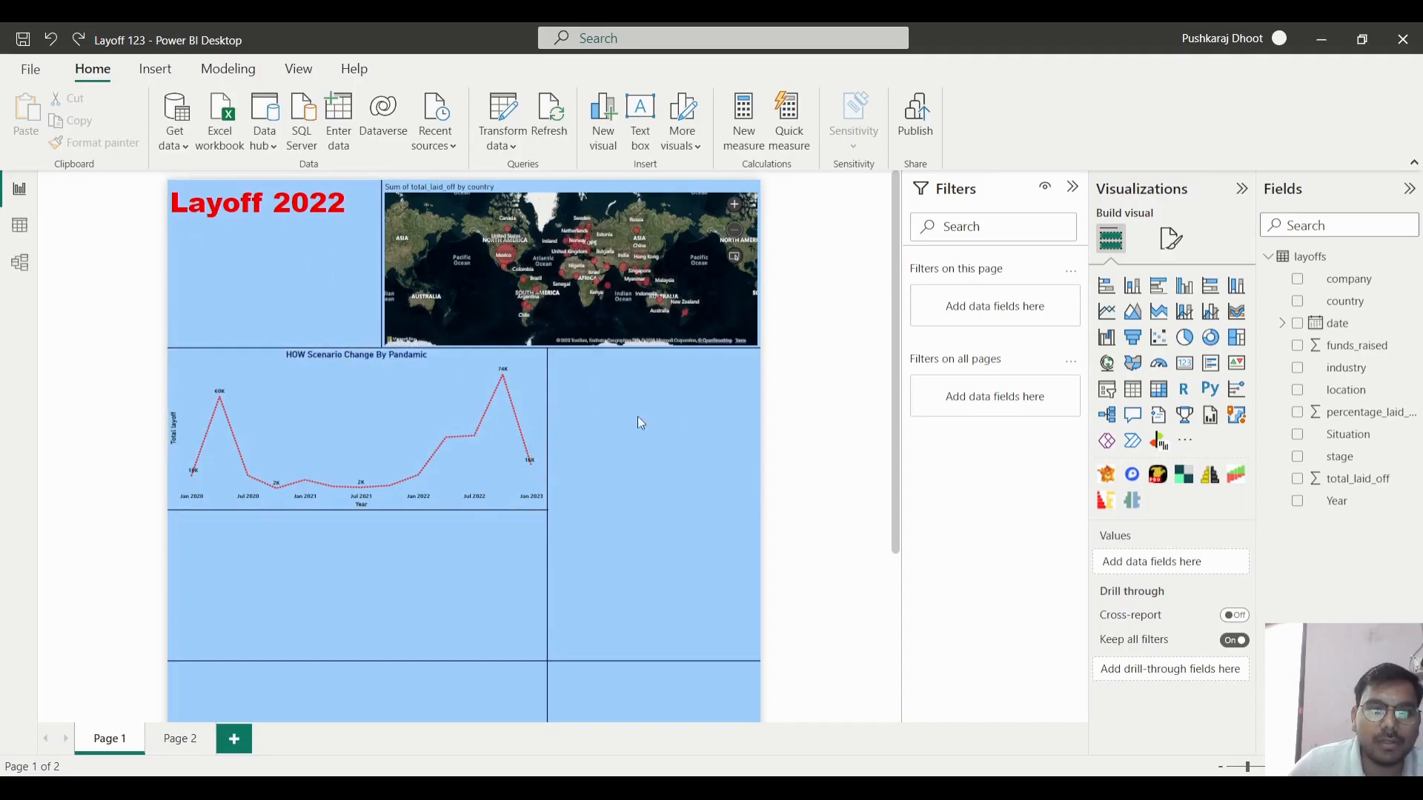
- Switch to the layoff note in Notepad and copy its first paragraph on the most common reasons for layoffs
scroll(633, 460, "down", 5)
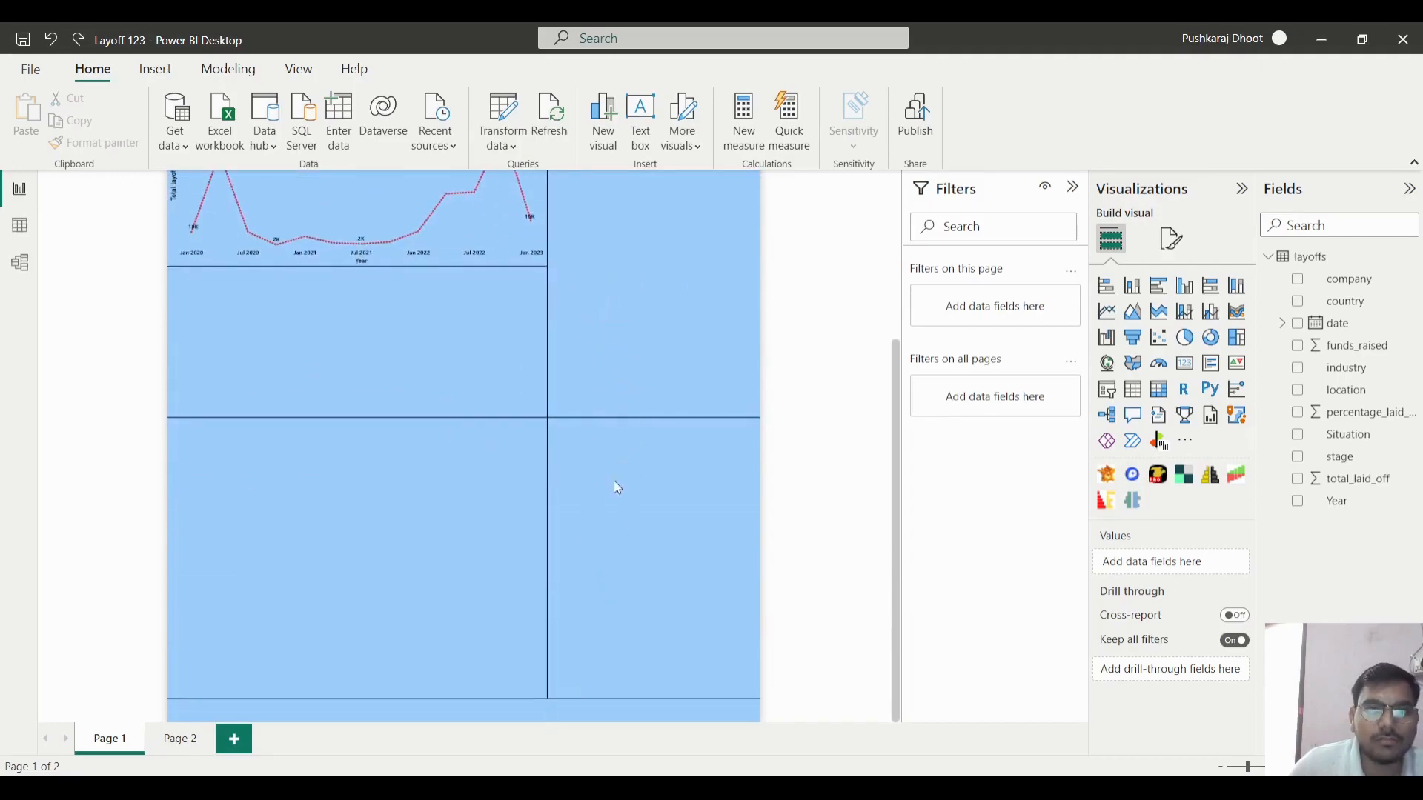
scroll(617, 488, "up", 5)
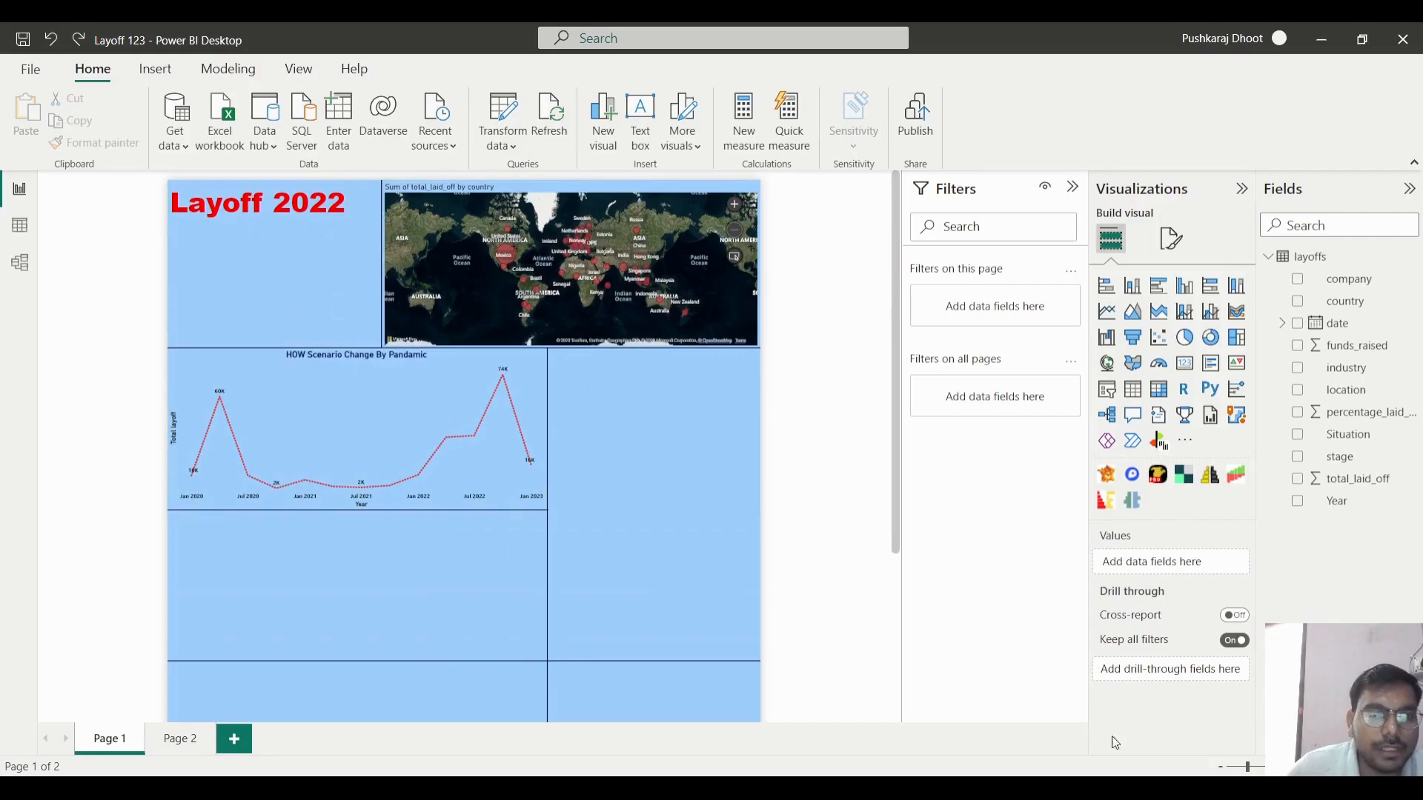
left_click(1015, 715)
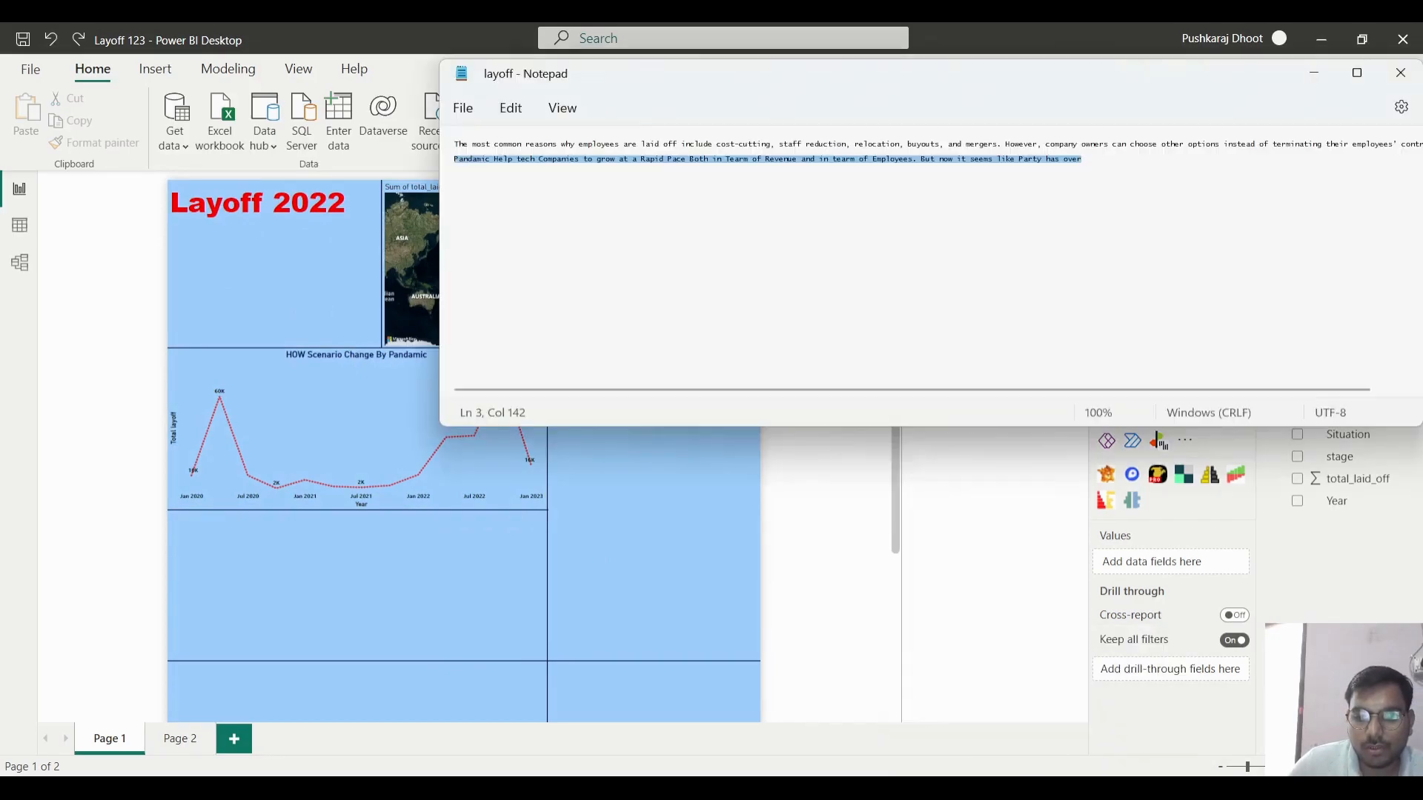
left_click(562, 268)
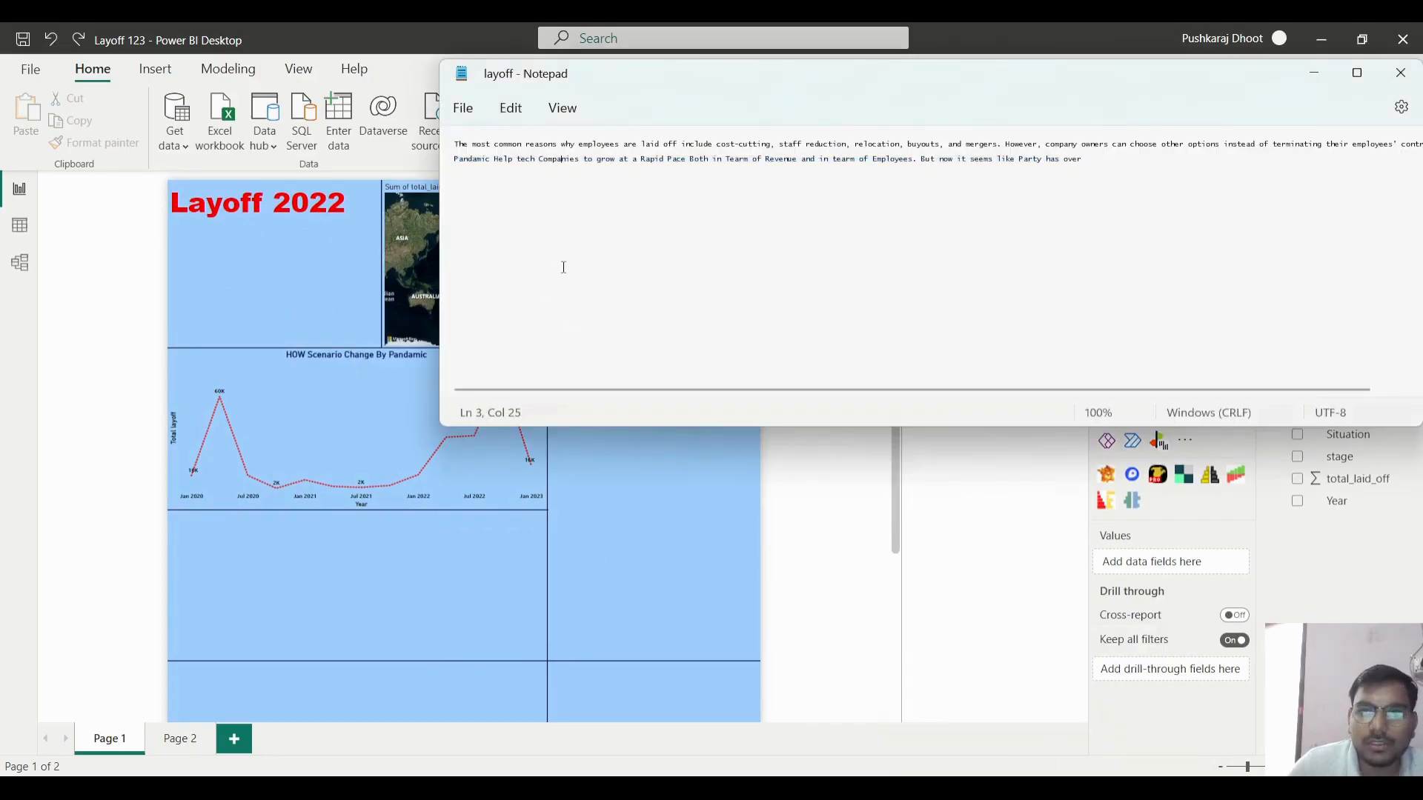
left_click(445, 145)
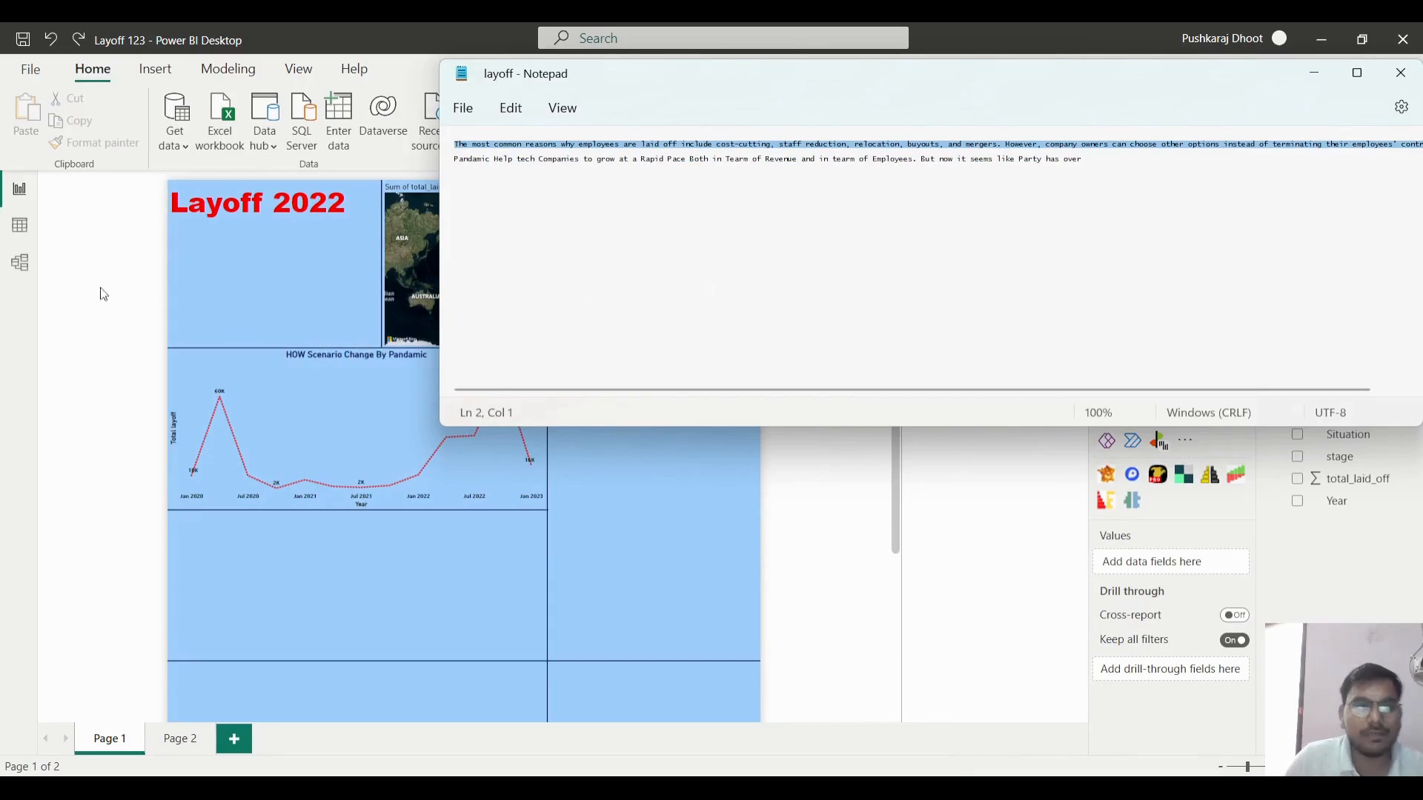
- Start a 12-point Arial Black line below the "Layoff 2022" title in the report and insert the copied paragraph
left_click(207, 234)
left_click(265, 255)
left_click(355, 206)
key("Return")
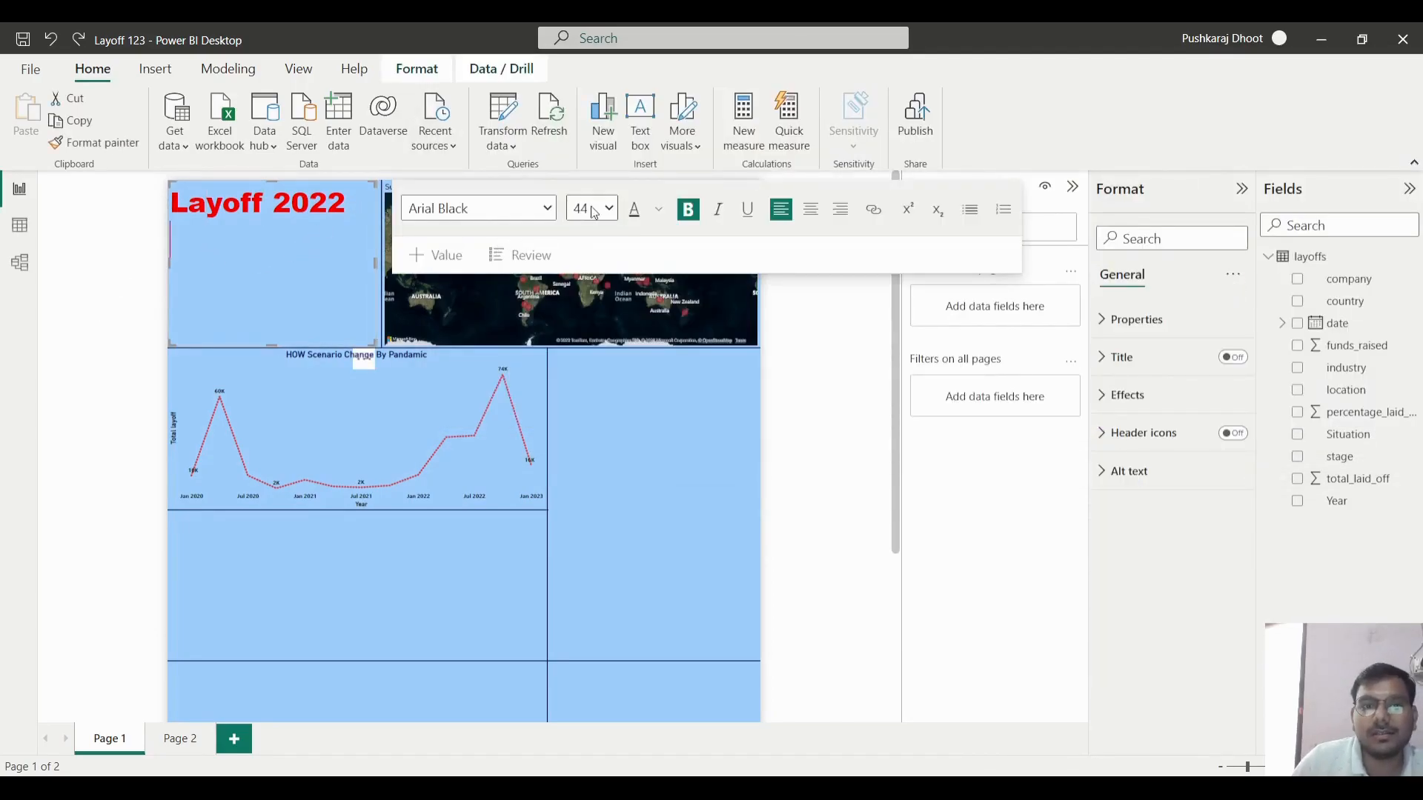
left_click(585, 209)
left_click(590, 322)
left_click(480, 208)
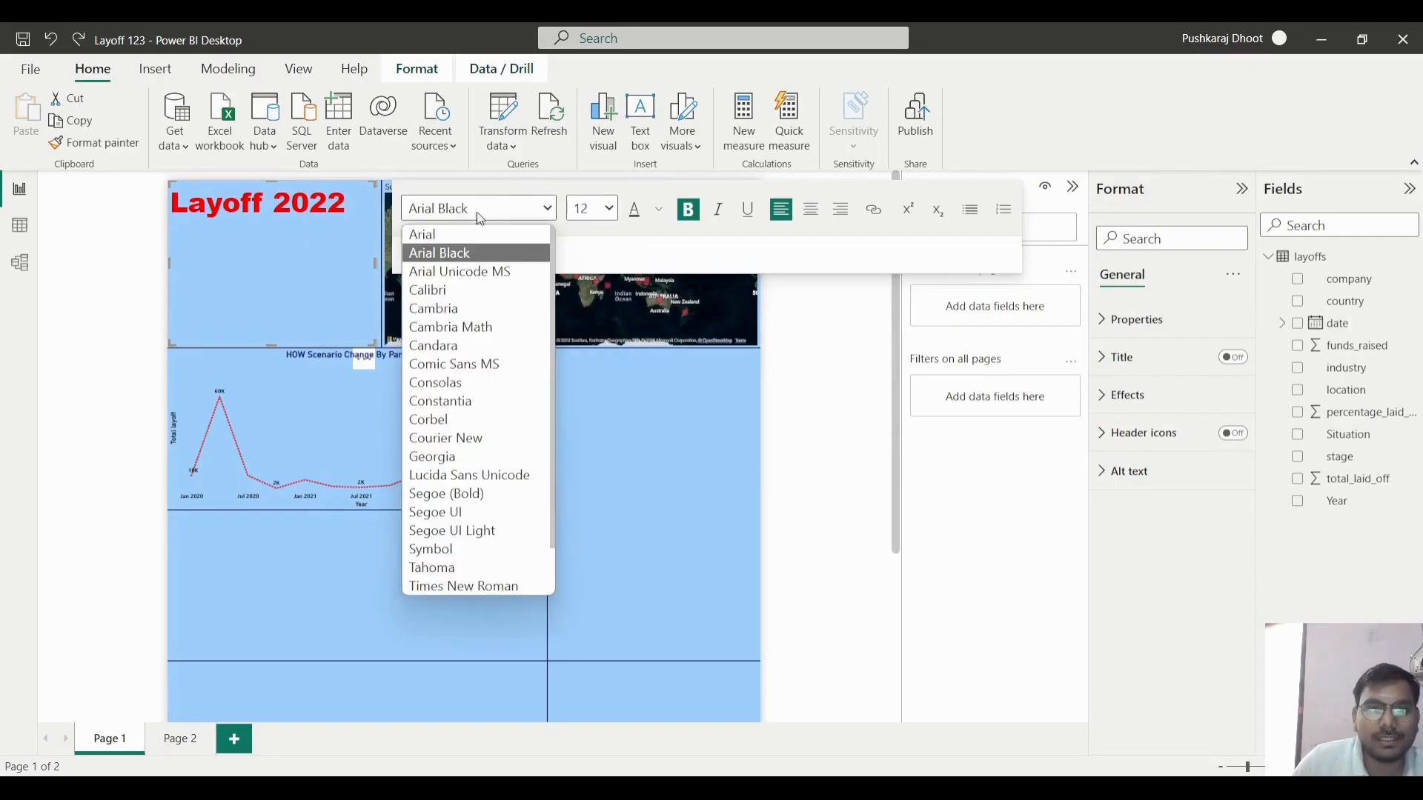
left_click(463, 252)
type("The most common reasons why employees are laid off include cost cutting, staff reduction, relocation, buyouts, and mergers. However, company owners can choose other options instead of terminating their employees' contracts")
- Format the inserted layoff-reasons paragraph in Arial Black at size 12 and make it a bulleted list item
left_click_drag(248, 255, 169, 224)
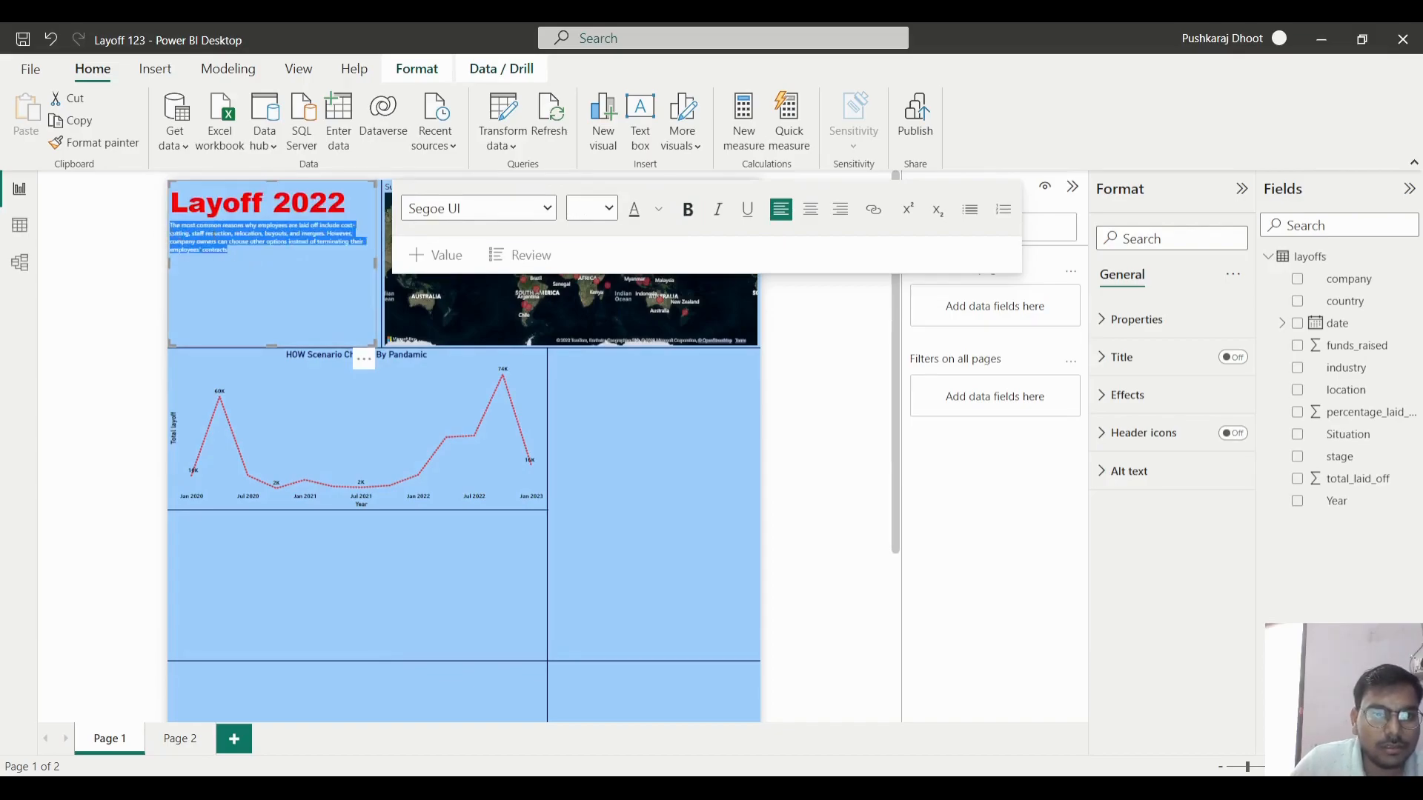
left_click(481, 209)
left_click(439, 253)
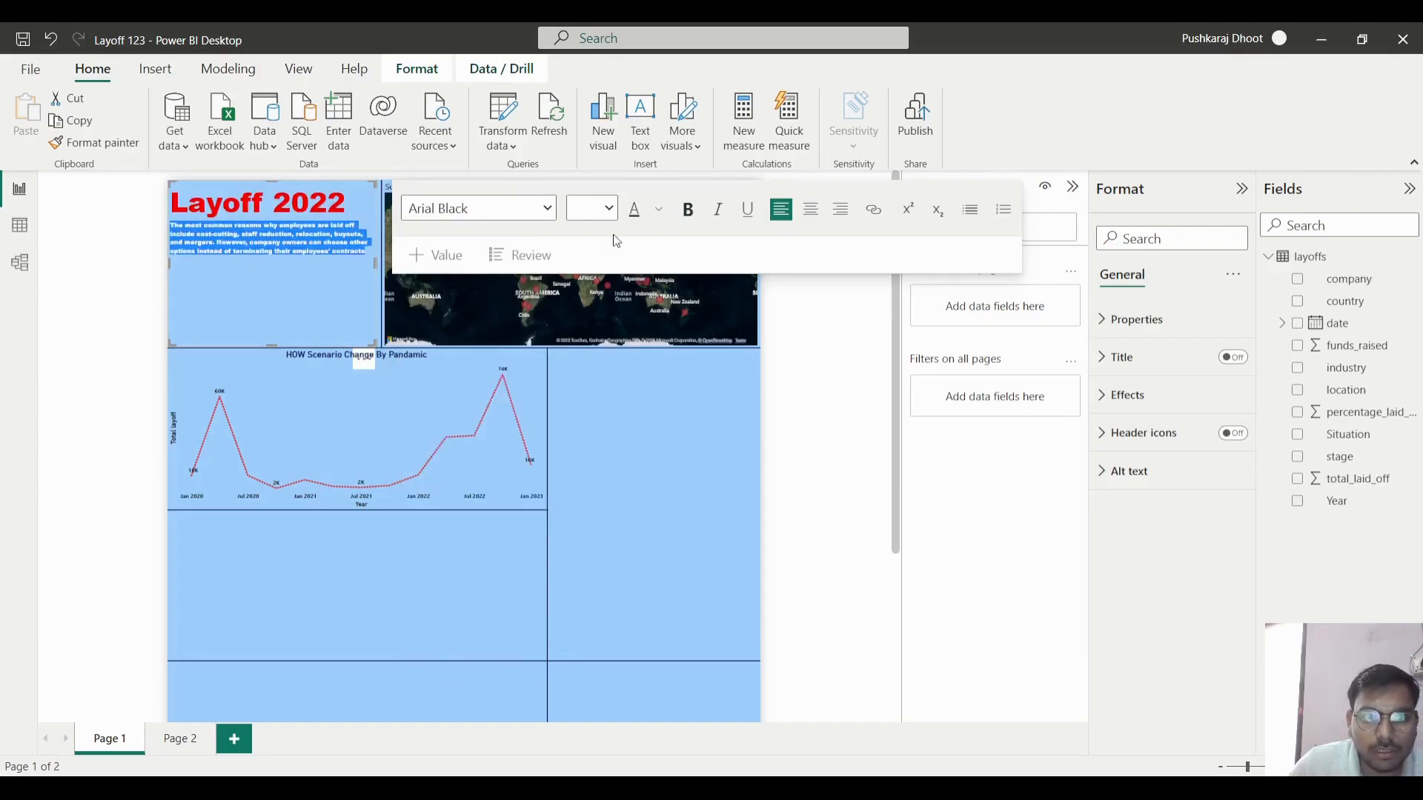
left_click(601, 208)
left_click(584, 326)
left_click(970, 209)
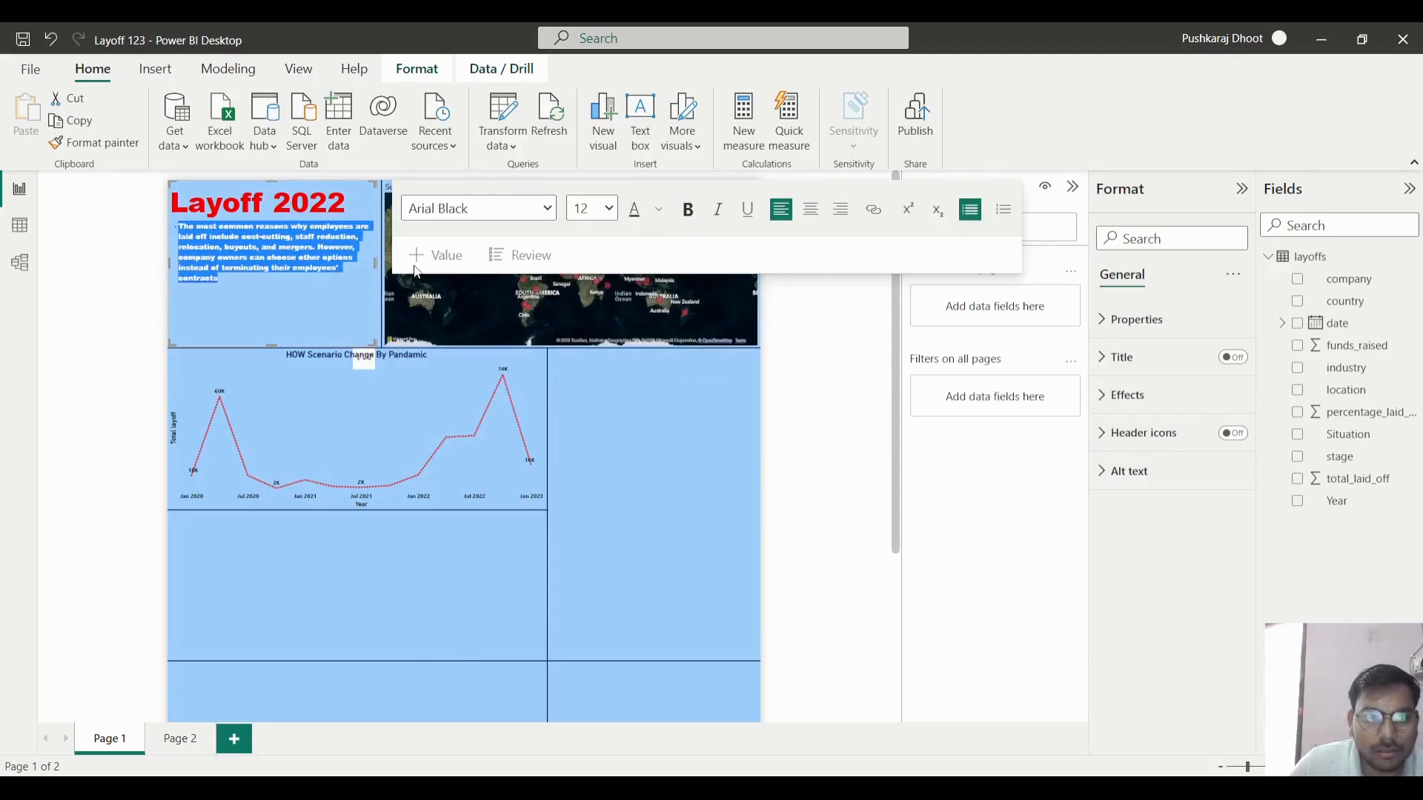
- Add the missing full stop after "contracts" and start a new bullet below it
left_click(269, 285)
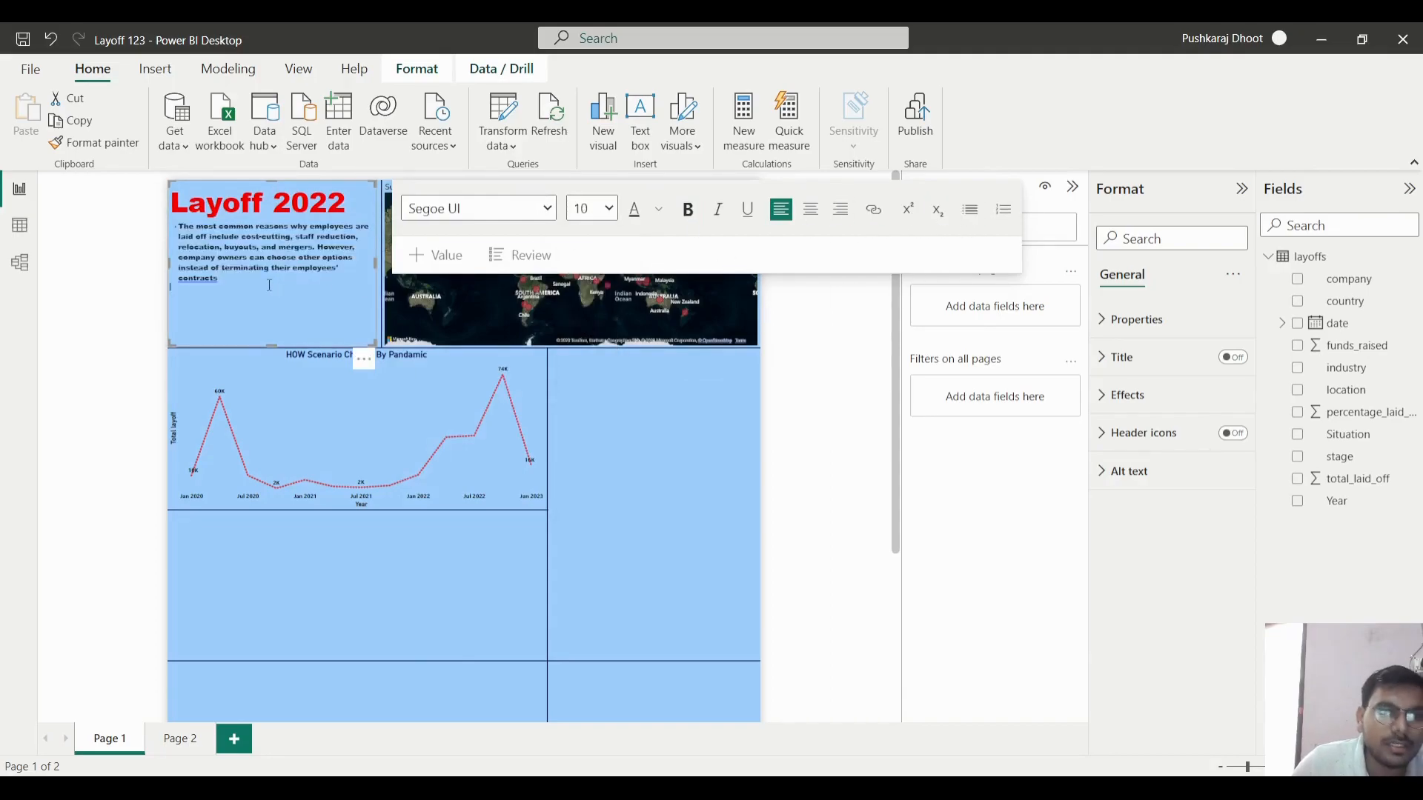
left_click(202, 280)
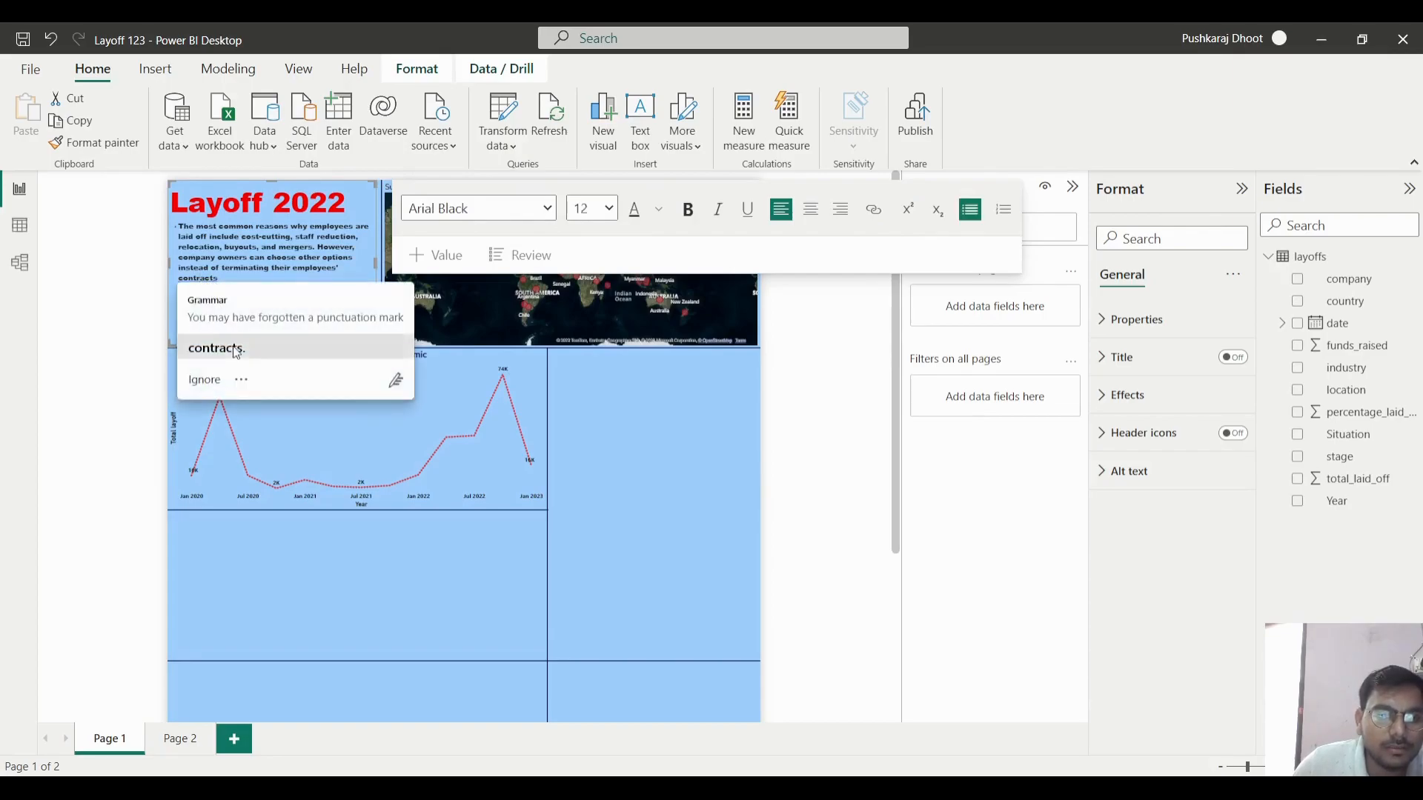
left_click(241, 380)
key("Escape")
left_click(255, 289)
left_click(232, 279)
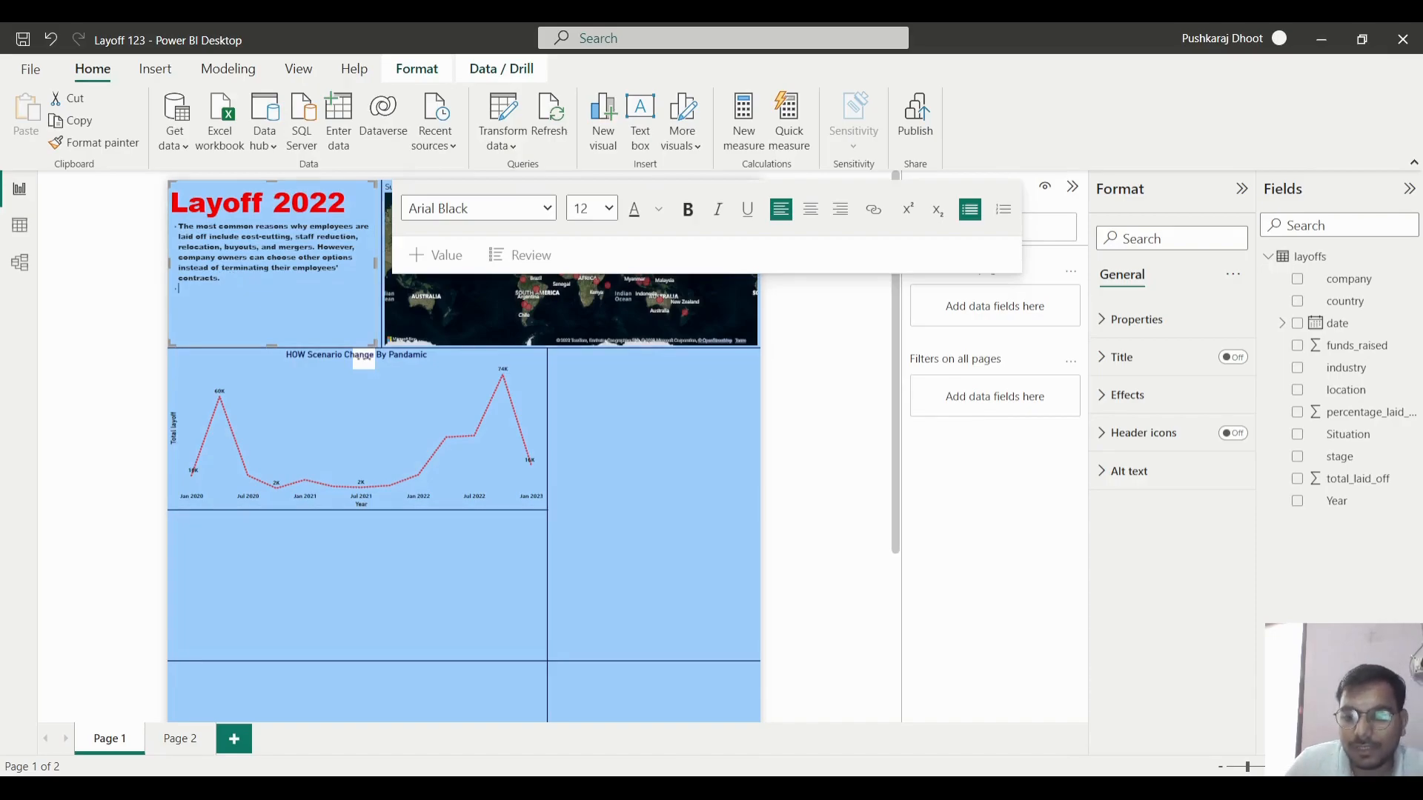
- Copy the note's second paragraph, beginning "Pandamic Help tech Companies", from Notepad and insert it as the second bullet in the report's text box
key("alt+Tab")
left_click_drag(454, 168, 1104, 219)
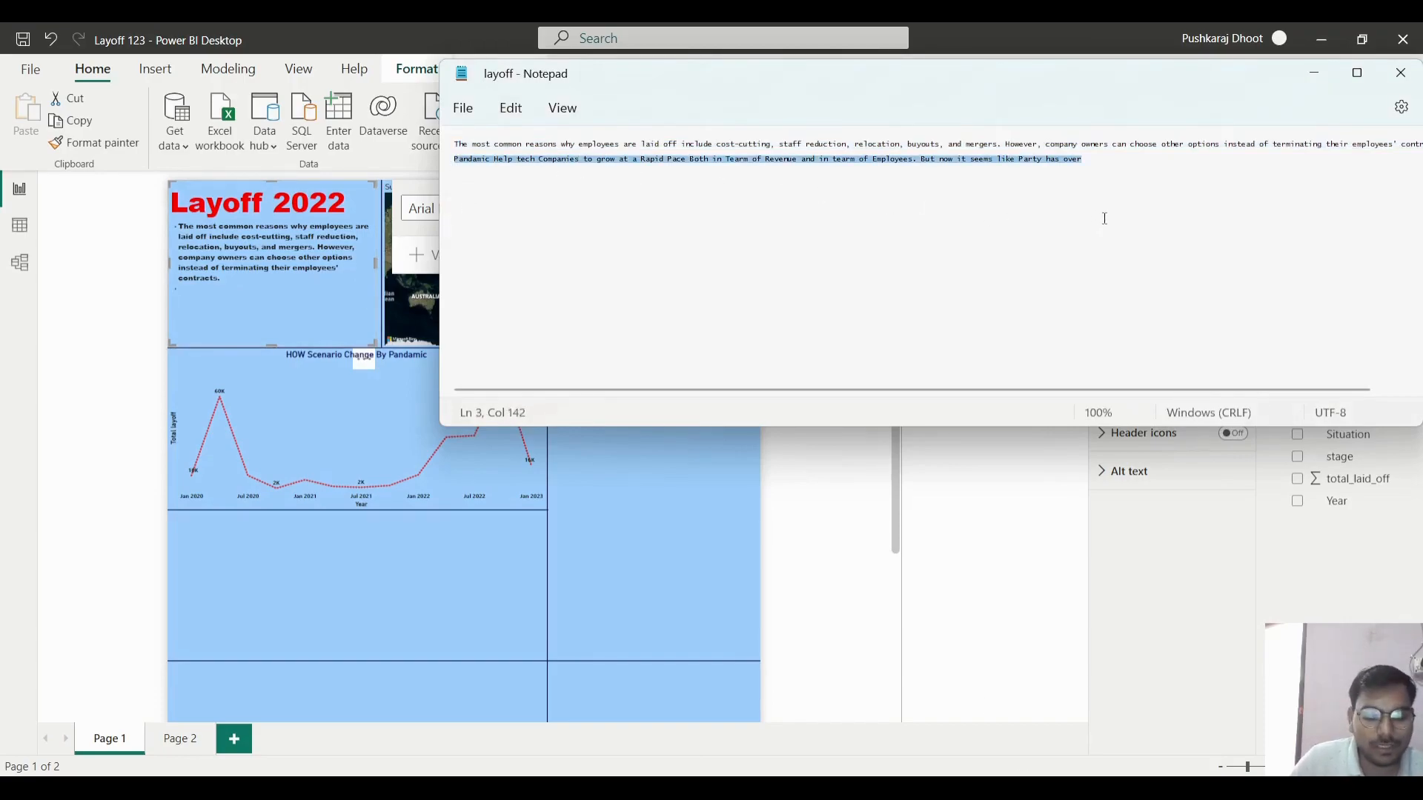
left_click(341, 310)
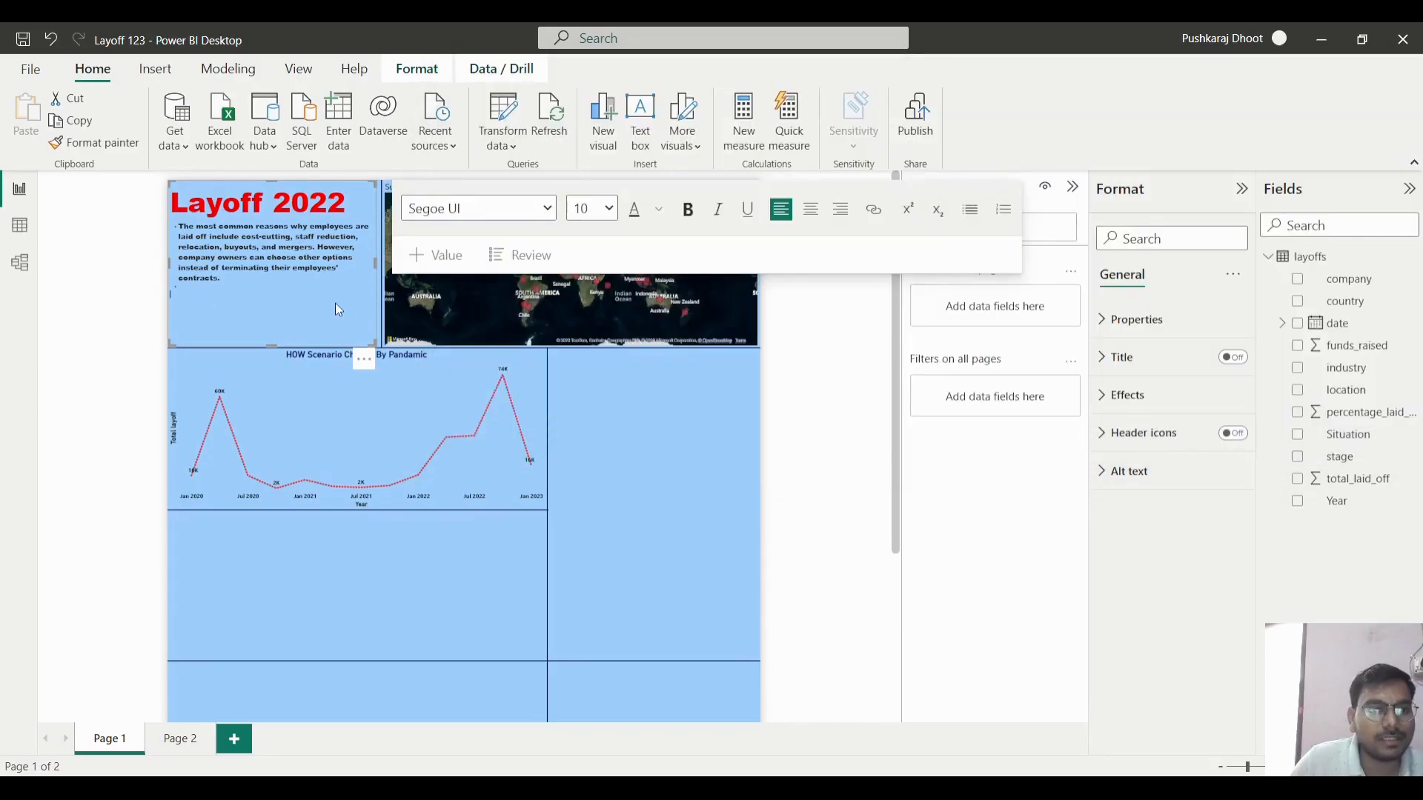
left_click(185, 286)
type("Pandamic Help tech Companies to grow at a Rapid Pace Both in Team of Revenue and in team of Employees. But now it seems like Party has over")
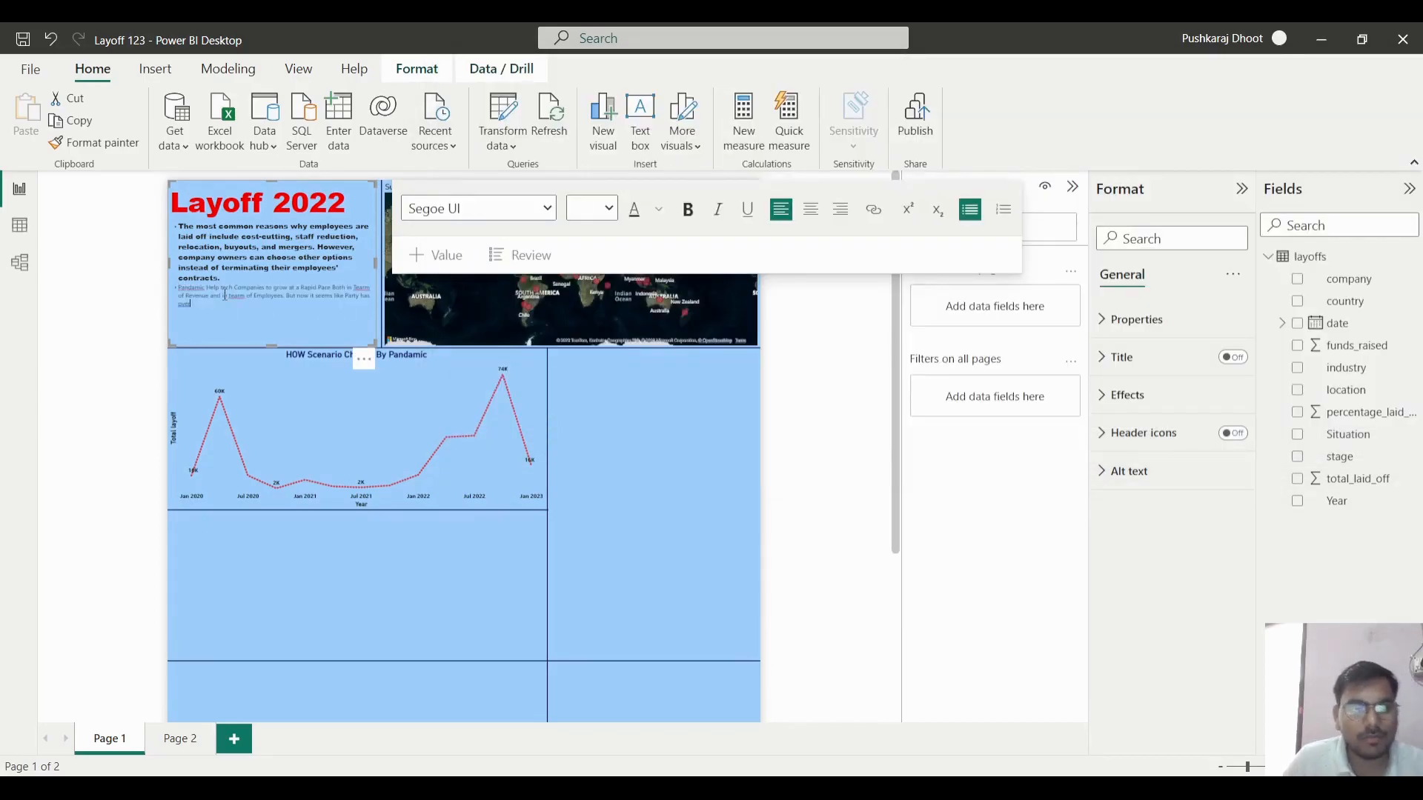
- Format the second bullet's text in Arial Black at size 12
left_click_drag(191, 307, 178, 287)
left_click(539, 213)
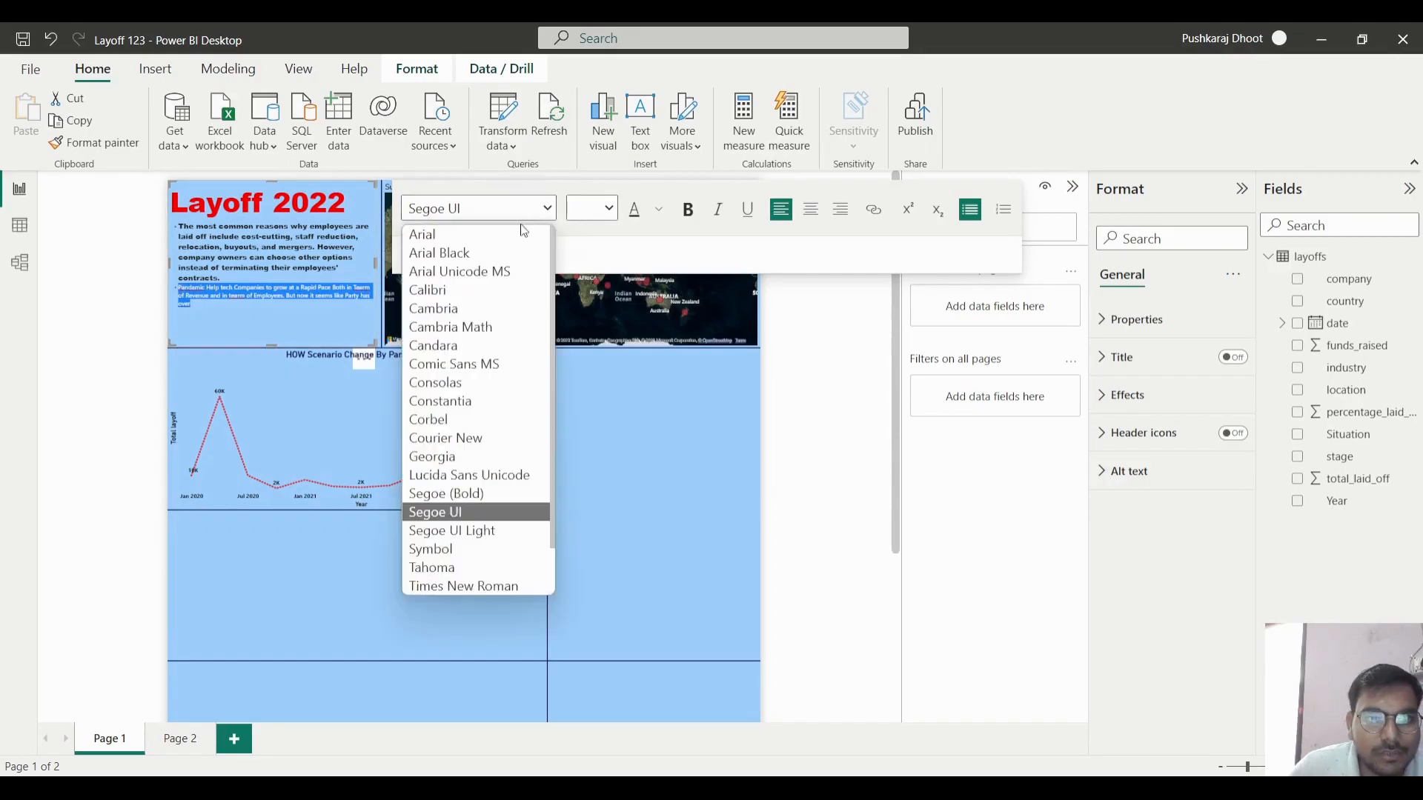
left_click(441, 251)
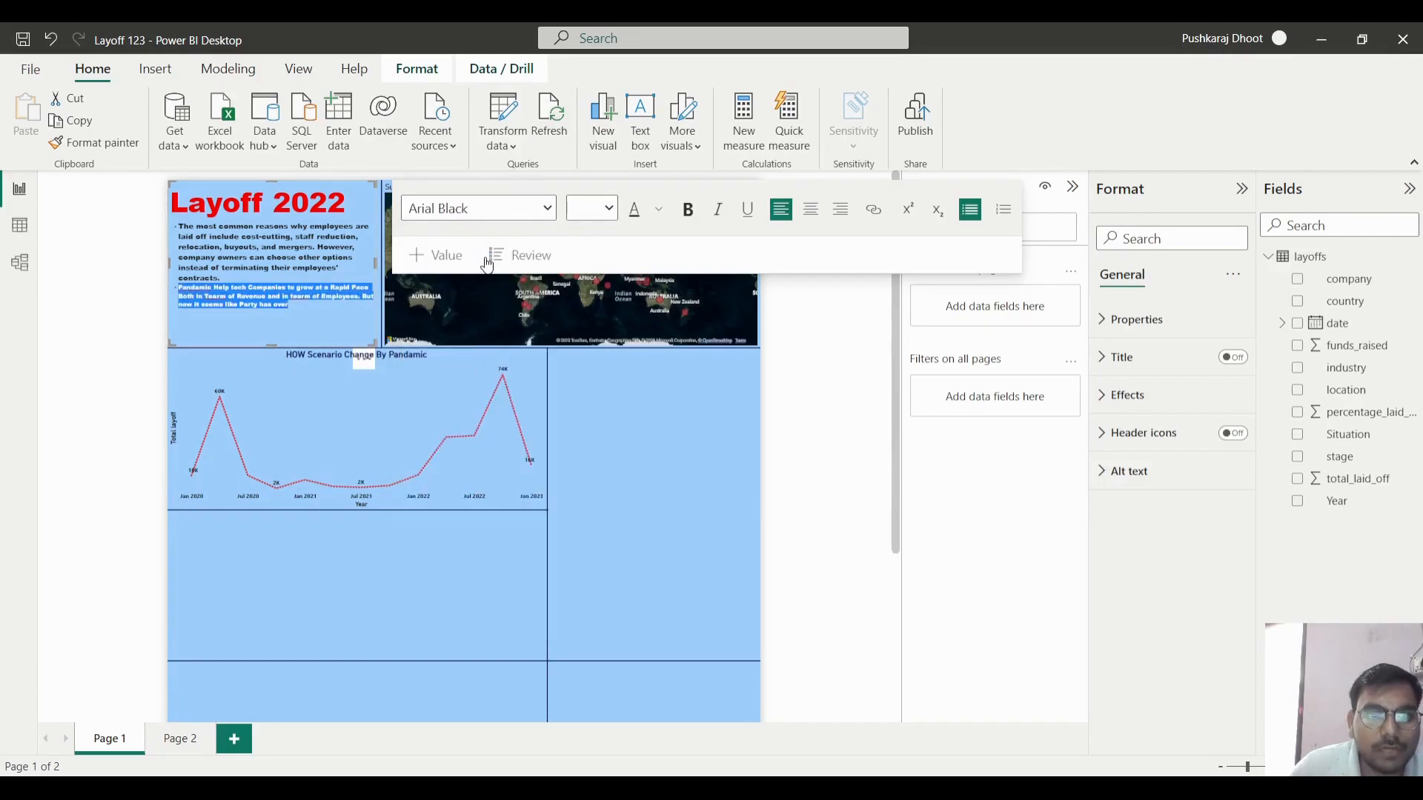
left_click(611, 212)
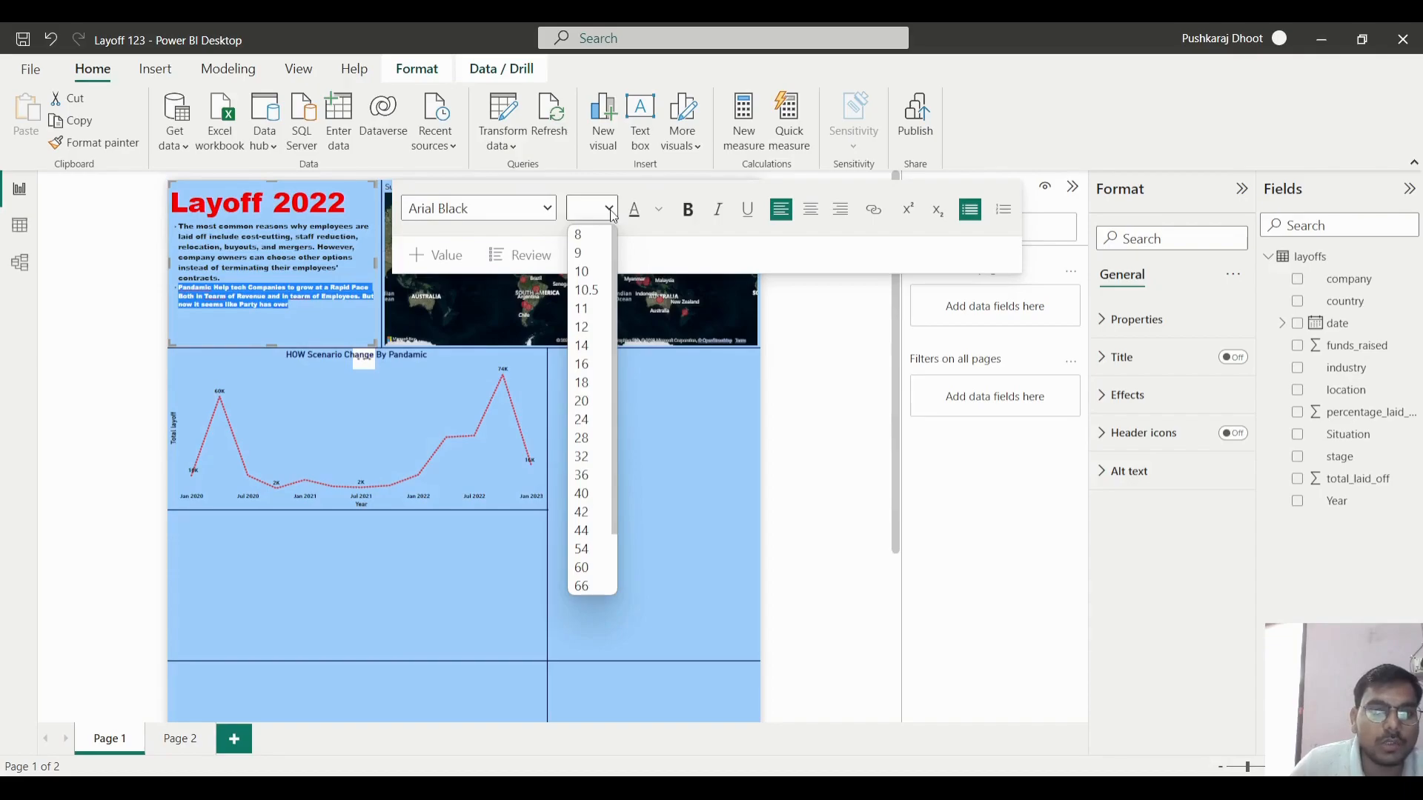
left_click(581, 327)
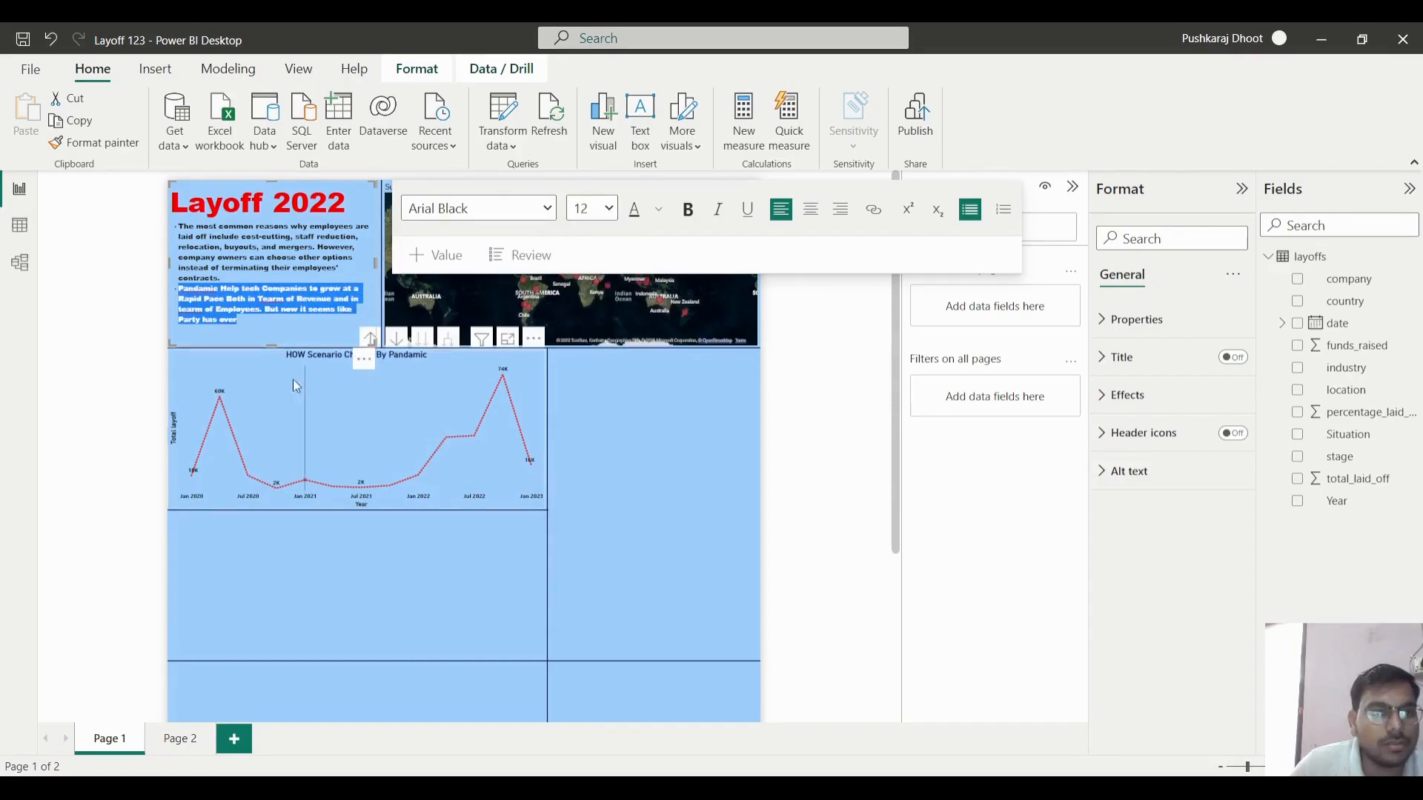
- Try to replace "Pandamic" in the second bullet with the suggested spelling "Pandemic", and undo the change
left_click(247, 316)
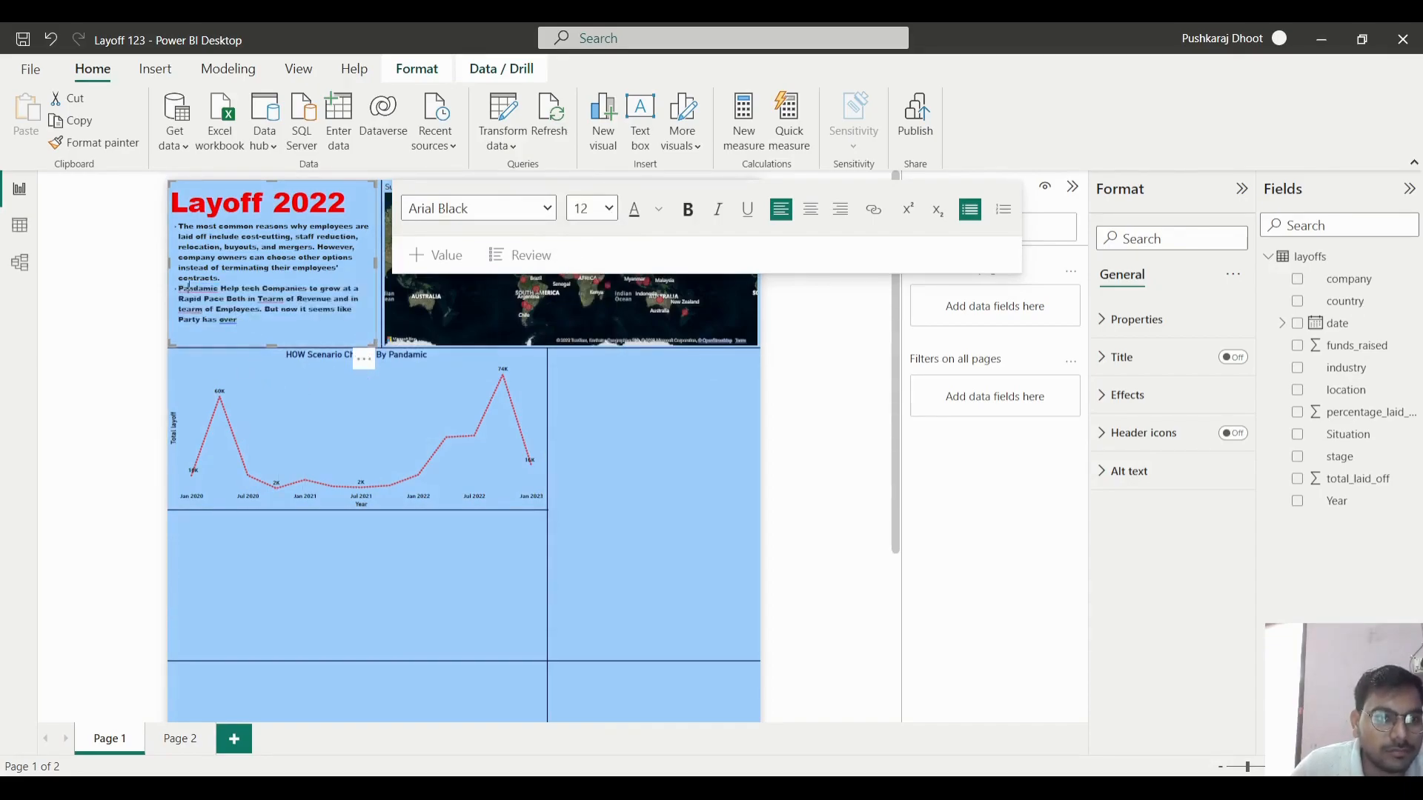
left_click(194, 288)
left_click(221, 359)
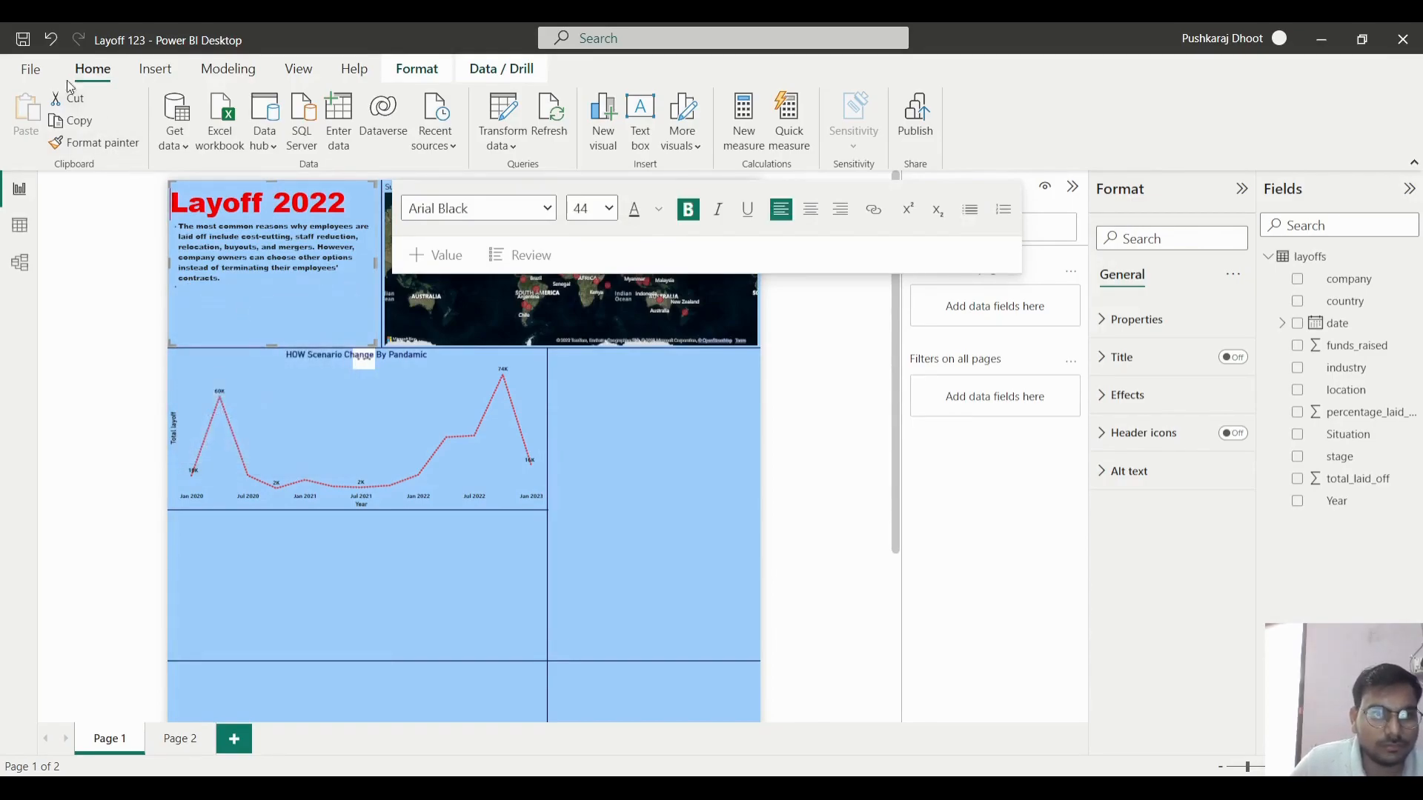
left_click(53, 41)
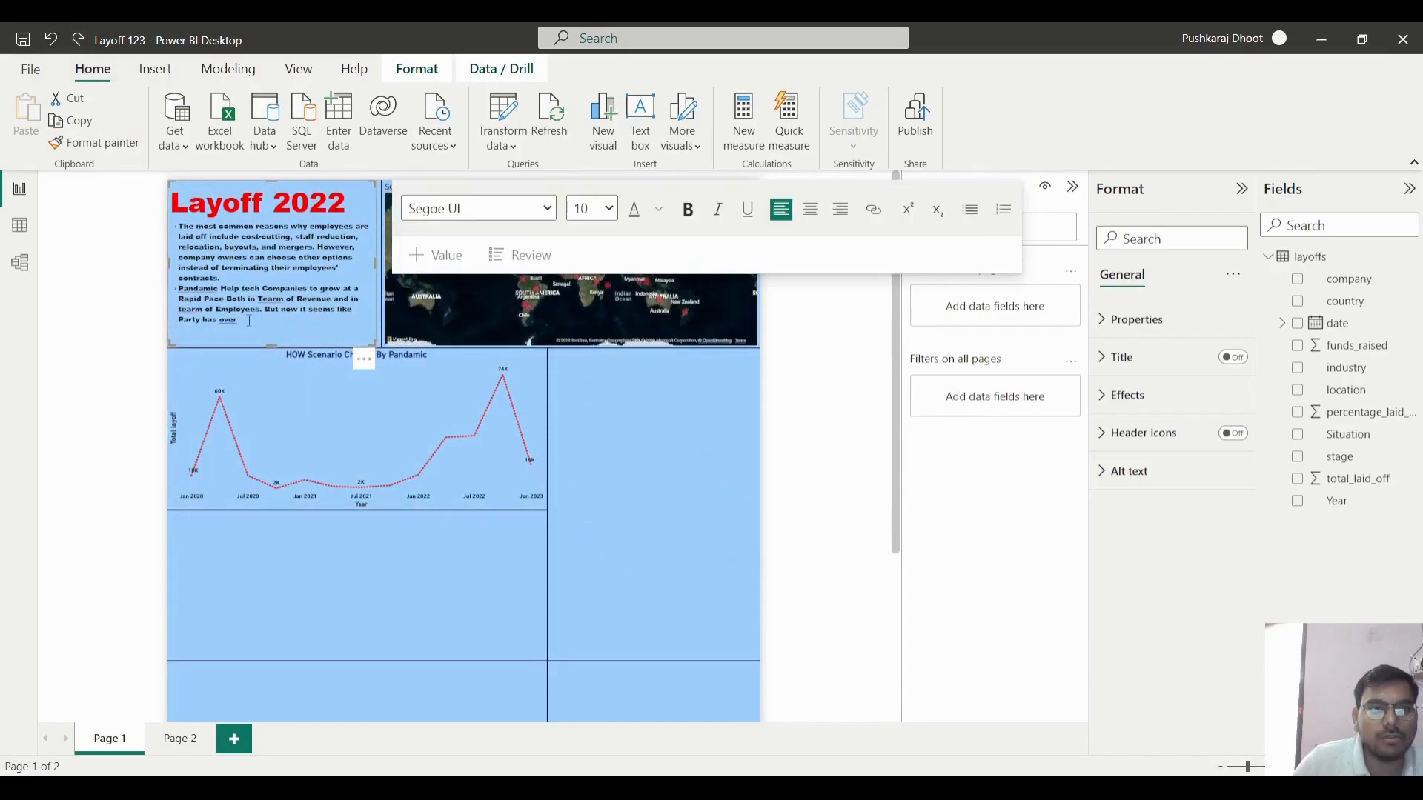
- Correct "Pandamic" to "Pandemic" in the second bullet by editing the misspelled letter directly
right_click(194, 290)
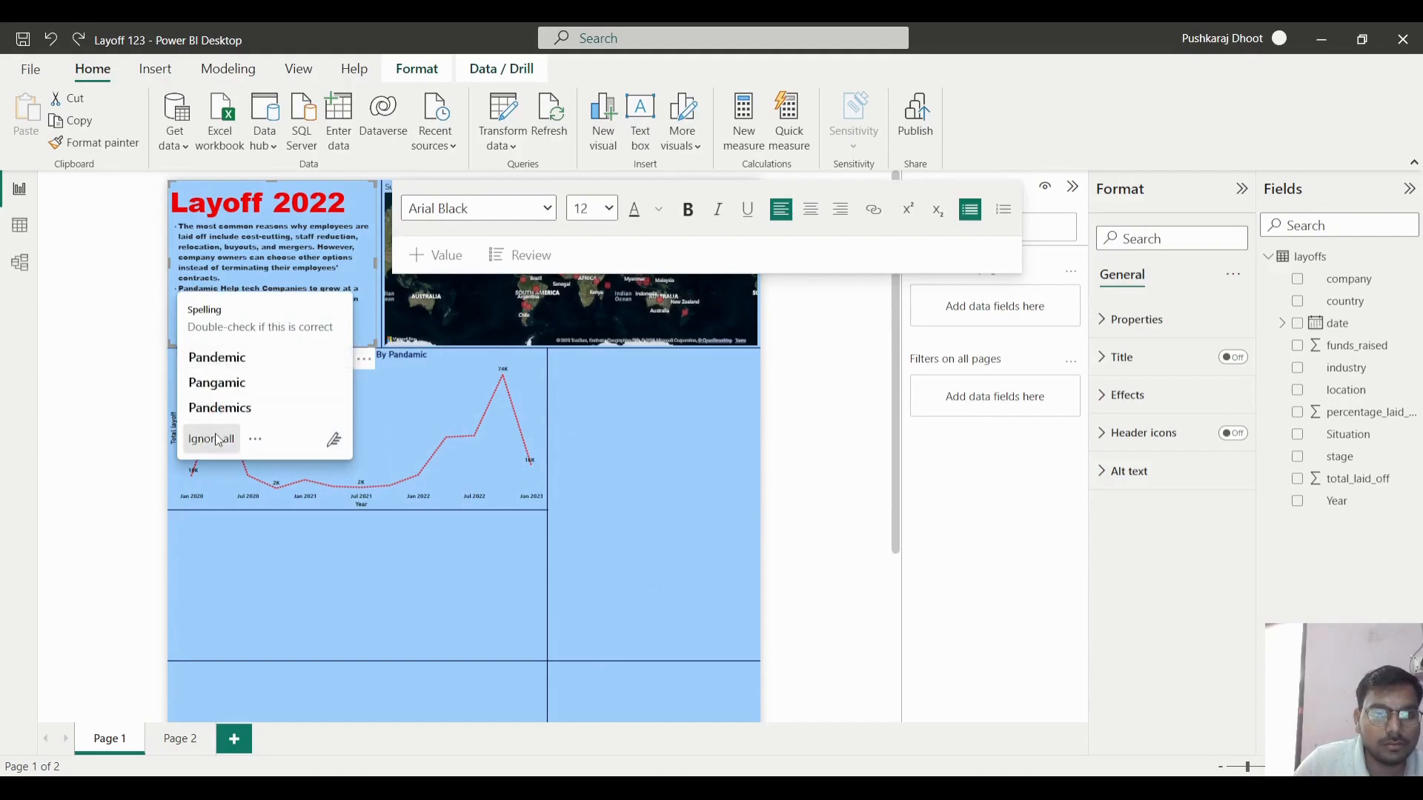
left_click(112, 354)
left_click(206, 288)
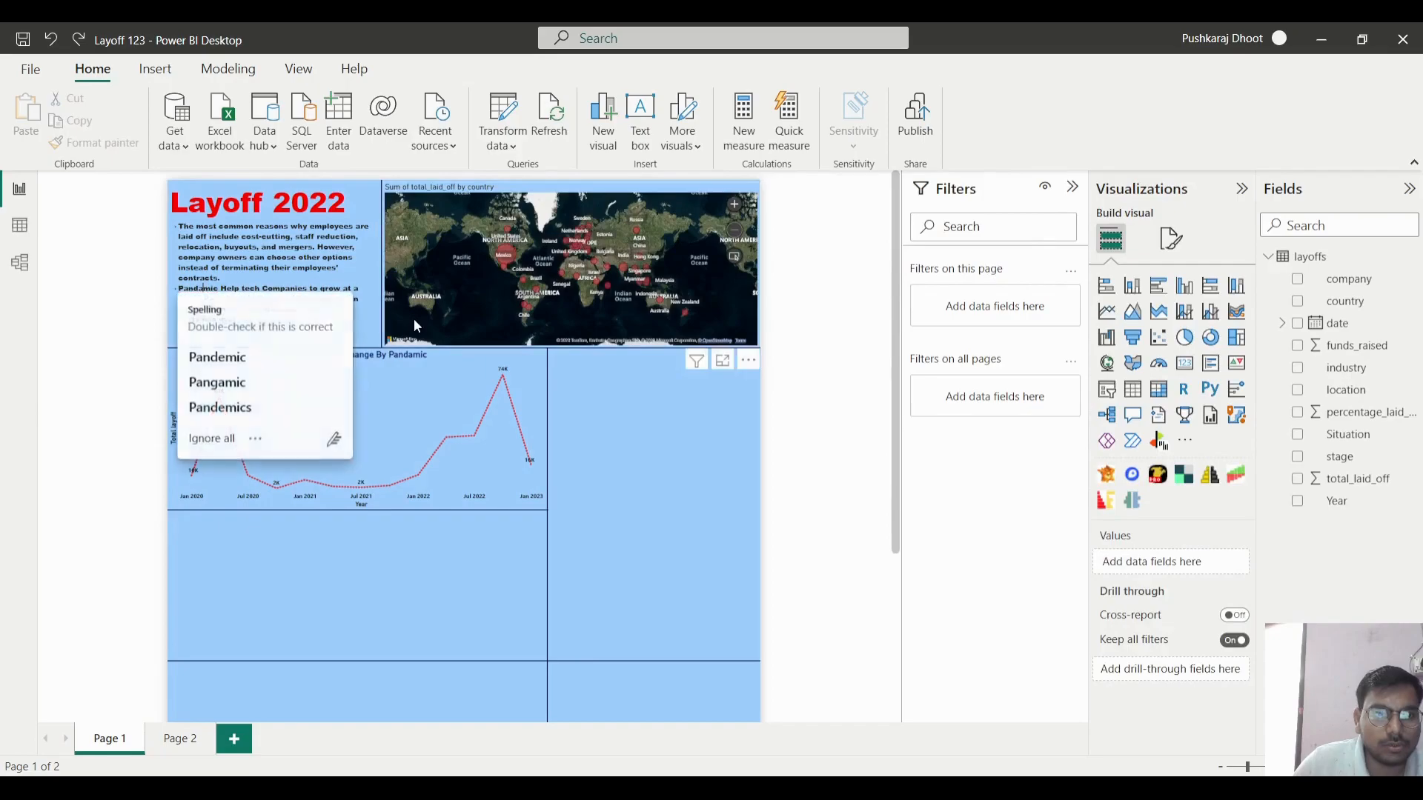
key("BackSpace")
type("e")
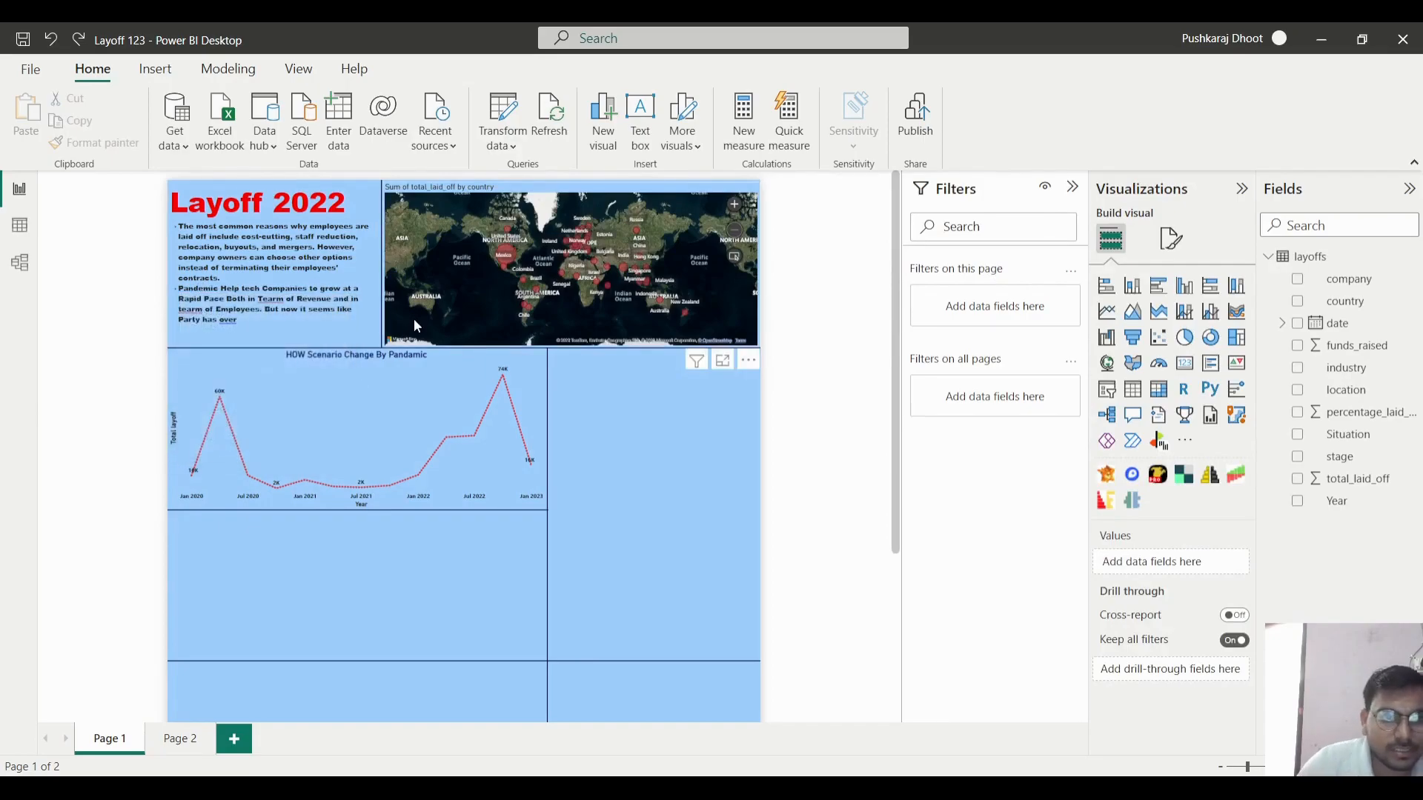
- Replace the misspelled "Tearm" before "of Revenue" with the spelling suggestion "Term"
left_click(279, 304)
left_click(279, 302)
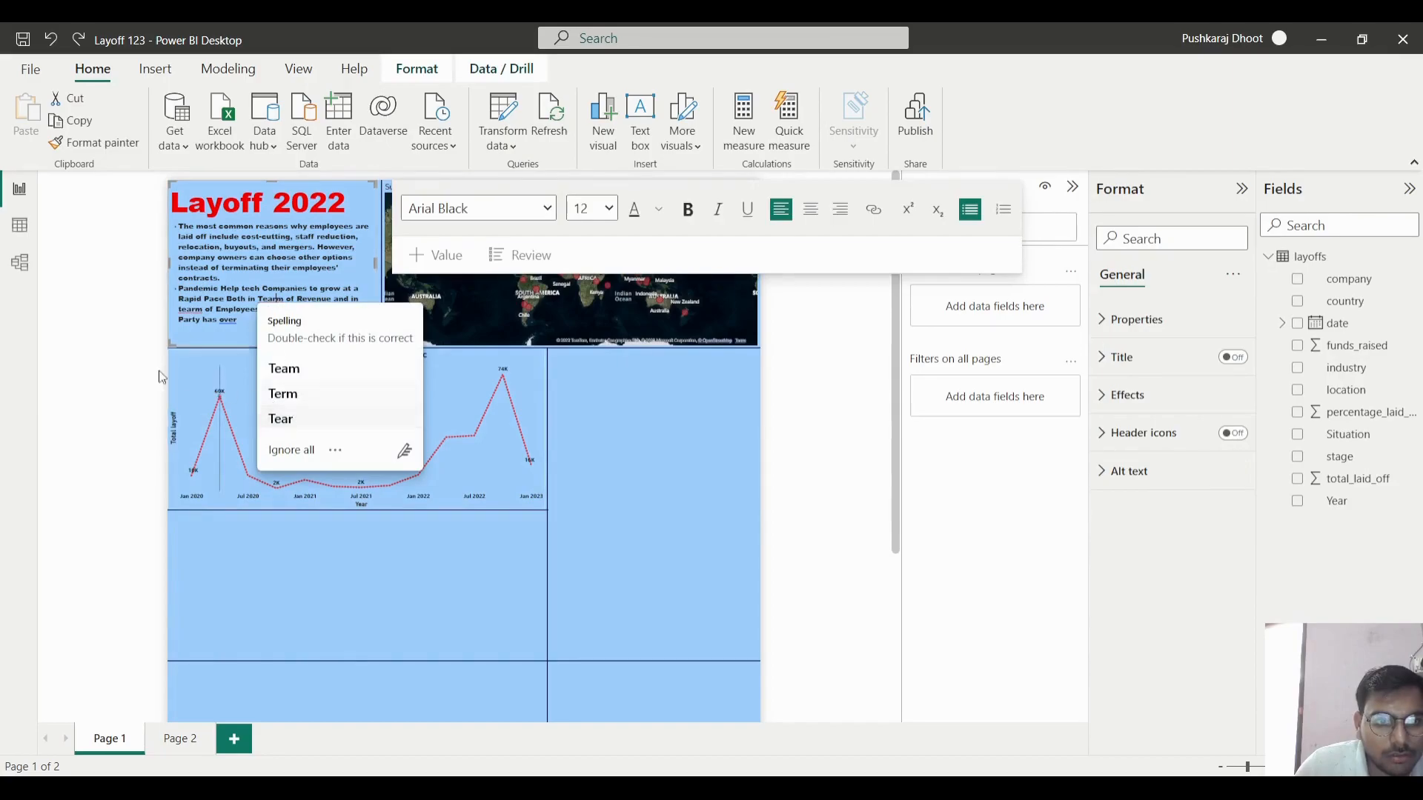
left_click(69, 360)
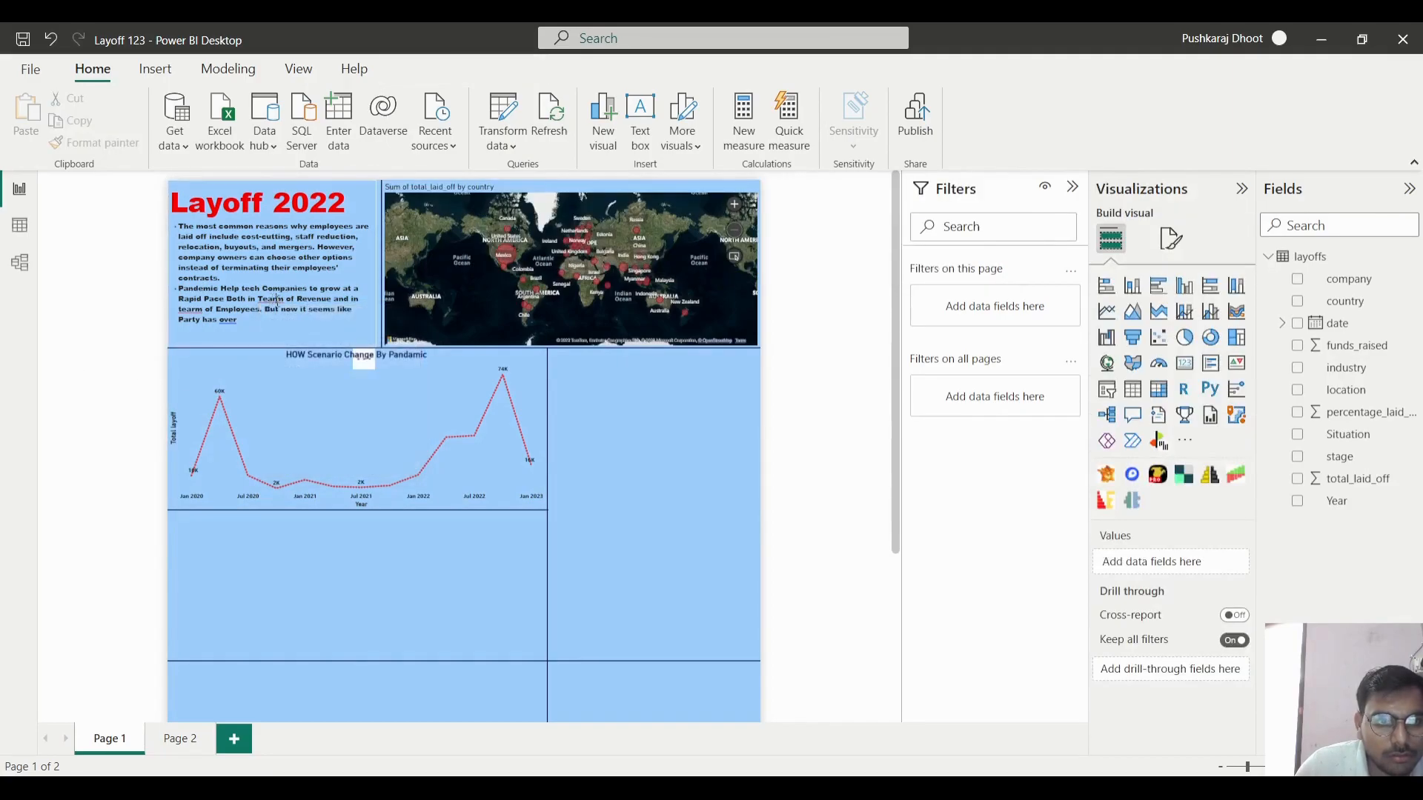
left_click(277, 300)
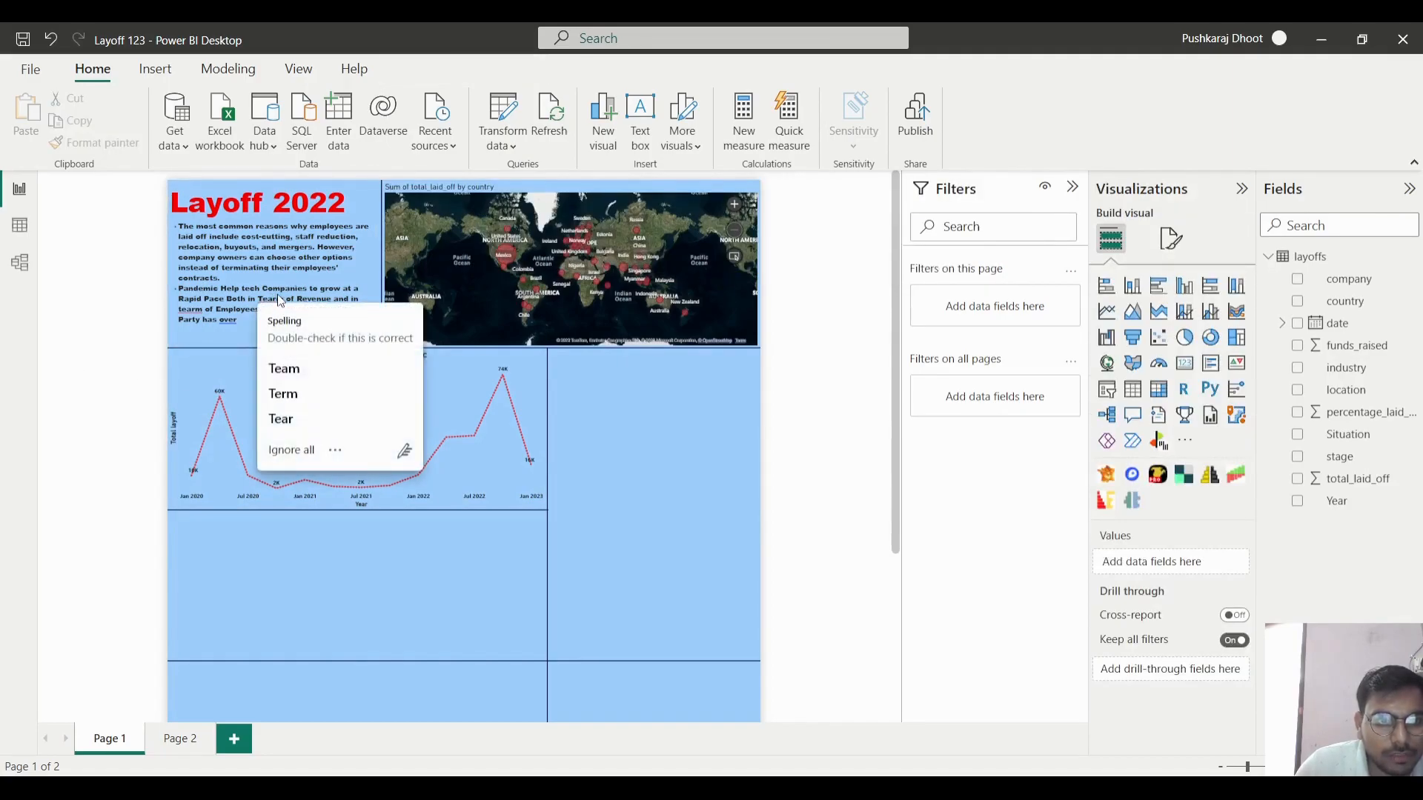
left_click(126, 321)
left_click(273, 300)
left_click(280, 390)
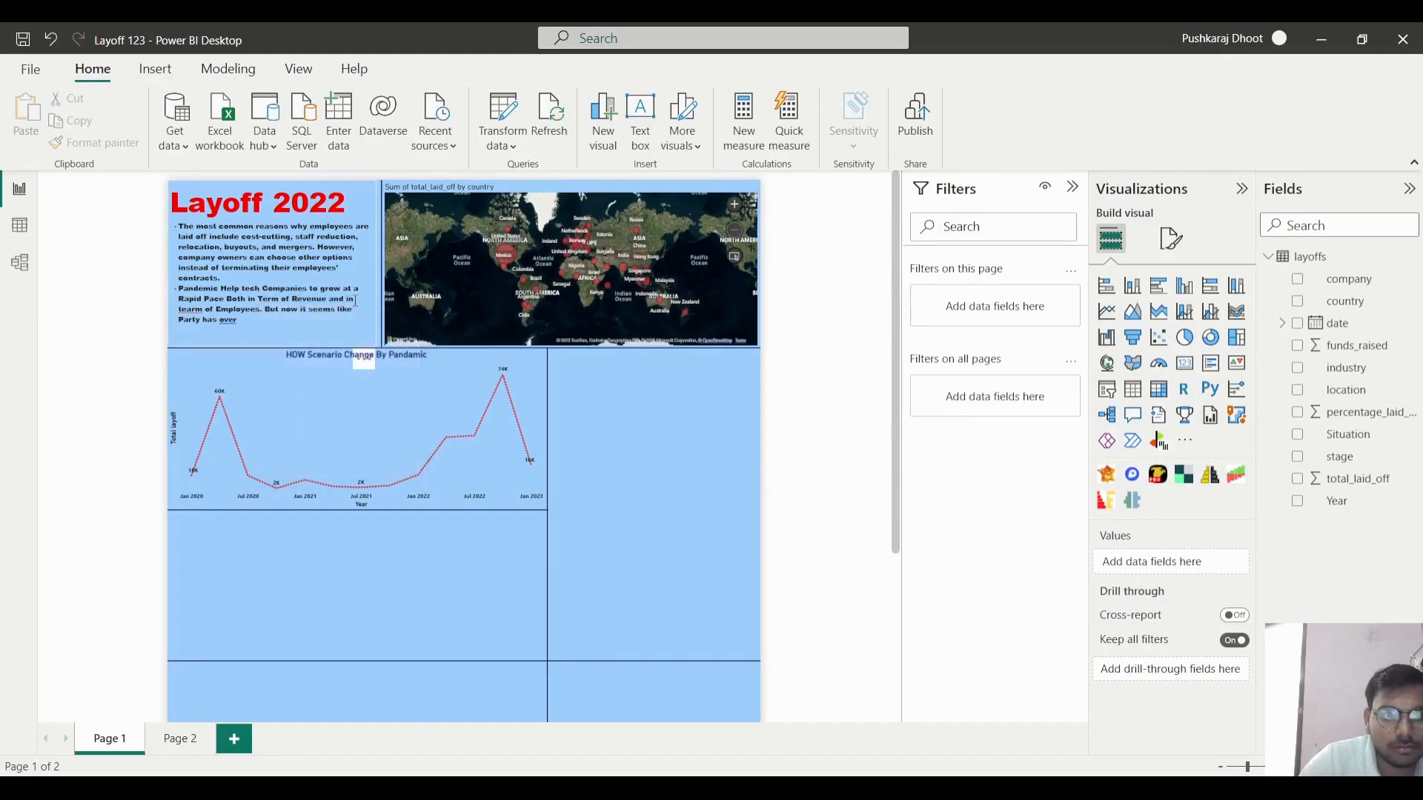
- Replace "tearm" before "of Employees" with "term" and add a full stop after "over" in the second bullet
left_click(192, 313)
left_click(199, 403)
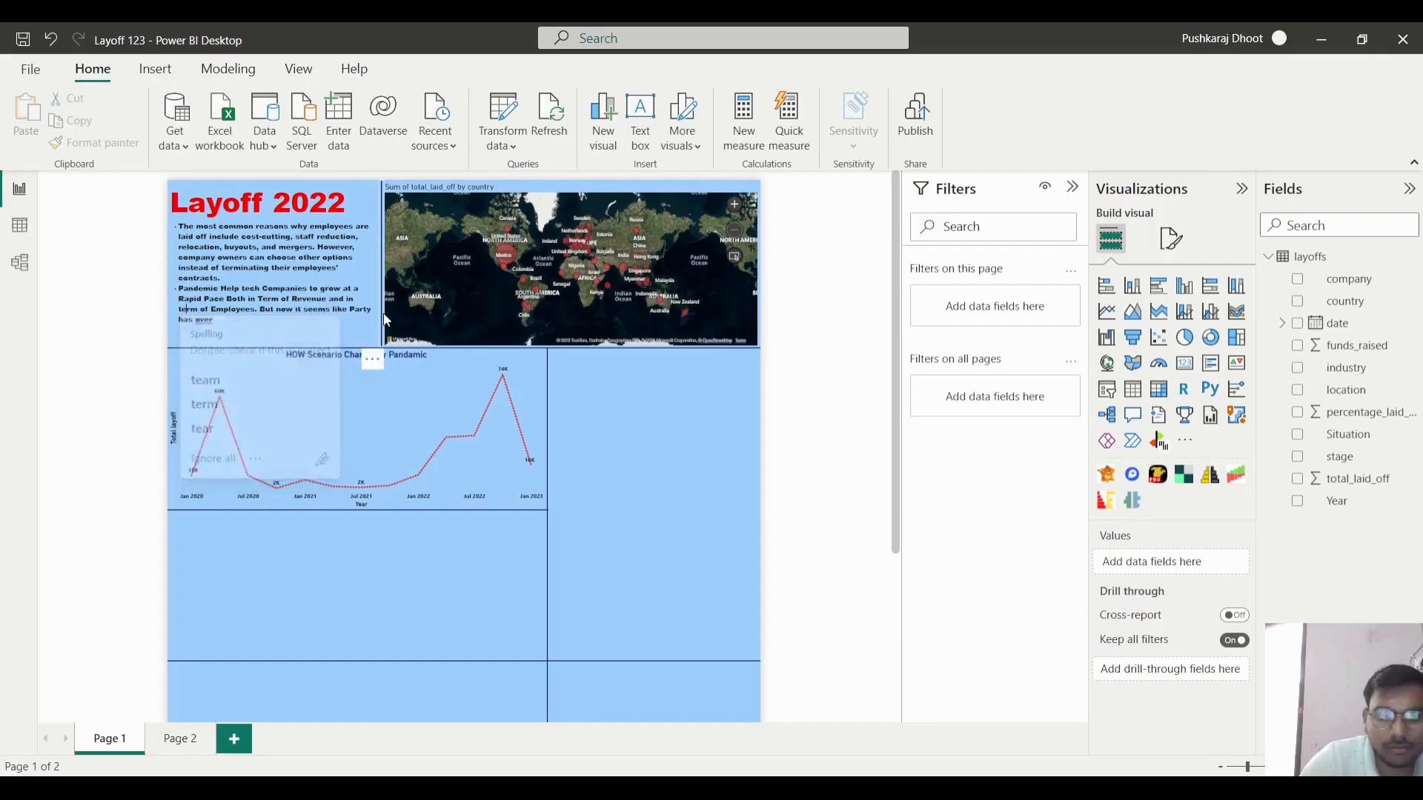
left_click(205, 324)
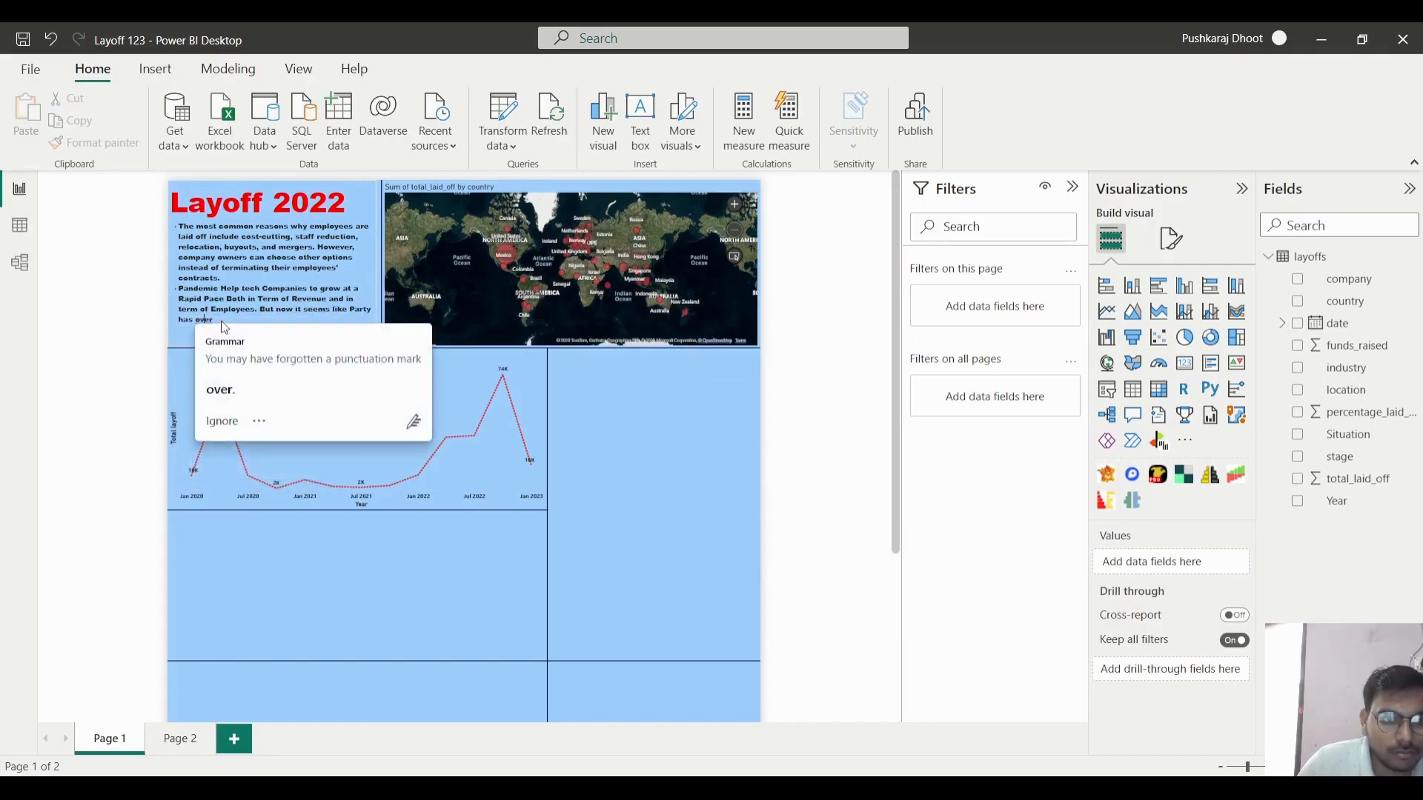
left_click(297, 311)
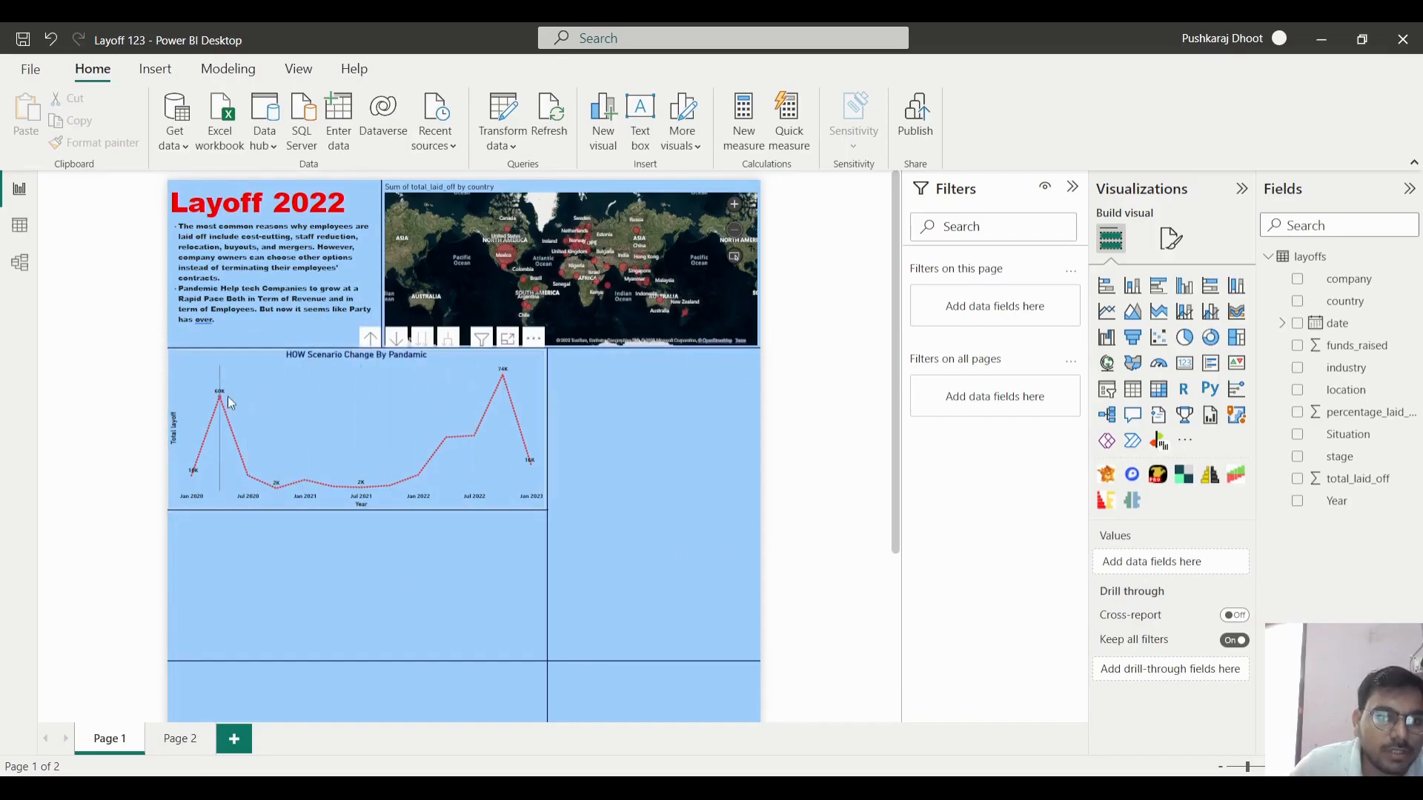
- Examine the total layoffs for 2020 Qtr 2 and 2022 Qtr 4 on the pandemic line chart
mouse_move(228, 397)
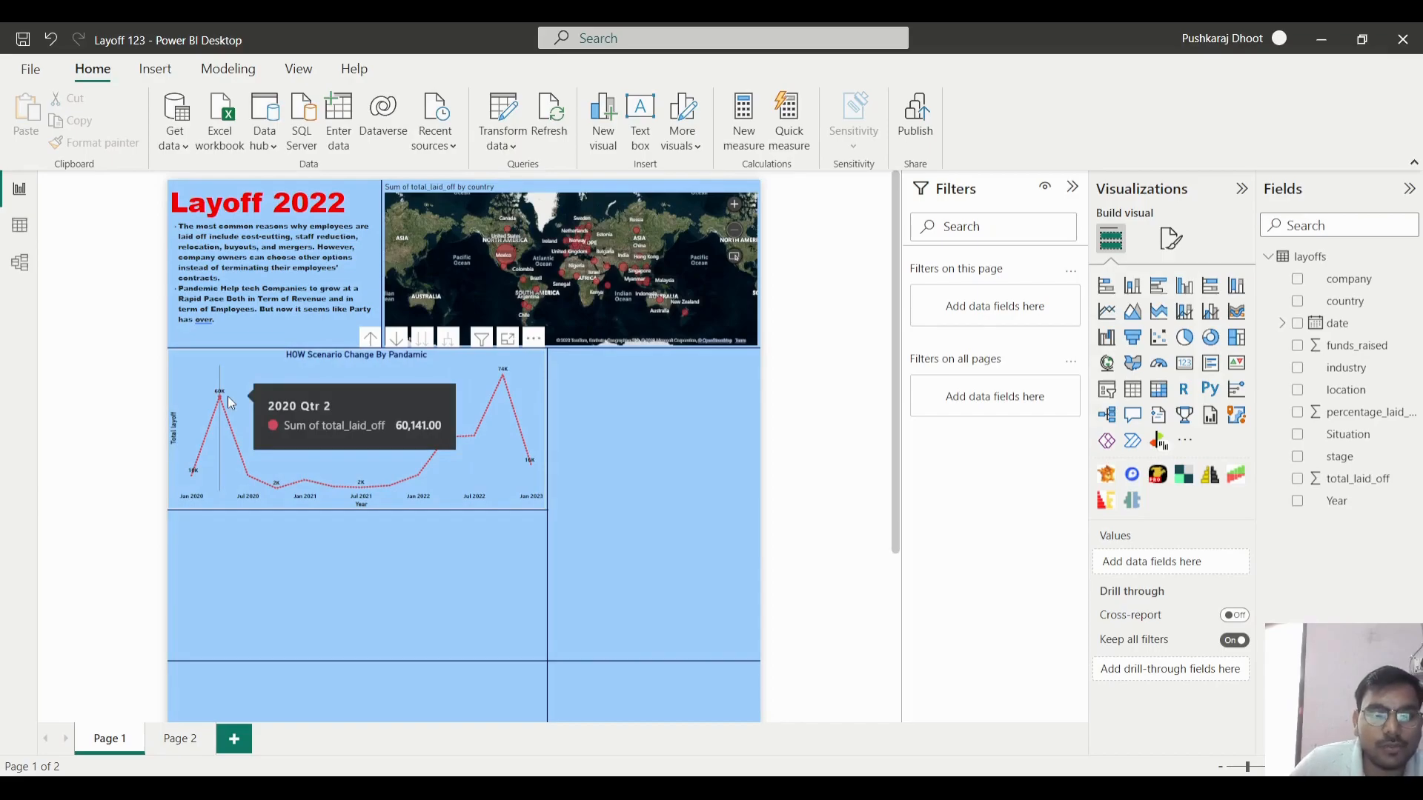
mouse_move(508, 396)
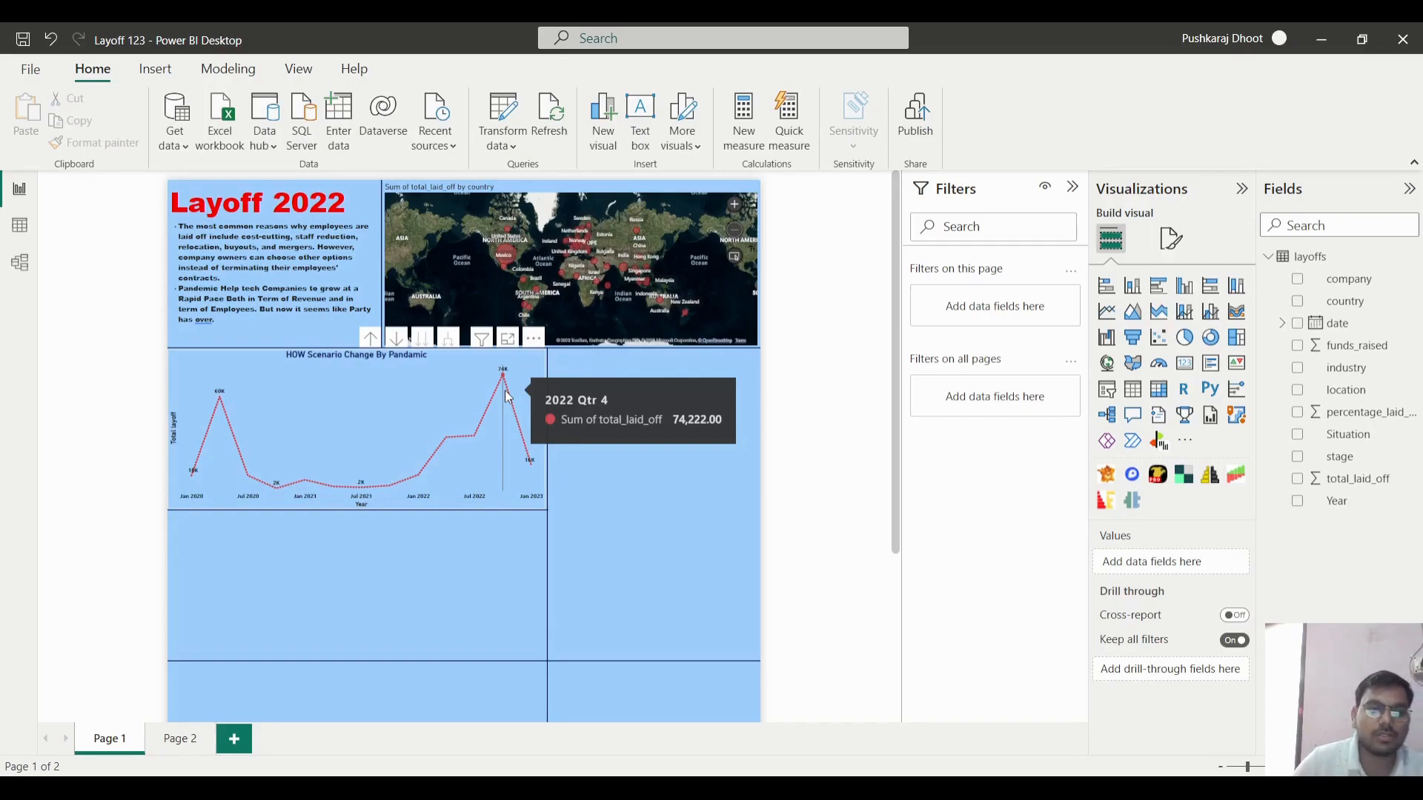
- Add a clustered column chart below the pandemic line chart and shrink its height to fit the grid cell
scroll(616, 503, "down", 5)
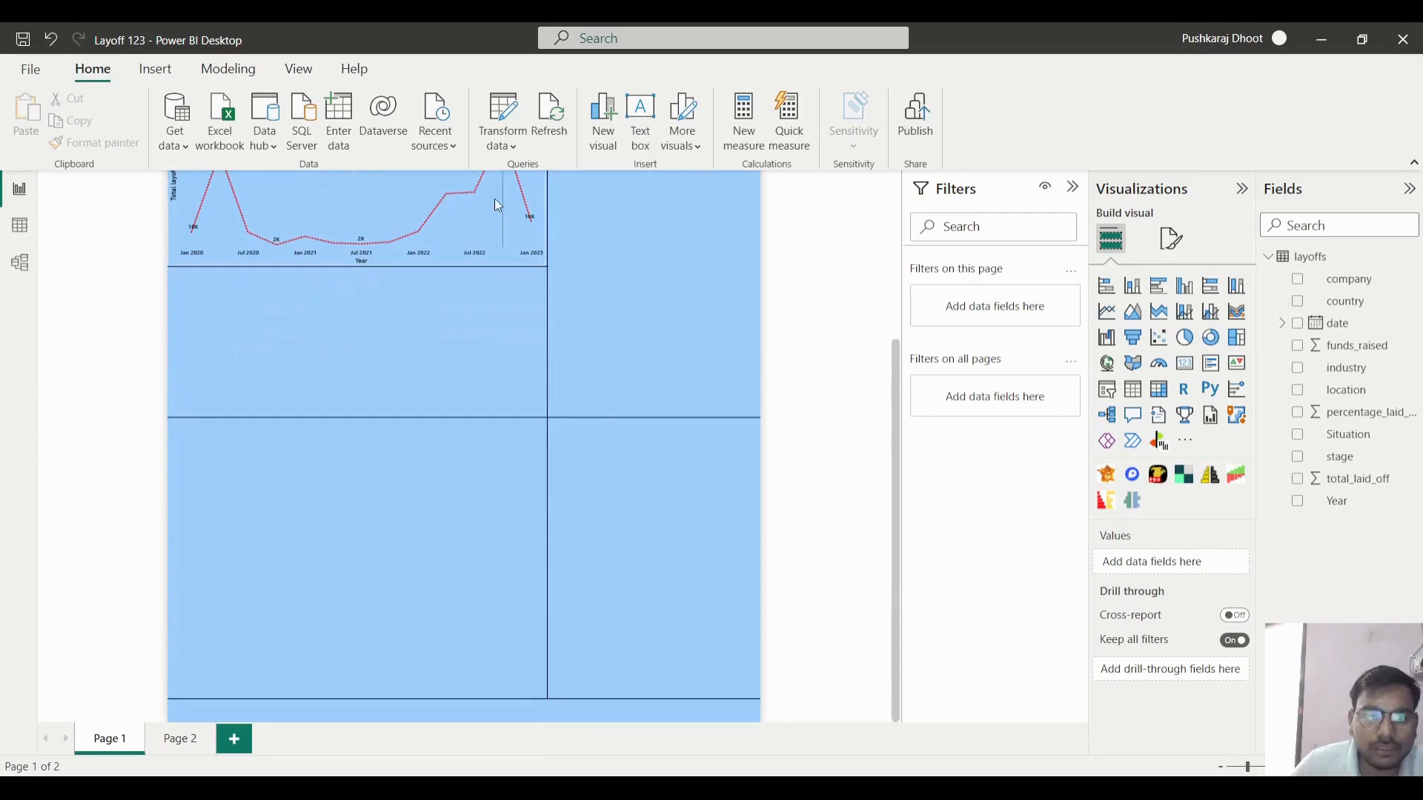
left_click(1185, 288)
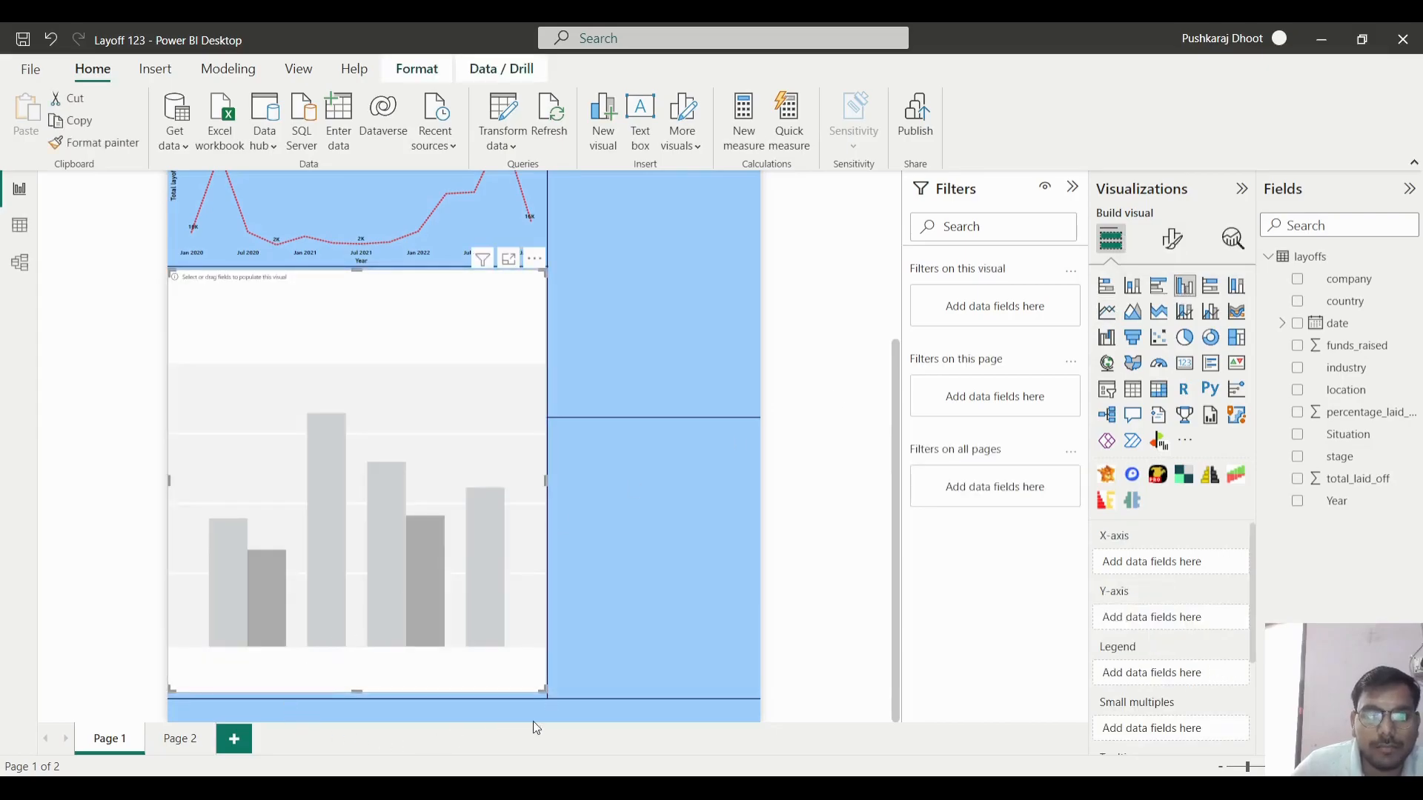
left_click_drag(544, 689, 546, 413)
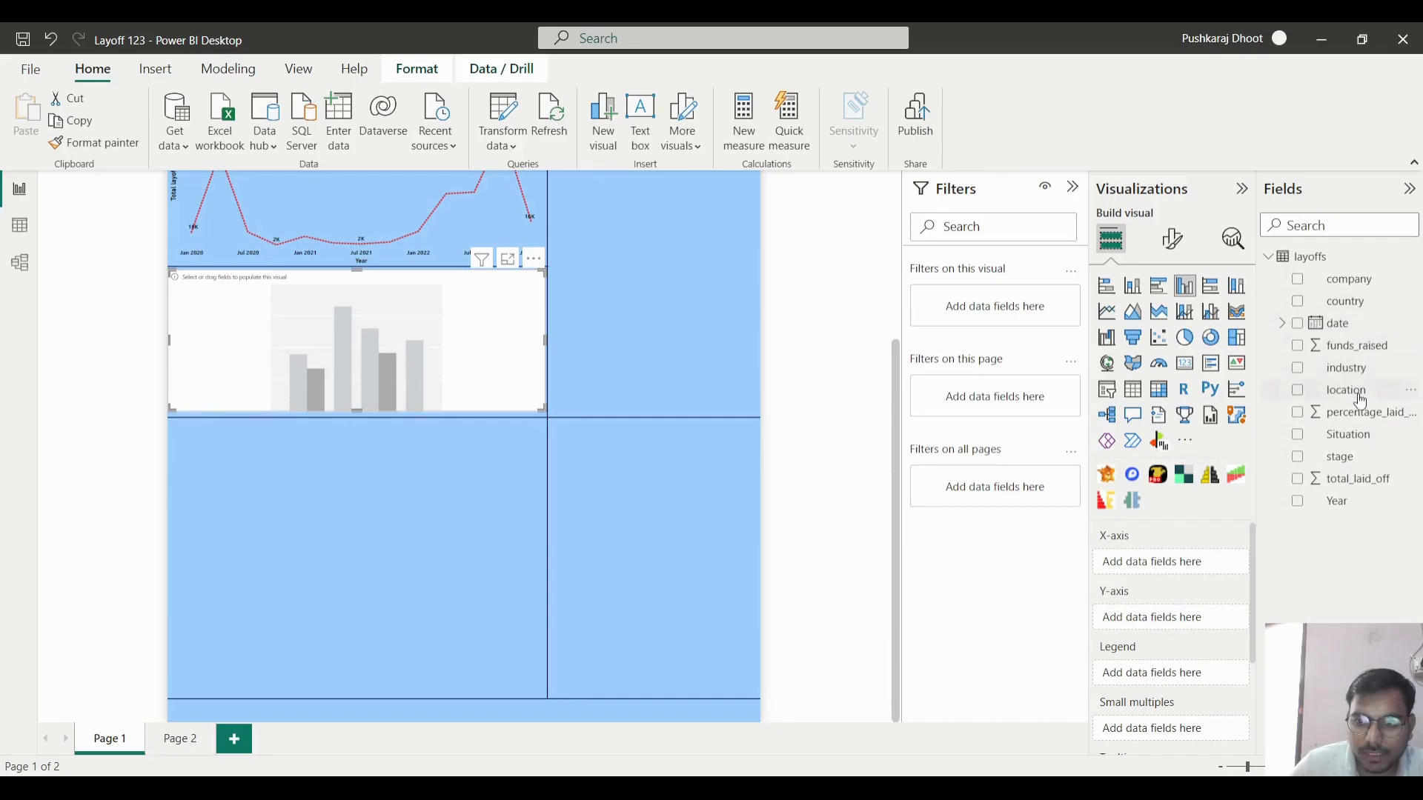
- Plot total_laid_off on the new column chart's Y-axis, with Situation as its legend instead of its X-axis
left_click_drag(1359, 443, 1174, 565)
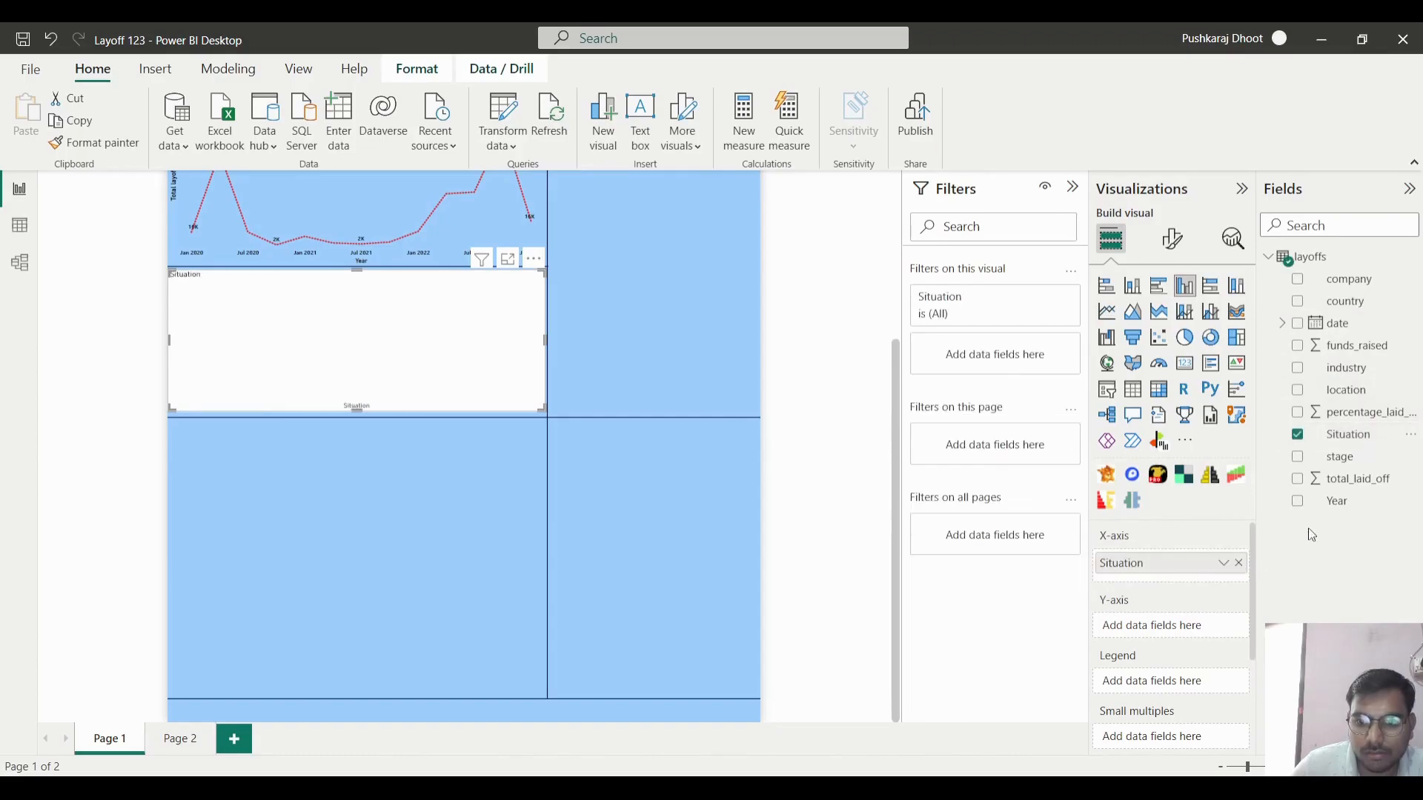
left_click_drag(1333, 475, 1185, 624)
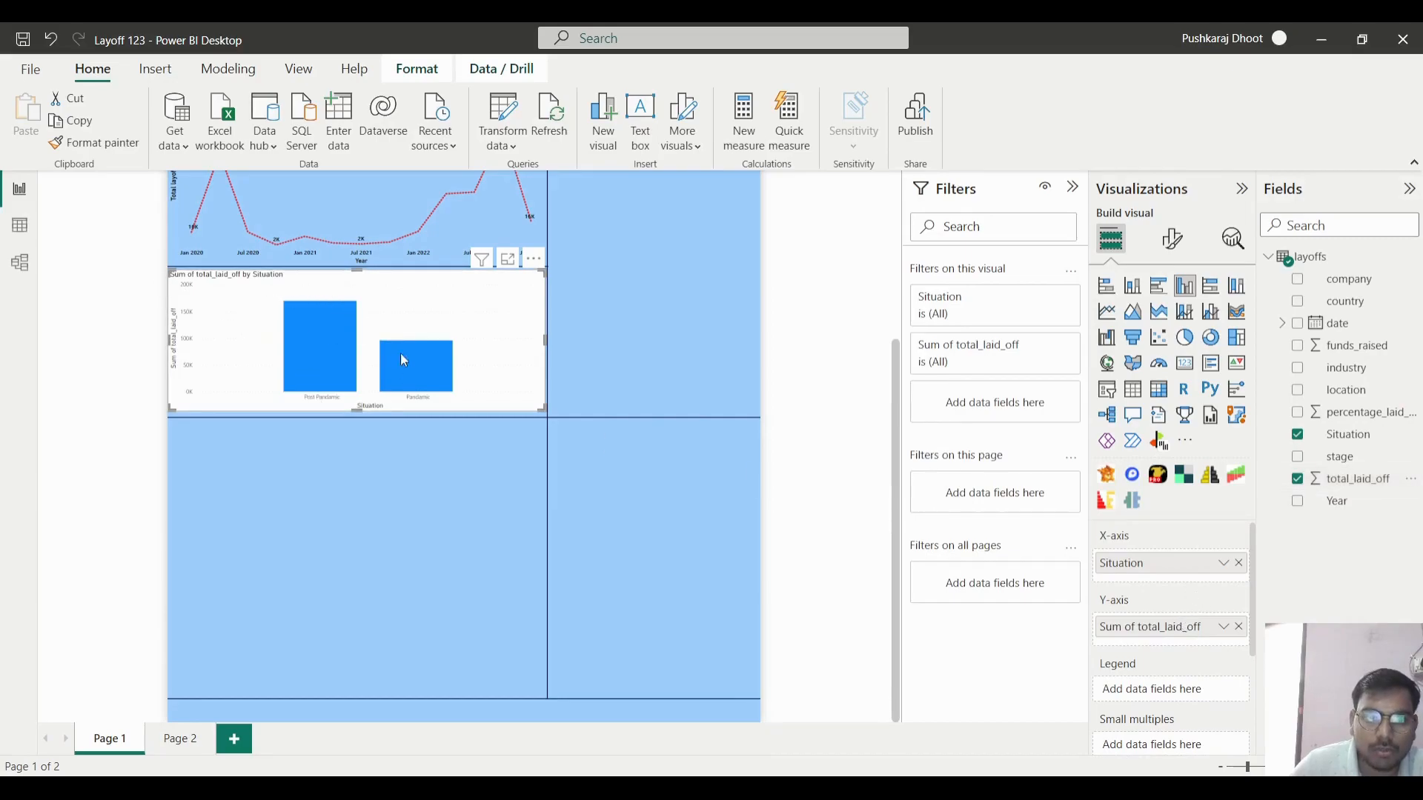
mouse_move(412, 383)
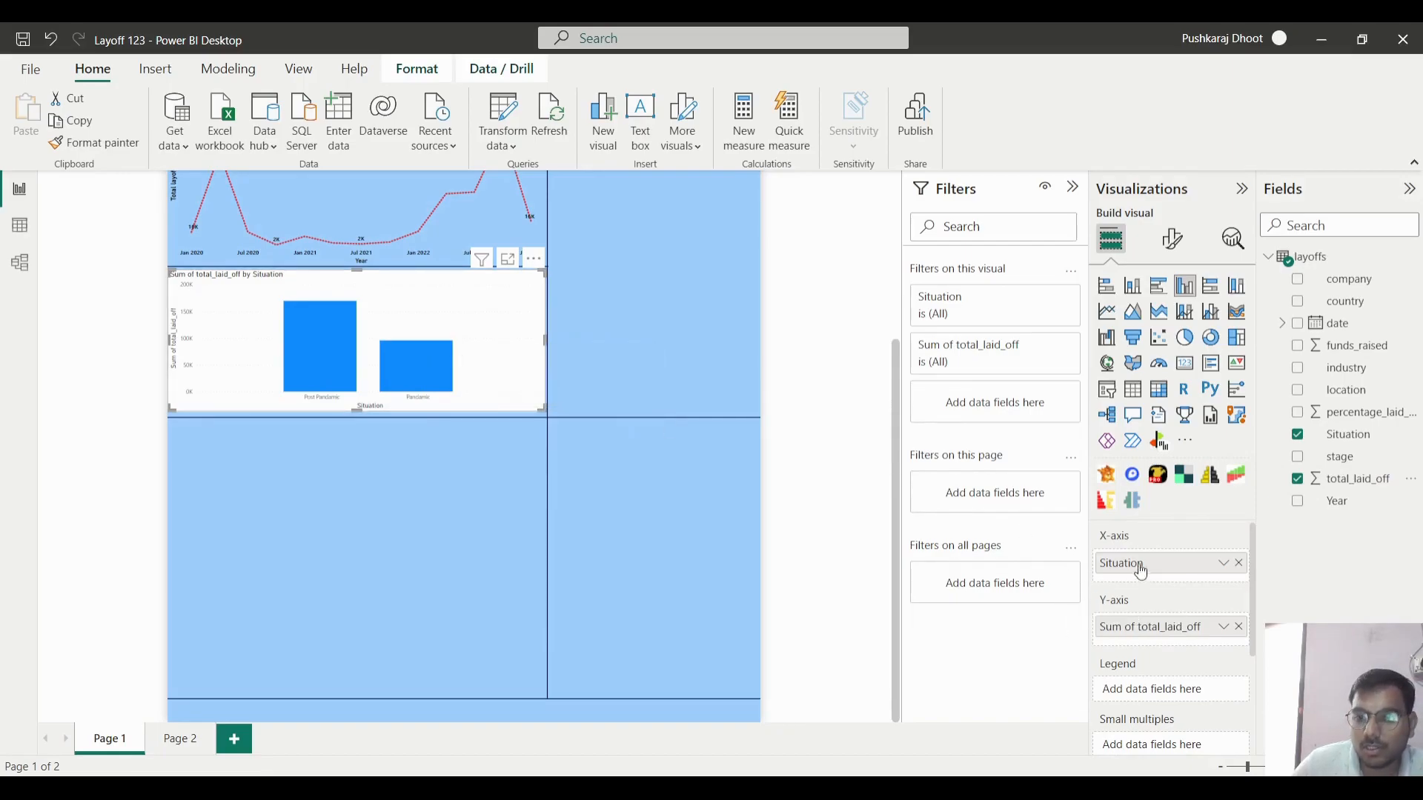
left_click_drag(1147, 686, 1181, 682)
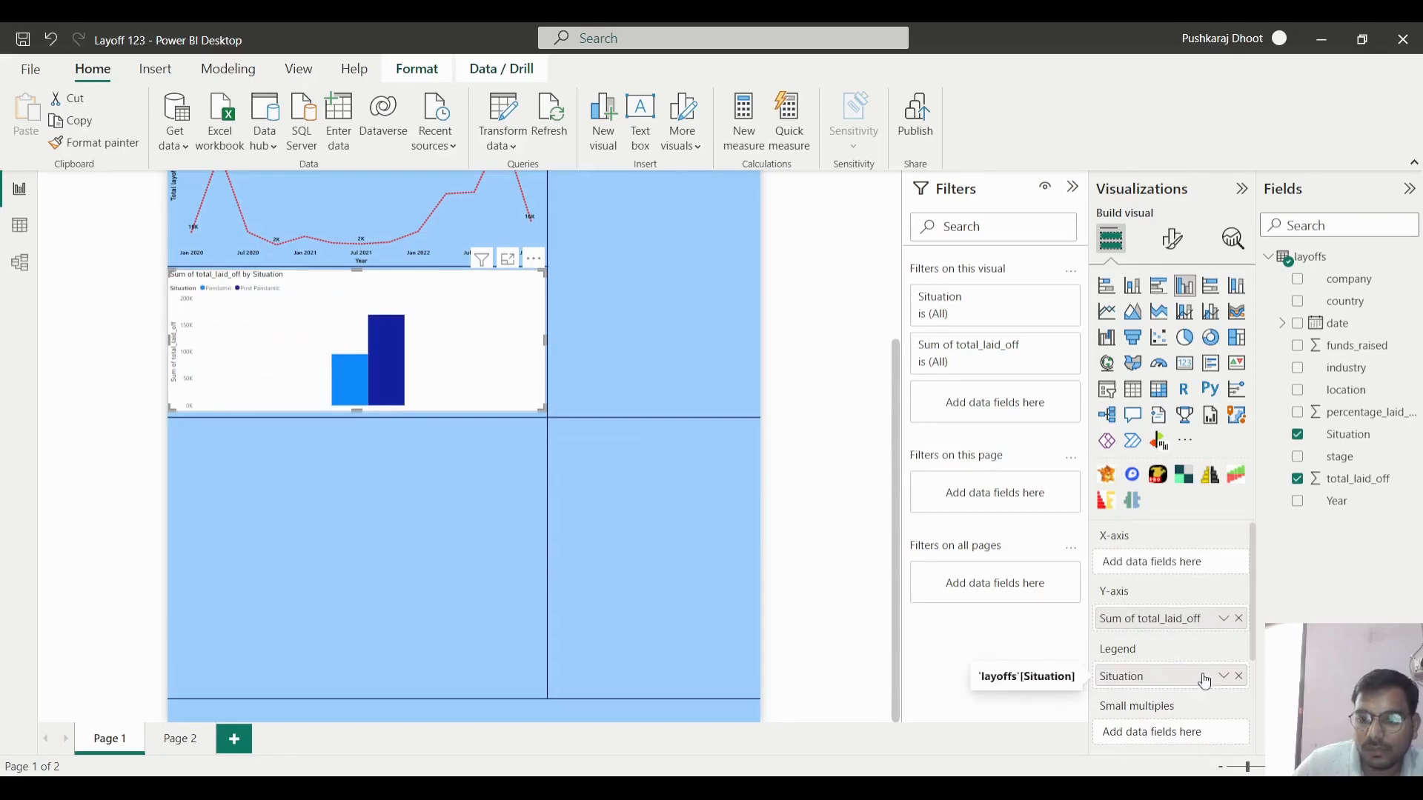
- Try date on the column chart's X-axis, reduced to its Year level, and remove it again
mouse_move(1337, 504)
left_mouse_down()
mouse_move(1156, 567)
mouse_move(1319, 506)
left_mouse_up()
left_click_drag(1354, 322, 1186, 563)
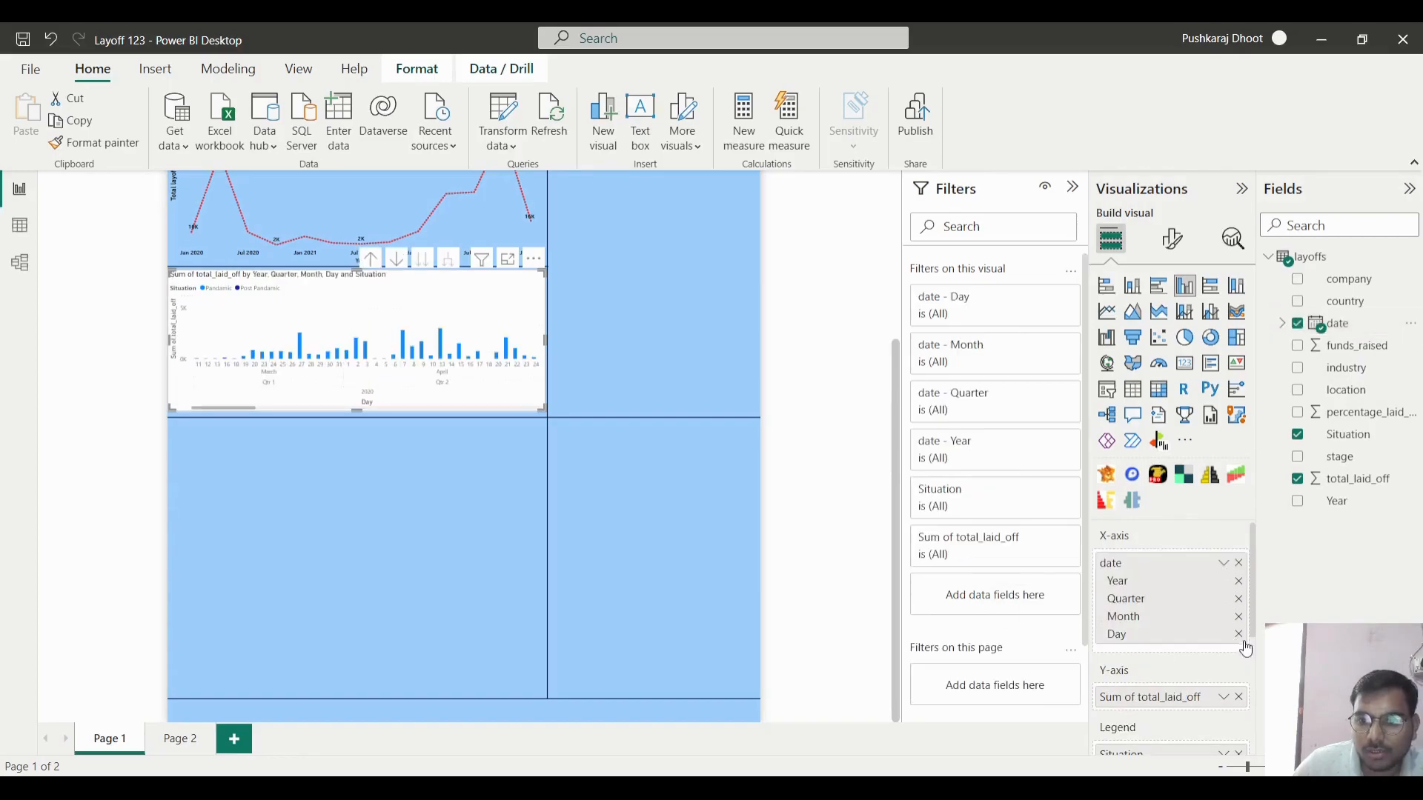
left_click(1238, 634)
left_click(1238, 618)
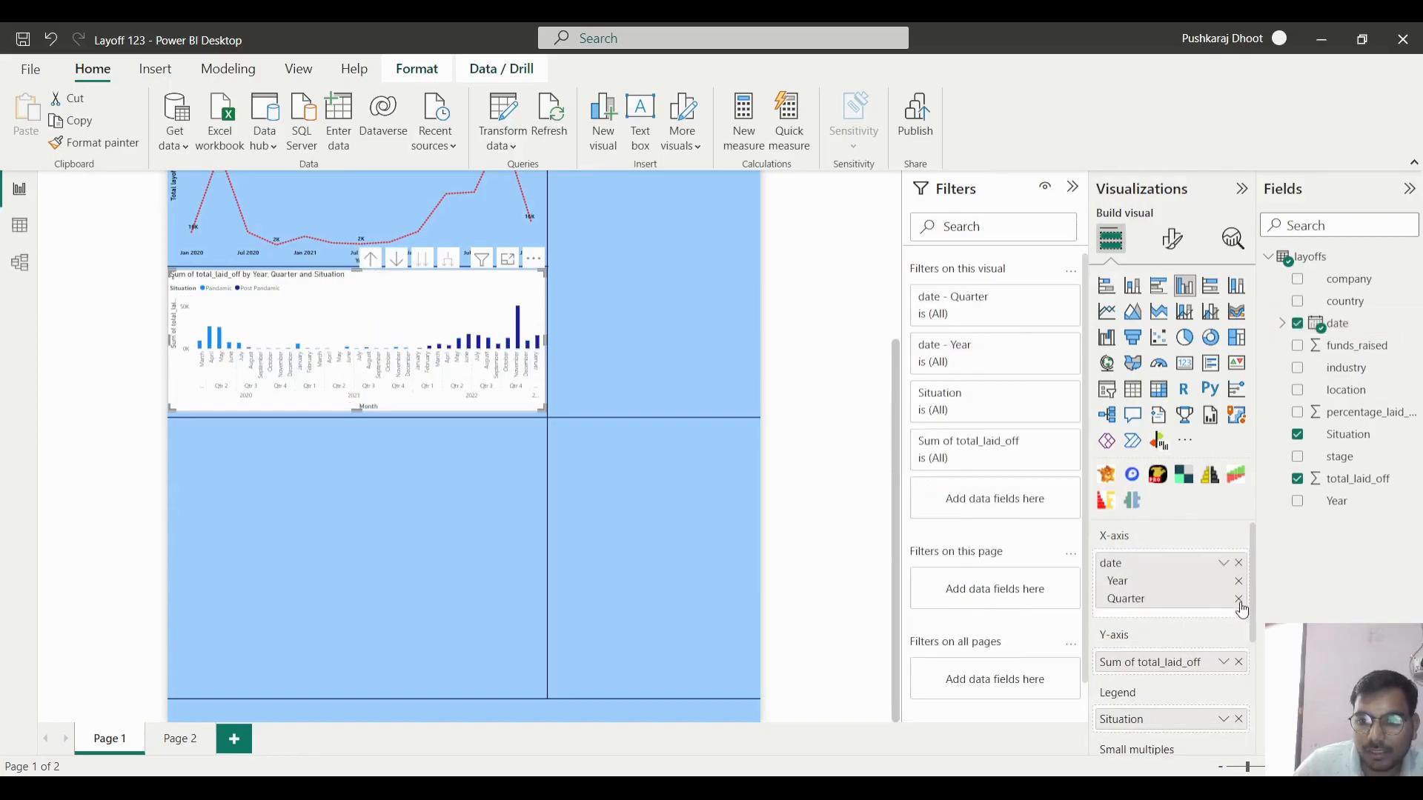
left_click(1239, 599)
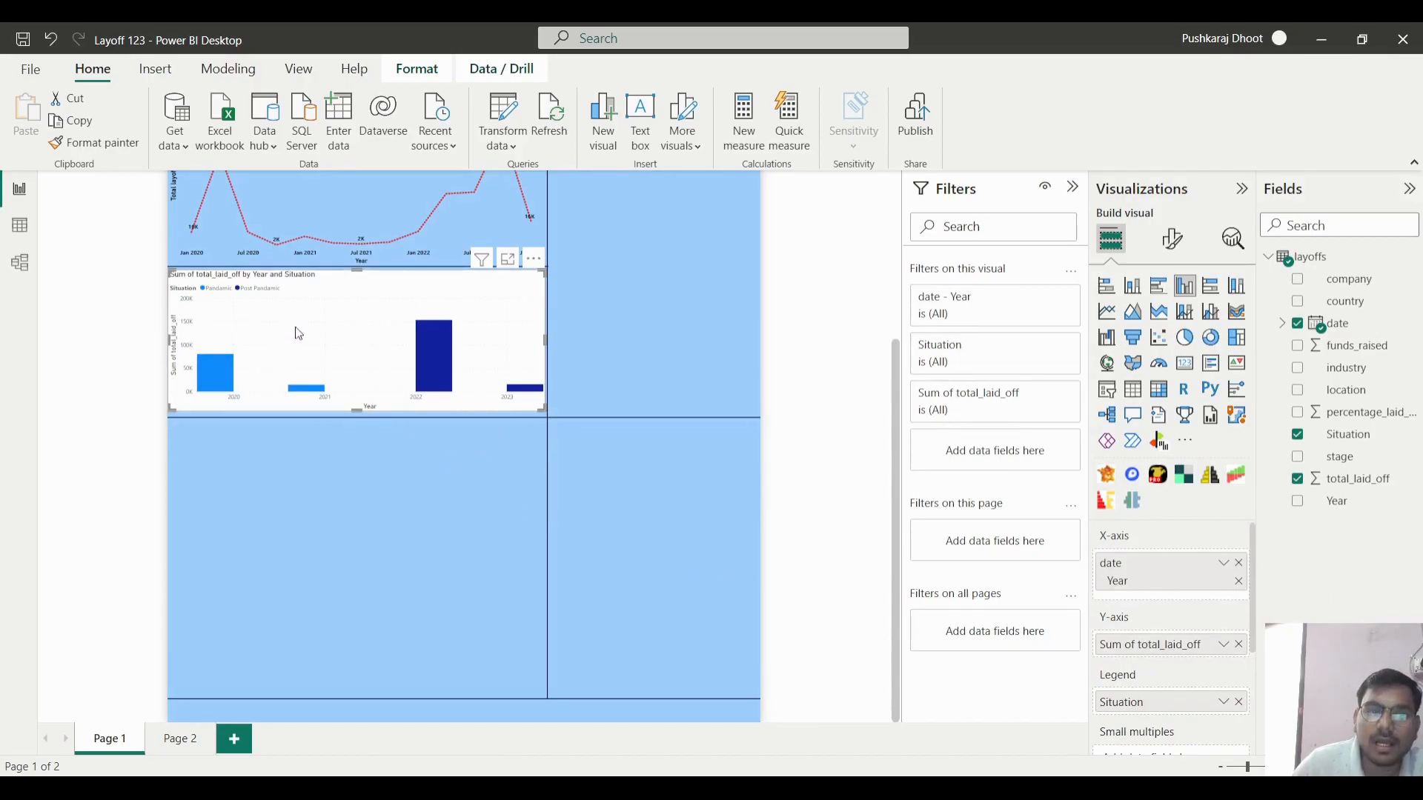
left_click(1236, 563)
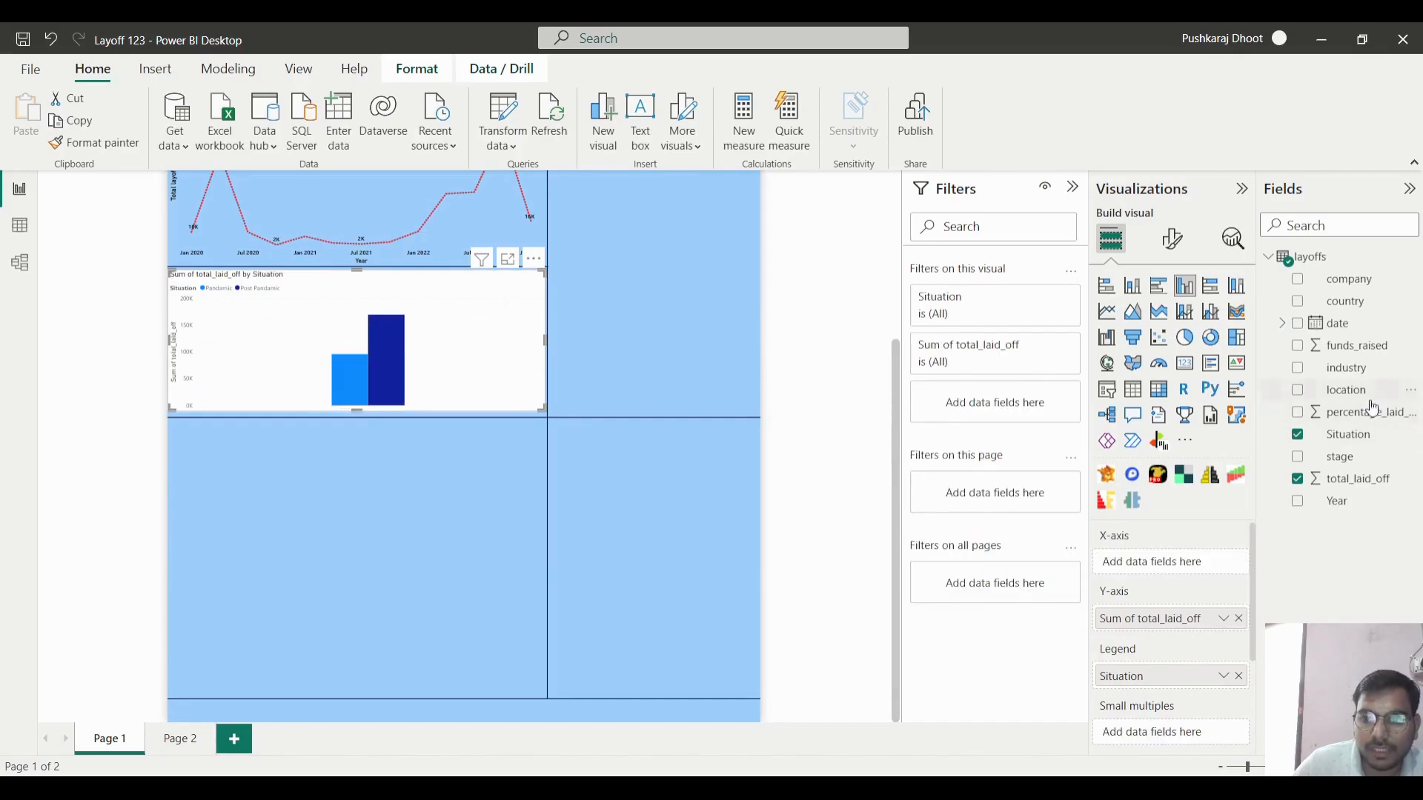
- Put industry on the column chart's X-axis and sort the axis by industry in ascending order
left_click_drag(1347, 368, 1201, 567)
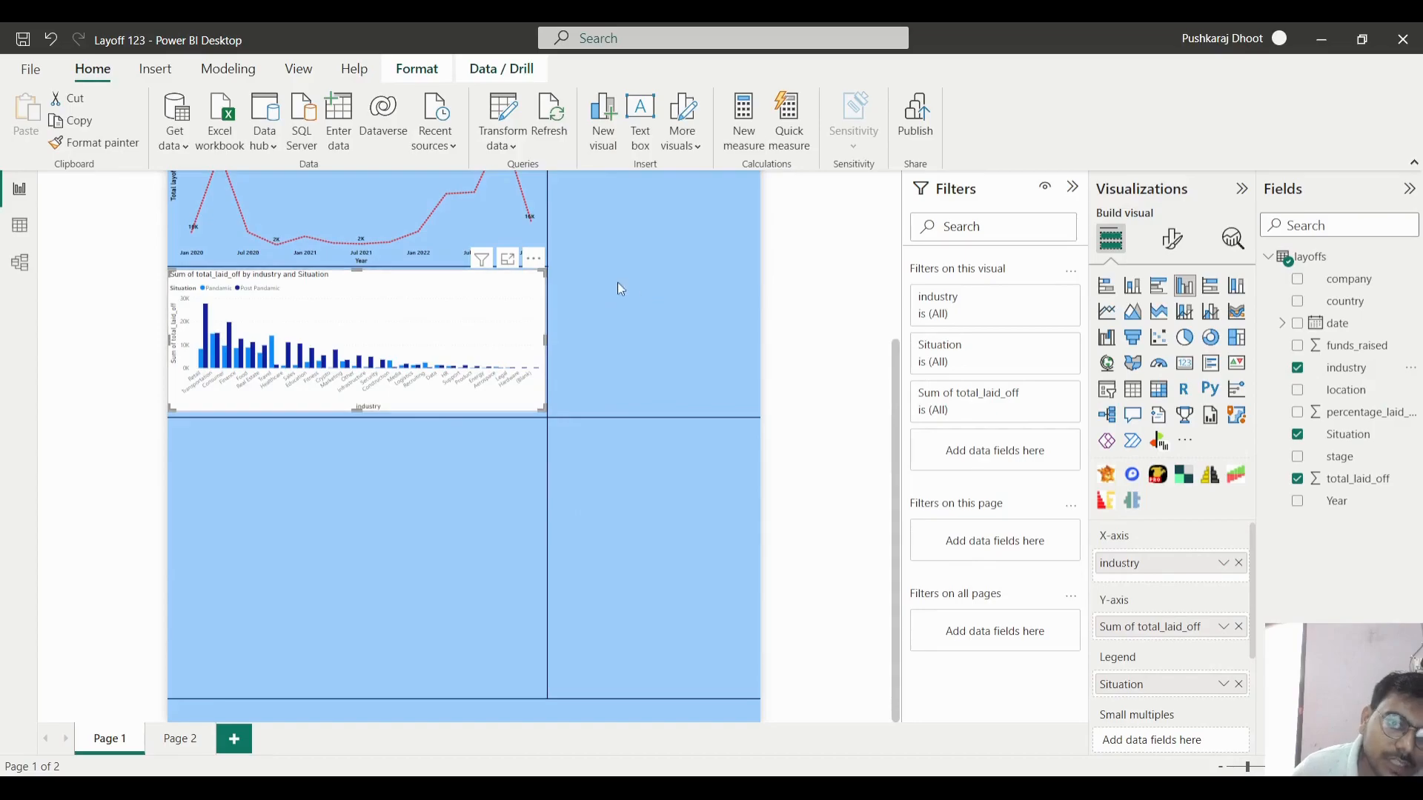
left_click(534, 258)
mouse_move(593, 380)
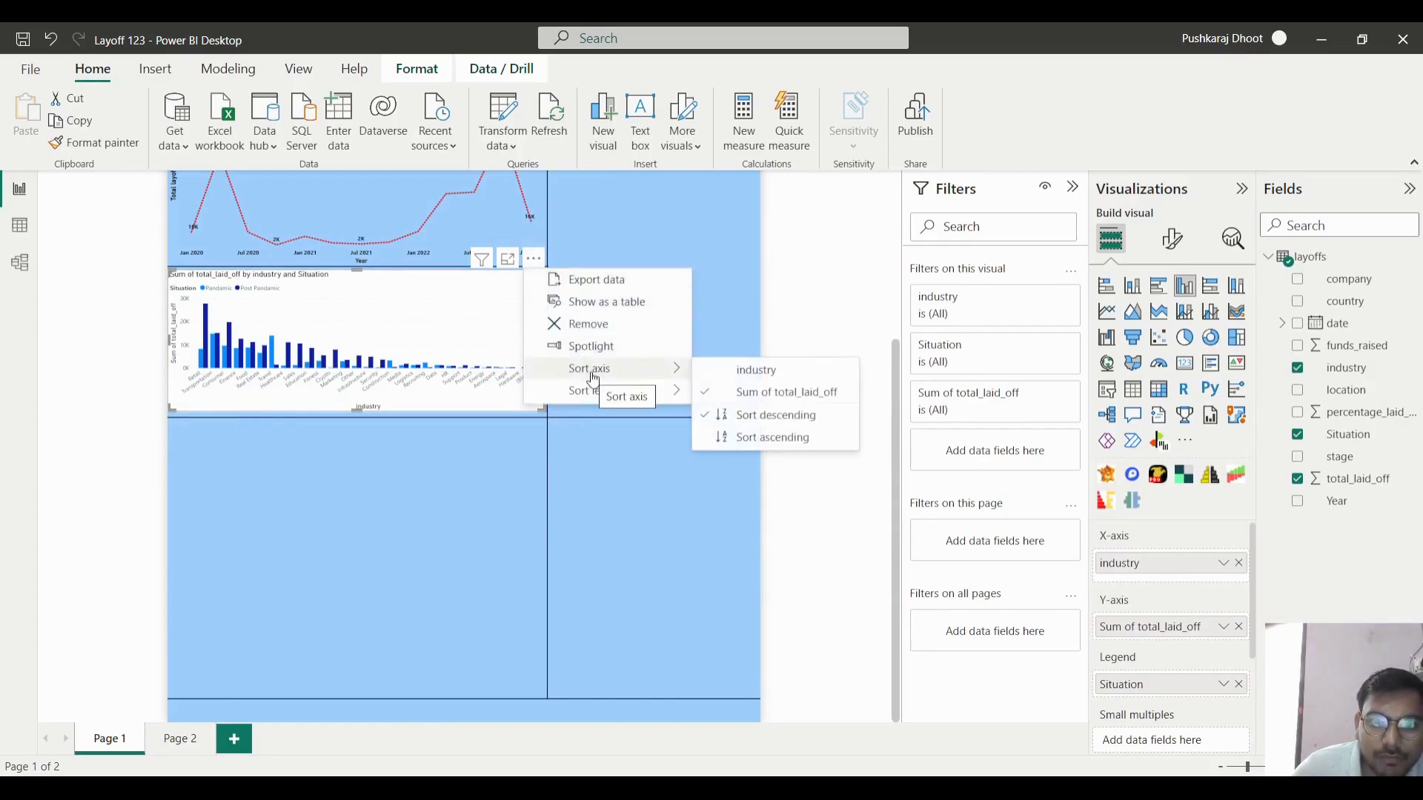
left_click(756, 370)
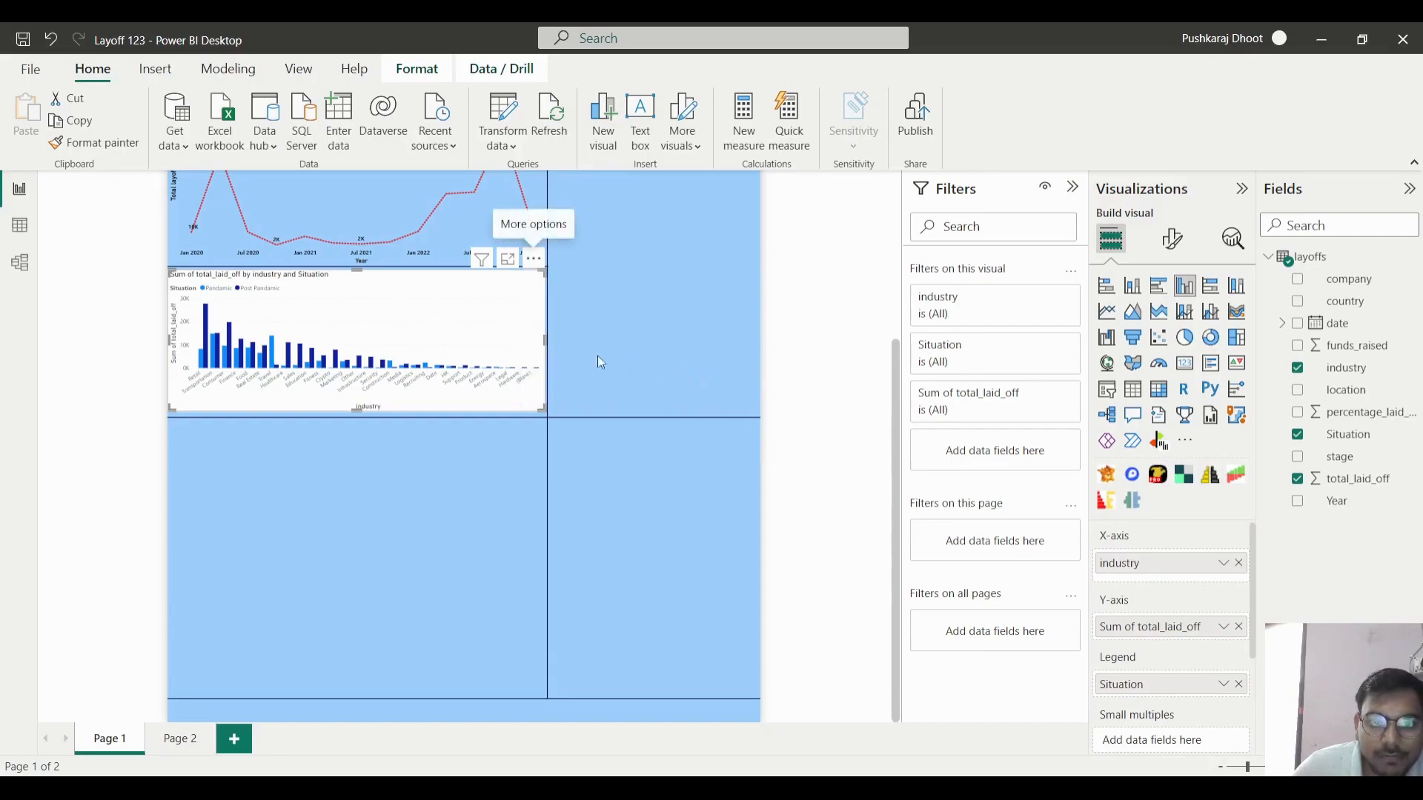
left_click(534, 259)
mouse_move(620, 370)
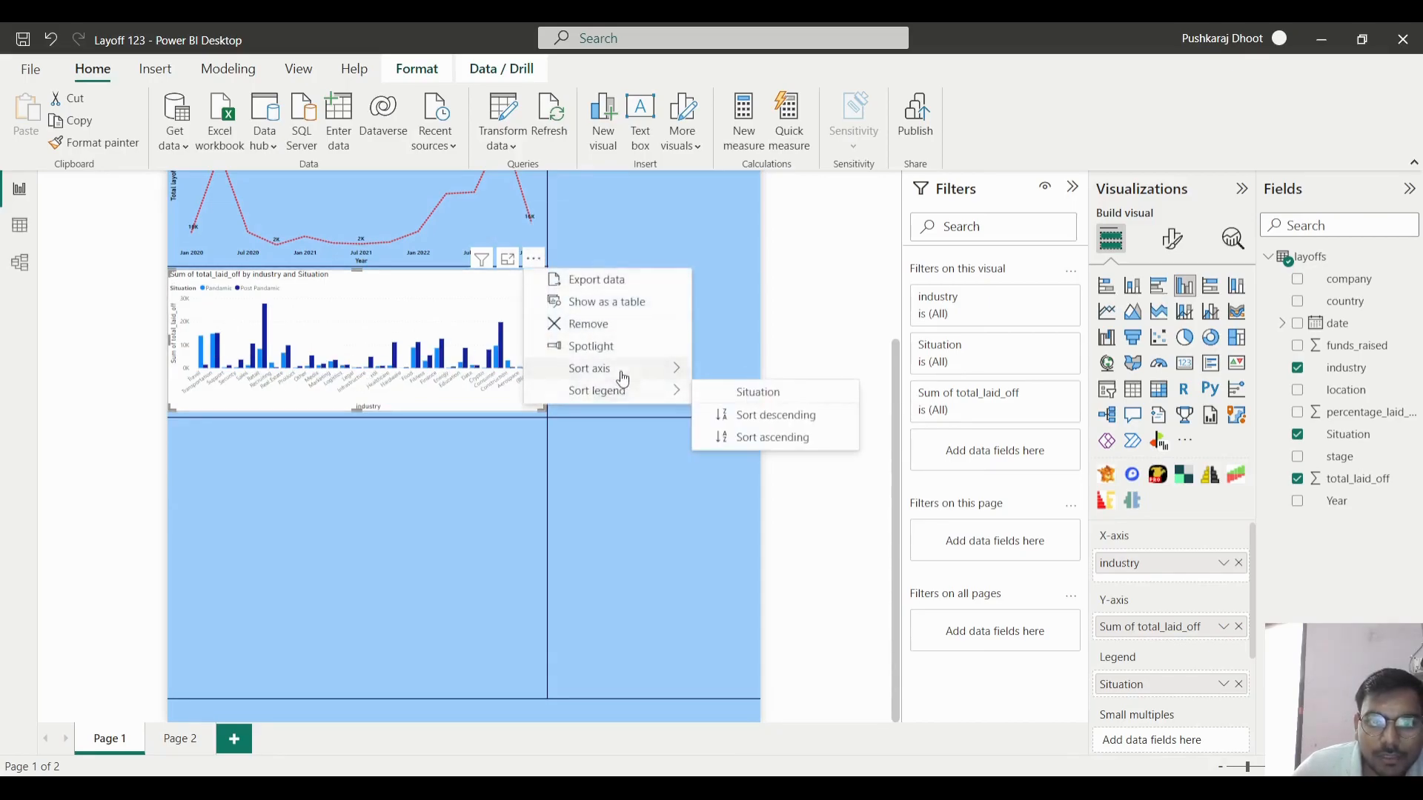
left_click(732, 436)
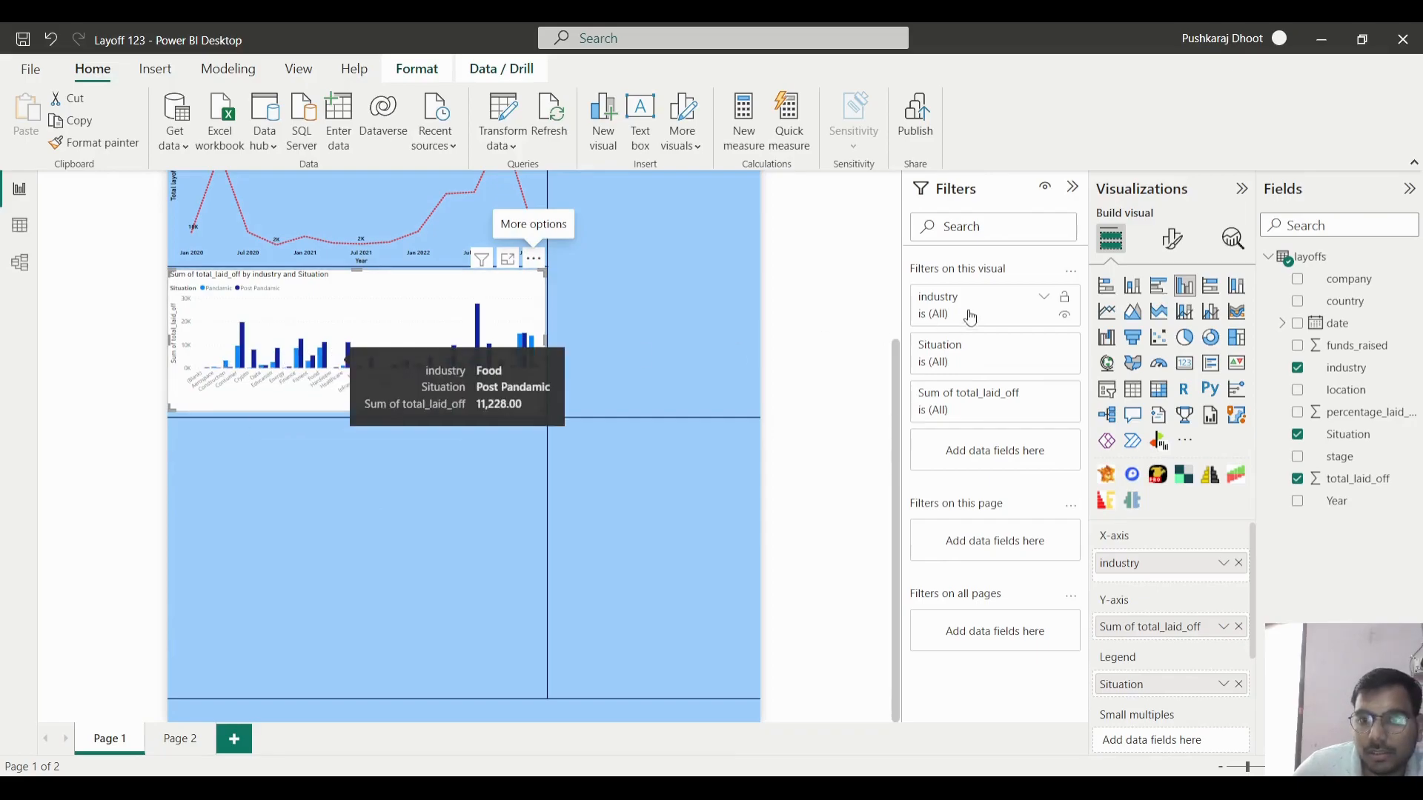
- Exclude the (Blank) industry from the column chart using basic filtering
left_click(1044, 299)
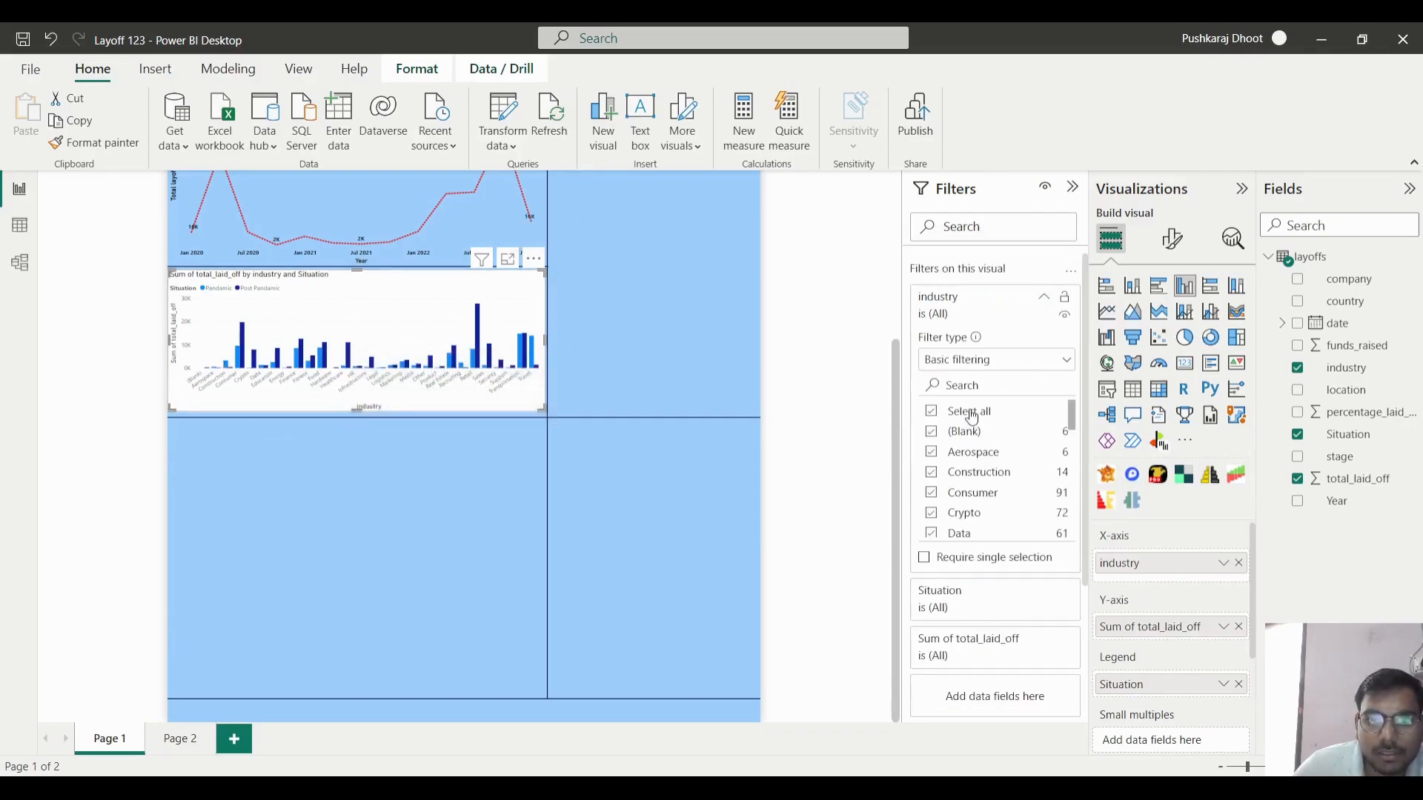
left_click(931, 432)
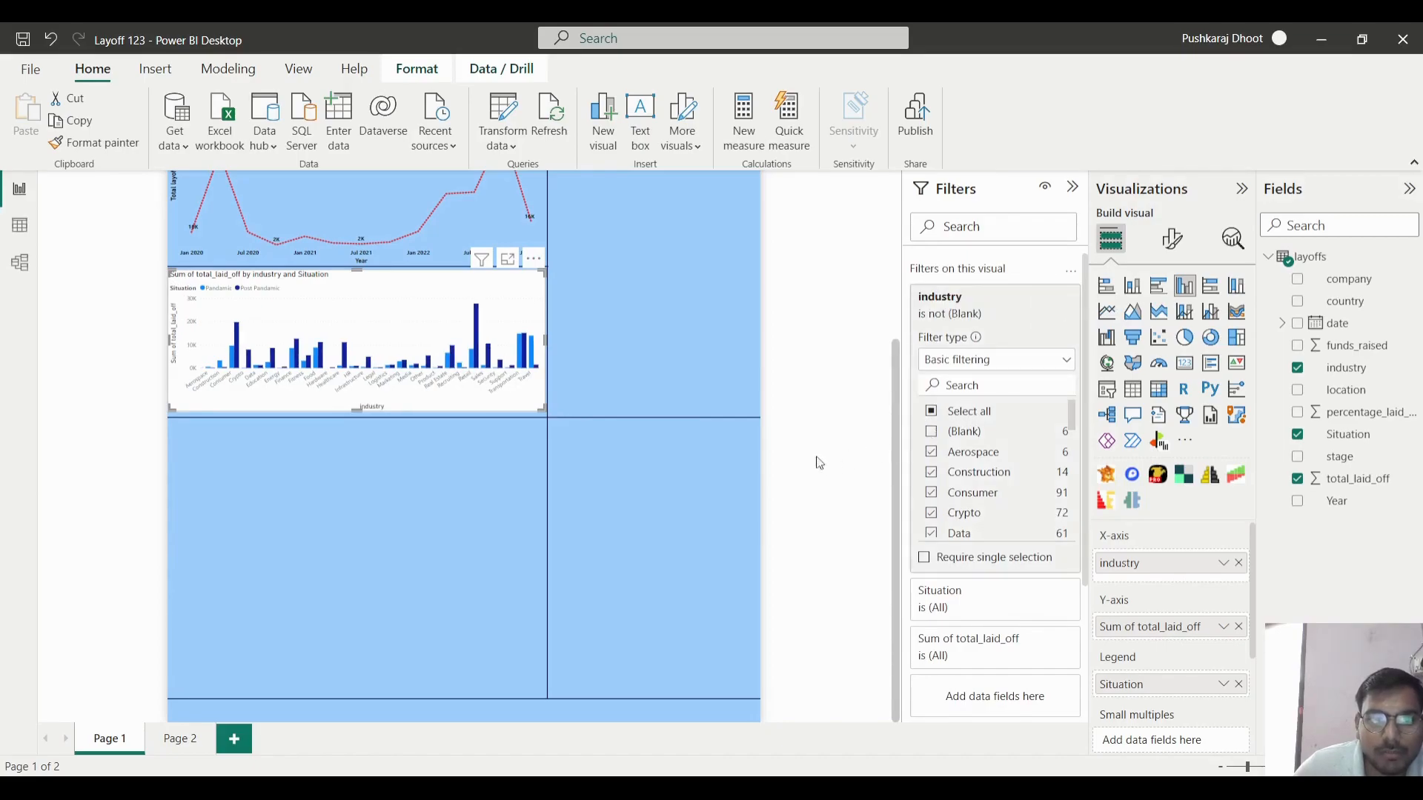
left_click(624, 513)
left_click(505, 412)
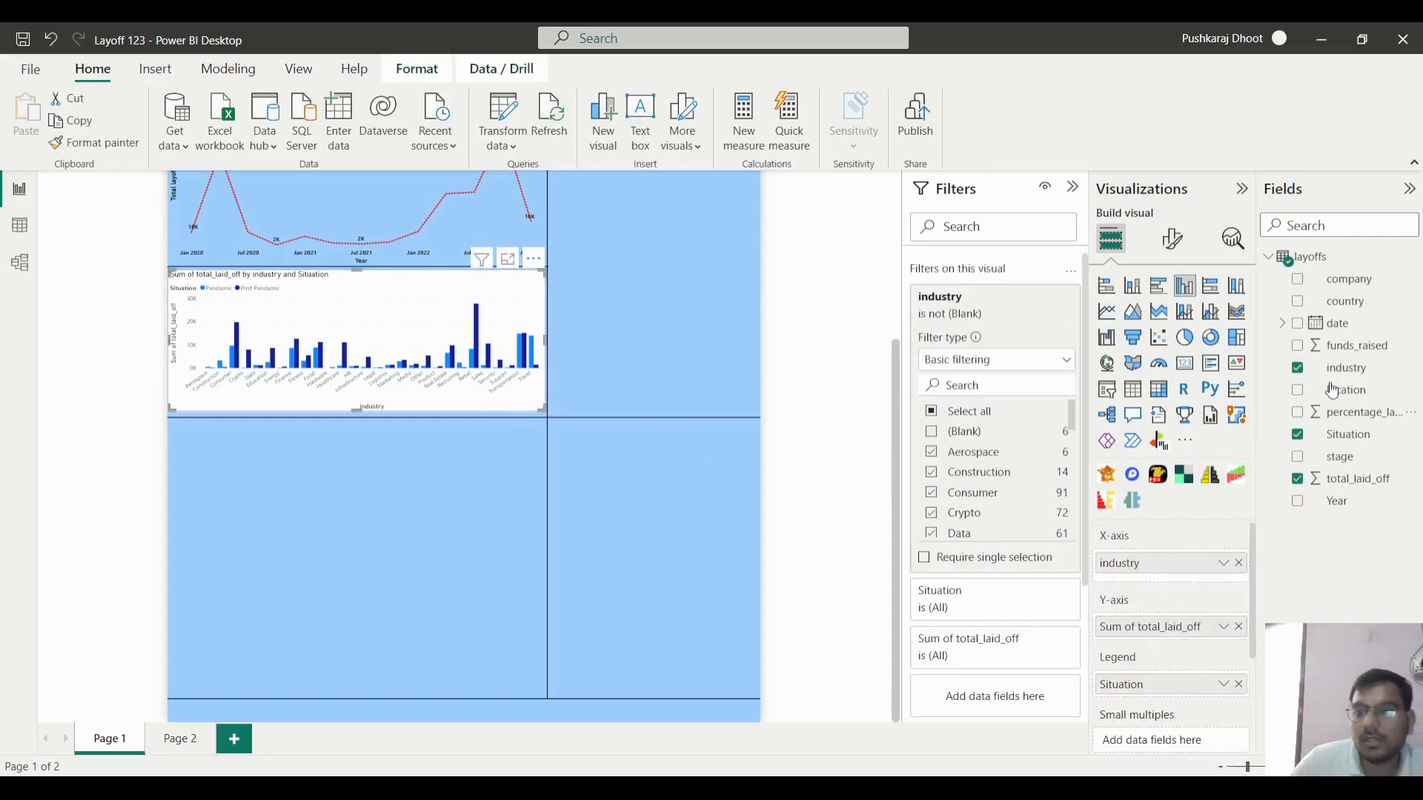
- Turn off the Y-axis values on the industry column chart
left_click(1171, 238)
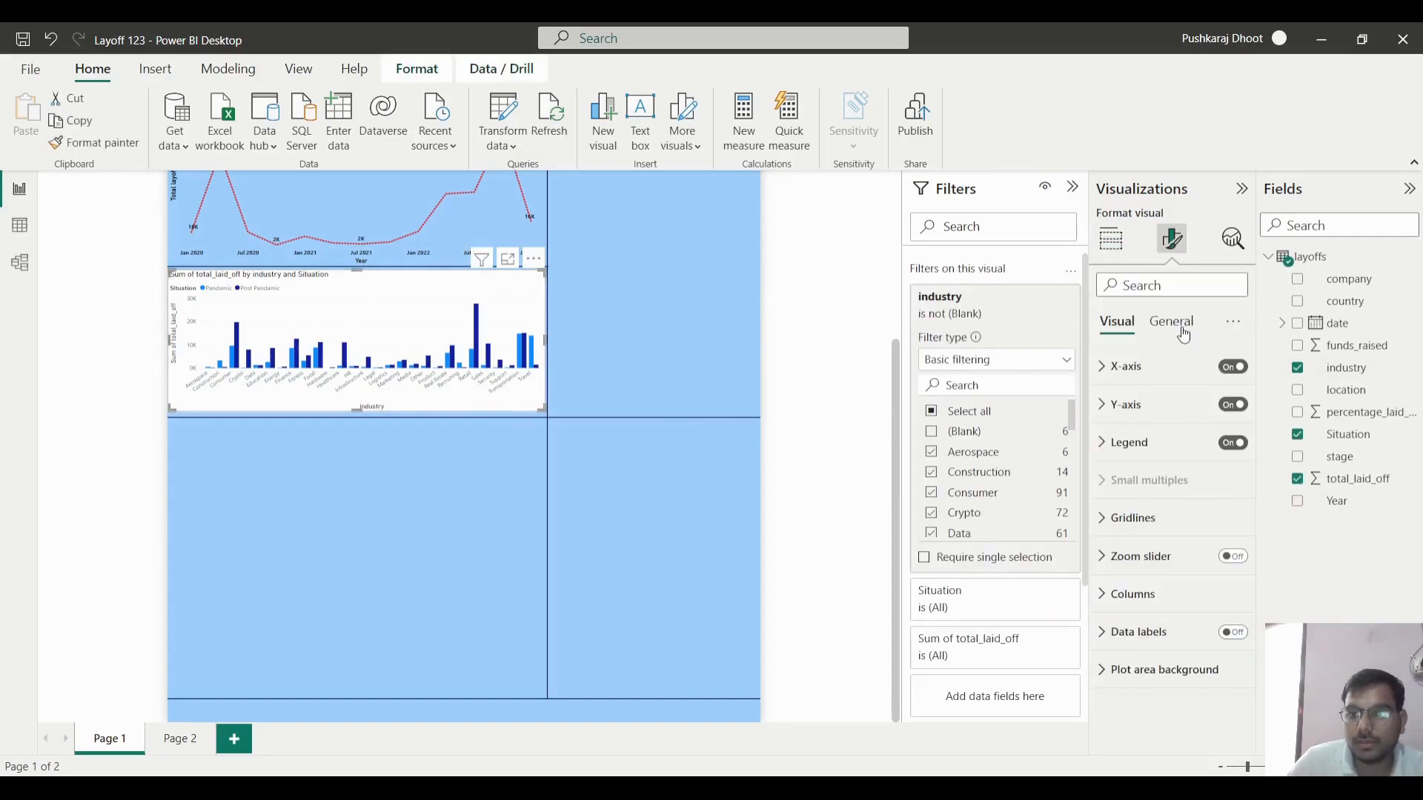
left_click(1126, 405)
left_click(1231, 405)
scroll(1128, 676, "down", 3)
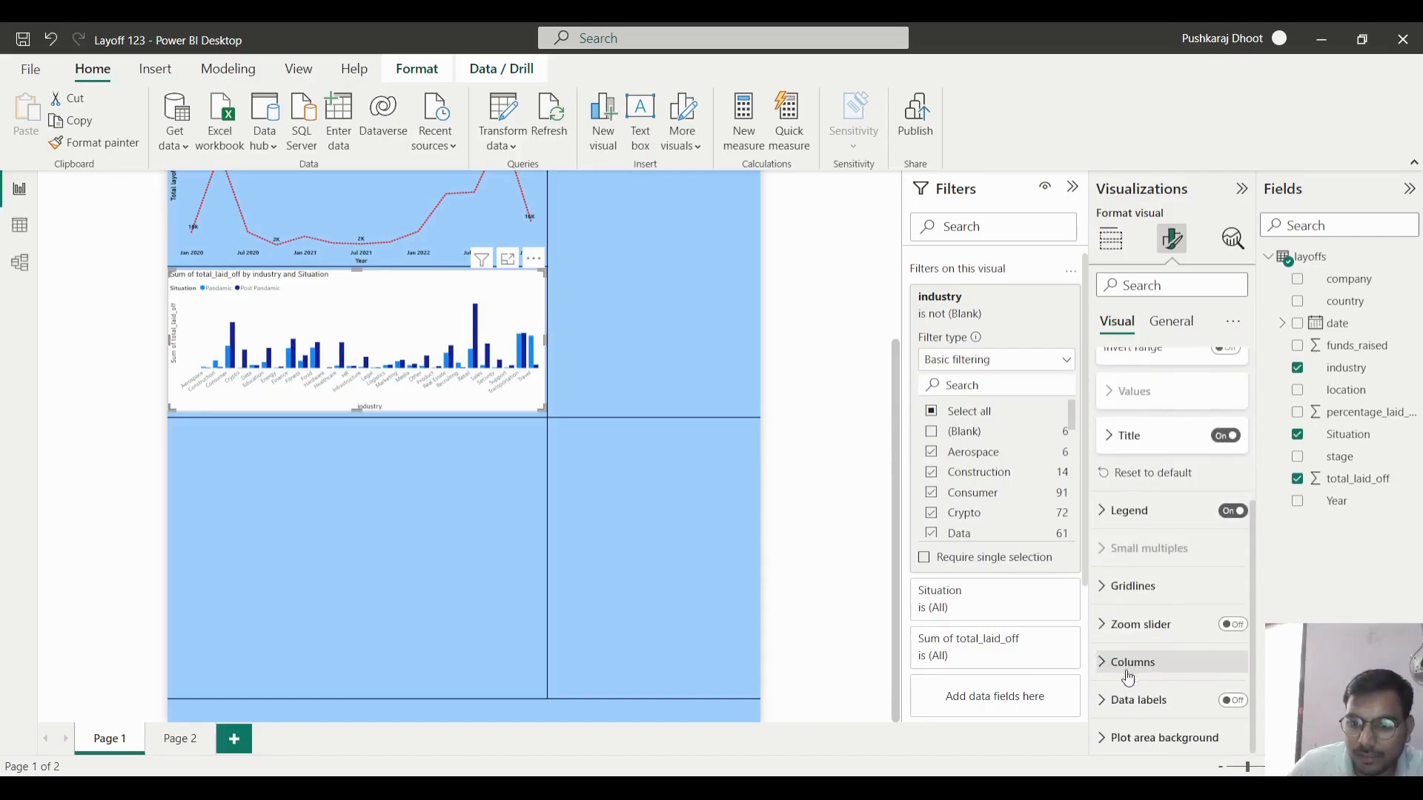
- Set the column chart's Y-axis title to "Total Layoff" in bold Arial Black
left_click(1133, 437)
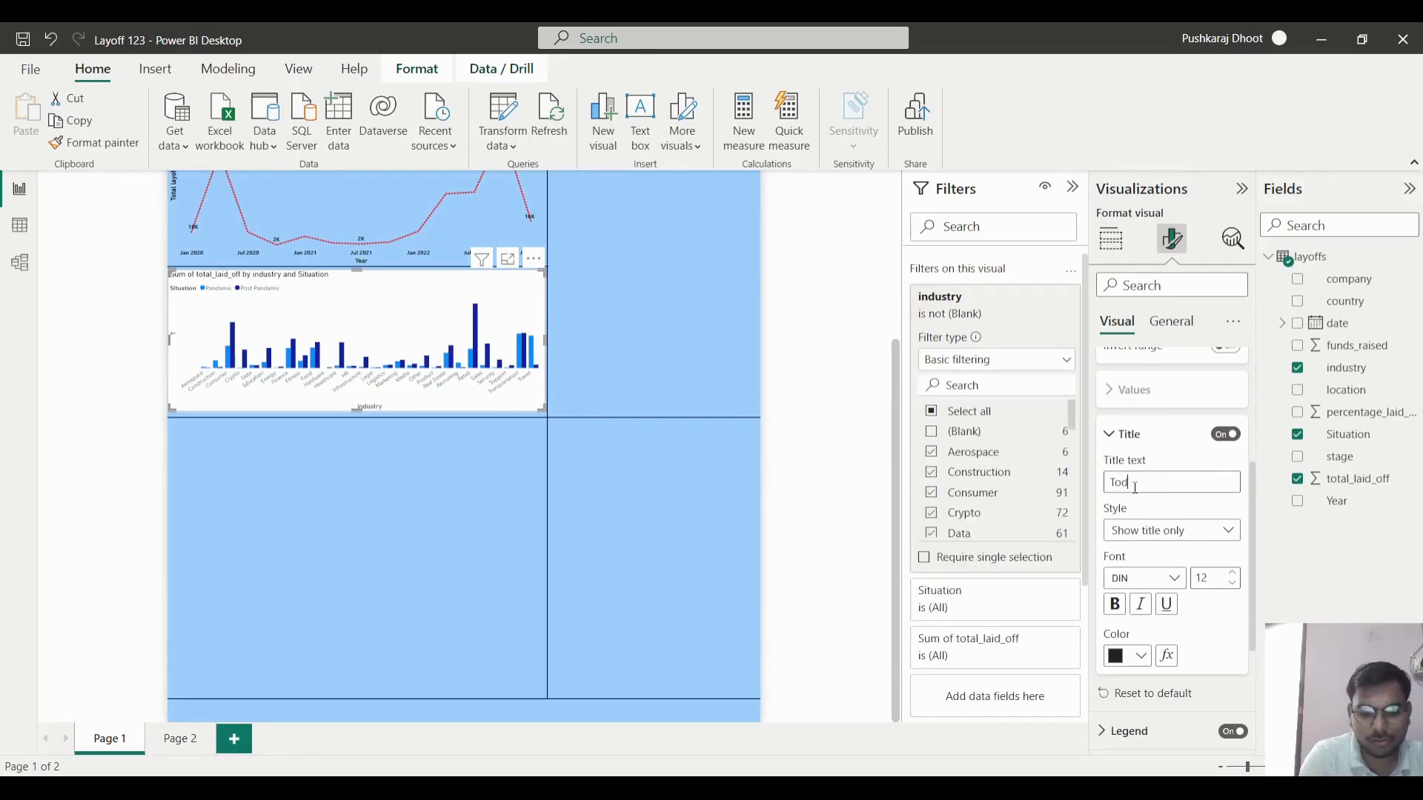
key("BackSpace")
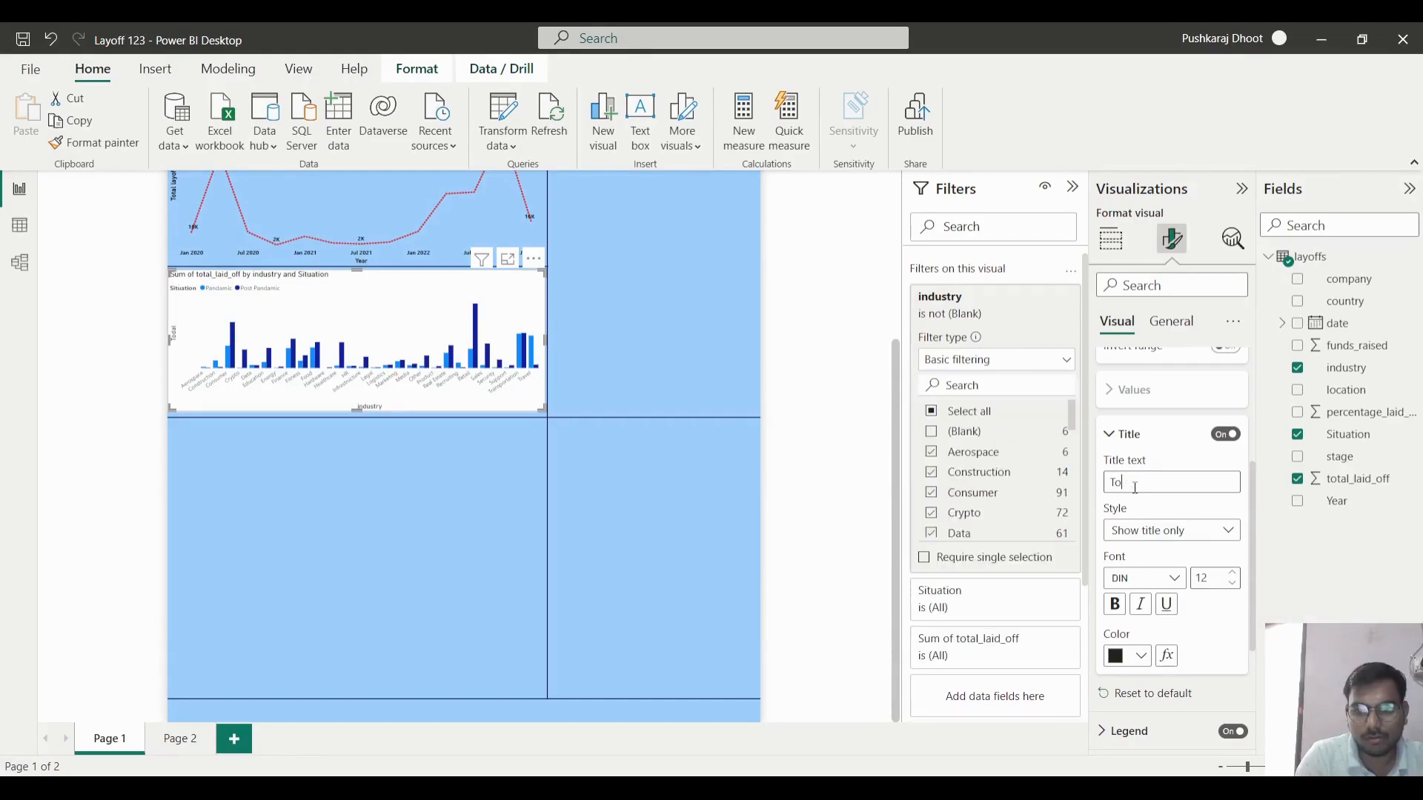
type("tal Layo")
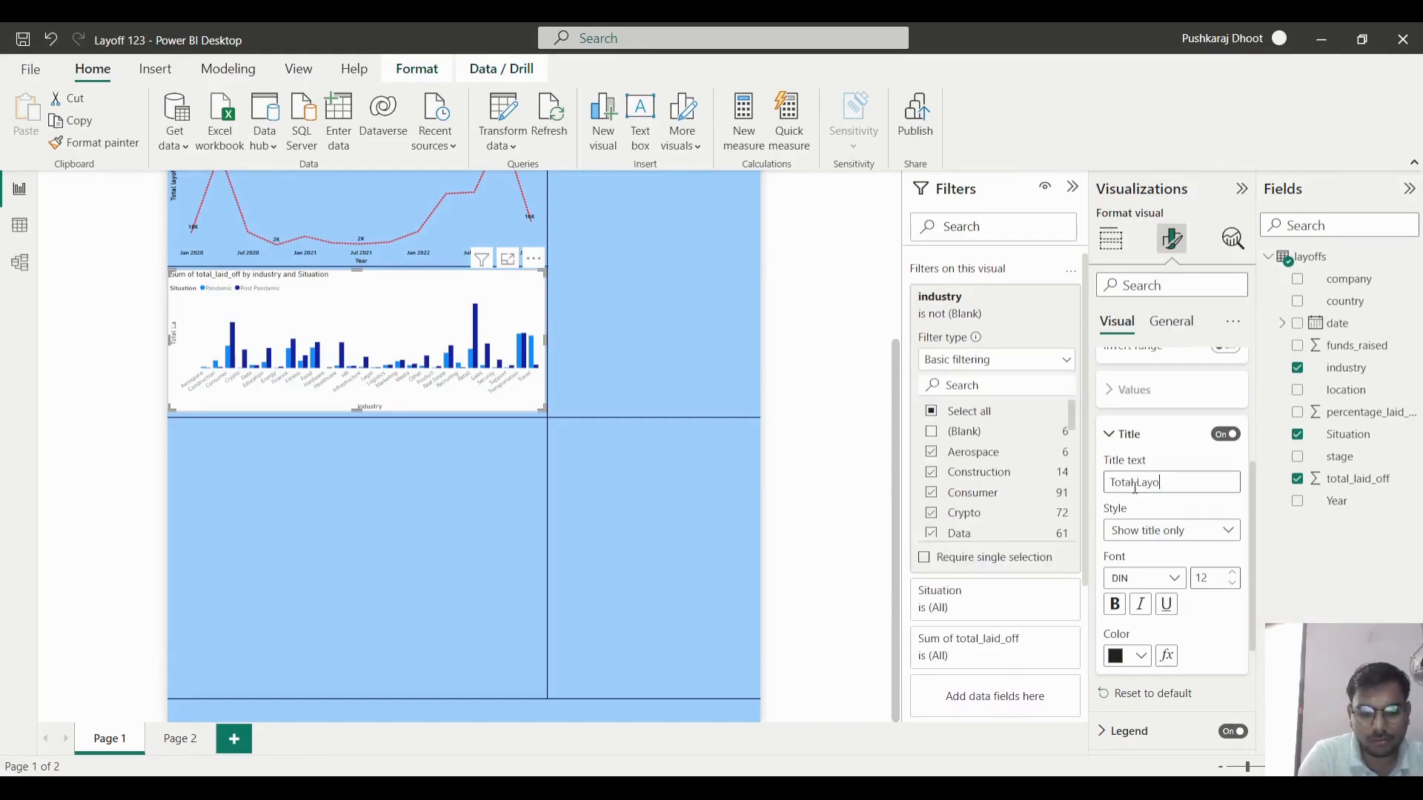
type("fff")
key("BackSpace")
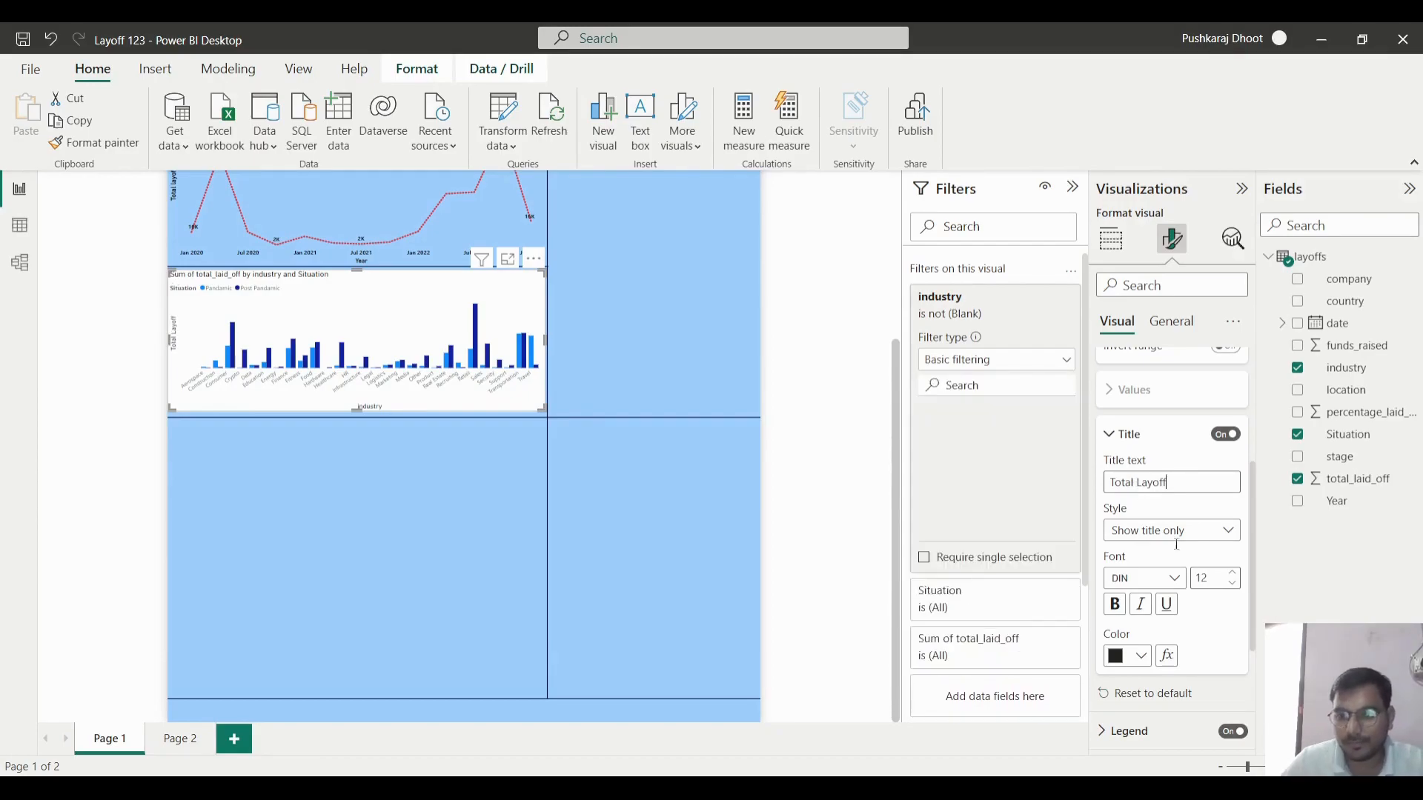
left_click(1114, 604)
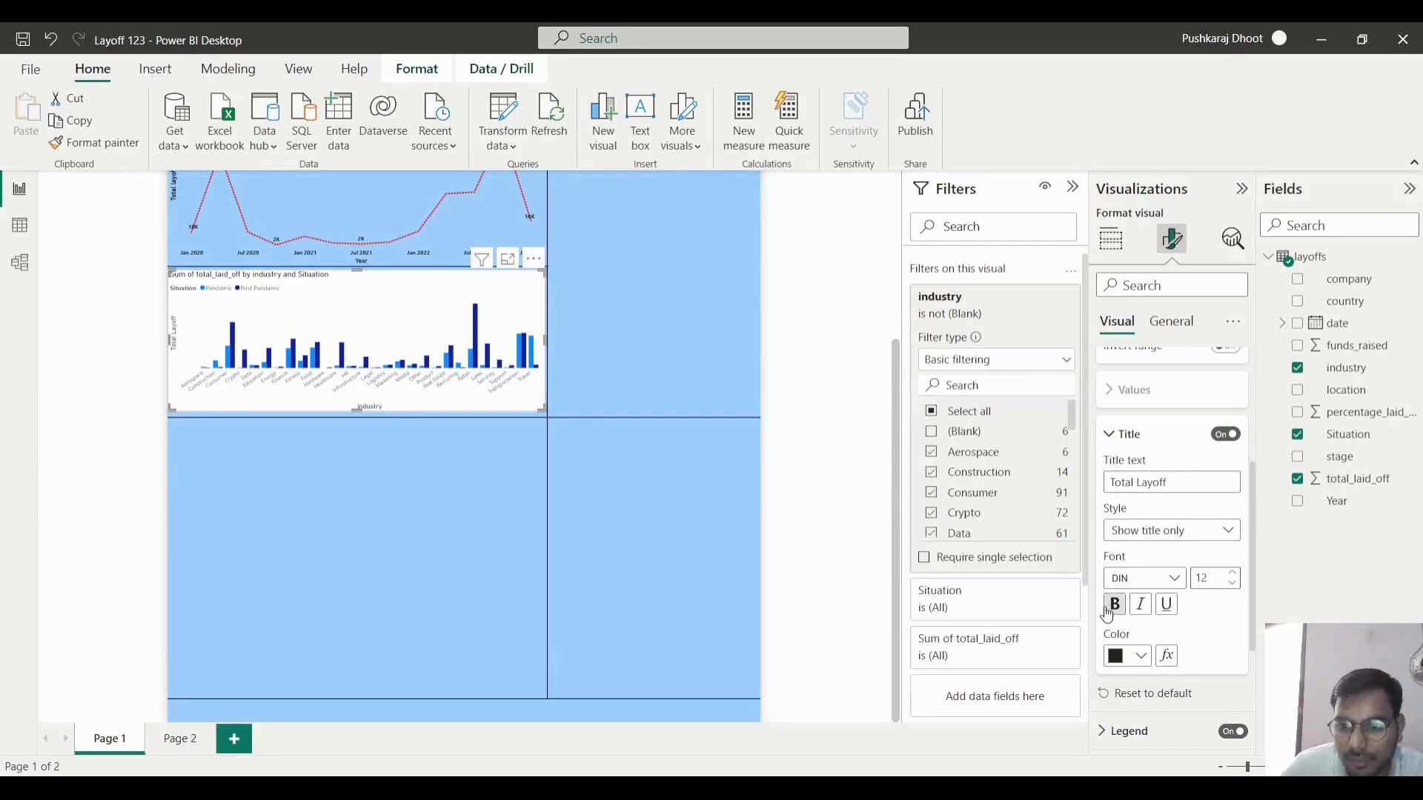
left_click(1143, 585)
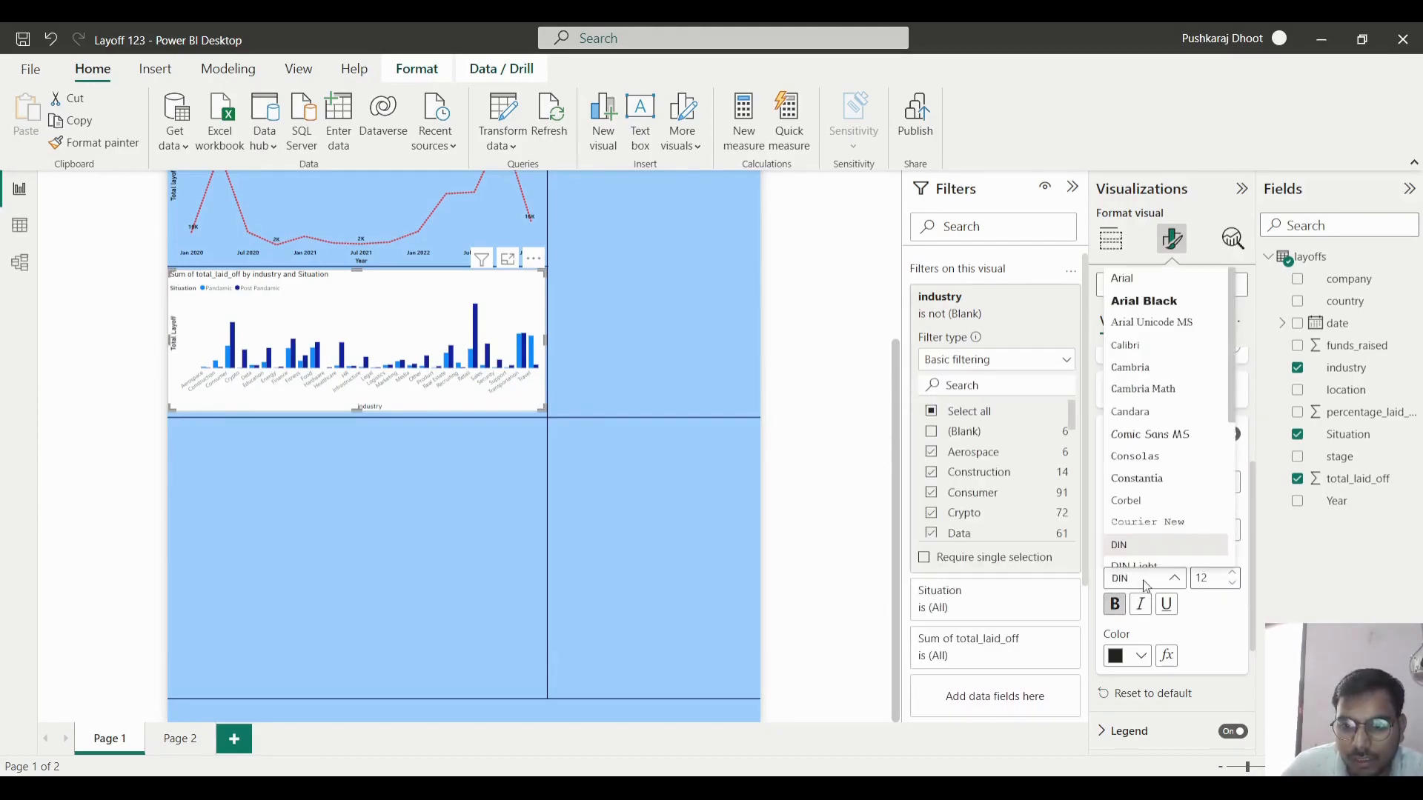
left_click(1141, 302)
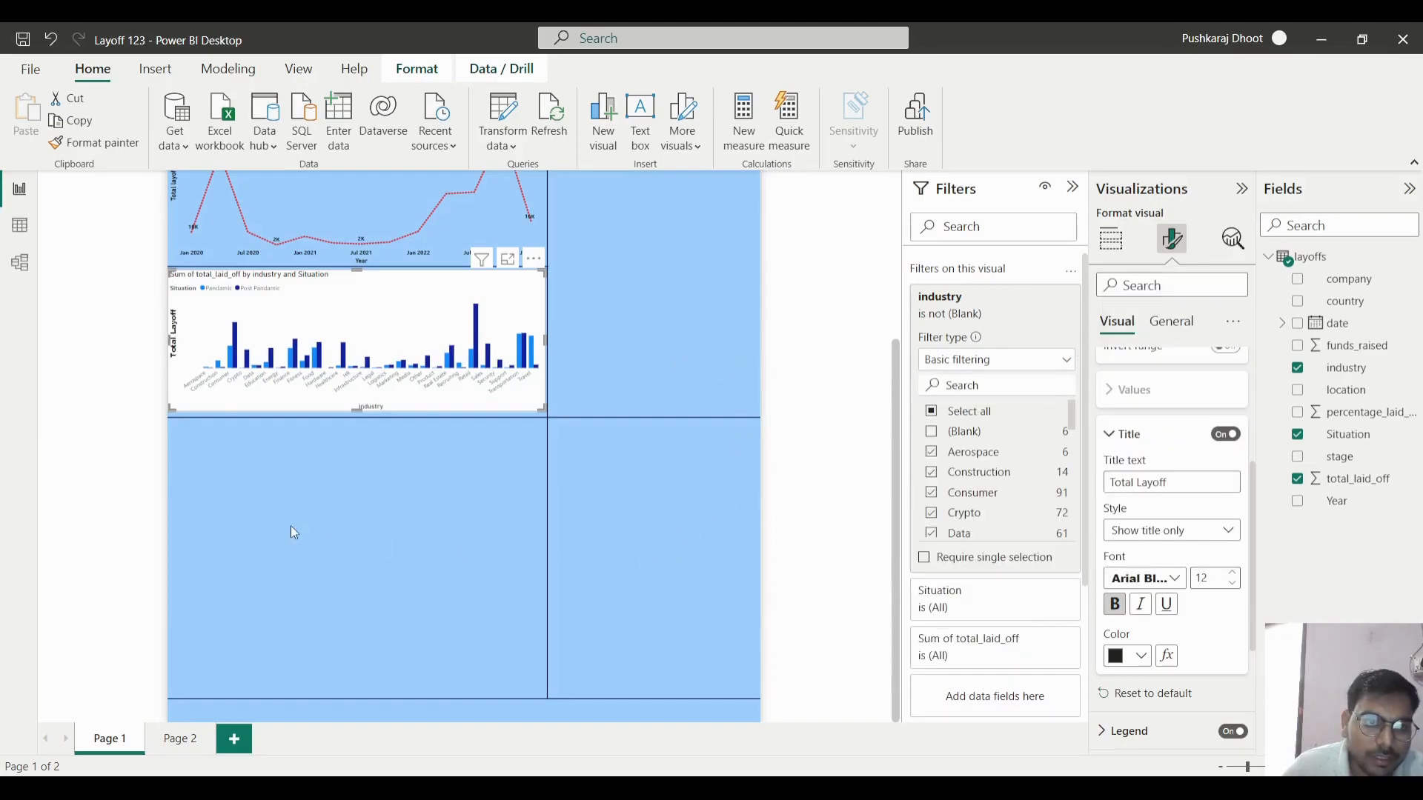
- Format the column chart's legend text as size 11, bold and black
scroll(1196, 686, "down", 3)
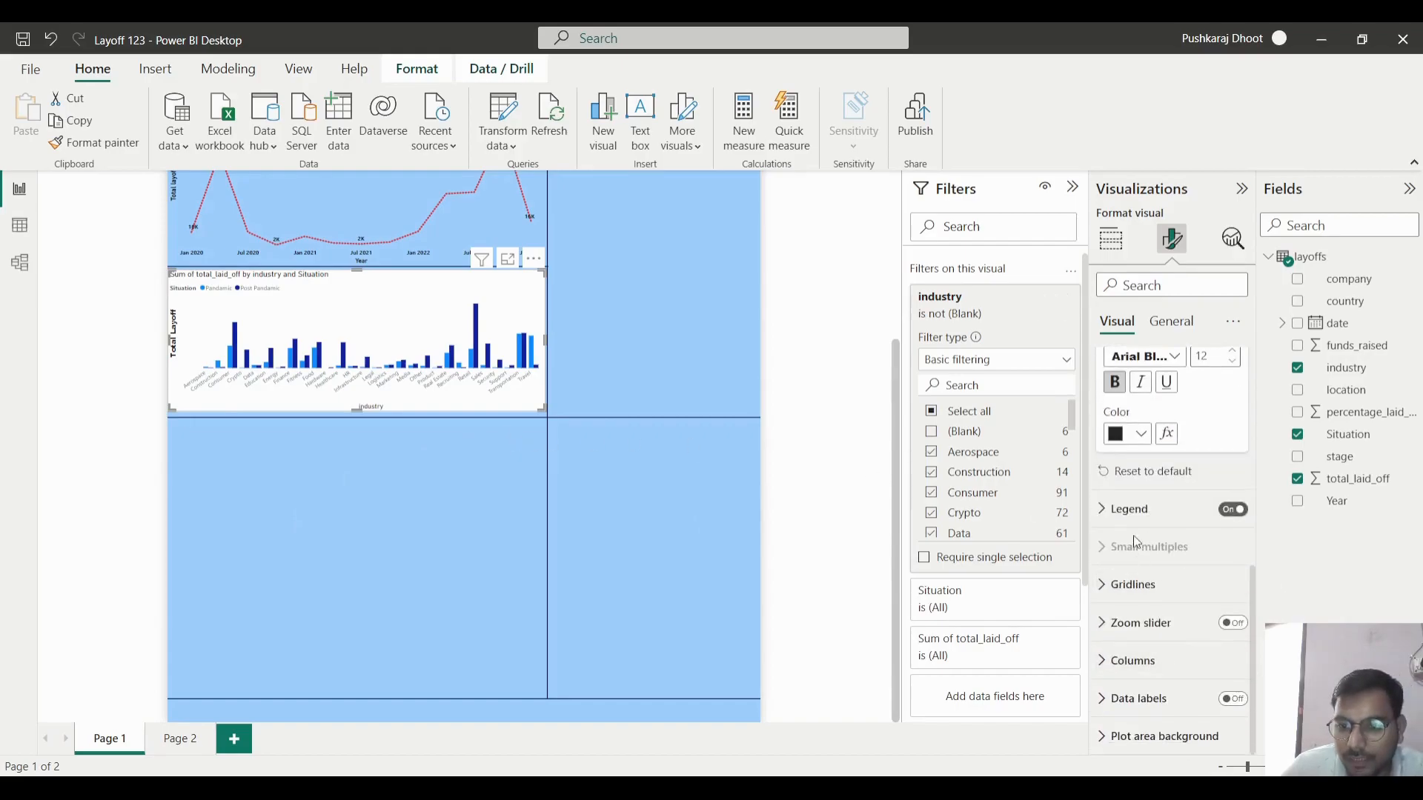
left_click(1130, 509)
left_click(1130, 638)
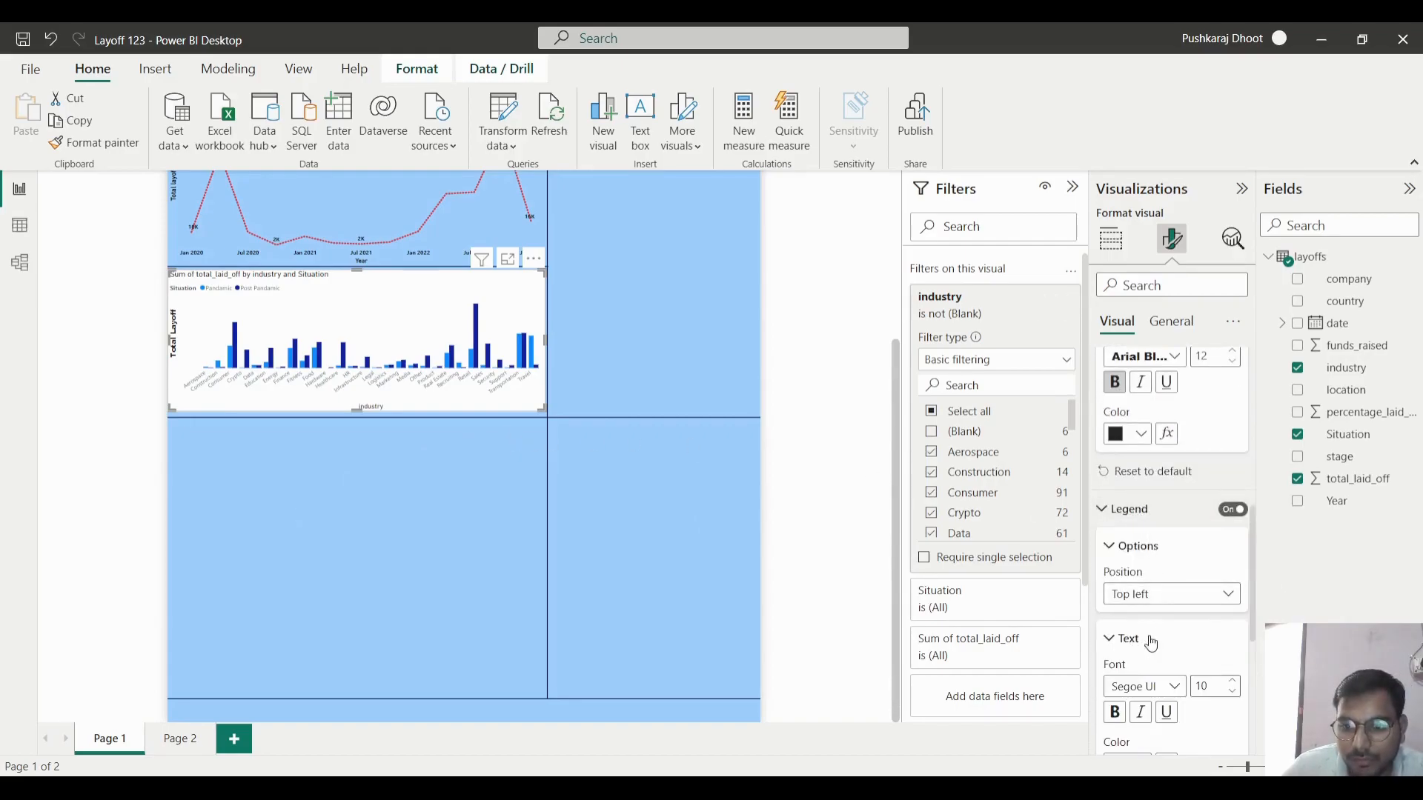
scroll(1156, 608, "down", 3)
left_click(1233, 436)
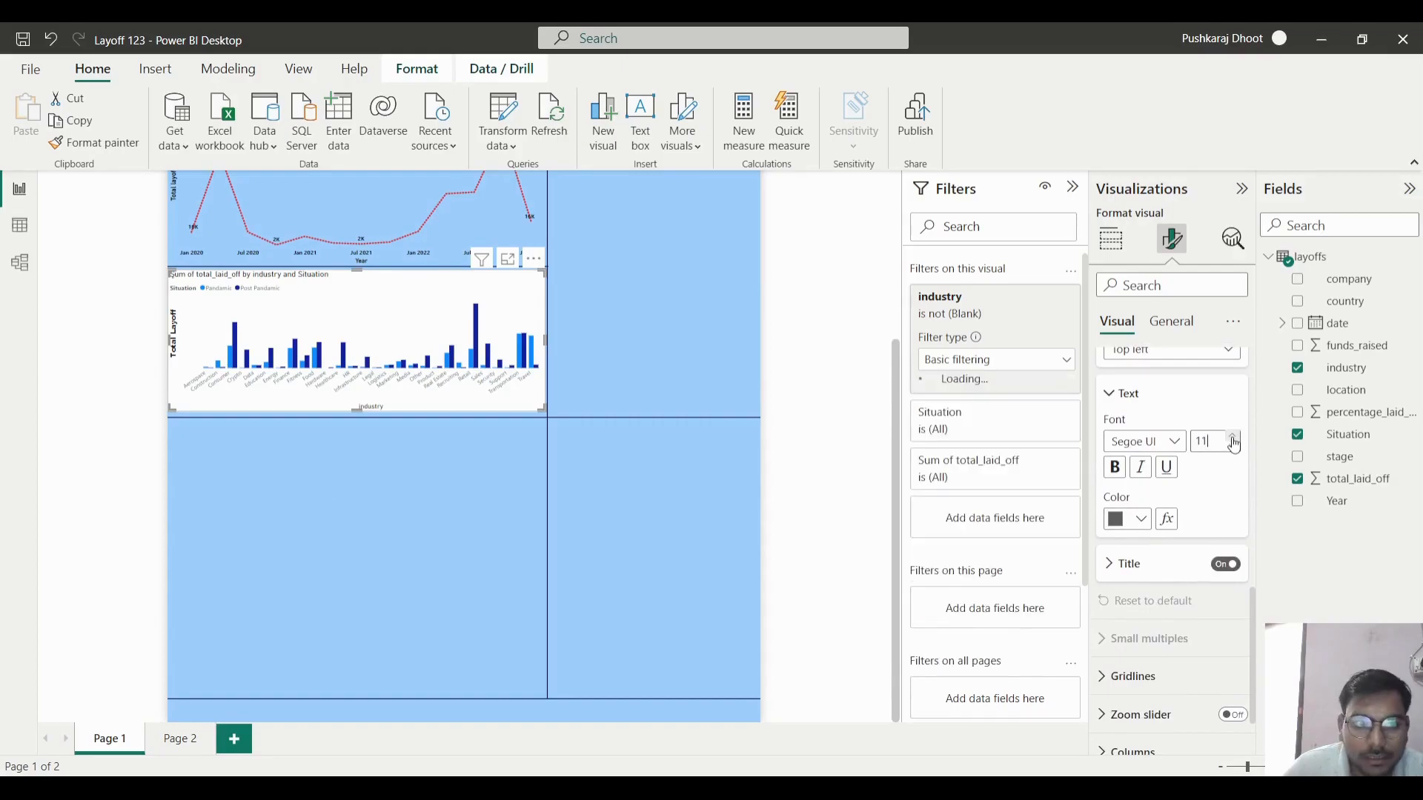
left_click(1114, 467)
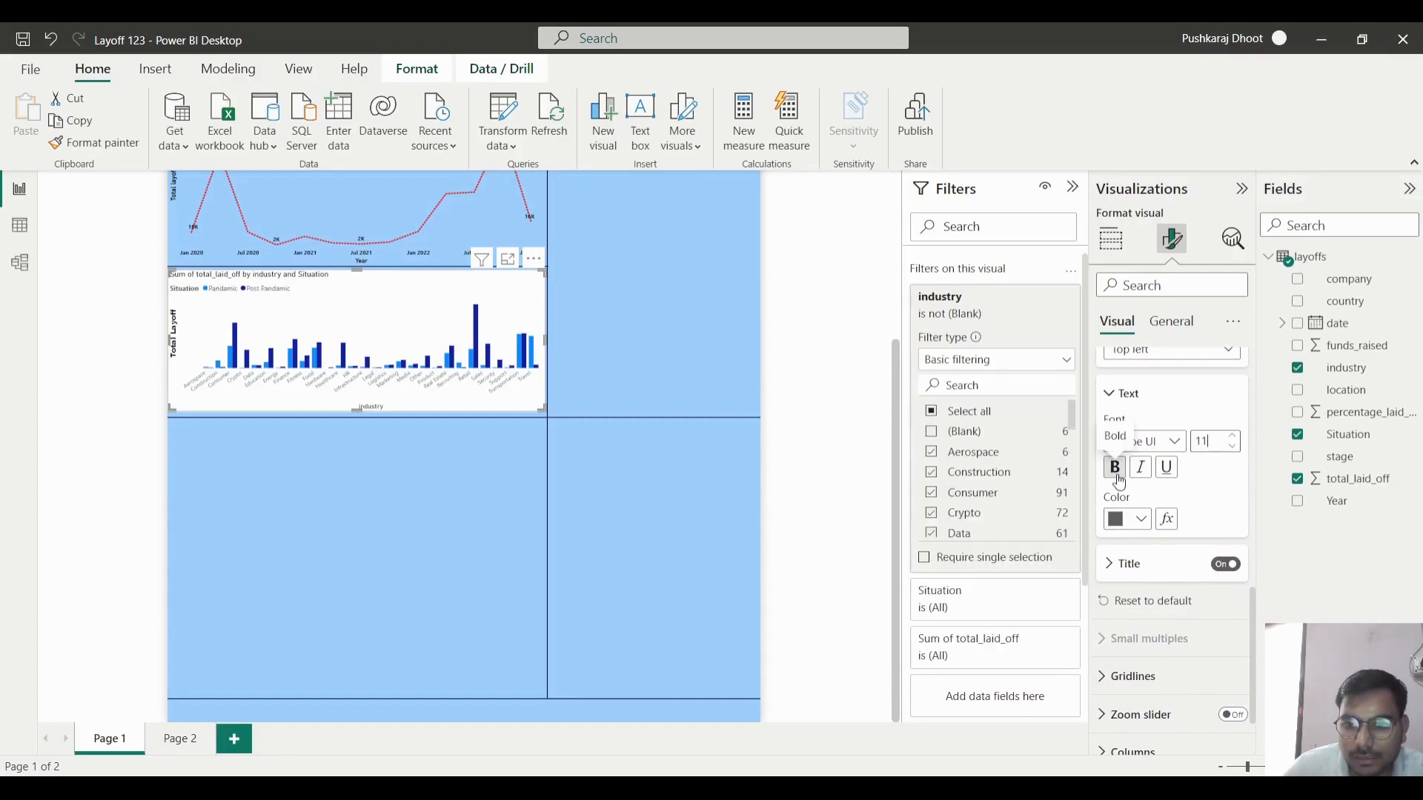
left_click(1140, 518)
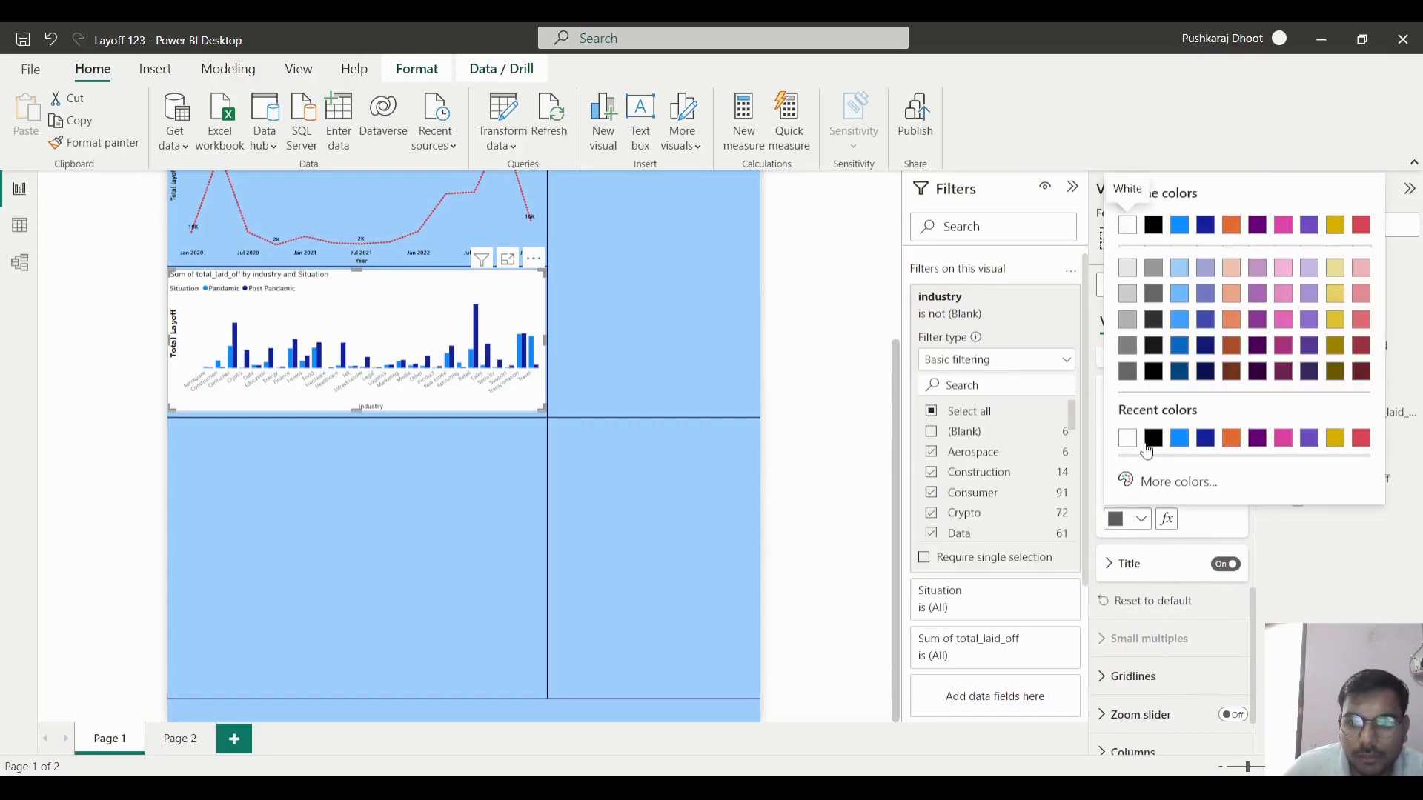
left_click(1153, 222)
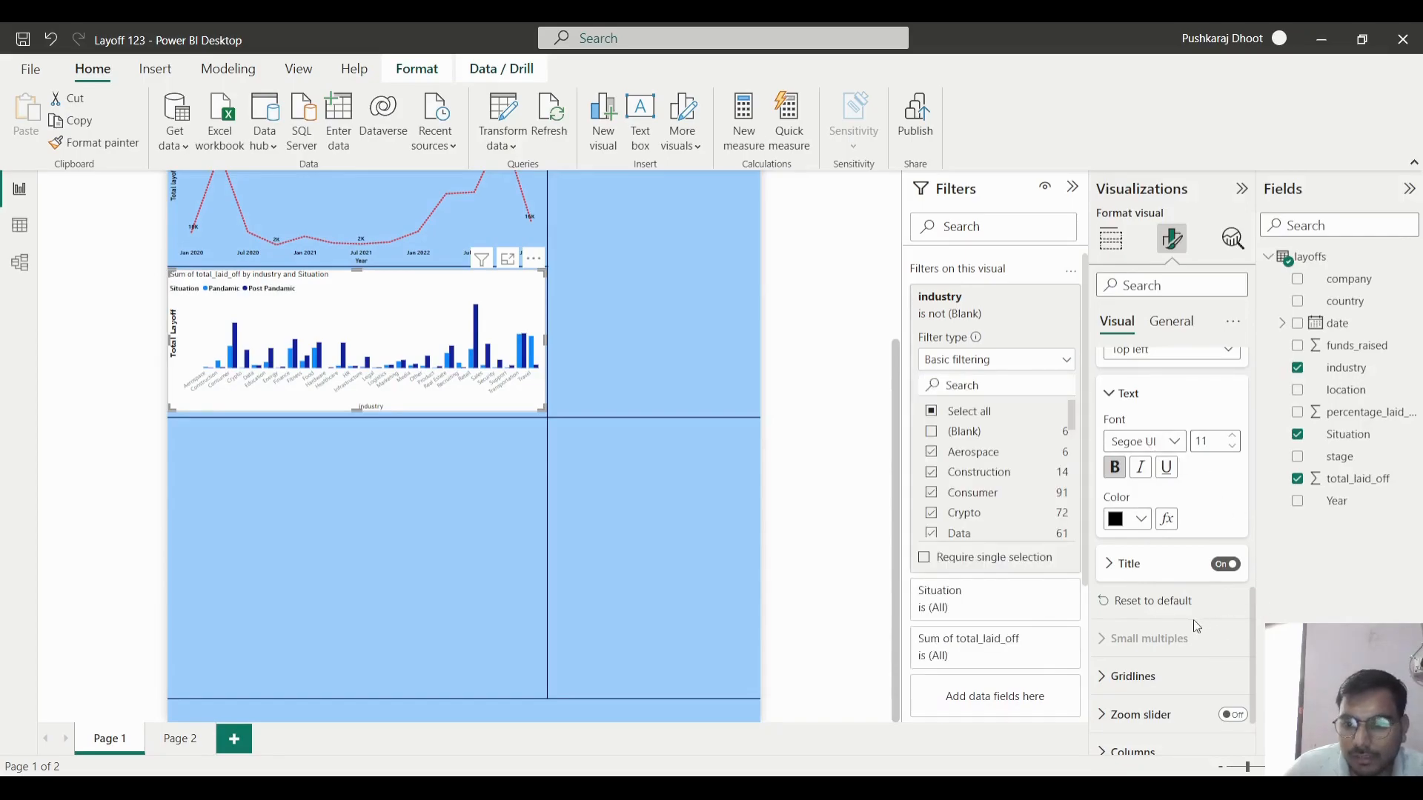
scroll(1193, 619, "down", 2)
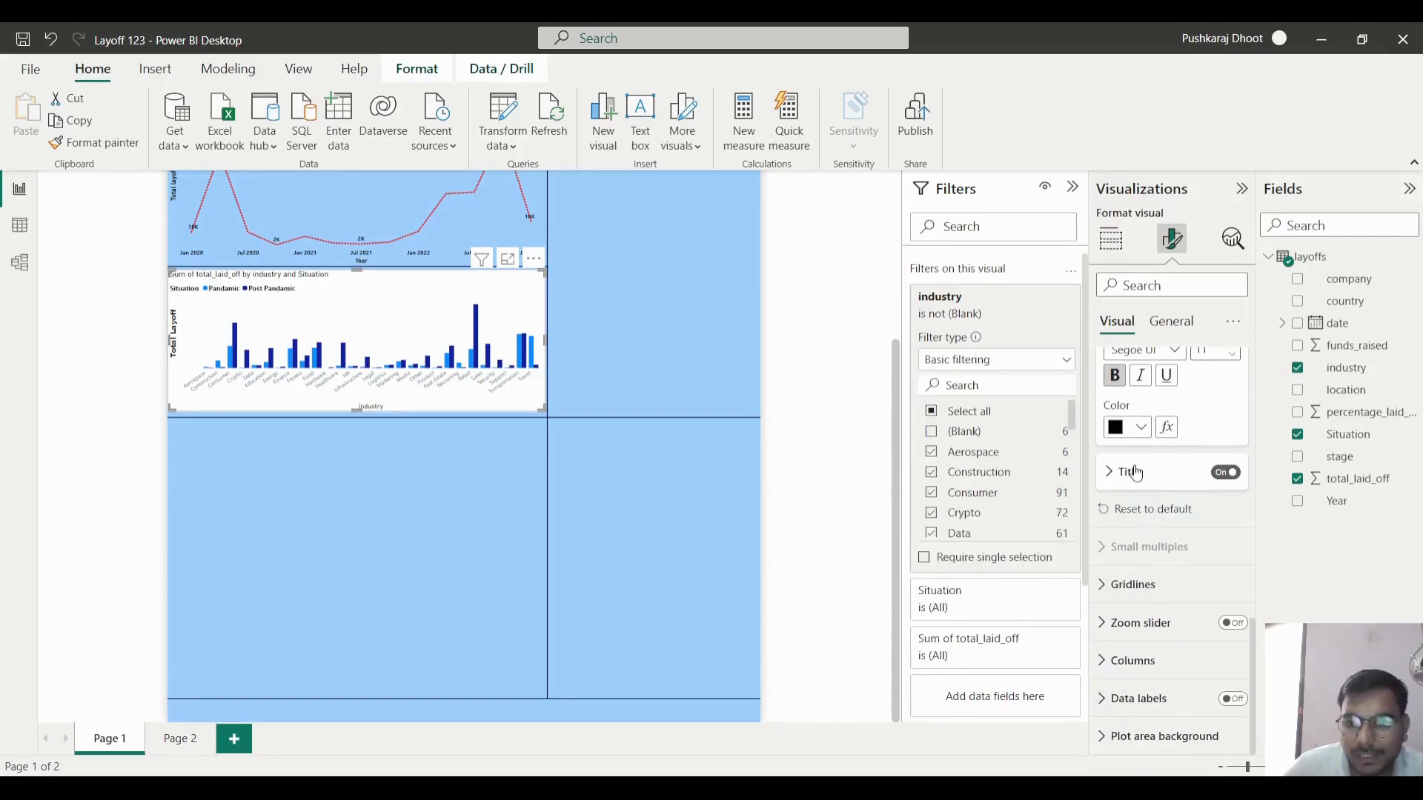
- Set the column chart's X-axis value labels to font size 10 and black
scroll(1143, 619, "up", 10)
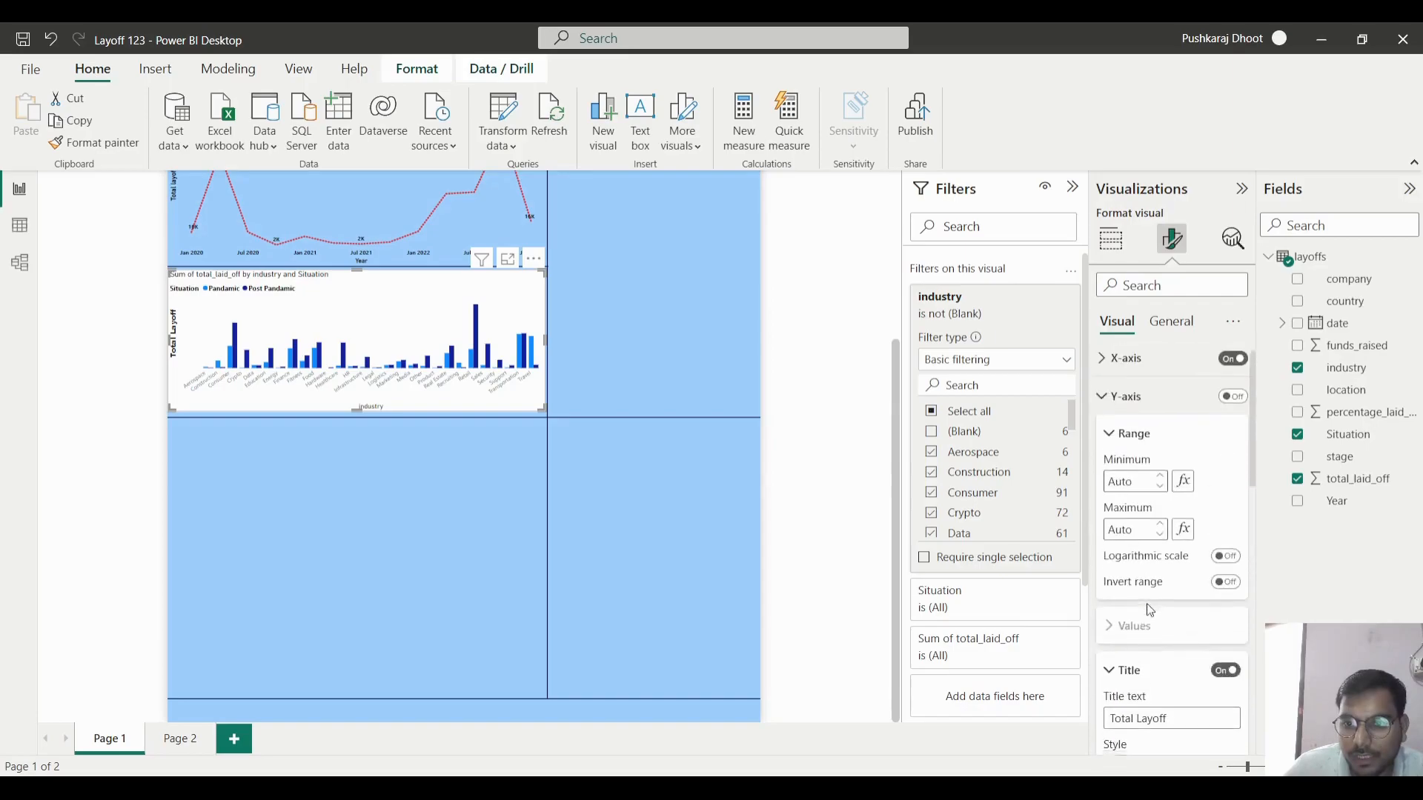
left_click(1141, 374)
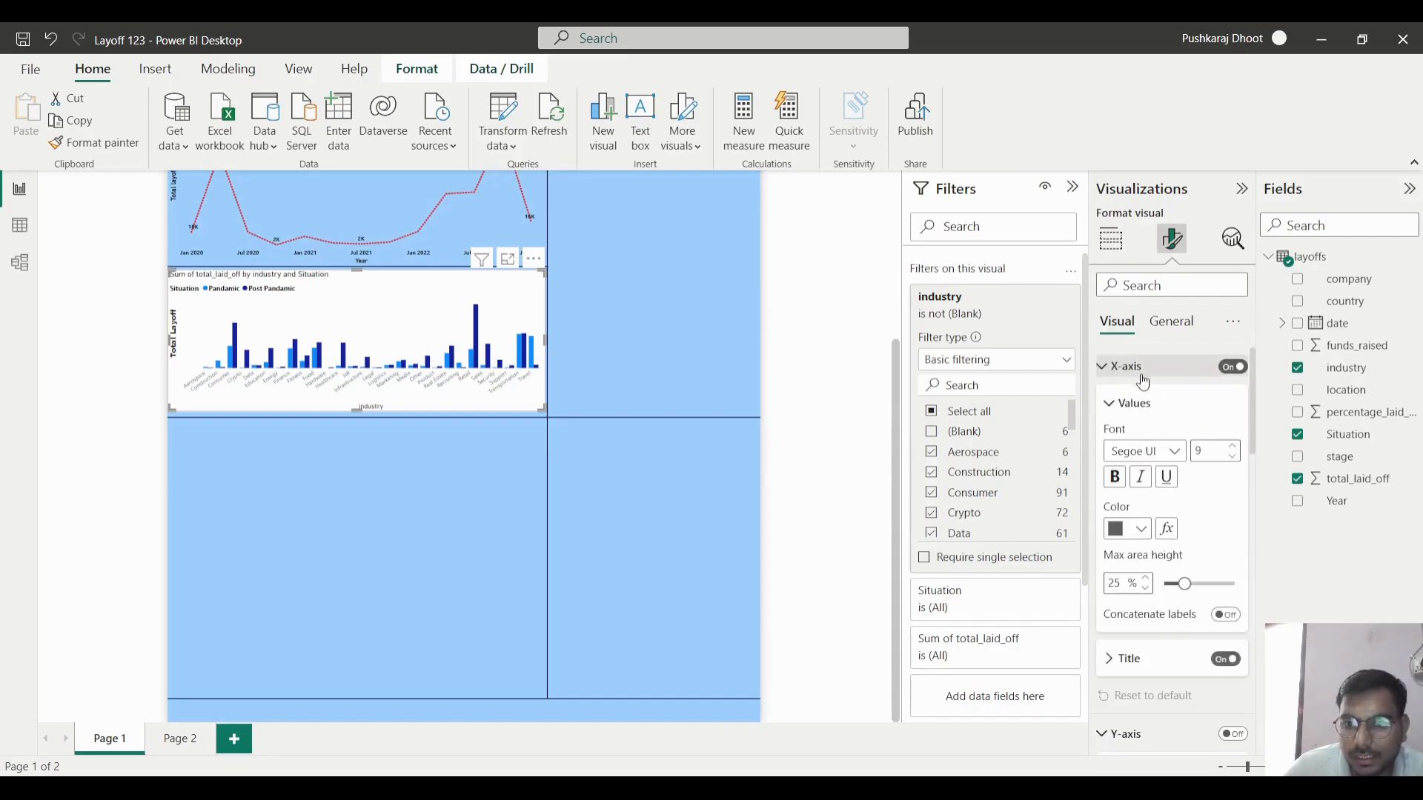
left_click(1232, 448)
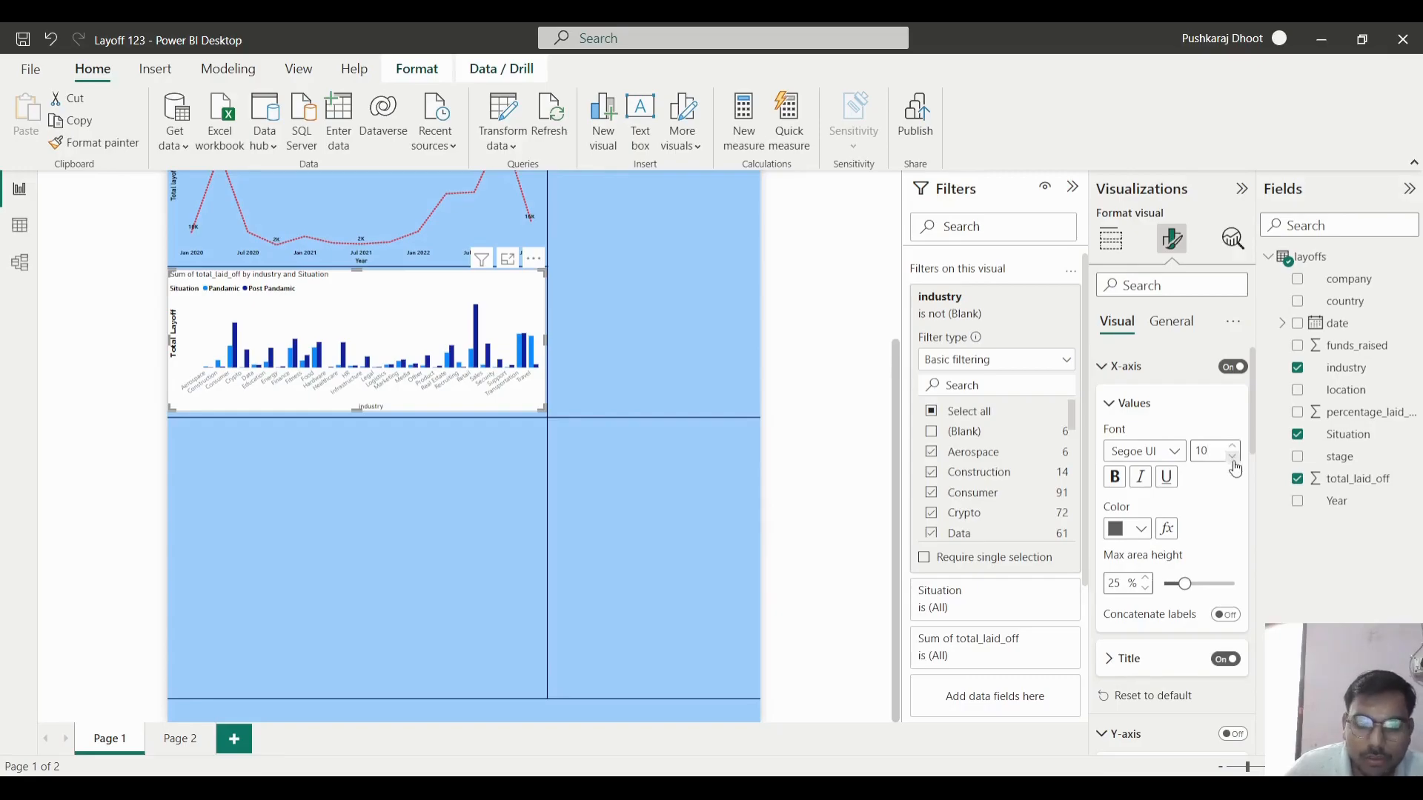
left_click(1140, 529)
left_click(1131, 452)
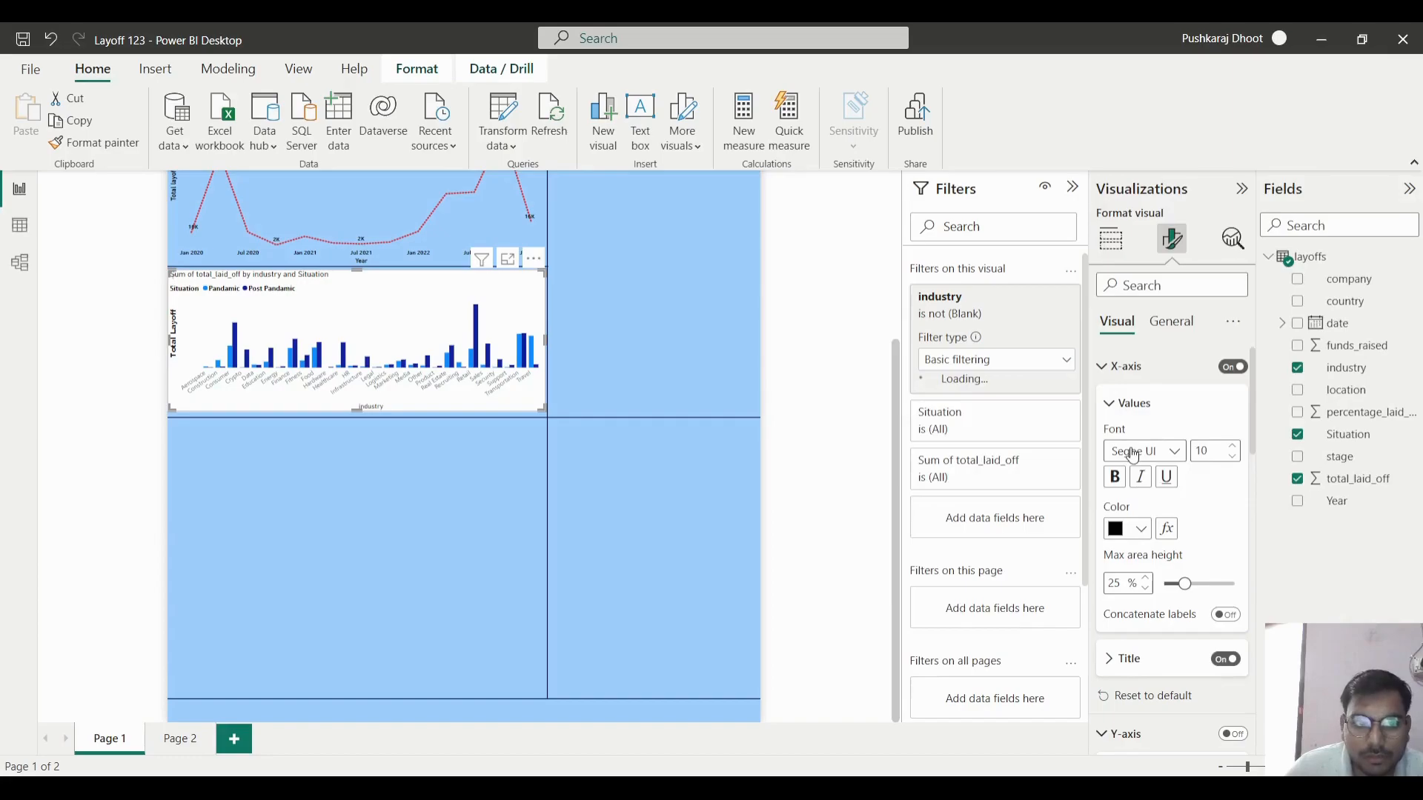
left_click(1117, 409)
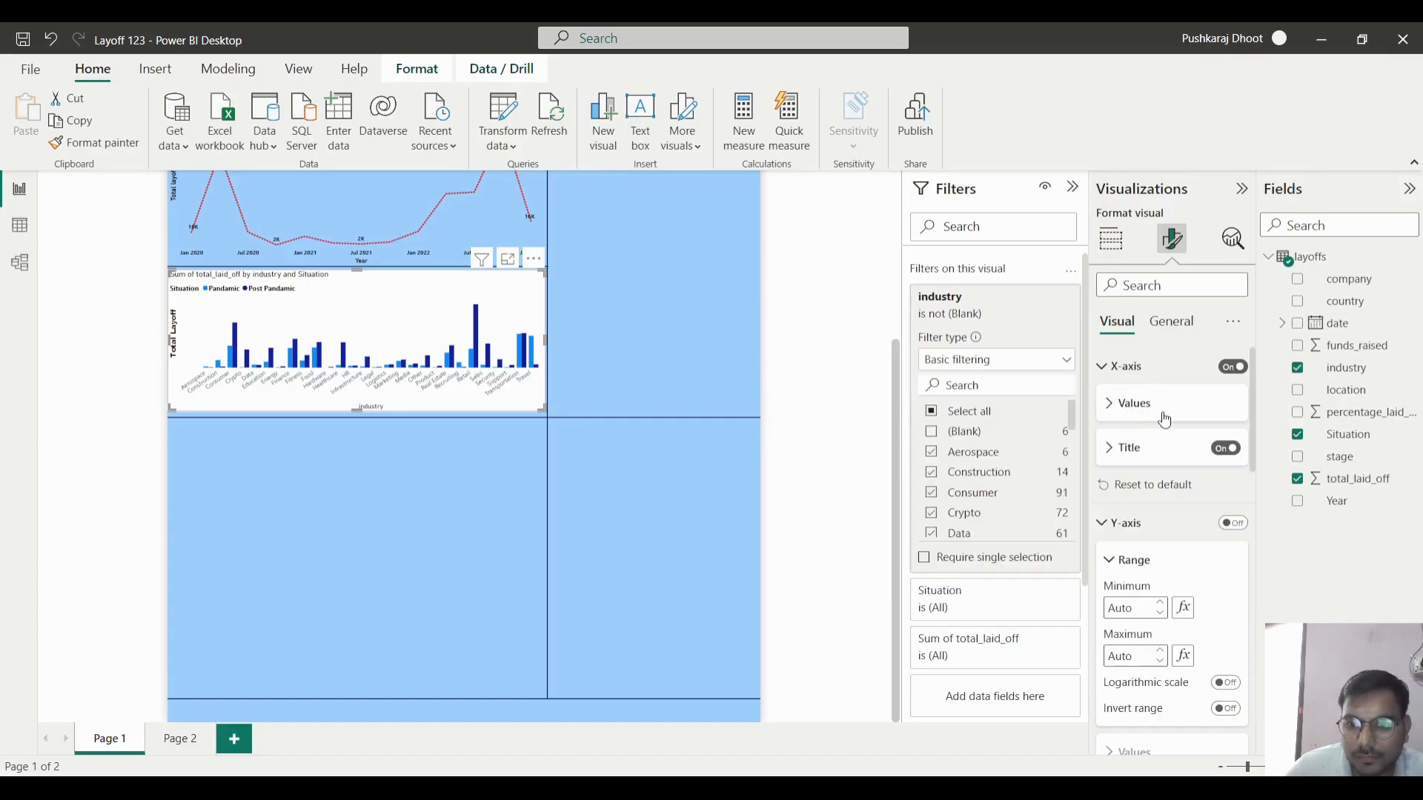
- Format the column chart's X-axis title as bold, black Arial Black
left_click(1134, 446)
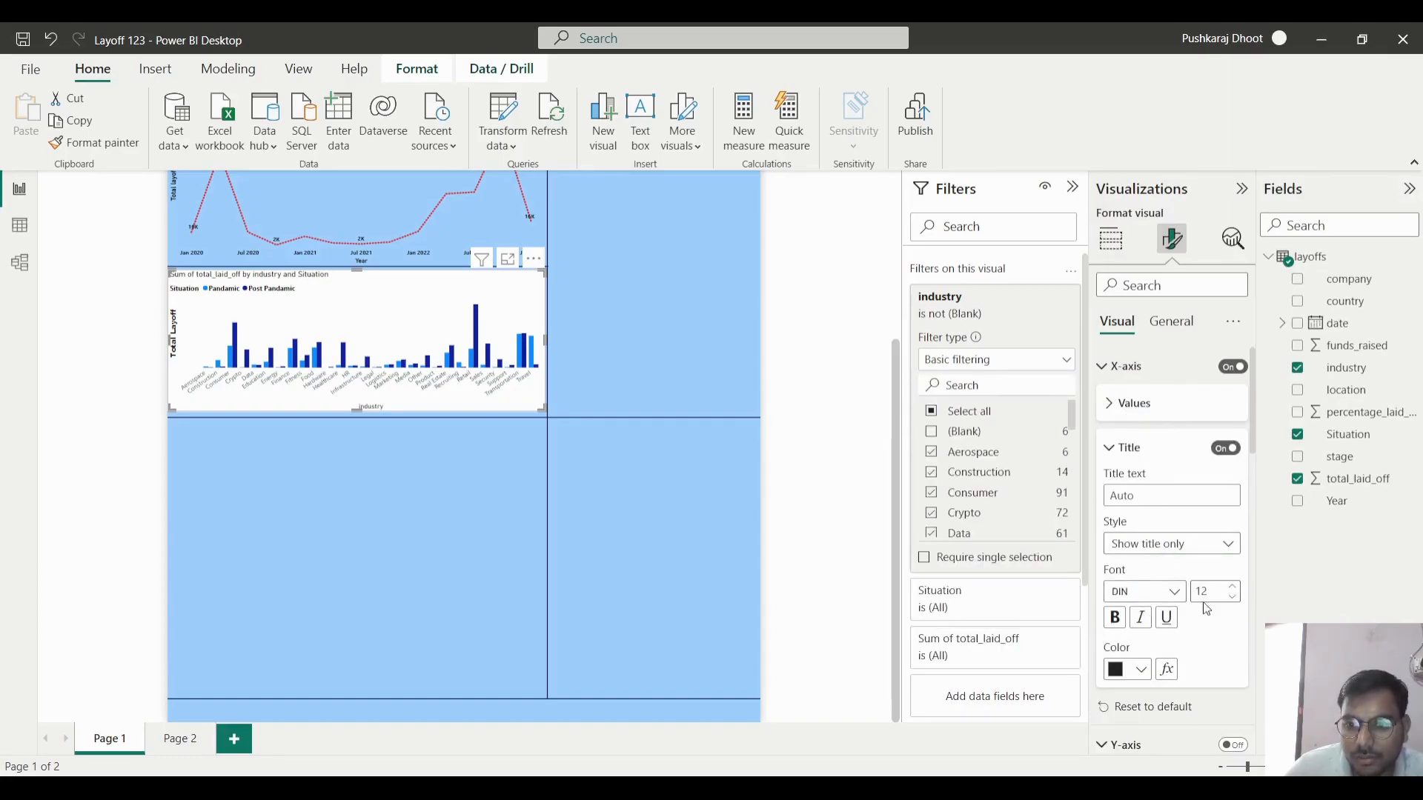
left_click(1140, 669)
left_click(1130, 588)
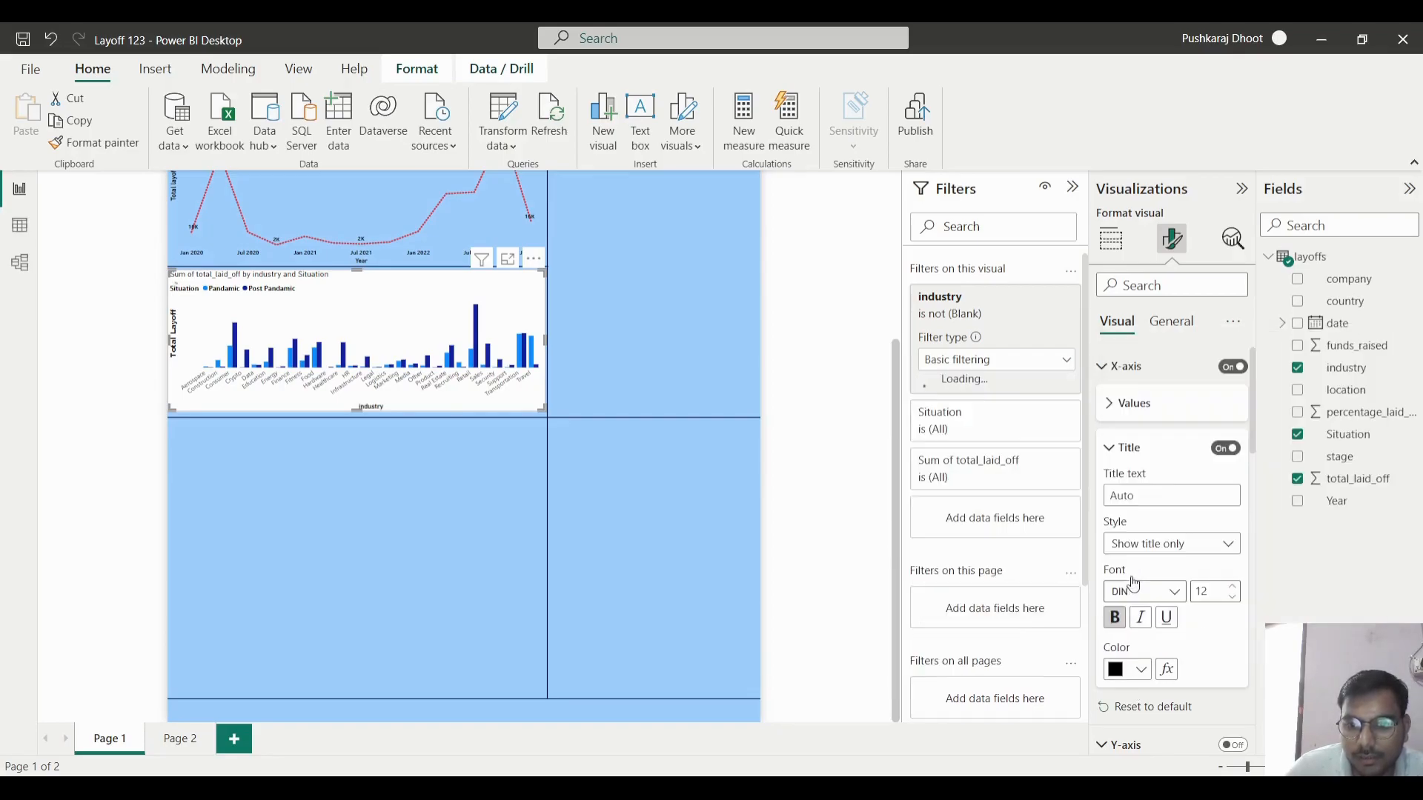
left_click(1142, 591)
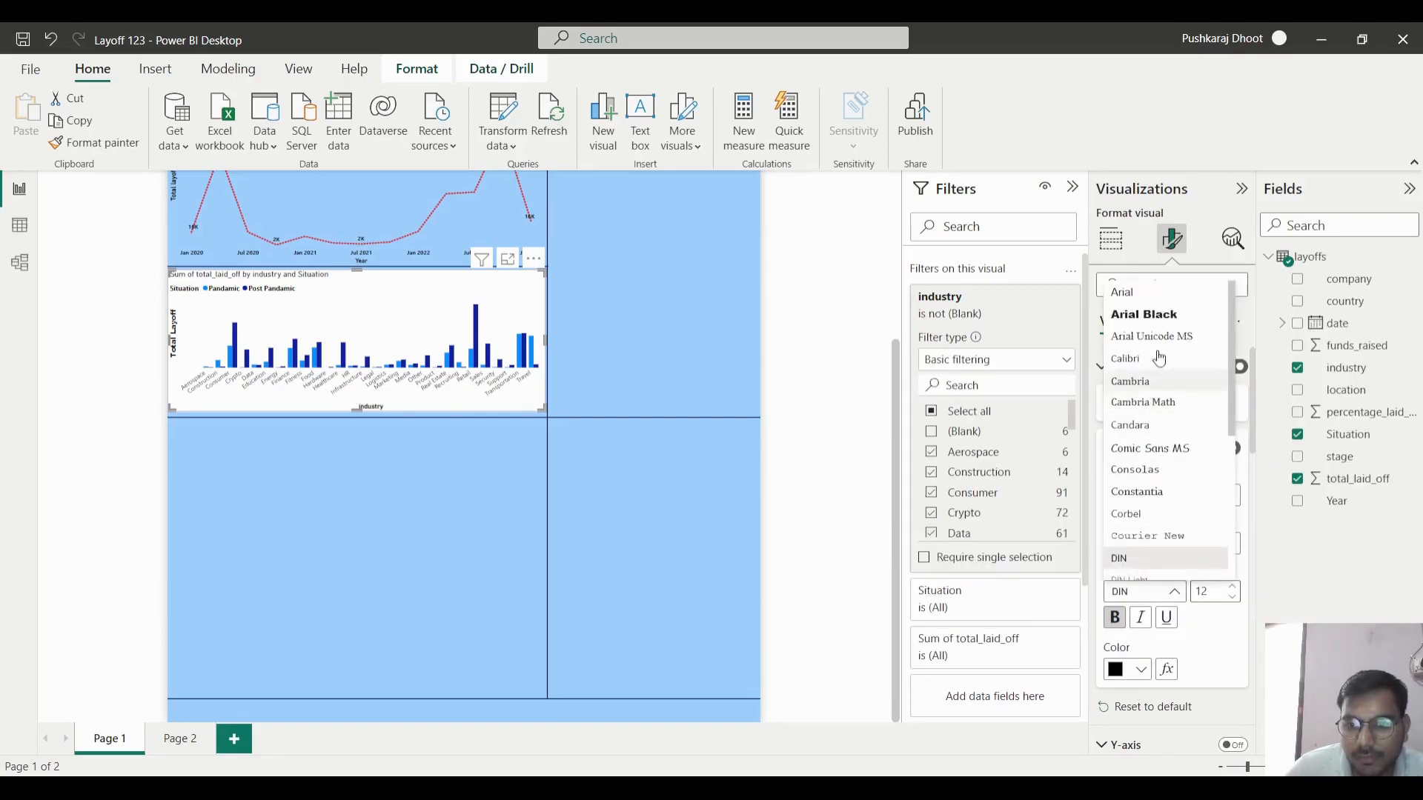
left_click(1145, 315)
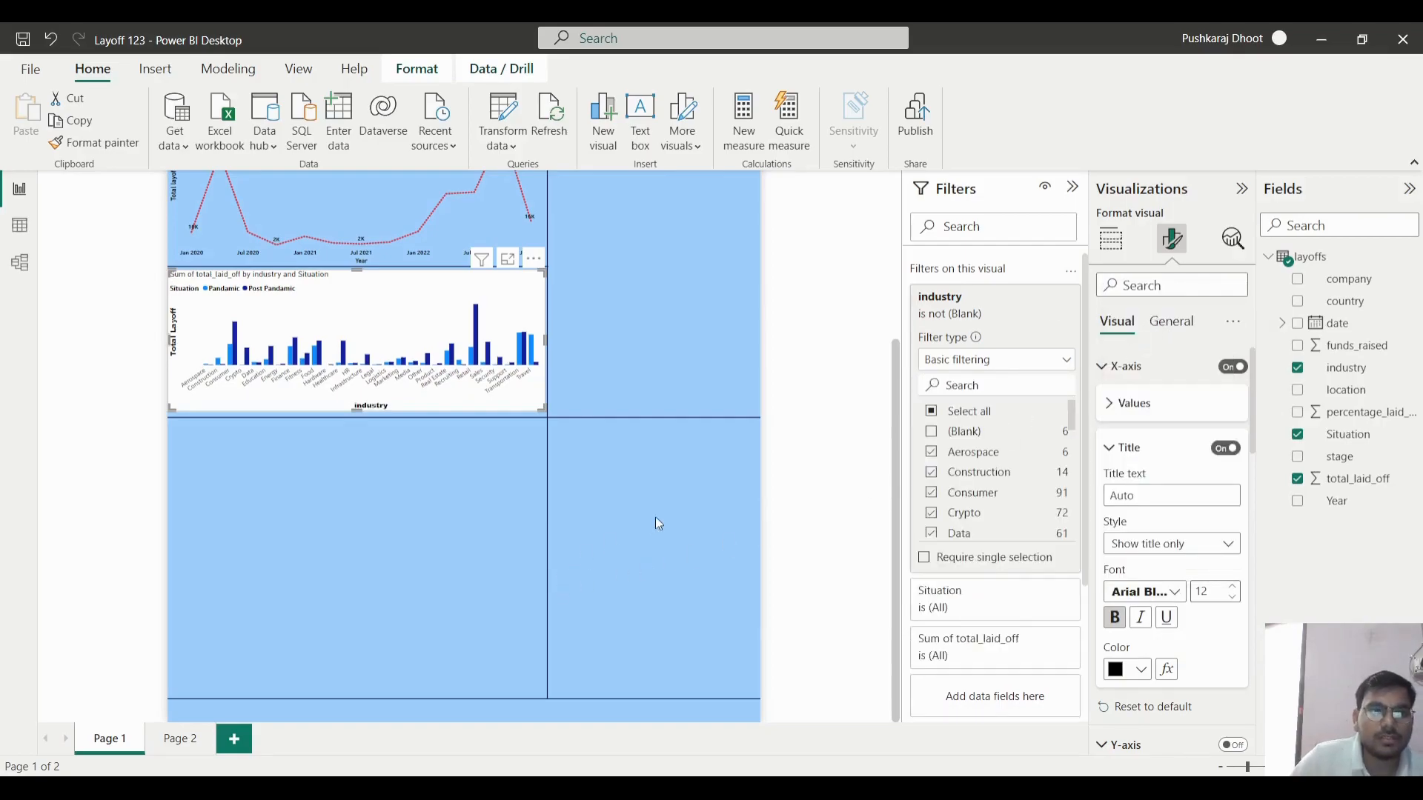
- Set the column chart's background transparency to 100%
scroll(363, 322, "up", 3)
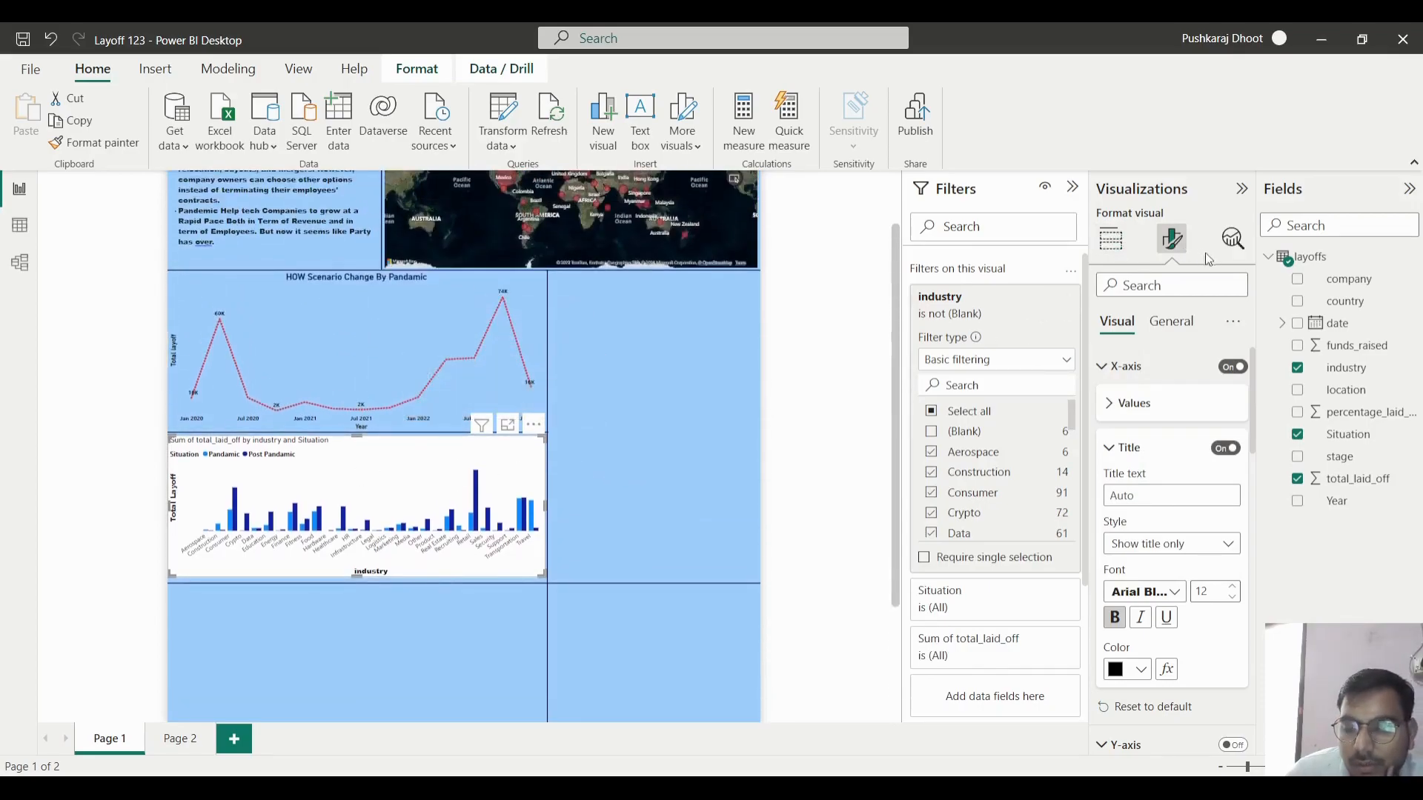
left_click(1171, 324)
left_click(1174, 439)
left_click_drag(1165, 583, 1296, 584)
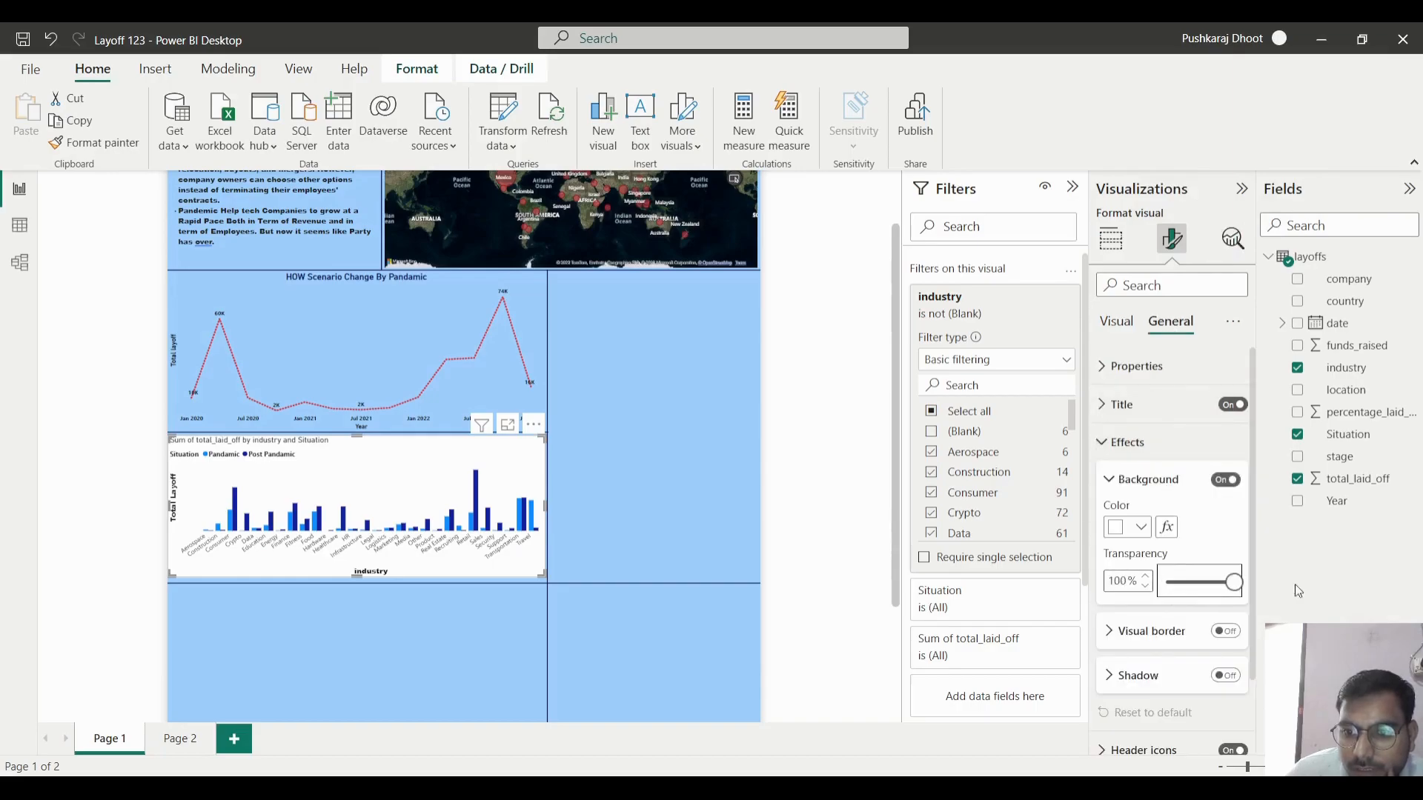
scroll(892, 564, "down", 3)
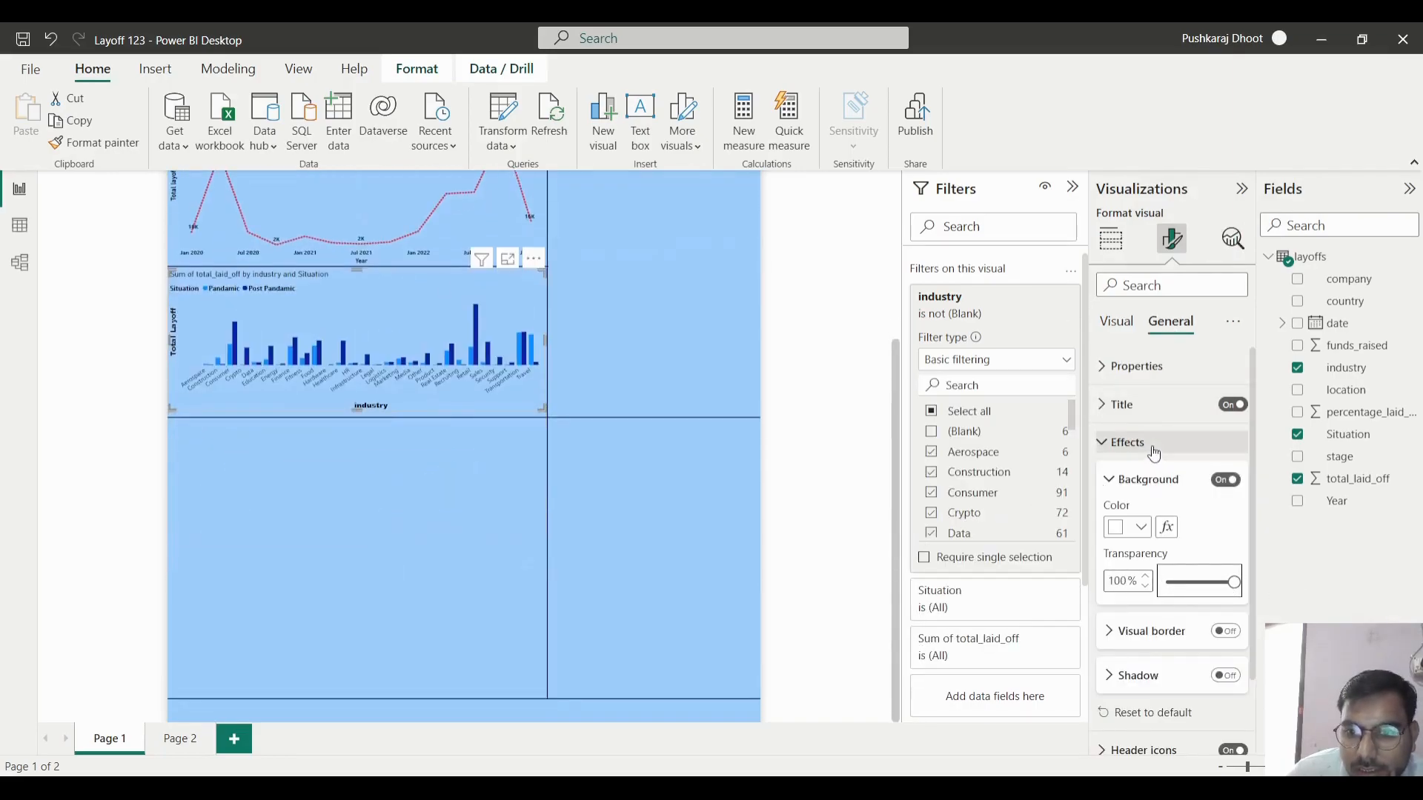
left_click(1127, 443)
- Color the Pandamic columns of the industry column chart with the theme red
left_click(1127, 326)
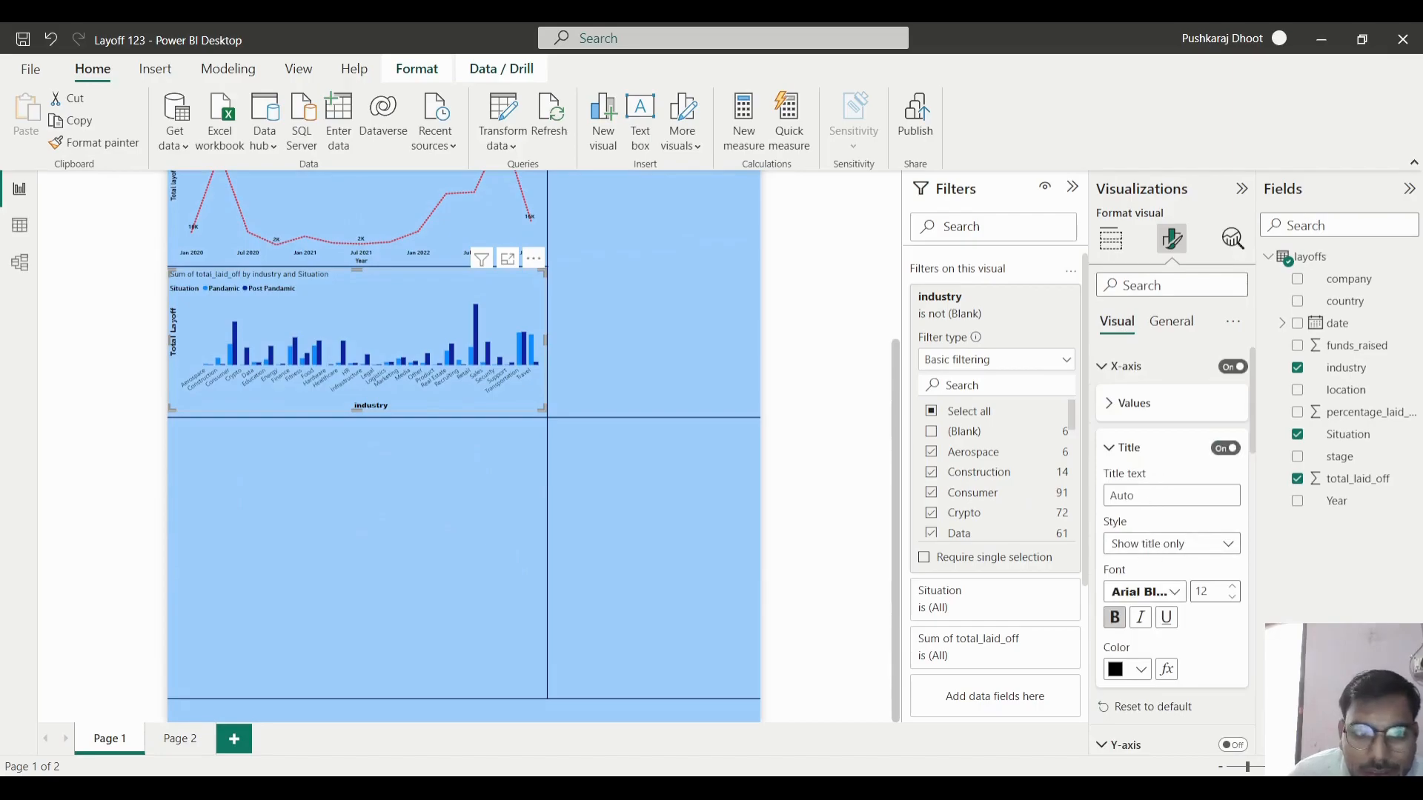
scroll(1198, 589, "down", 10)
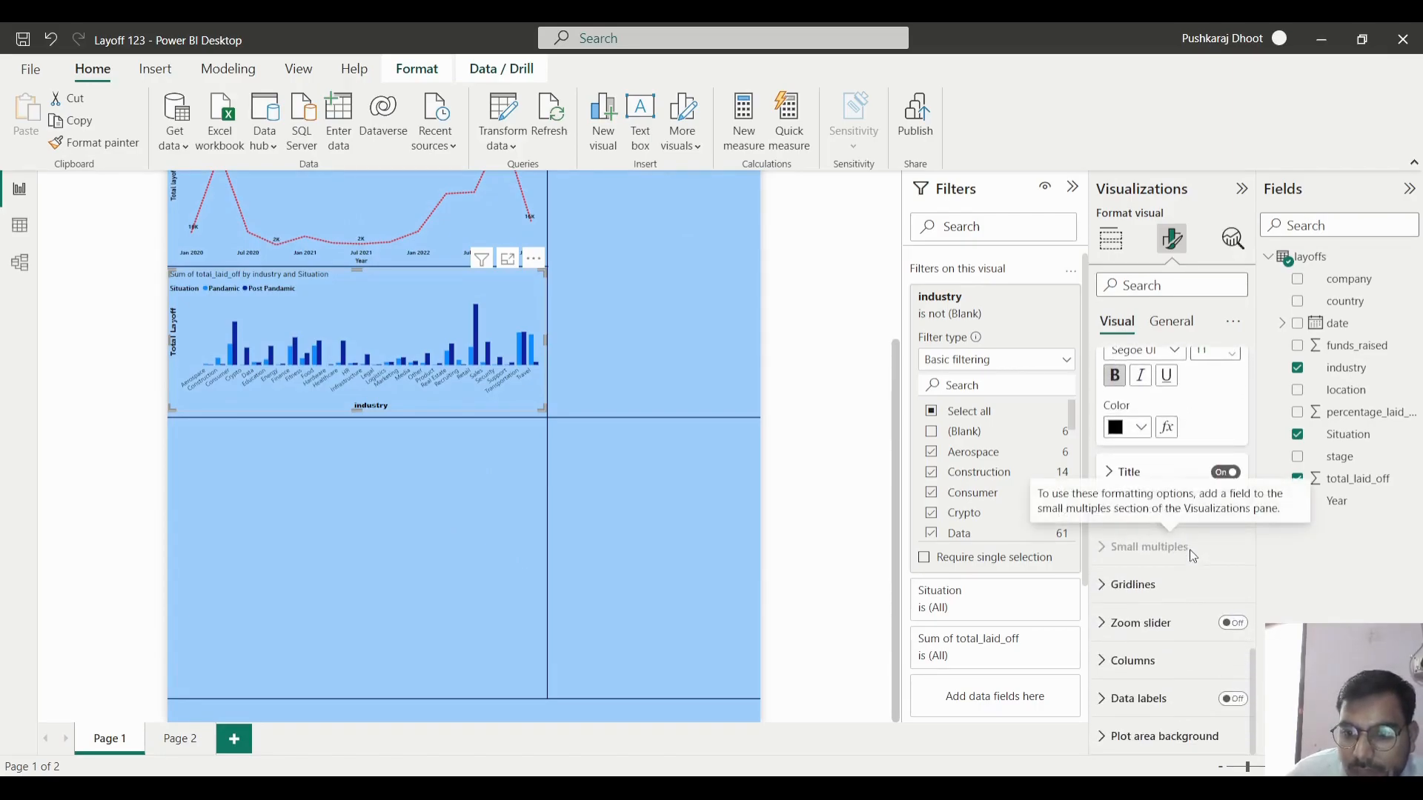
left_click(1132, 660)
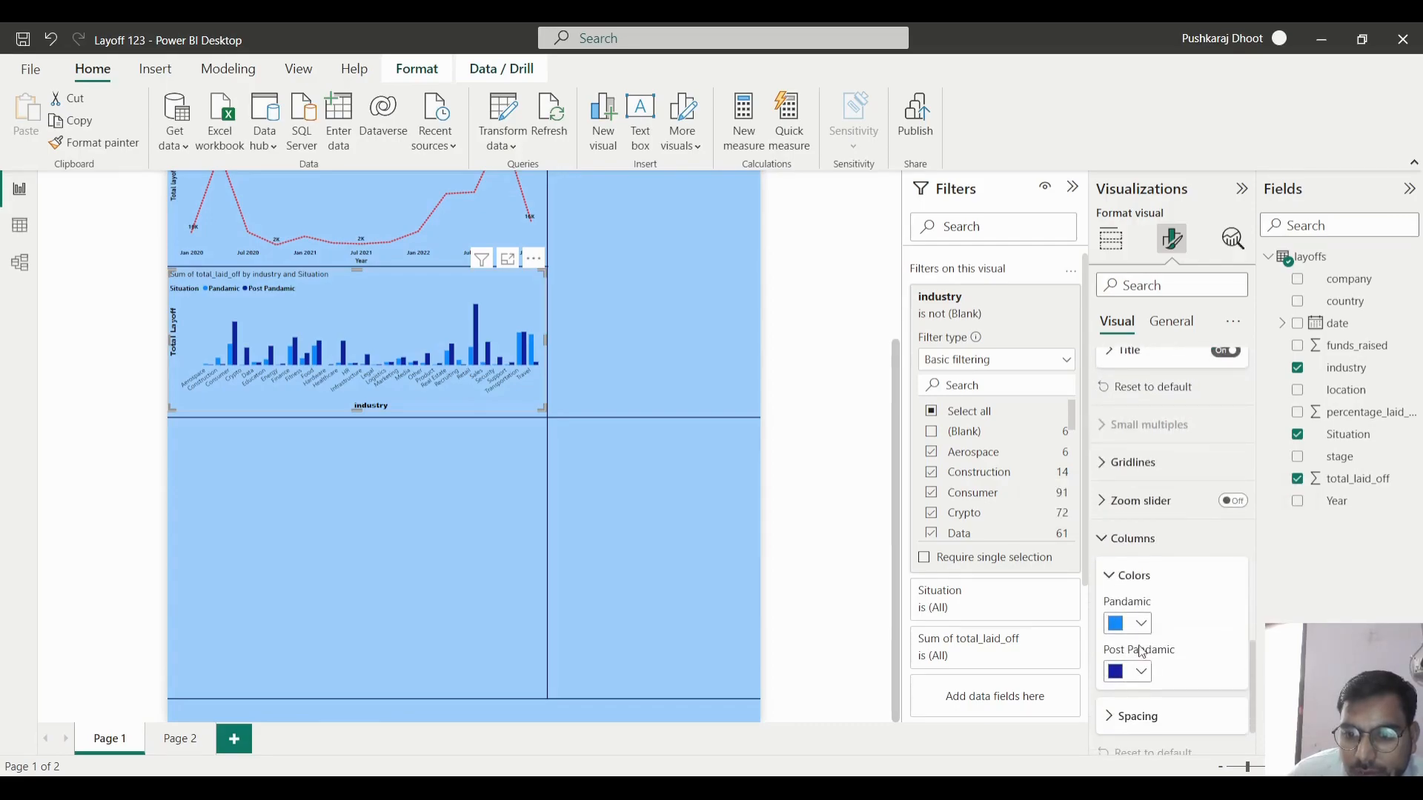
left_click(1145, 624)
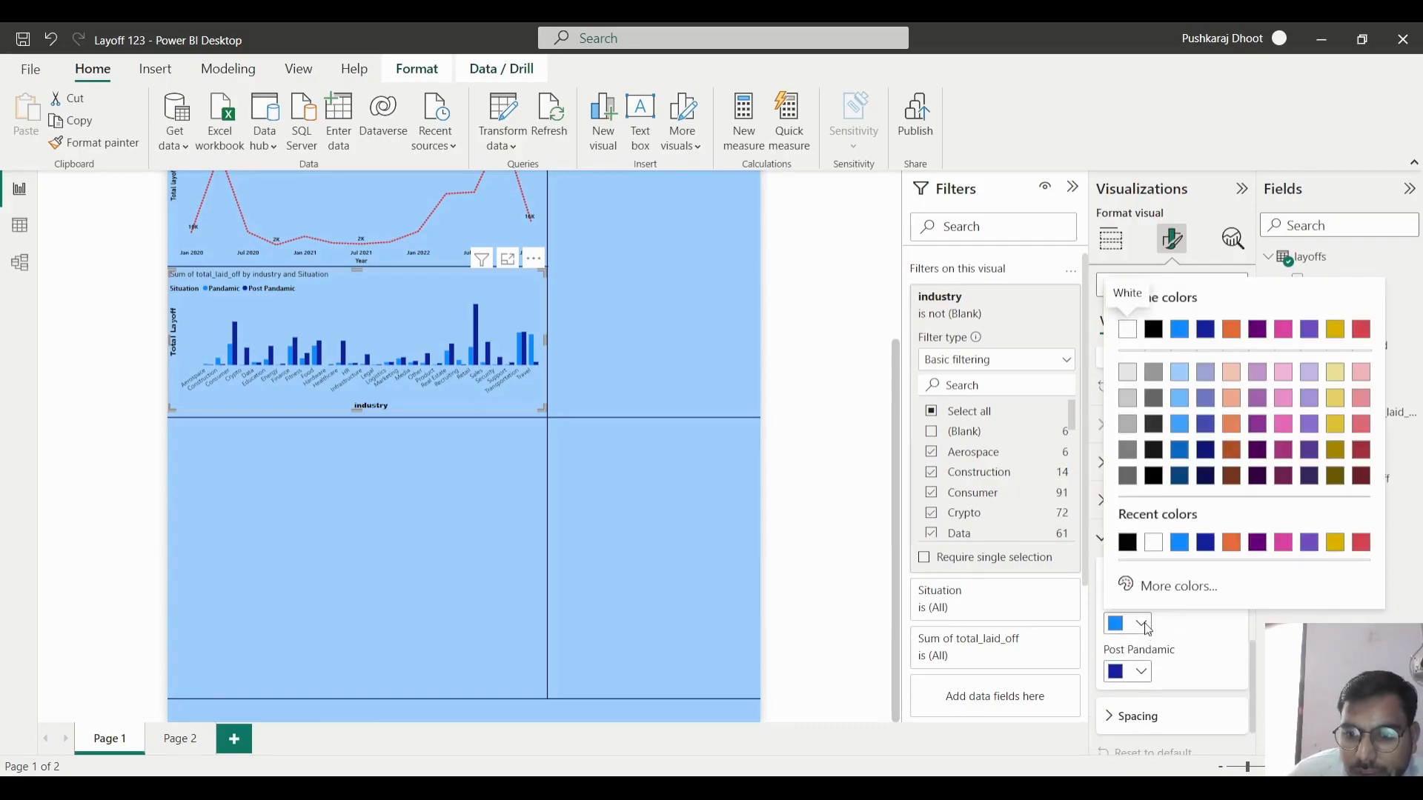
left_click(1362, 330)
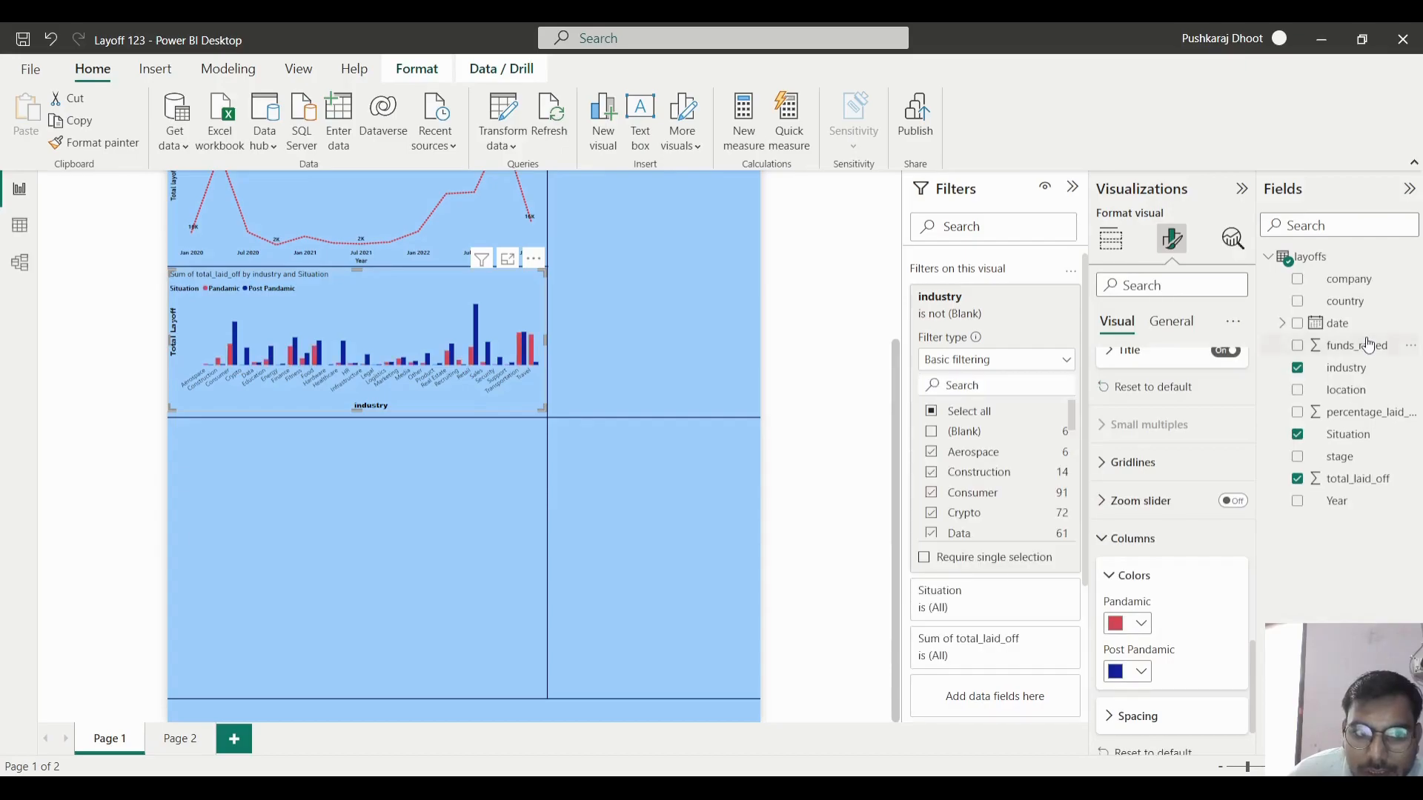
- Try dark gold for the Post Pandamic columns and settle on a lighter yellow
left_click(1141, 671)
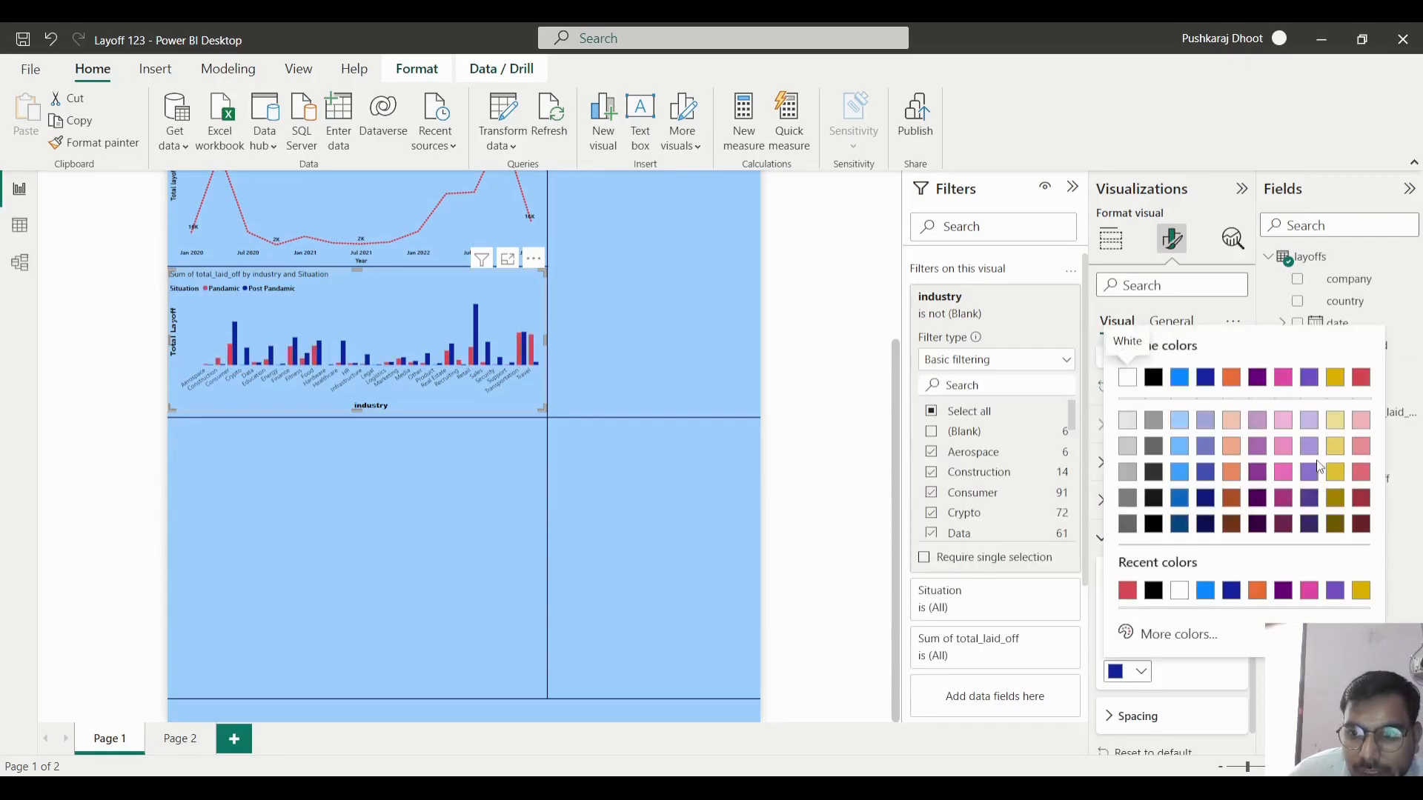
left_click(1343, 504)
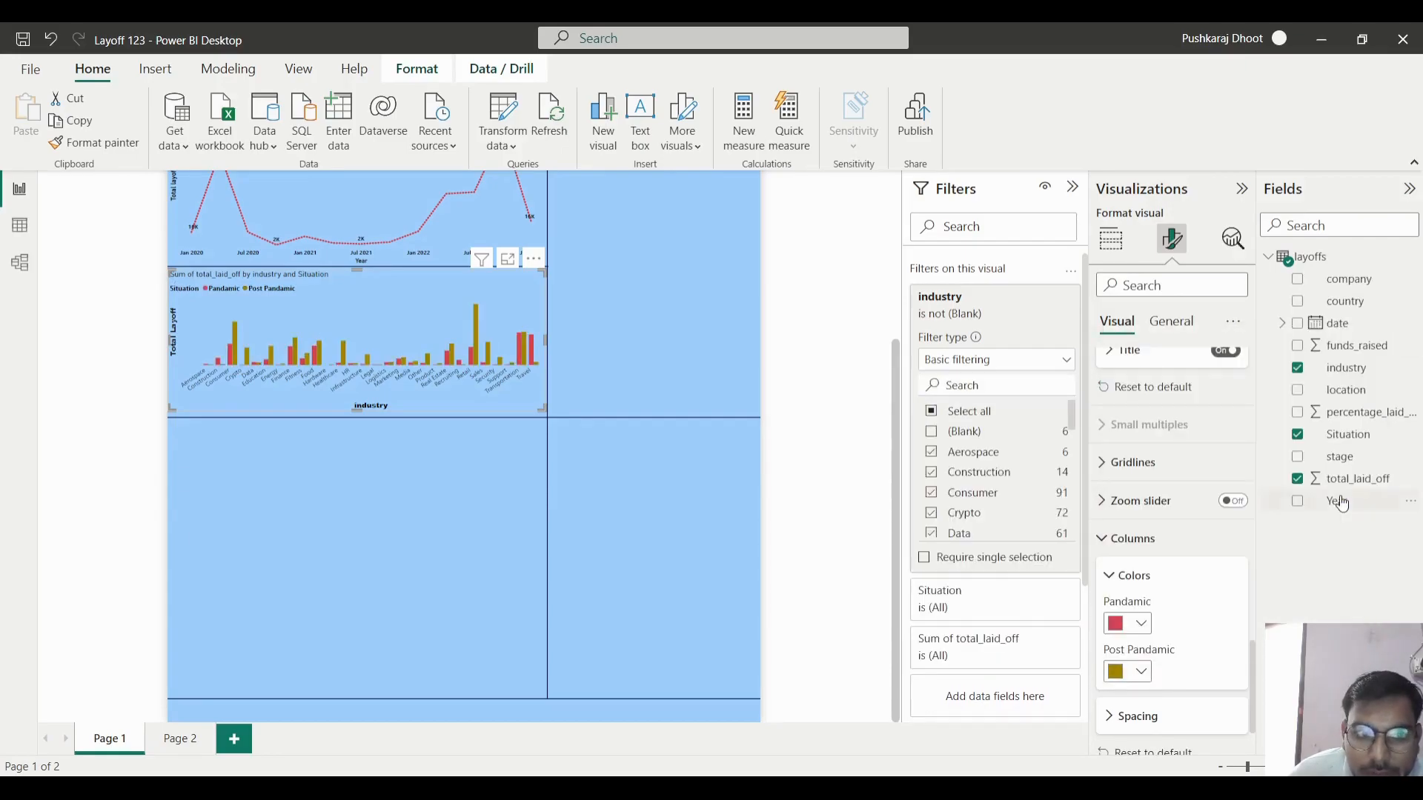
left_click(1141, 671)
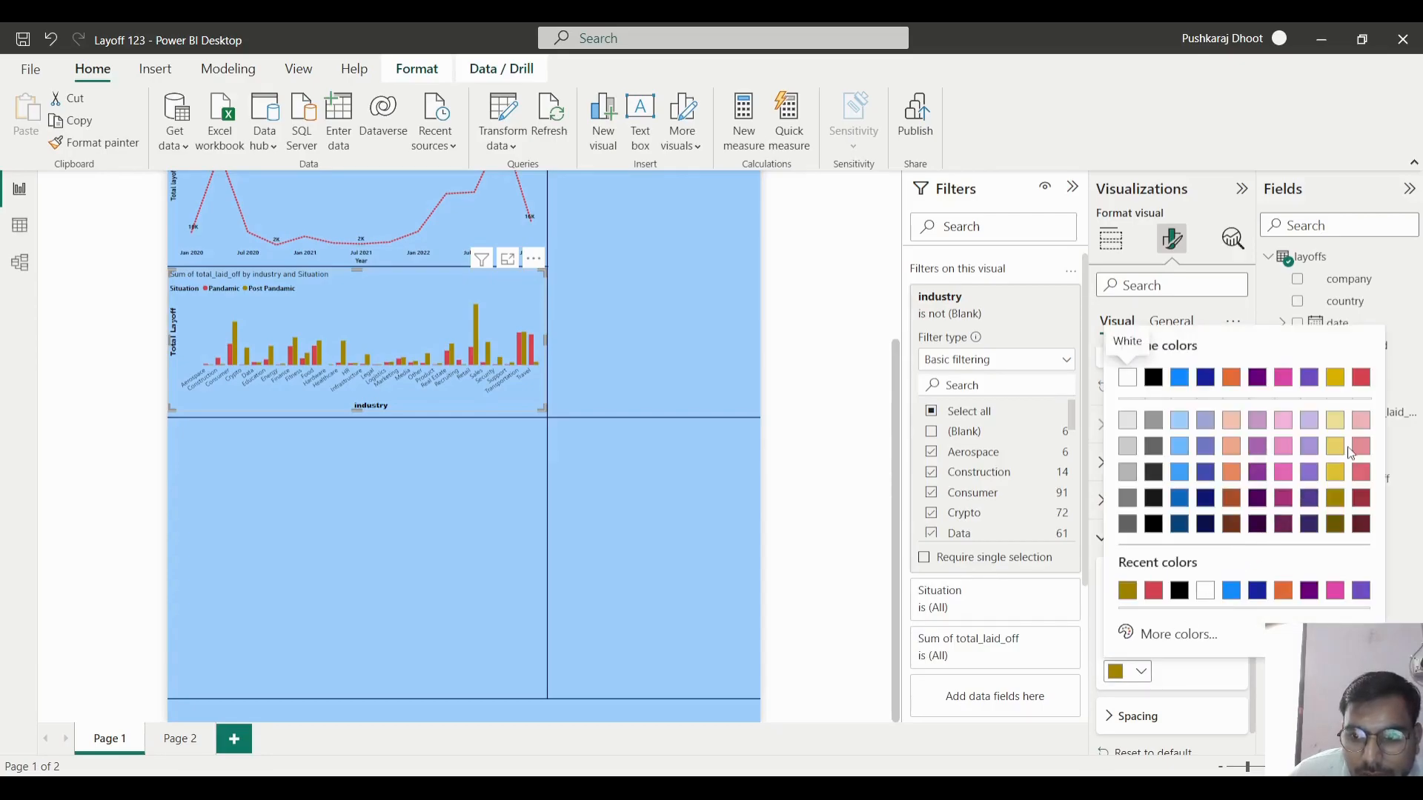
left_click(1332, 472)
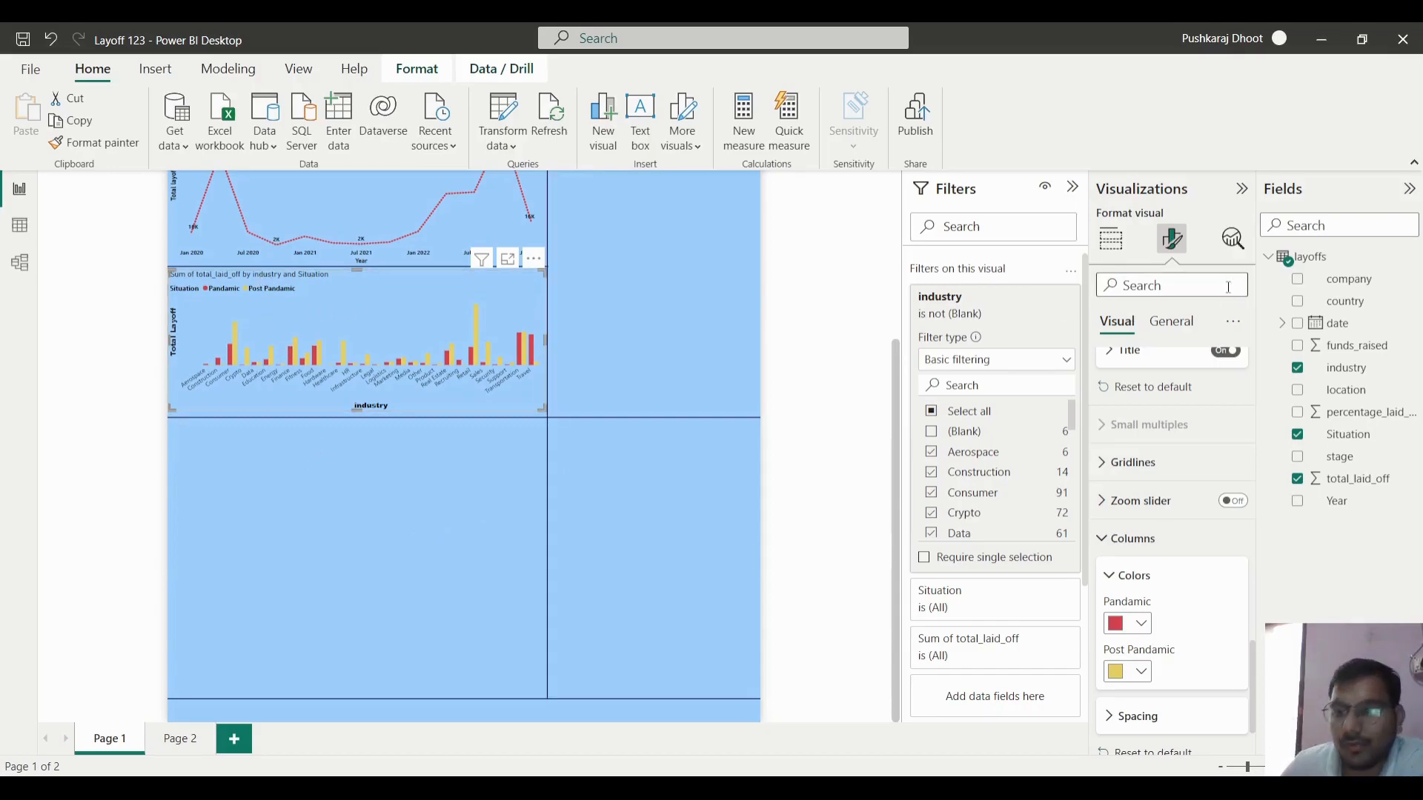
- Replace the column chart's default title text with "How much Layoff"
left_click(1172, 323)
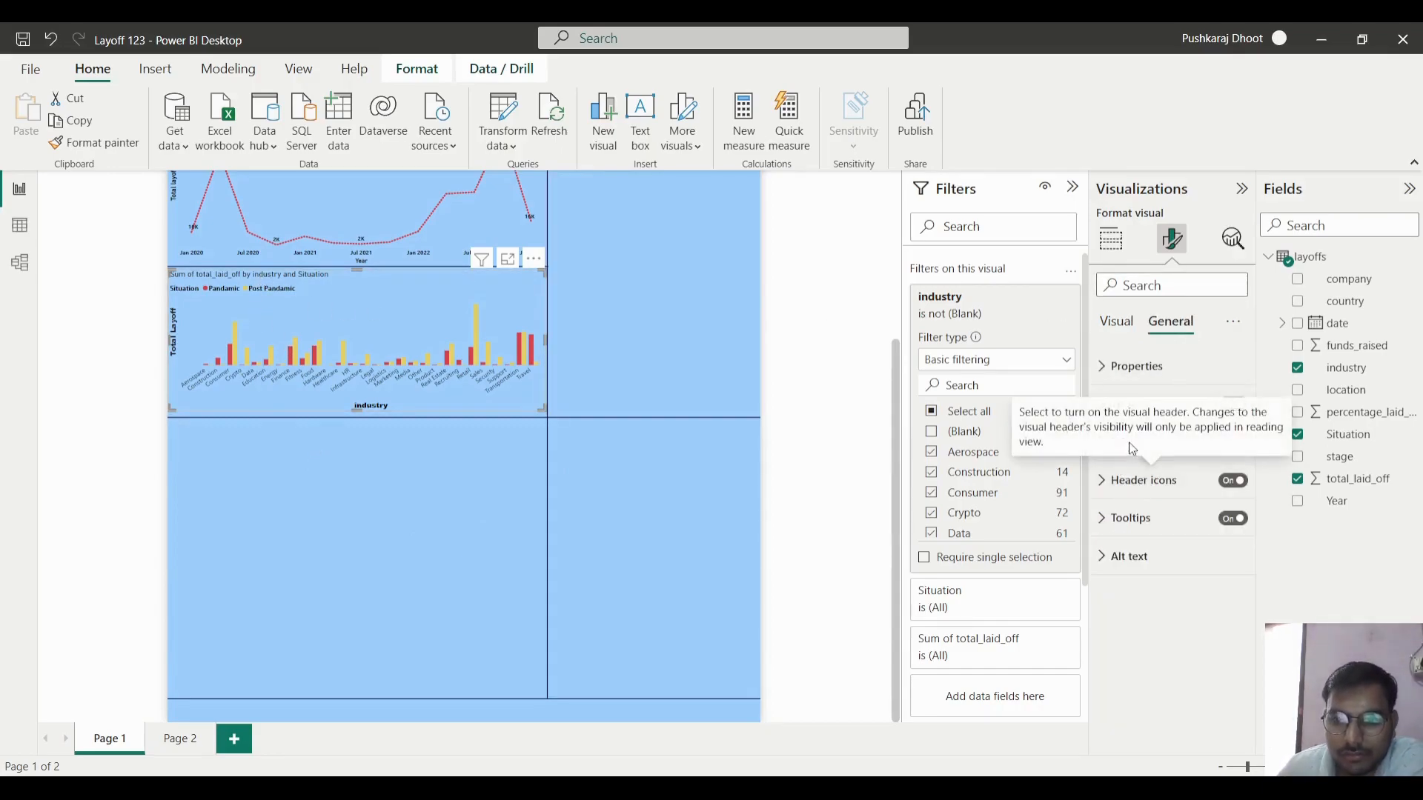
left_click(1118, 404)
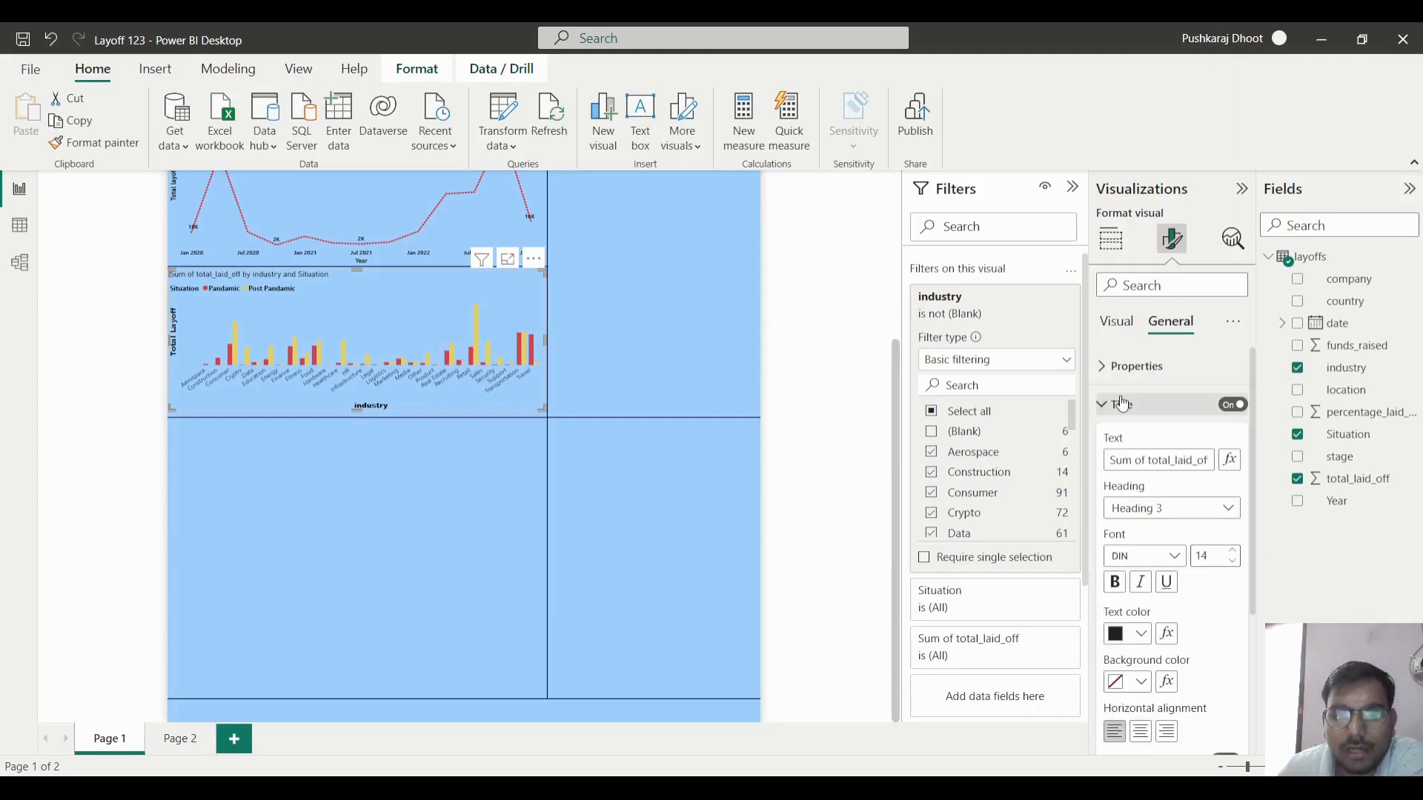
left_click(1111, 461)
key("BackSpace")
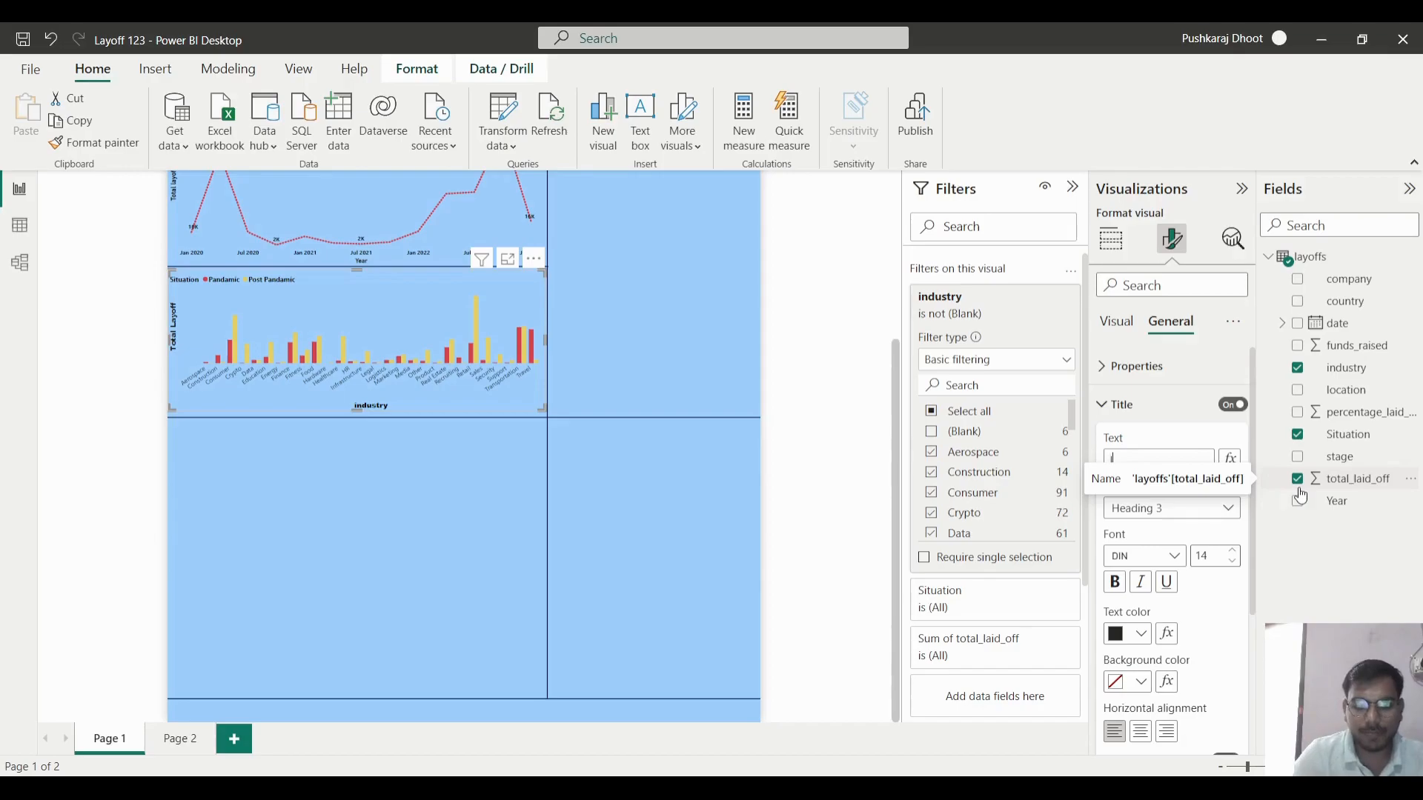
type("ct of")
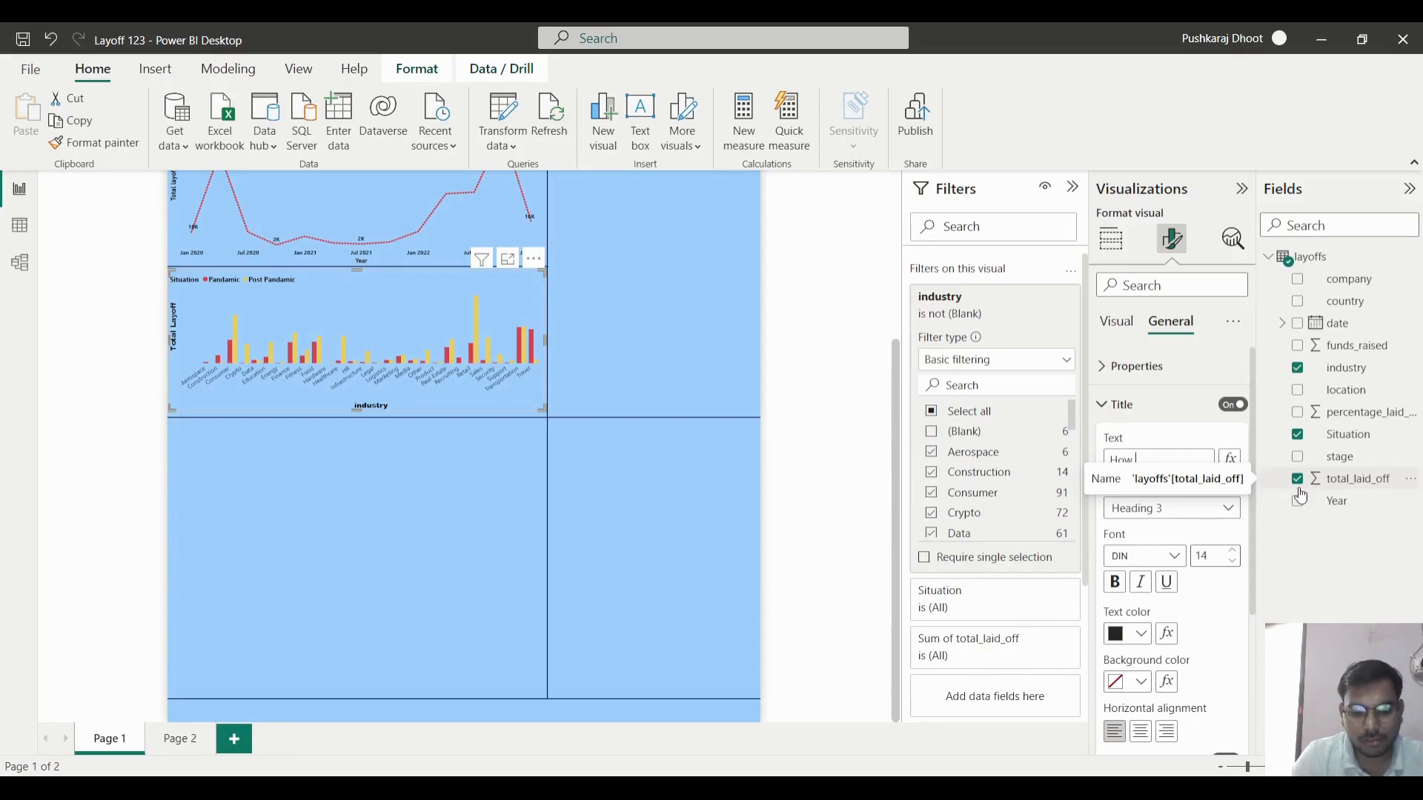
type("Layoff")
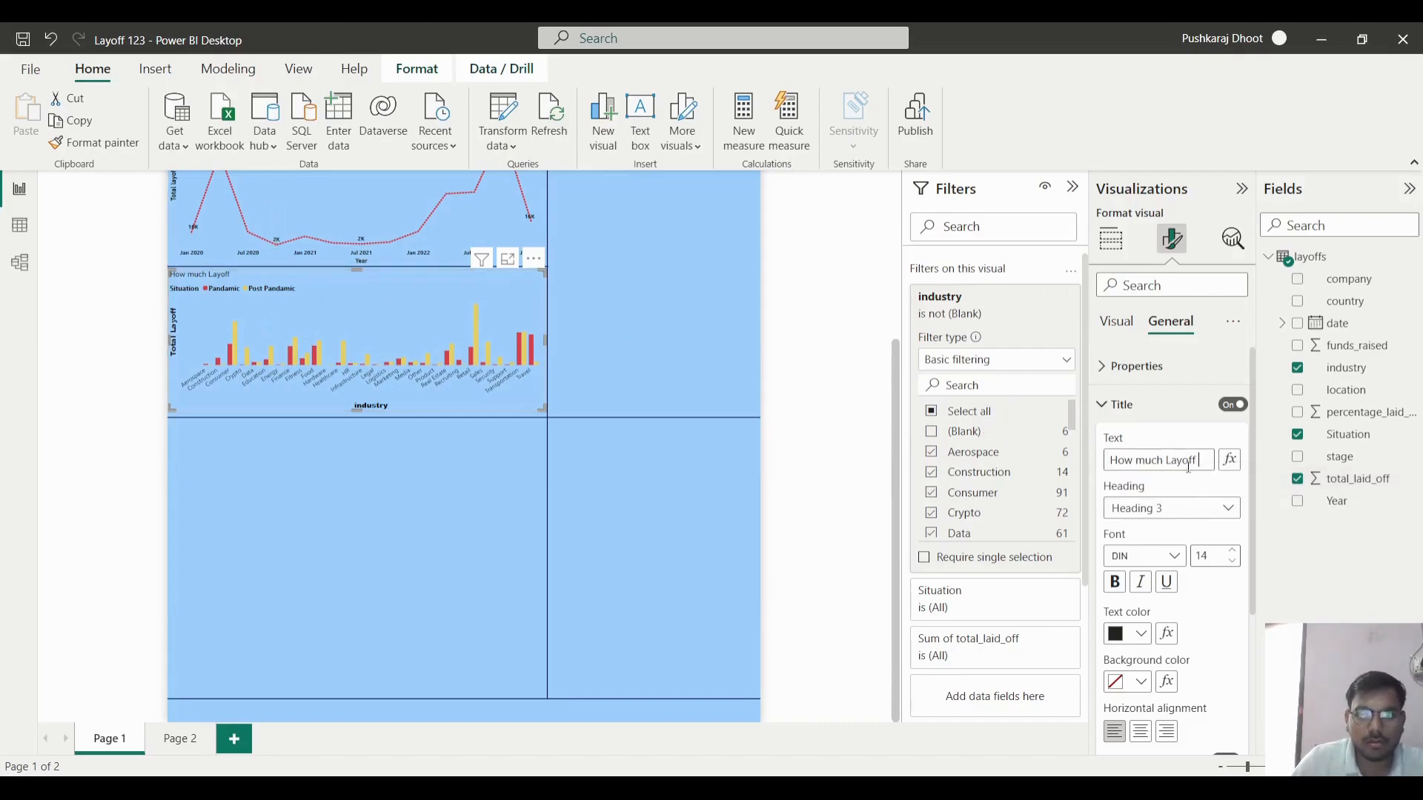
- Change the column chart's title text to "Layoff Difference in Industries"
left_click_drag(1200, 465, 1117, 459)
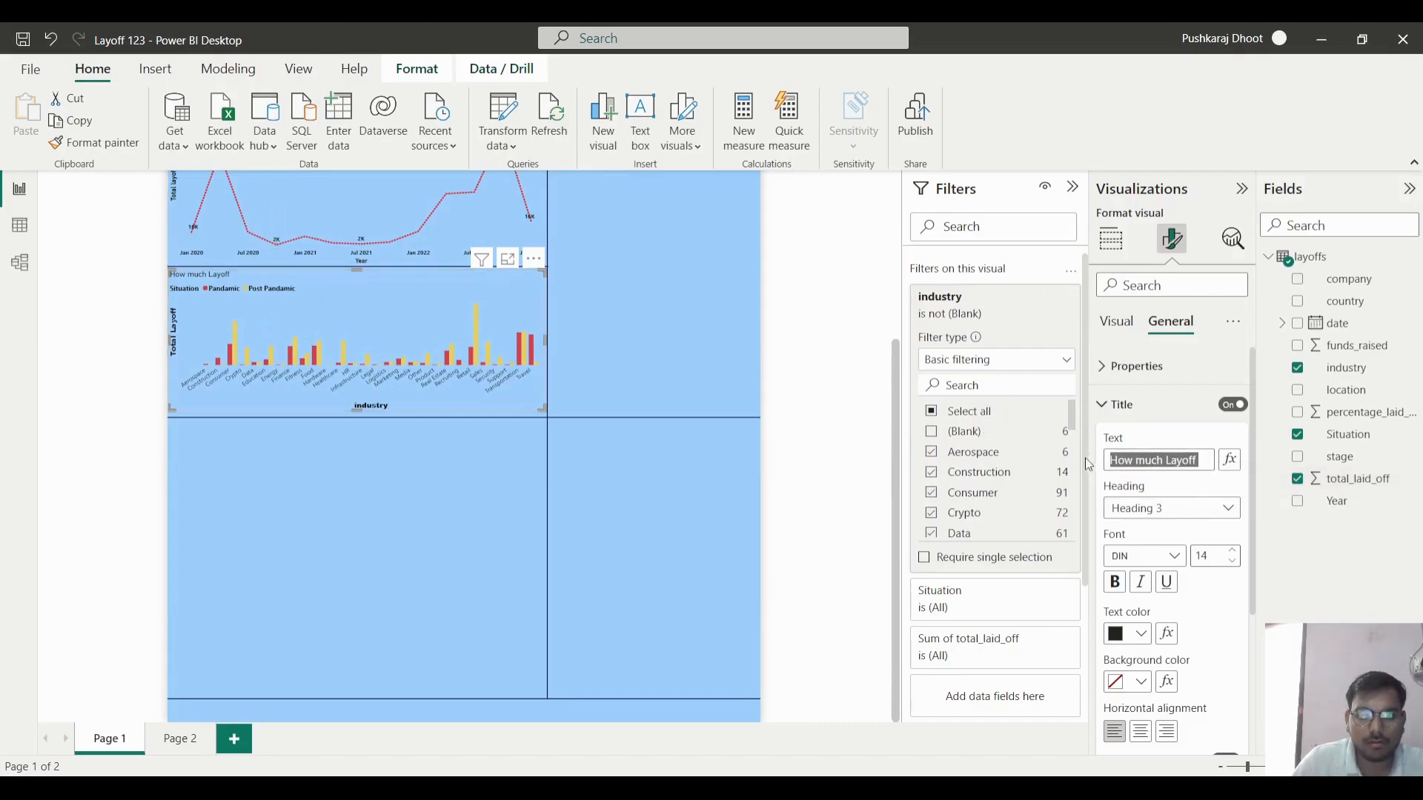
type("Differ")
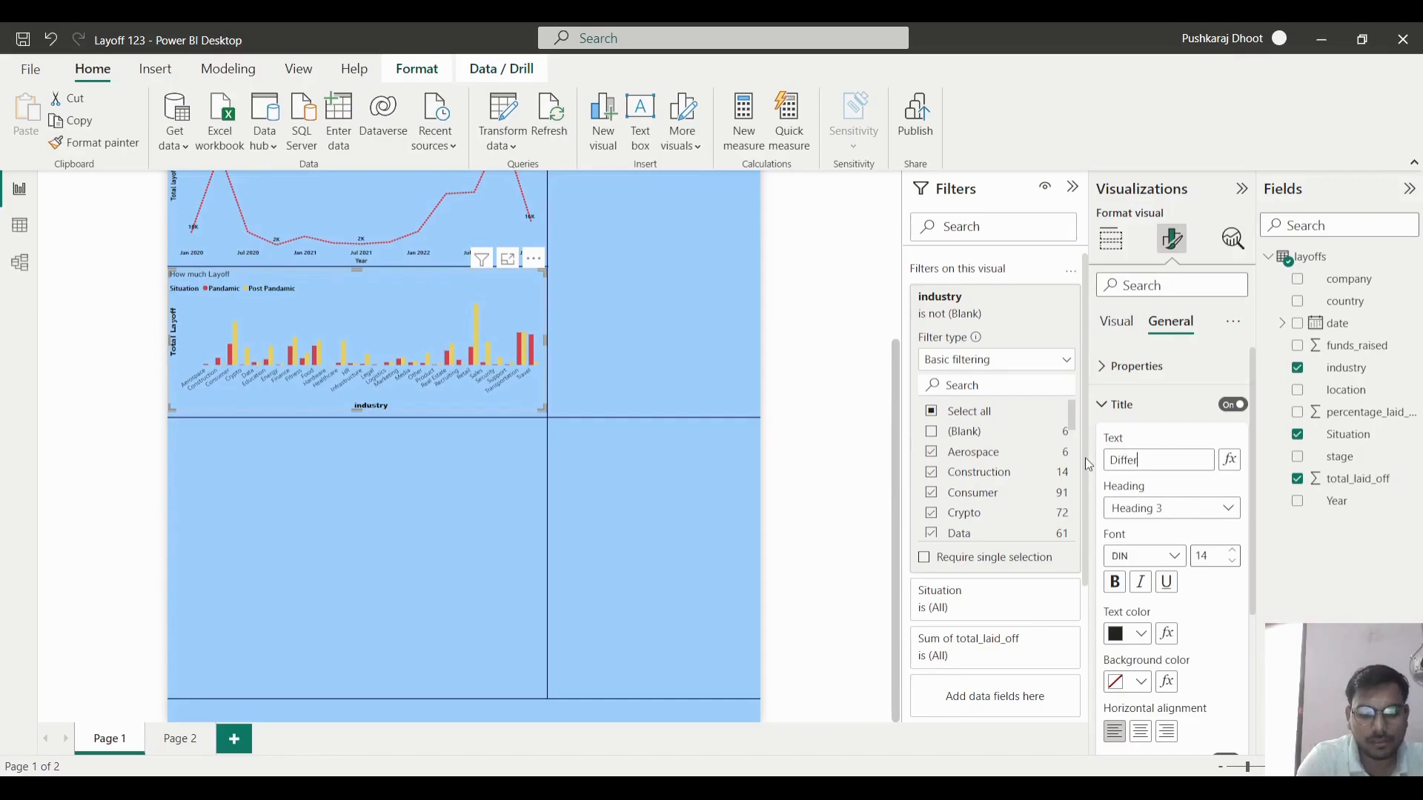
type("ance =")
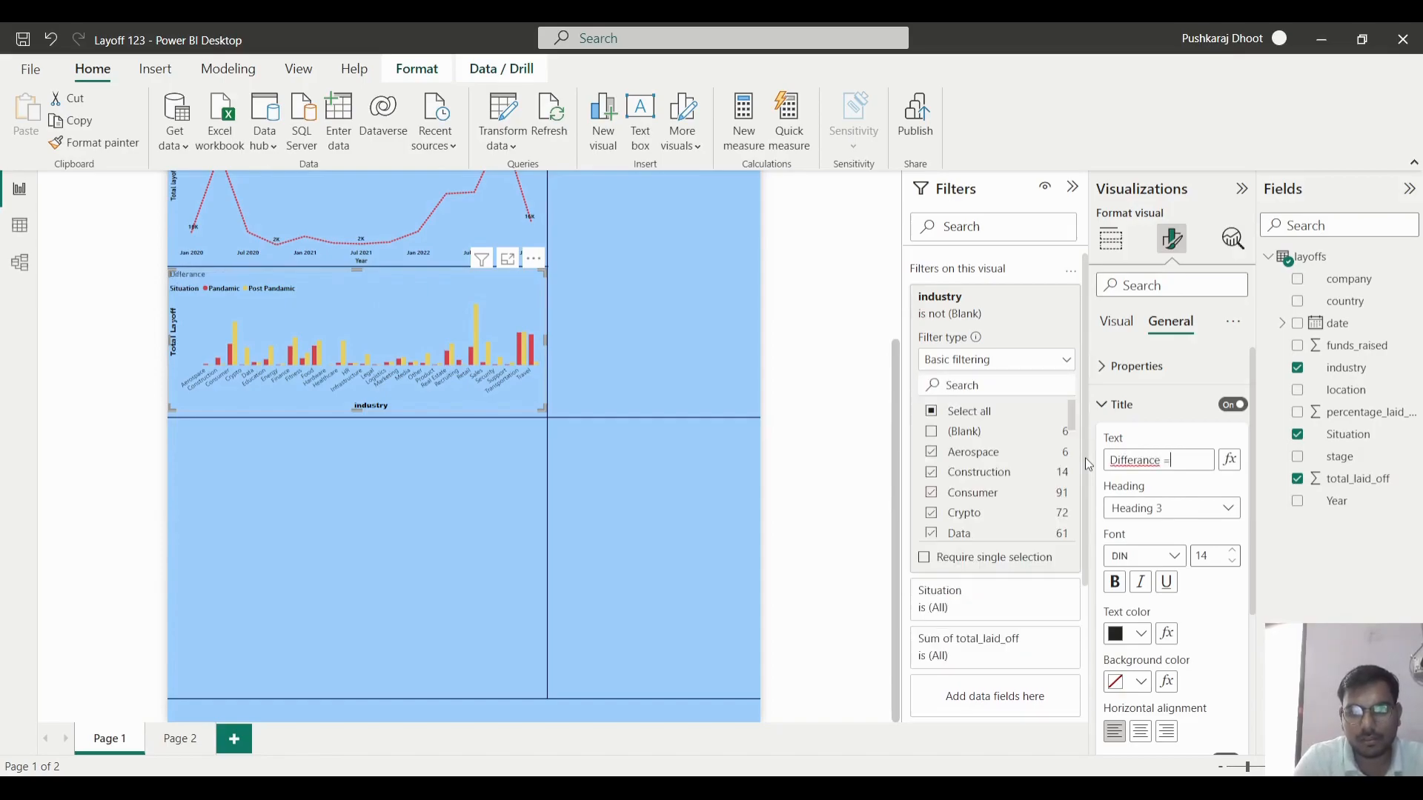
key("BackSpace")
key("BackSpace")
key("BackSpace")
key("BackSpace")
key("BackSpace")
key("BackSpace")
type("ence")
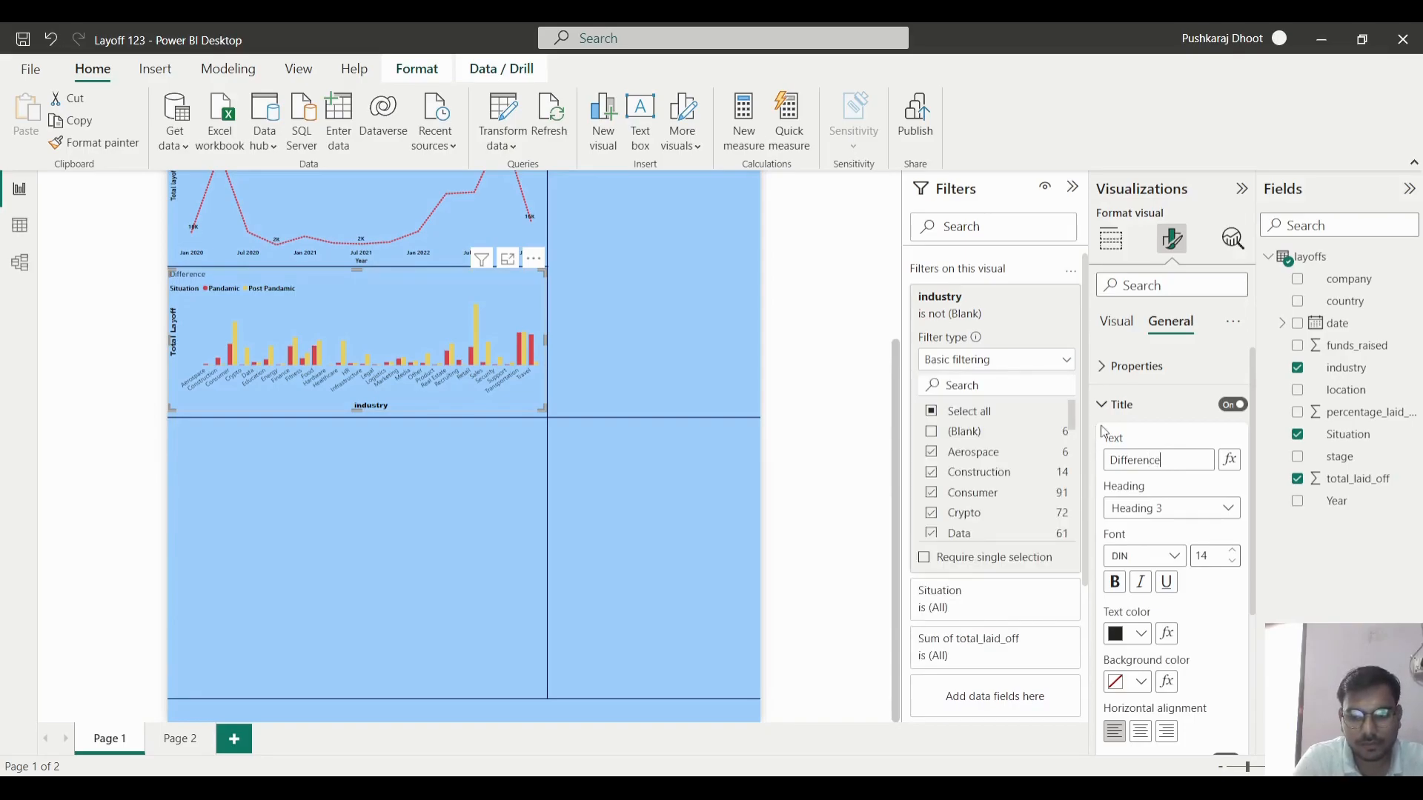
key("BackSpace")
key("BackSpace")
key("BackSpace")
key("BackSpace")
key("BackSpace")
key("BackSpace")
key("BackSpace")
key("BackSpace")
key("BackSpace")
key("BackSpace")
key("BackSpace")
type("Layoff")
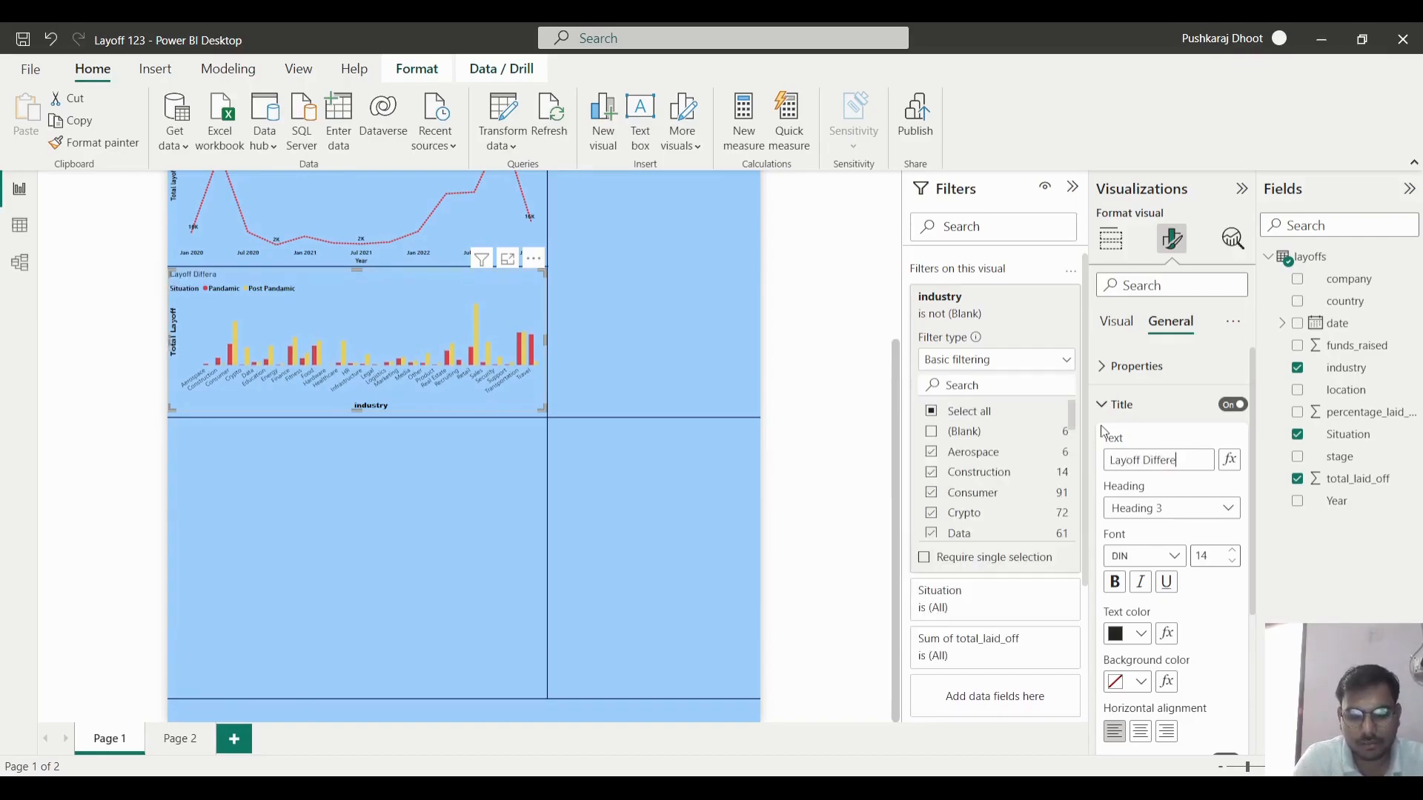
type("in Industr")
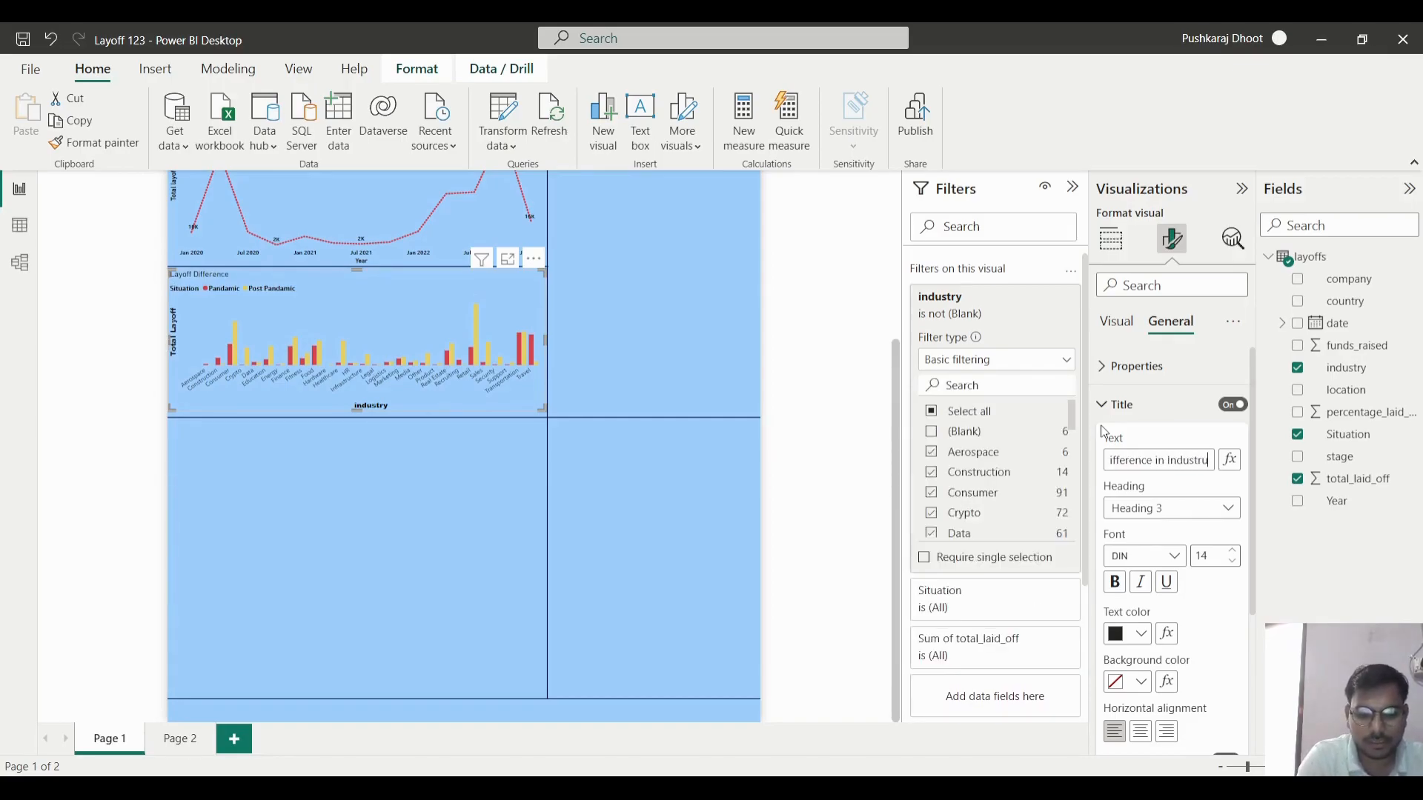
type("ies")
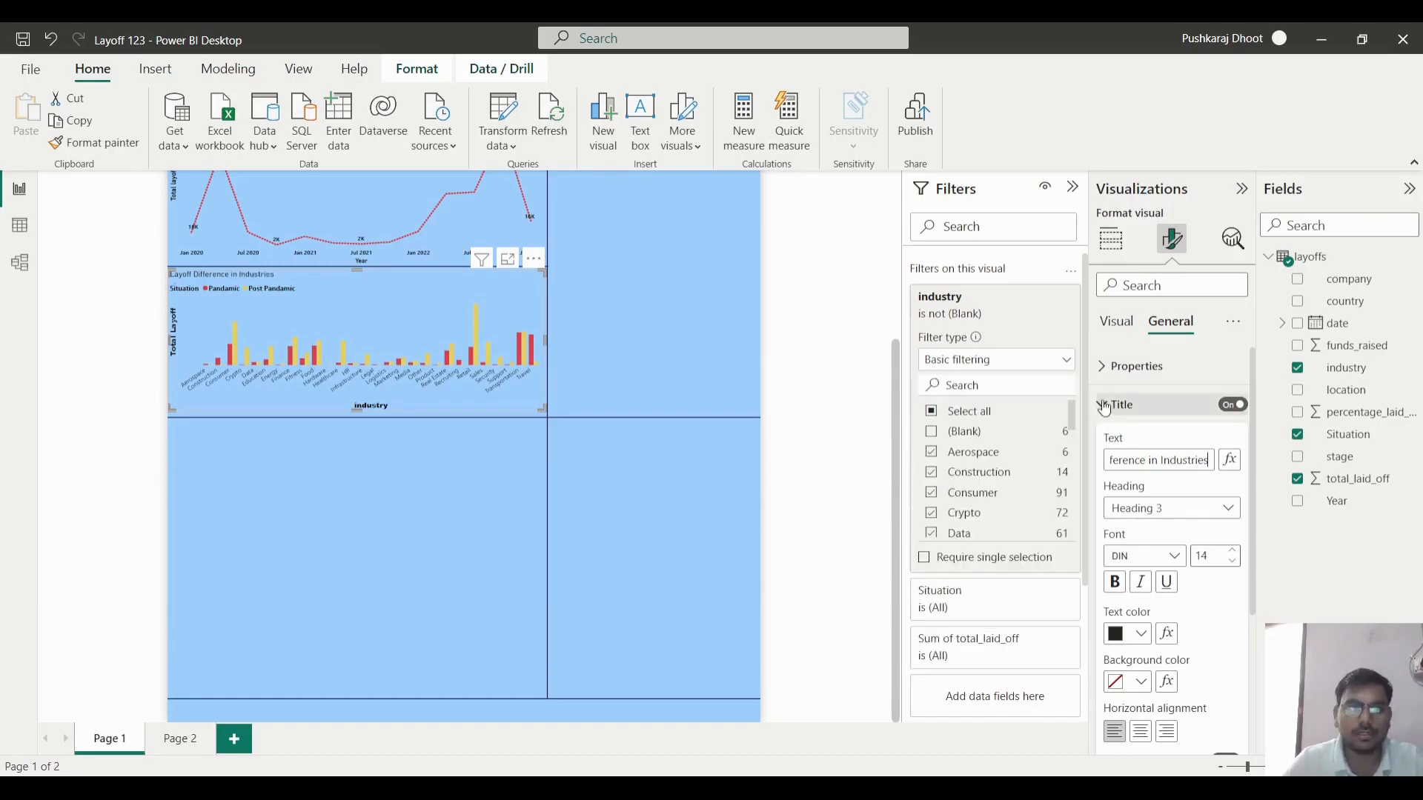
- Make the column chart's title bold and set its font to Arial Black
left_click(1114, 582)
left_click(1169, 566)
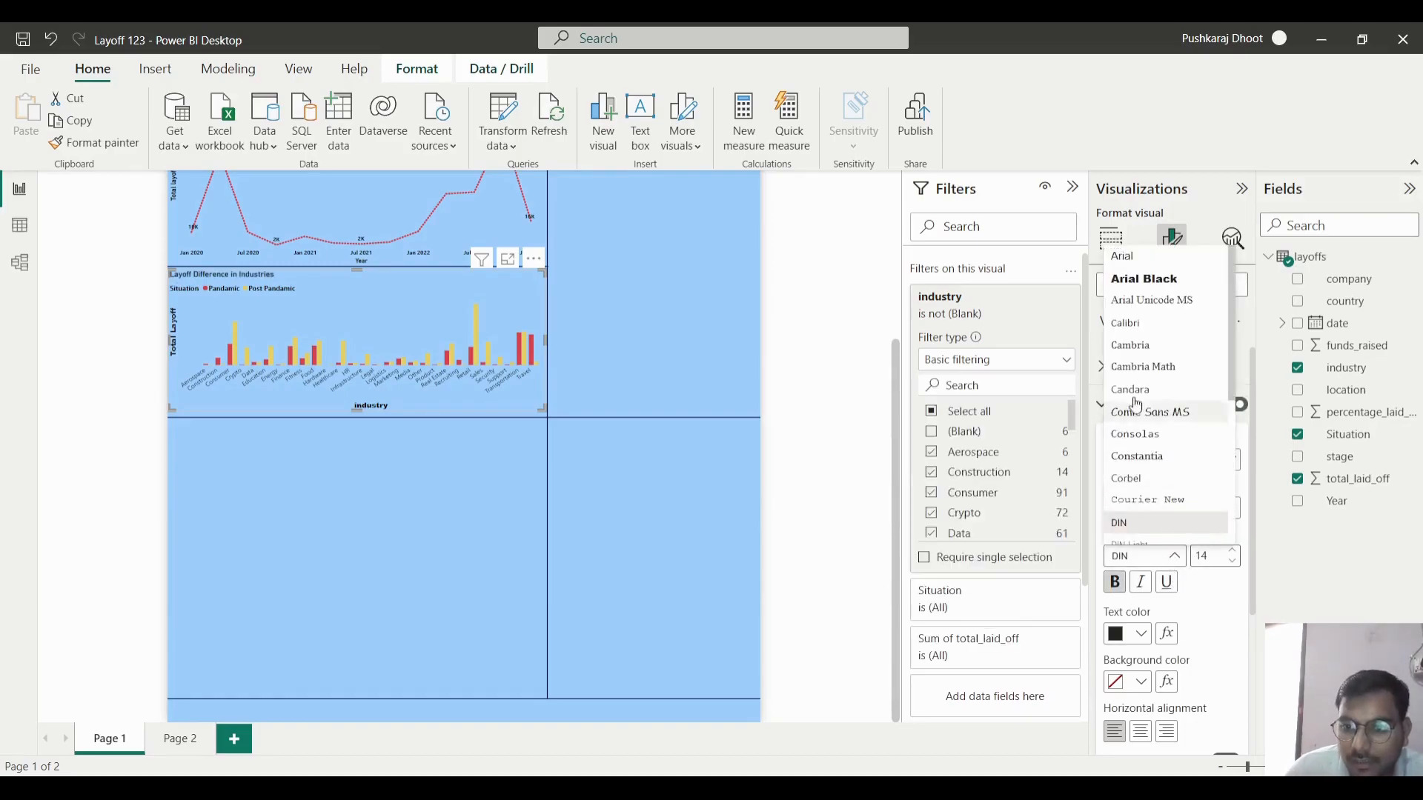
left_click(1141, 278)
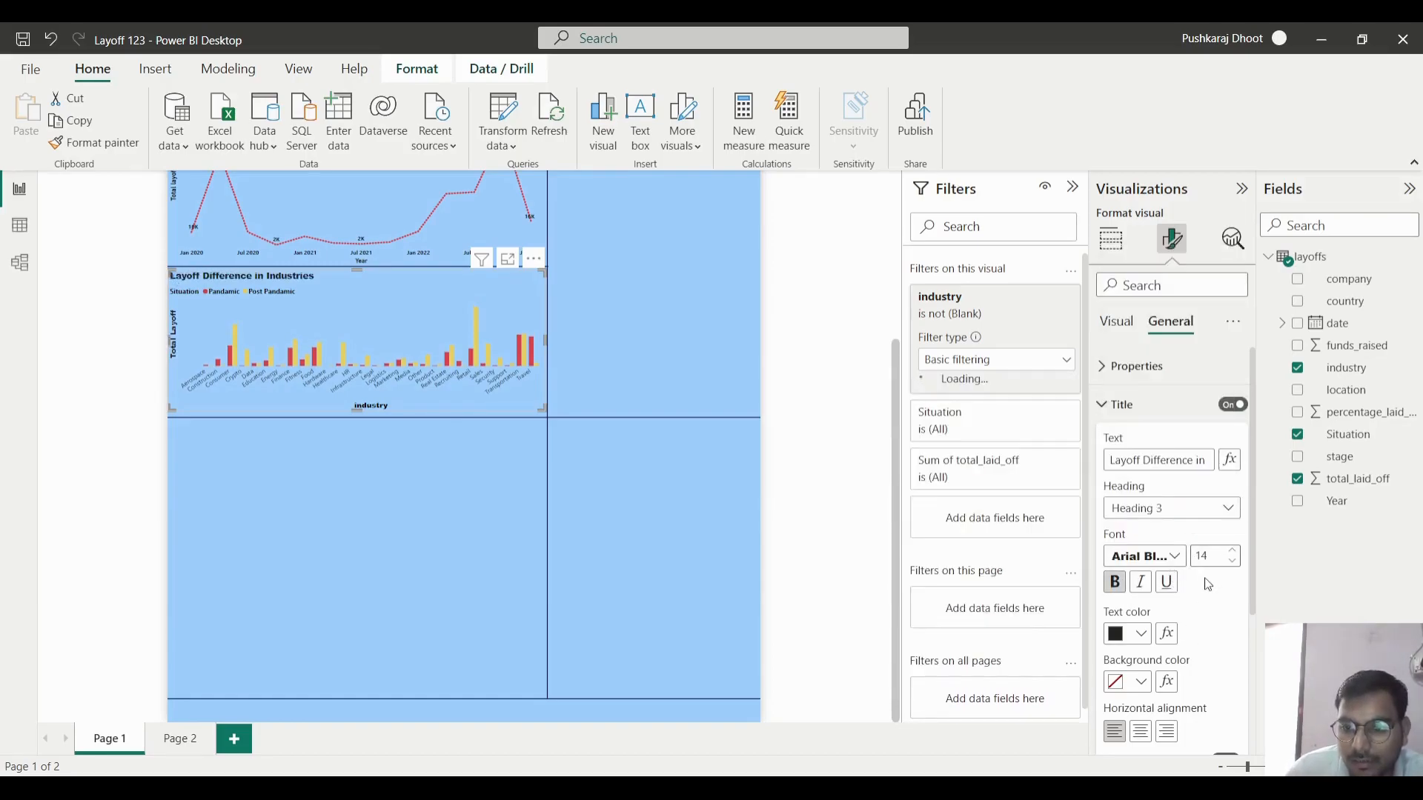
- Set the column chart's title text to black and centre it above the chart
left_click(1141, 633)
left_click(1152, 339)
left_click(1140, 731)
scroll(465, 487, "up", 3)
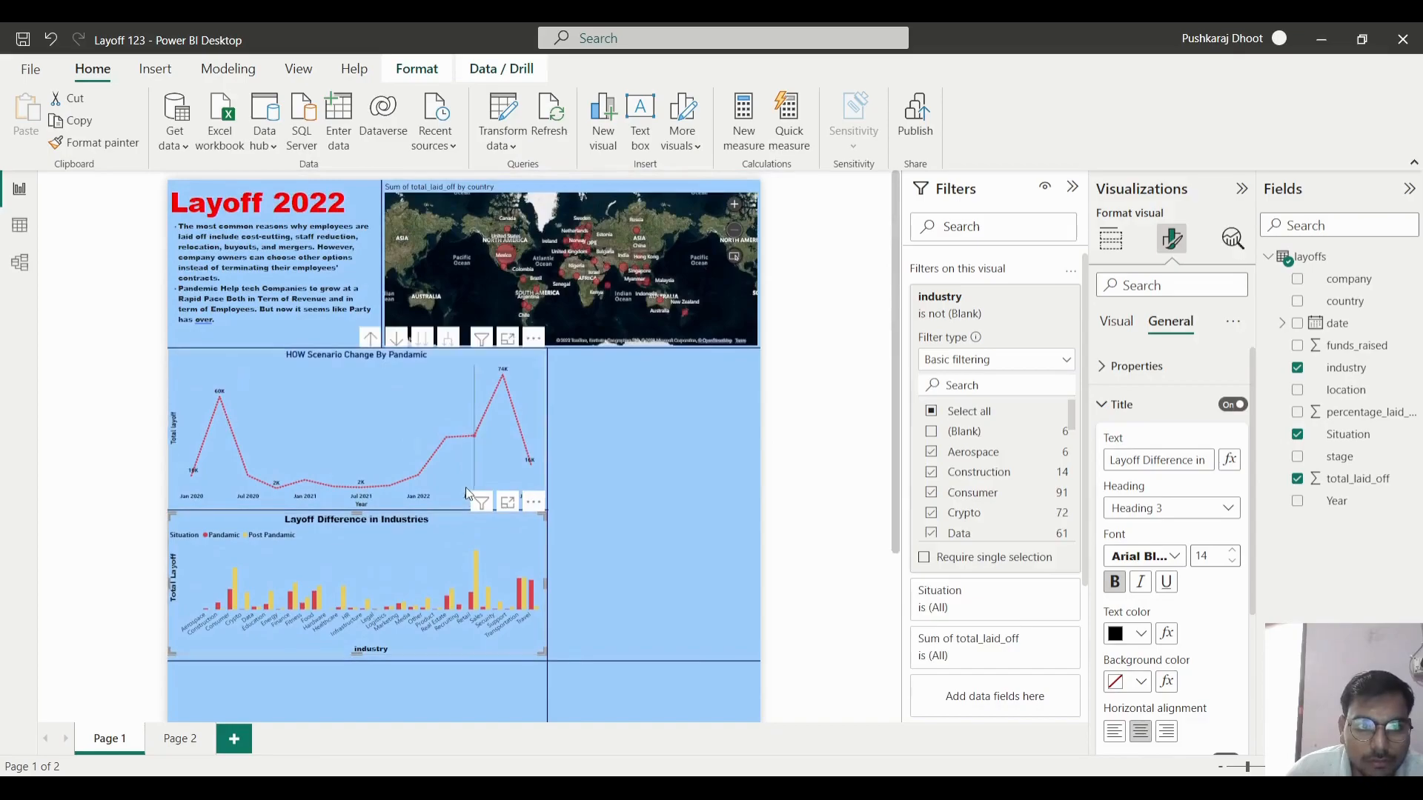
- Match the column chart's title to the line chart's title by setting its font to DIN and its text colour to dark blue
left_click(363, 356)
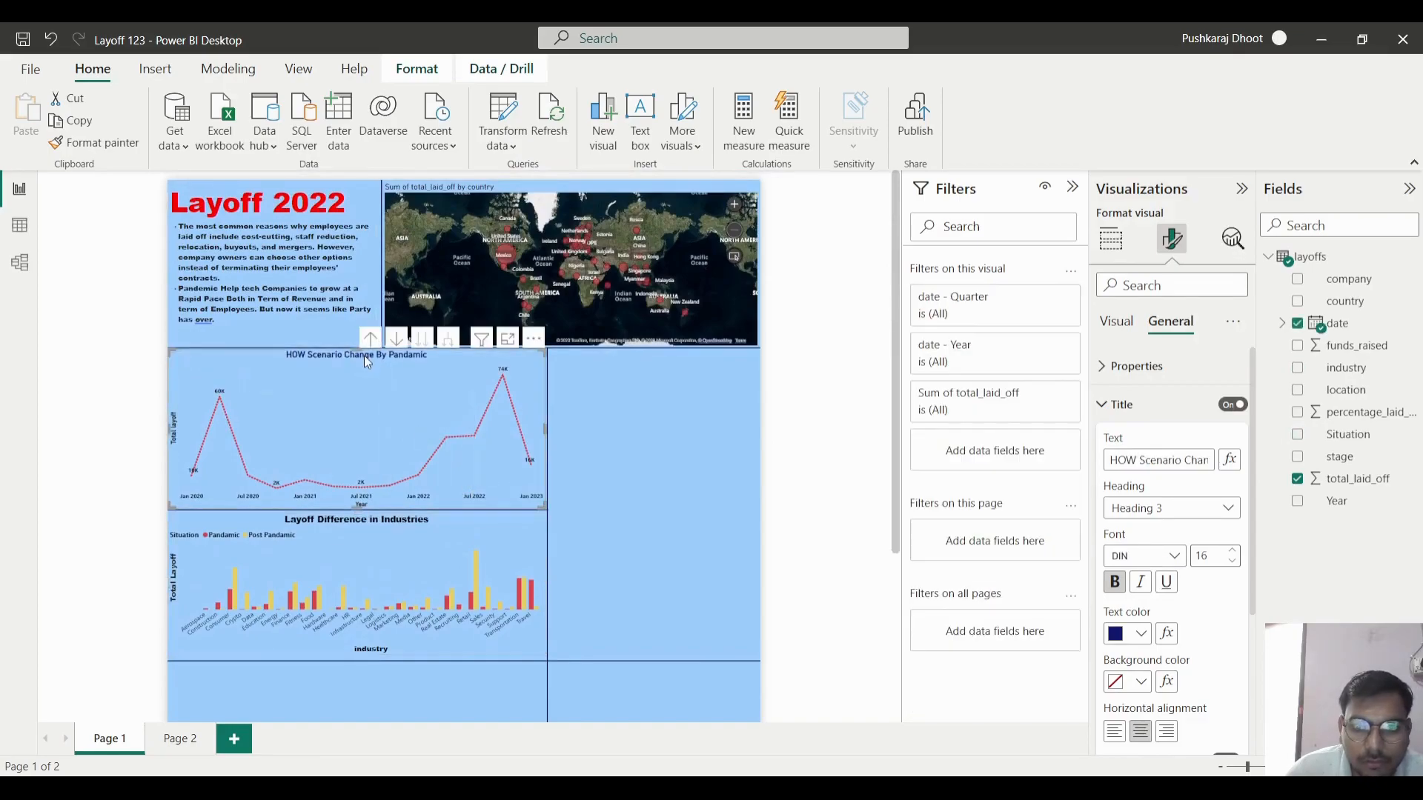
scroll(1131, 615, "down", 2)
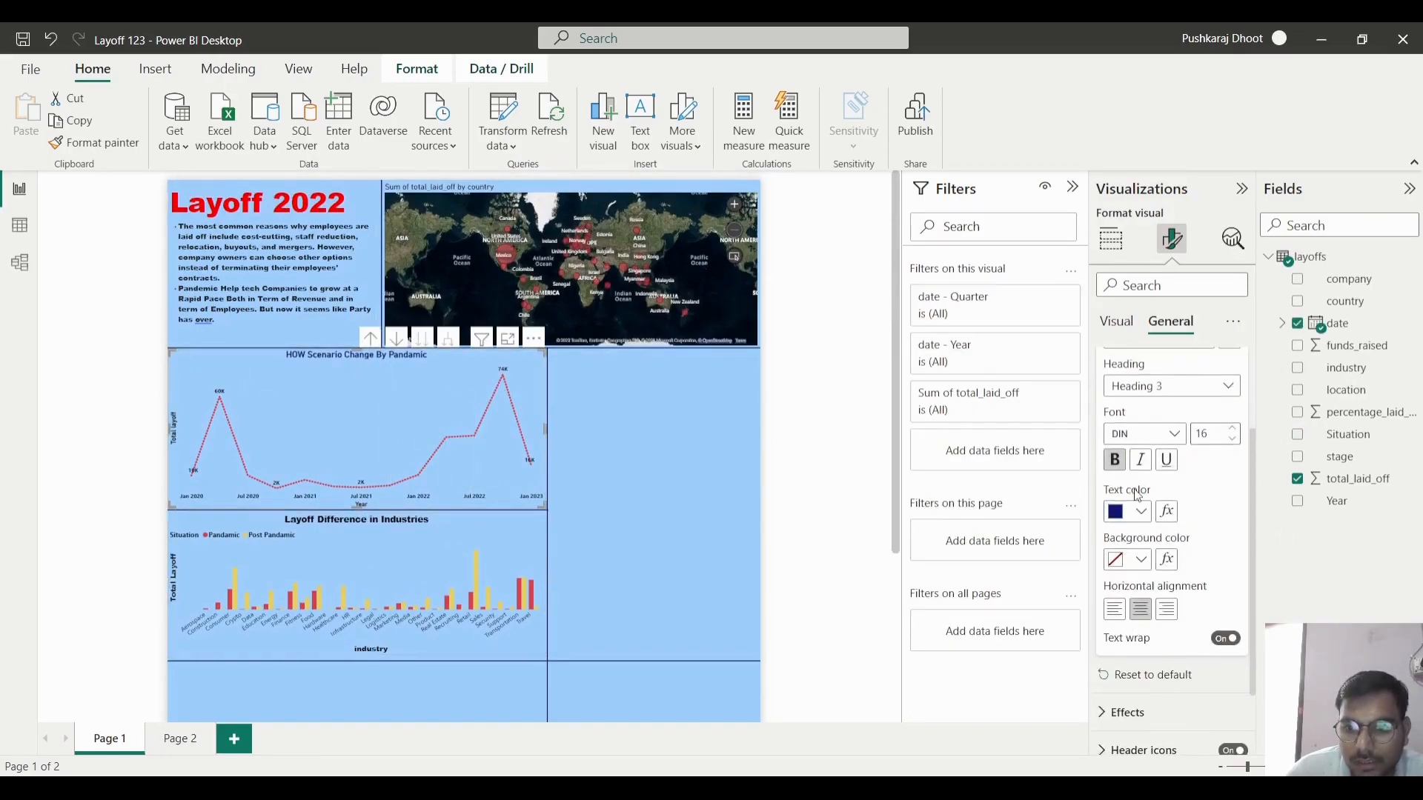
scroll(1139, 493, "up", 2)
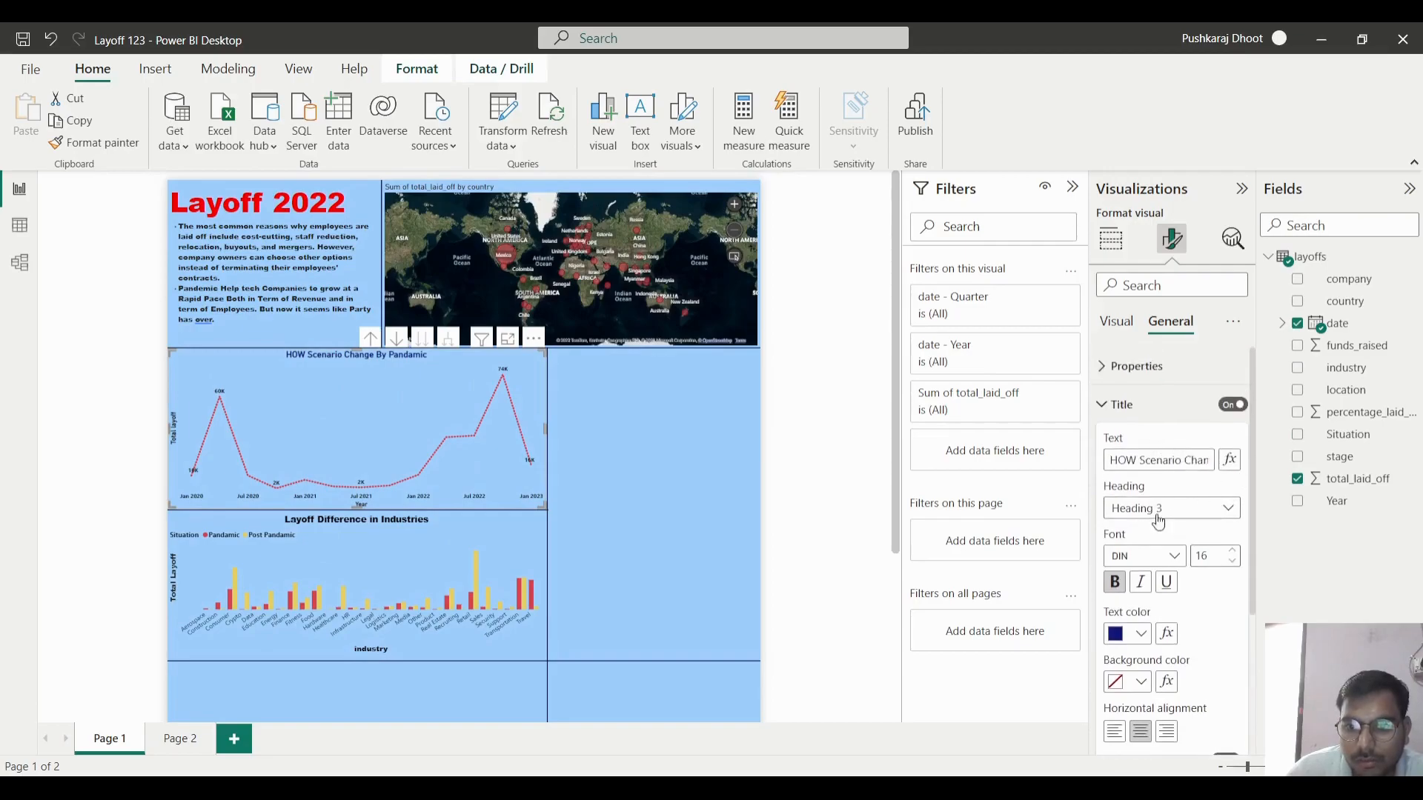
left_click(374, 531)
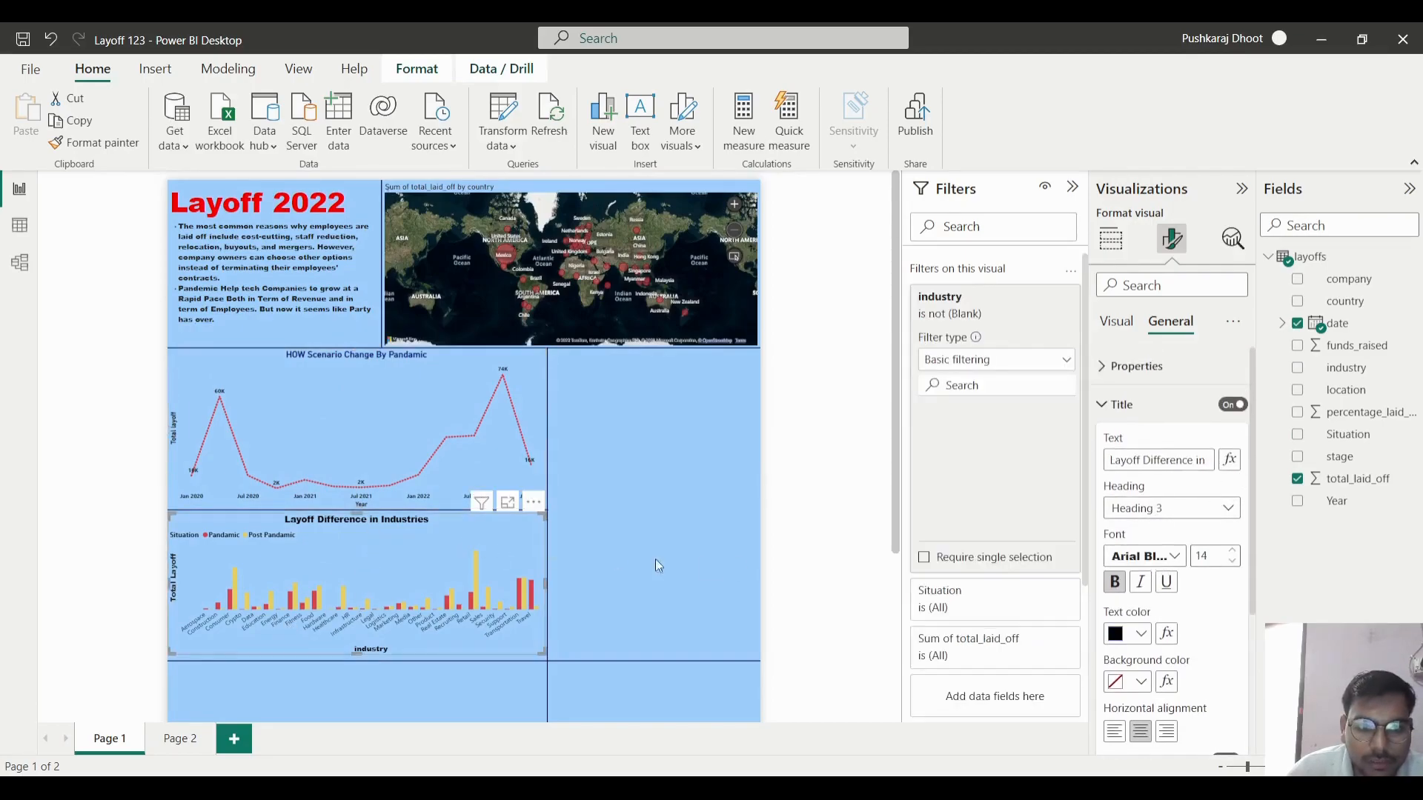
left_click(1150, 565)
left_click(1141, 531)
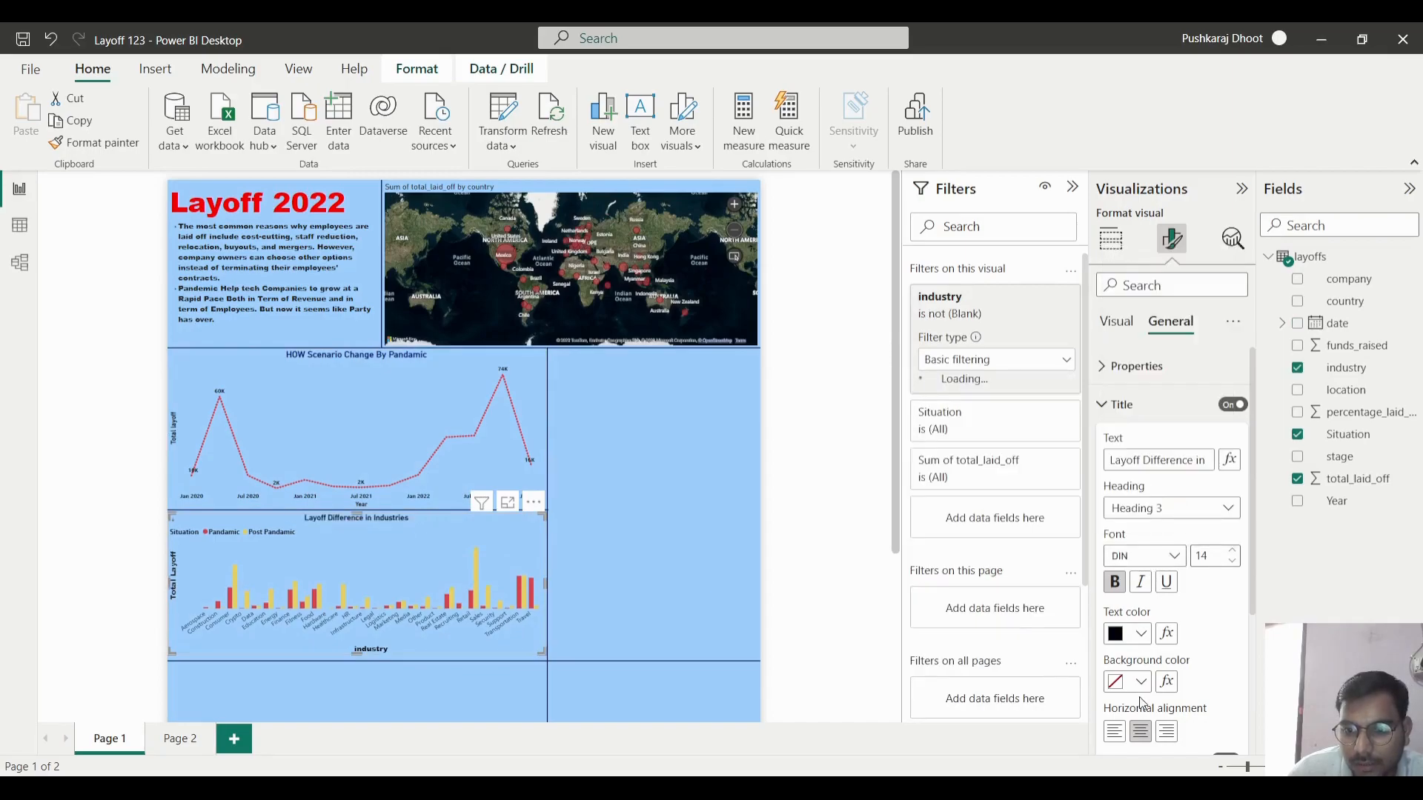
left_click(1141, 634)
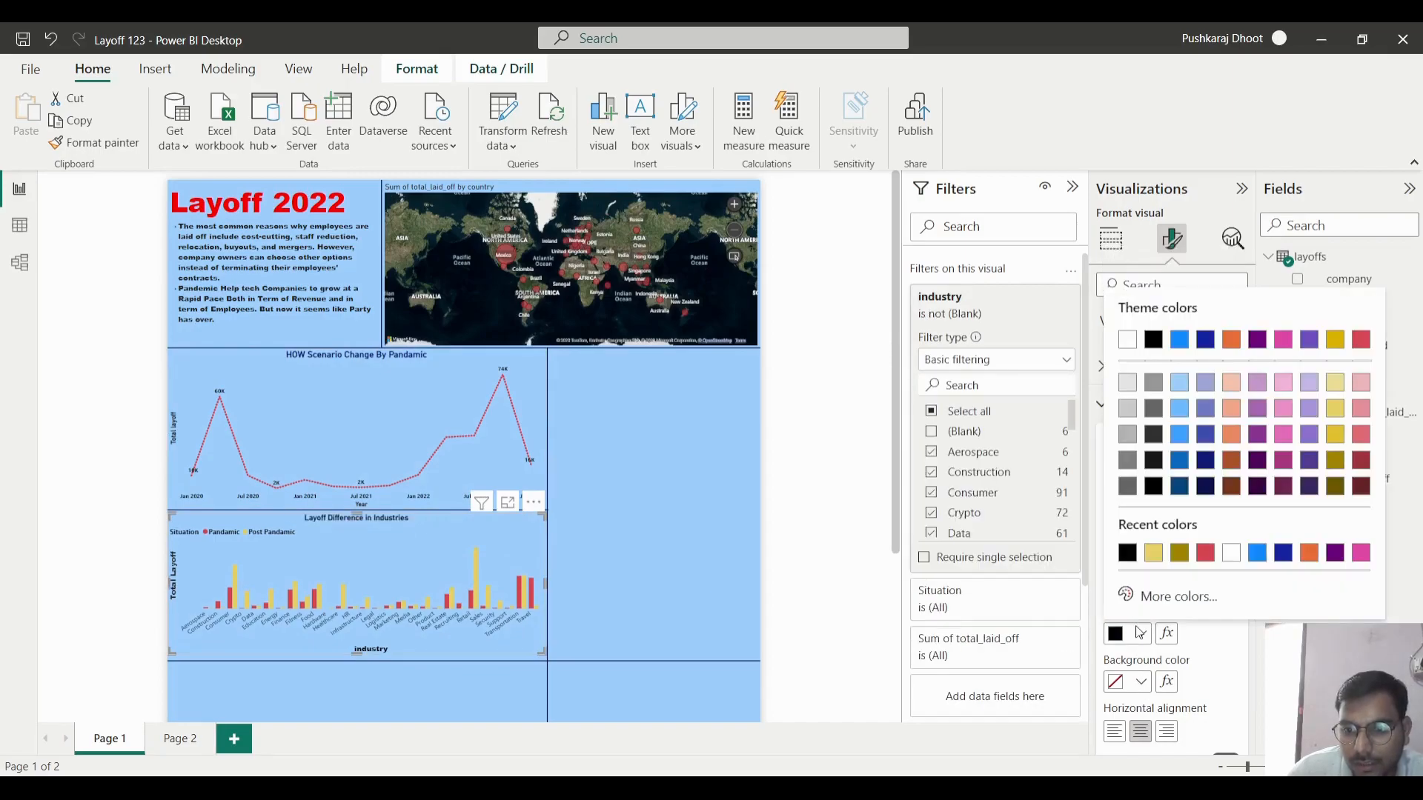
left_click(1206, 487)
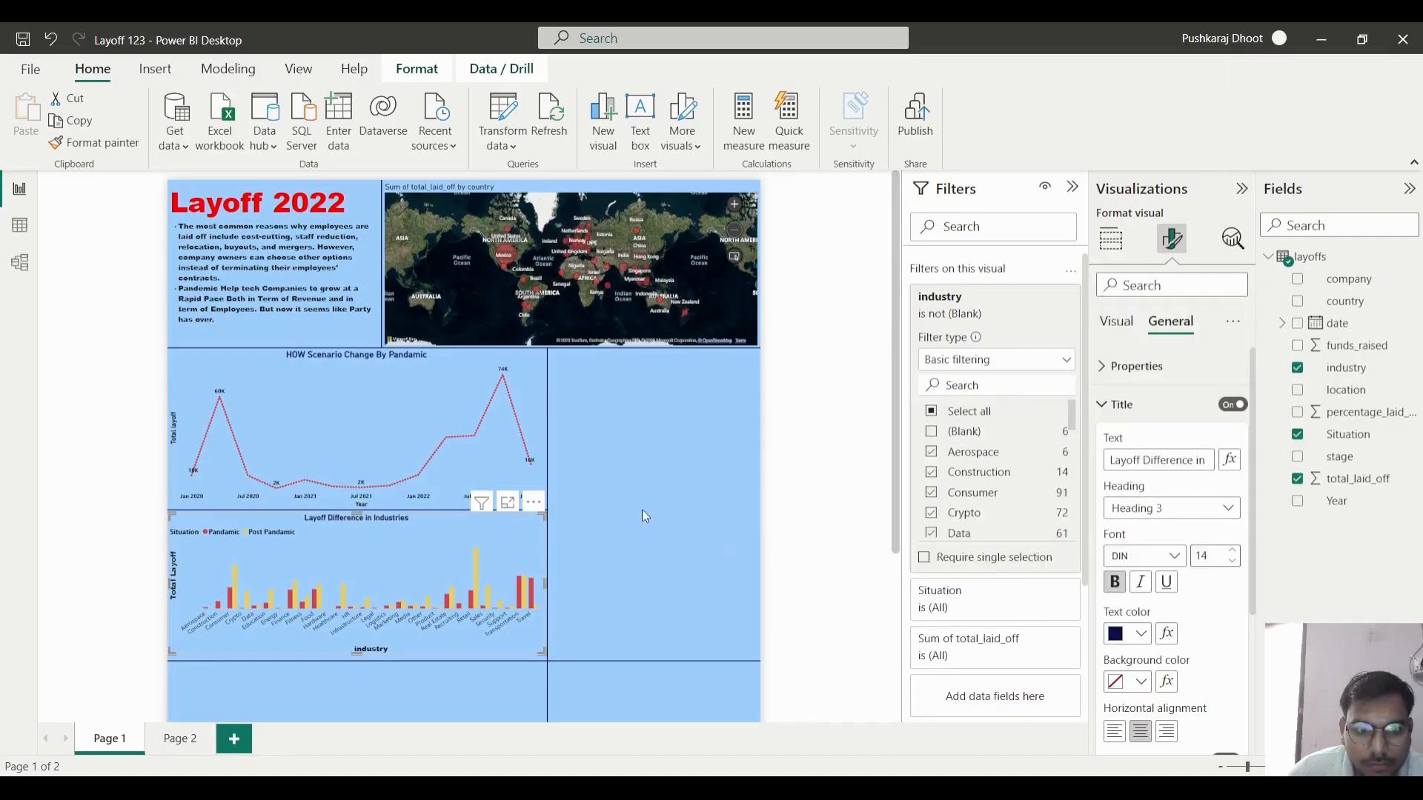
- Increase the column chart's title font size to 16 to match the line chart's title
left_click(430, 369)
left_click(424, 544)
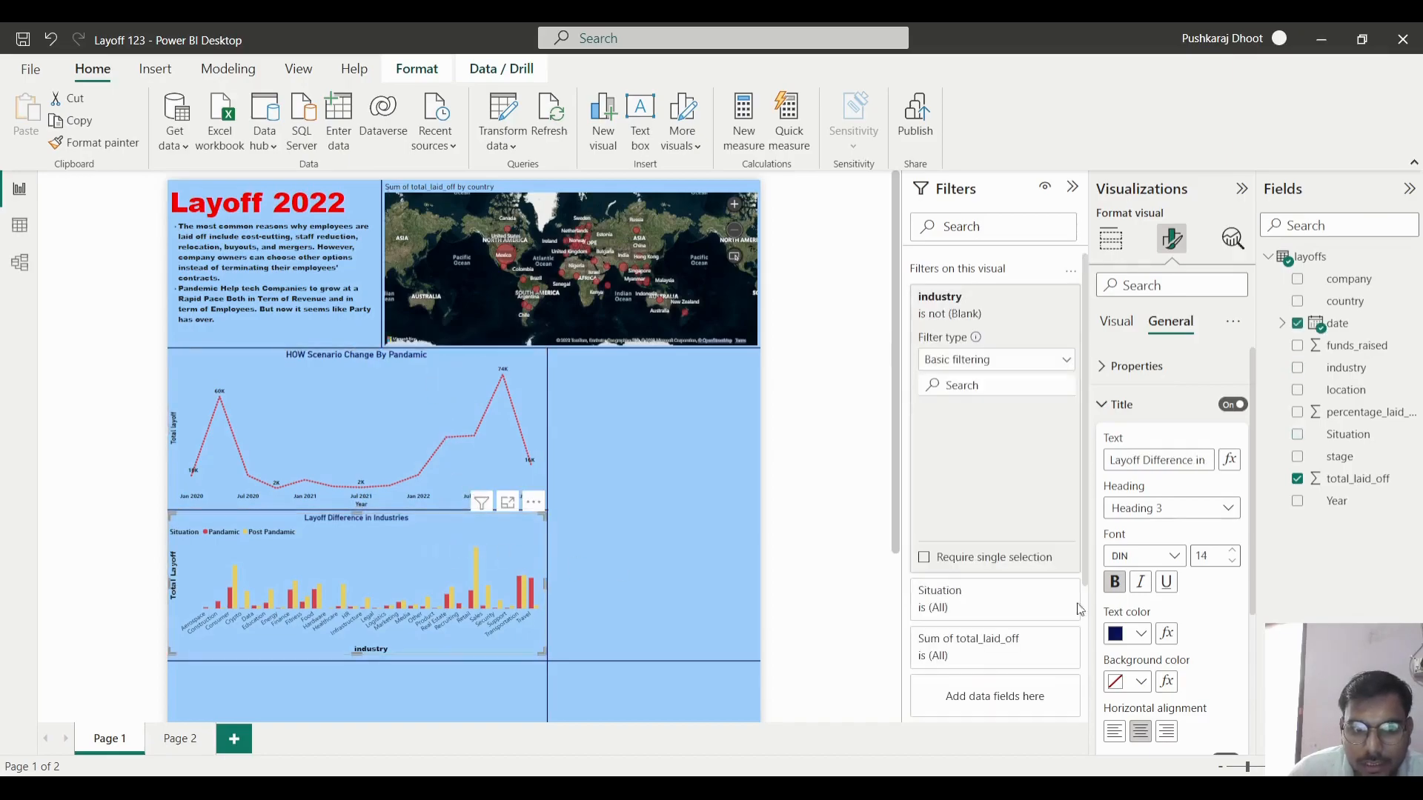
left_click(1233, 550)
left_click(1233, 551)
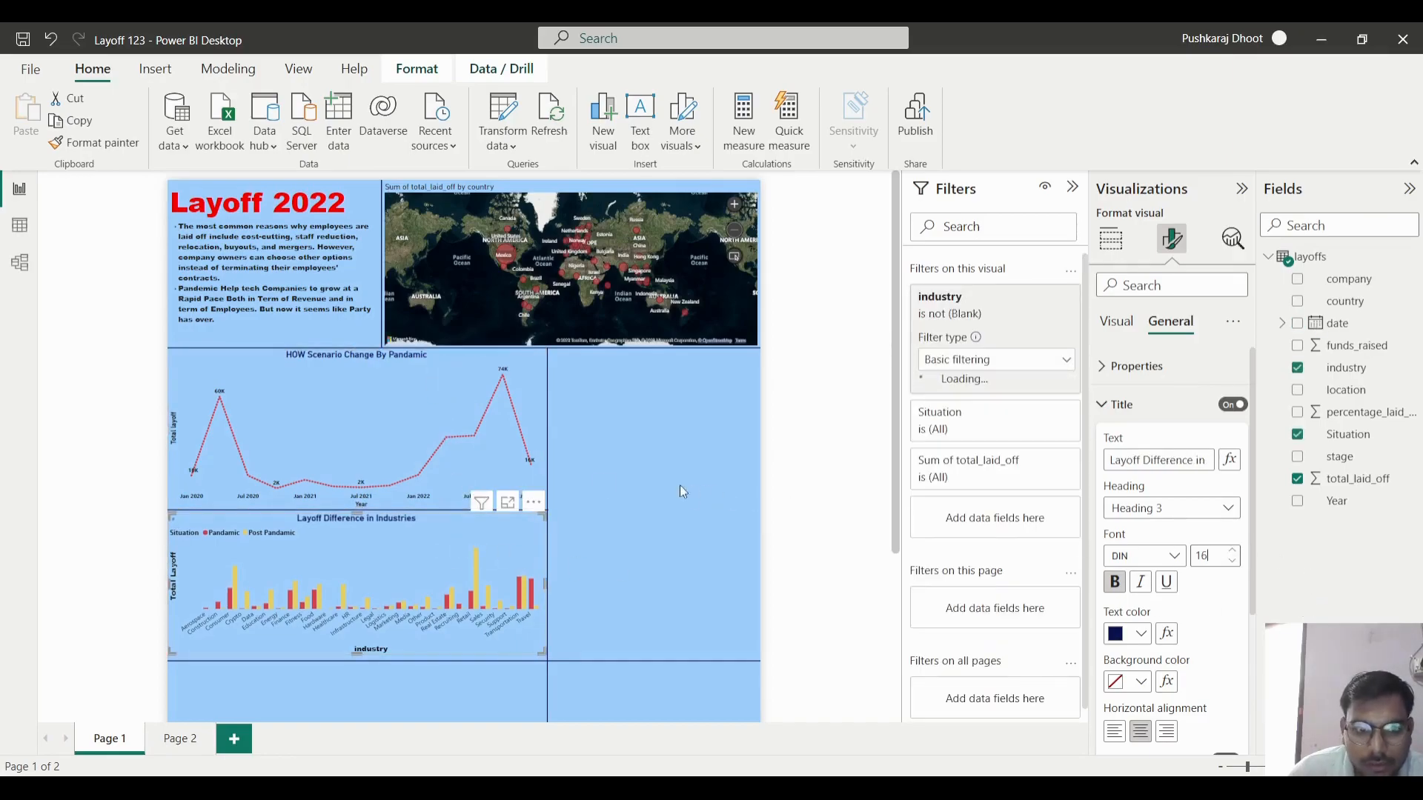
- Copy the Layoff Difference in Industries column chart and paste a duplicate onto the page
scroll(547, 489, "down", 3)
left_click(391, 535)
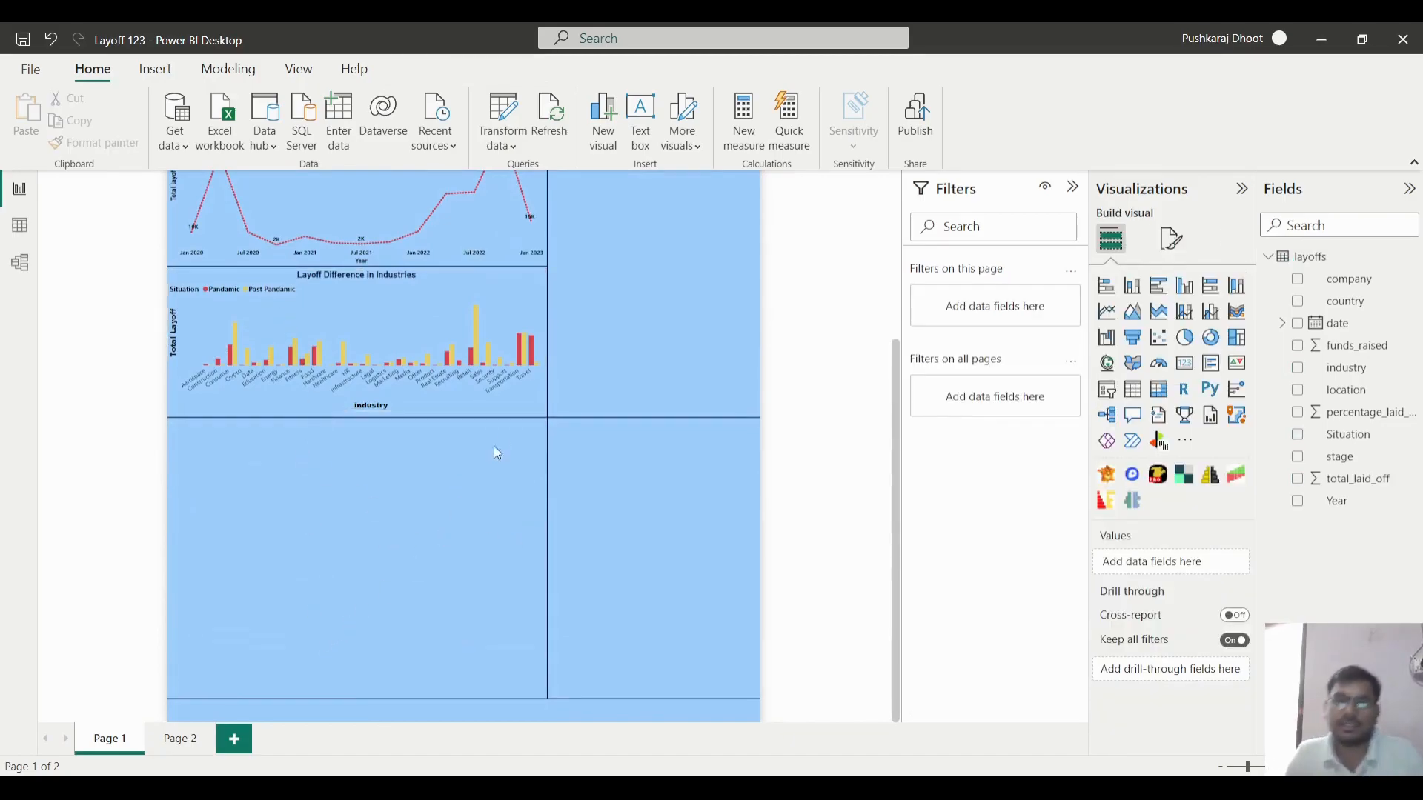
left_click(515, 408)
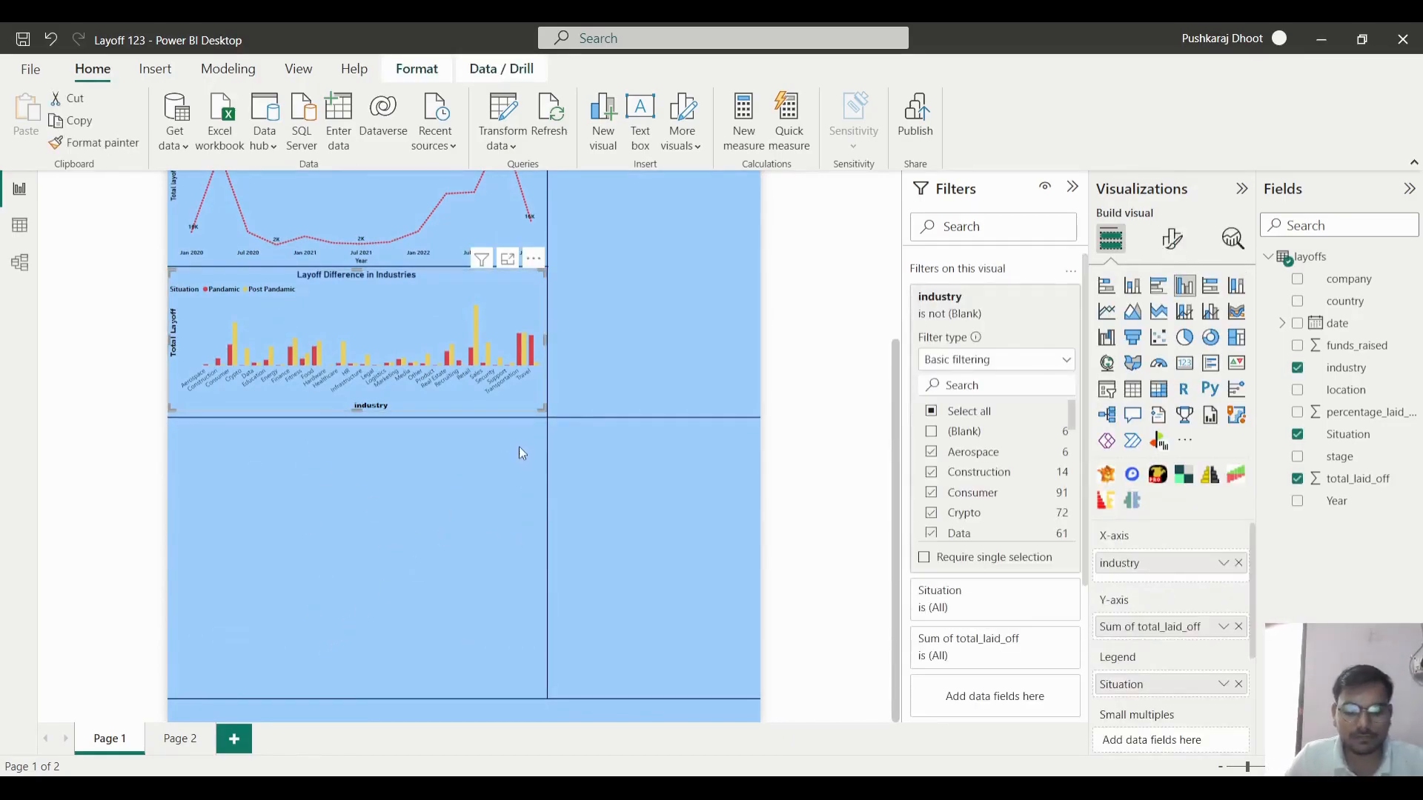
left_click(521, 451)
scroll(652, 337, "up", 3)
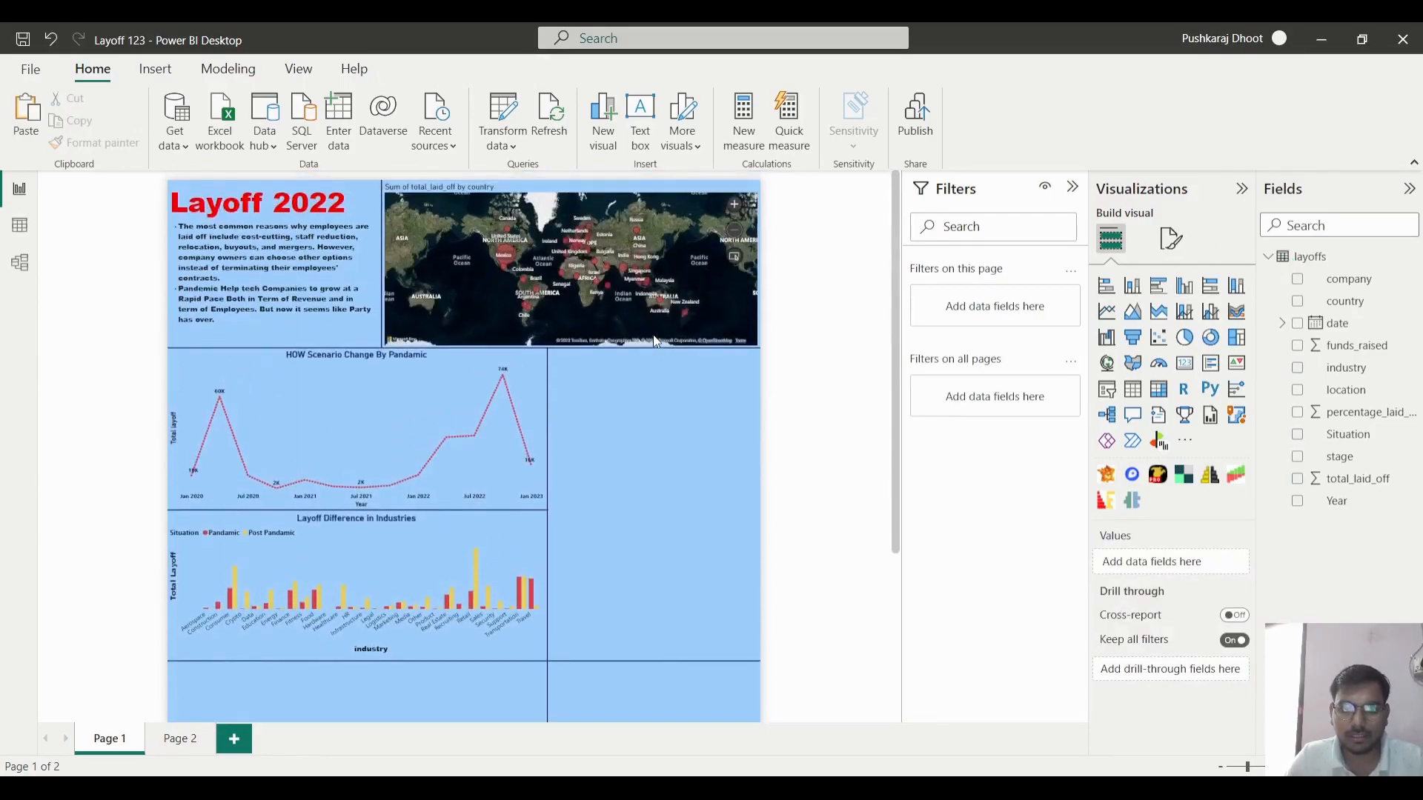
key("ctrl+v")
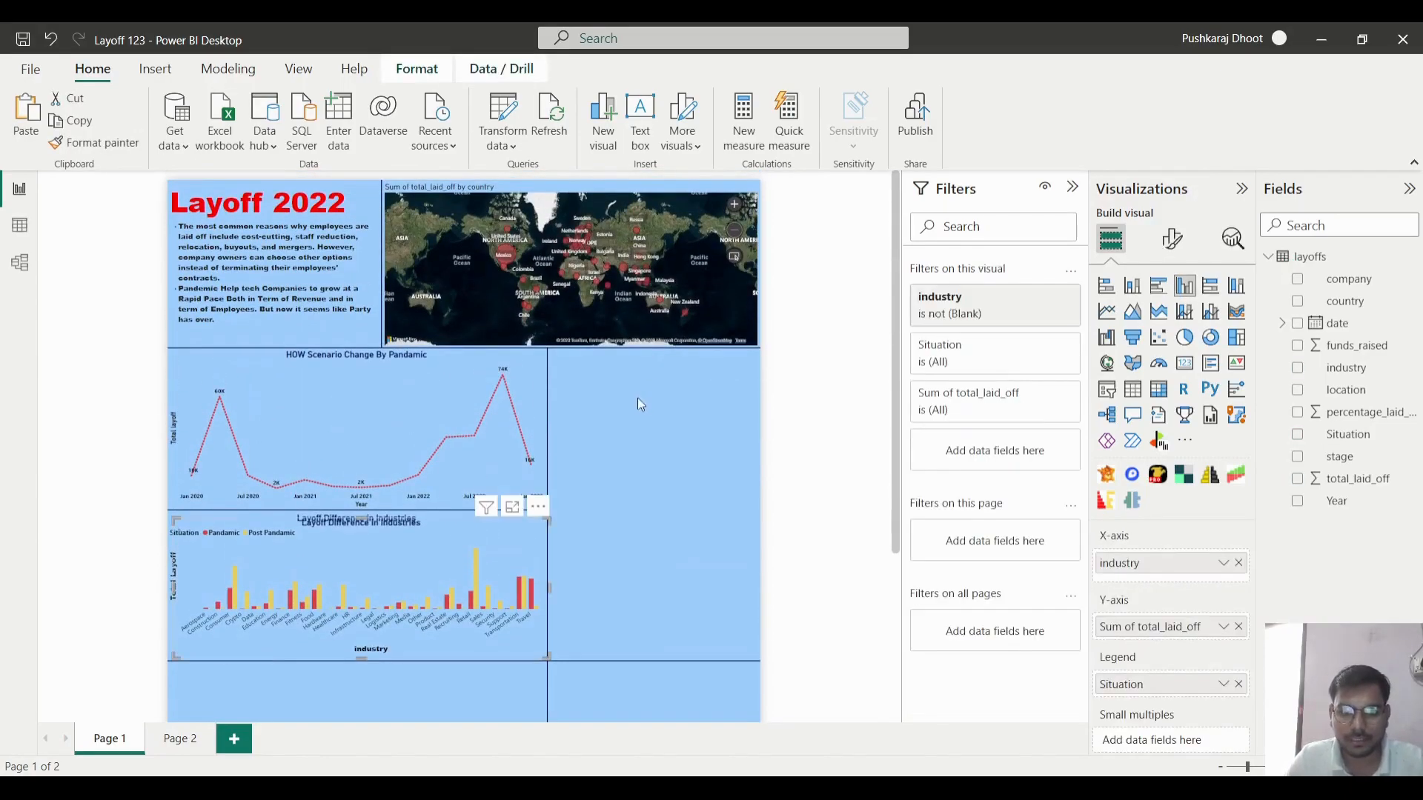
- Move the duplicated chart into the empty area beside the line and column charts and resize it to fill that space
left_click_drag(508, 581, 722, 423)
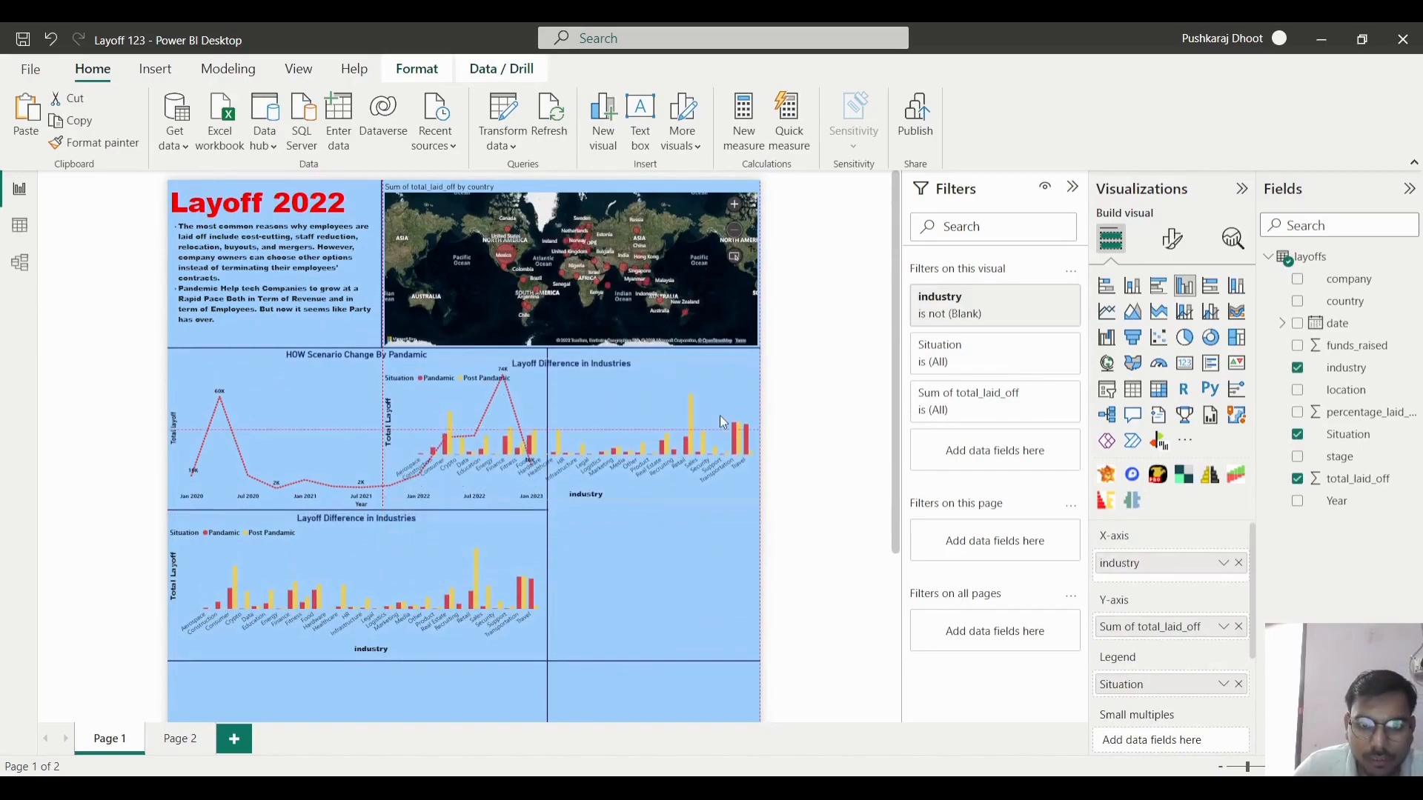
left_click_drag(385, 498, 558, 518)
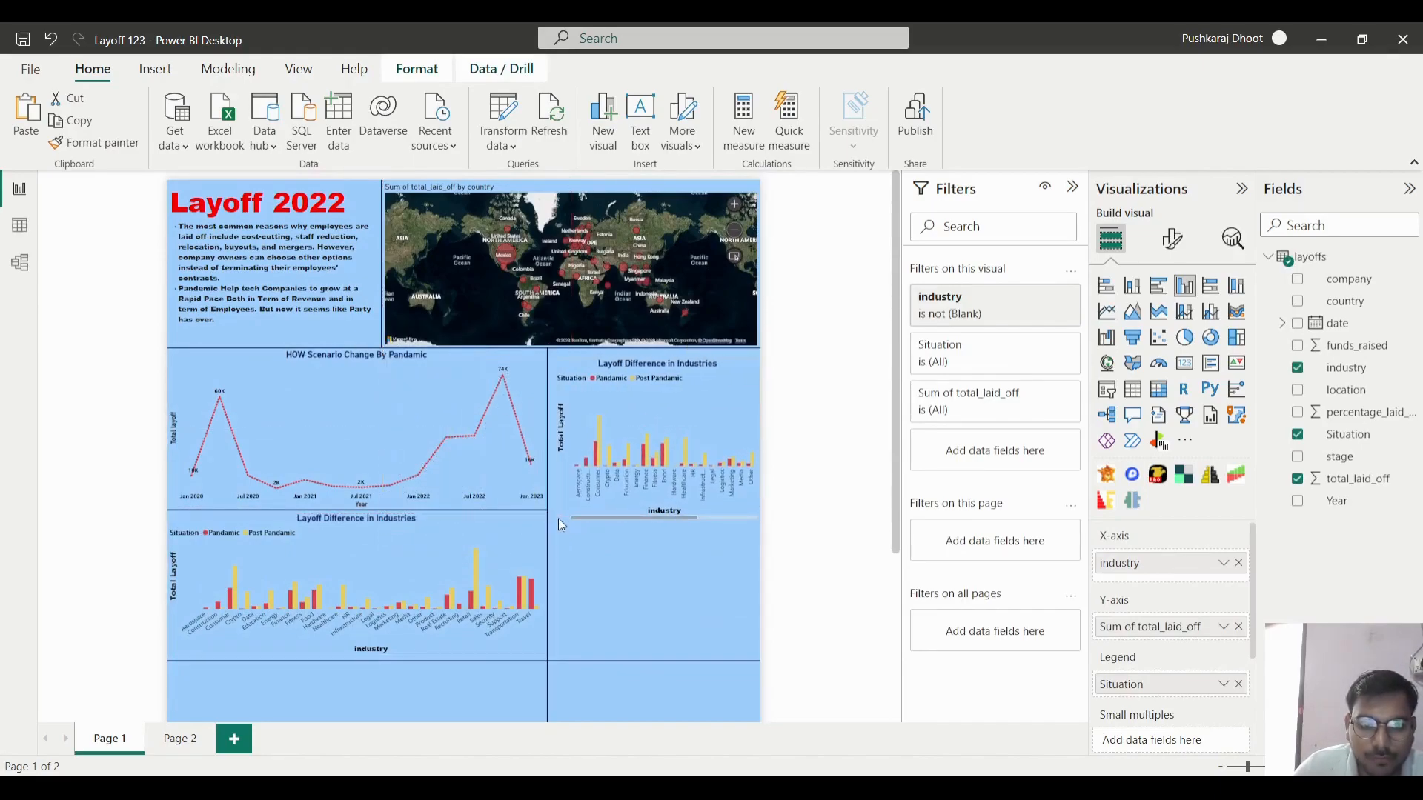
left_click(656, 522)
left_click(658, 513)
left_click_drag(660, 518, 640, 649)
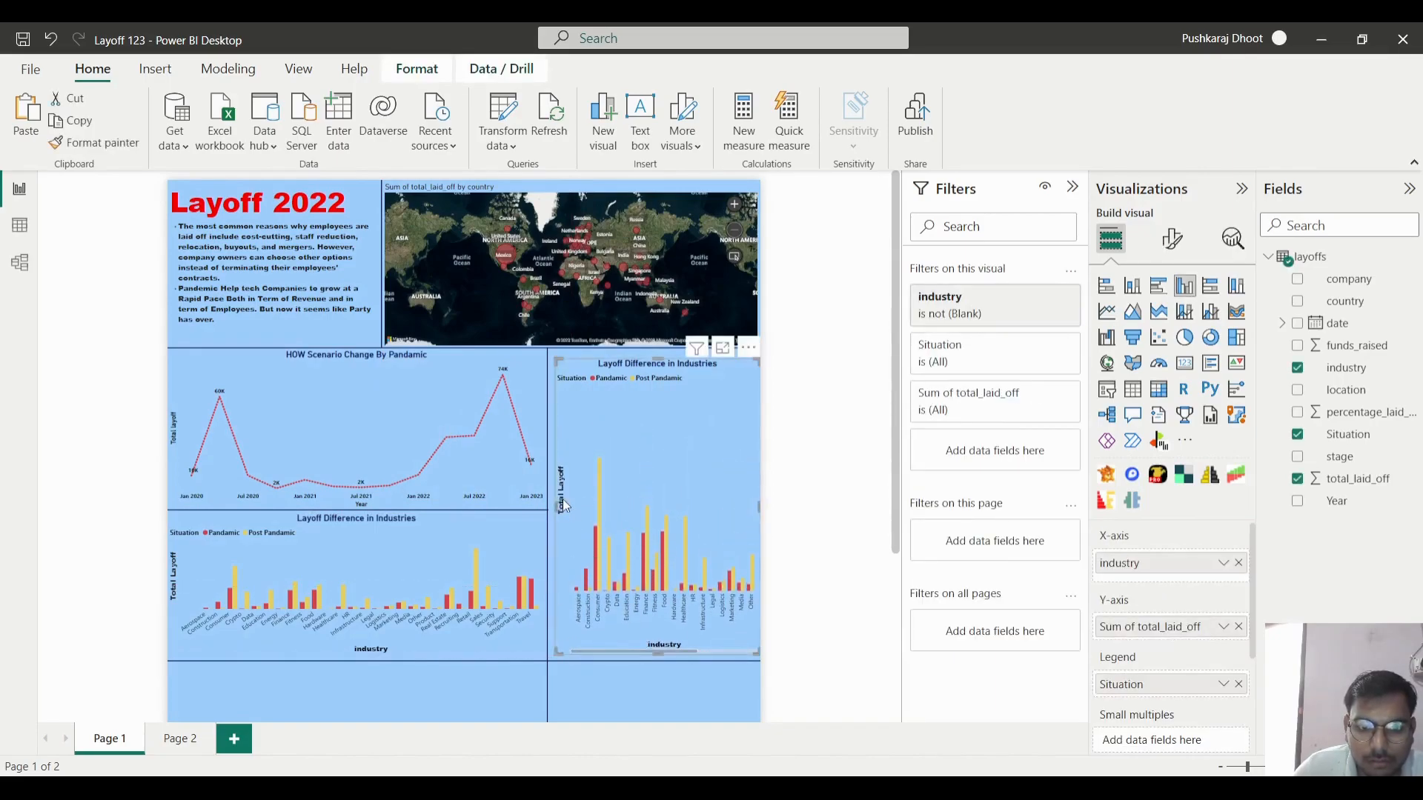
left_click_drag(643, 510, 643, 505)
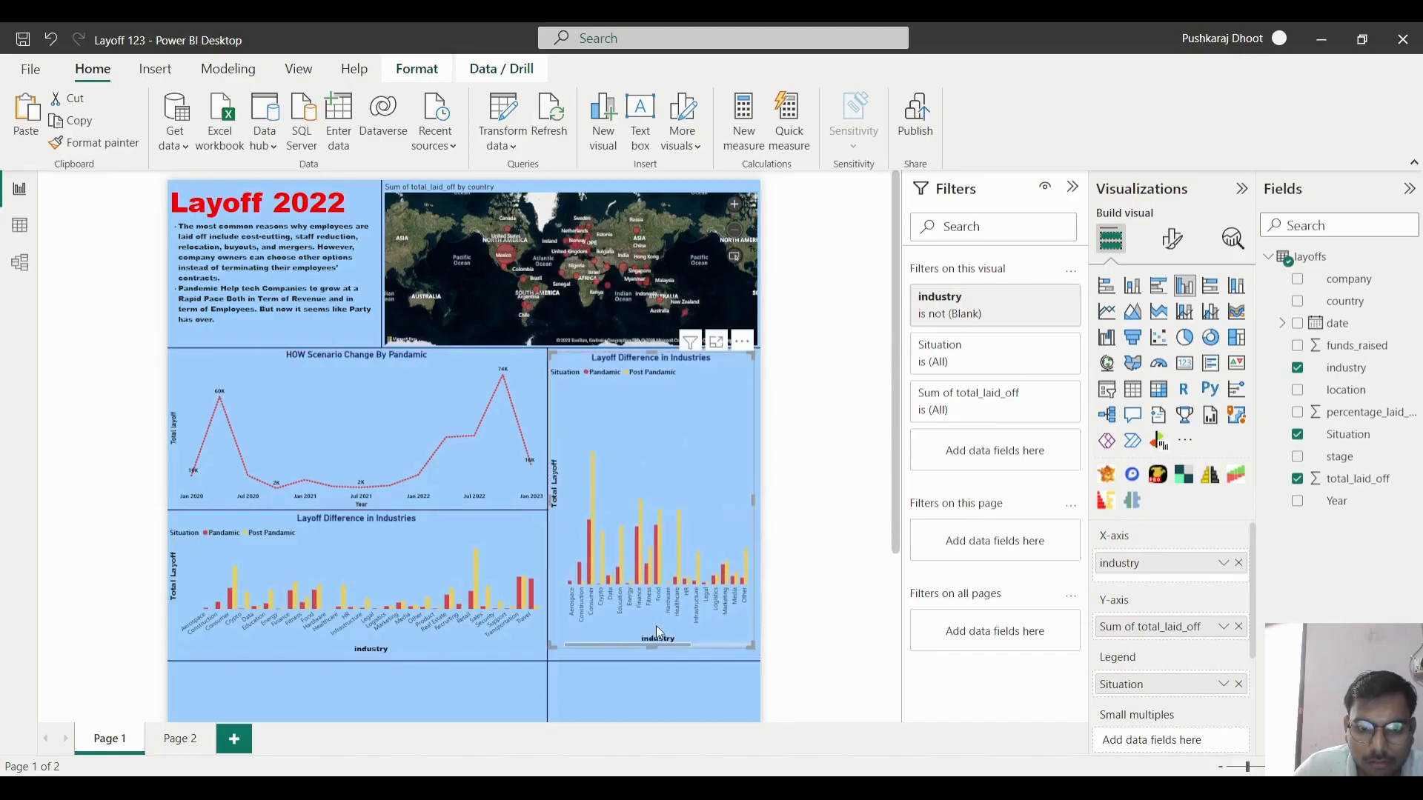
left_click_drag(651, 649, 661, 641)
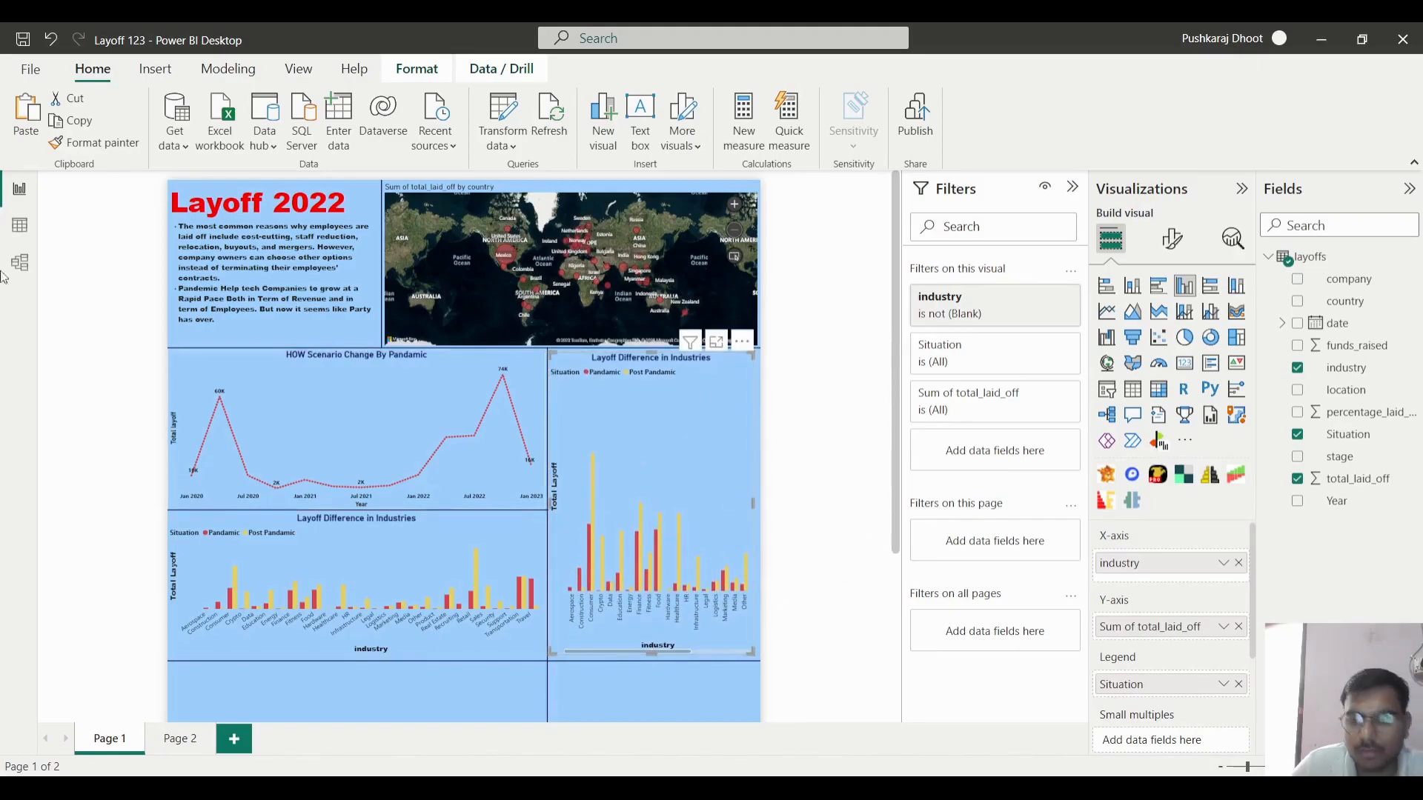
- Convert the duplicated chart to a stacked column chart and remove its industry, total_laid_off and Situation fields
left_click(1132, 286)
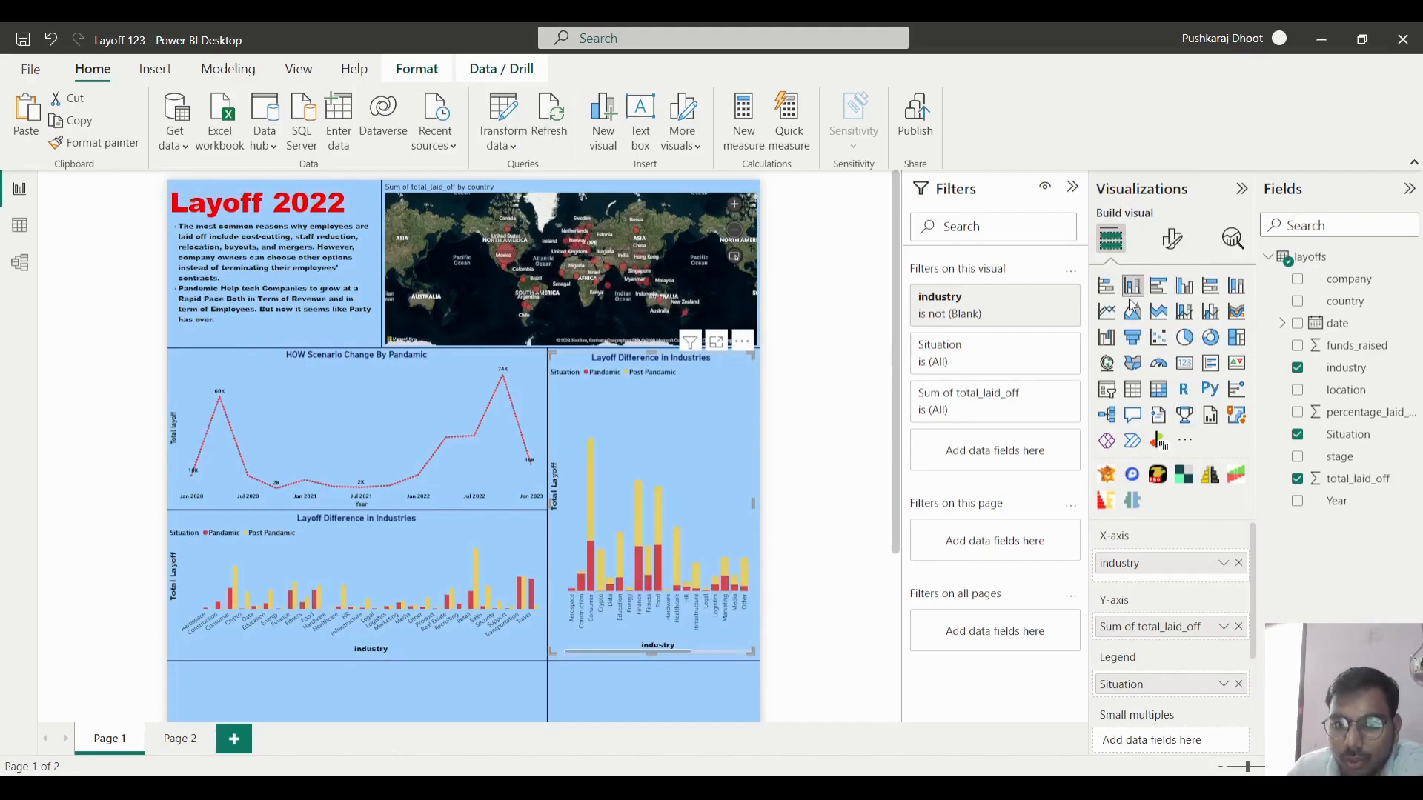
left_click(1239, 626)
left_click(1238, 563)
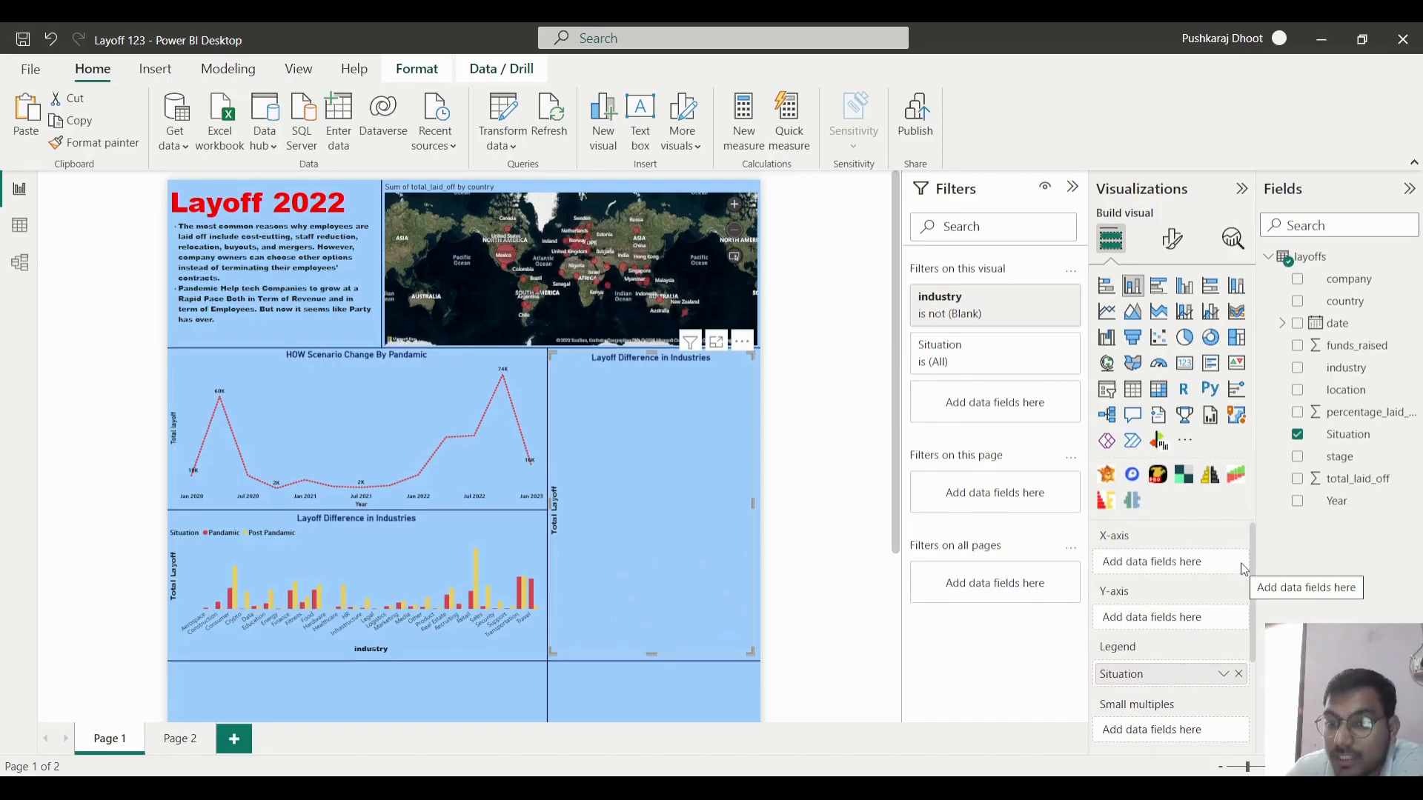
left_click(1240, 674)
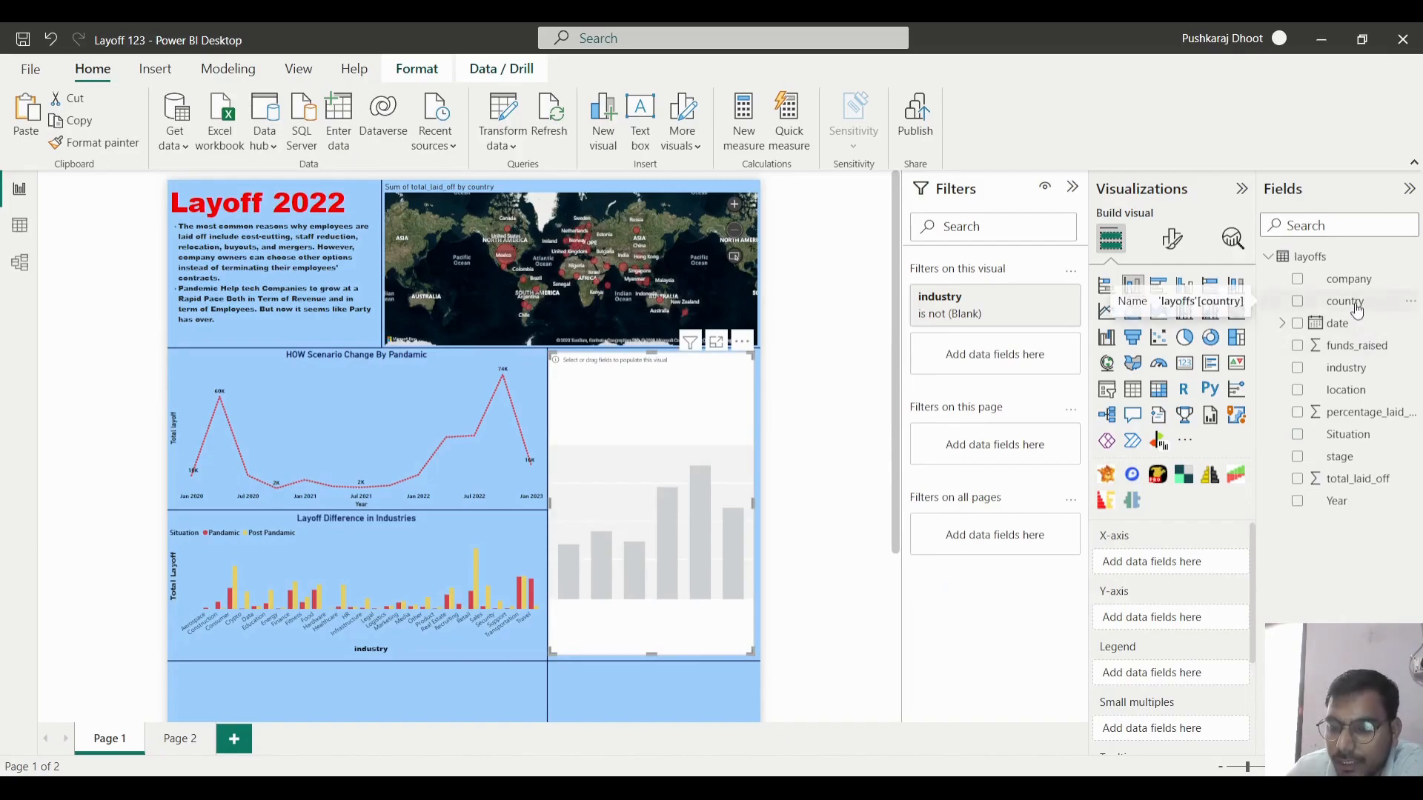
left_click_drag(1355, 305, 1201, 611)
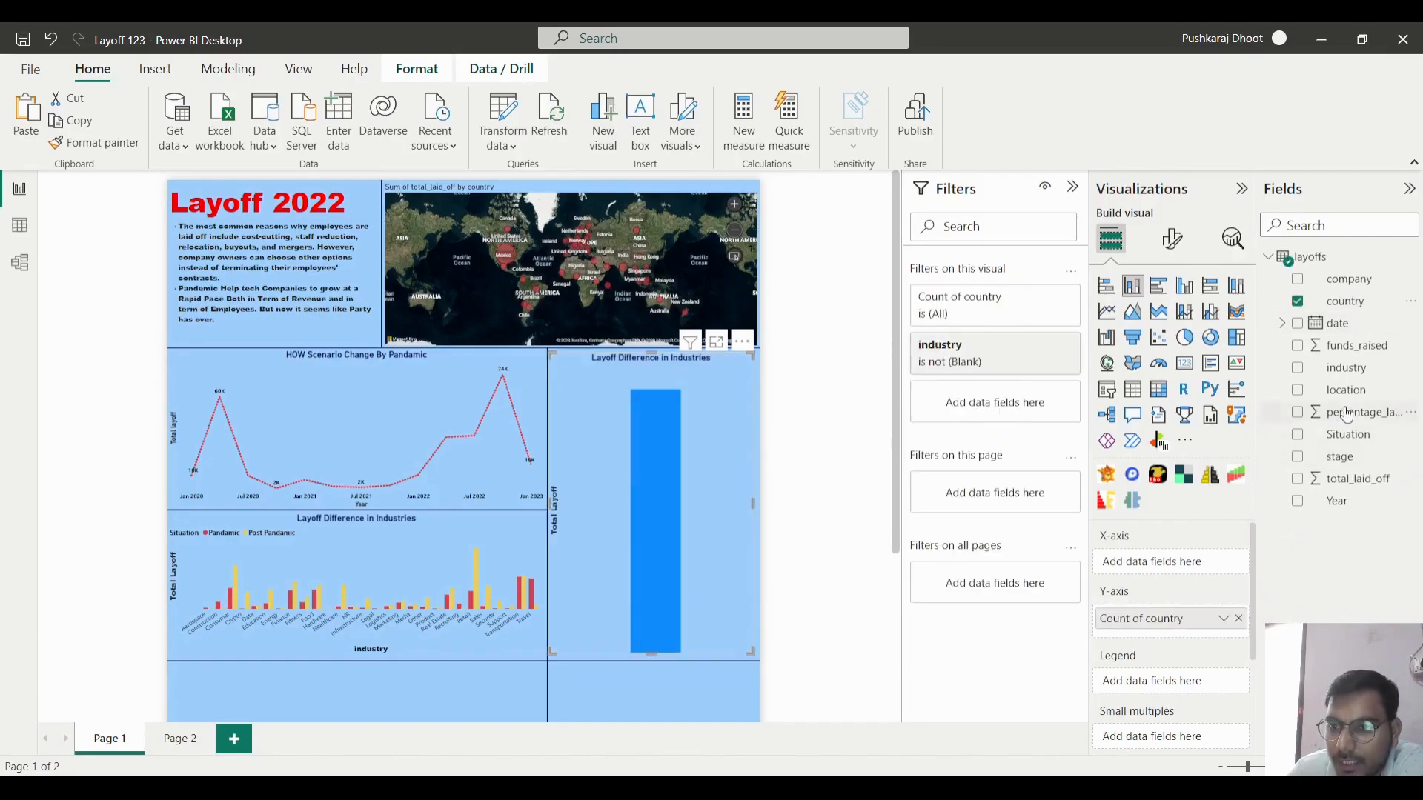
left_click_drag(1356, 479, 1180, 563)
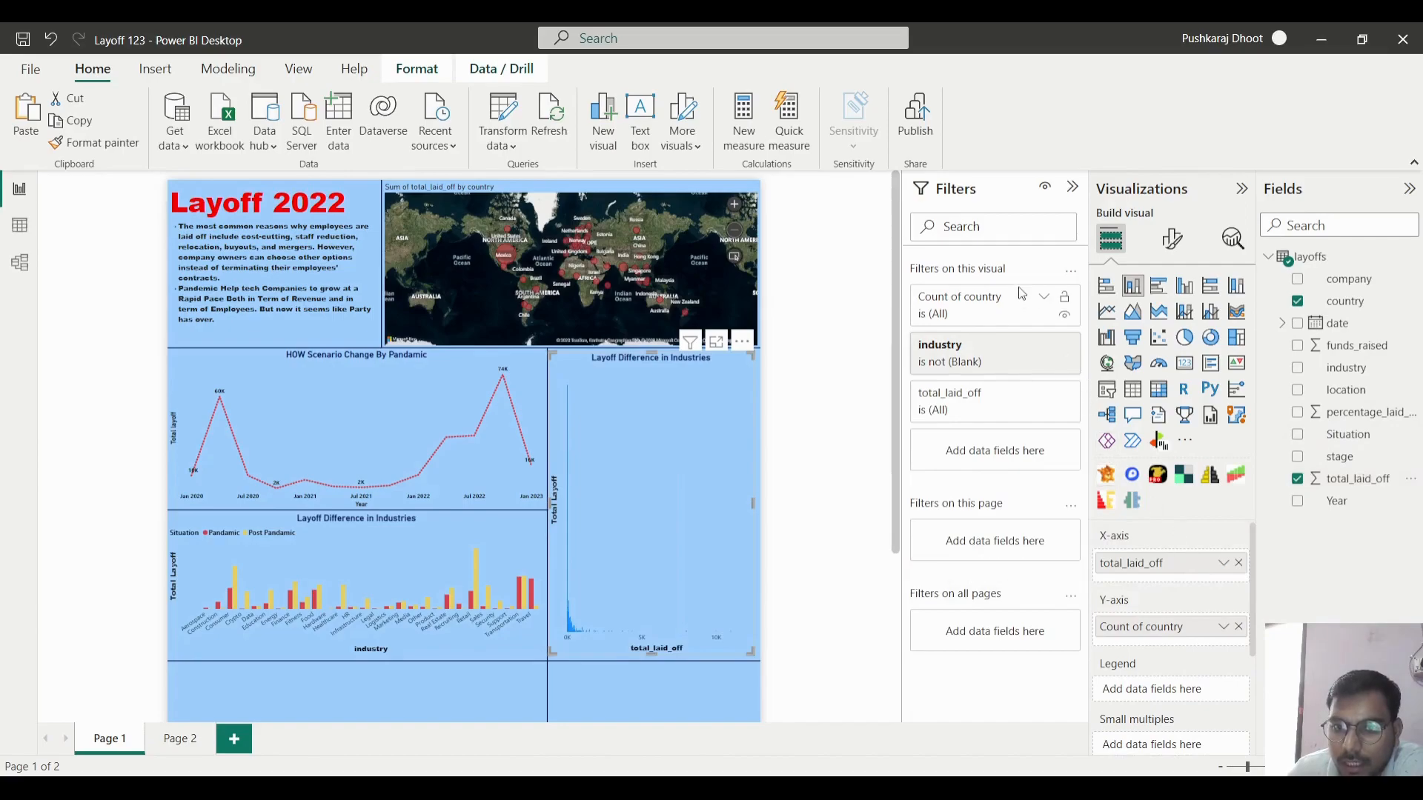
left_click(1045, 299)
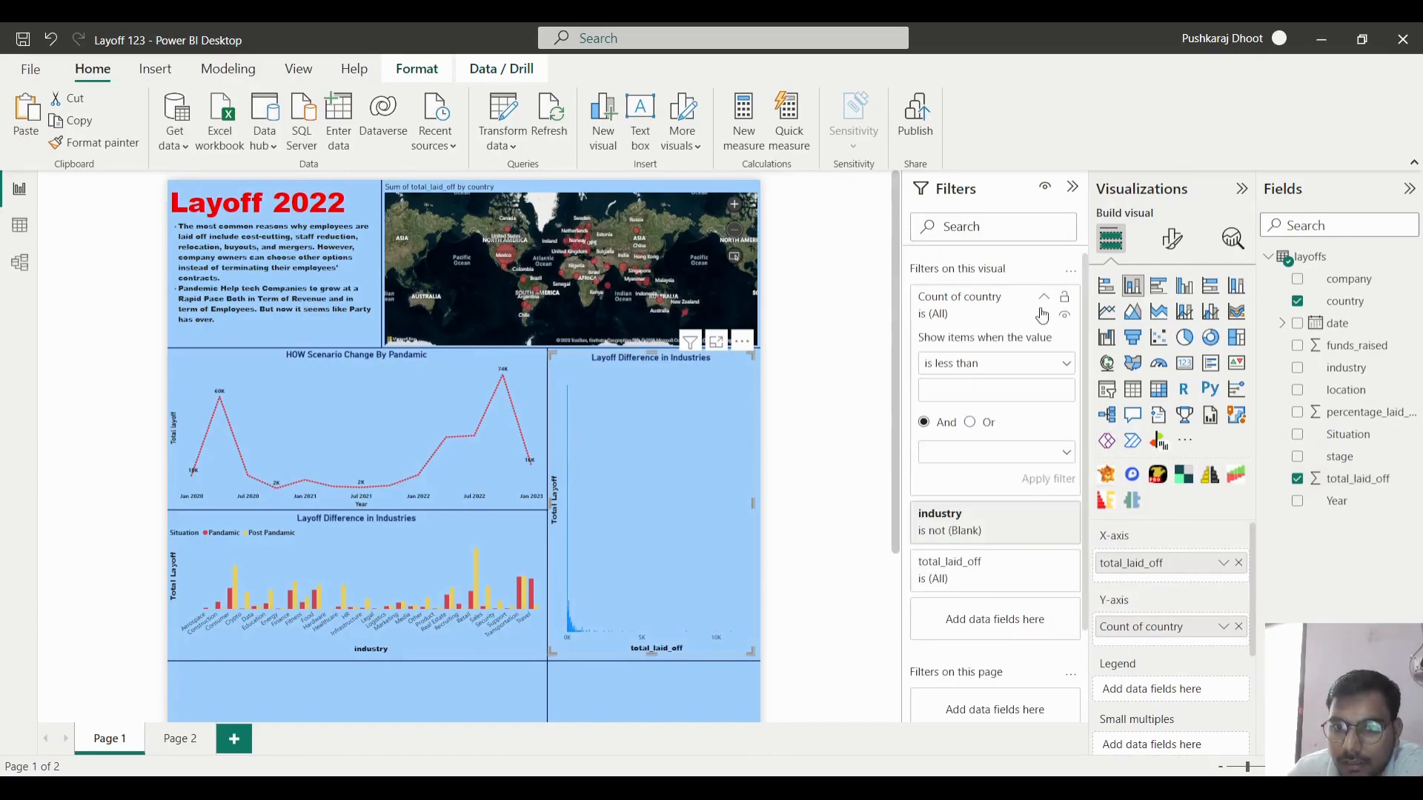
left_click(1044, 298)
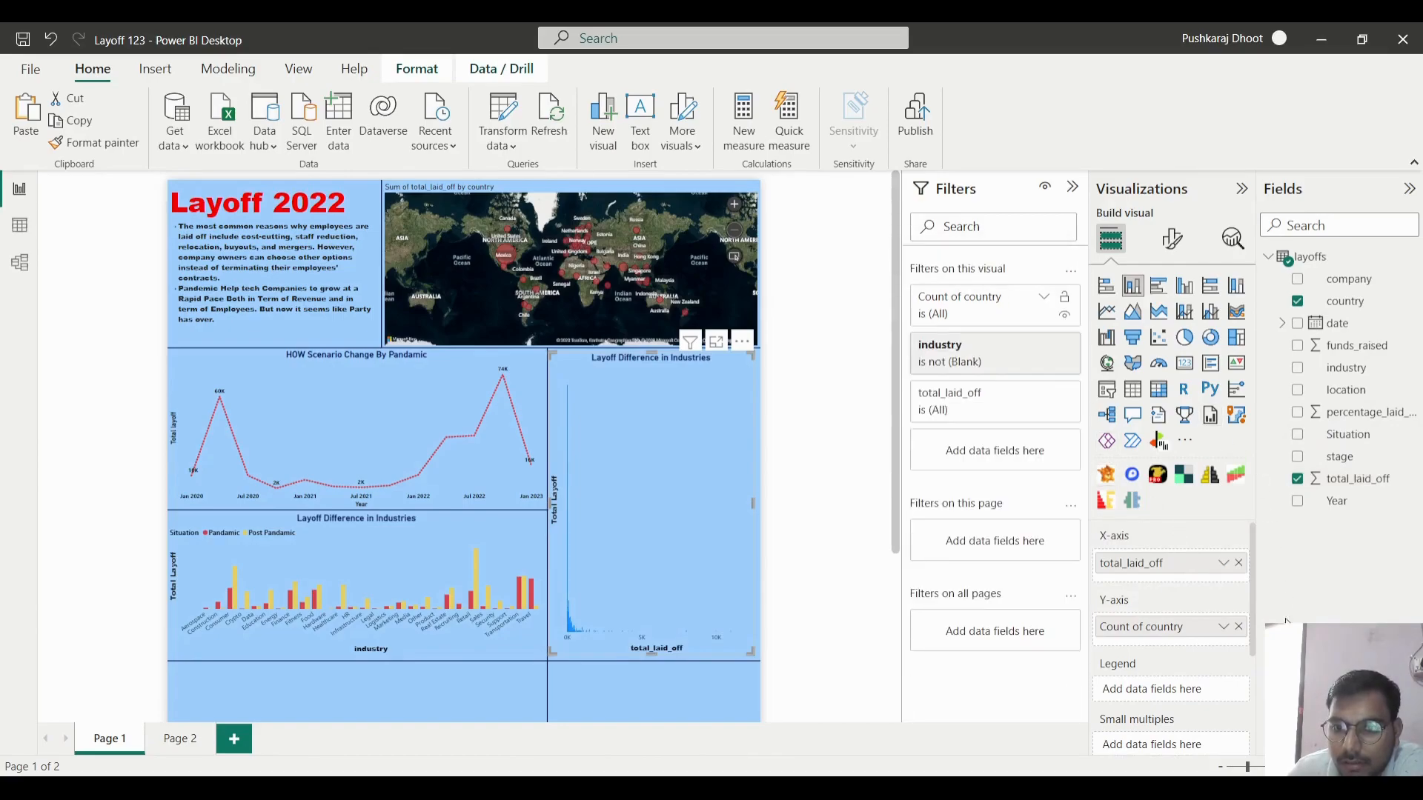
left_click(1238, 627)
left_click(1238, 563)
- Plot the sum of total_laid_off by country in the duplicated chart and convert it to a clustered bar chart
left_click_drag(1345, 301, 1171, 560)
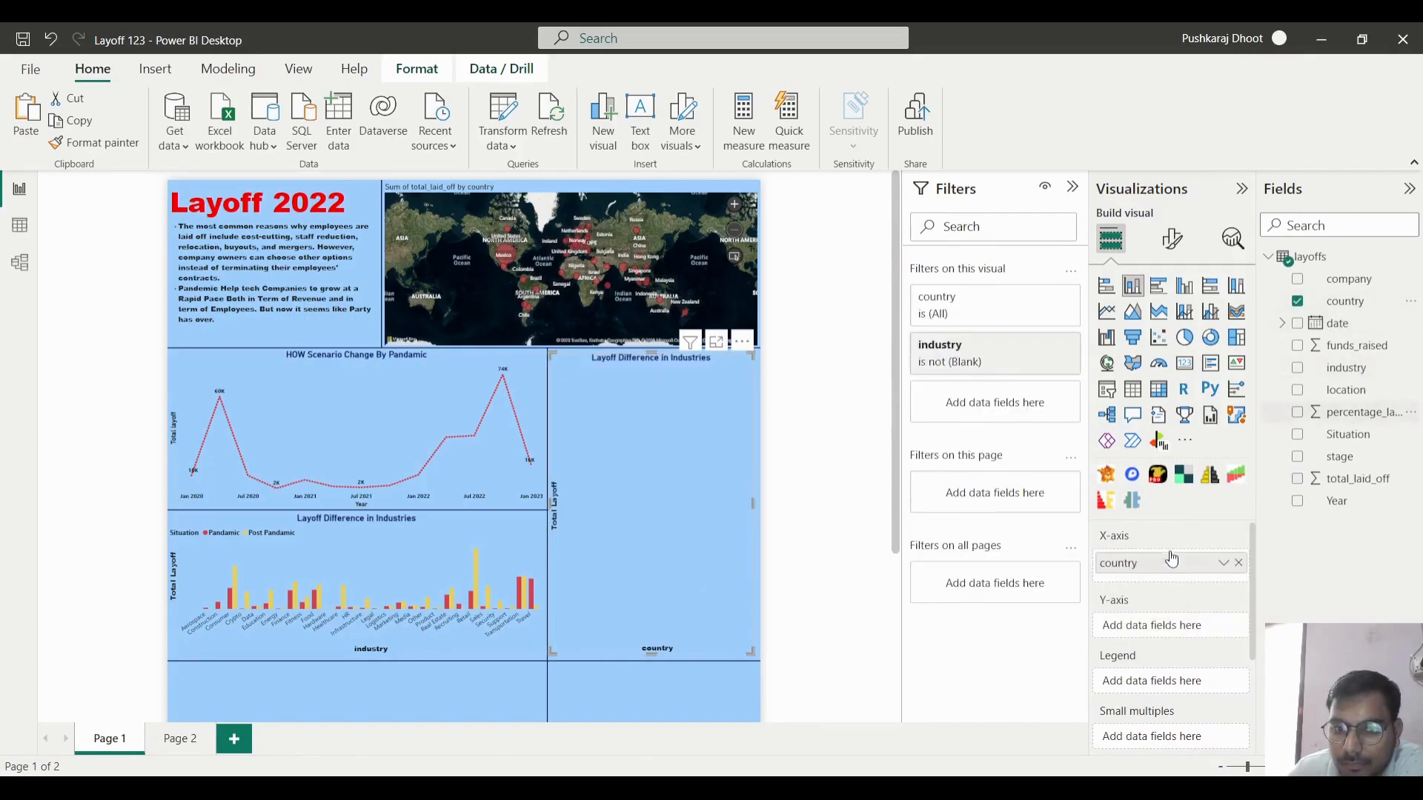
left_click_drag(1343, 481, 1185, 630)
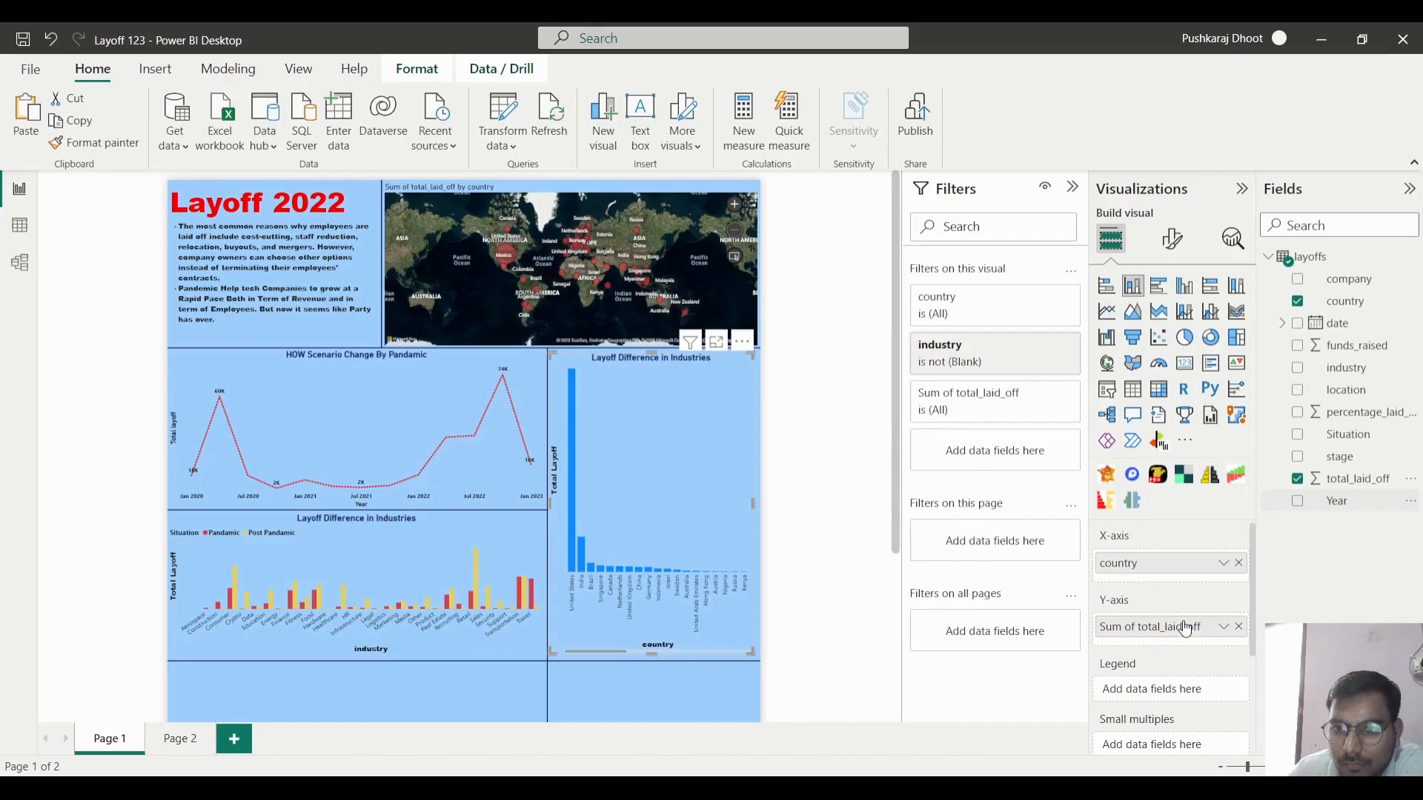
left_click(1159, 288)
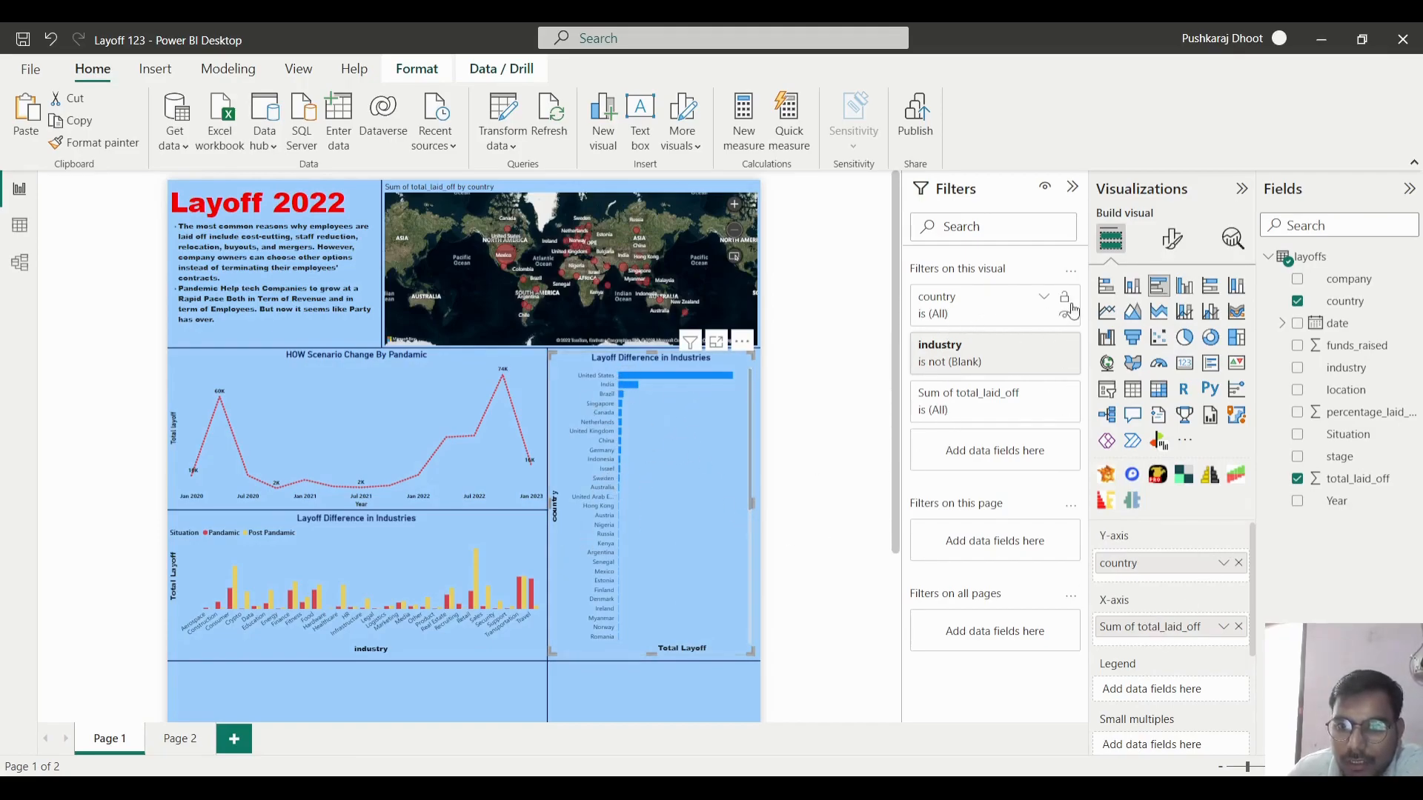
- Filter the bar chart's country field with Top N to the top 15 by sum of total_laid_off
left_click(1045, 300)
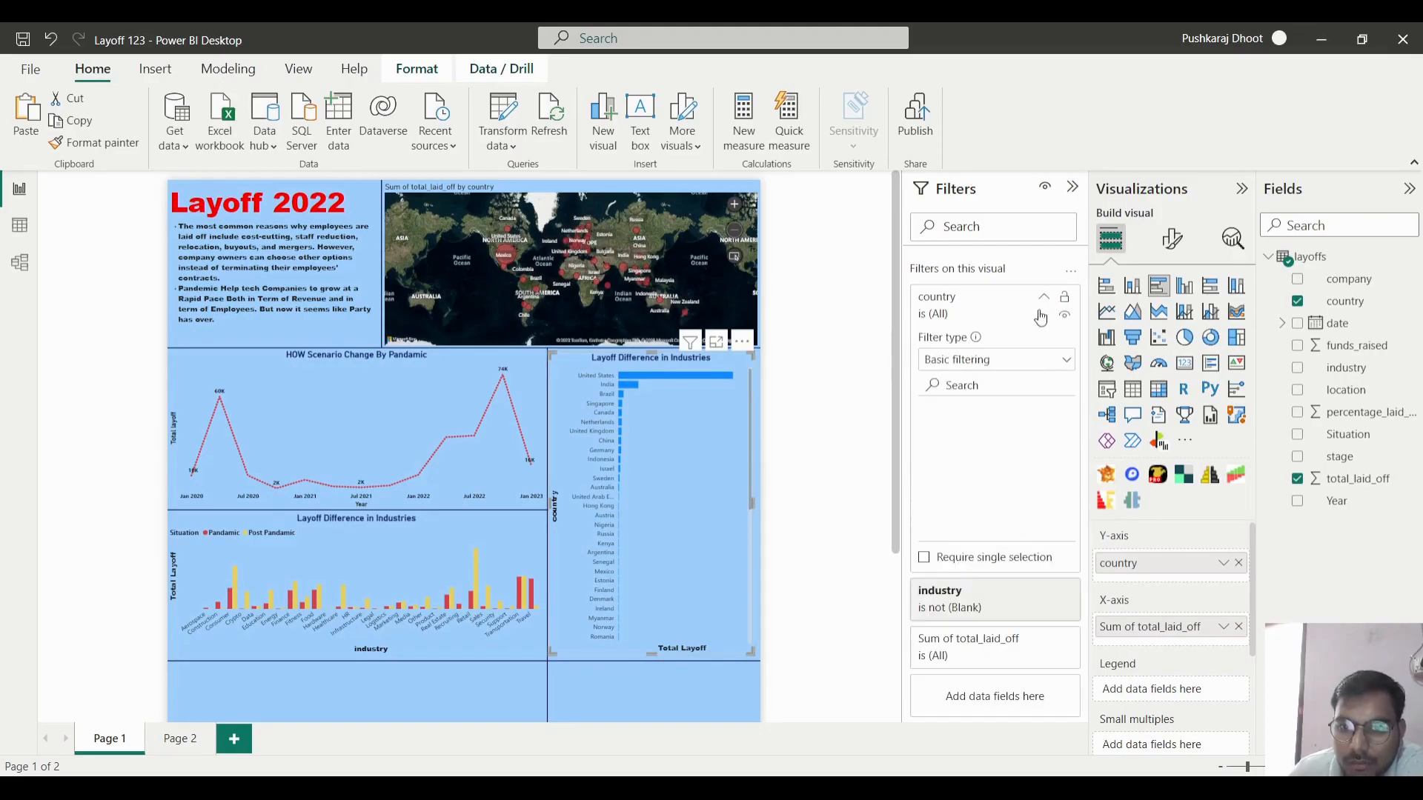
left_click(996, 360)
left_click(956, 429)
left_click(1025, 408)
type("15")
left_click_drag(1380, 480, 1046, 462)
left_click(1046, 485)
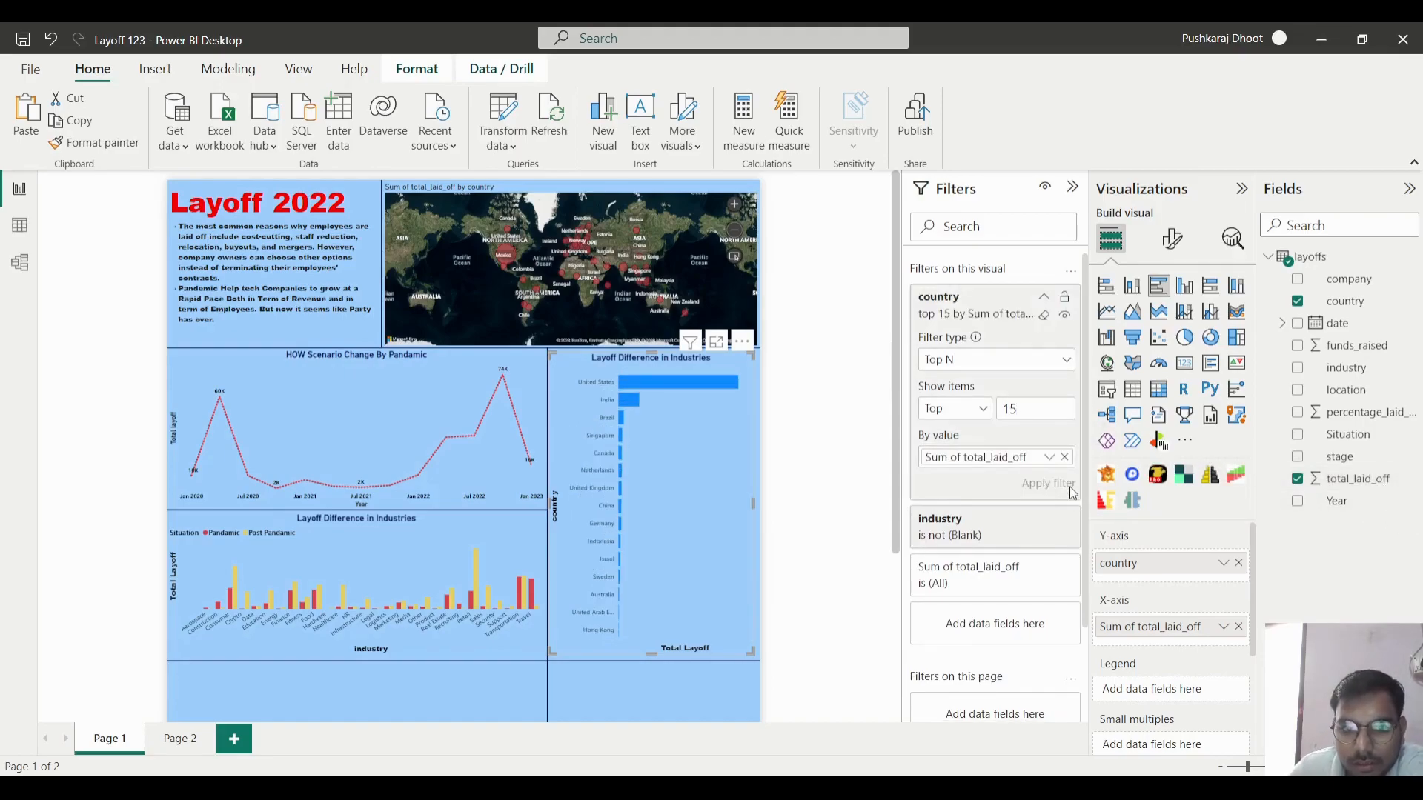
scroll(640, 600, "down", 3)
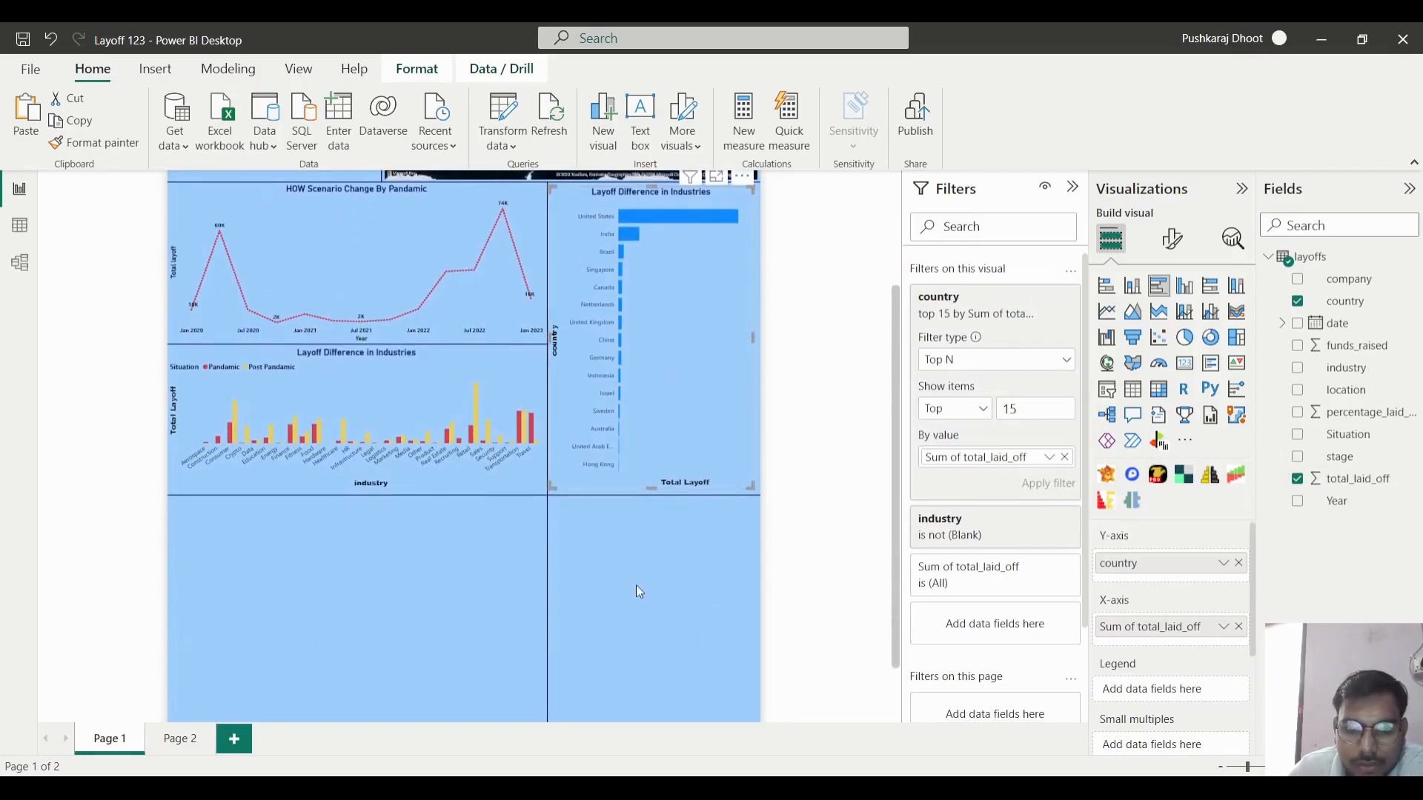
scroll(639, 591, "up", 3)
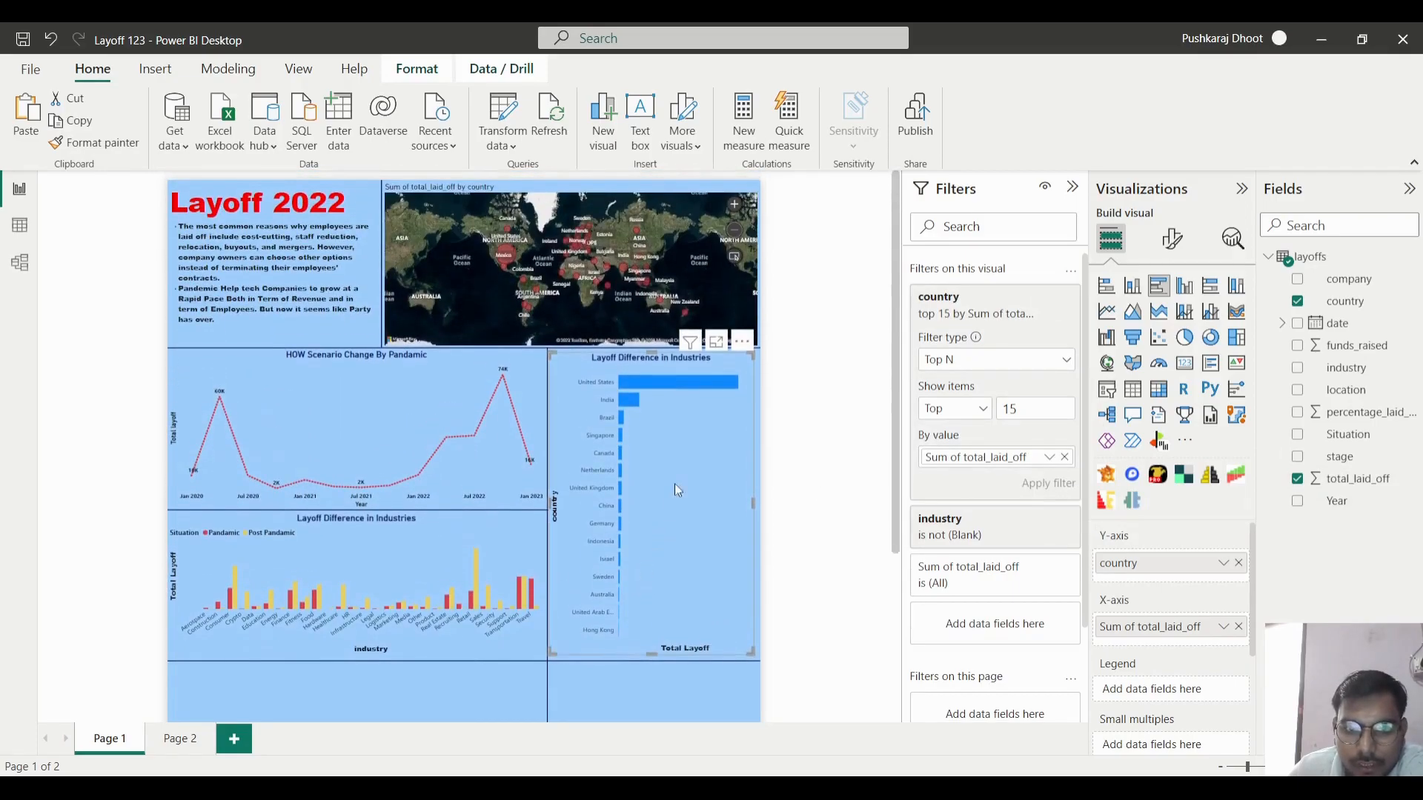
- Add Year as a filter on the country bar chart and limit it to 2022
left_click(1183, 254)
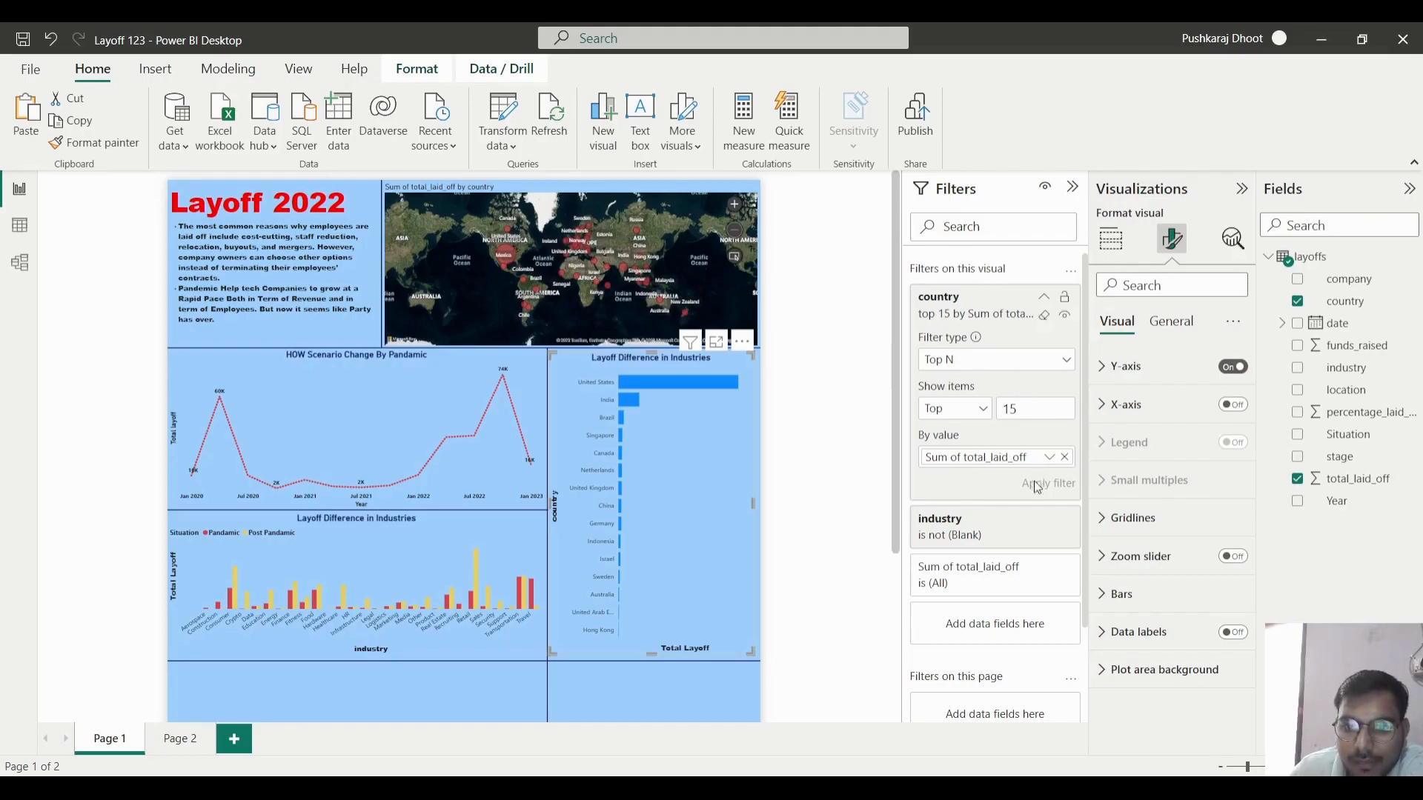
scroll(1032, 493, "down", 2)
left_click_drag(1350, 506, 1025, 512)
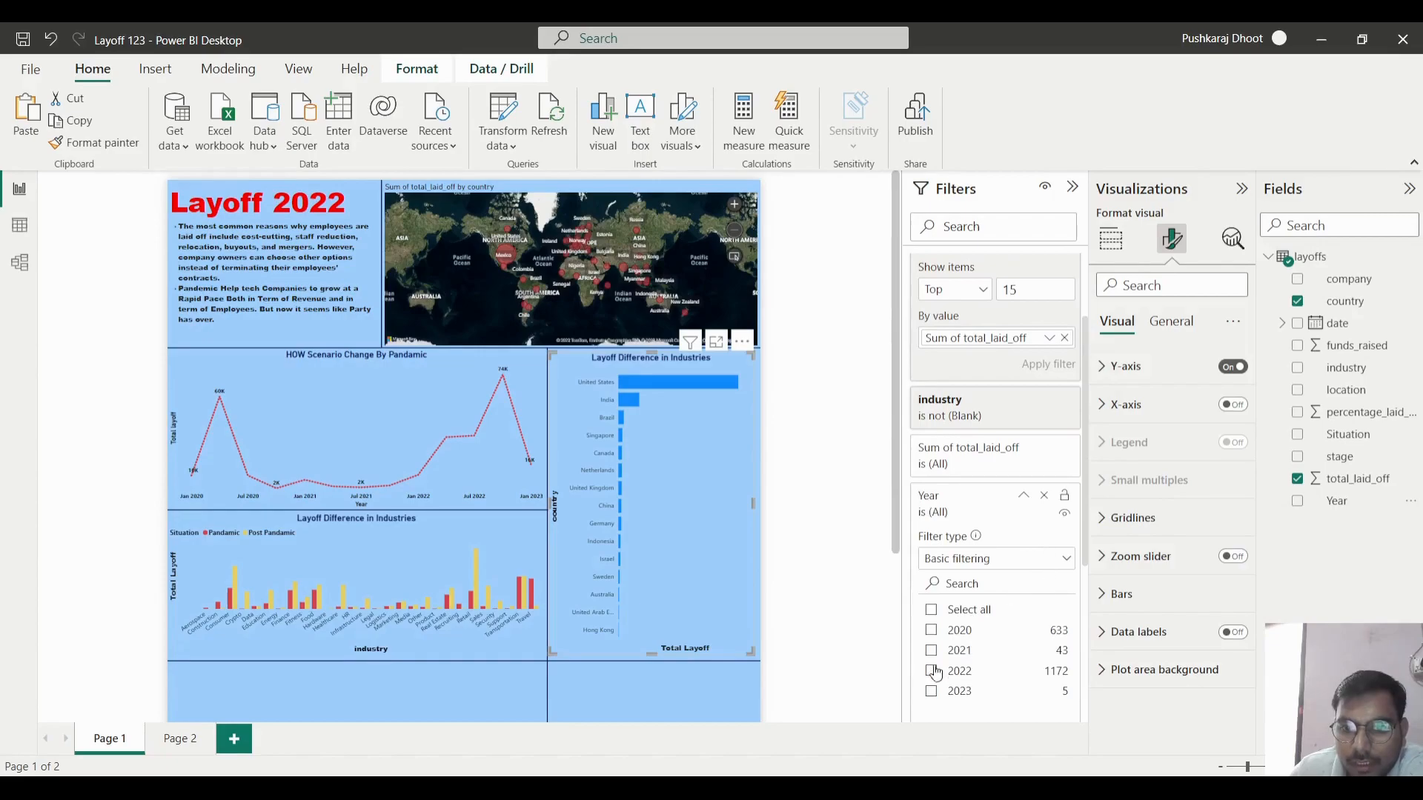
left_click(940, 671)
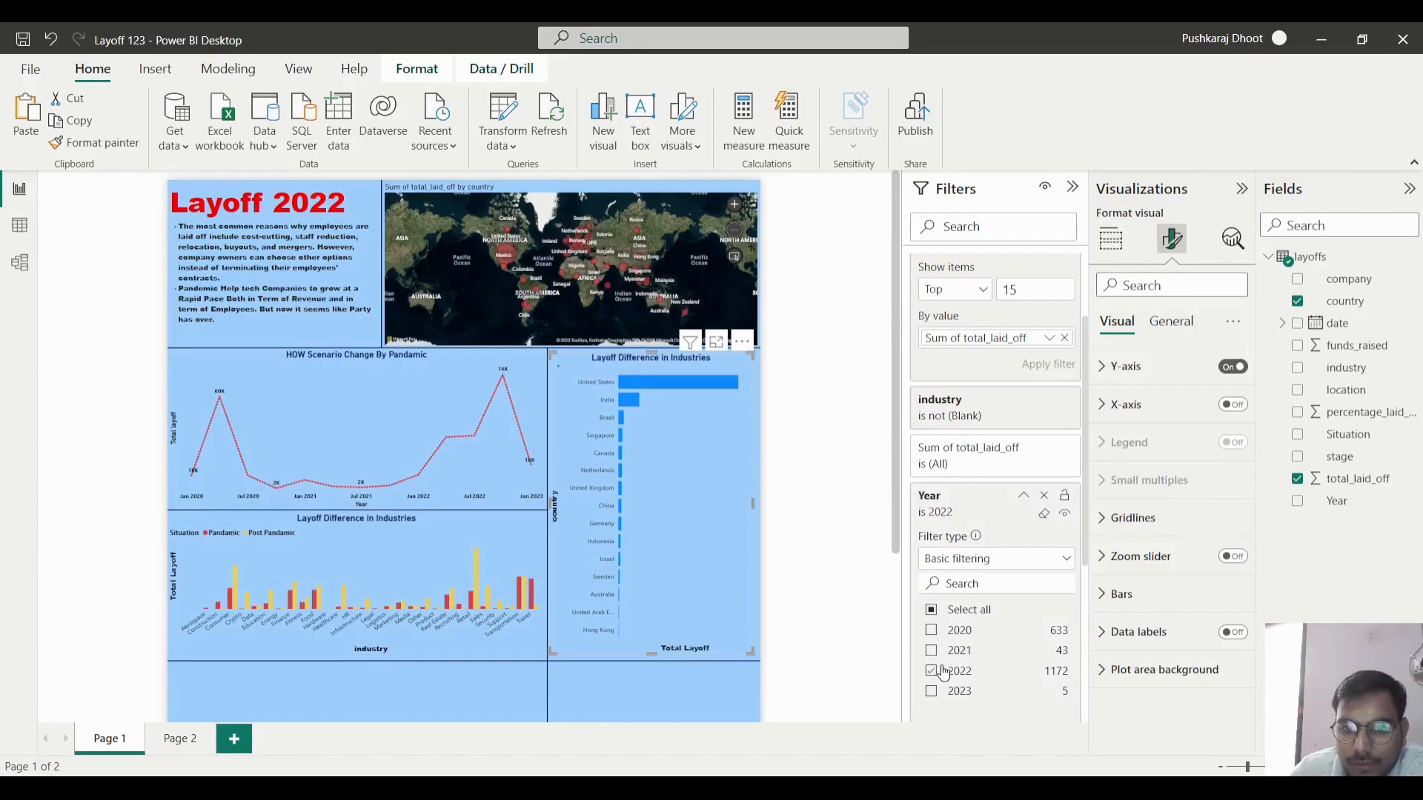
left_click(845, 617)
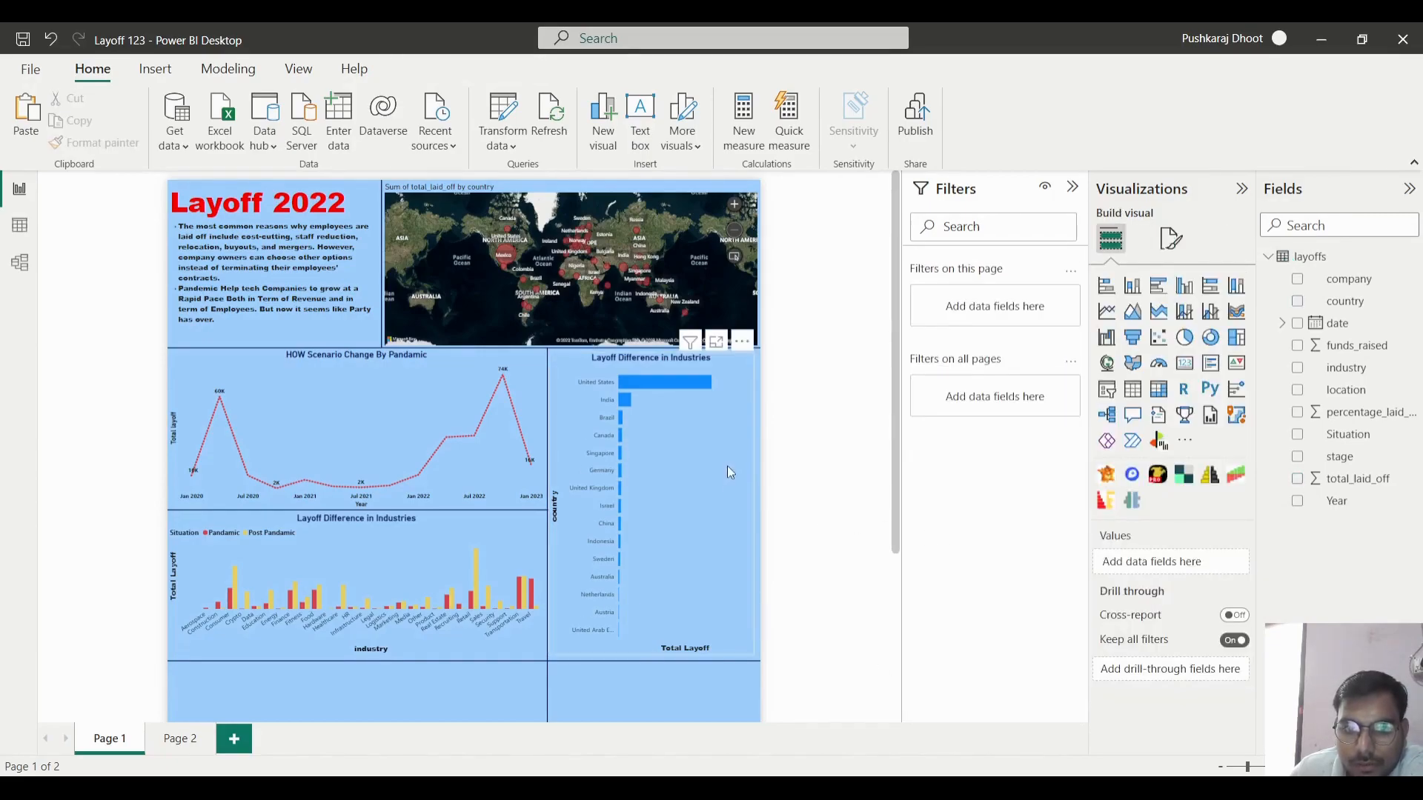
- Enlarge the country bar chart slightly so it fills its cell up to the surrounding divider lines and page edge
mouse_move(695, 388)
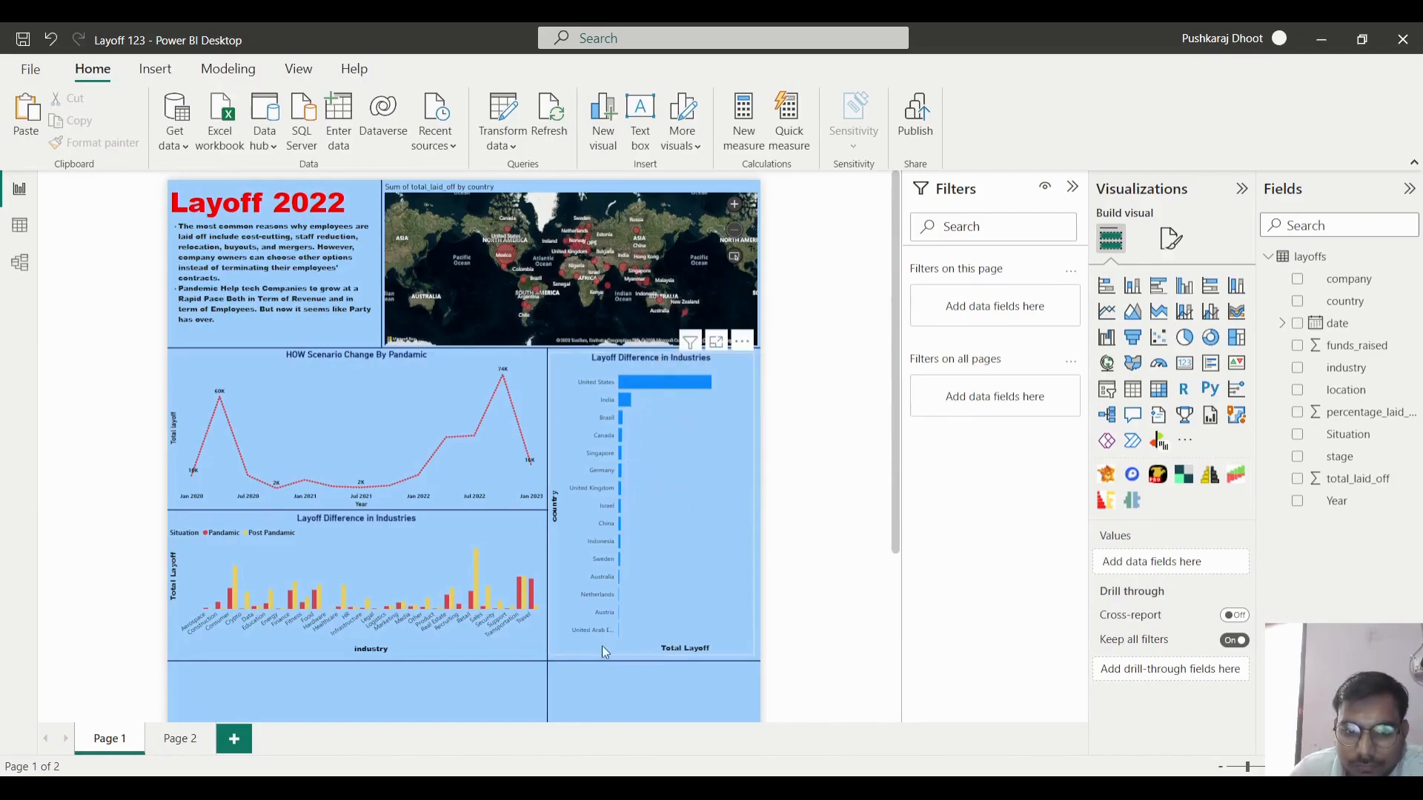
left_click(748, 651)
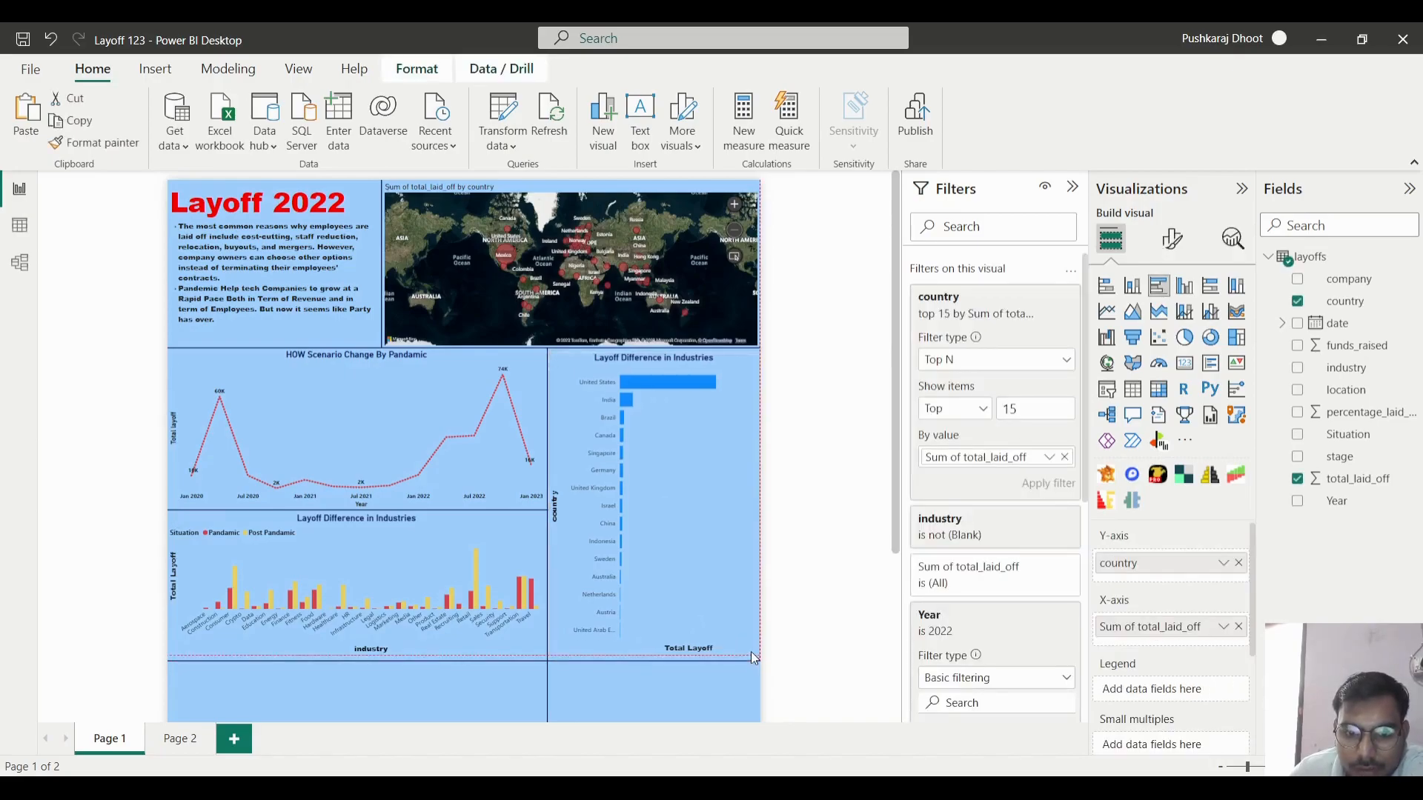
left_click_drag(750, 652, 750, 657)
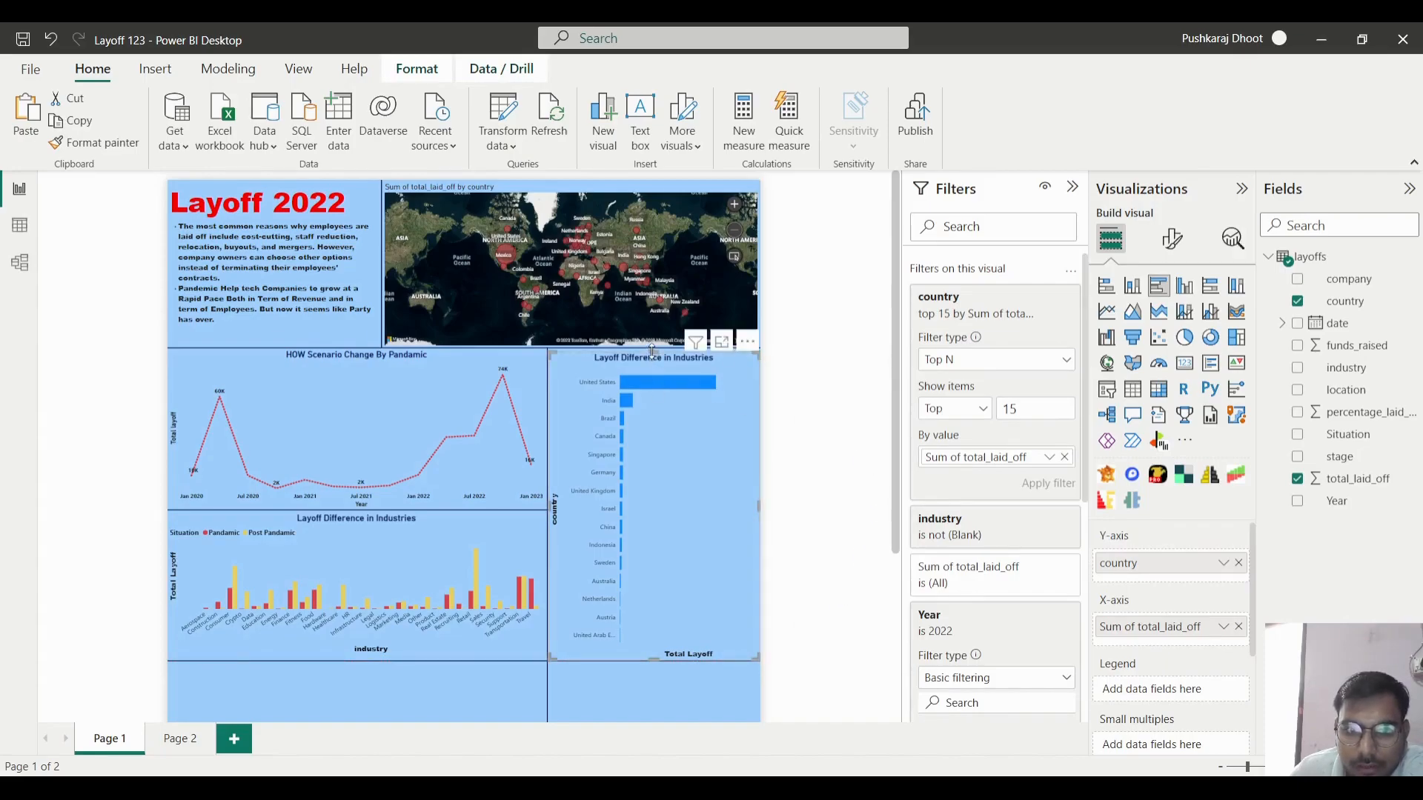
left_click_drag(651, 350, 652, 346)
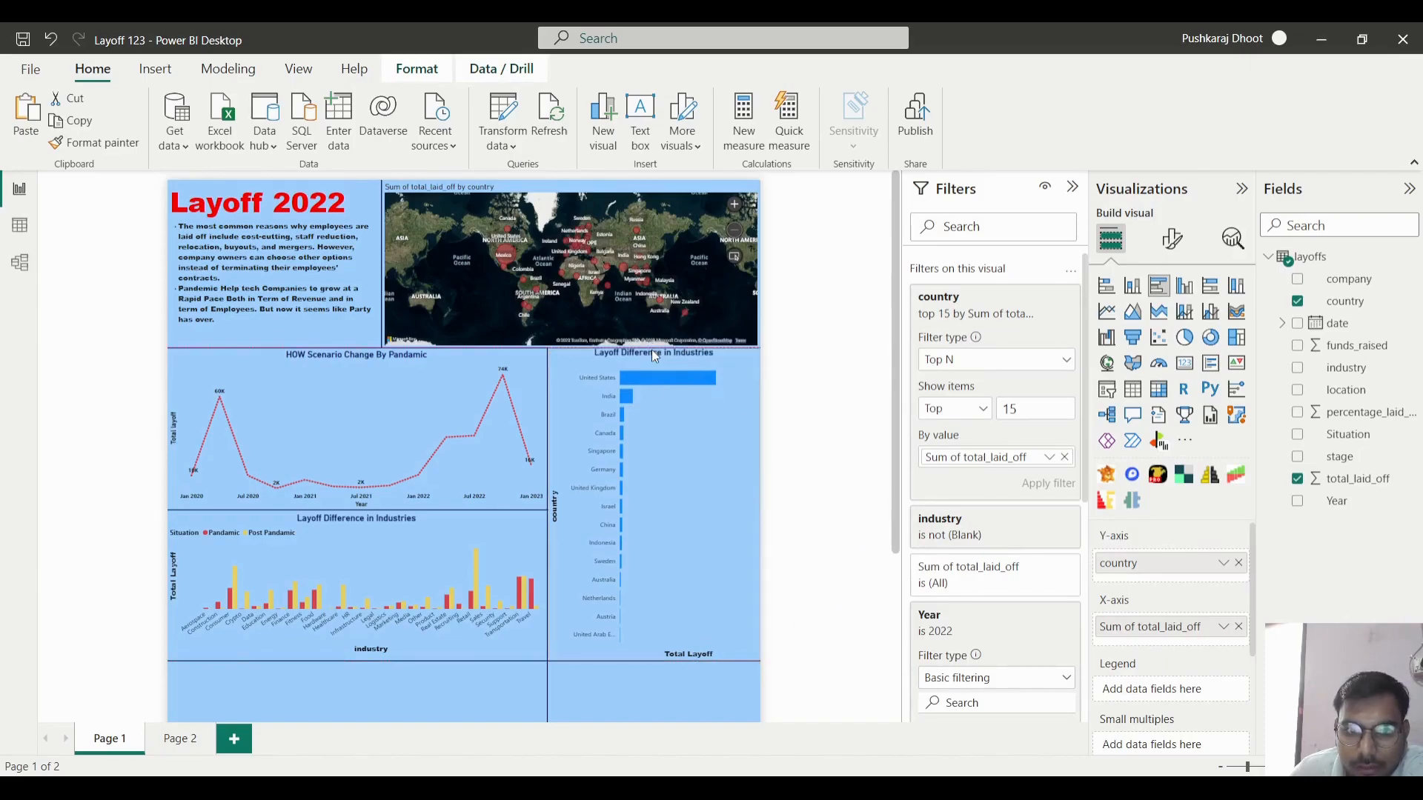
- Change the default color of the country chart's bars to the red theme color
left_click(1167, 254)
left_click(1133, 602)
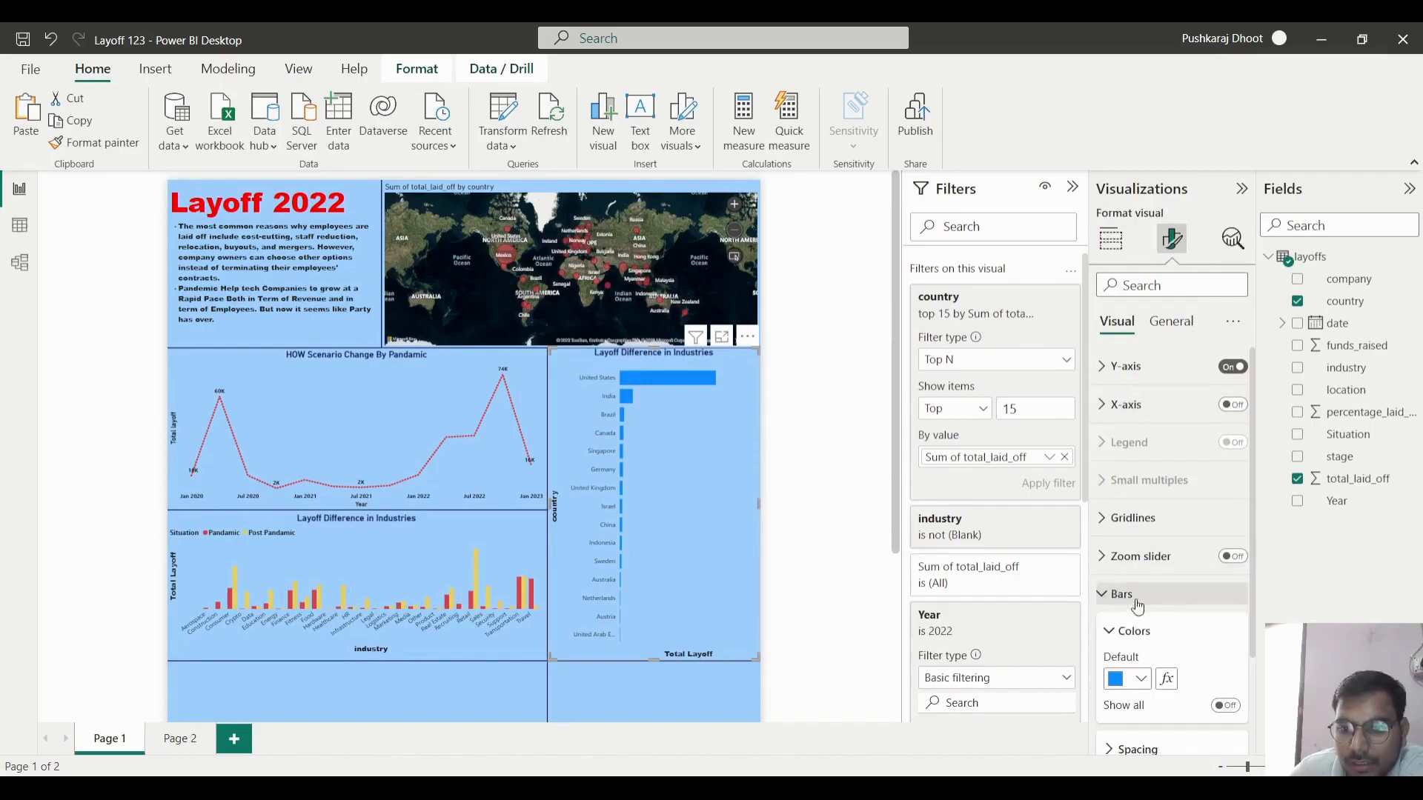
left_click(1122, 679)
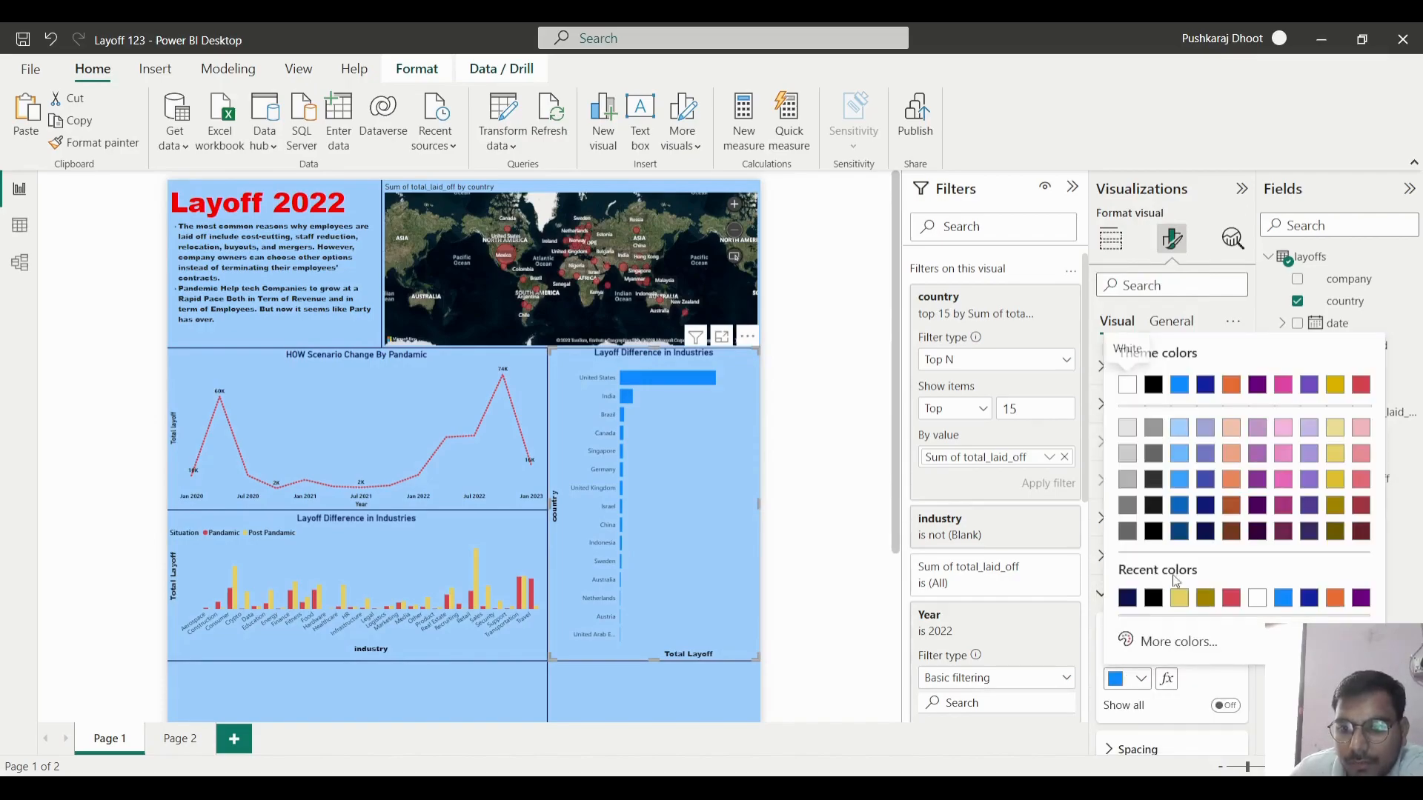
left_click(1360, 386)
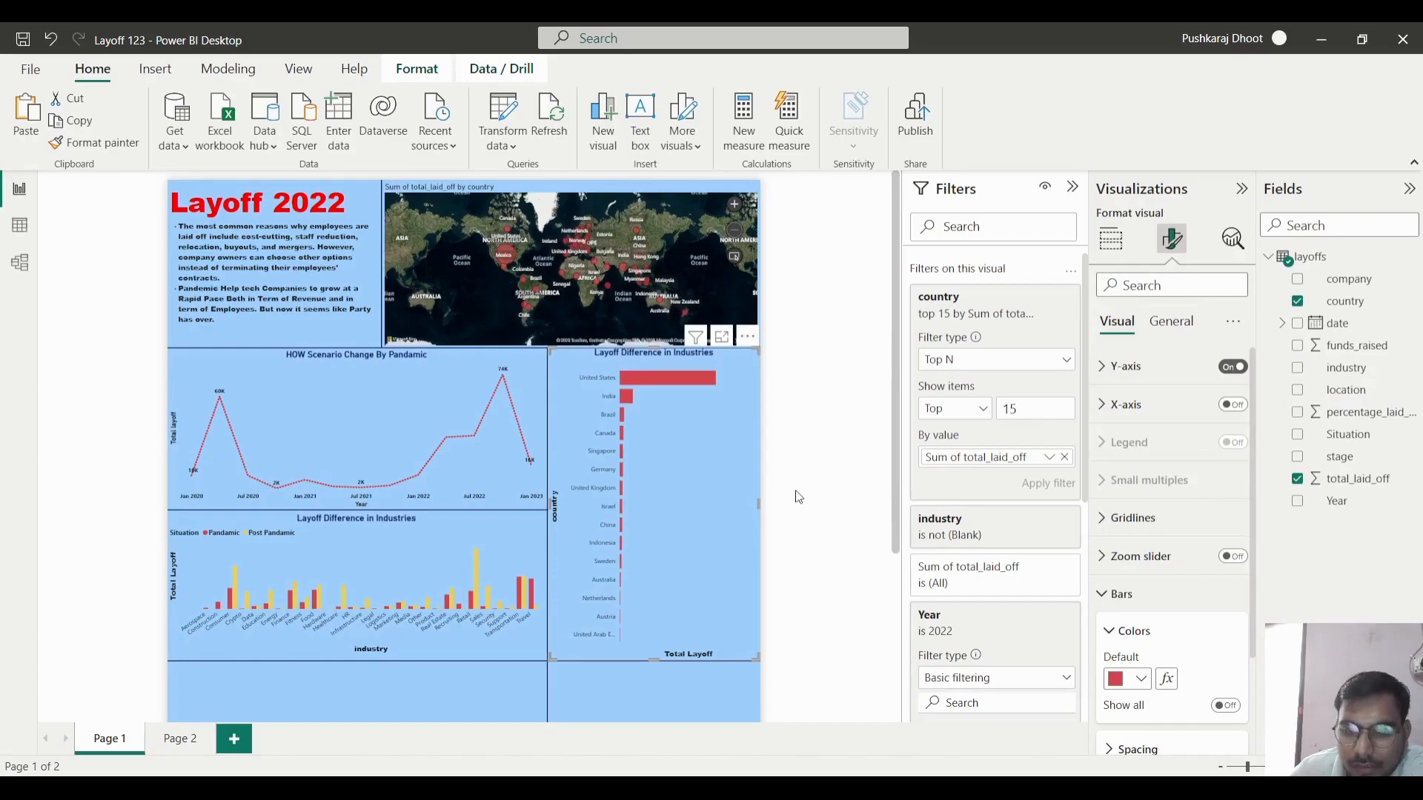
left_click(1120, 594)
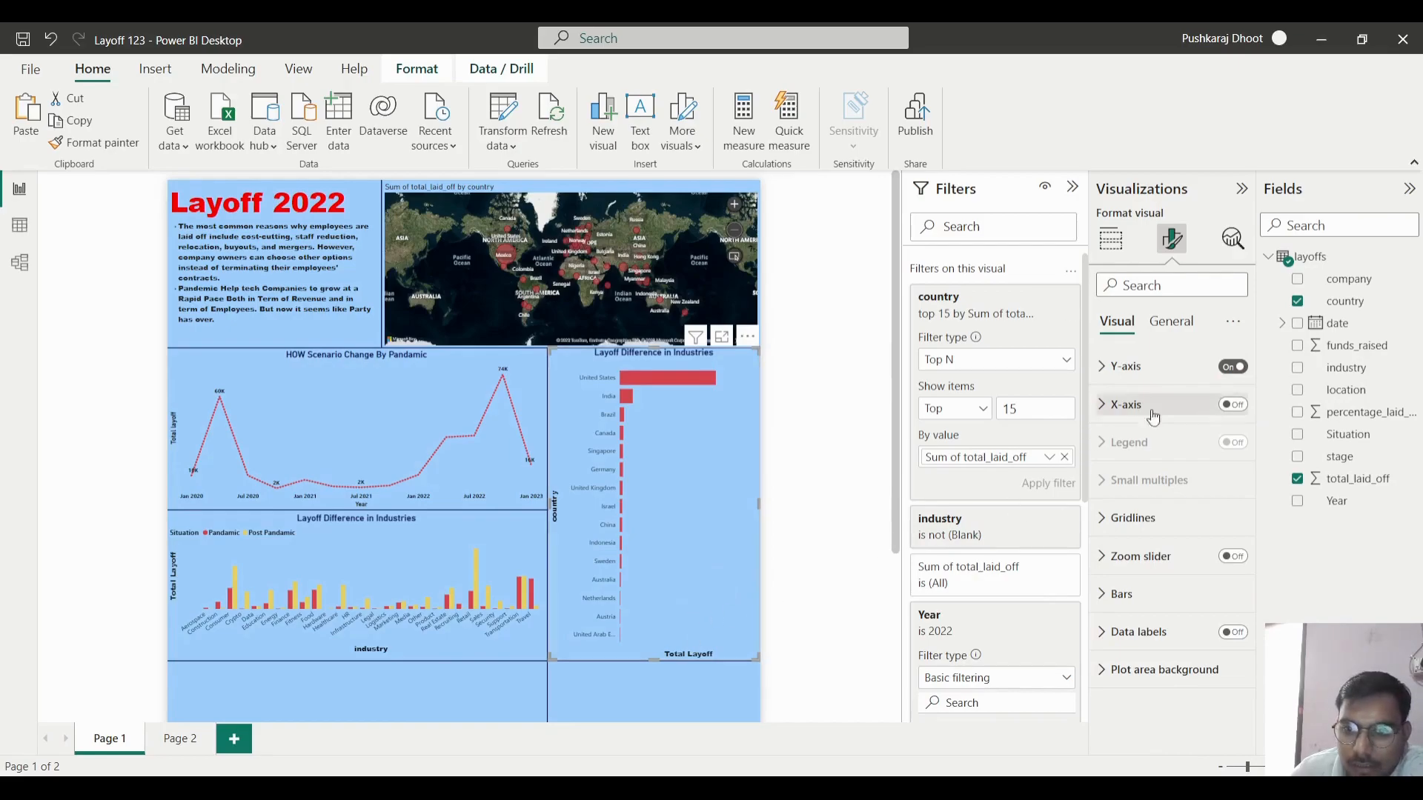
- Turn on data labels for the country bar chart, keeping their position on Auto, and set their display units to None
left_click(1232, 406)
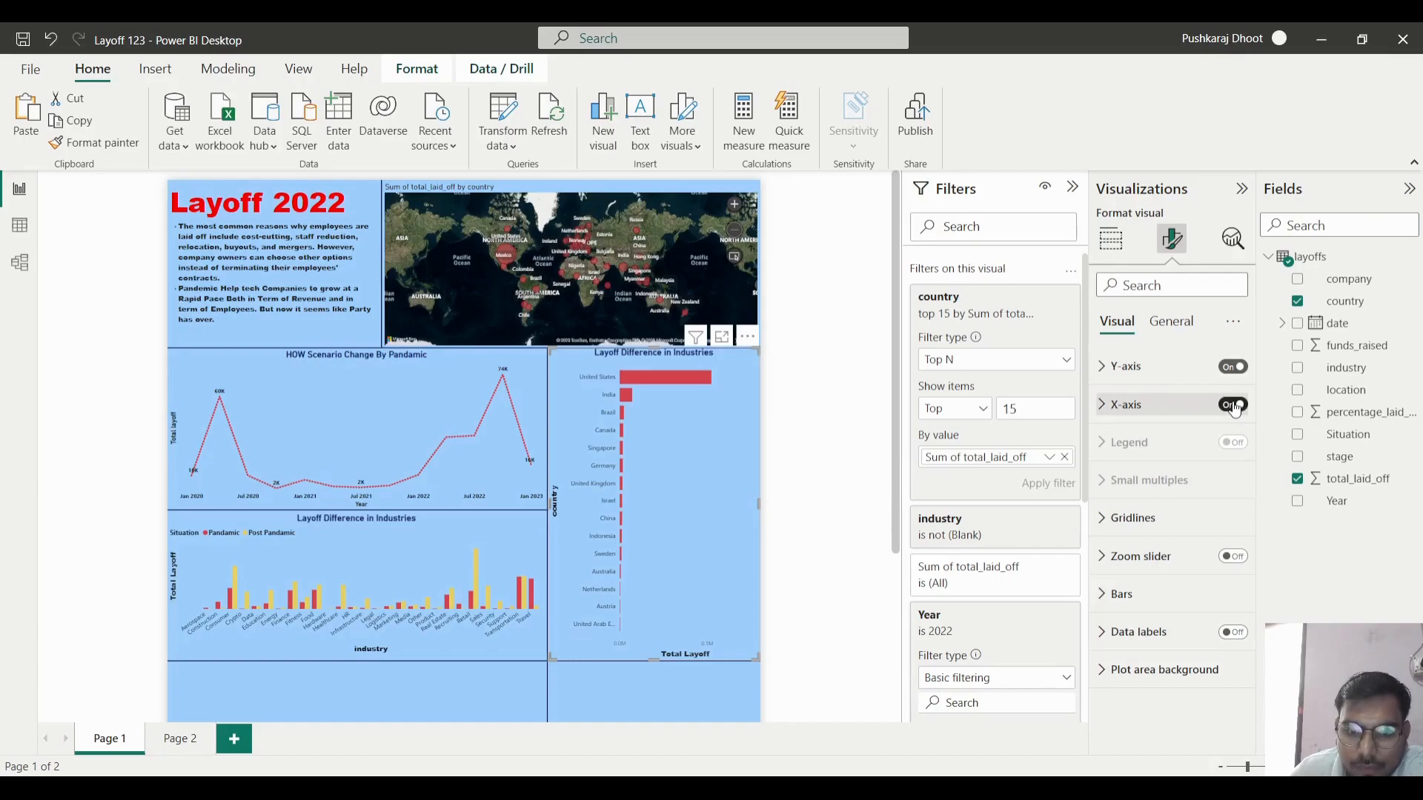
left_click(1232, 405)
left_click(1230, 633)
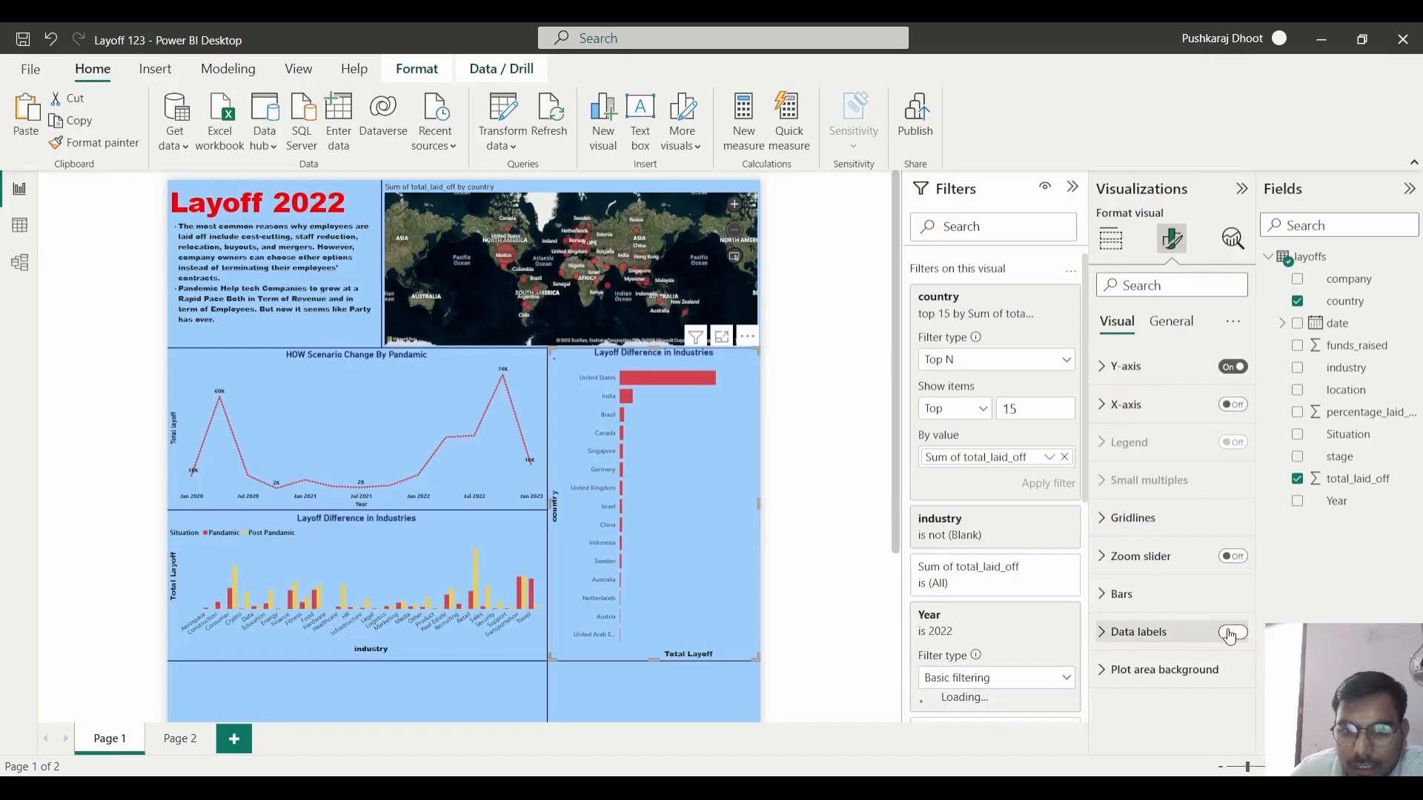
left_click(1137, 630)
left_click(1134, 574)
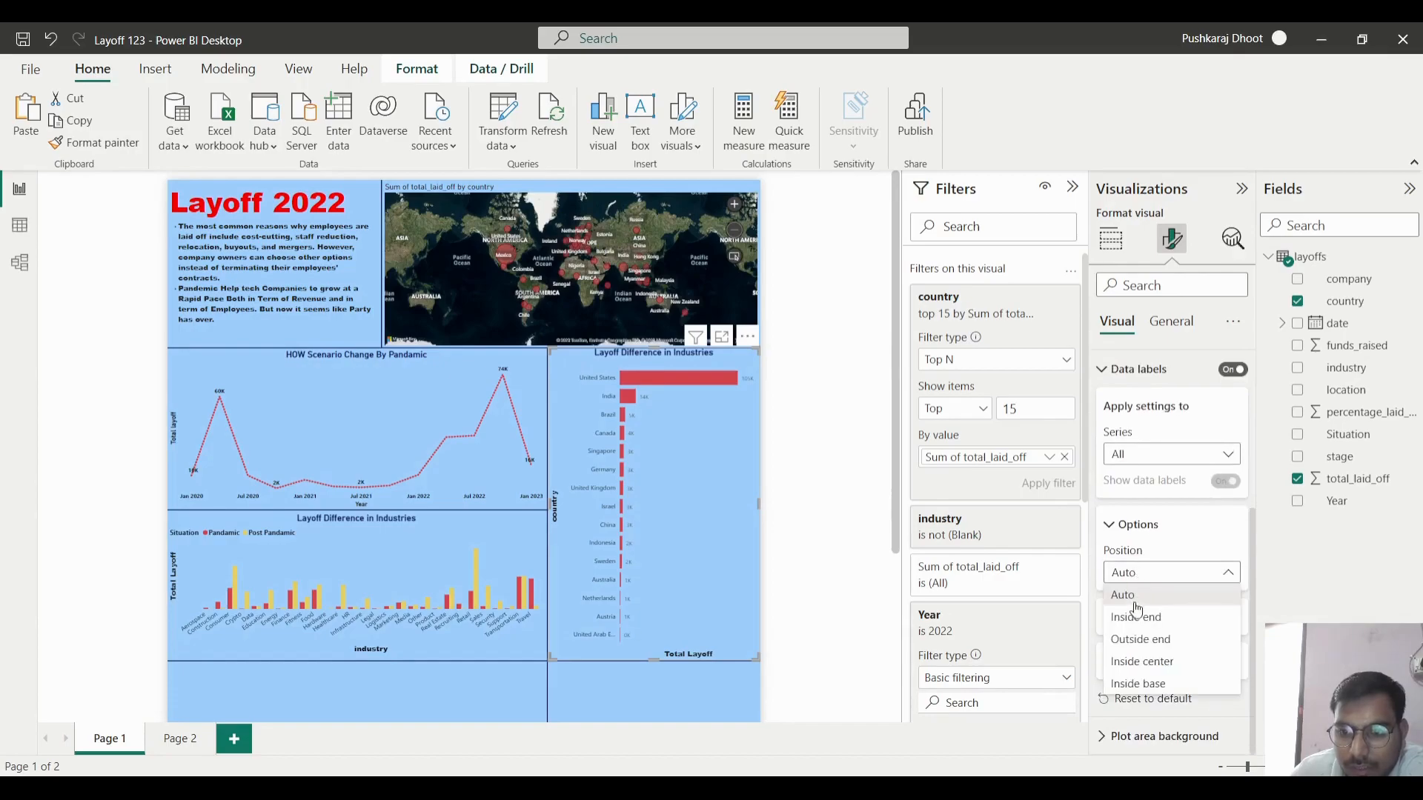
left_click(1136, 593)
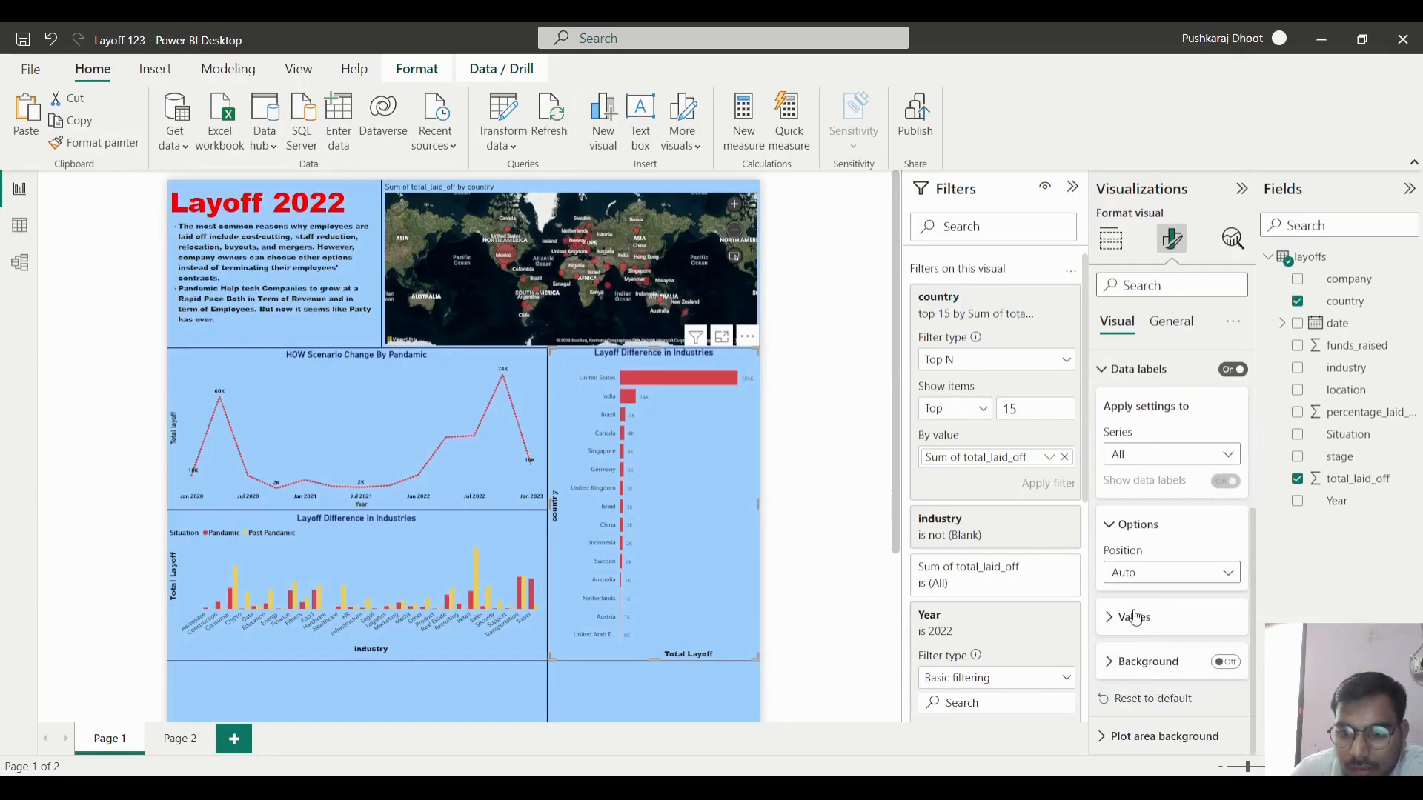
left_click(1134, 617)
scroll(1140, 667, "down", 3)
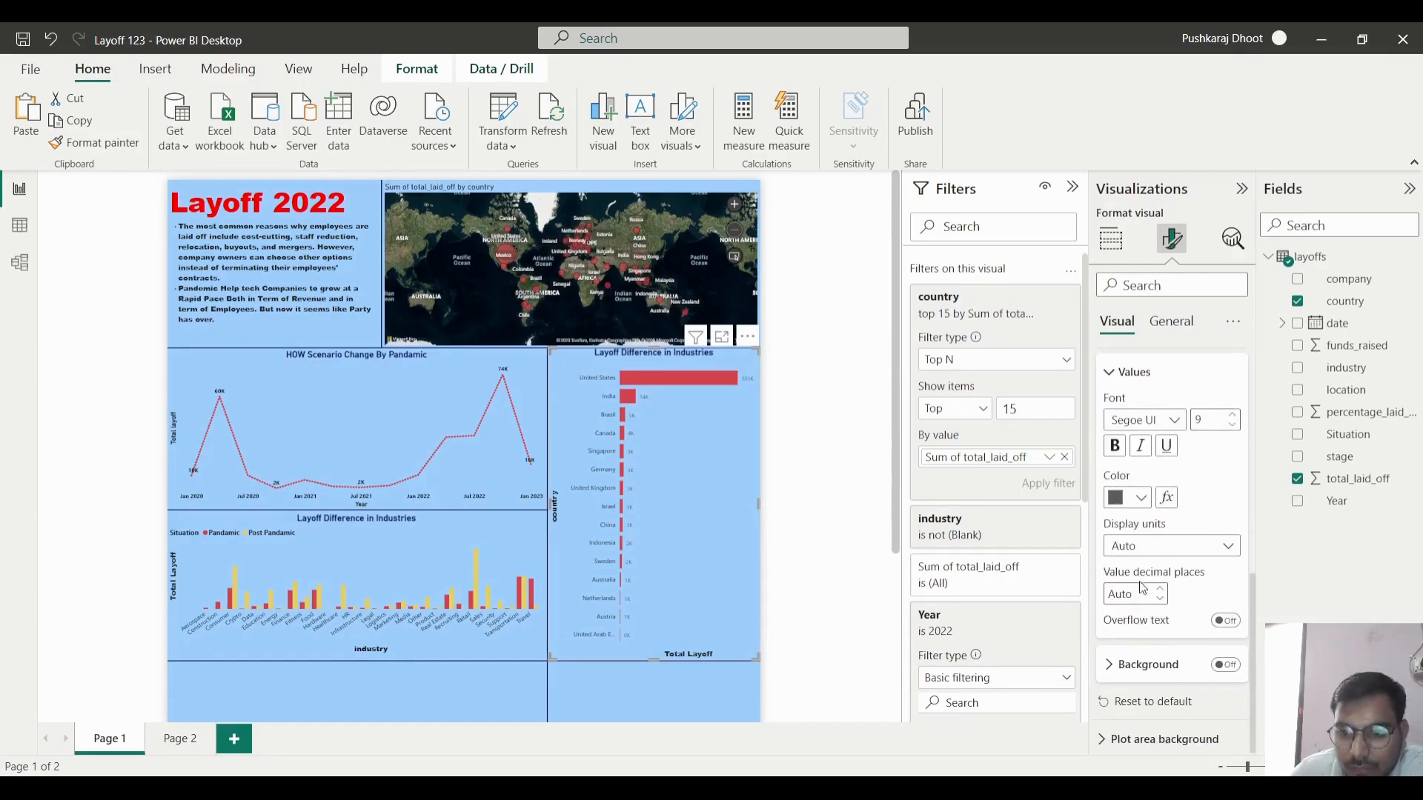
left_click(1148, 548)
left_click(1145, 592)
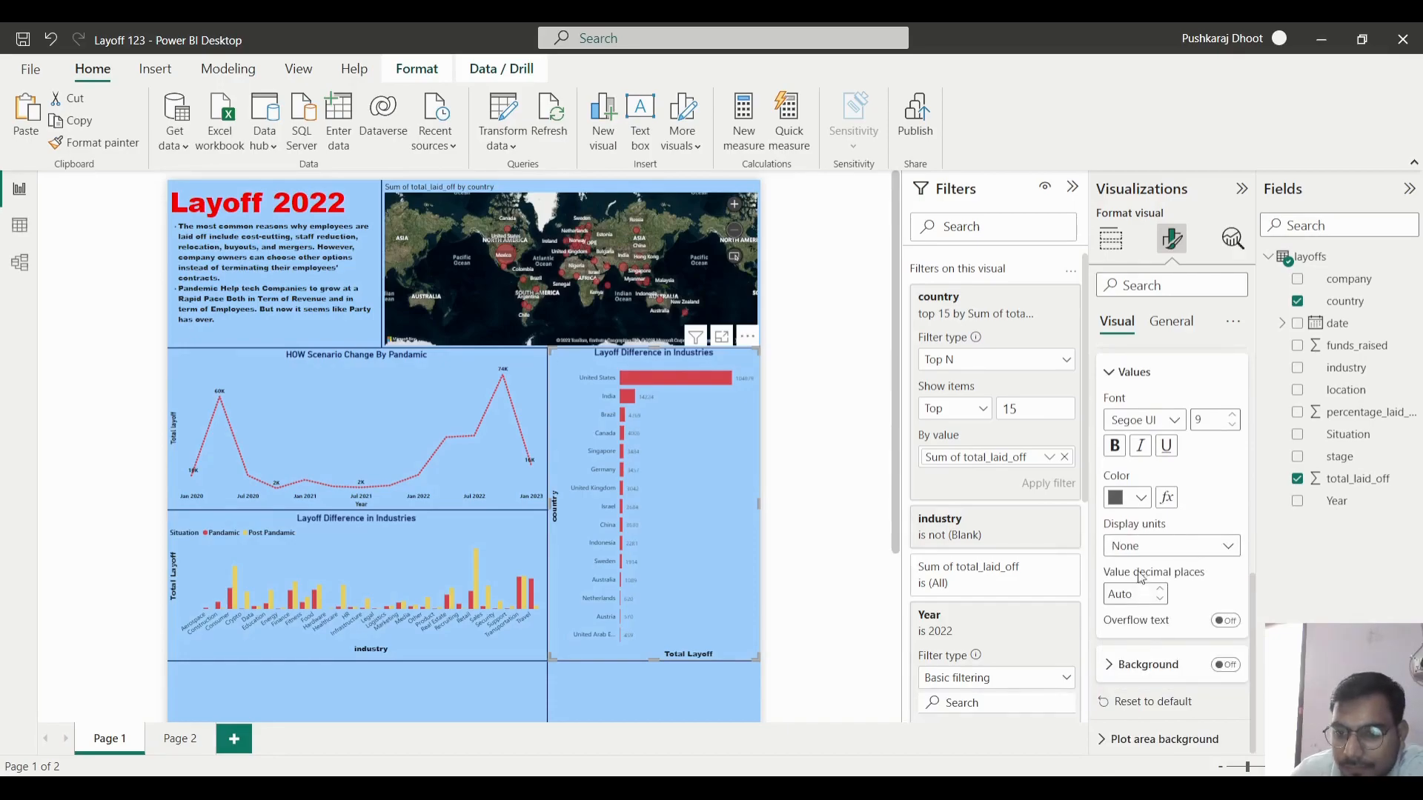
- Make the country bar chart's data label values black and bold
left_click(1141, 498)
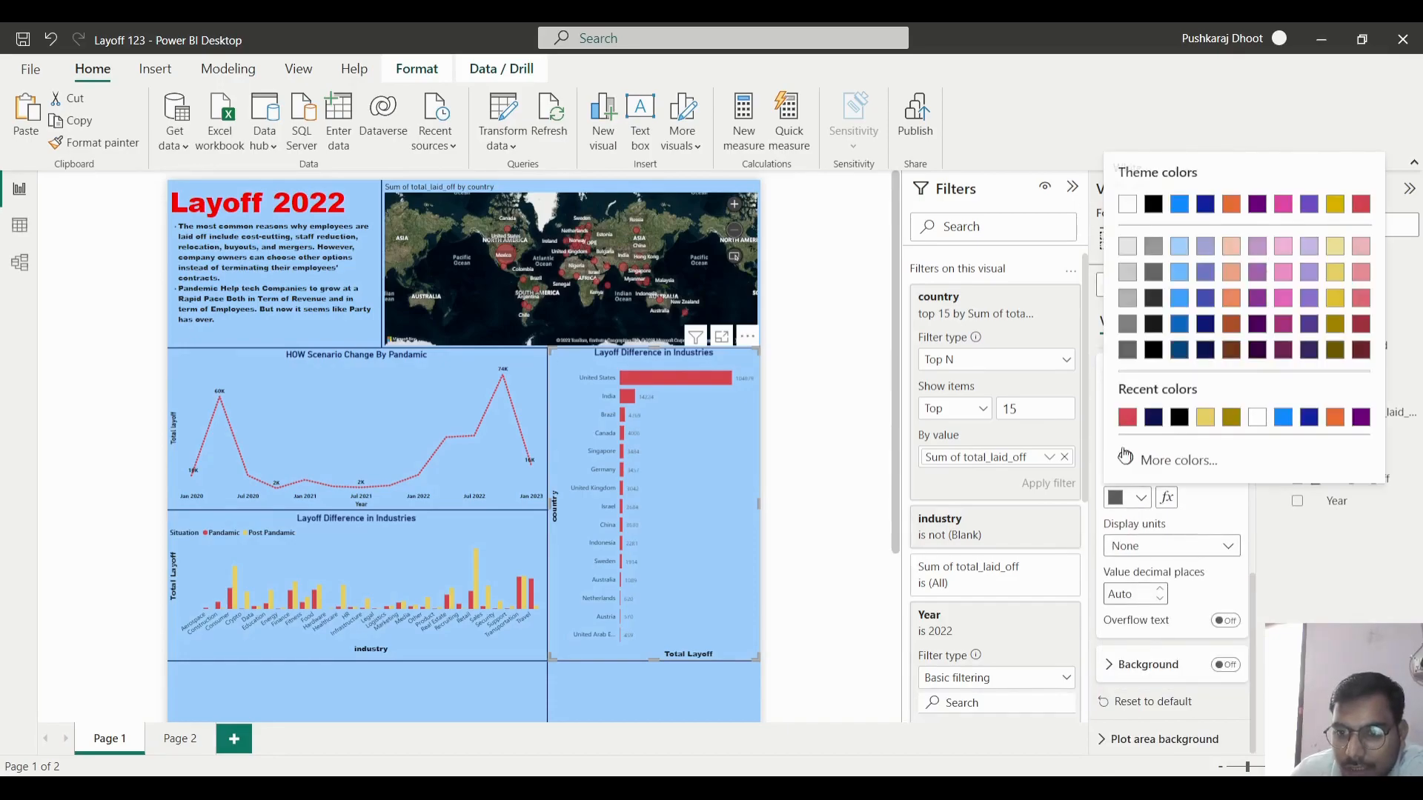
left_click(1173, 419)
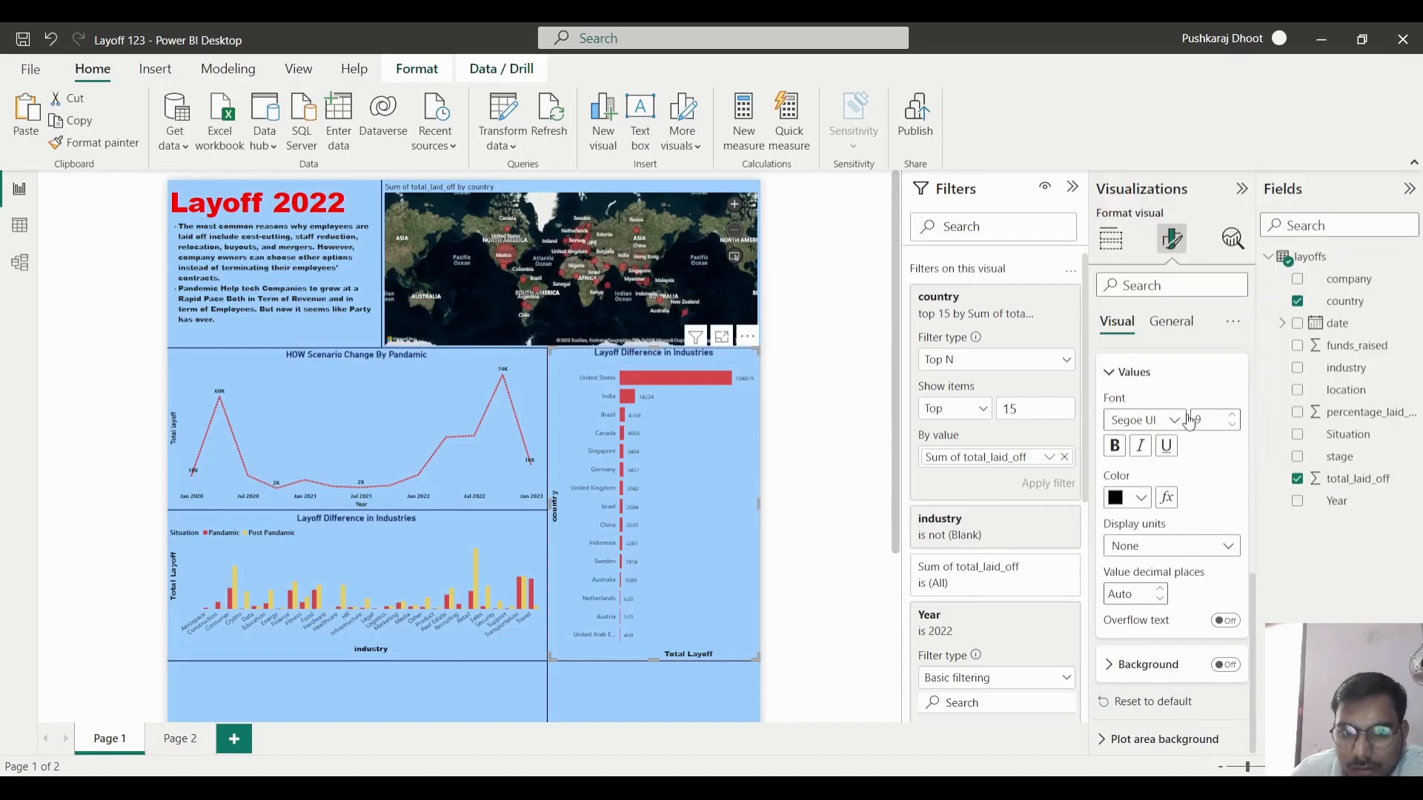
left_click(1116, 448)
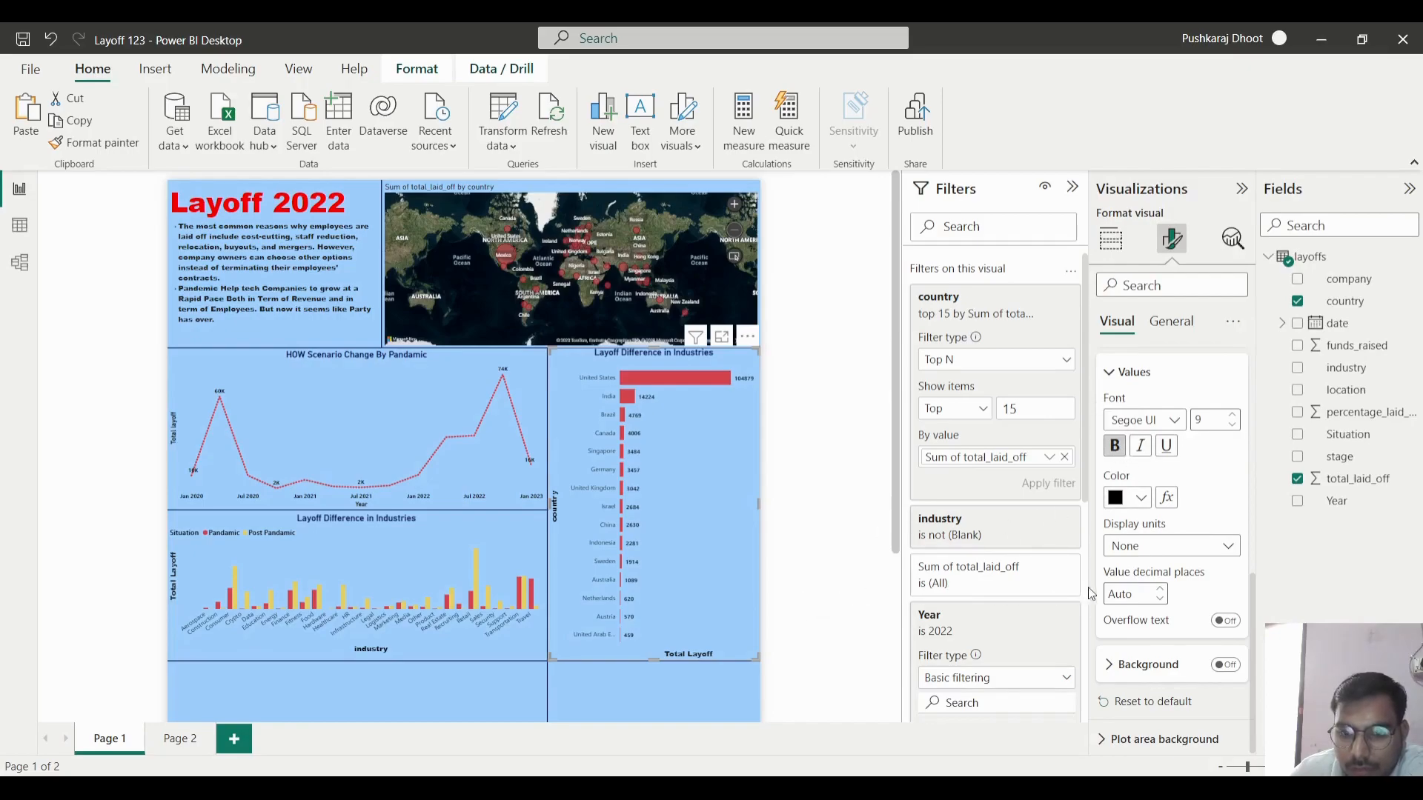
scroll(1146, 621, "down", 1)
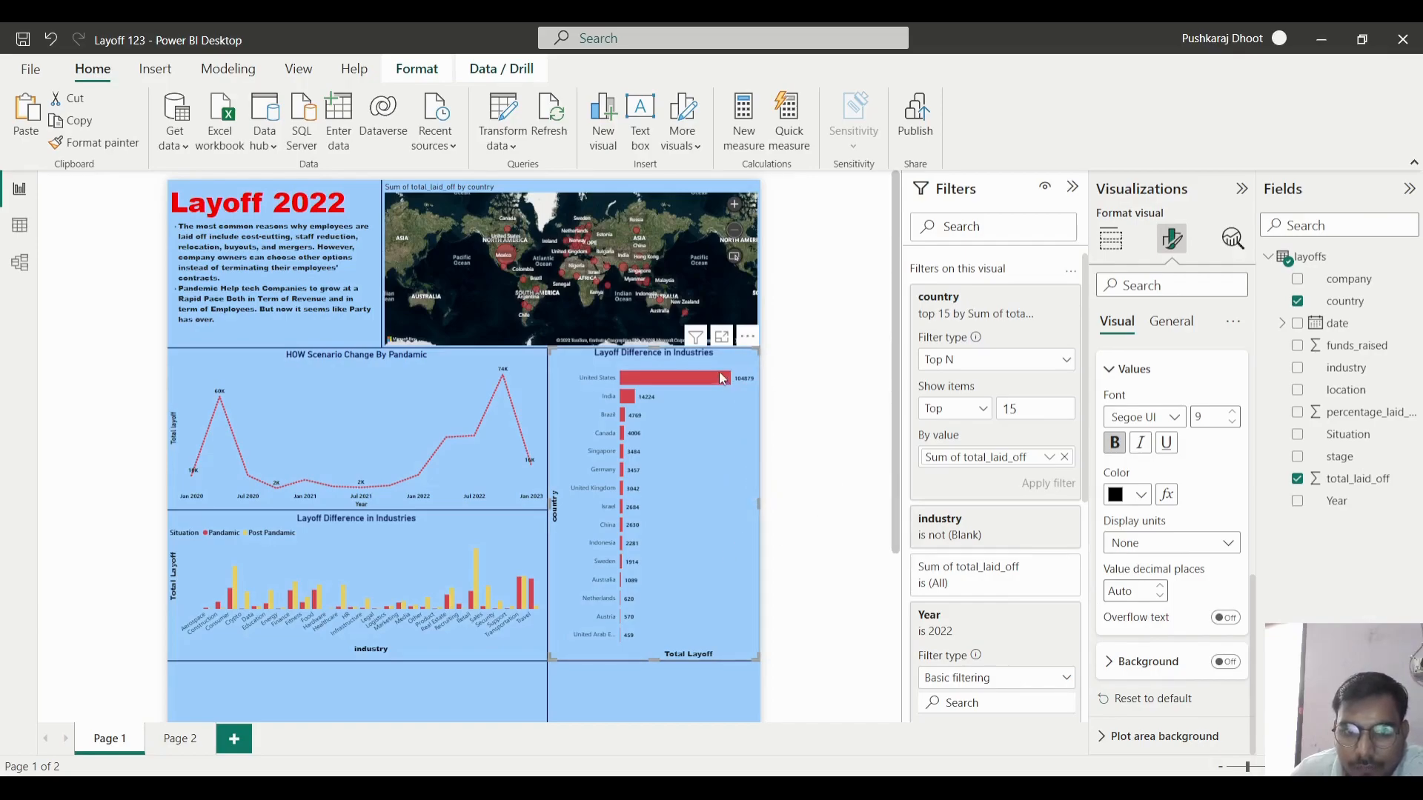
- Try replacing the country bar chart's title with wording that begins "Layoff in Different"
left_click(1171, 322)
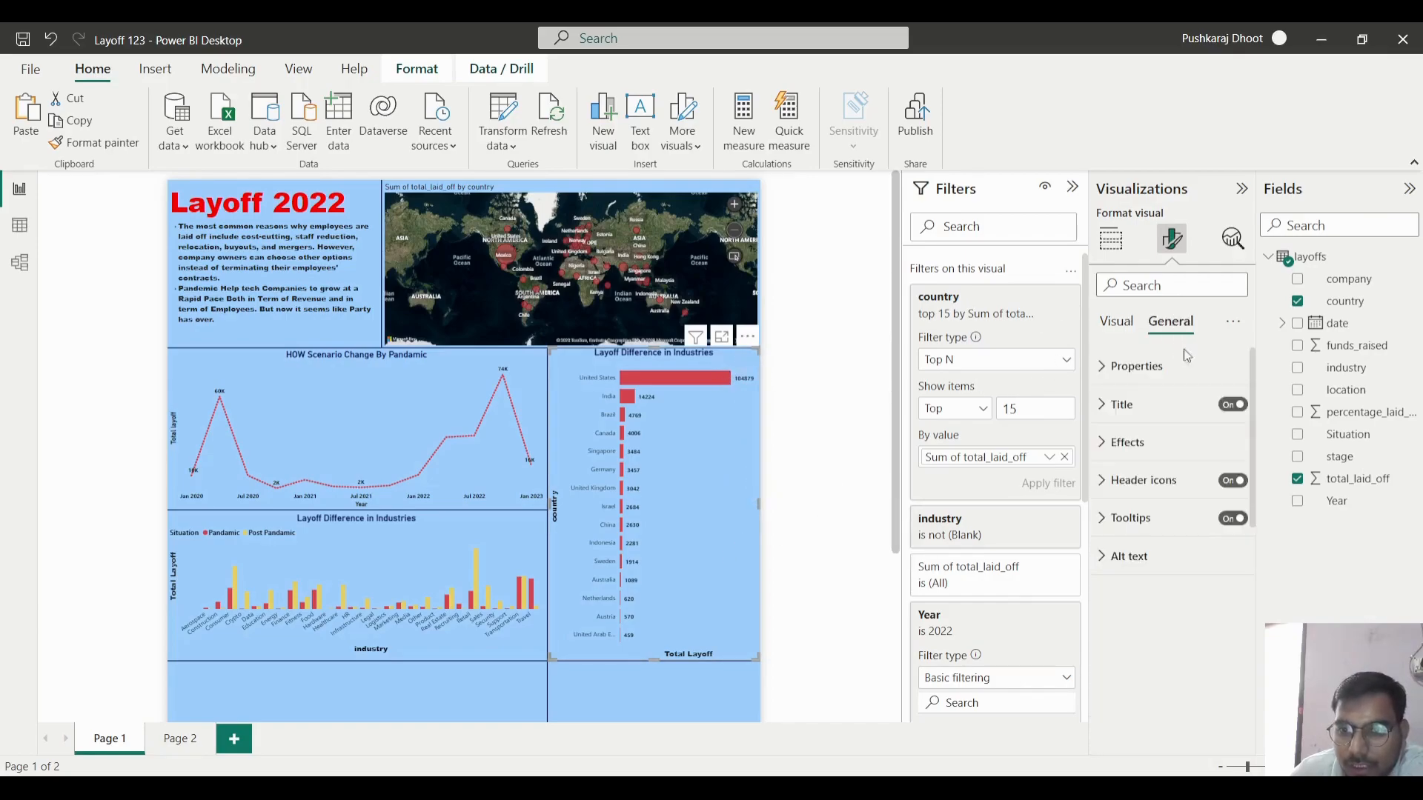
left_click(1141, 447)
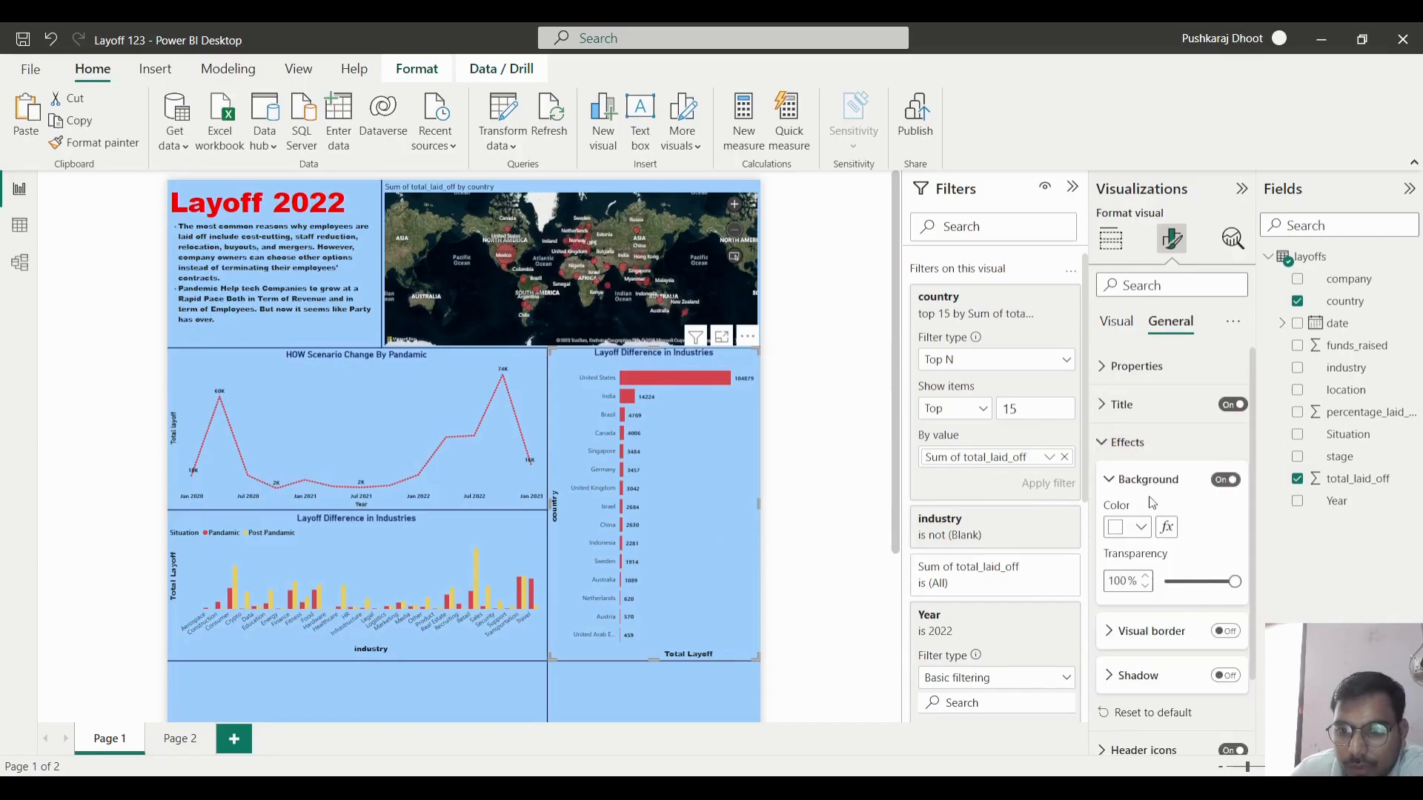
left_click(1140, 450)
left_click(1143, 410)
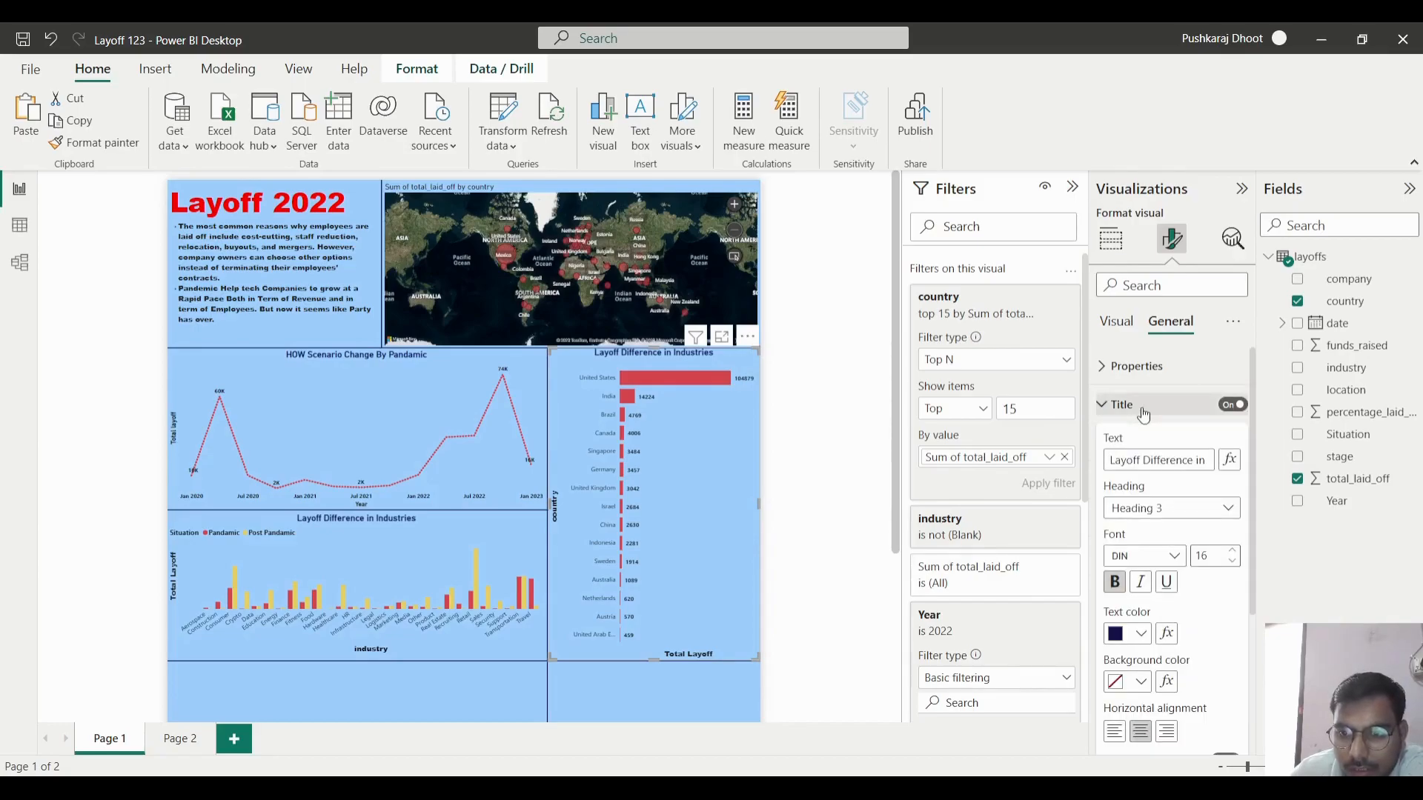
left_click_drag(1109, 459, 1221, 478)
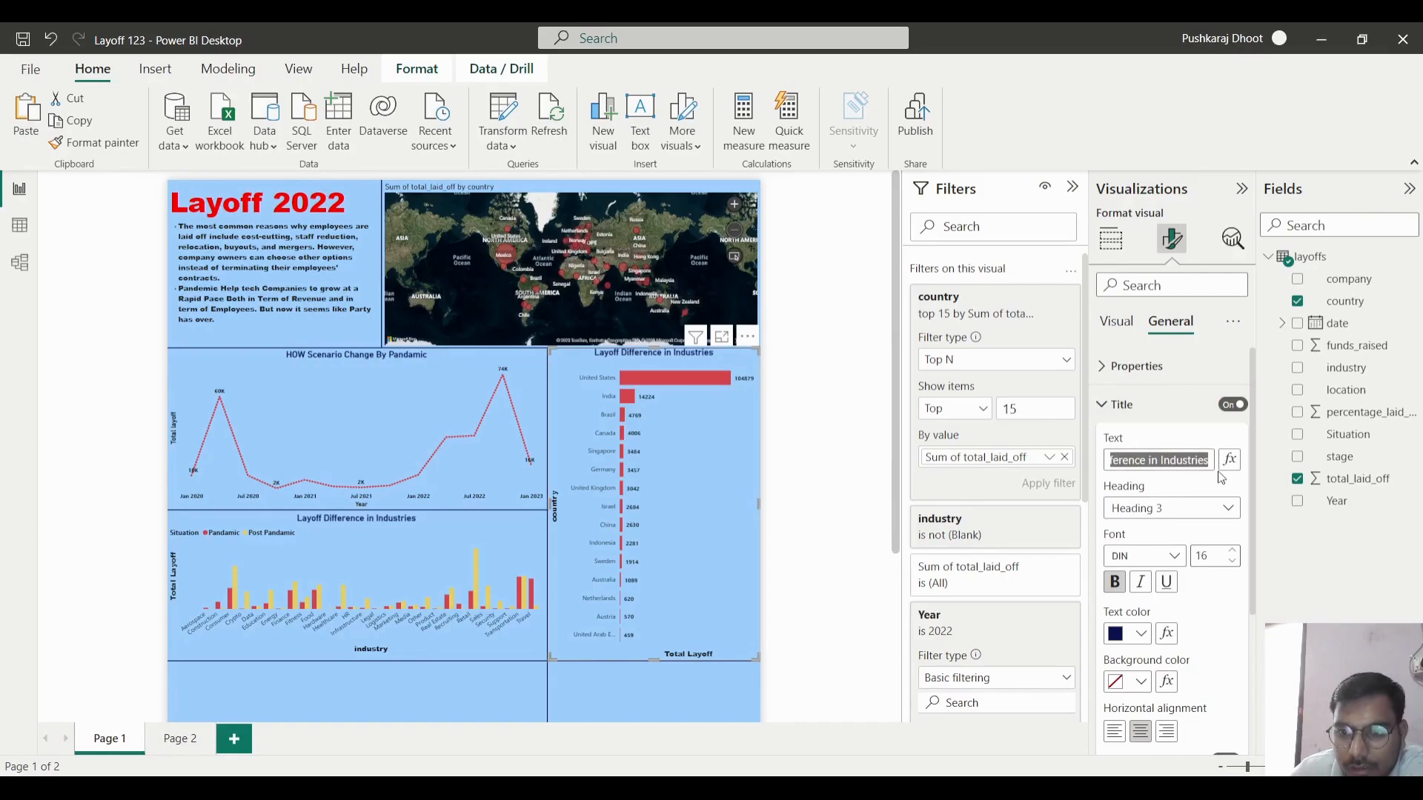
left_click(1153, 460)
left_click_drag(1109, 462, 1259, 468)
type("Layoff ")
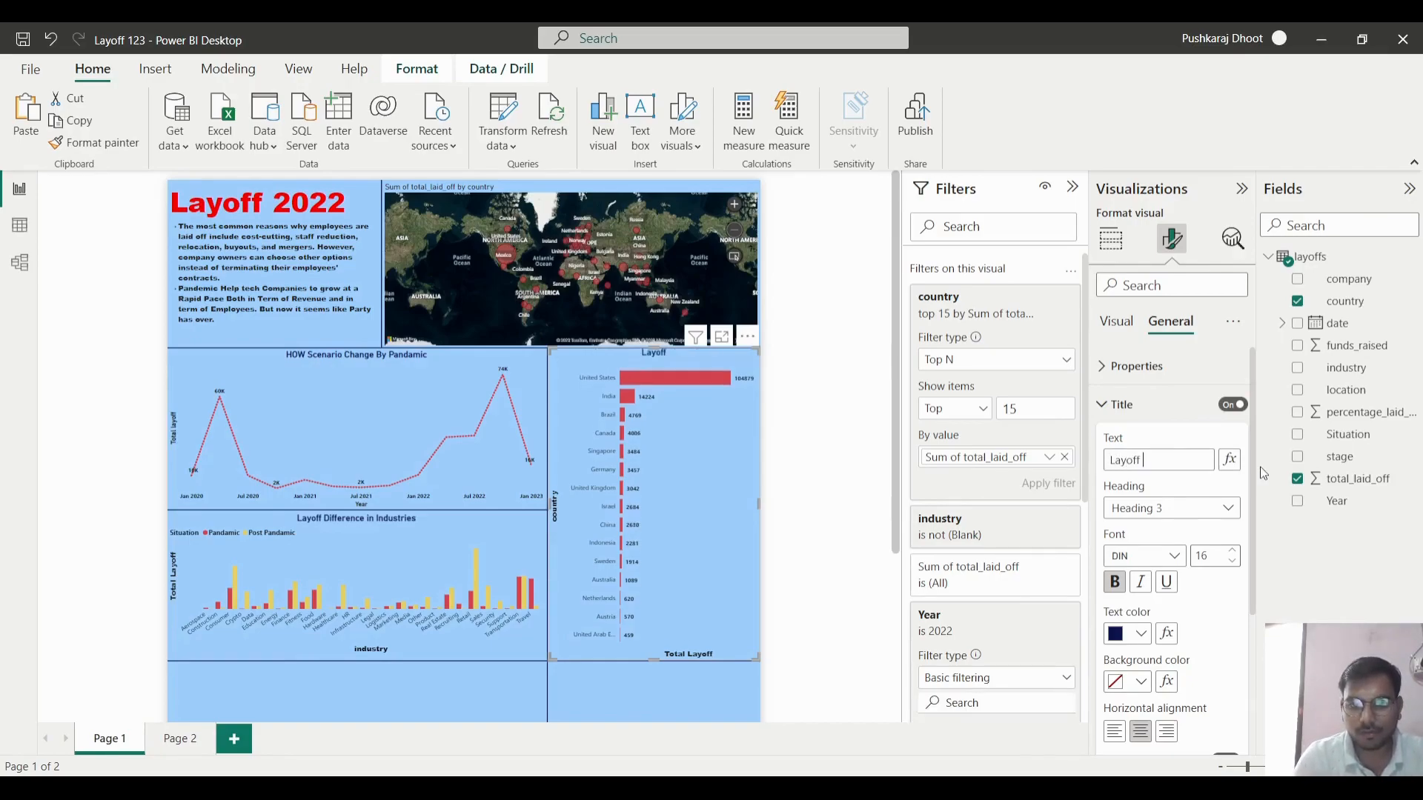
type("Dif in Diff")
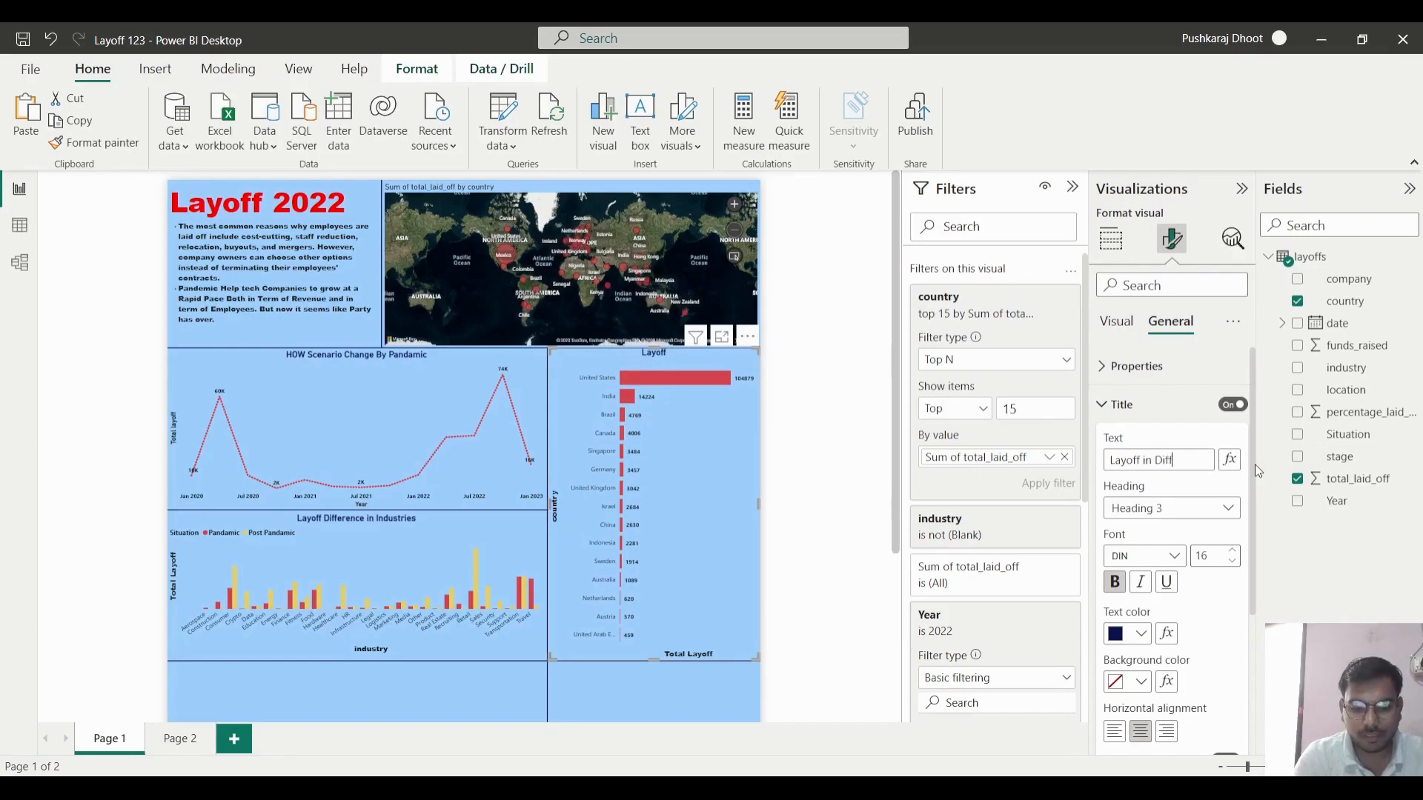
type("erent Coun")
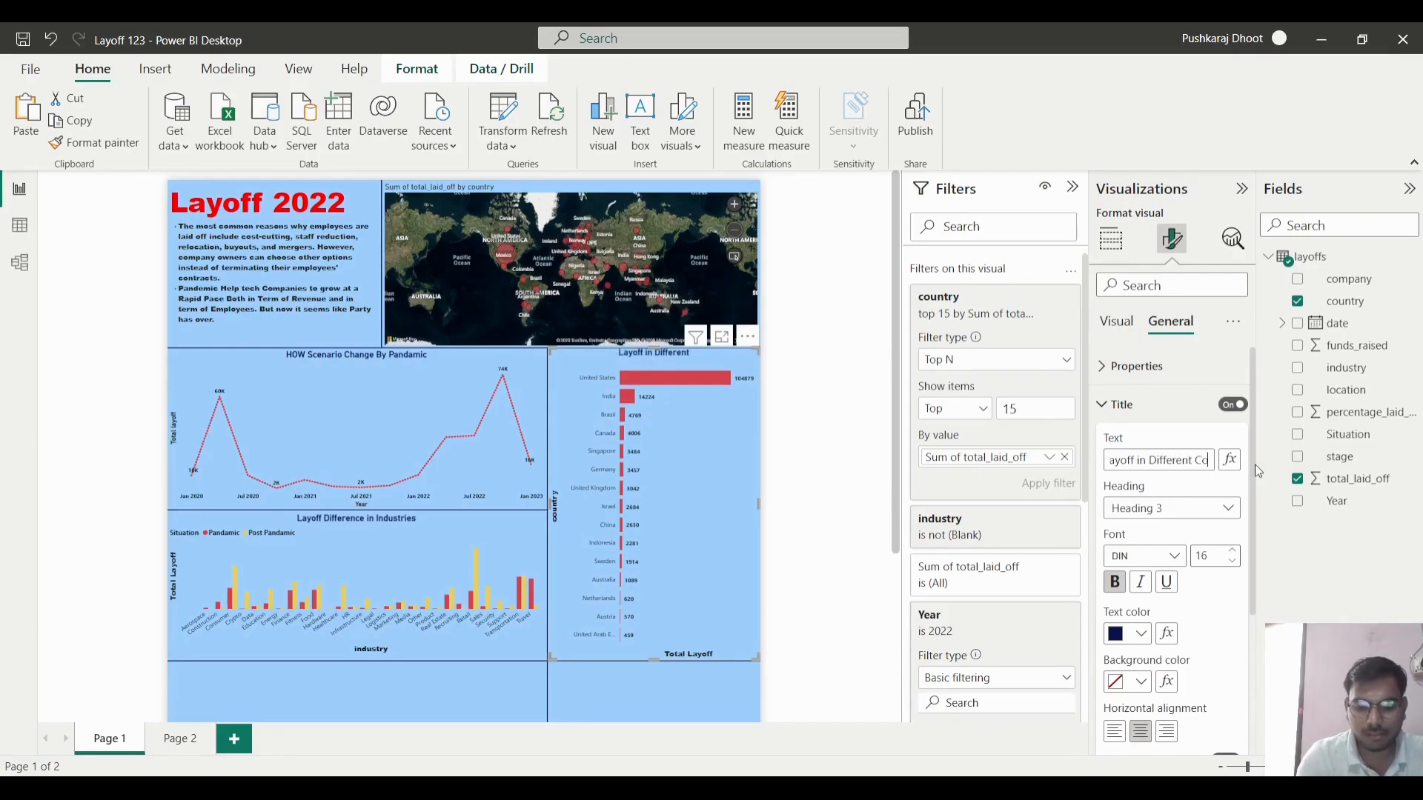
- Retitle the country bar chart "Top 15 Countries Where Layoff Occure(2022)"
key("BackSpace")
key("BackSpace")
key("BackSpace")
key("BackSpace")
key("BackSpace")
key("BackSpace")
key("BackSpace")
key("BackSpace")
key("BackSpace")
key("BackSpace")
key("BackSpace")
key("BackSpace")
key("BackSpace")
key("BackSpace")
key("BackSpace")
key("BackSpace")
key("BackSpace")
key("BackSpace")
key("BackSpace")
key("BackSpace")
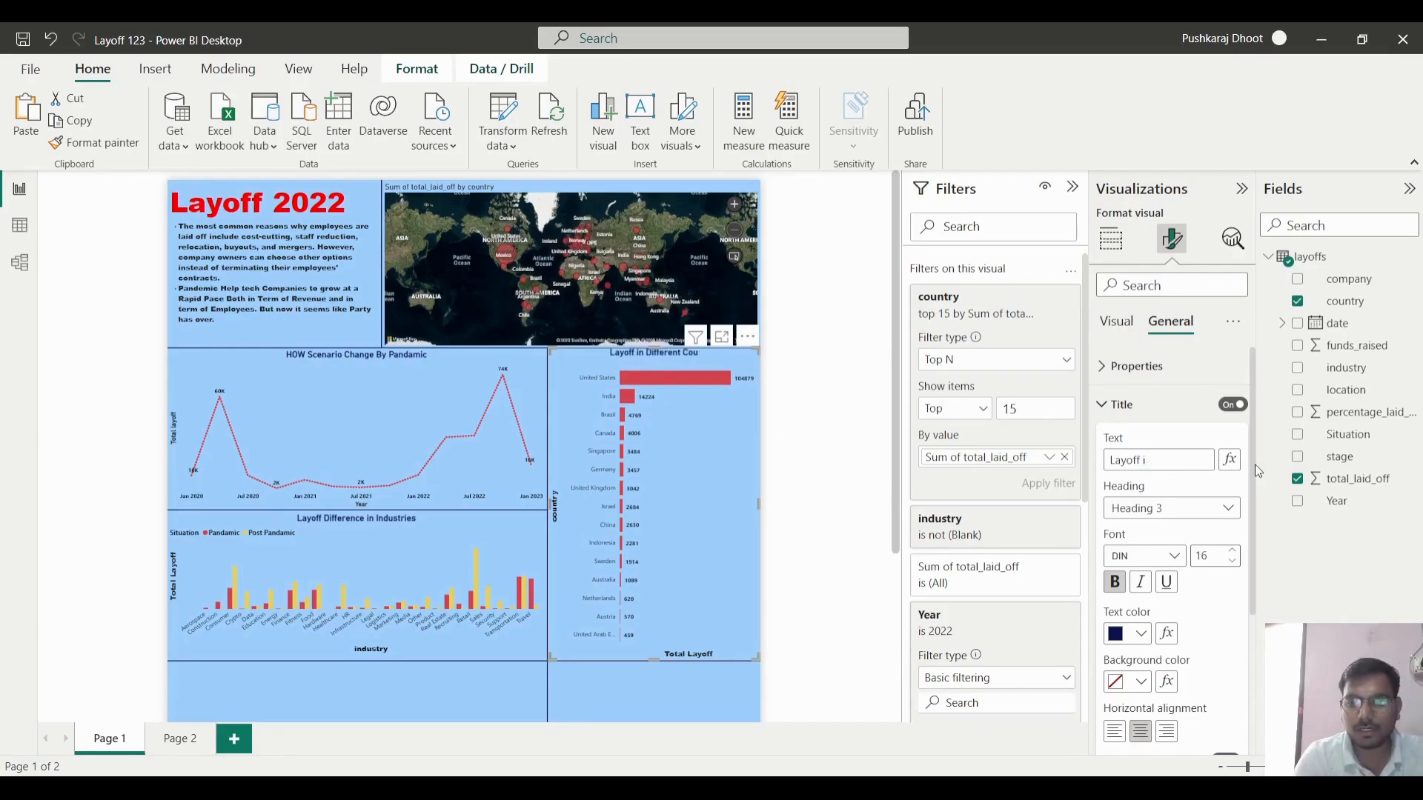
type("Top")
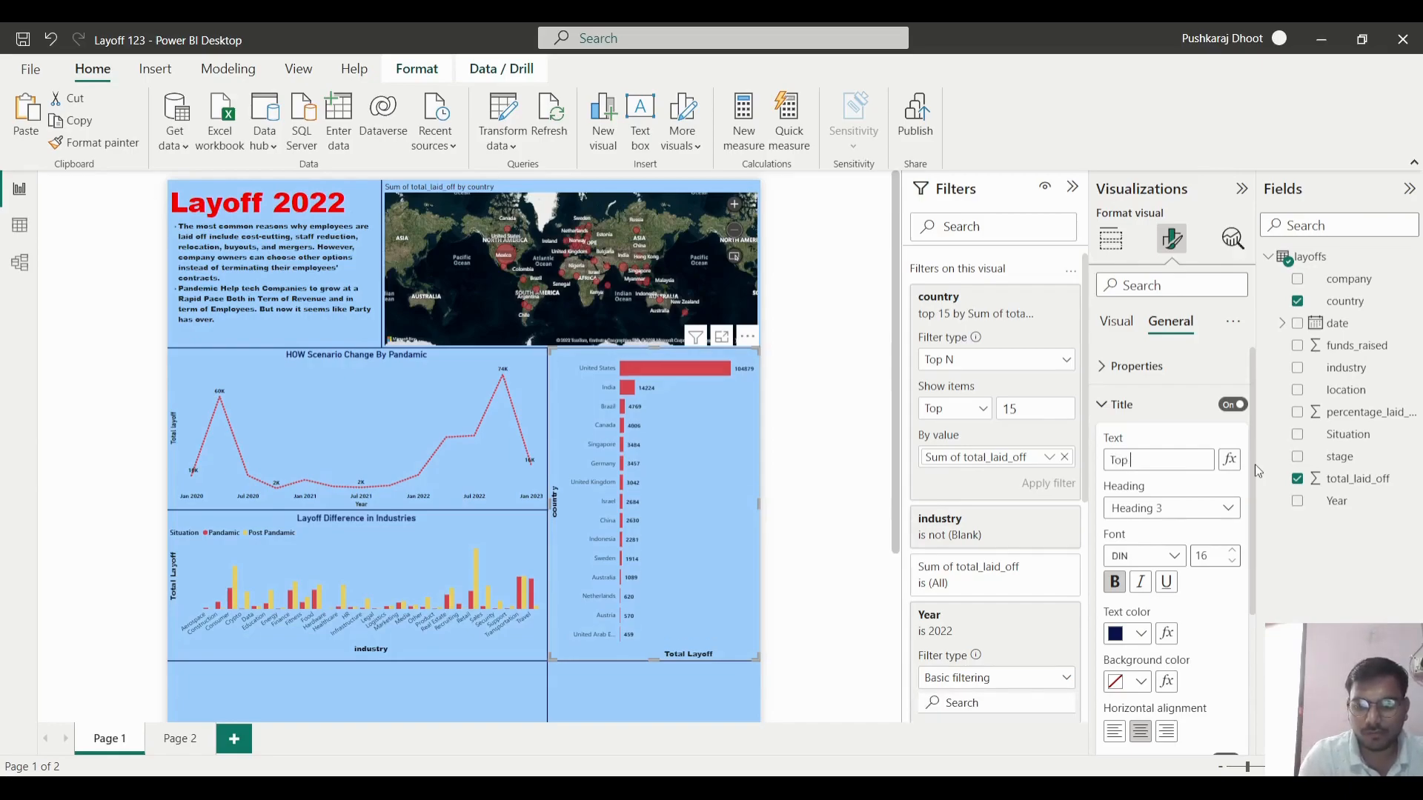
type(" 15 Layoff")
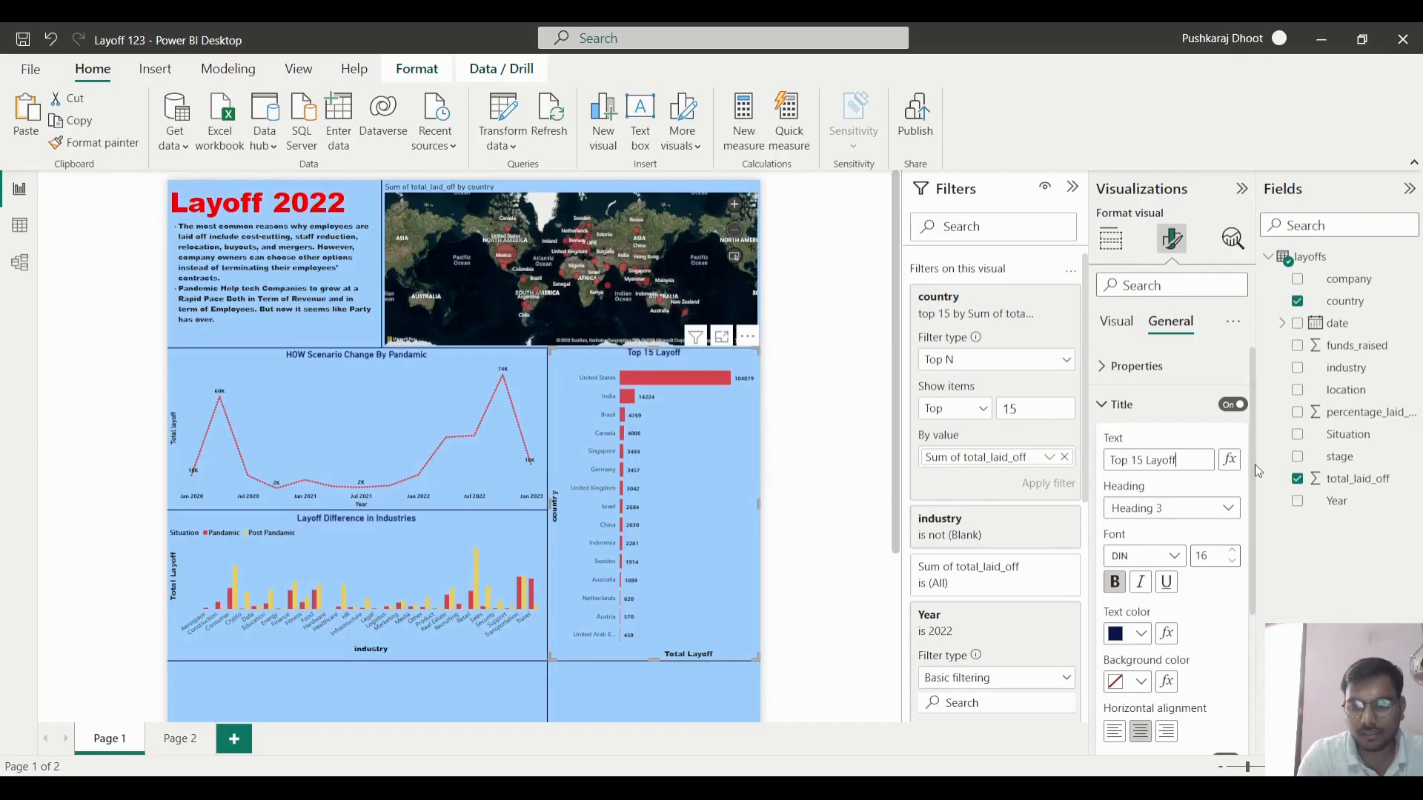
key("BackSpace")
key("BackSpace")
key("BackSpace")
key("BackSpace")
key("BackSpace")
key("BackSpace")
type("Countries")
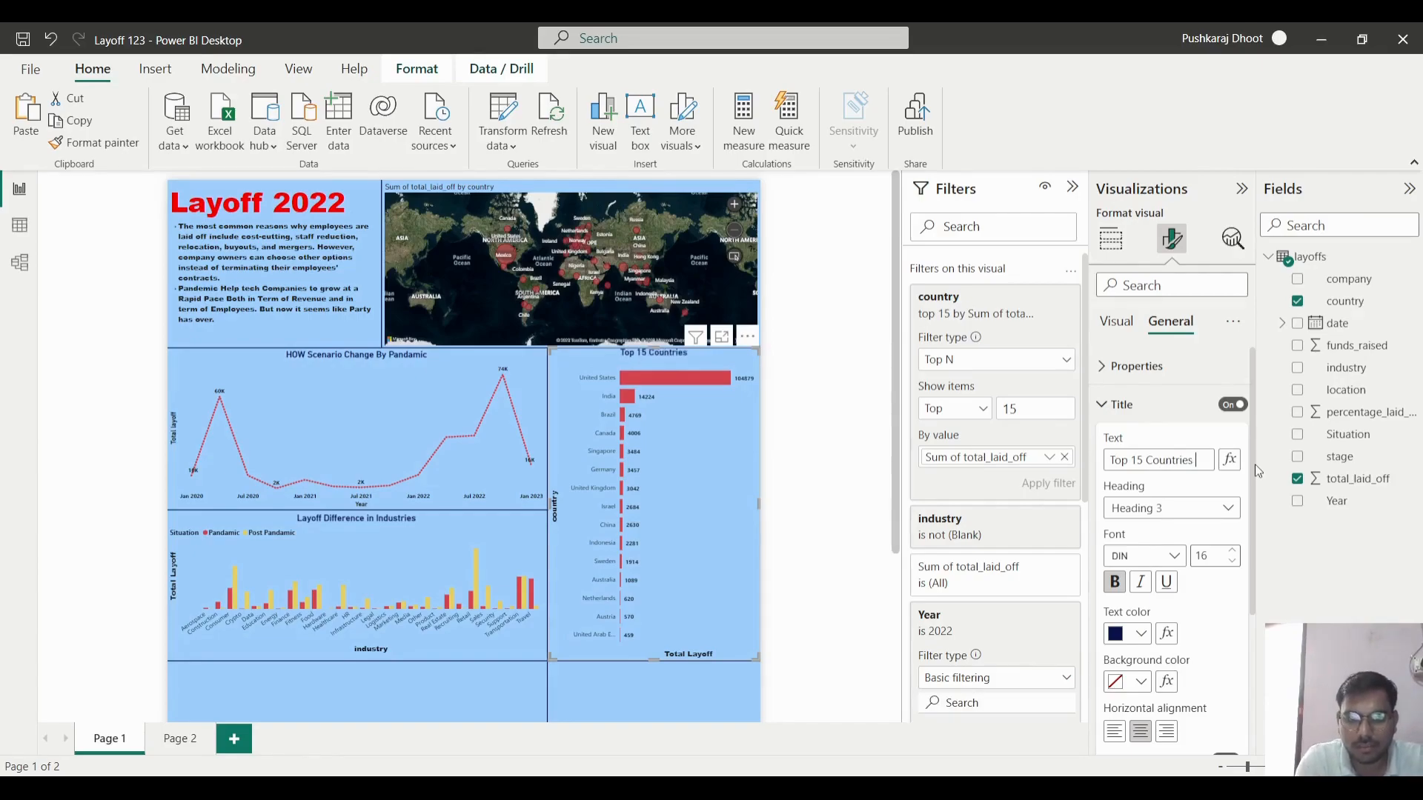
type(" W")
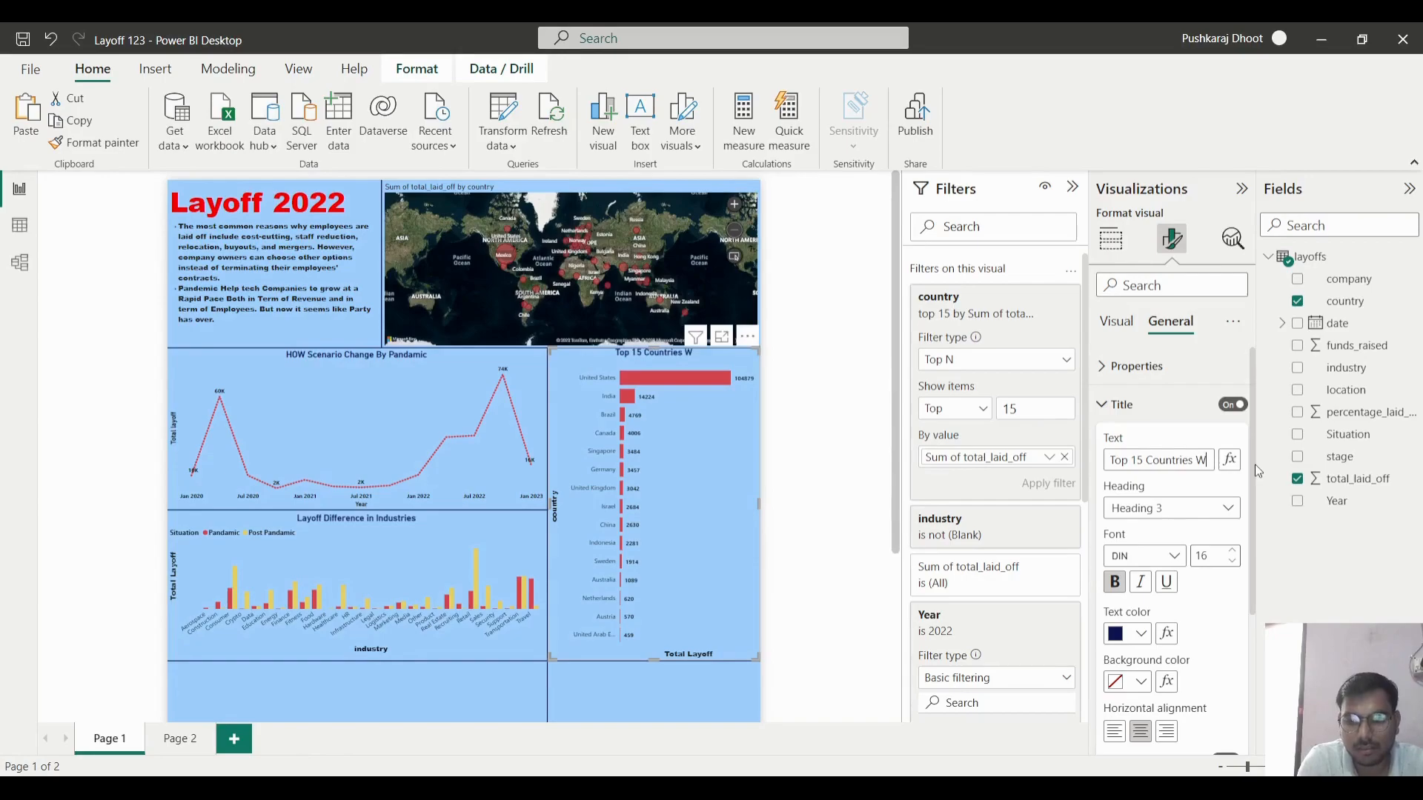
type("here Layoff")
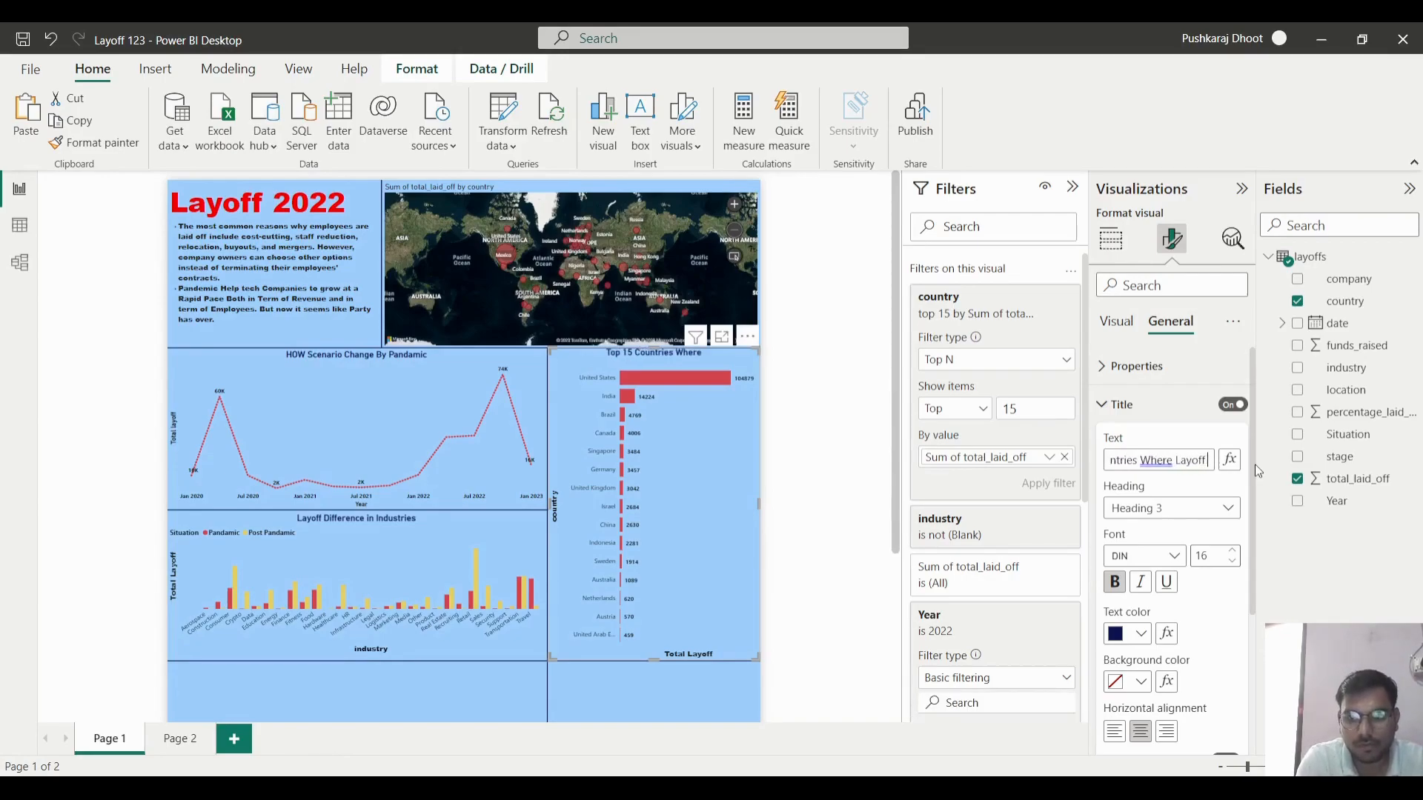
type(" Occure")
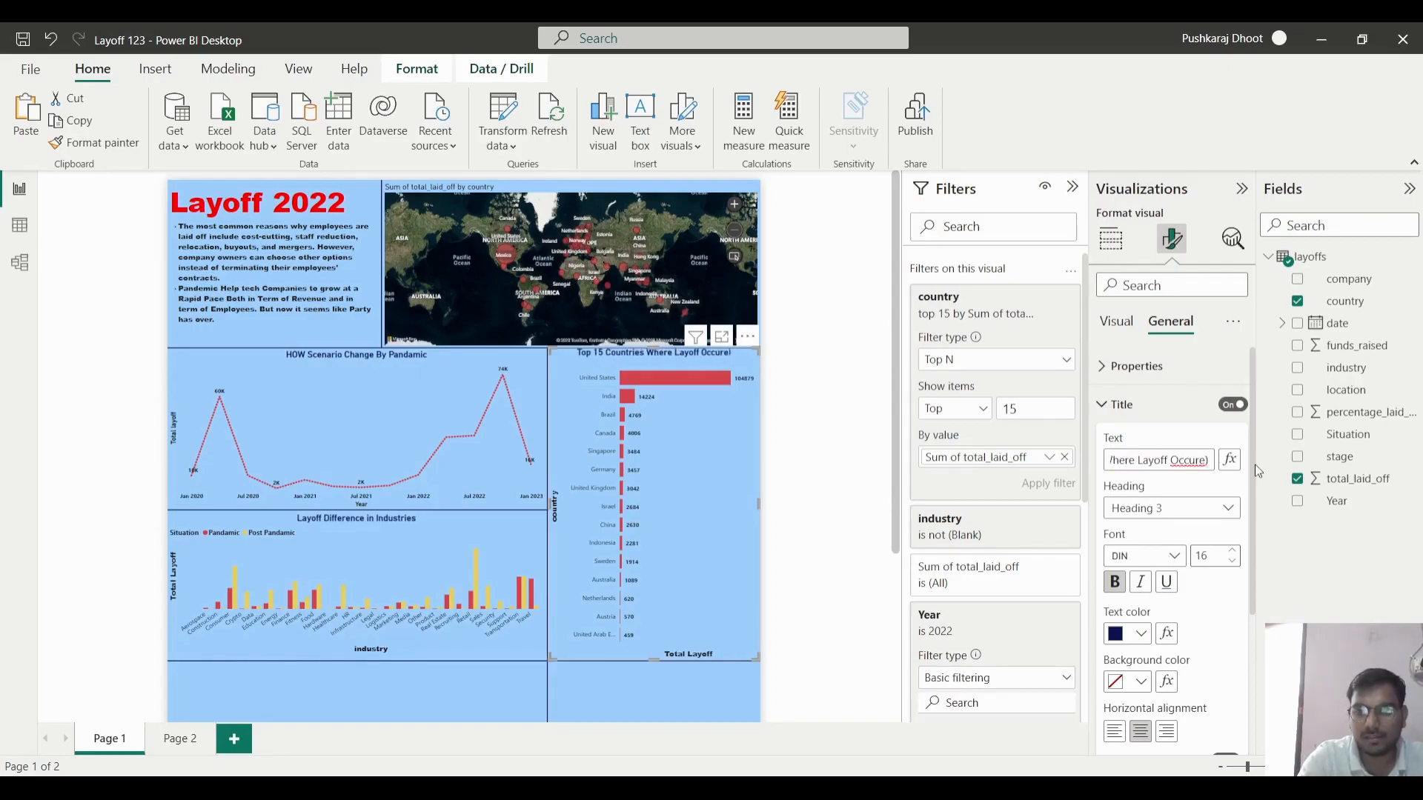
type("(202")
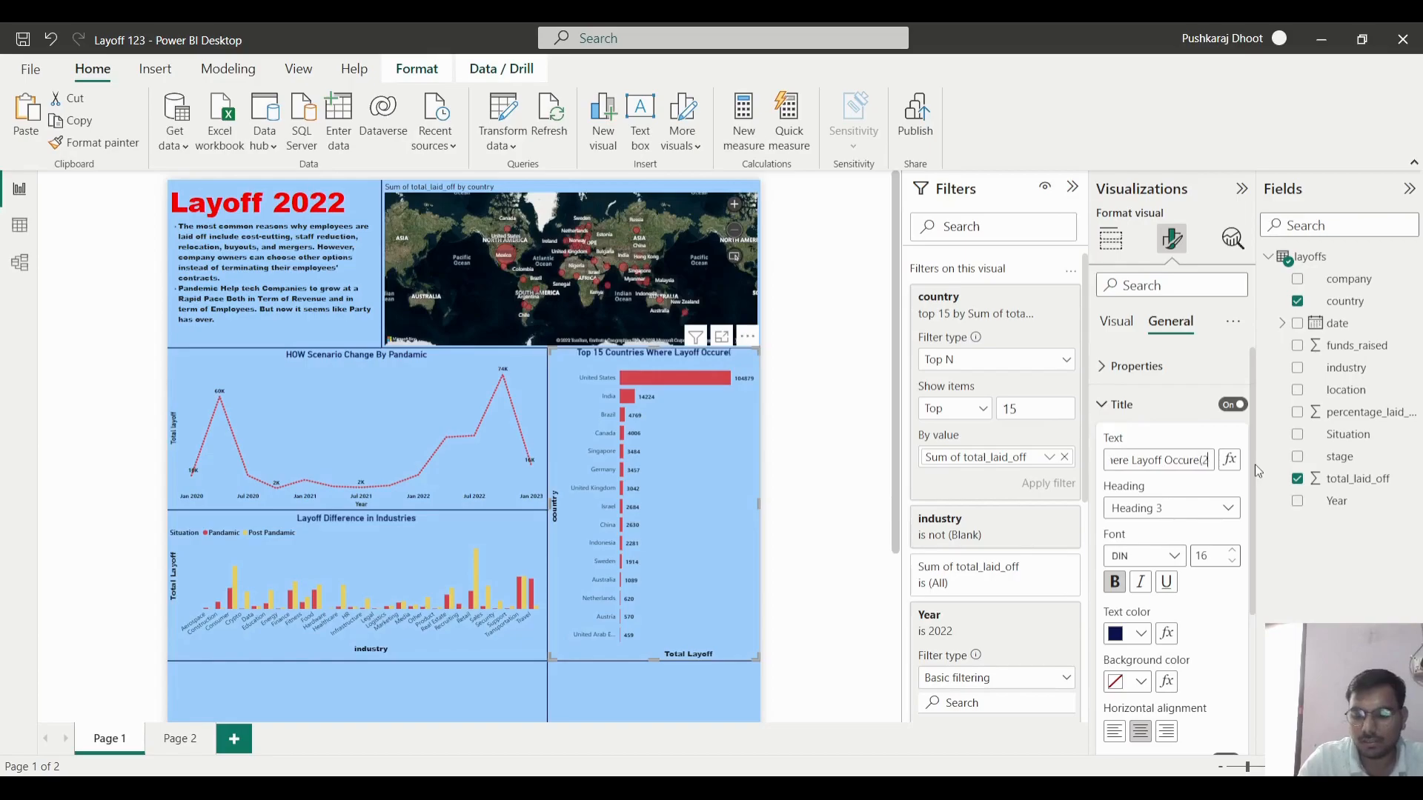
type("2)")
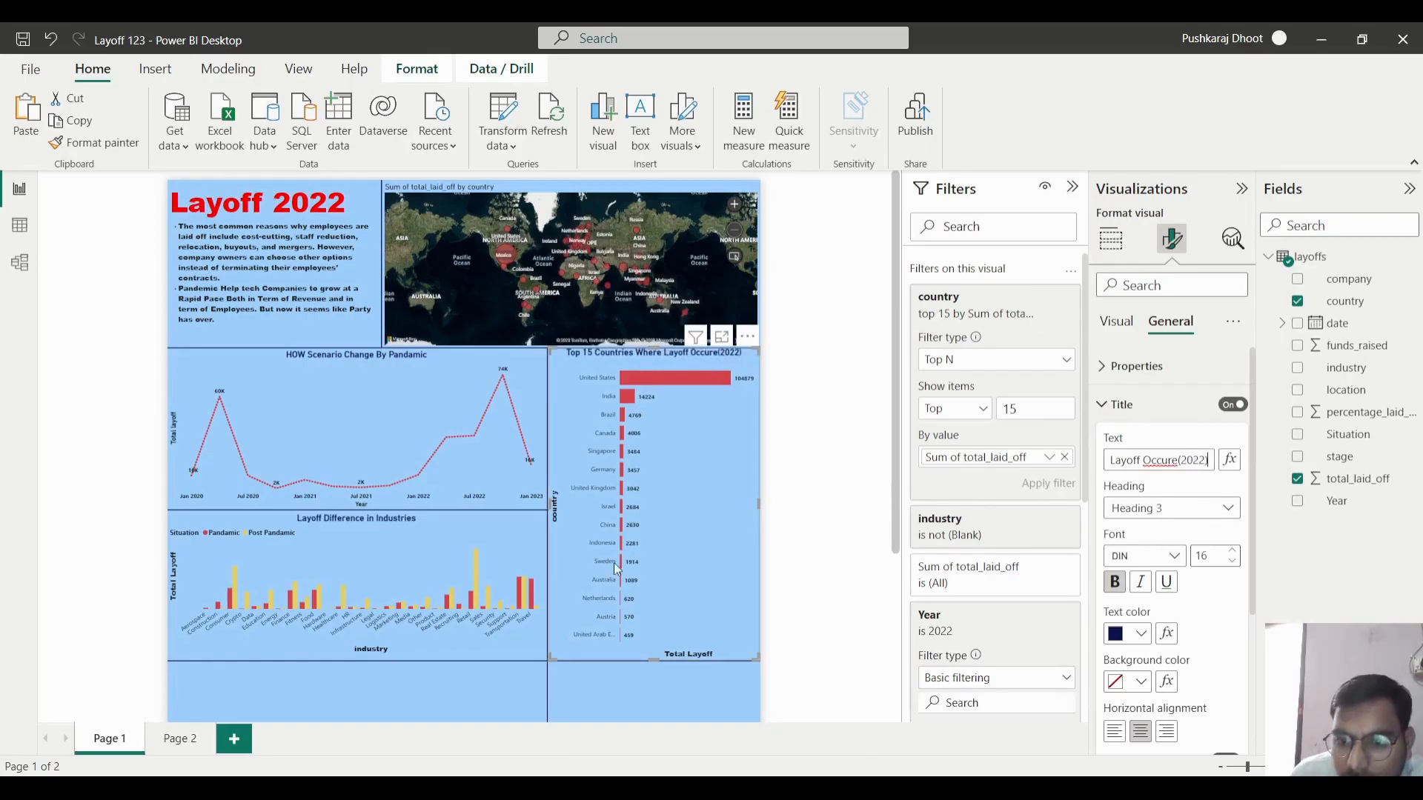
left_click(689, 557)
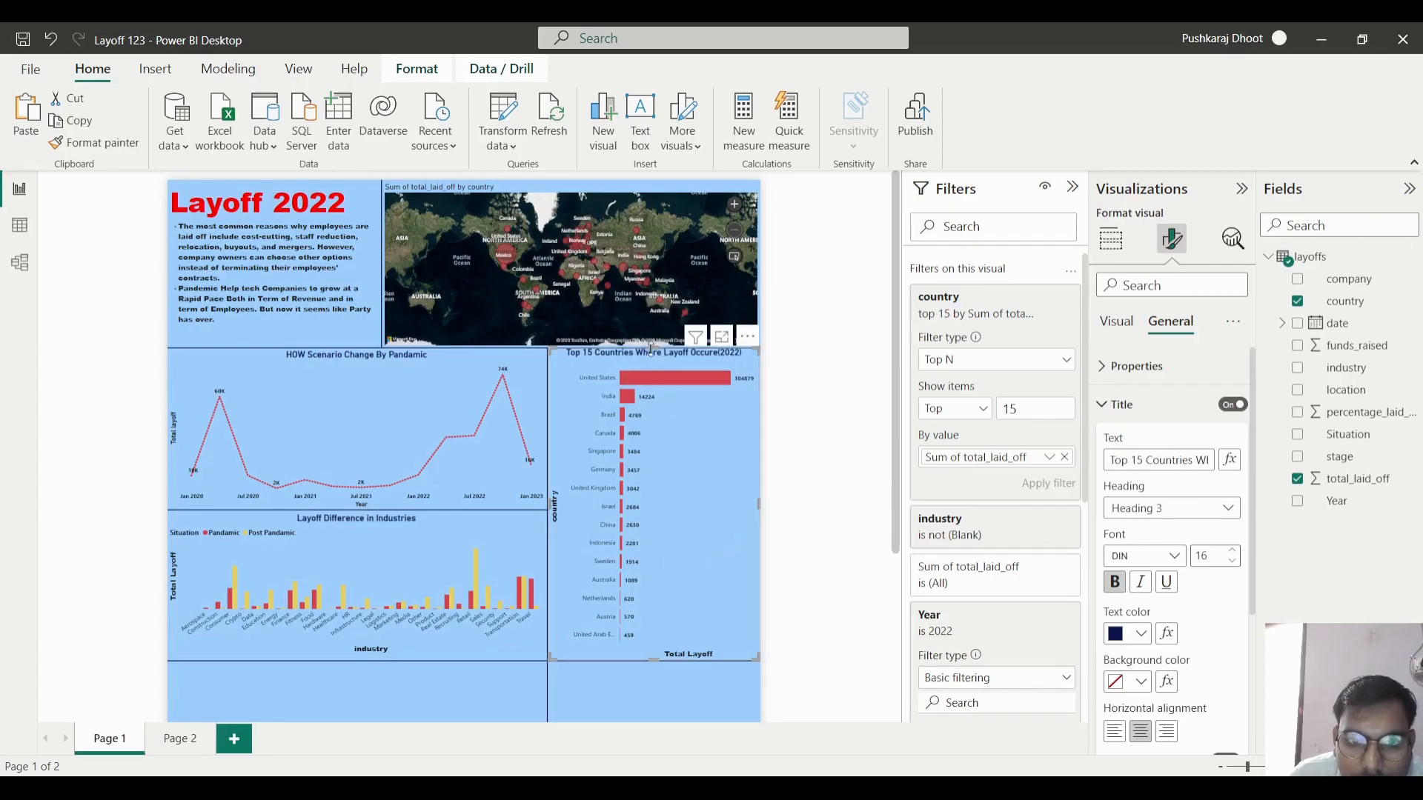
- Shrink the country bar chart slightly at its upper and lower edges so it sits inside the dividing lines, and deselect it
left_click_drag(653, 348, 652, 353)
left_click_drag(653, 657, 650, 650)
left_click(830, 624)
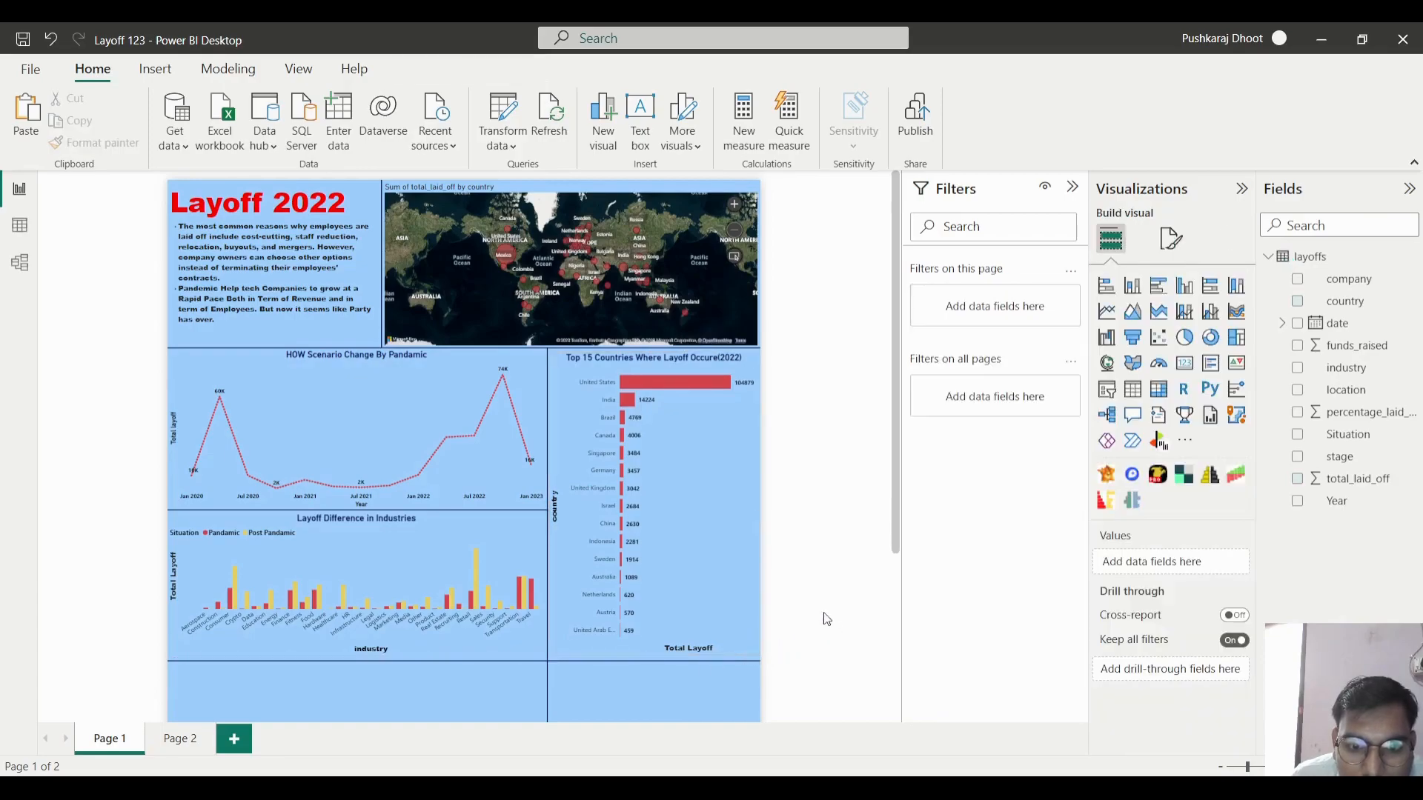
- Set the font of the industry column chart's X-axis values to DIN
scroll(752, 562, "down", 5)
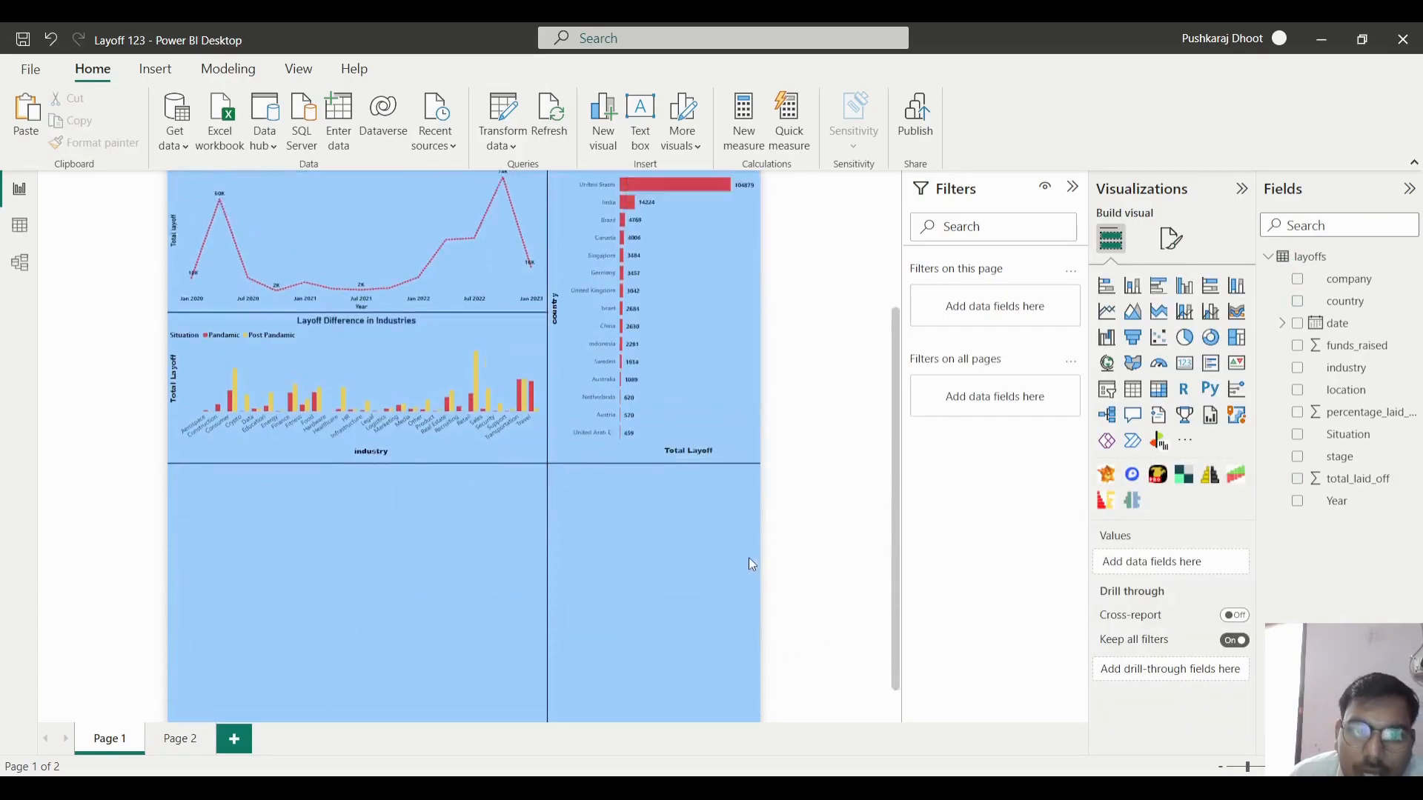
scroll(751, 563, "up", 3)
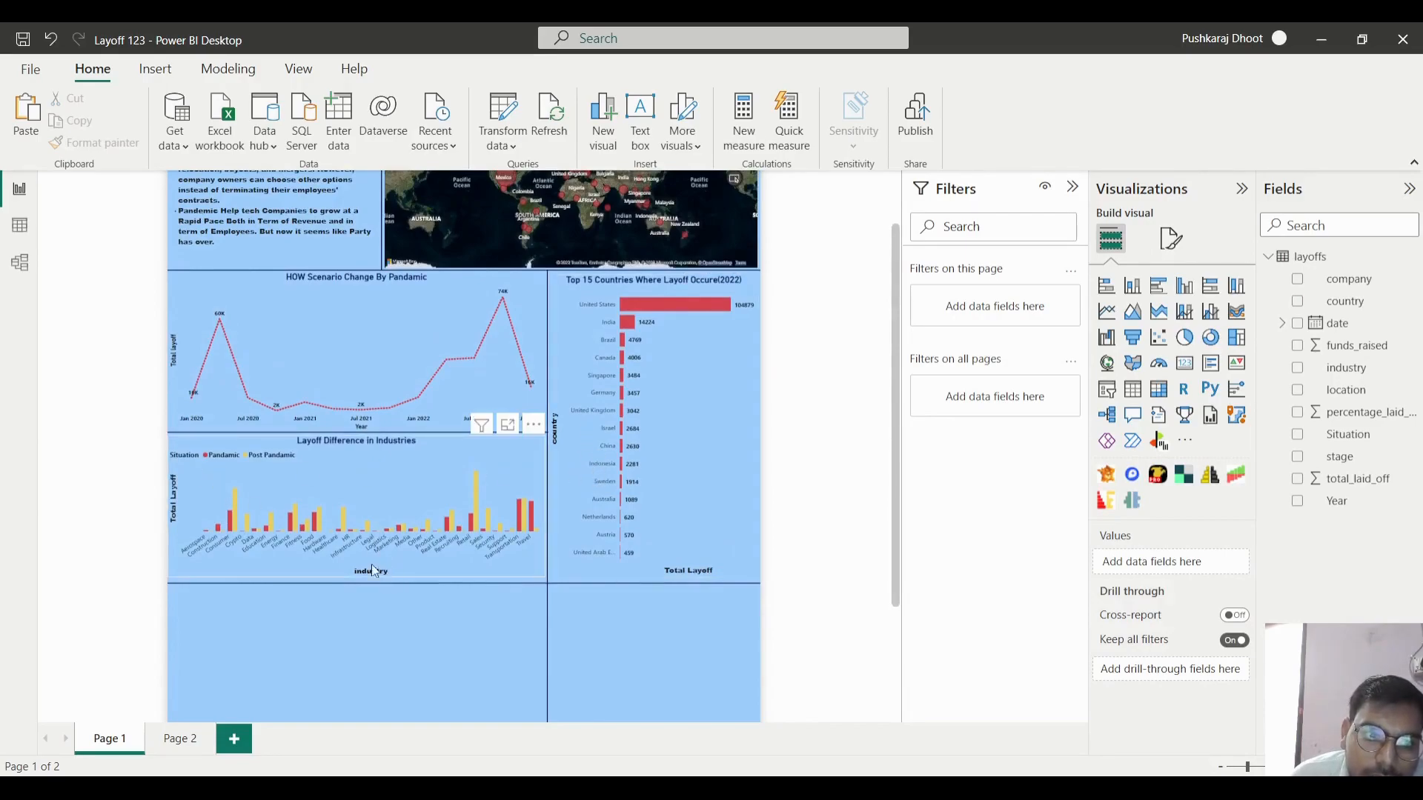
left_click(365, 509)
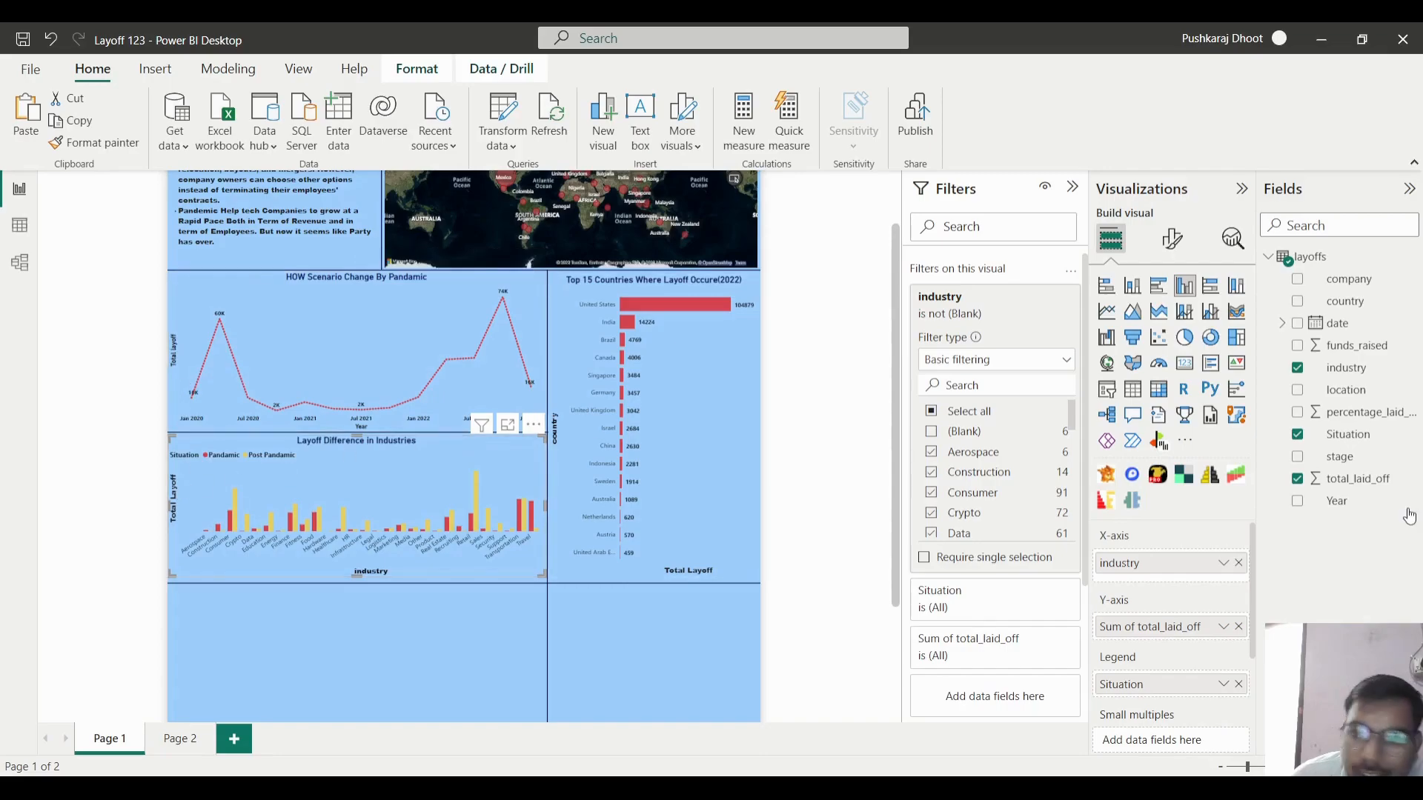
left_click(1170, 240)
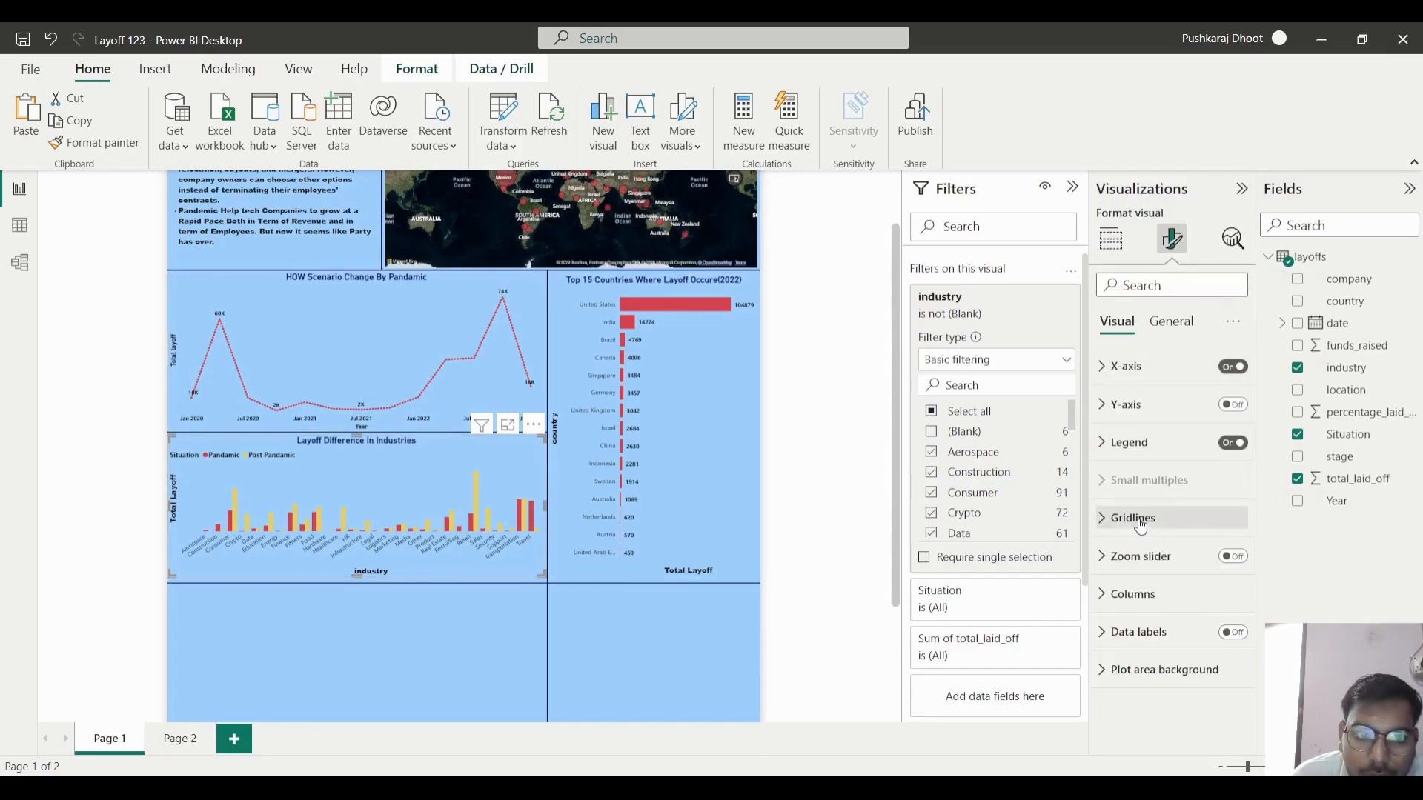
left_click(1112, 375)
left_click(1156, 454)
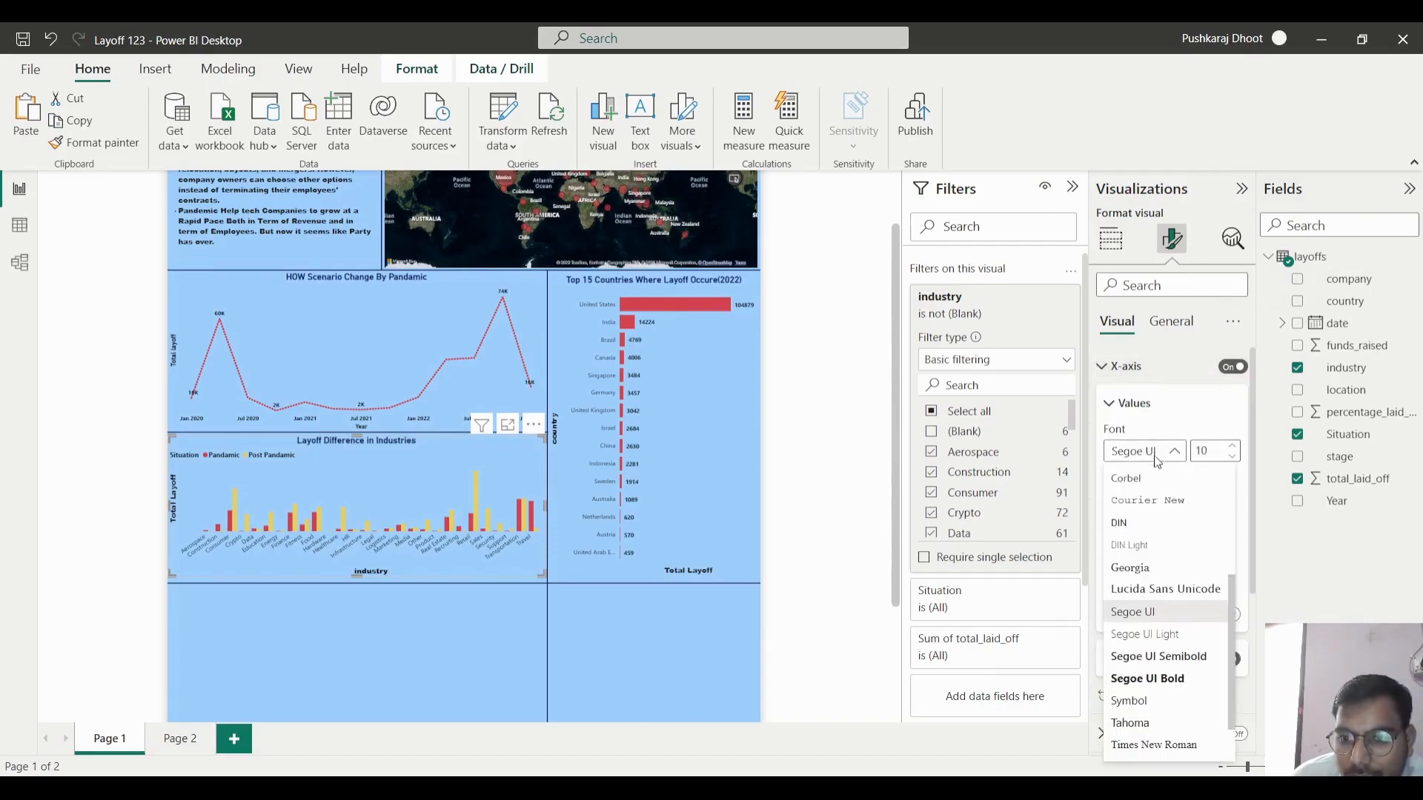
left_click(1139, 523)
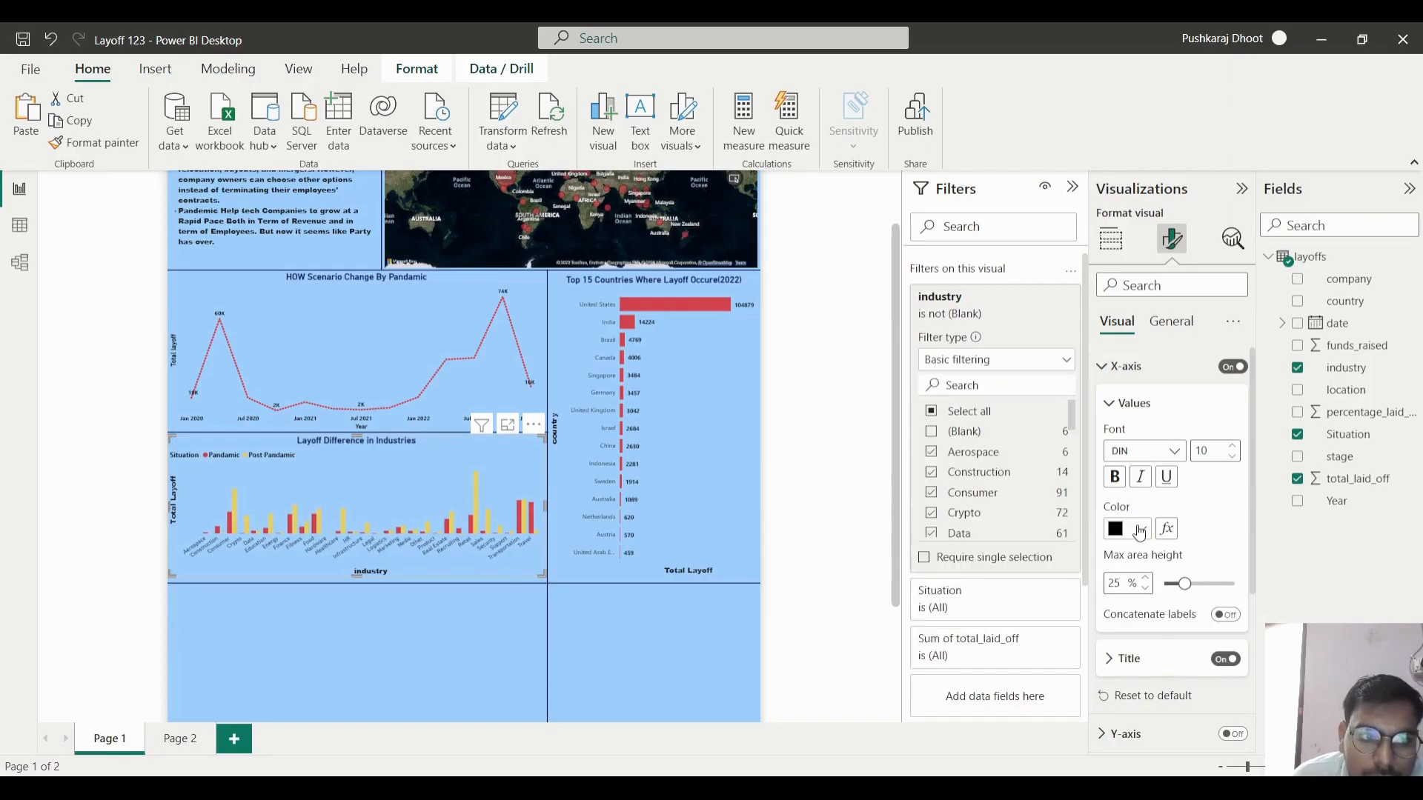
- Check the line chart's X-axis value and title formatting, and set the industry column chart's X-axis title font to DIN
left_click(338, 313)
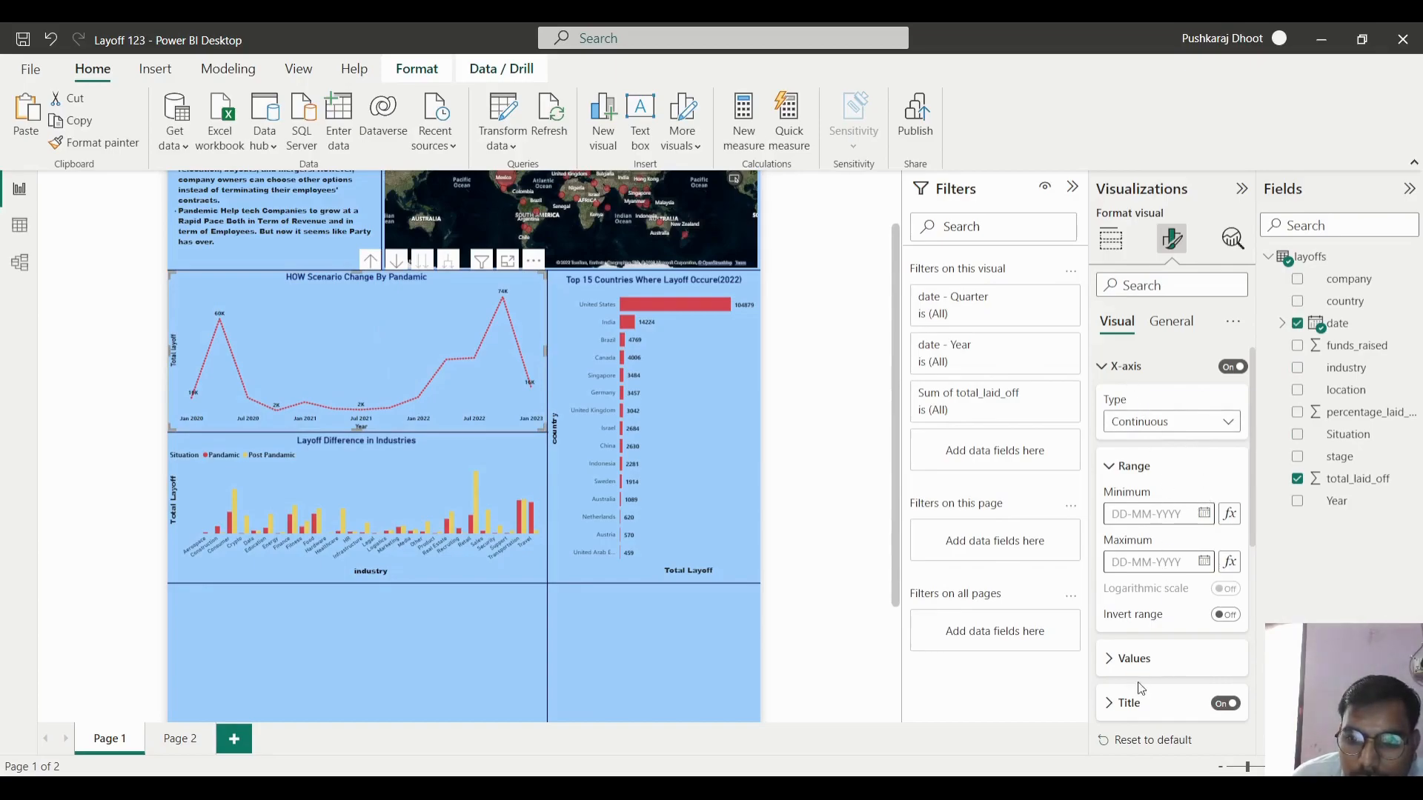
left_click(1134, 659)
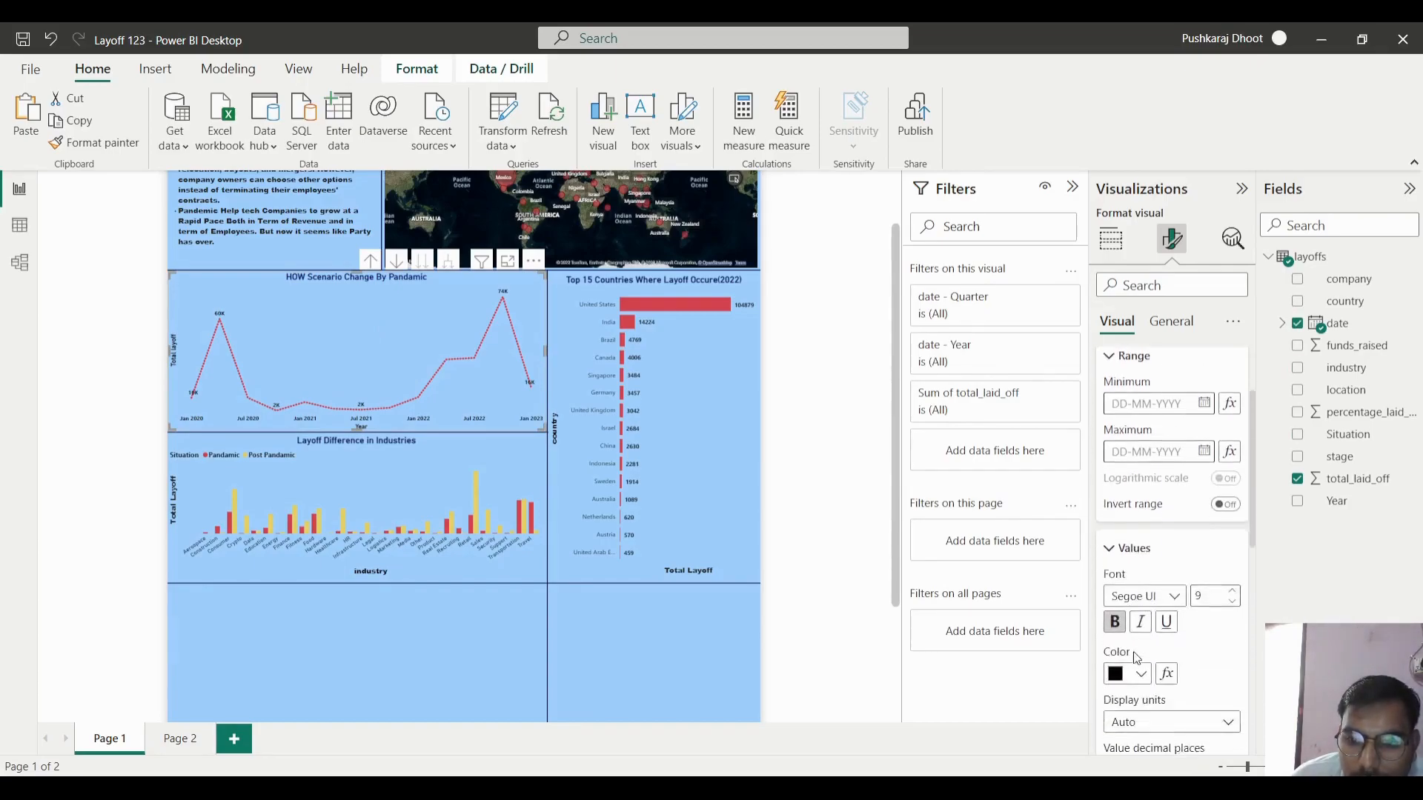
left_click(1149, 539)
scroll(1148, 518, "down", 2)
left_click(1148, 459)
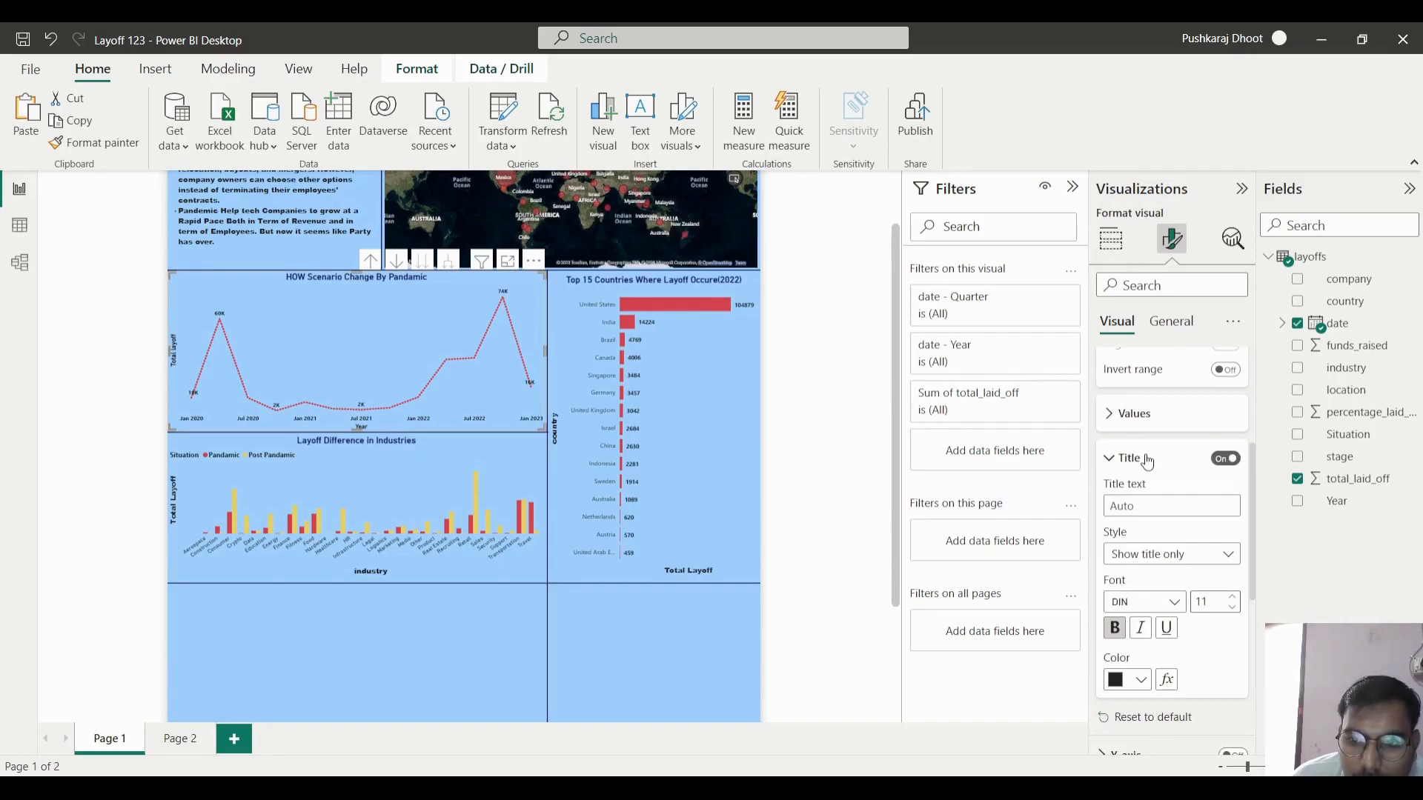
left_click(336, 479)
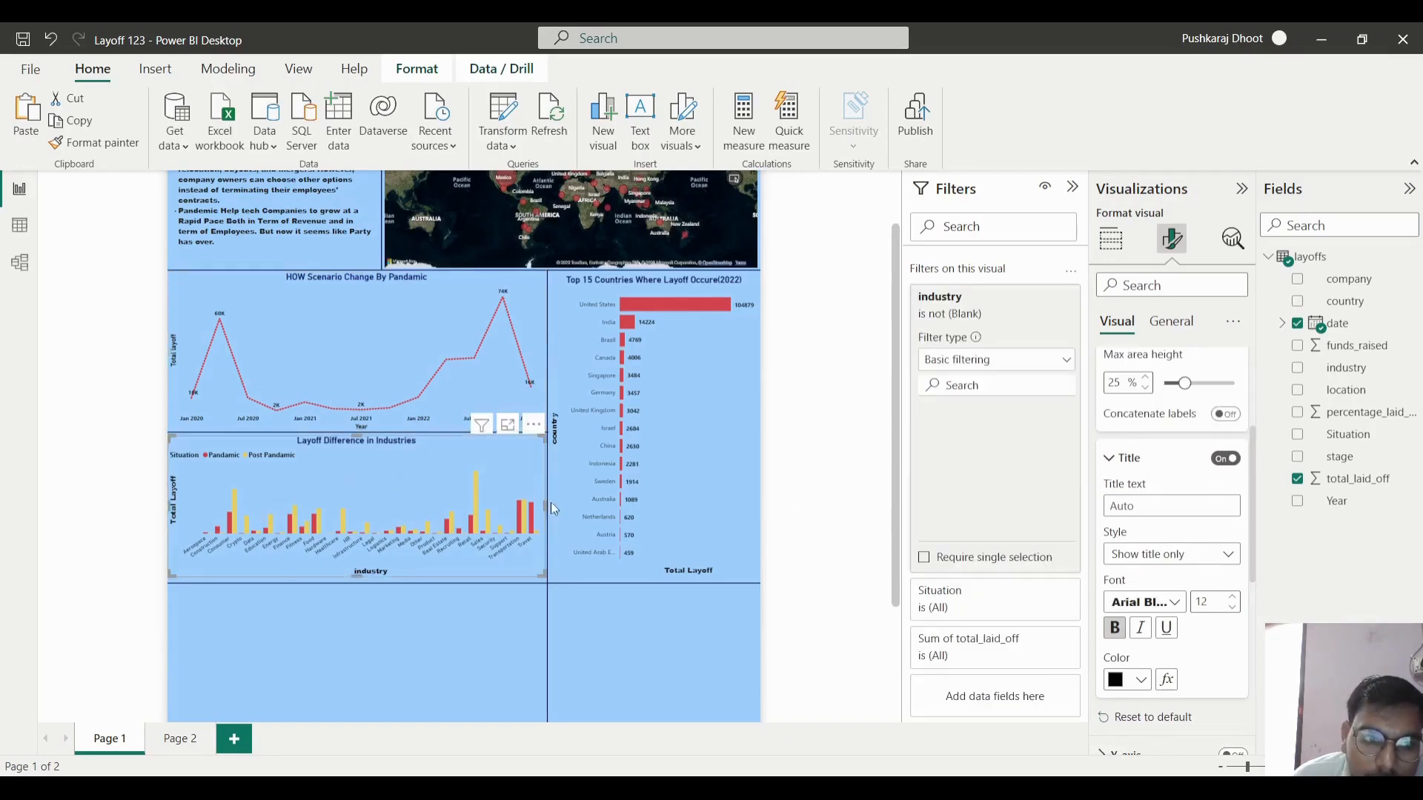
left_click(1148, 603)
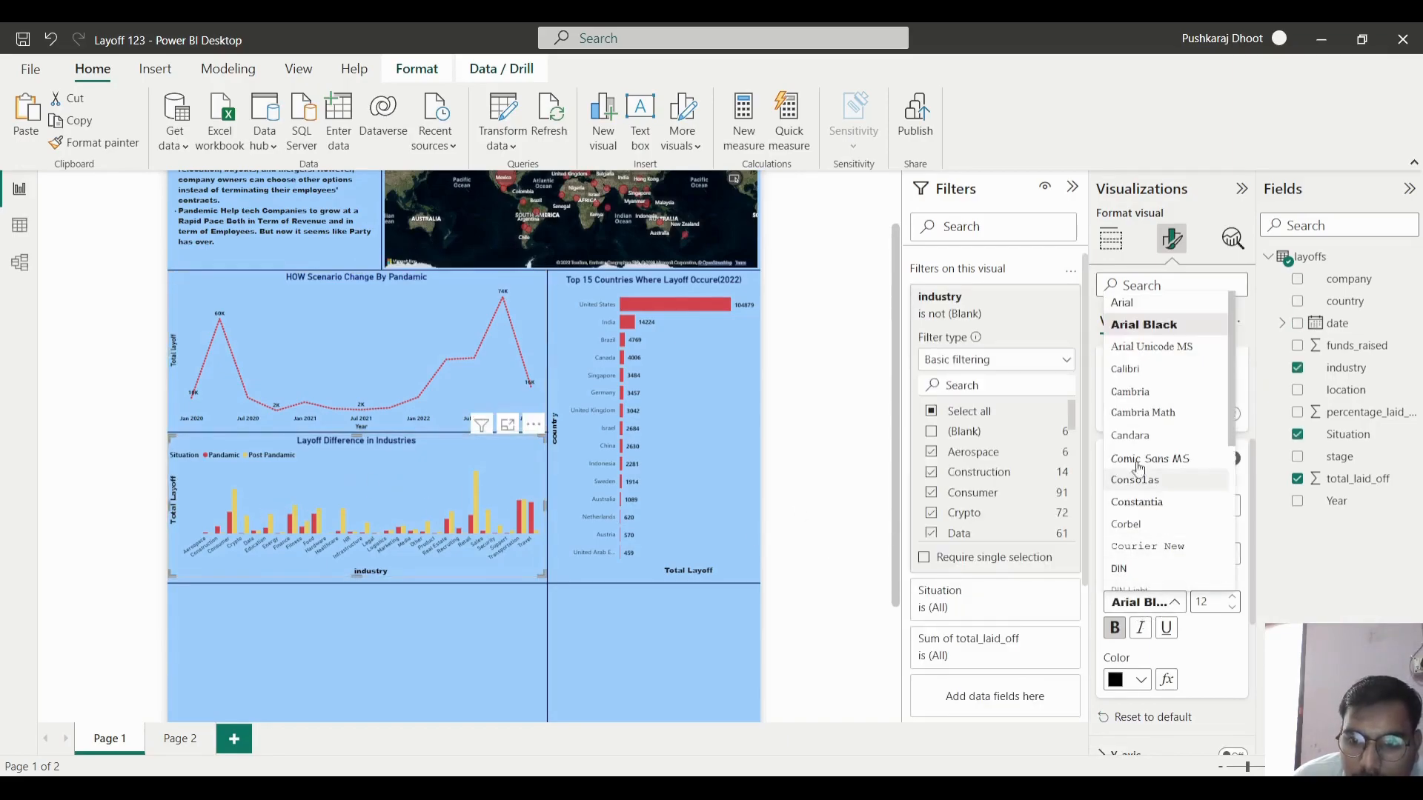
left_click(1121, 569)
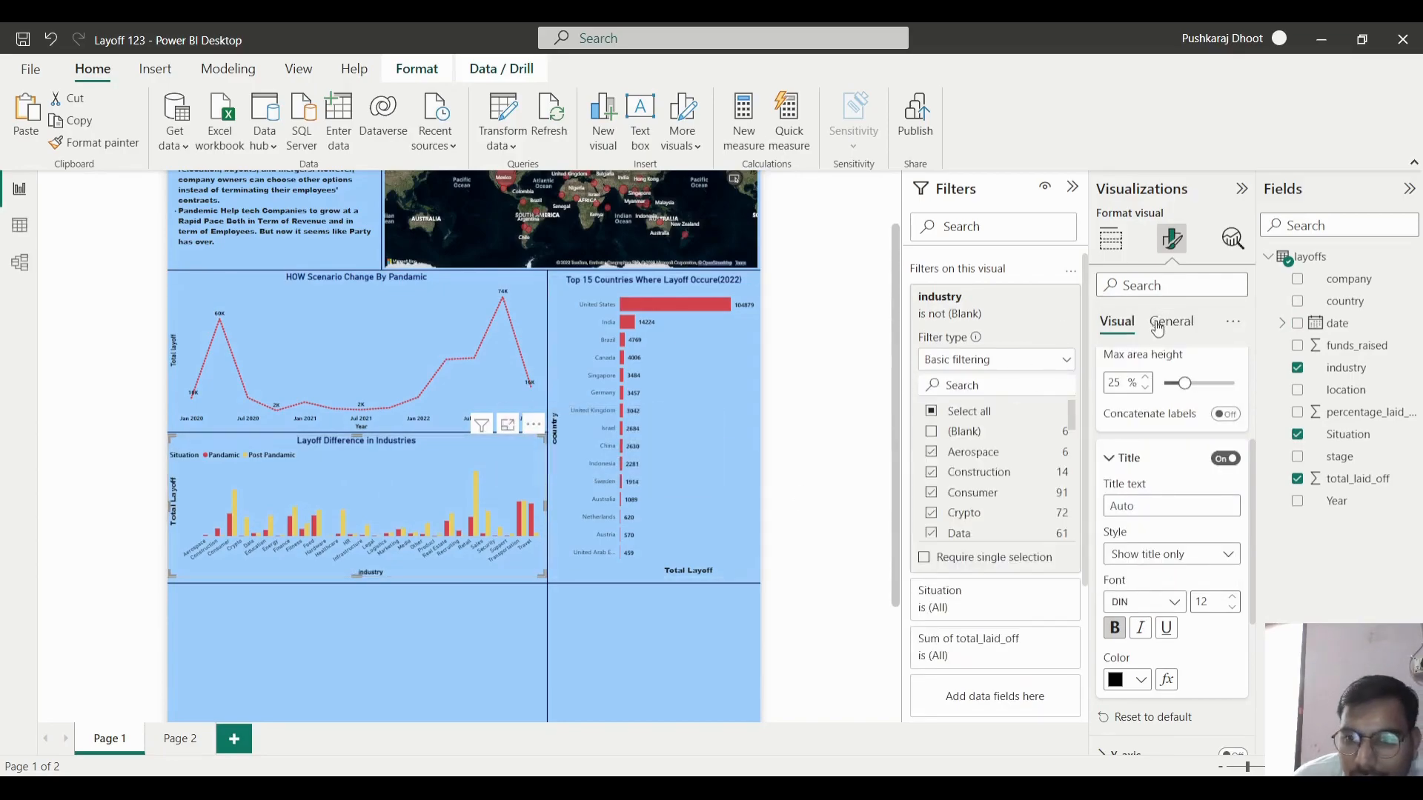
- Set the font of the industry column chart's Y-axis title, "Total Layoff", to DIN
scroll(1167, 546, "down", 3)
scroll(1167, 546, "down", 4)
left_click(1133, 474)
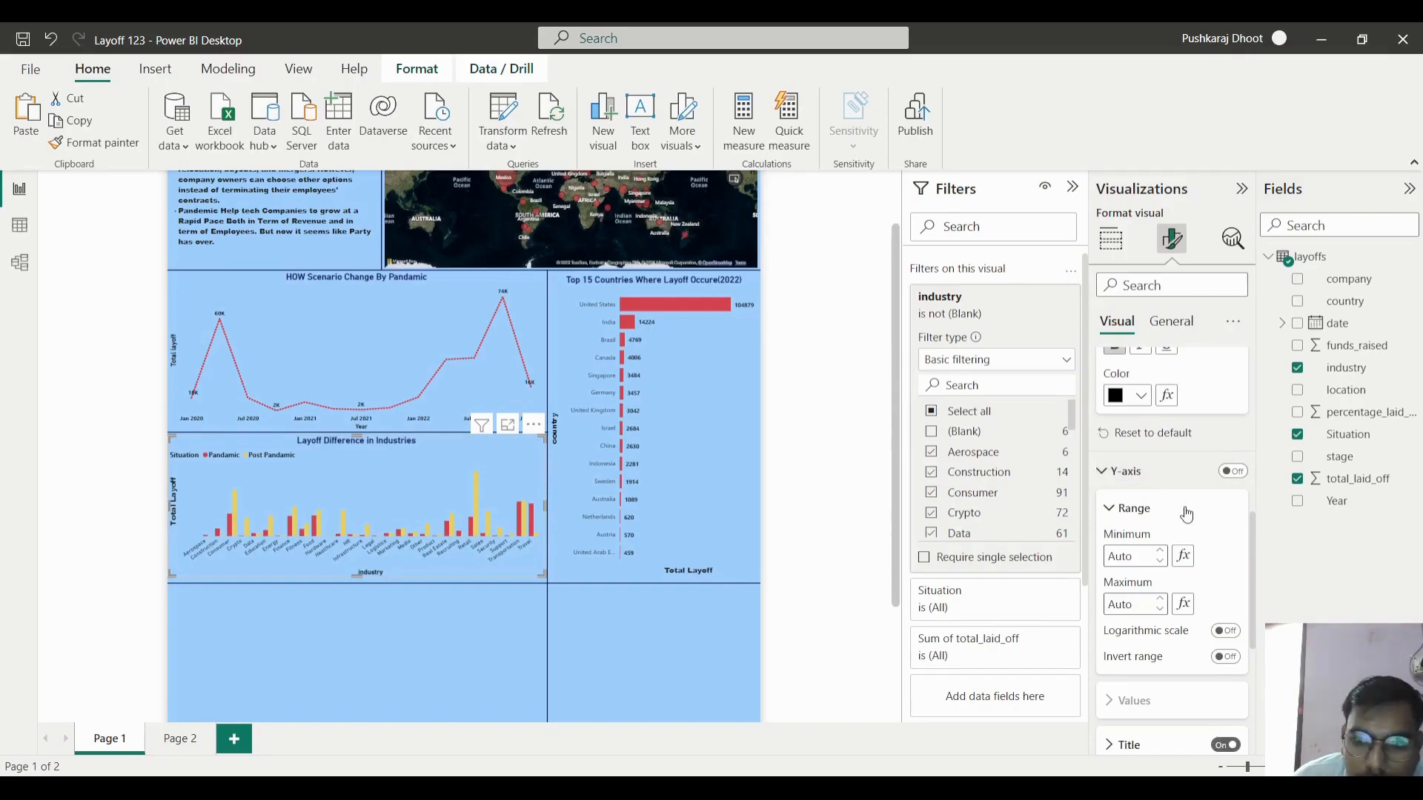
scroll(1186, 511, "down", 8)
left_click(1136, 438)
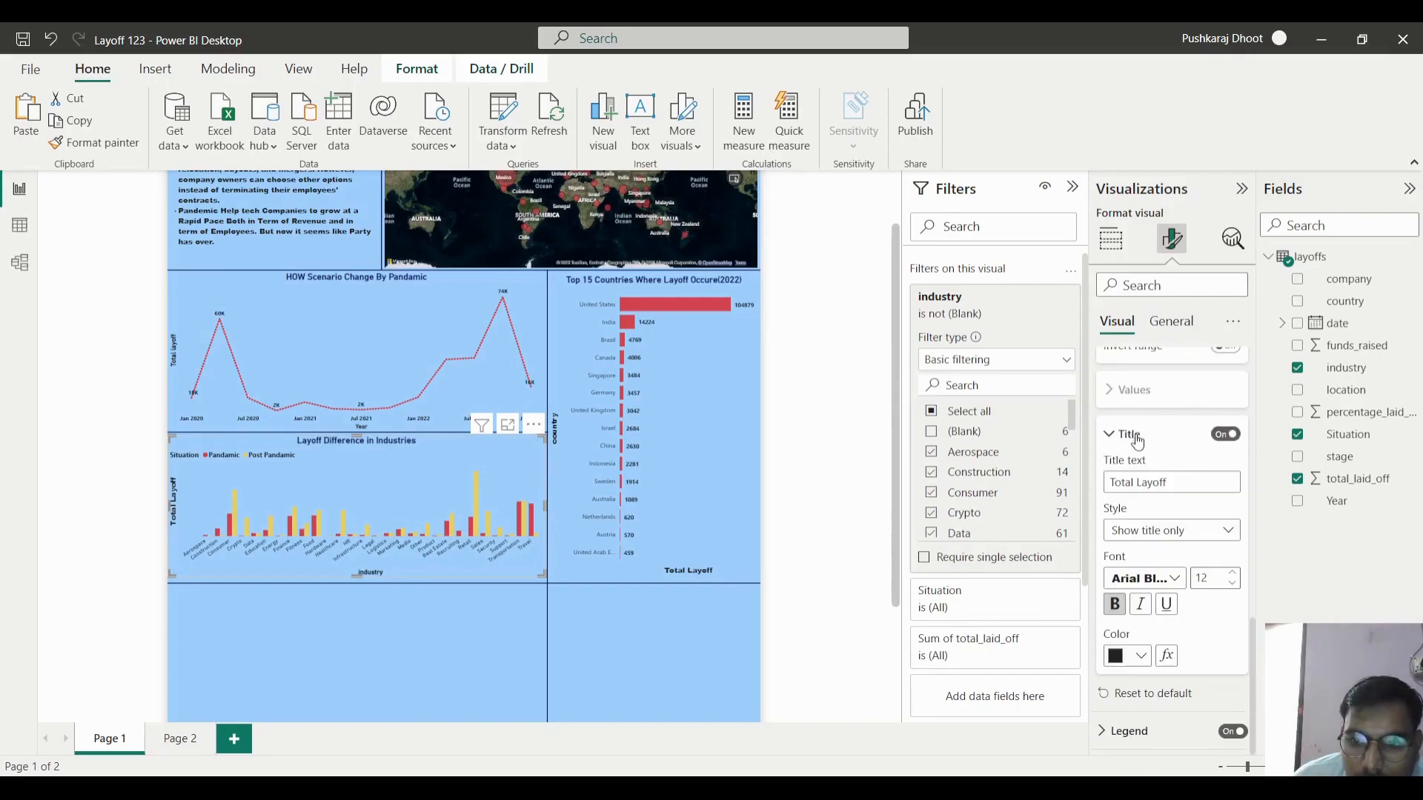
left_click(1147, 577)
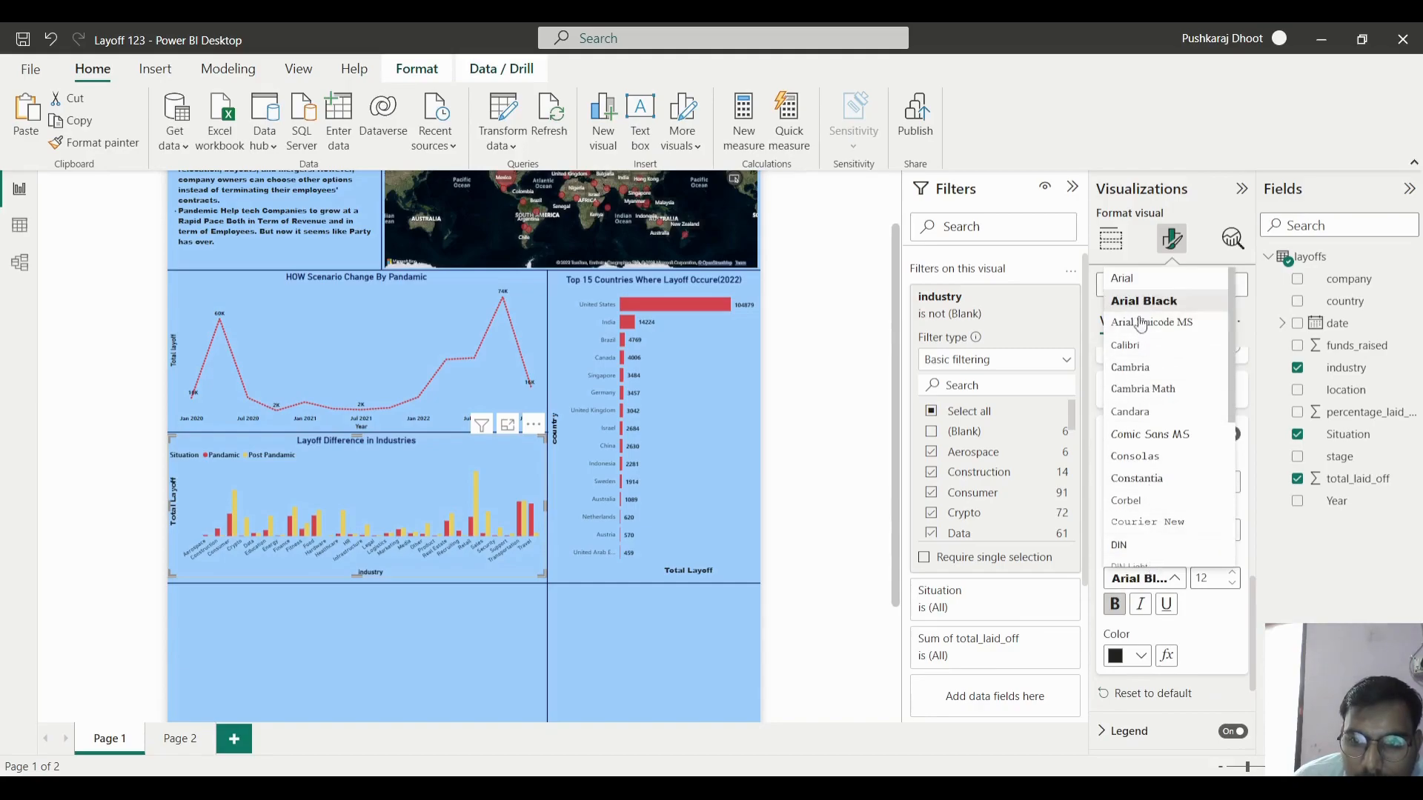
left_click(1131, 544)
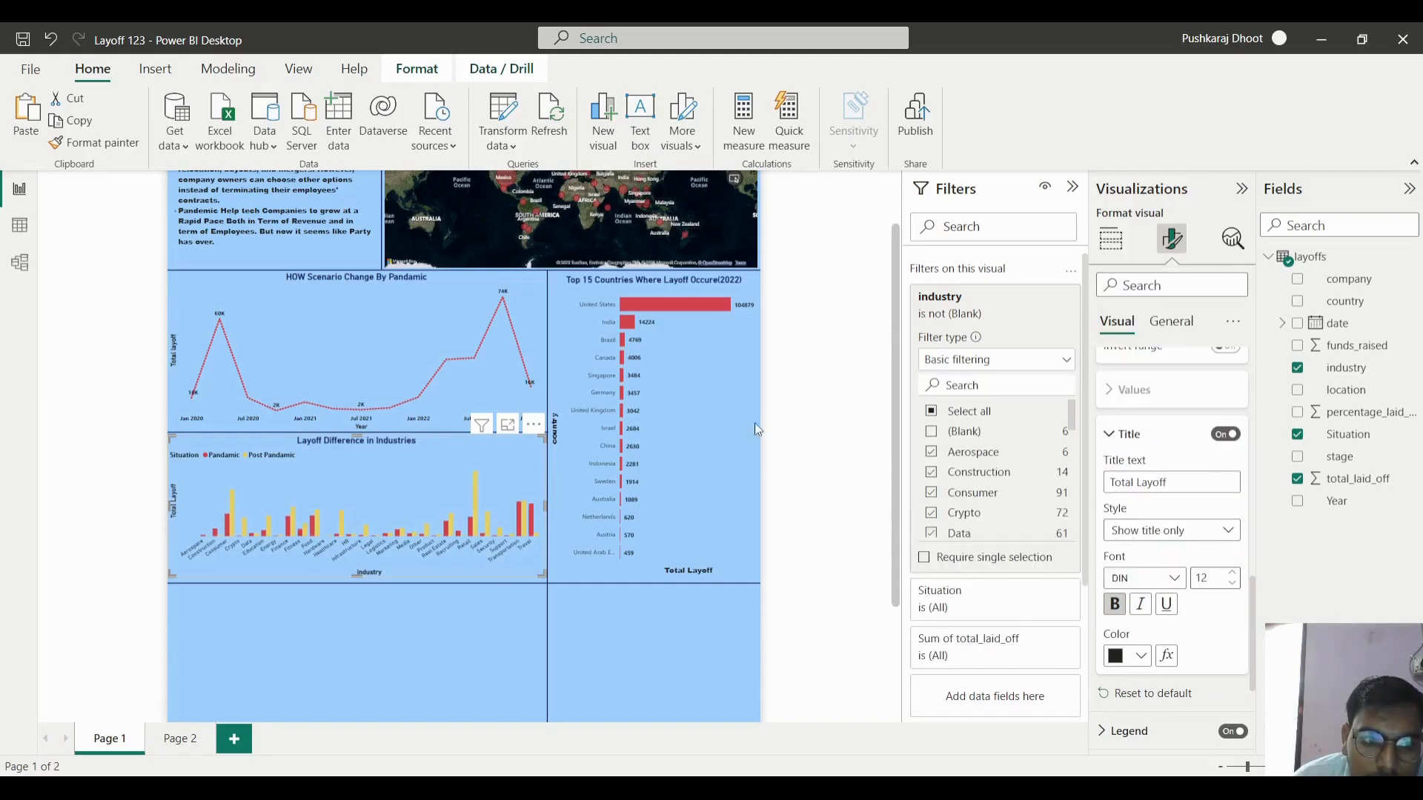
- Set the font of the country bar chart's X-axis title, "Total Layoff", to DIN
left_click(735, 427)
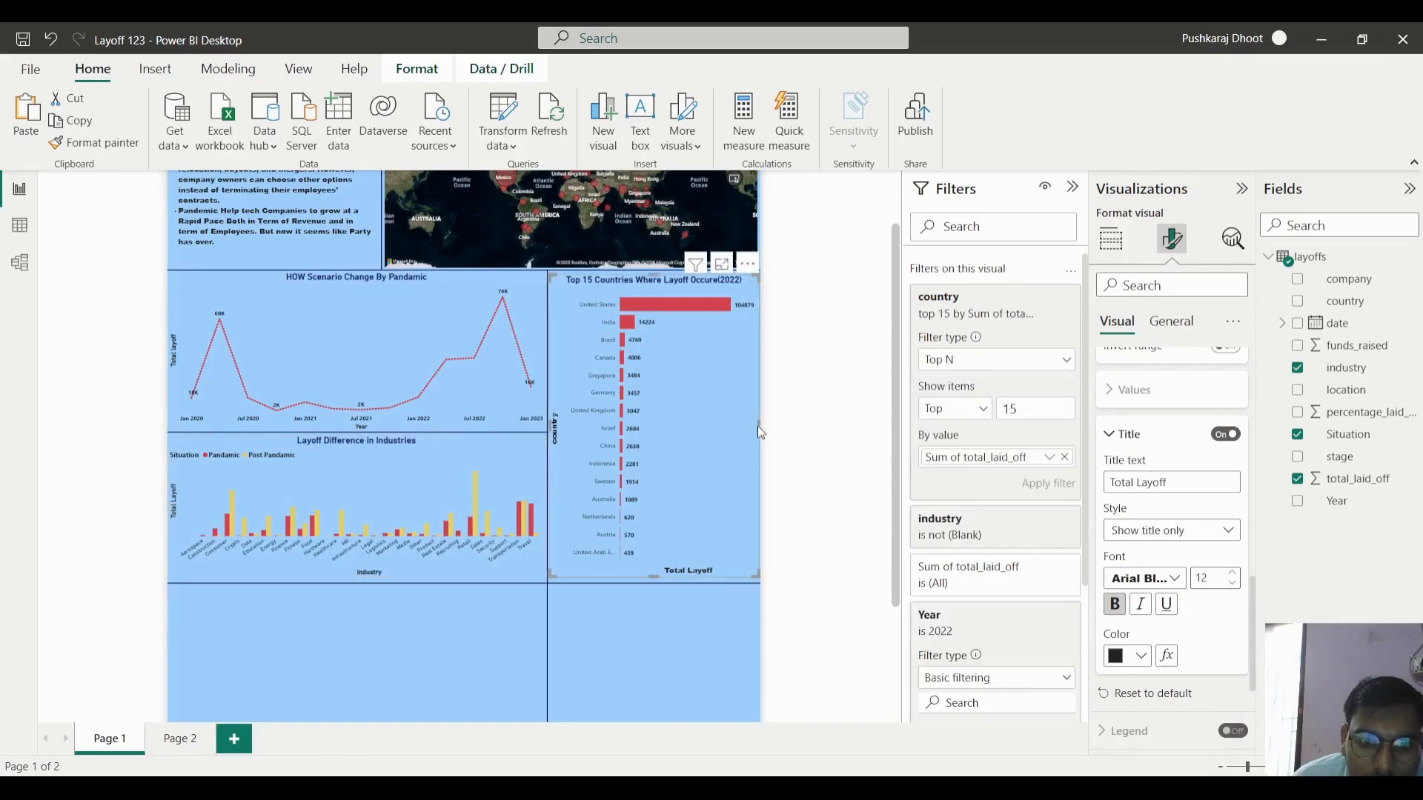
left_click(1160, 579)
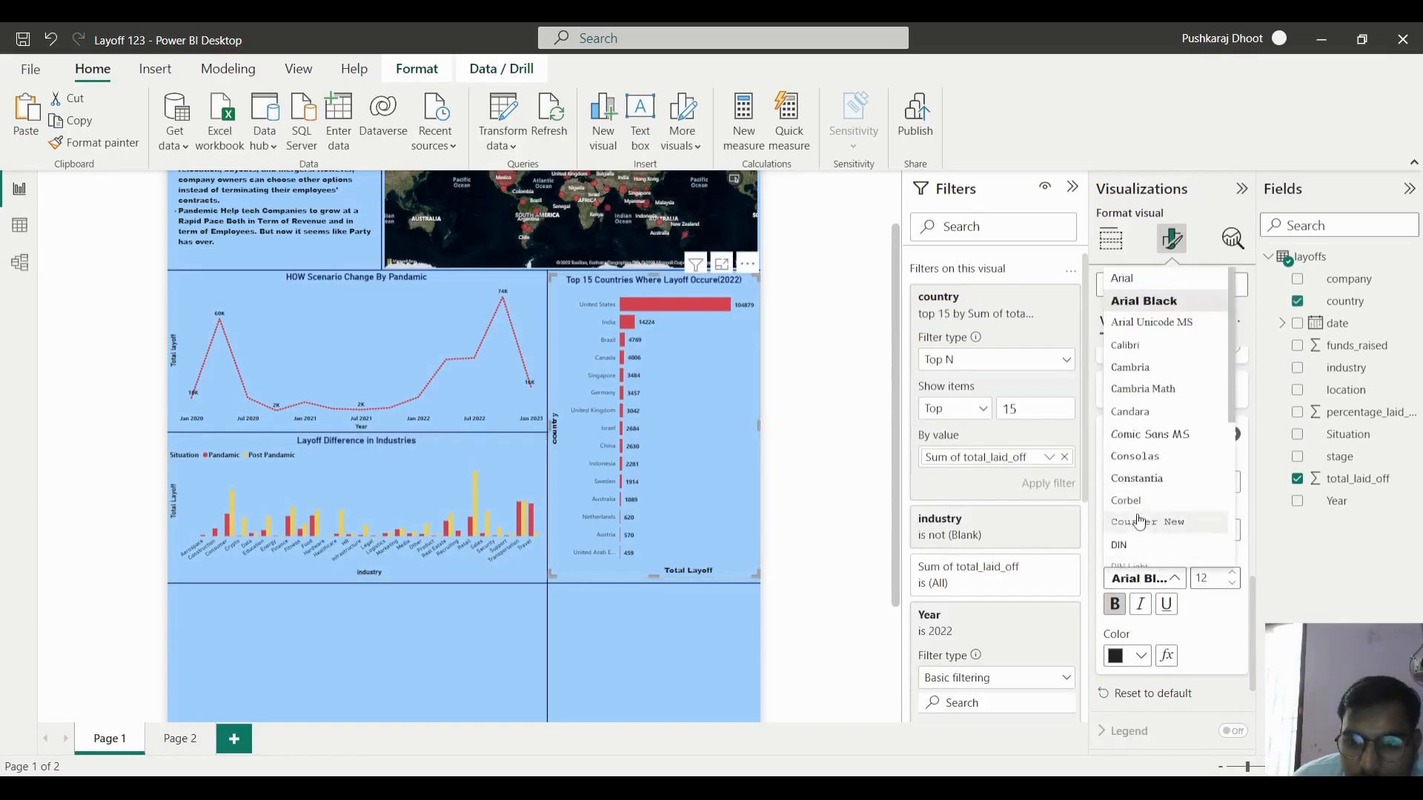
left_click(1139, 545)
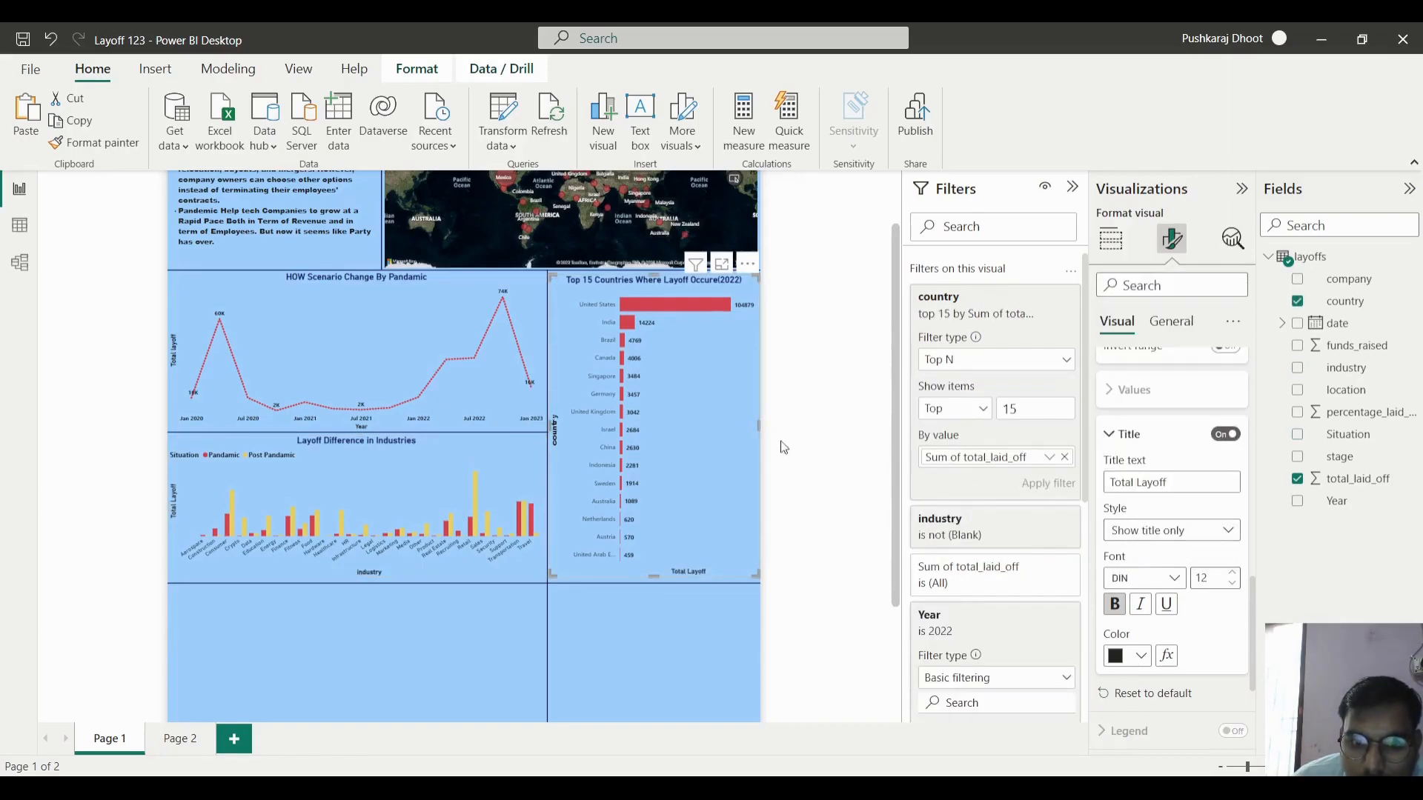
- Set the font of the country bar chart's Y-axis title to DIN
left_click(1164, 331)
left_click(1117, 321)
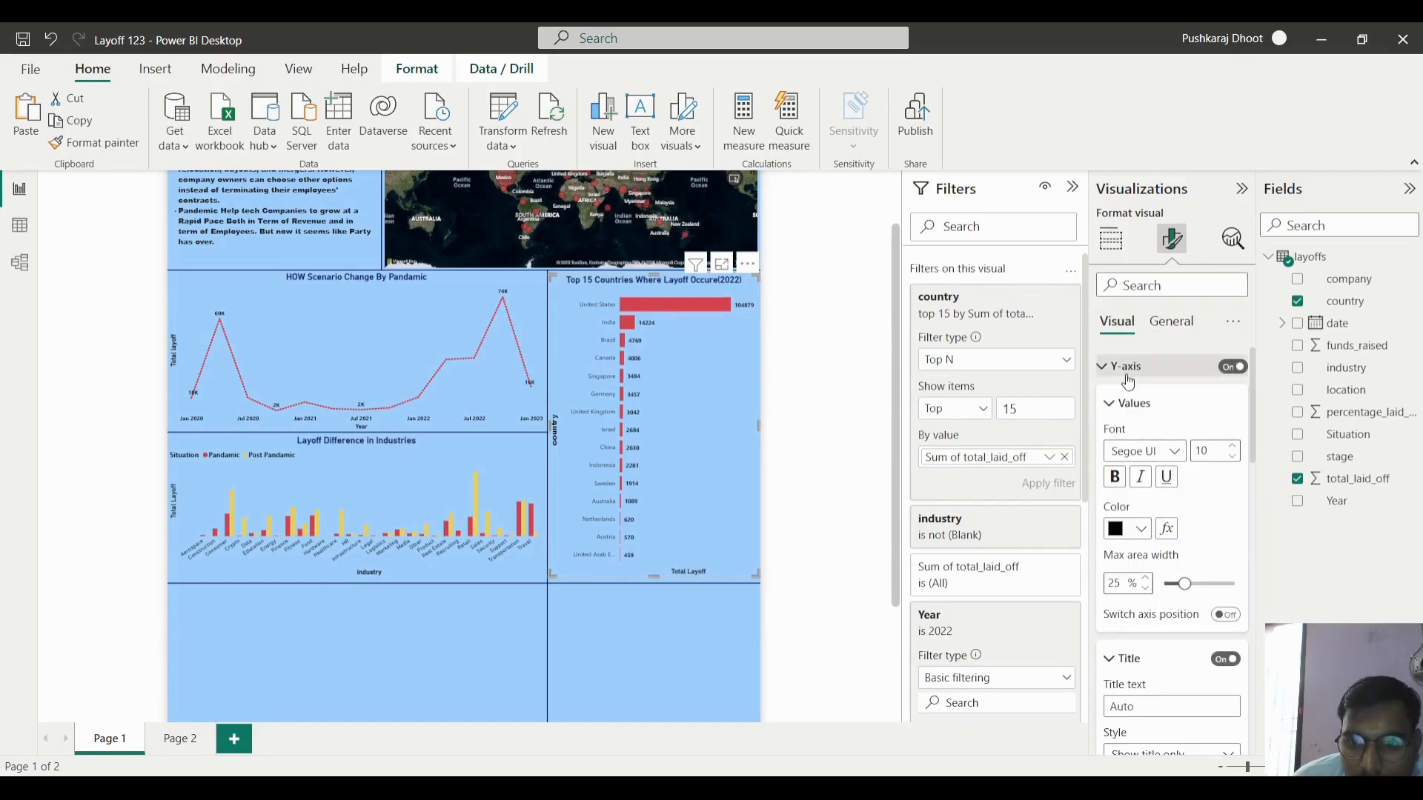
left_click(1142, 368)
left_click(1139, 405)
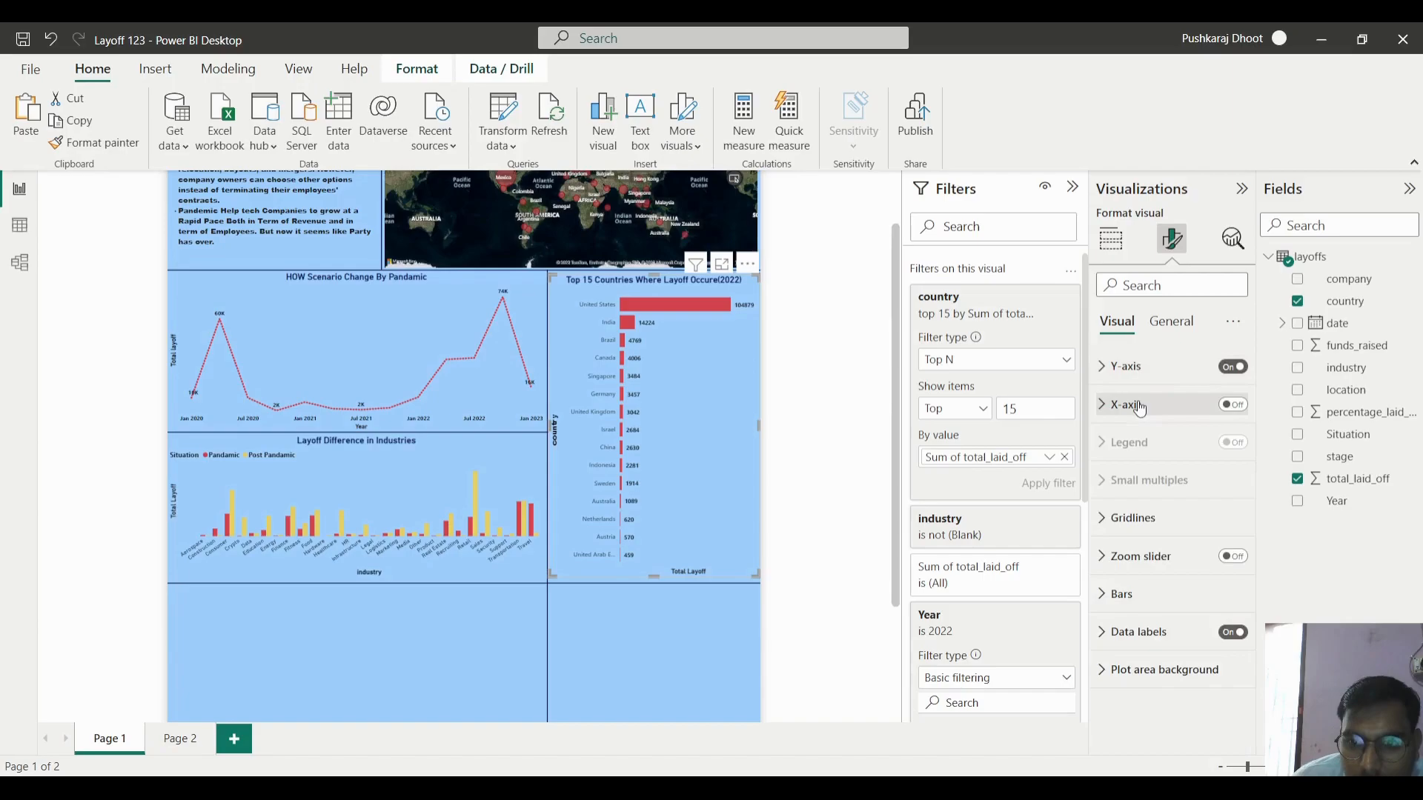
left_click(1139, 405)
scroll(1171, 518, "down", 4)
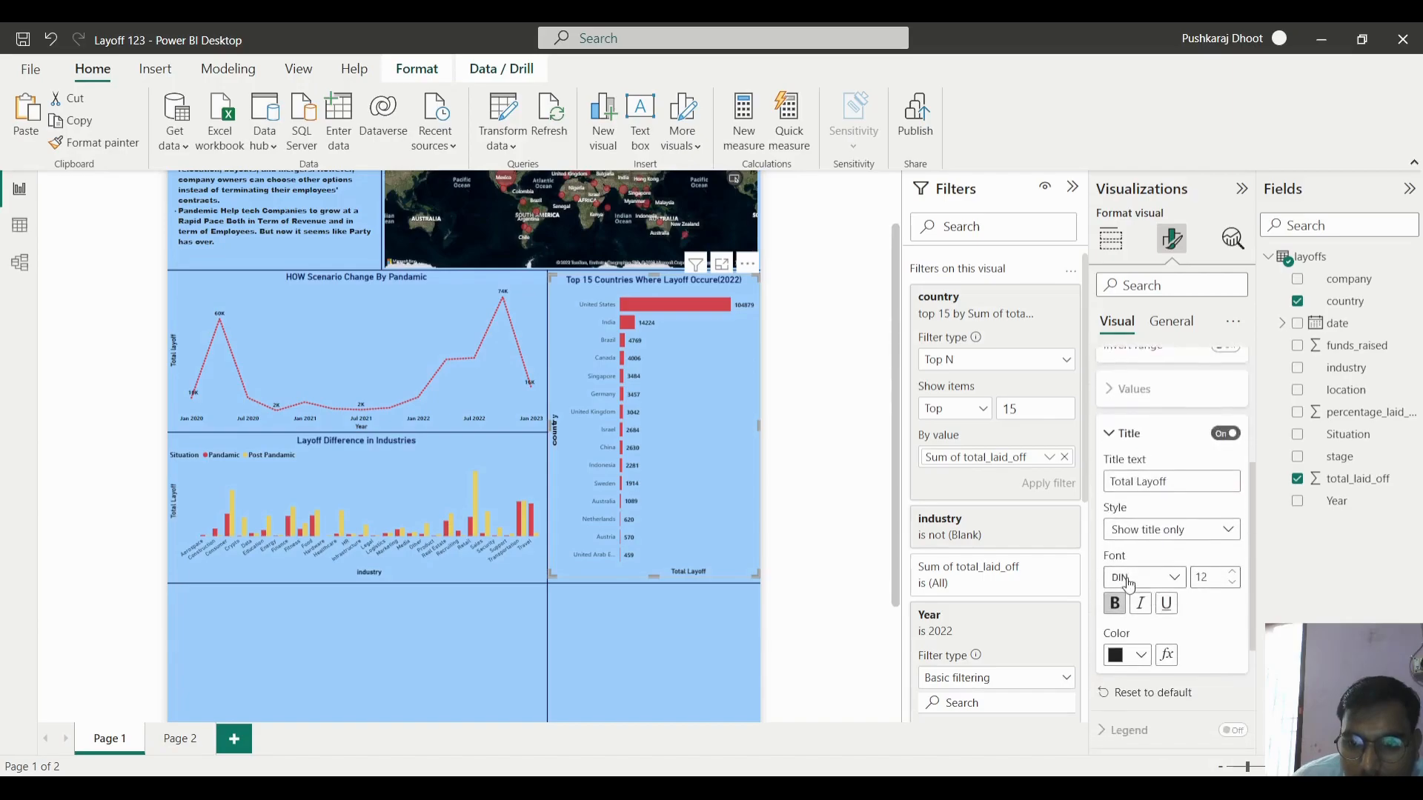
scroll(1151, 525, "up", 3)
left_click(1142, 368)
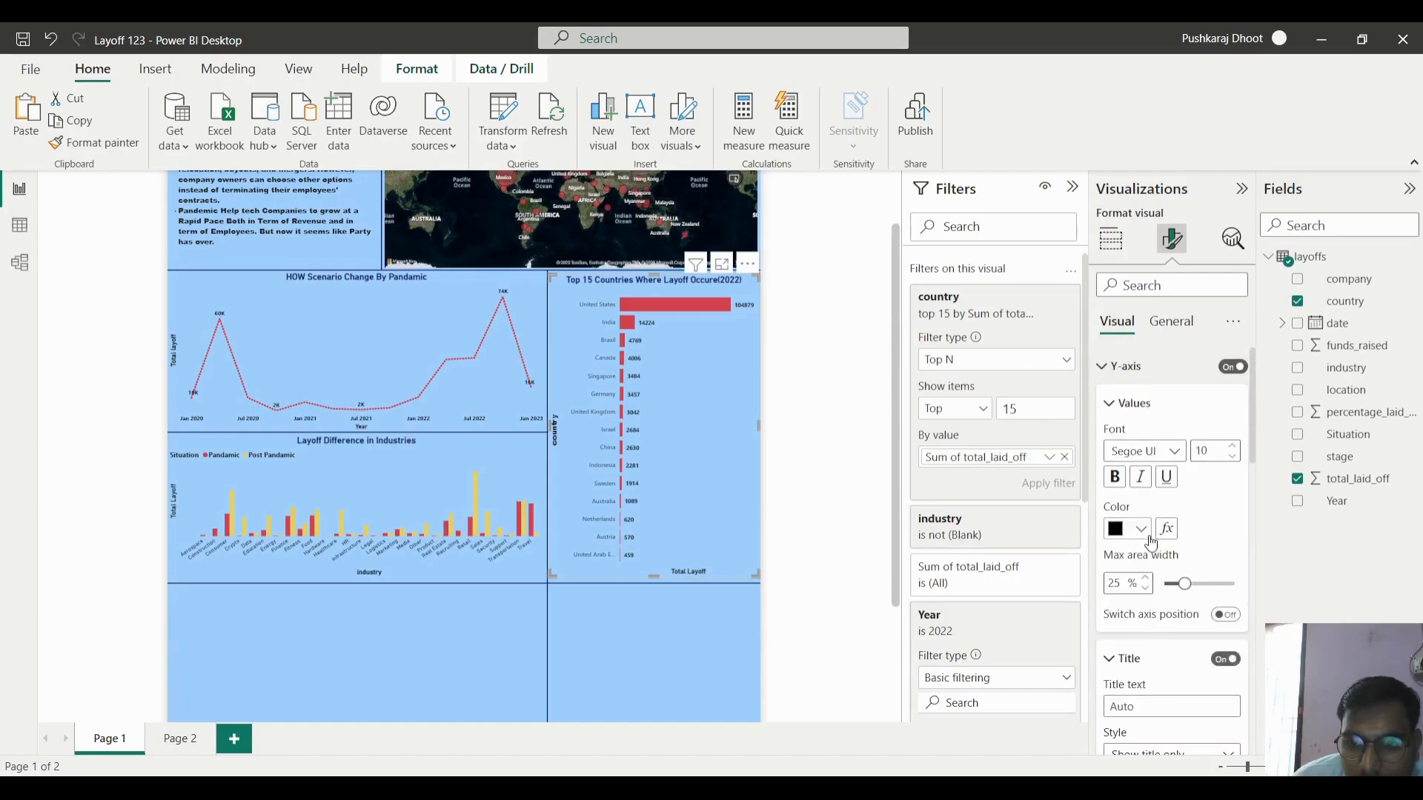
scroll(1149, 540, "down", 3)
scroll(1152, 537, "down", 3)
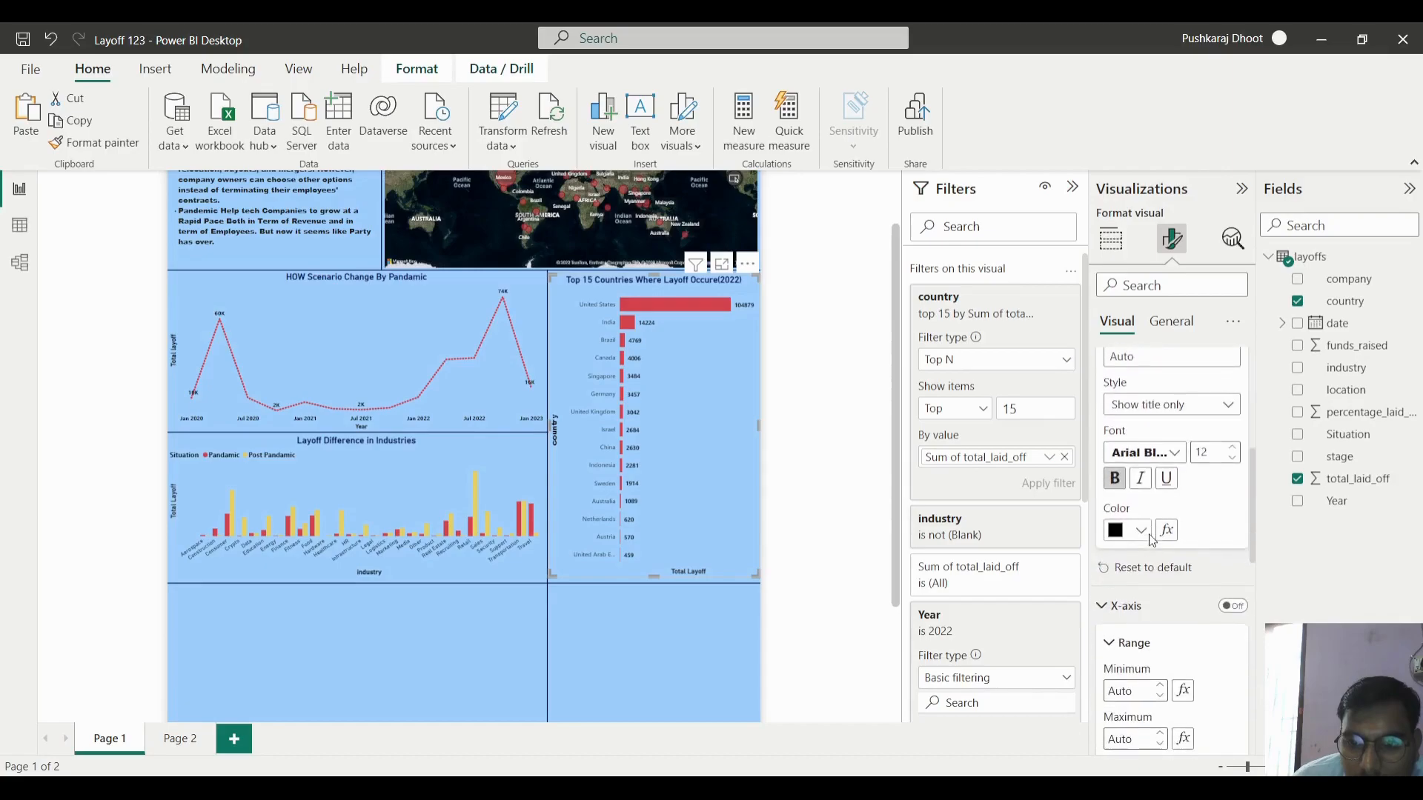
left_click(1158, 444)
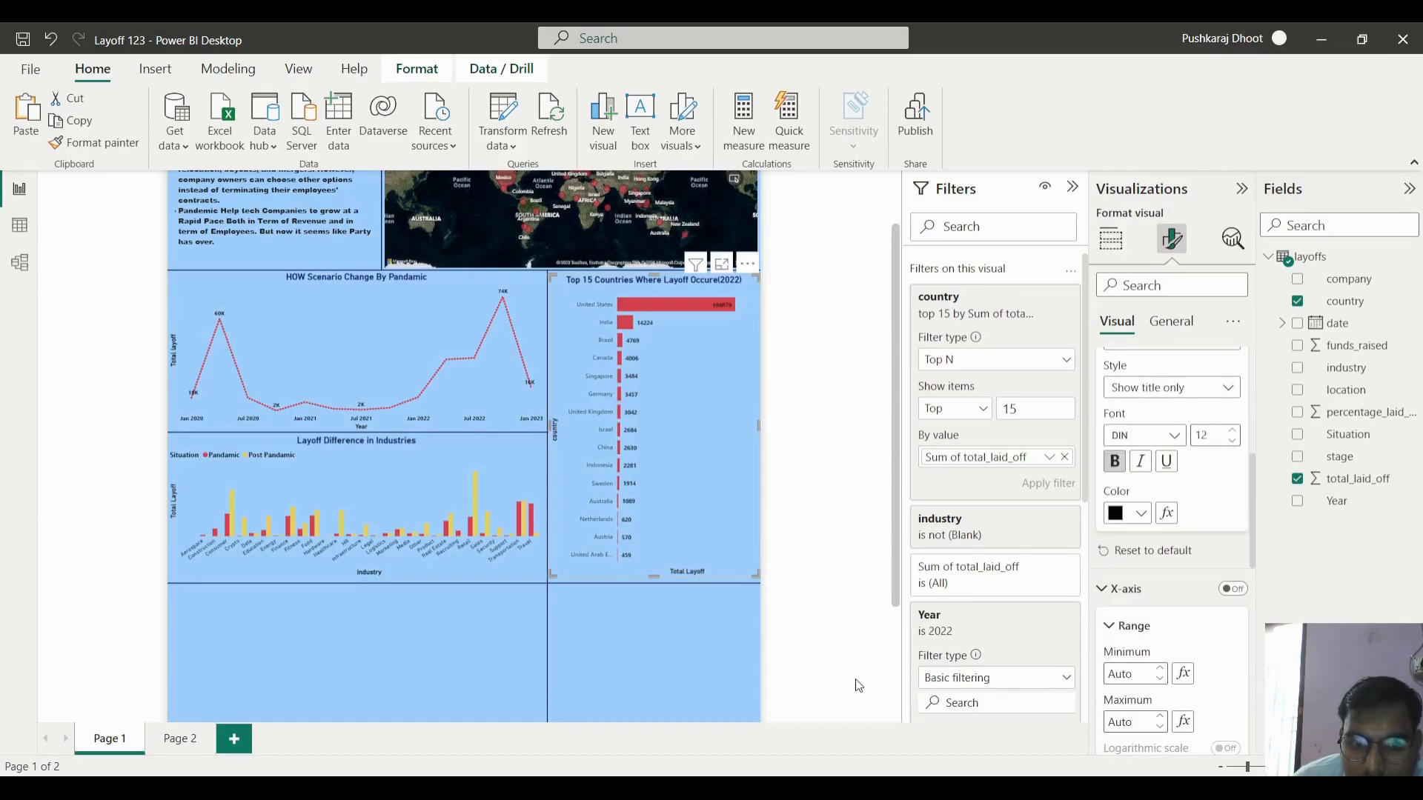
left_click(830, 653)
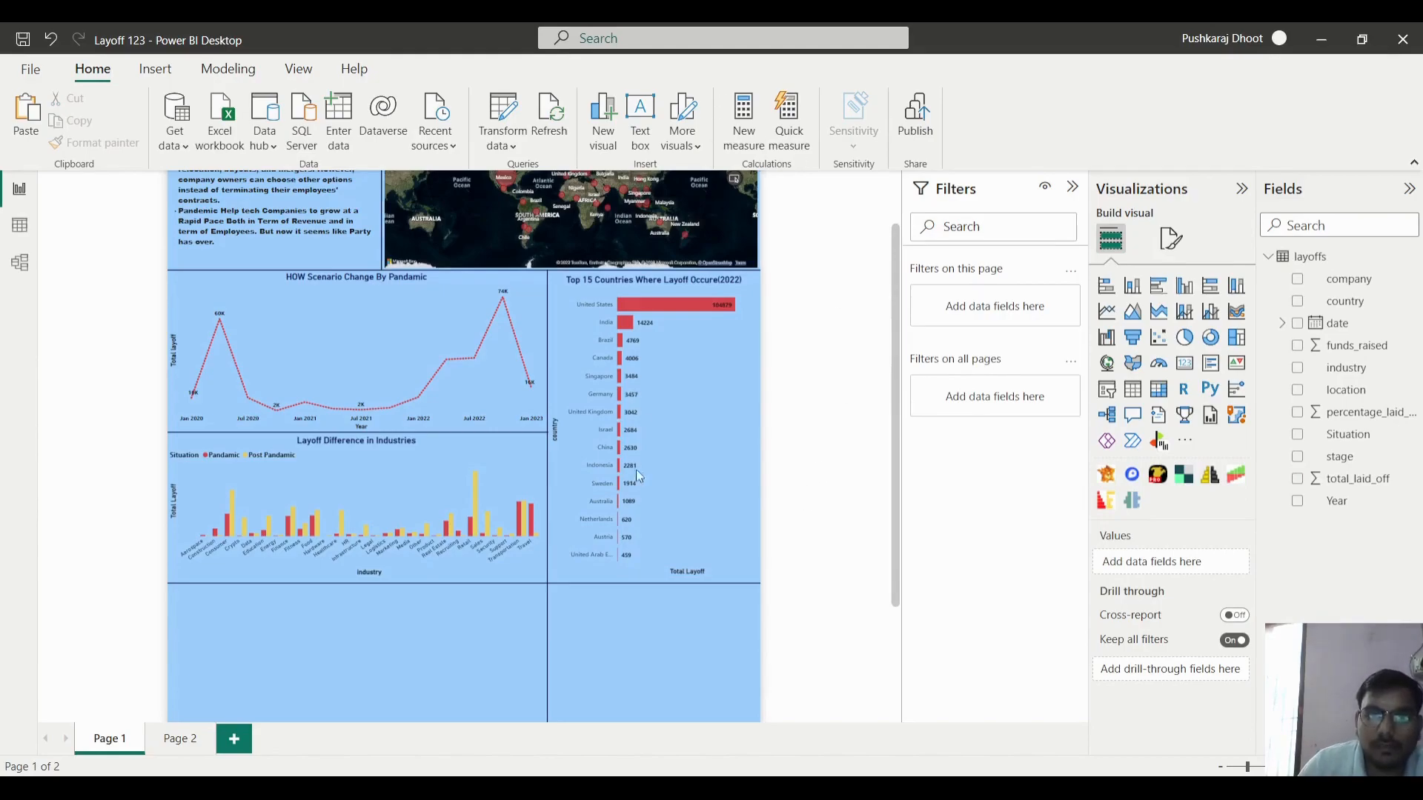
- Duplicate the country bar chart and resize the copy to fill the empty cell below the industry column chart
scroll(305, 578, "down", 3)
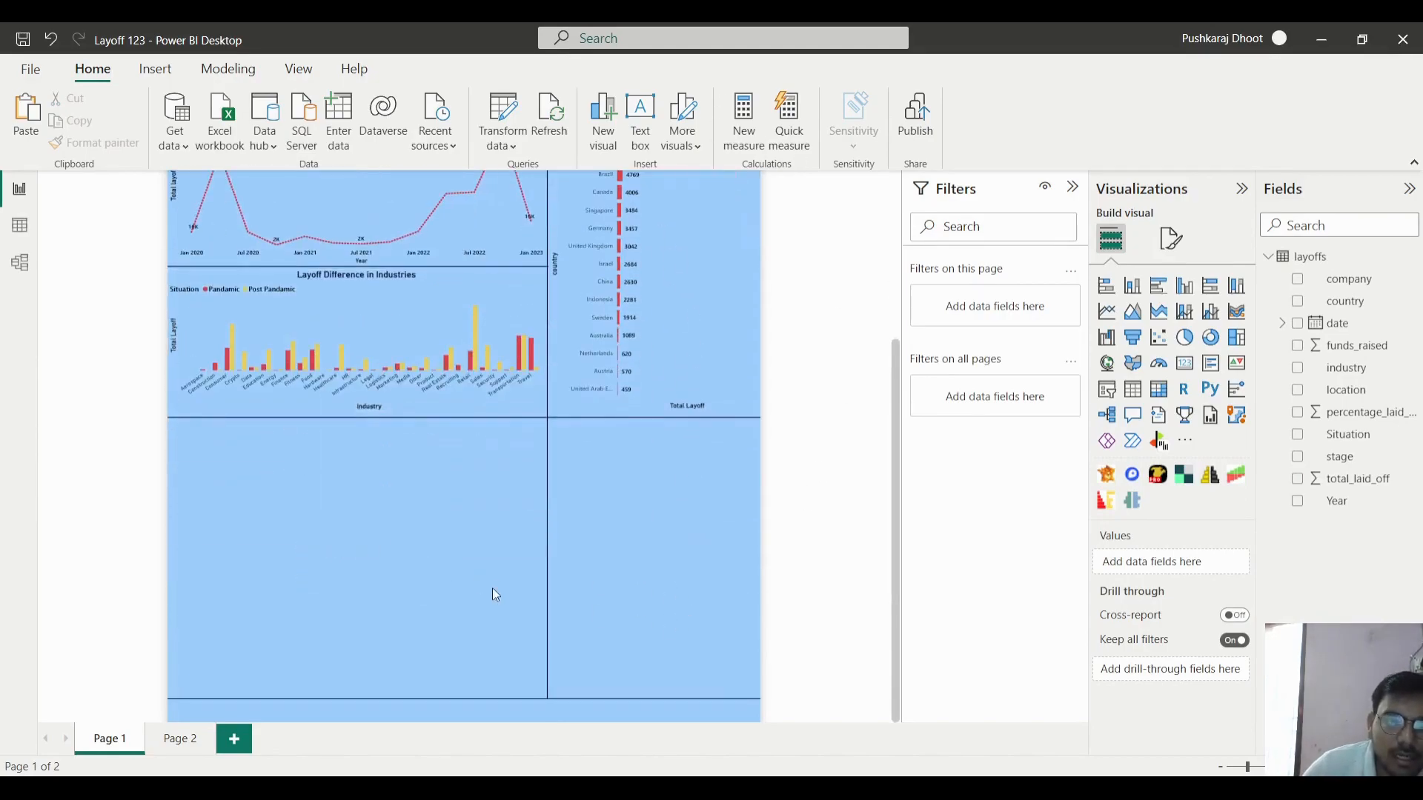
scroll(525, 519, "up", 3)
scroll(544, 442, "down", 3)
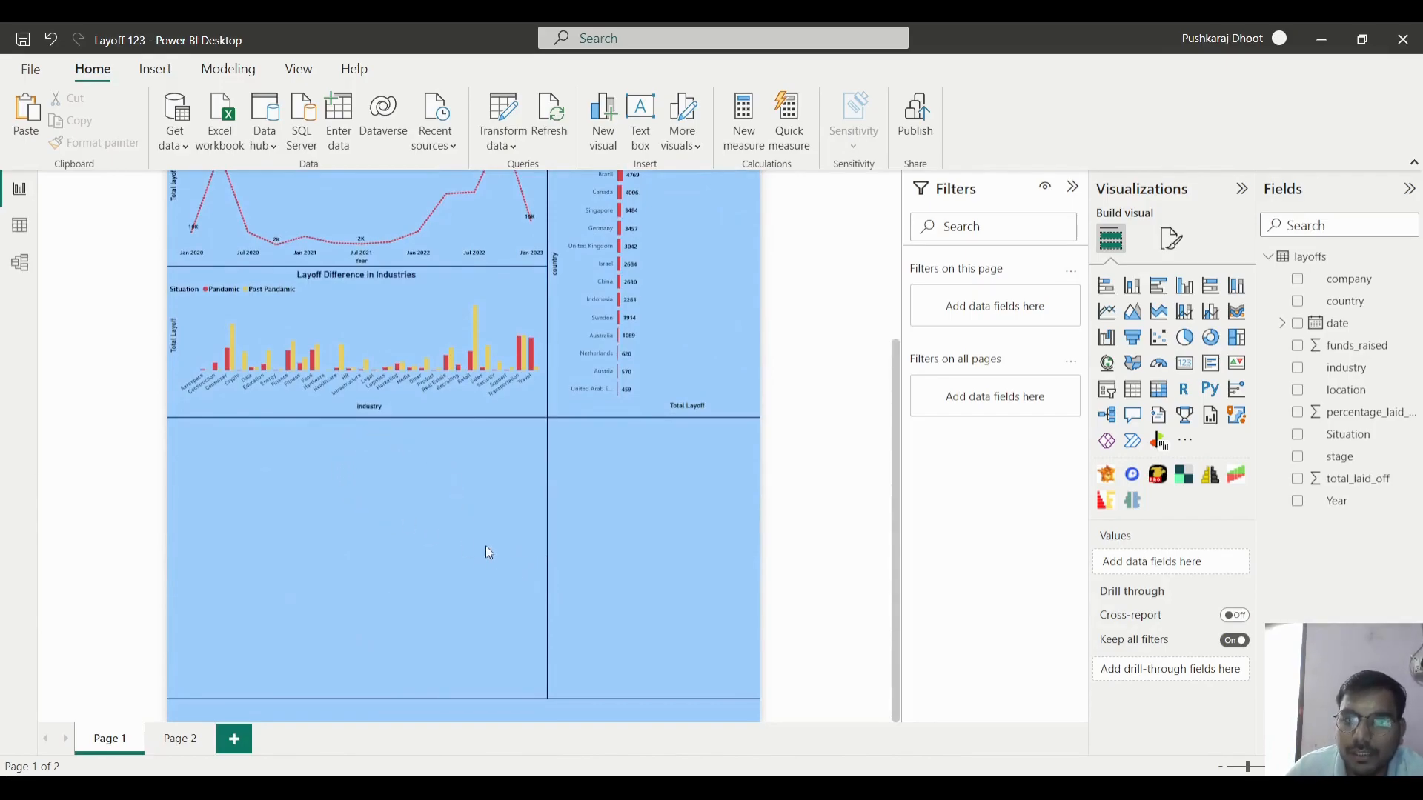
left_click(737, 362)
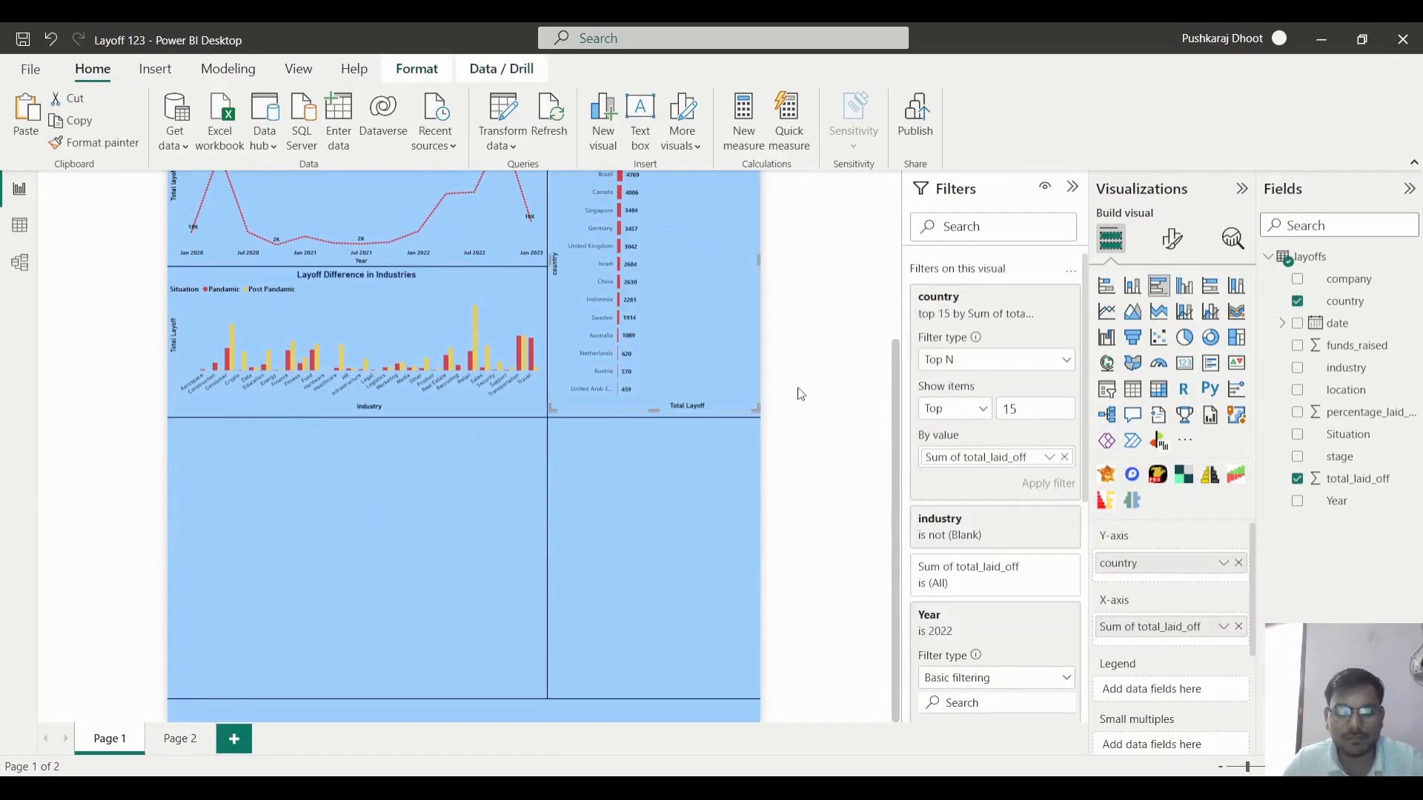
left_click(828, 412)
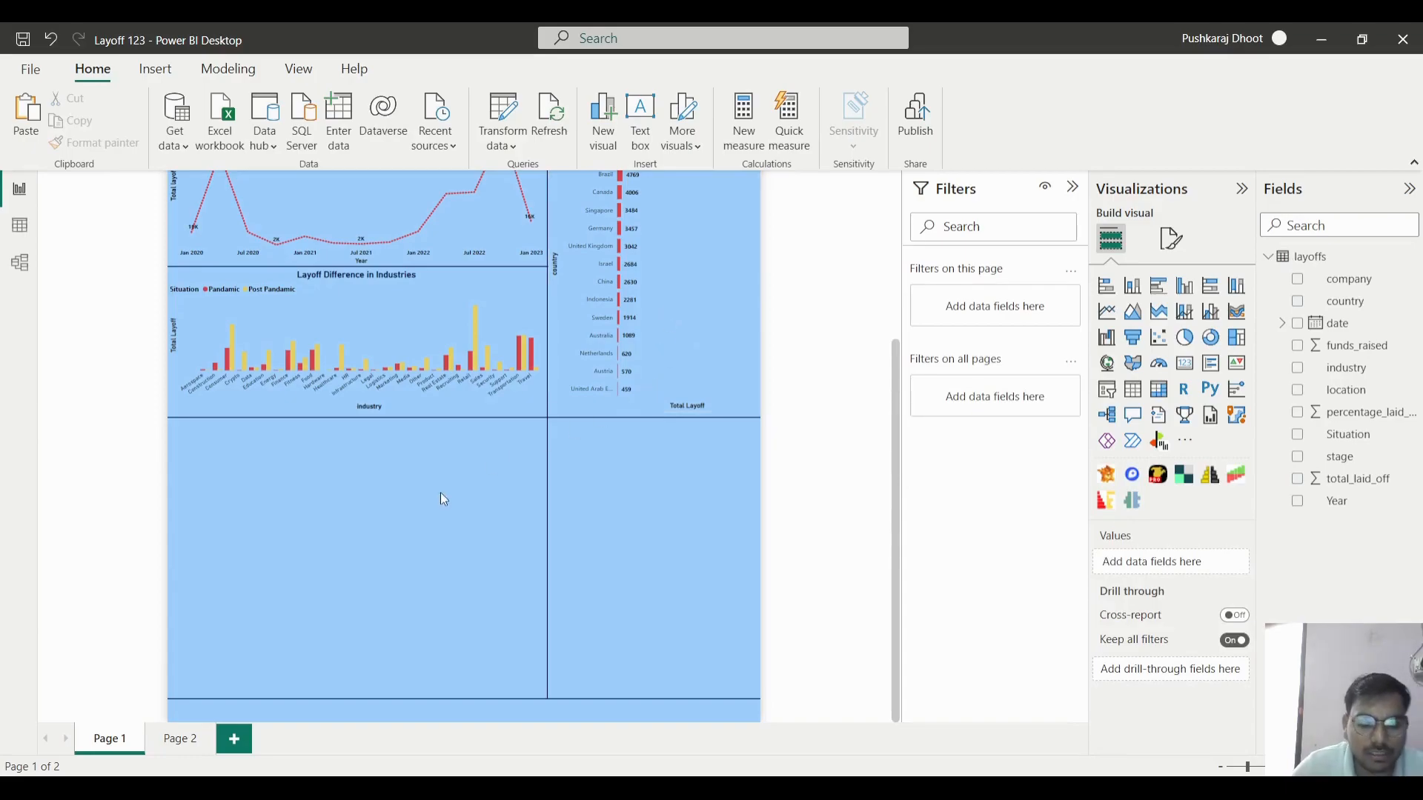
key("ctrl+v")
left_click_drag(673, 306, 249, 622)
left_click_drag(379, 714, 370, 633)
left_click_drag(267, 523, 265, 524)
left_click_drag(369, 642, 539, 691)
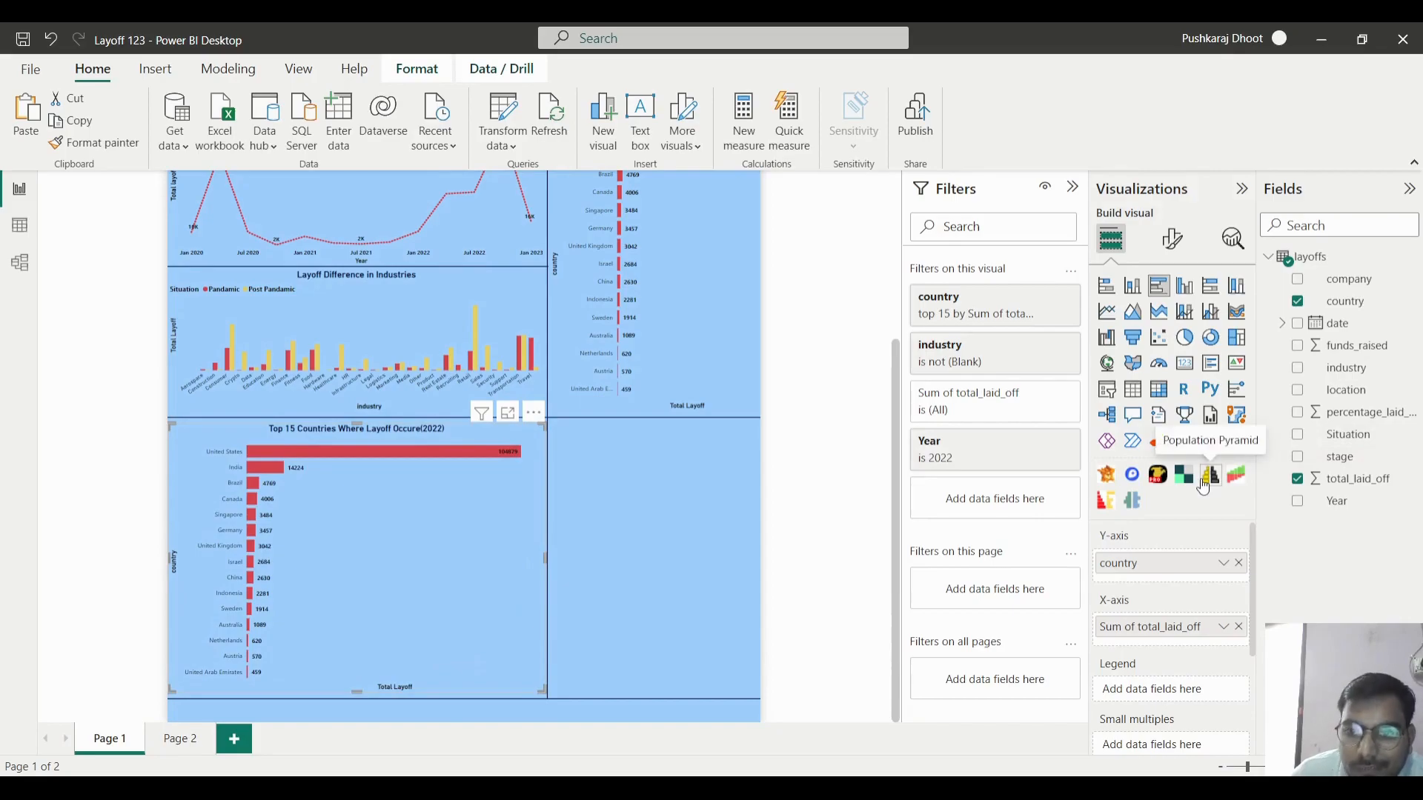
- Convert the copied chart to a tornado chart and remove country and Sum of total_laid_off from its fields
left_click(1127, 504)
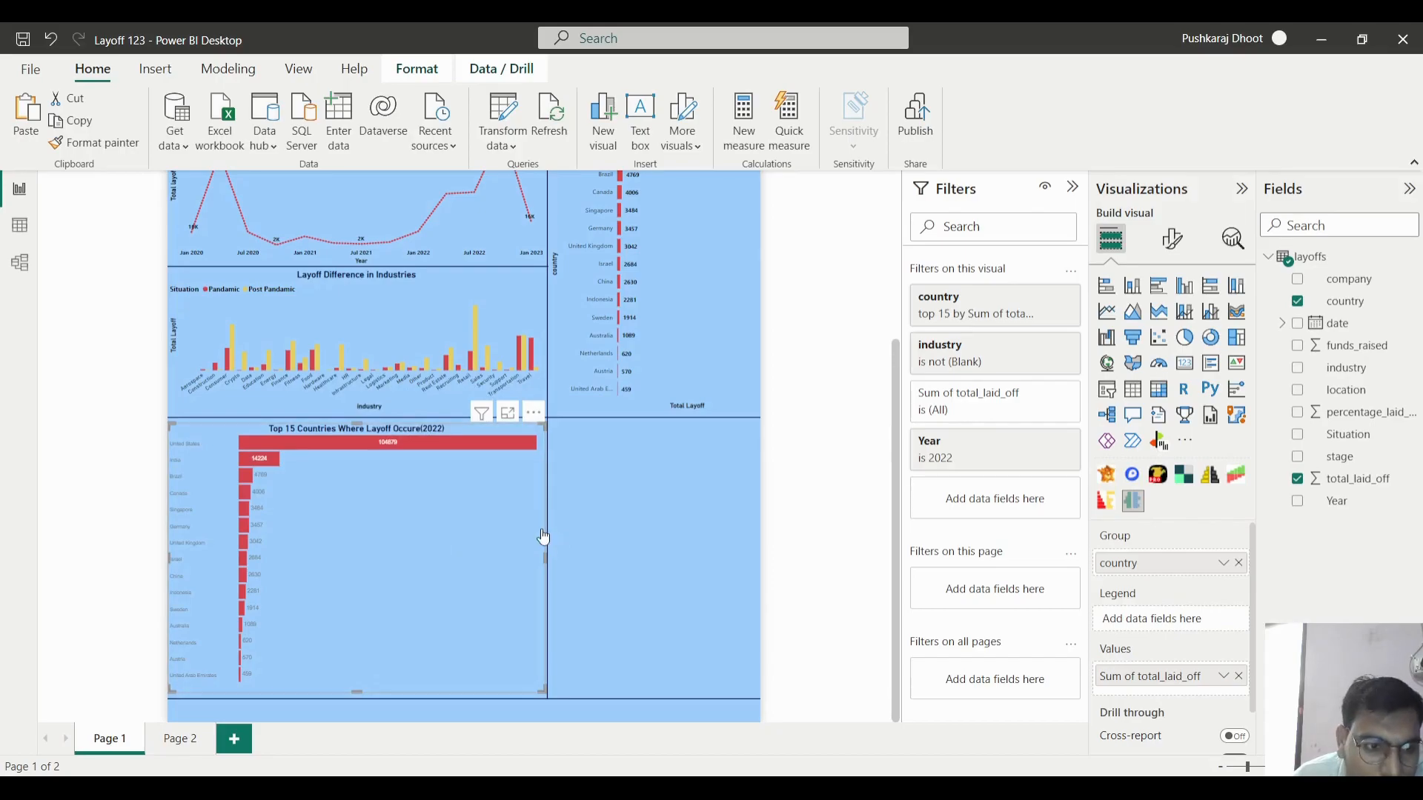
left_click(1238, 563)
left_click(1238, 674)
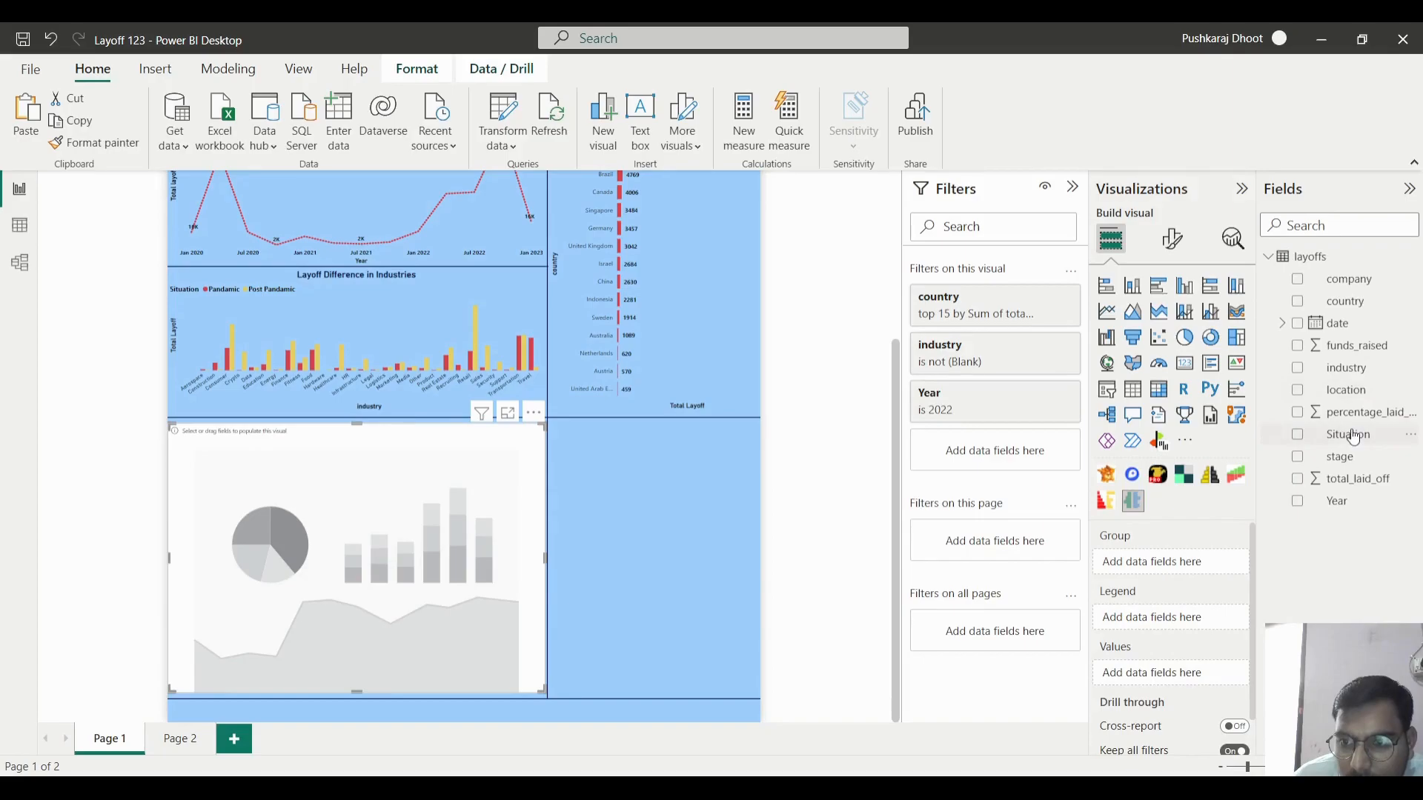
- Assign stage as the tornado chart's legend, and try total_laid_off before using funds_raised as its value
left_click_drag(1335, 460, 1161, 618)
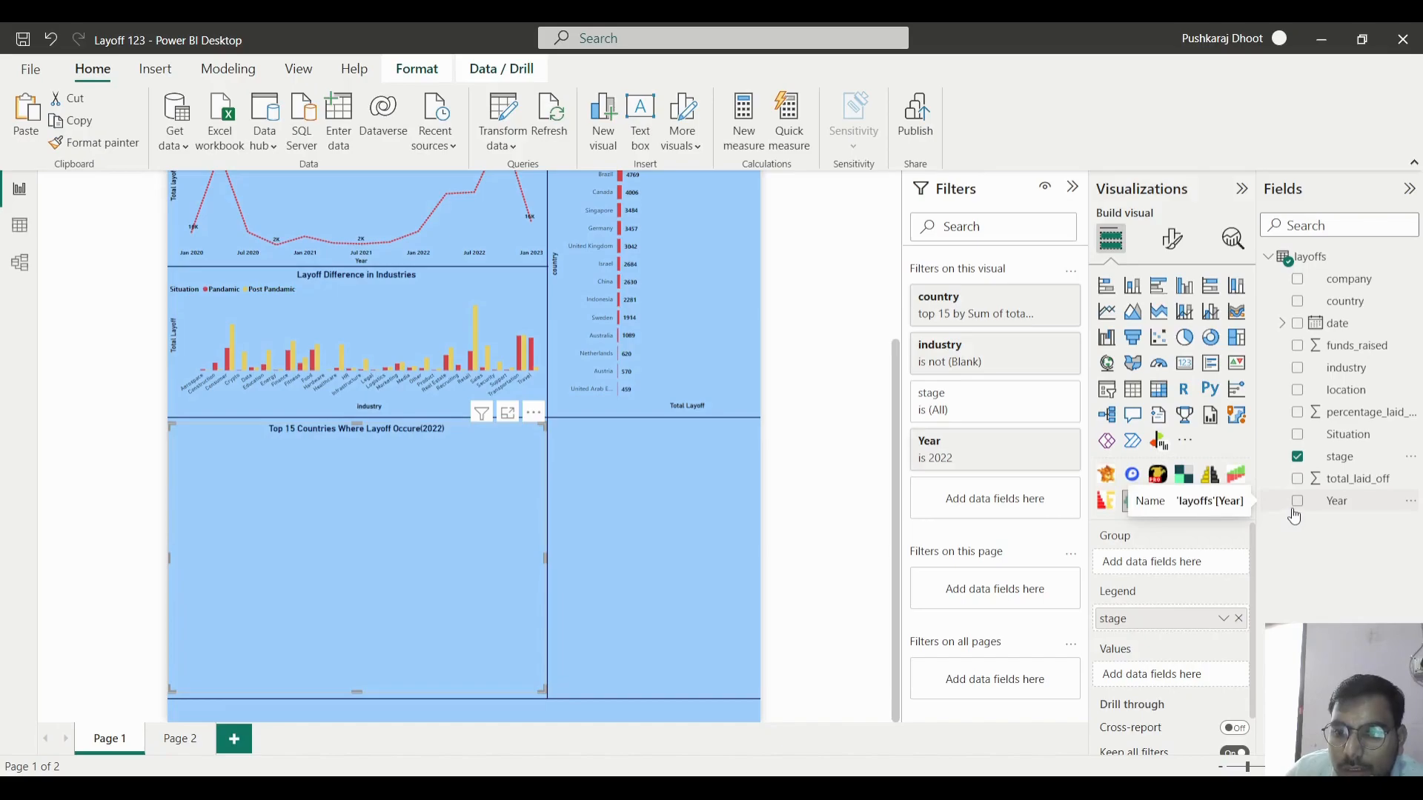
left_click_drag(1338, 480, 1165, 676)
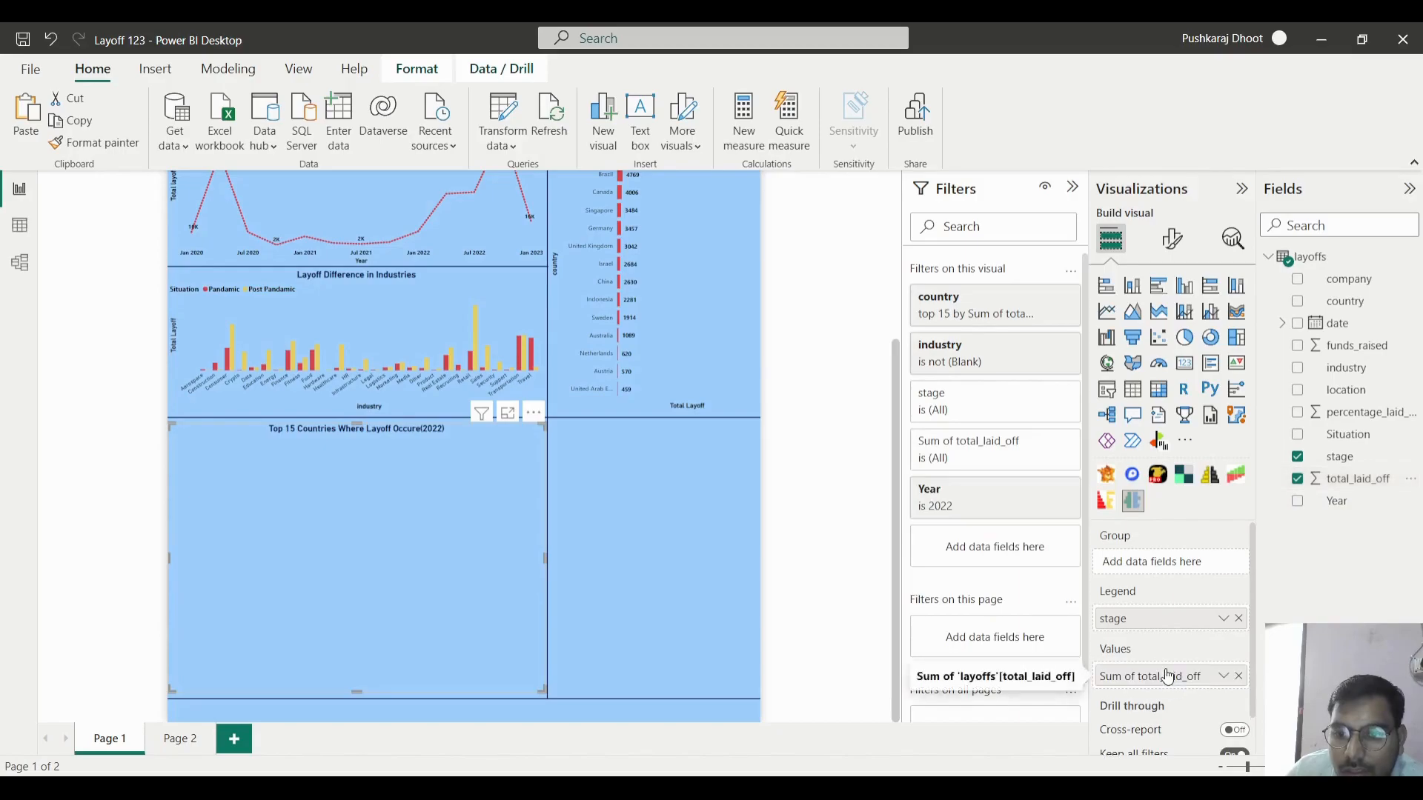
left_click_drag(1350, 345, 1187, 676)
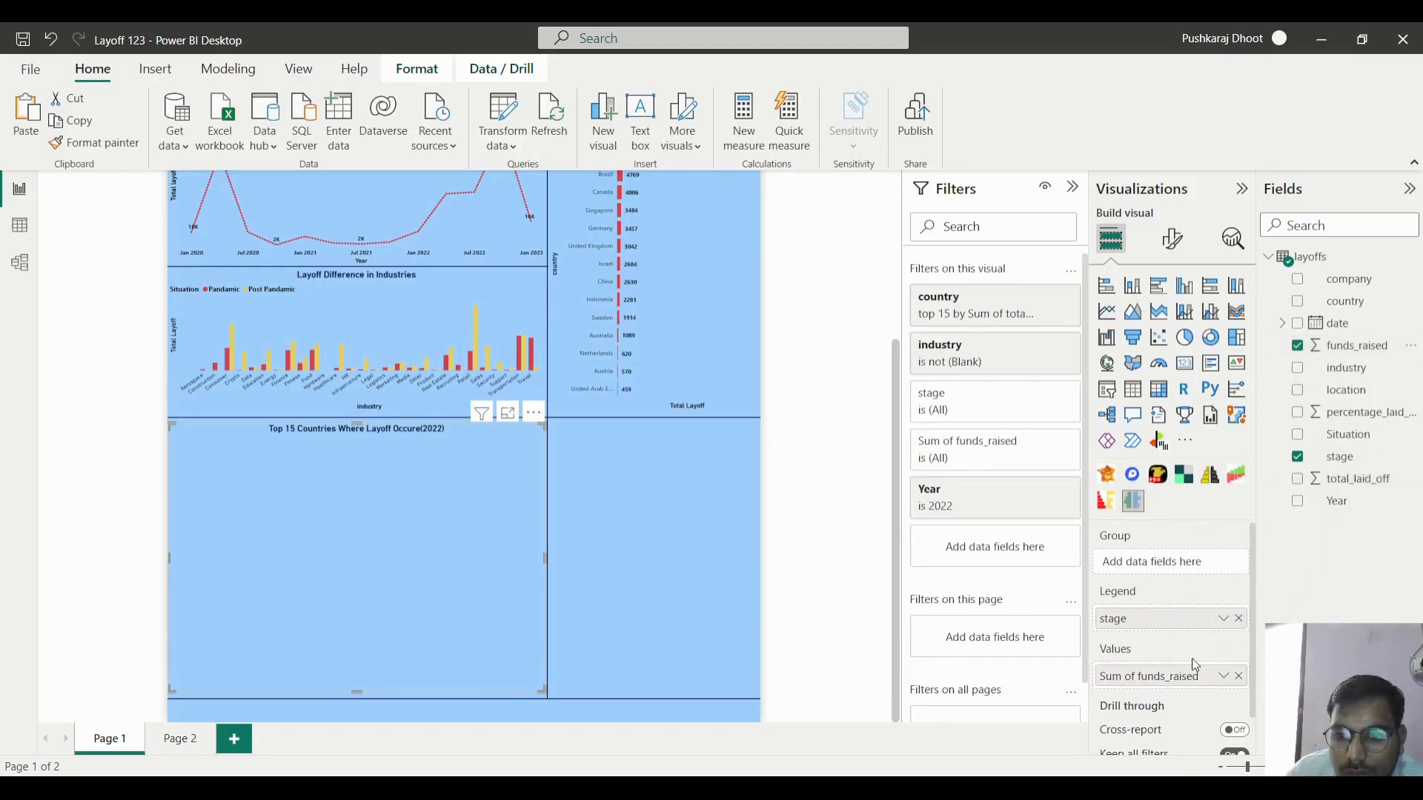
- Group the tornado chart by stage instead of using it as the legend, and add total_laid_off as a second value
scroll(1143, 603, "up", 1)
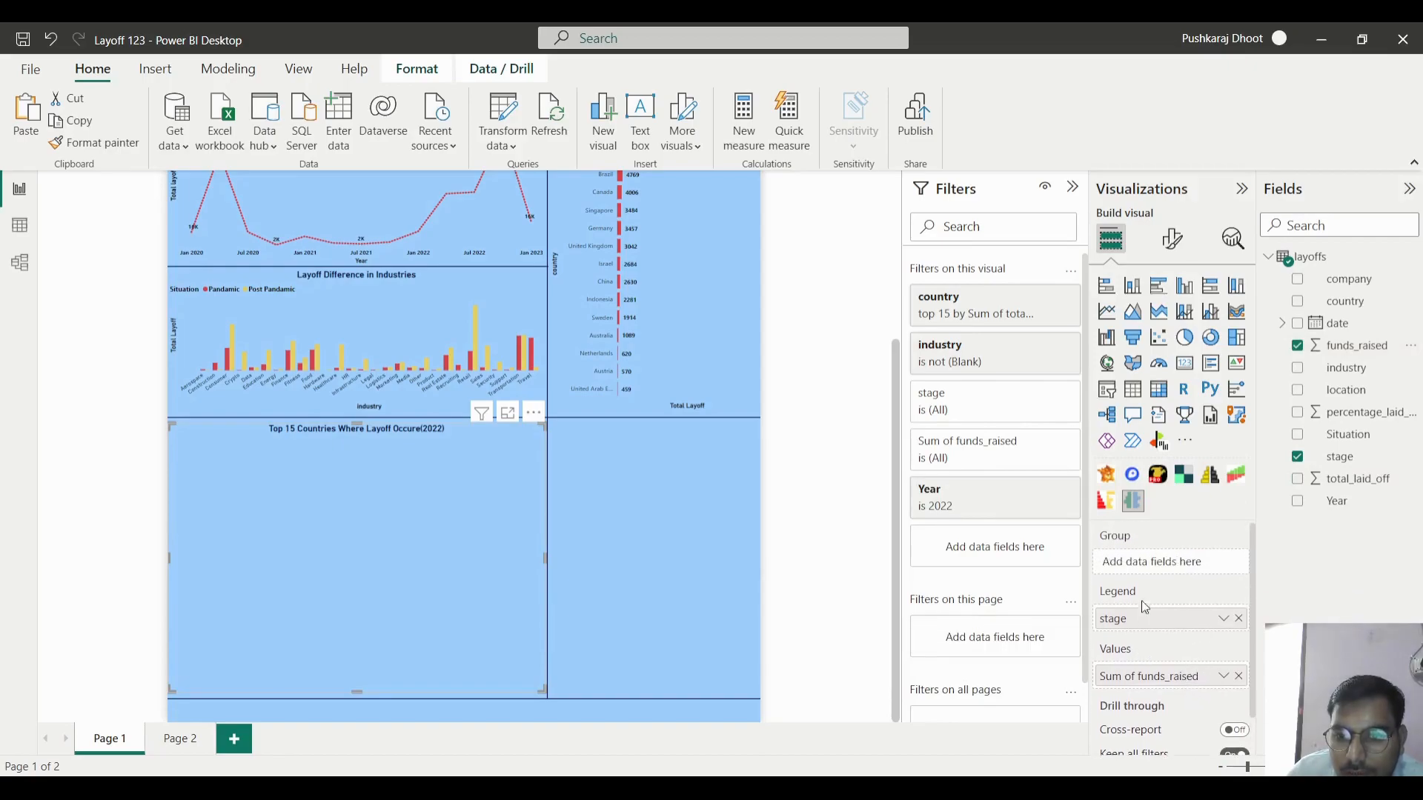
left_click_drag(1155, 616, 1158, 550)
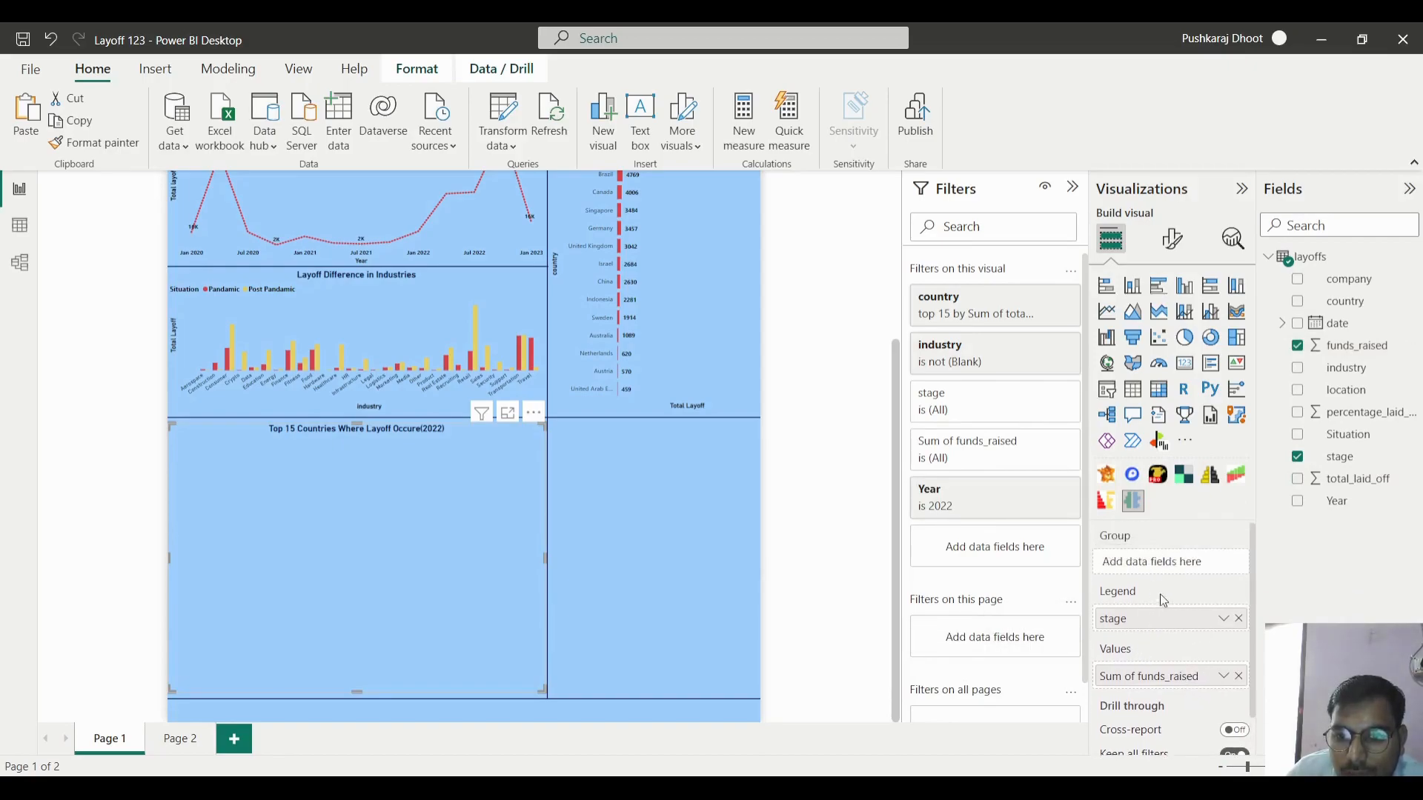
left_click(1238, 619)
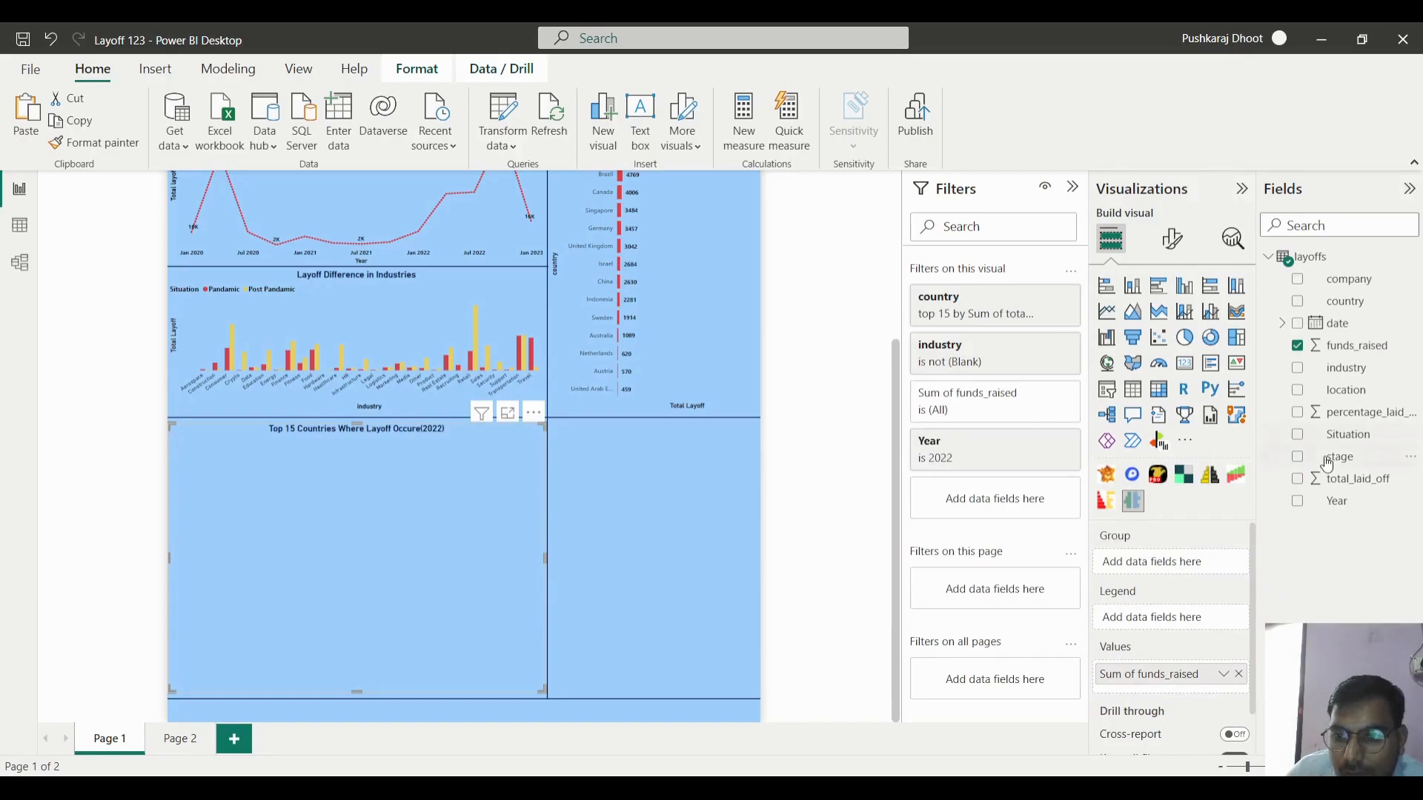
left_click_drag(1327, 463, 1174, 564)
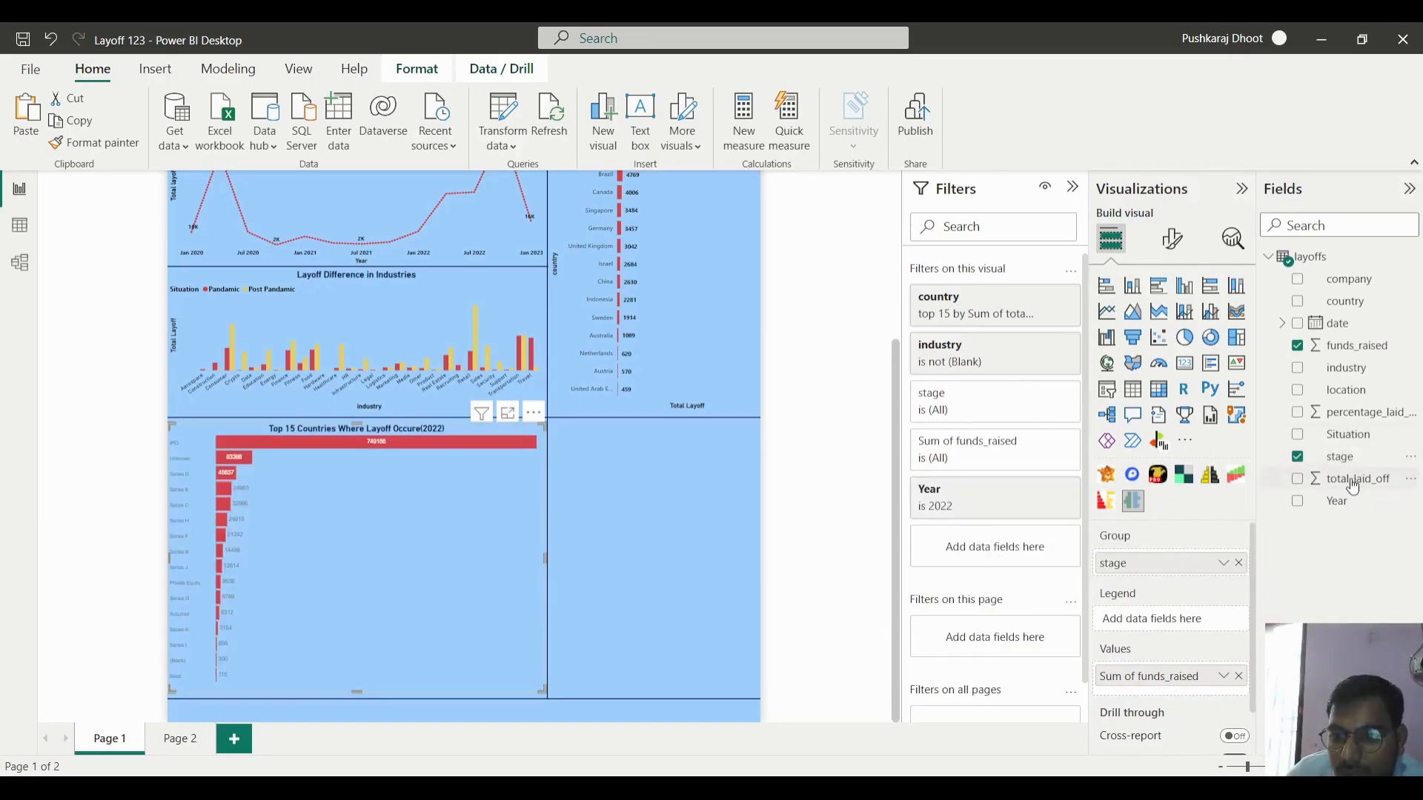
left_click_drag(1353, 486, 1186, 685)
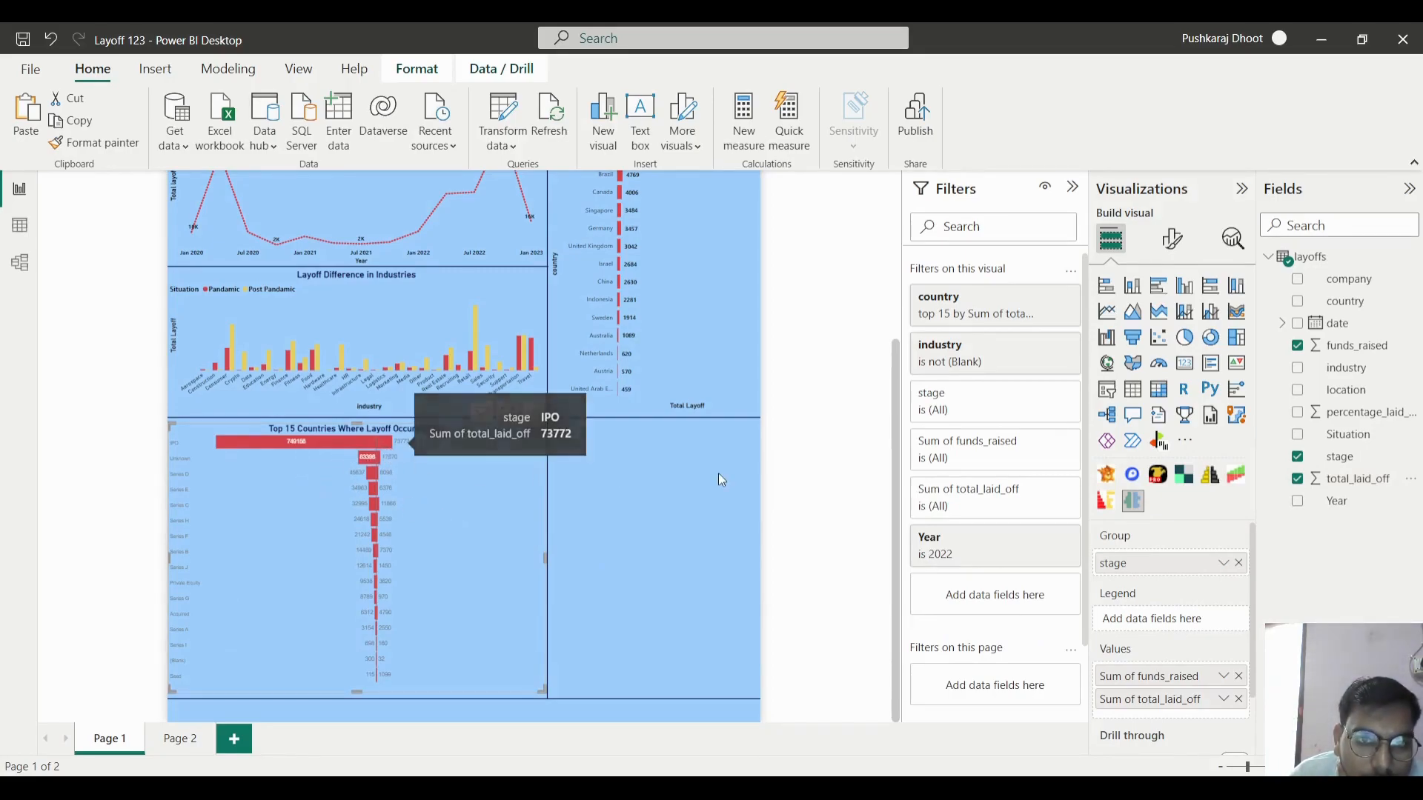
- Set the tornado chart's Sum of funds_raised bars to dark yellow
scroll(391, 459, "up", 3)
scroll(391, 482, "down", 3)
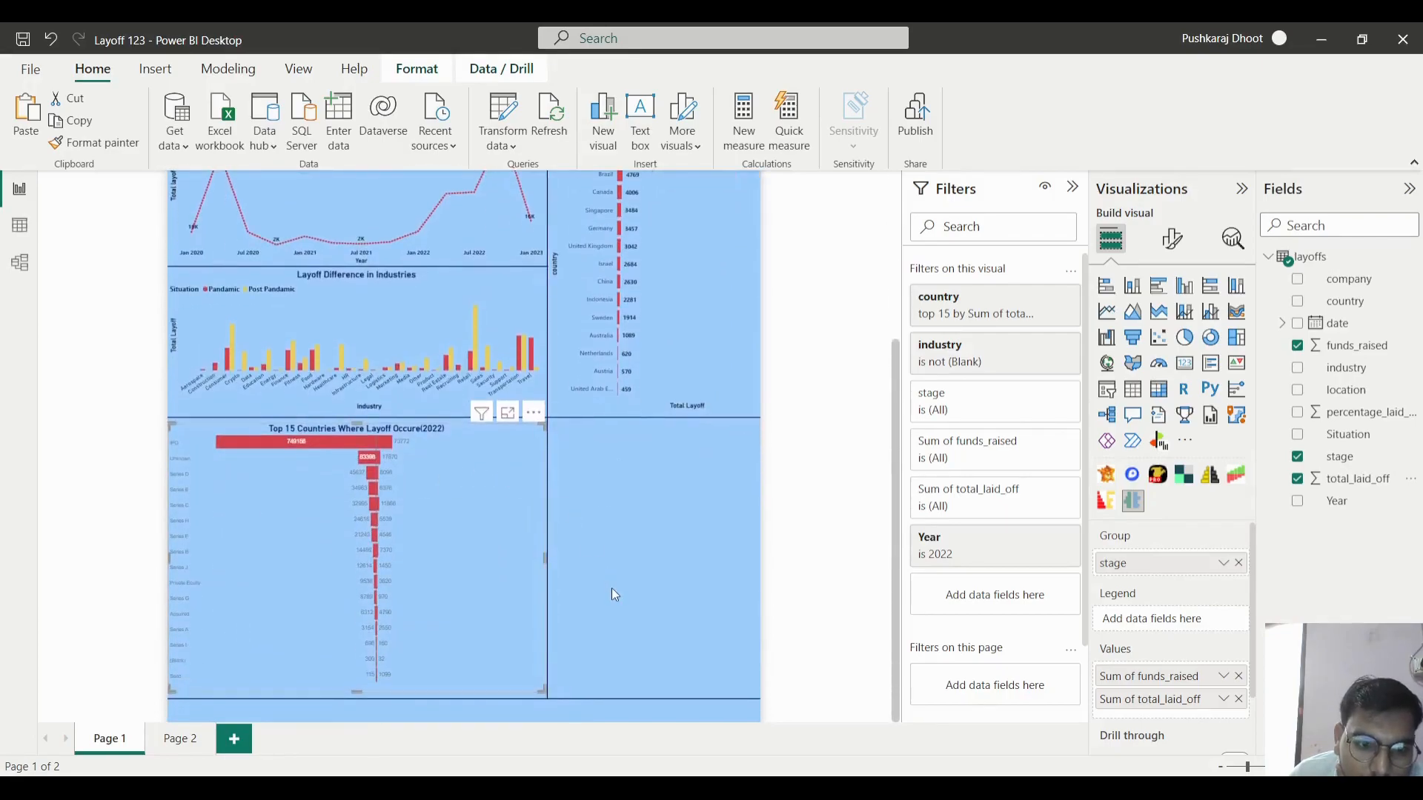
scroll(1162, 596, "down", 2)
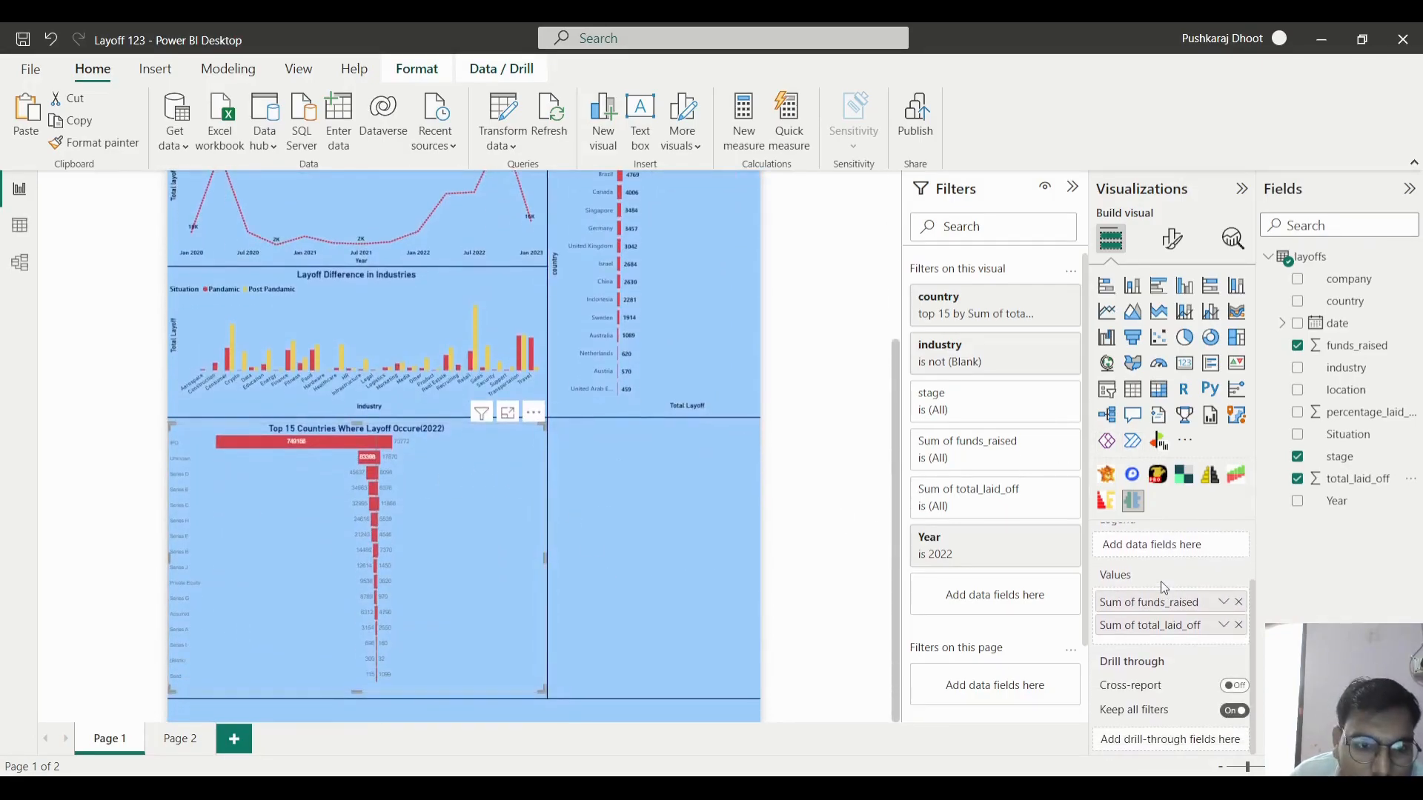
left_click(1185, 250)
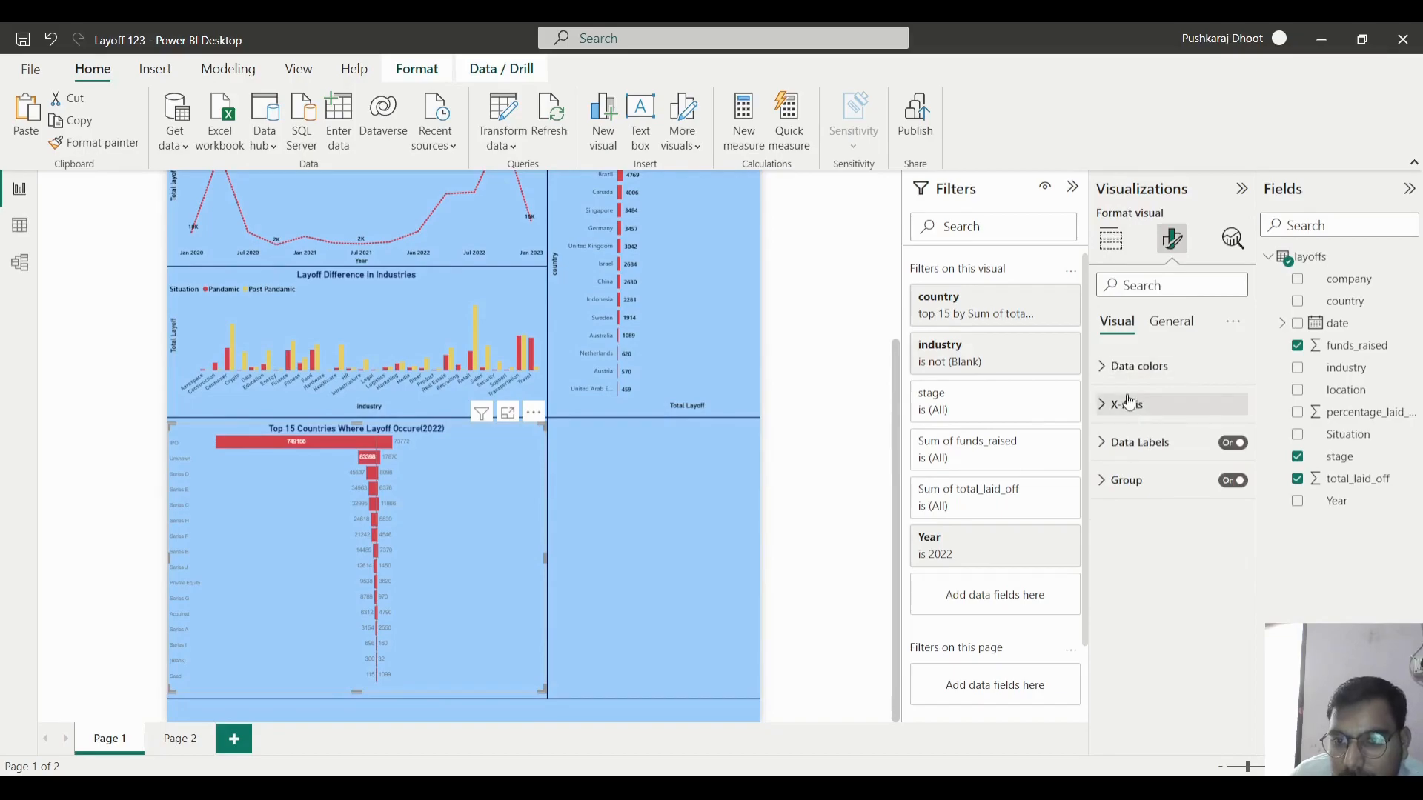
left_click(1119, 367)
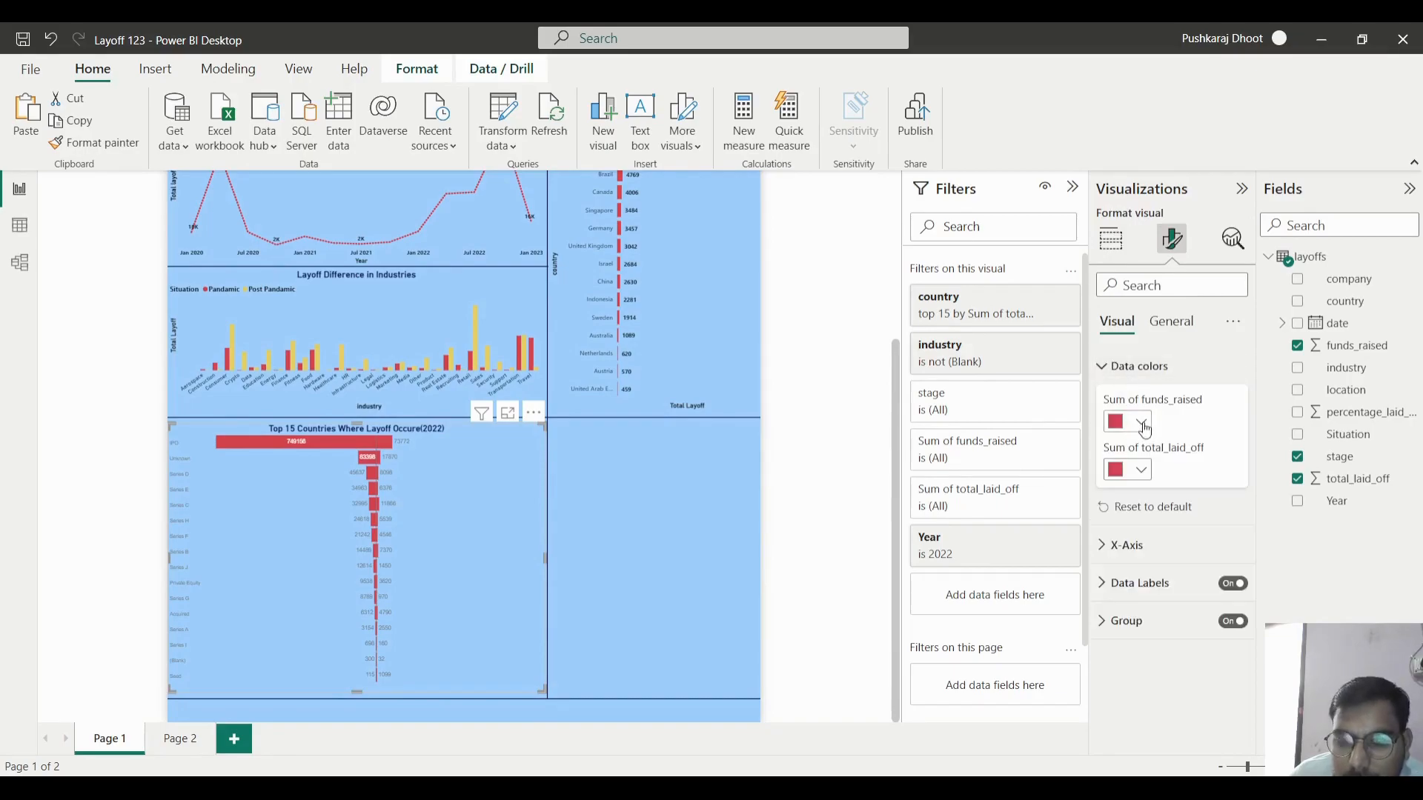
left_click(1141, 424)
left_click(1334, 486)
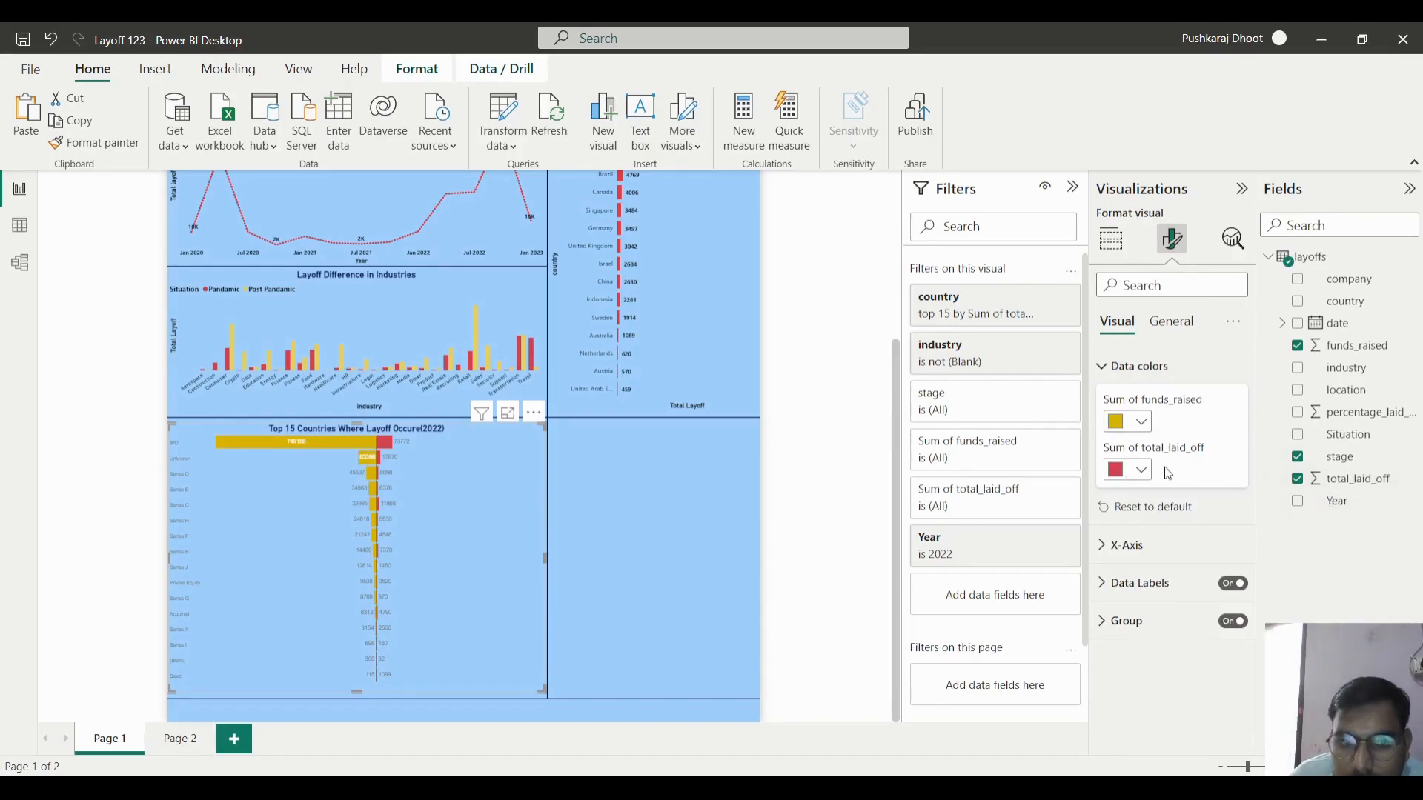
- Set the tornado chart's data label text size to 11 pt and check the display units options
left_click(1153, 589)
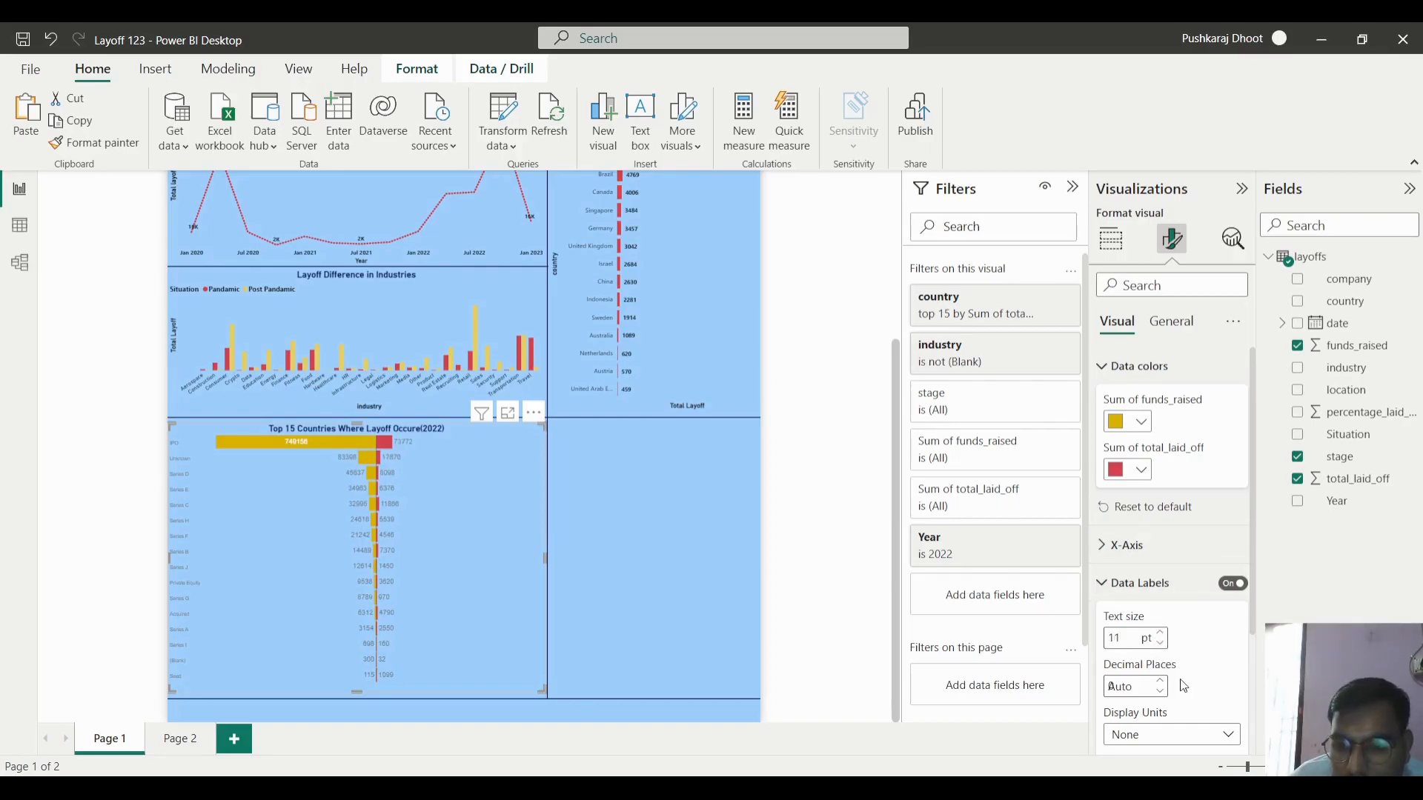
scroll(1150, 717, "down", 2)
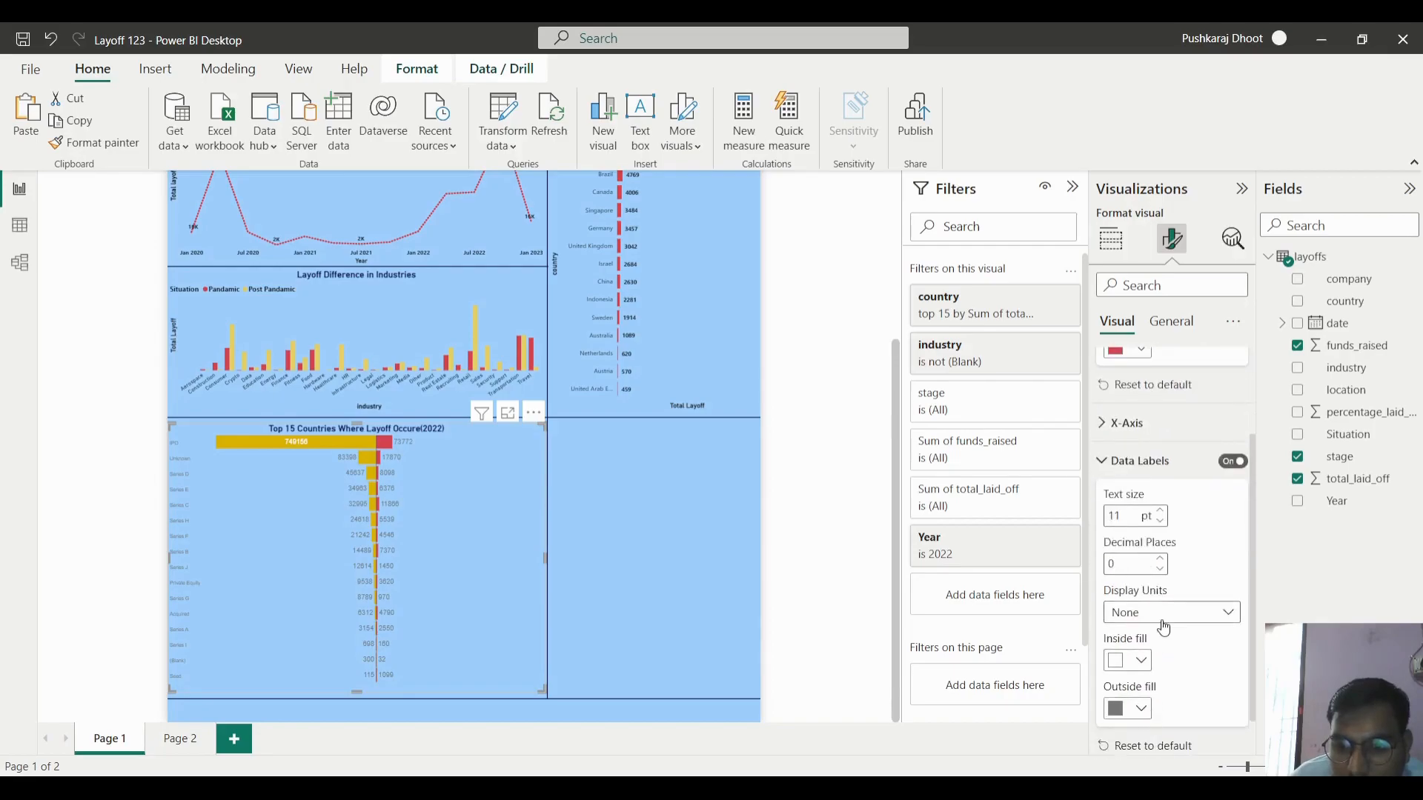
left_click(1162, 617)
left_click(1151, 658)
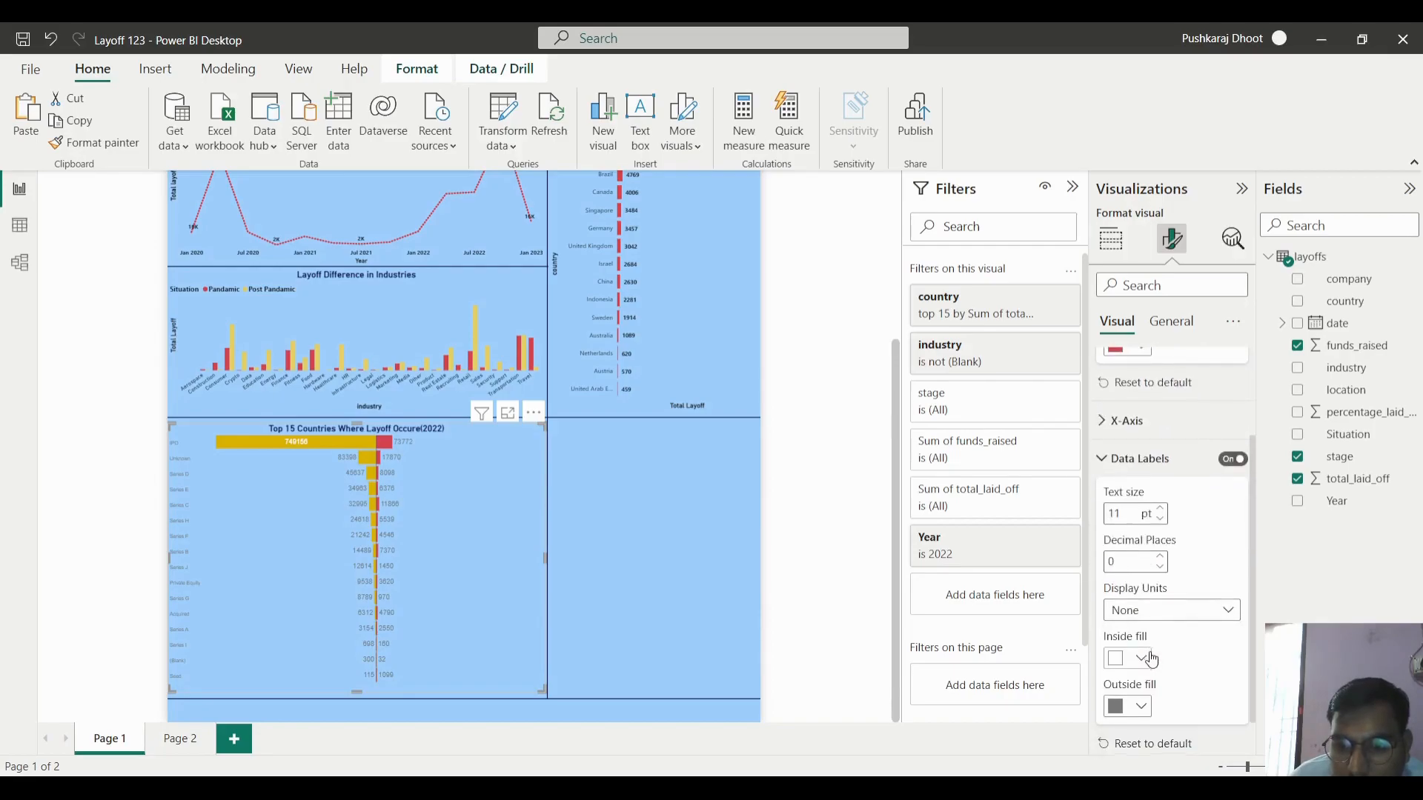
- Set both the inside fill and the outside fill of the tornado chart's data labels to black
scroll(1146, 656, "down", 1)
left_click(1128, 615)
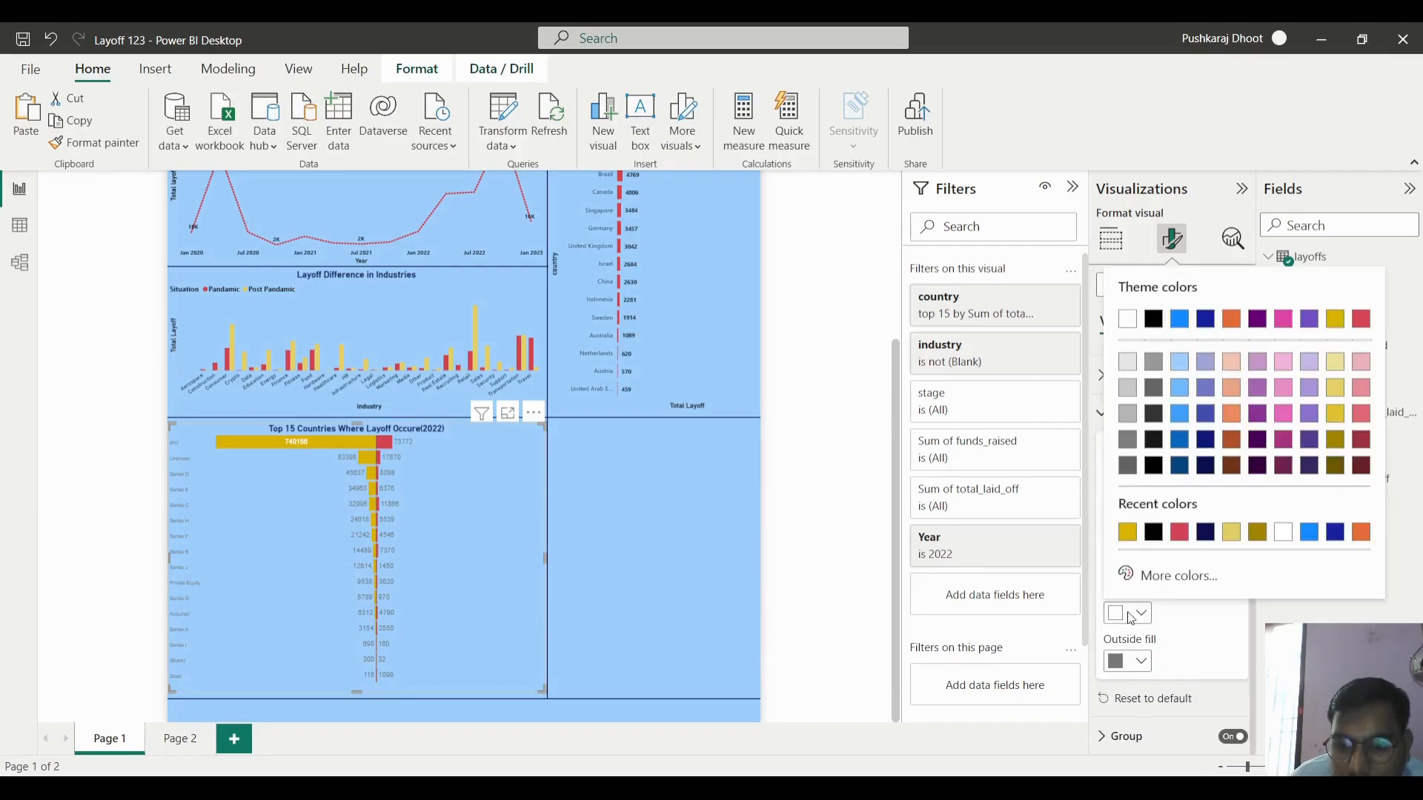
left_click(1156, 533)
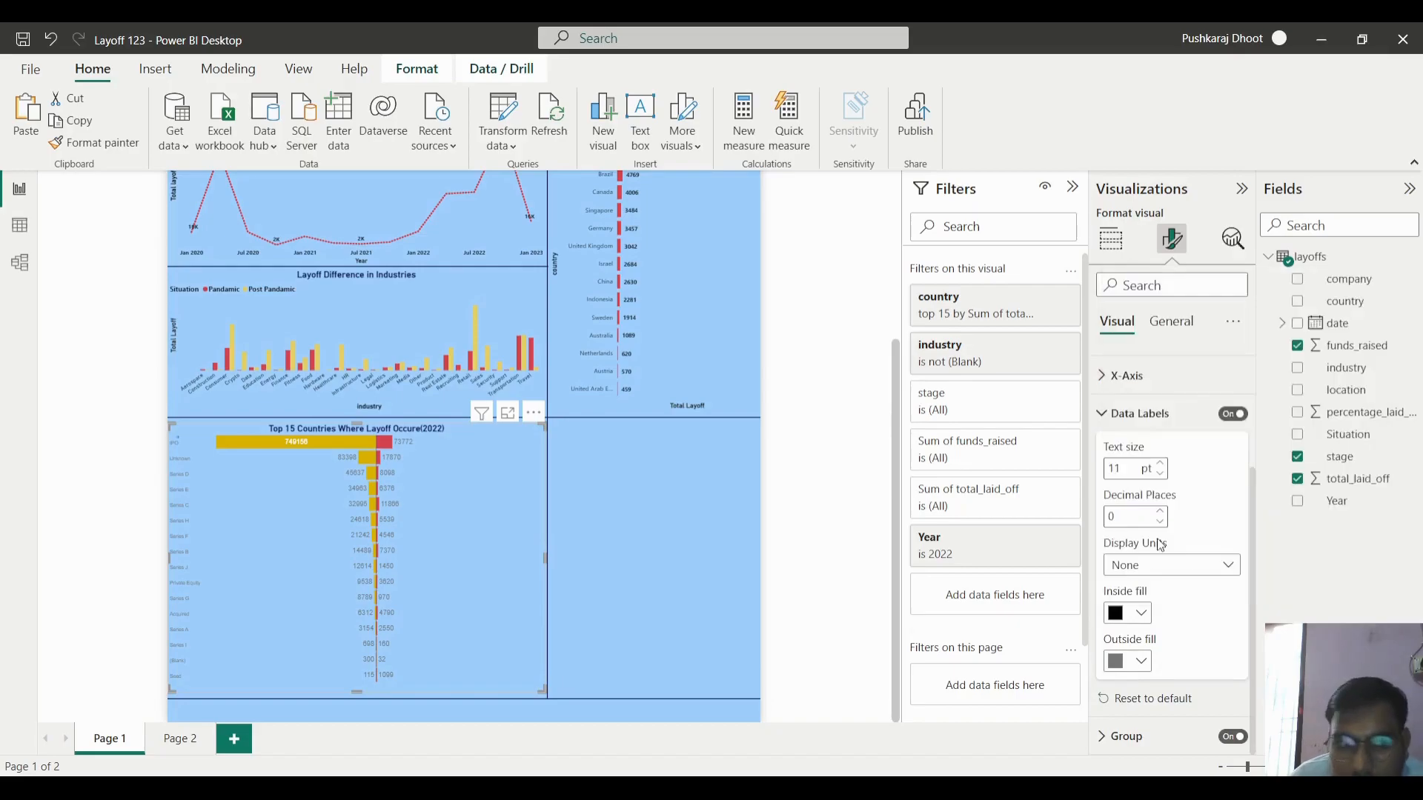
left_click(1141, 661)
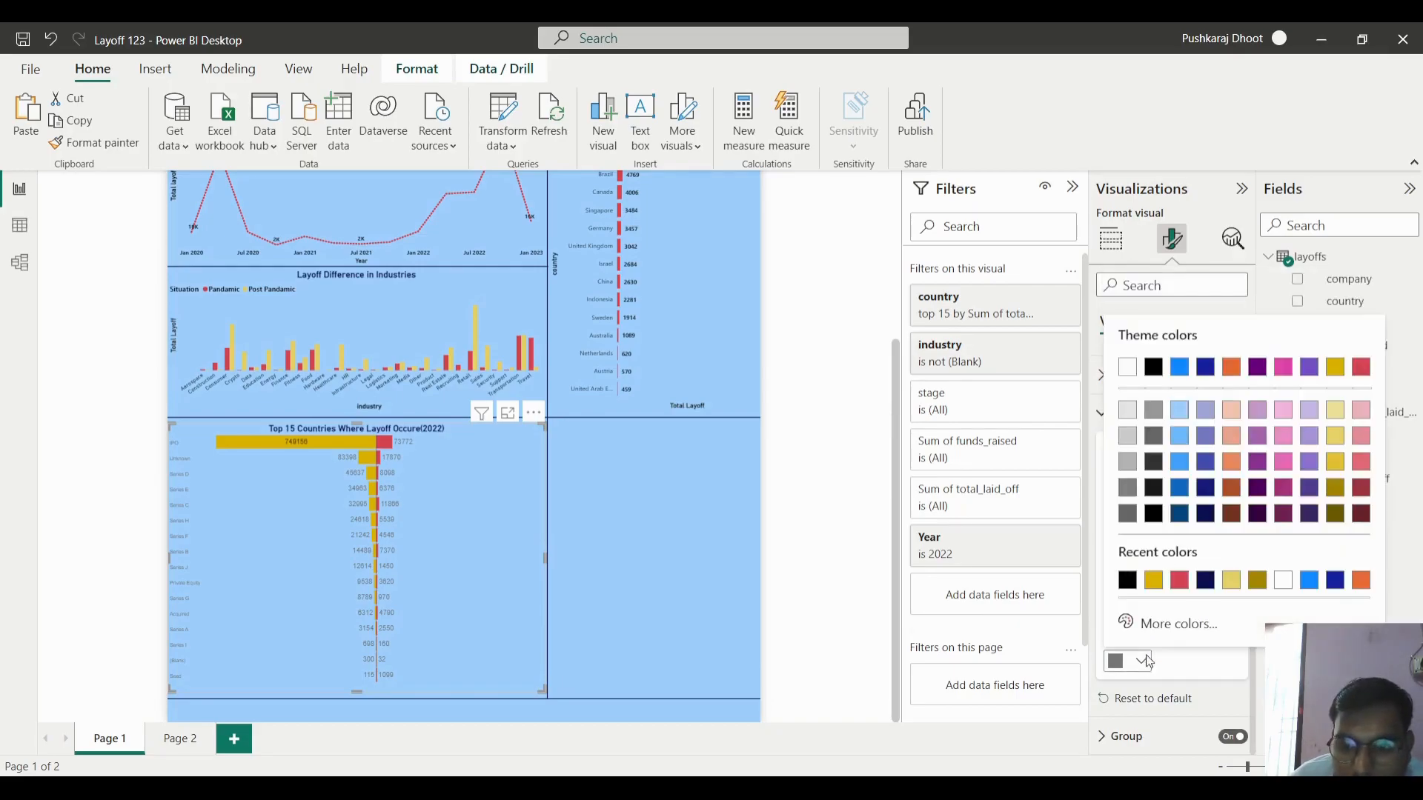
left_click(1125, 582)
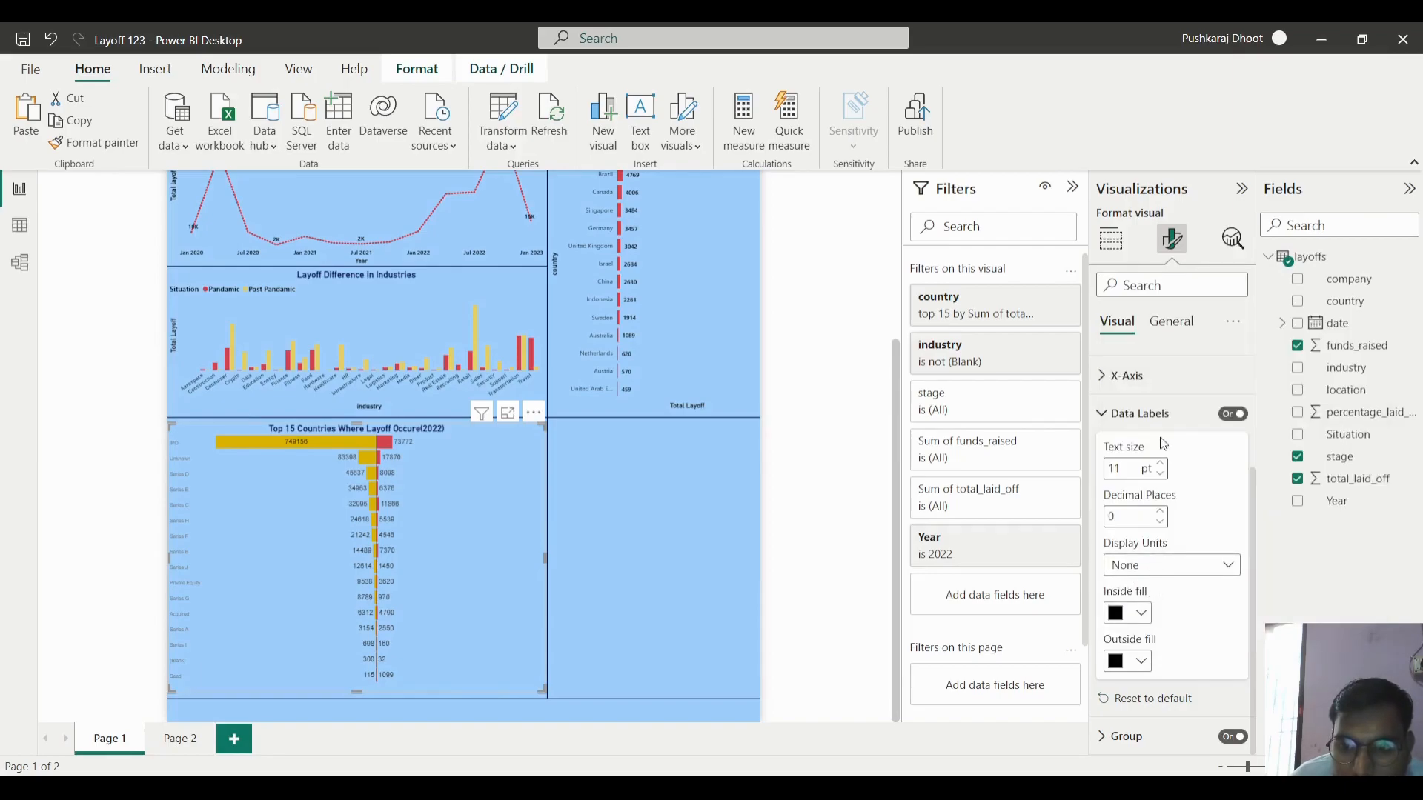
left_click(1141, 413)
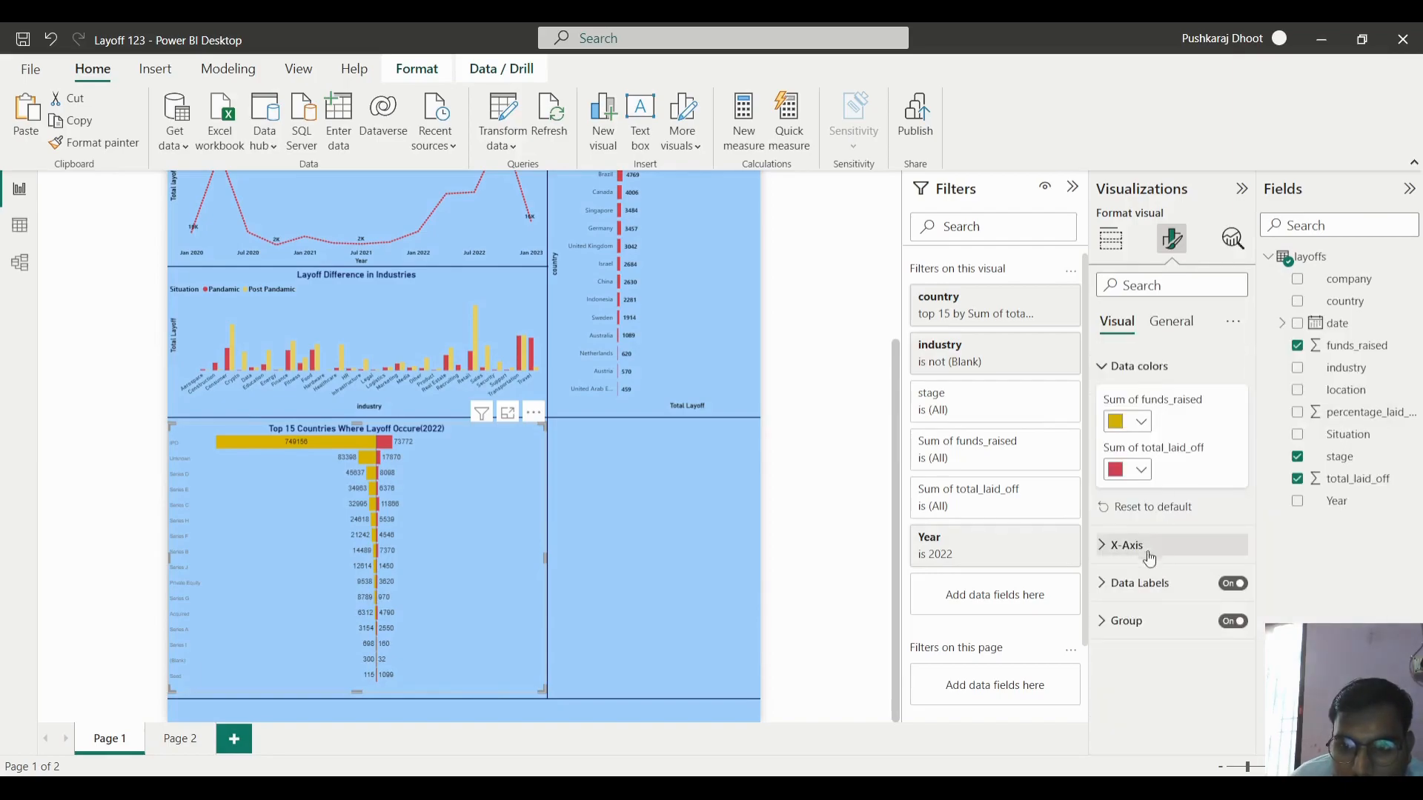
- Set the tornado chart's group labels to black, 12 pt text and Left position
left_click(1127, 623)
left_click(1128, 604)
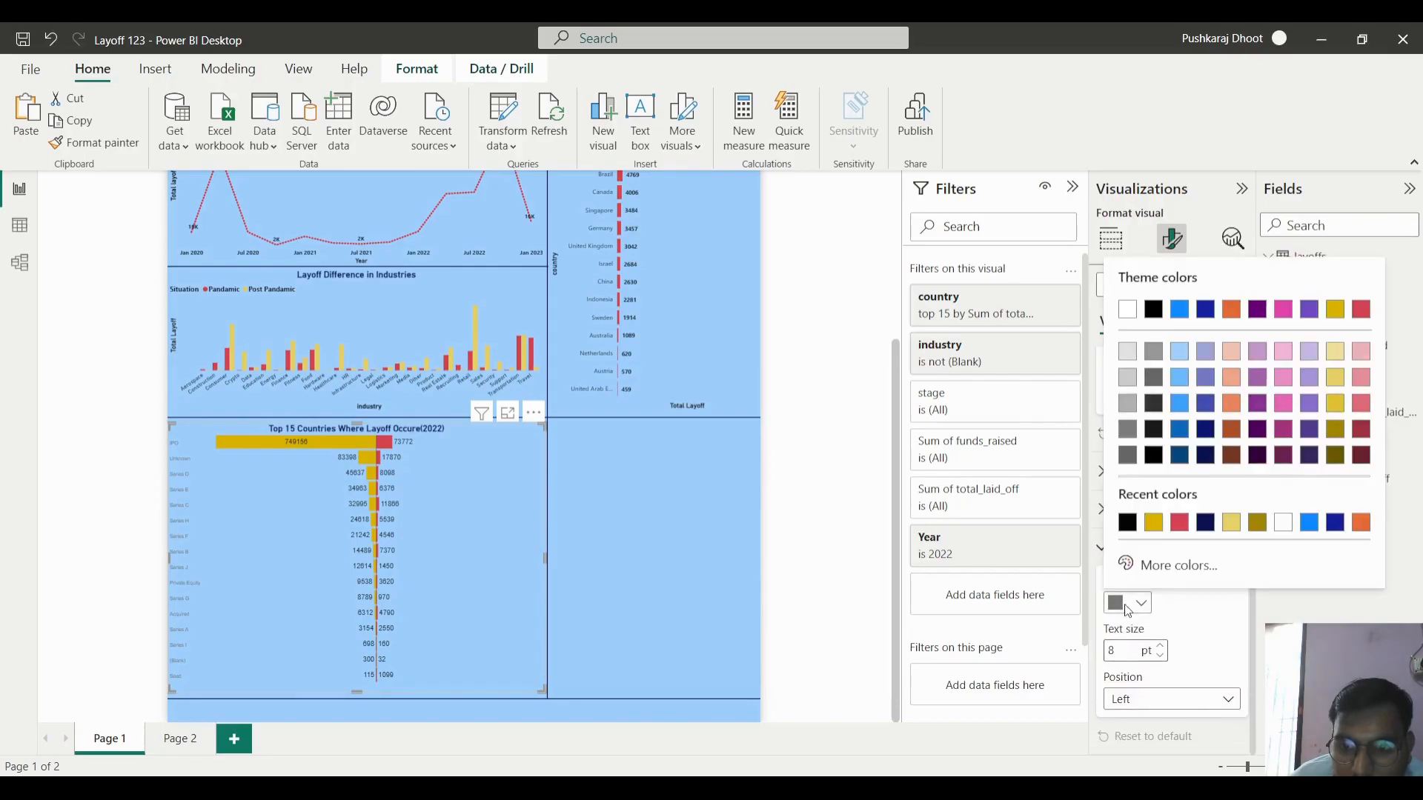
left_click(1128, 524)
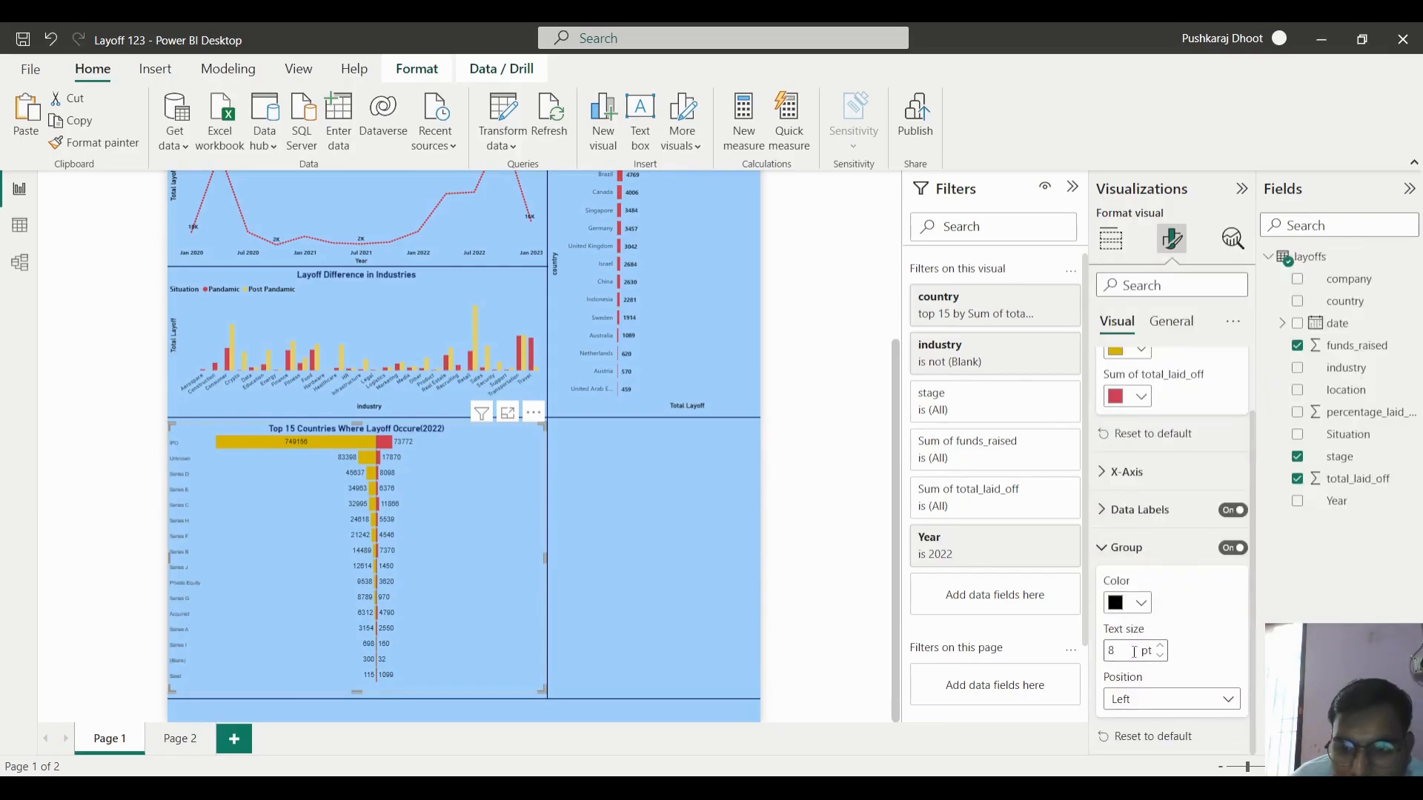
left_click(1132, 604)
left_click(1154, 311)
left_click(1162, 646)
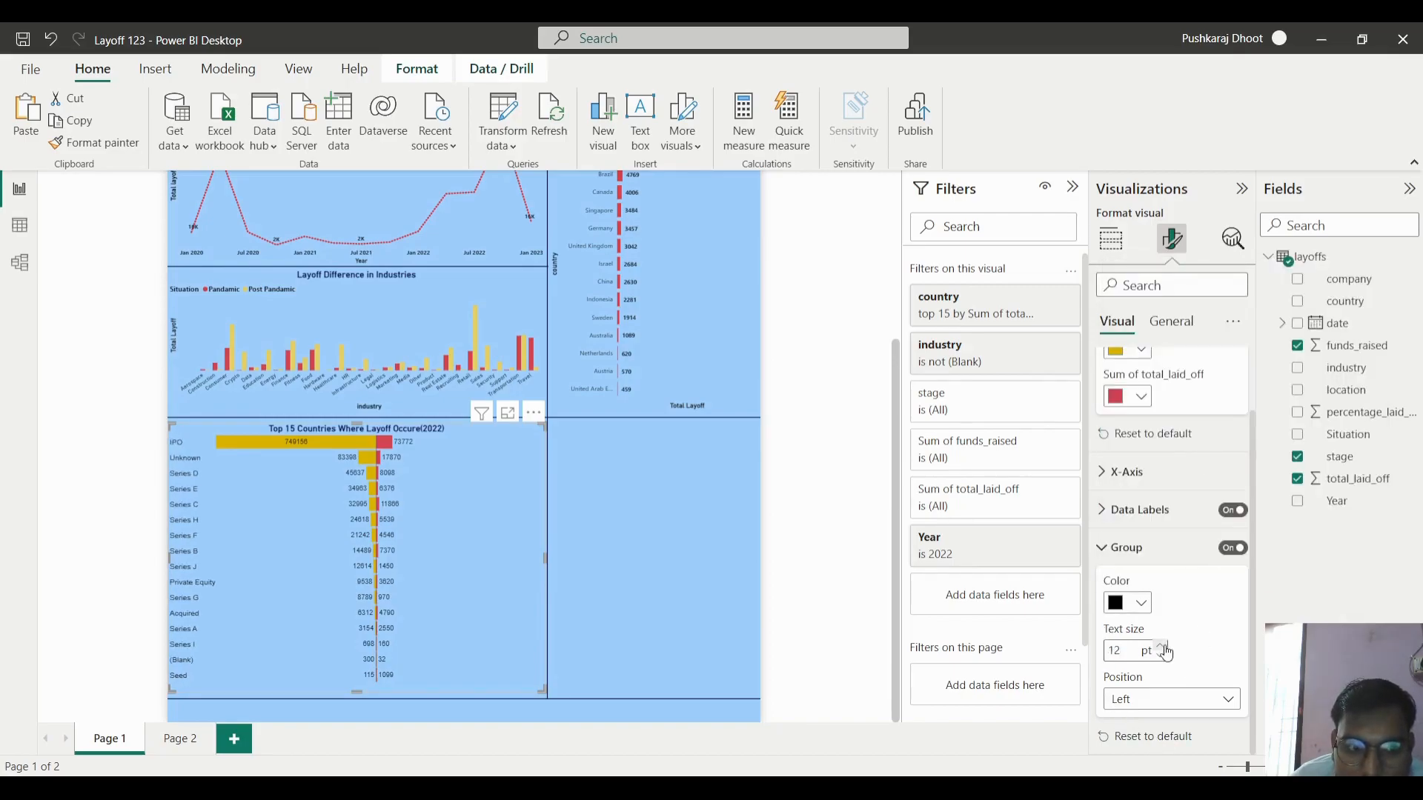
left_click(1160, 701)
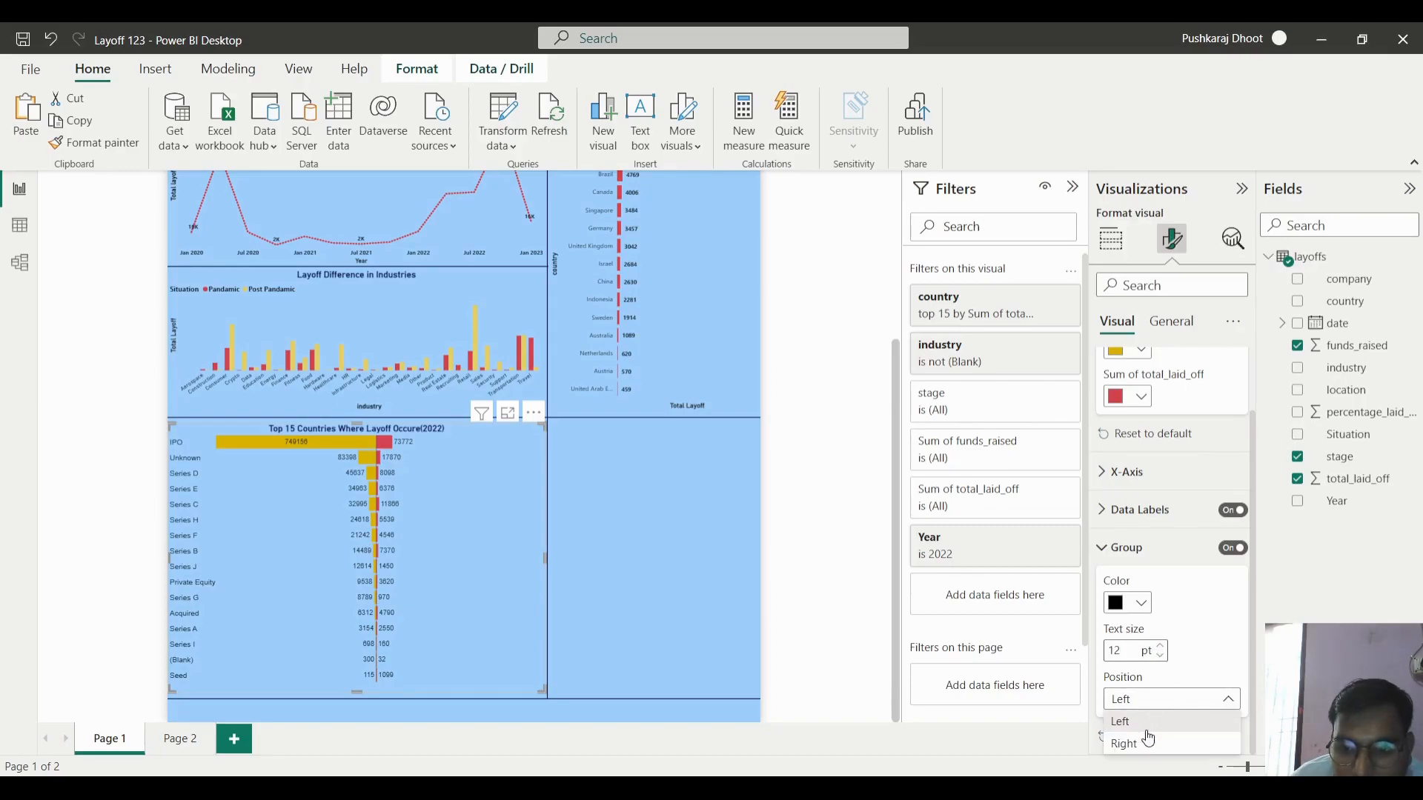
left_click(1144, 719)
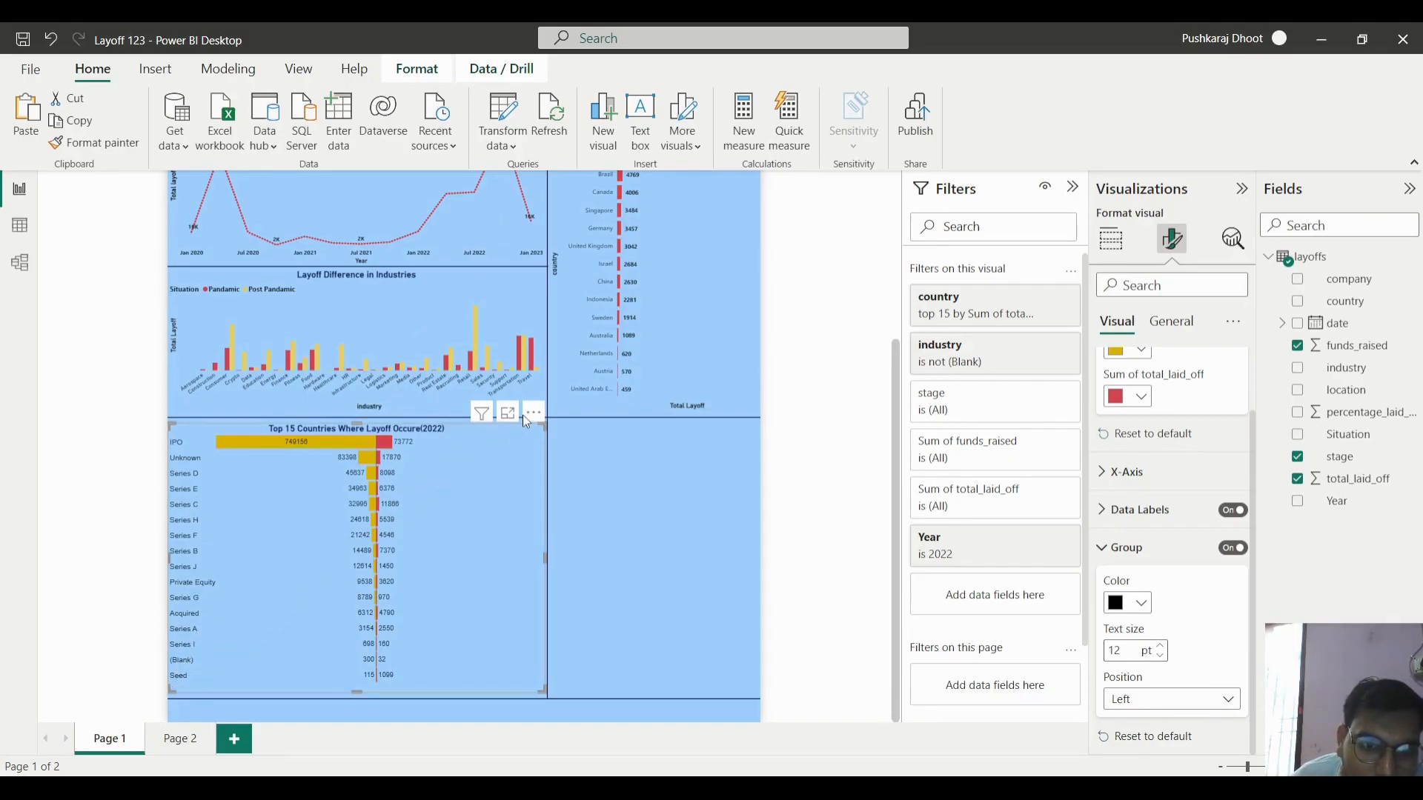
- Remove the country and industry filters from the tornado chart
left_click(1025, 297)
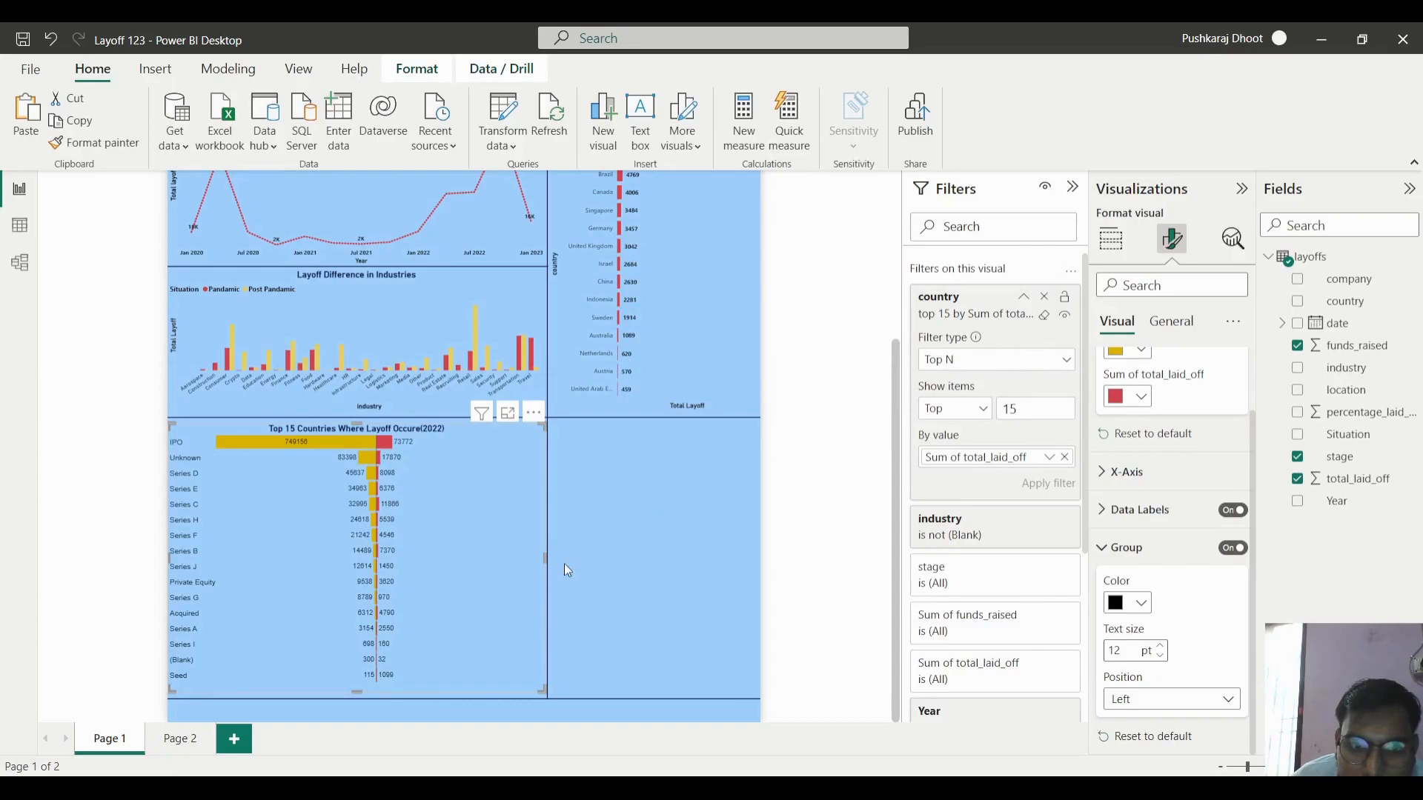
left_click(1046, 301)
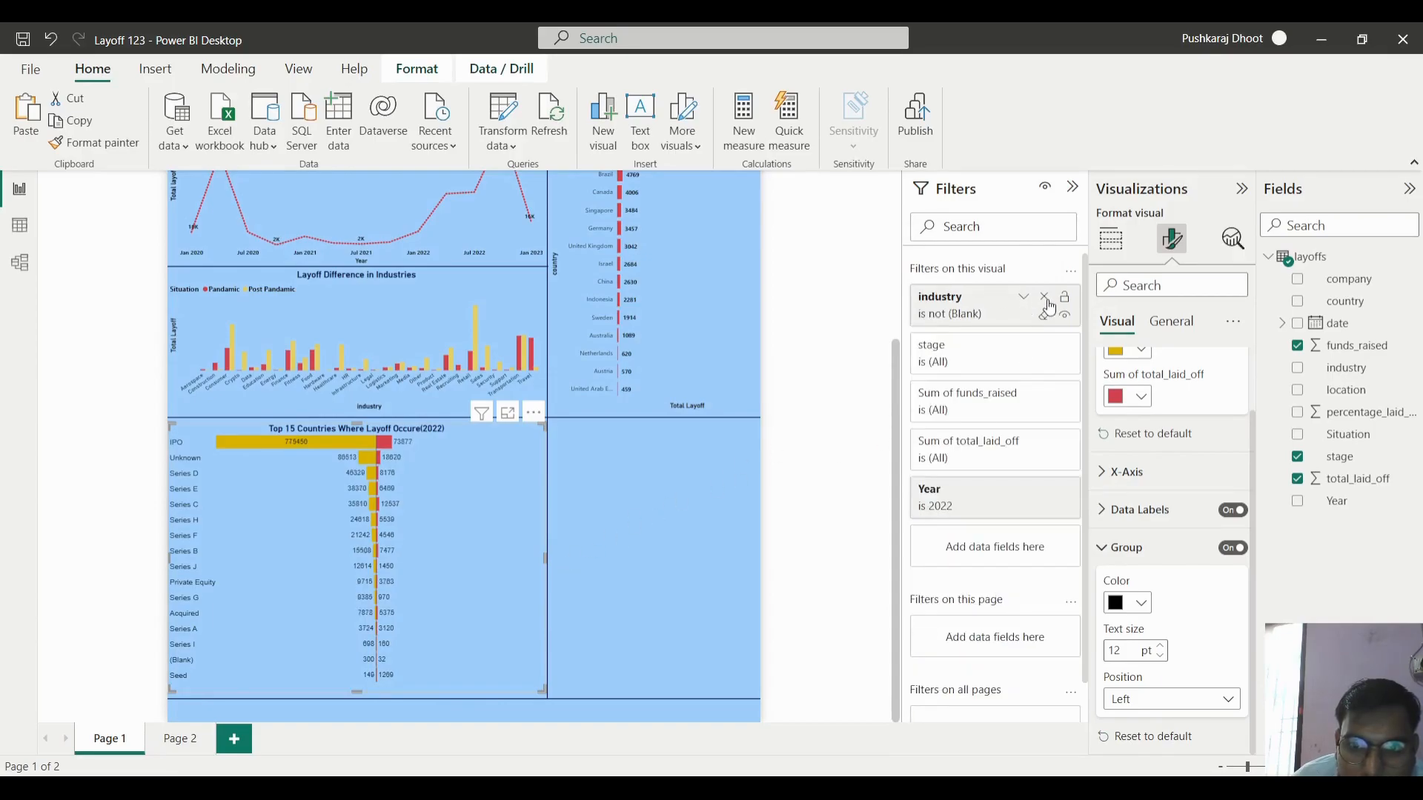
left_click(1046, 300)
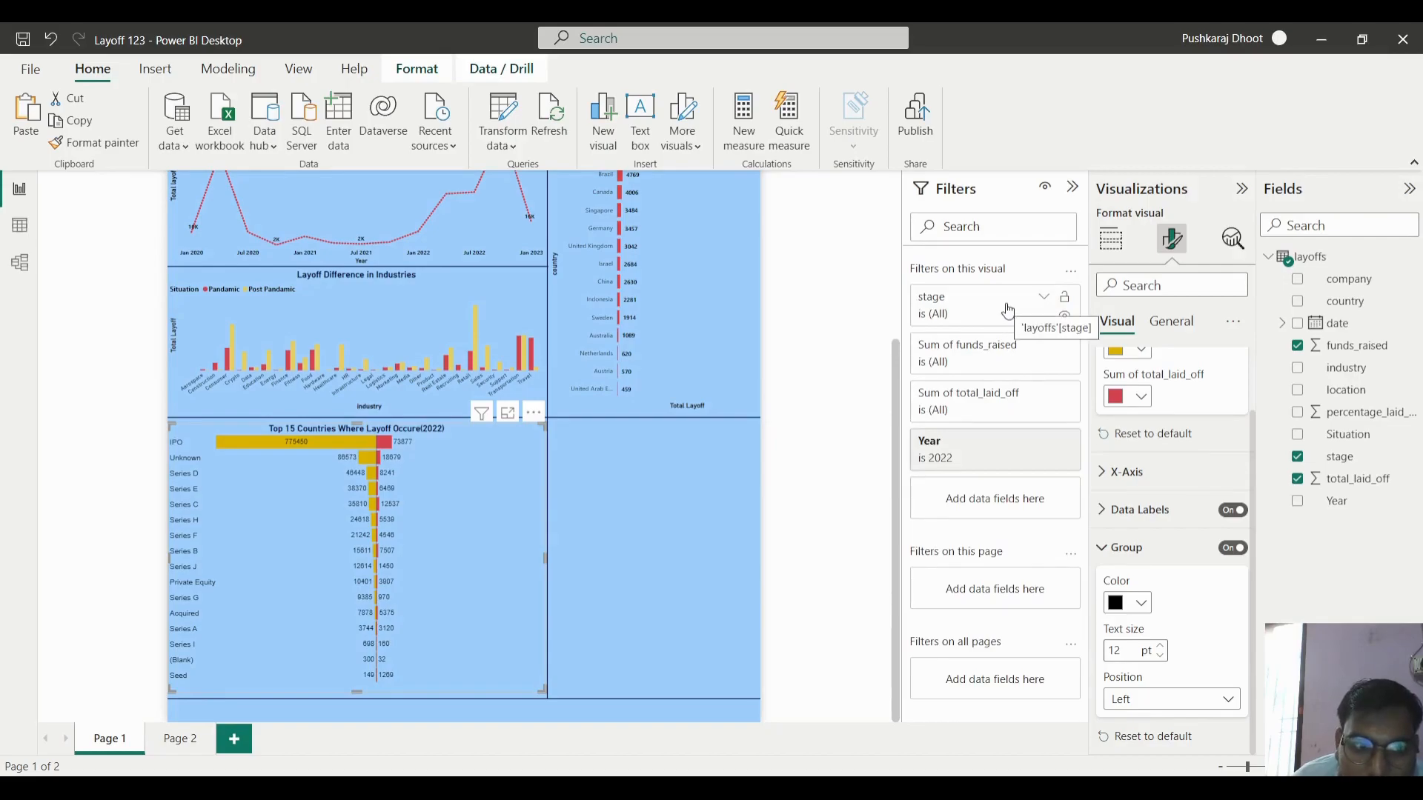
- Filter the tornado chart's stage field to exclude (Blank) values
left_click(1038, 300)
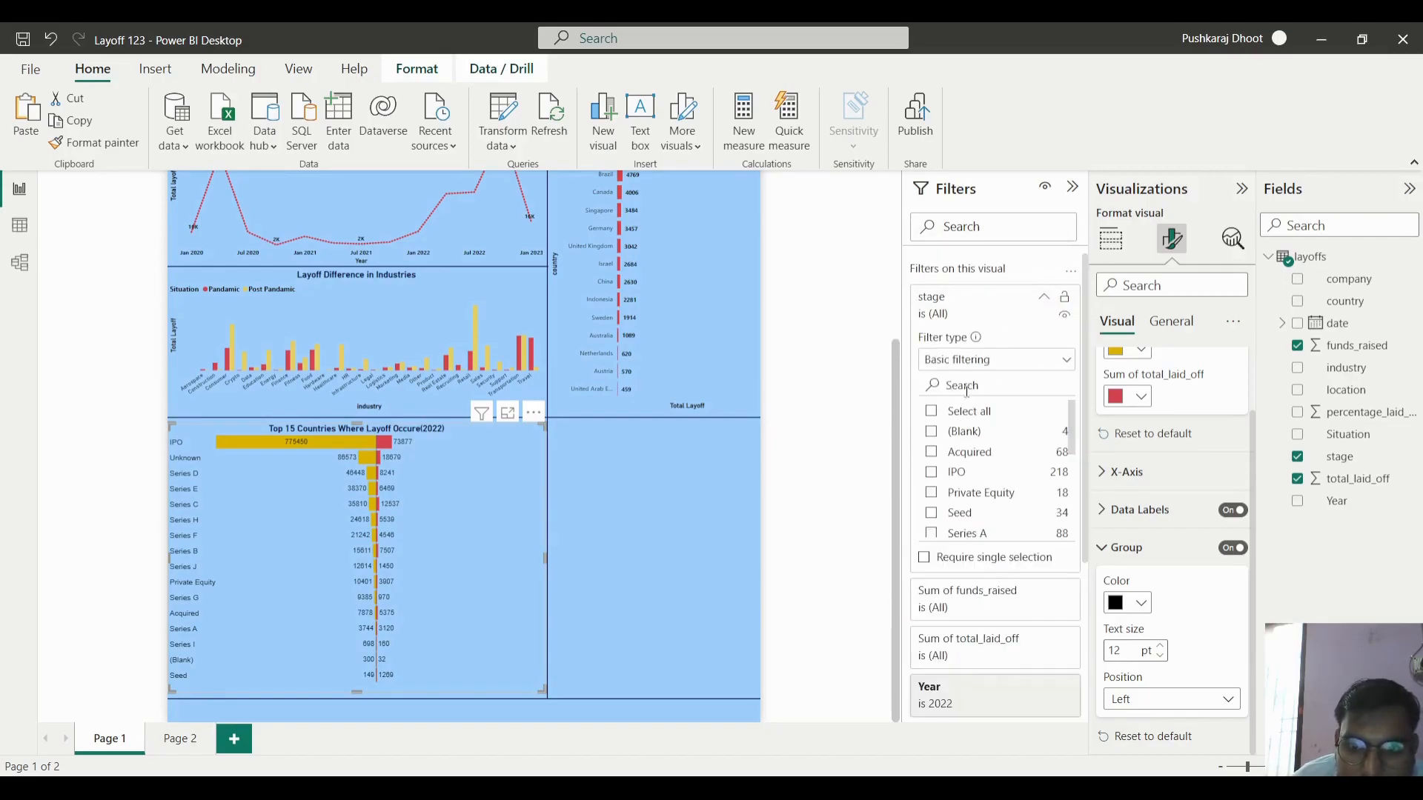
left_click(932, 432)
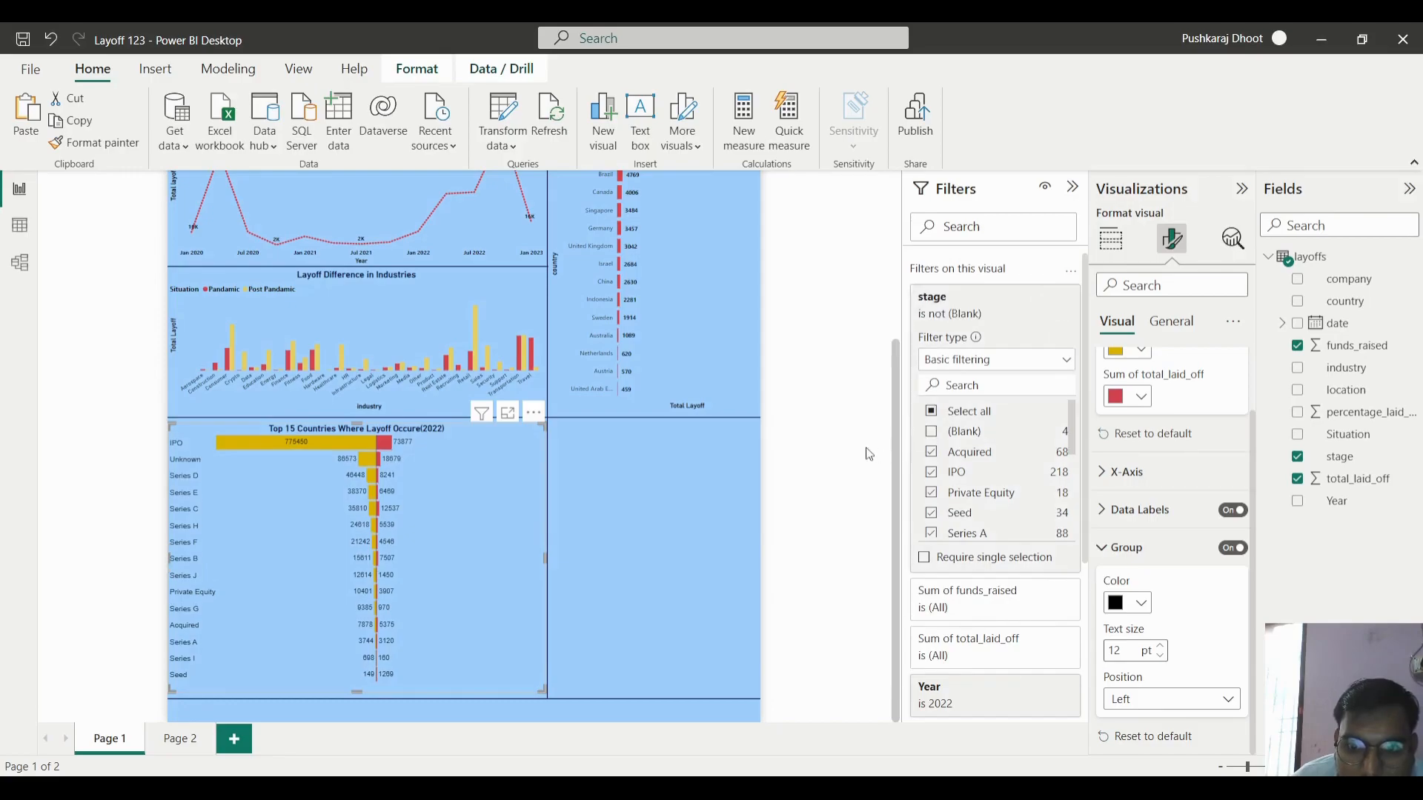
left_click(858, 457)
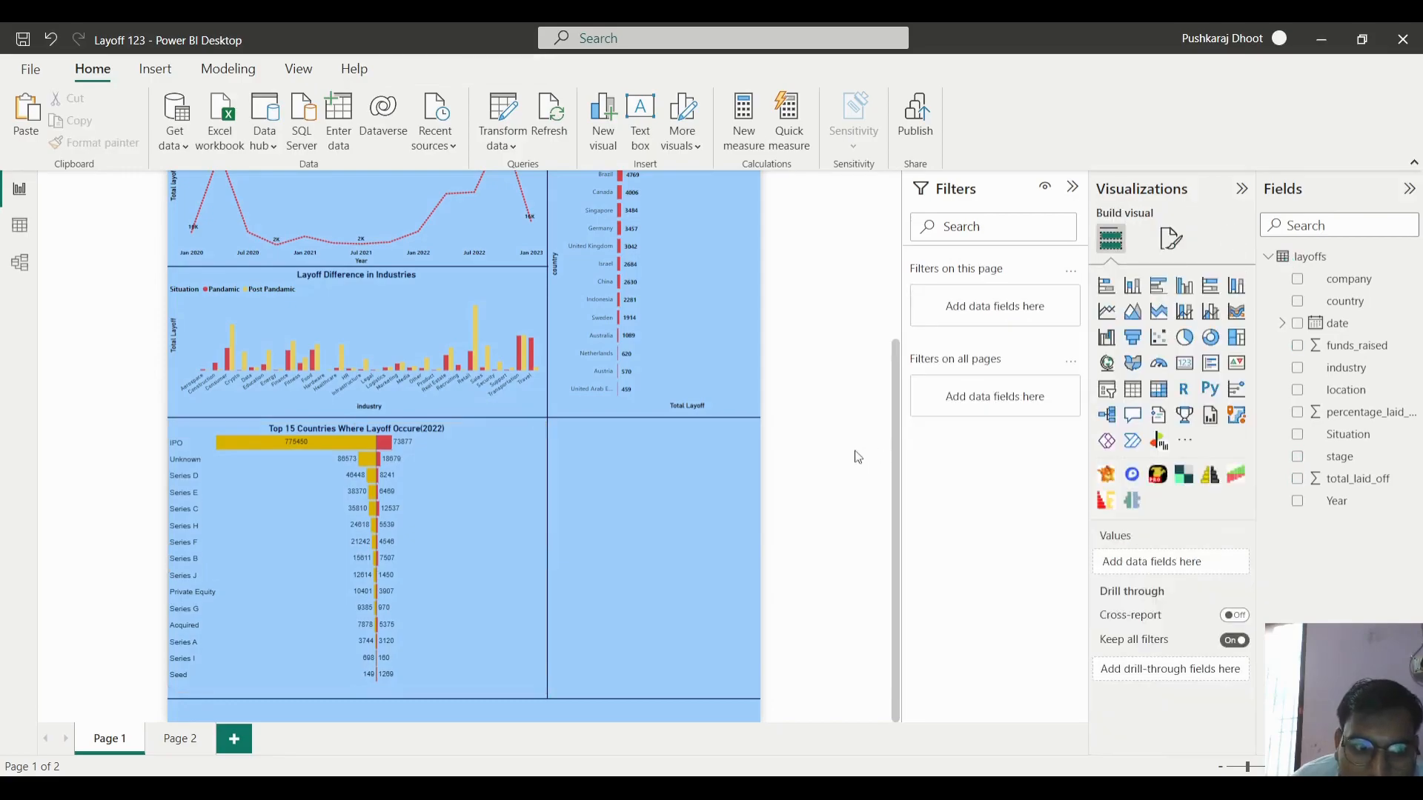
left_click(517, 566)
left_click(866, 578)
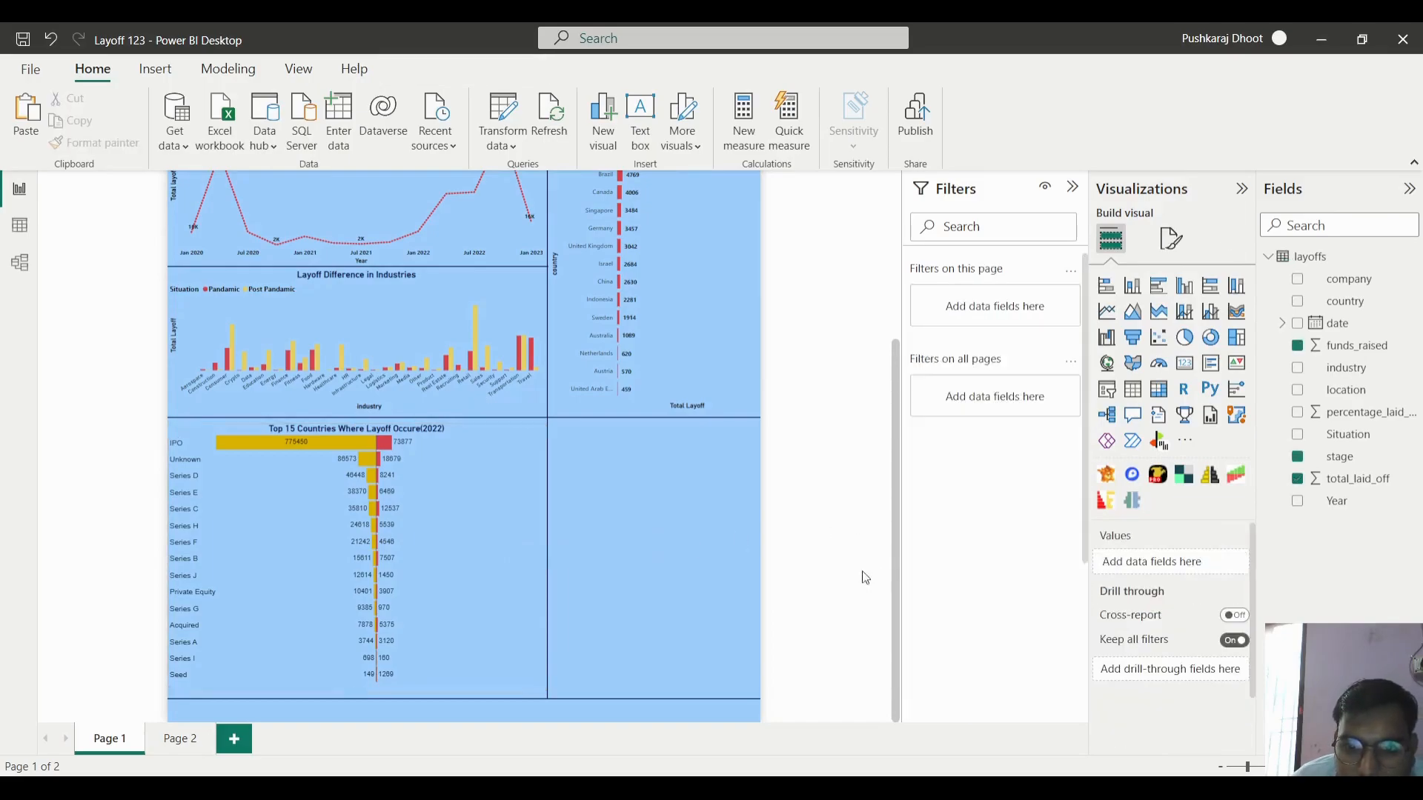
- Change the tornado chart's title to "Comparision Between Number of Layoffs and Fund Raised"
left_click(530, 568)
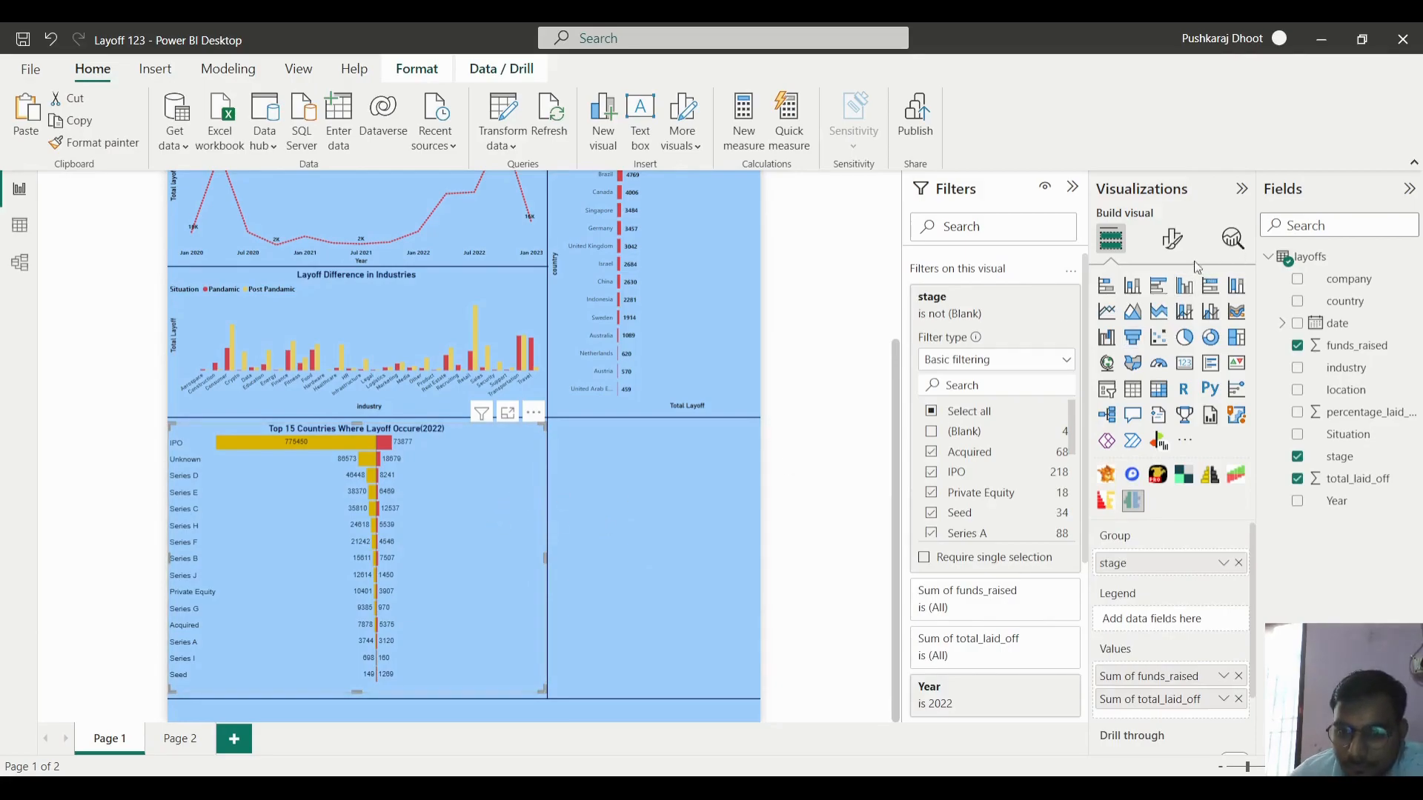
scroll(1044, 601, "down", 3)
scroll(1042, 546, "up", 3)
left_click(1172, 238)
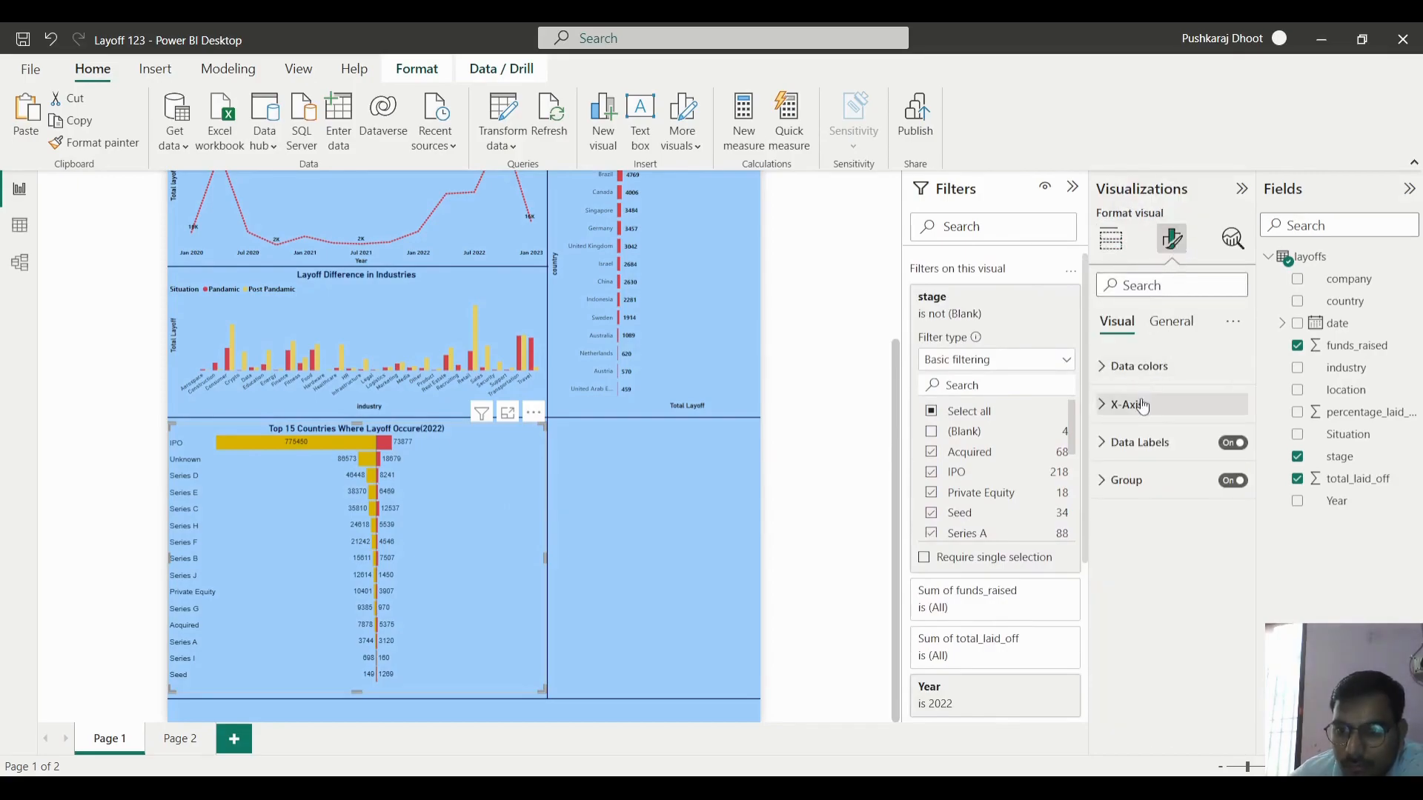
left_click(1139, 366)
left_click(1139, 366)
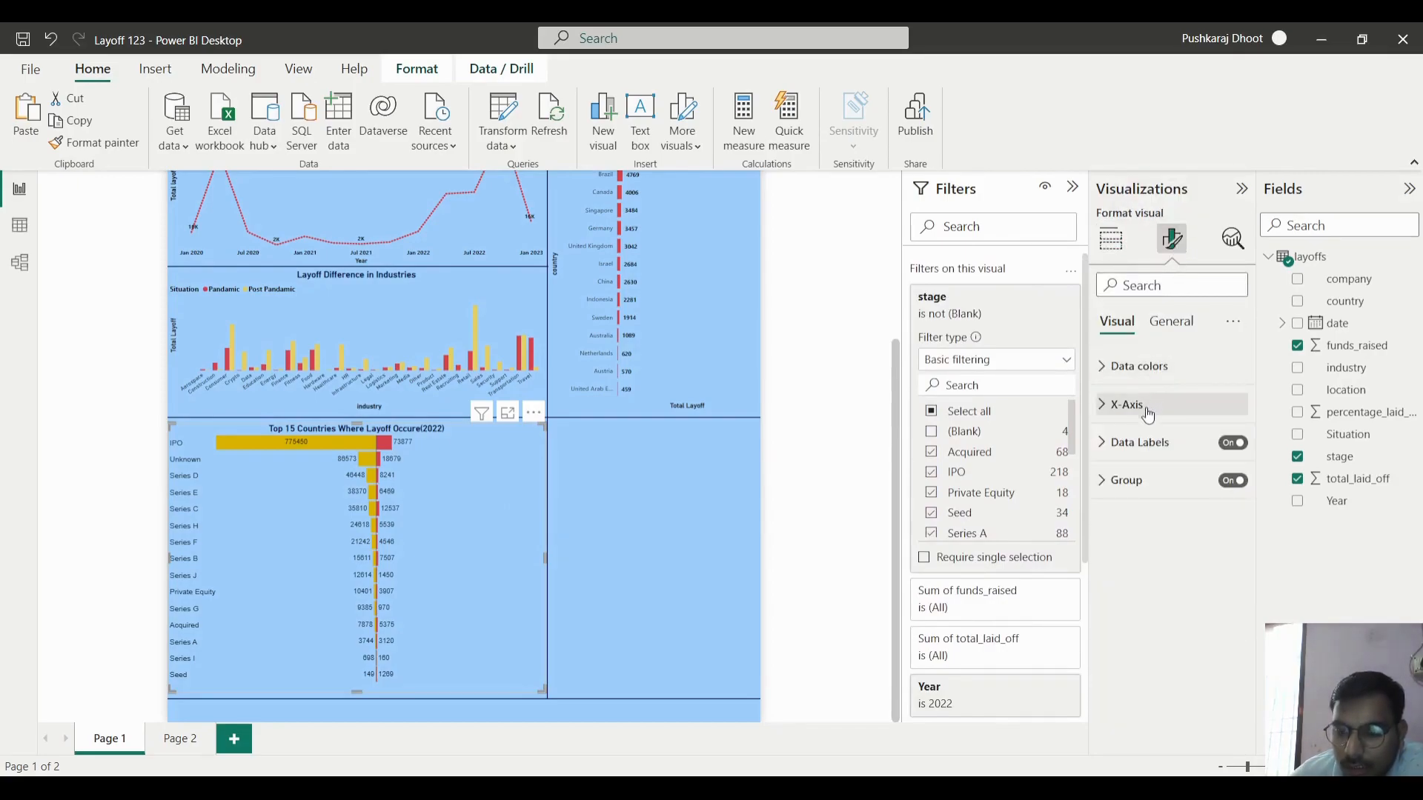
left_click(1169, 325)
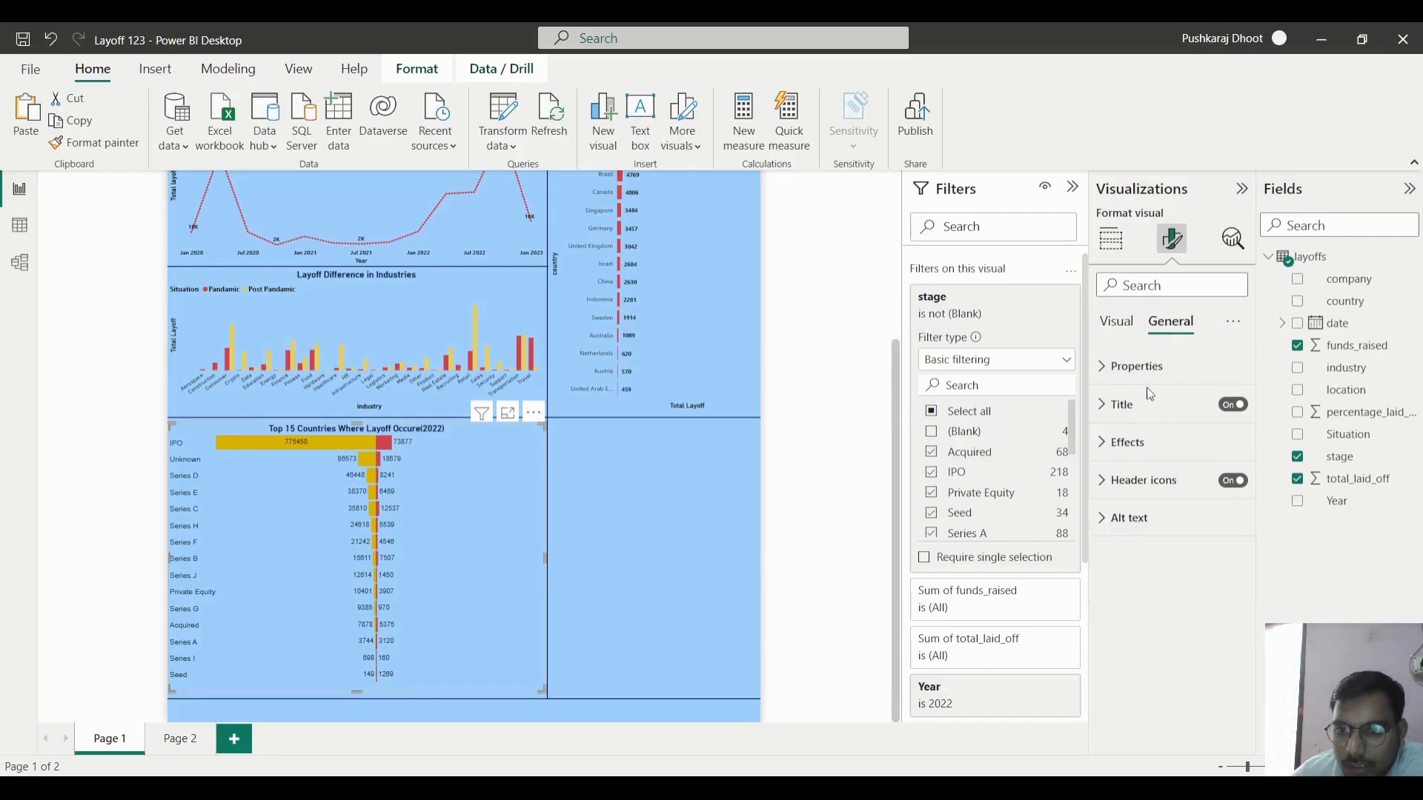
left_click_drag(1111, 460, 1254, 470)
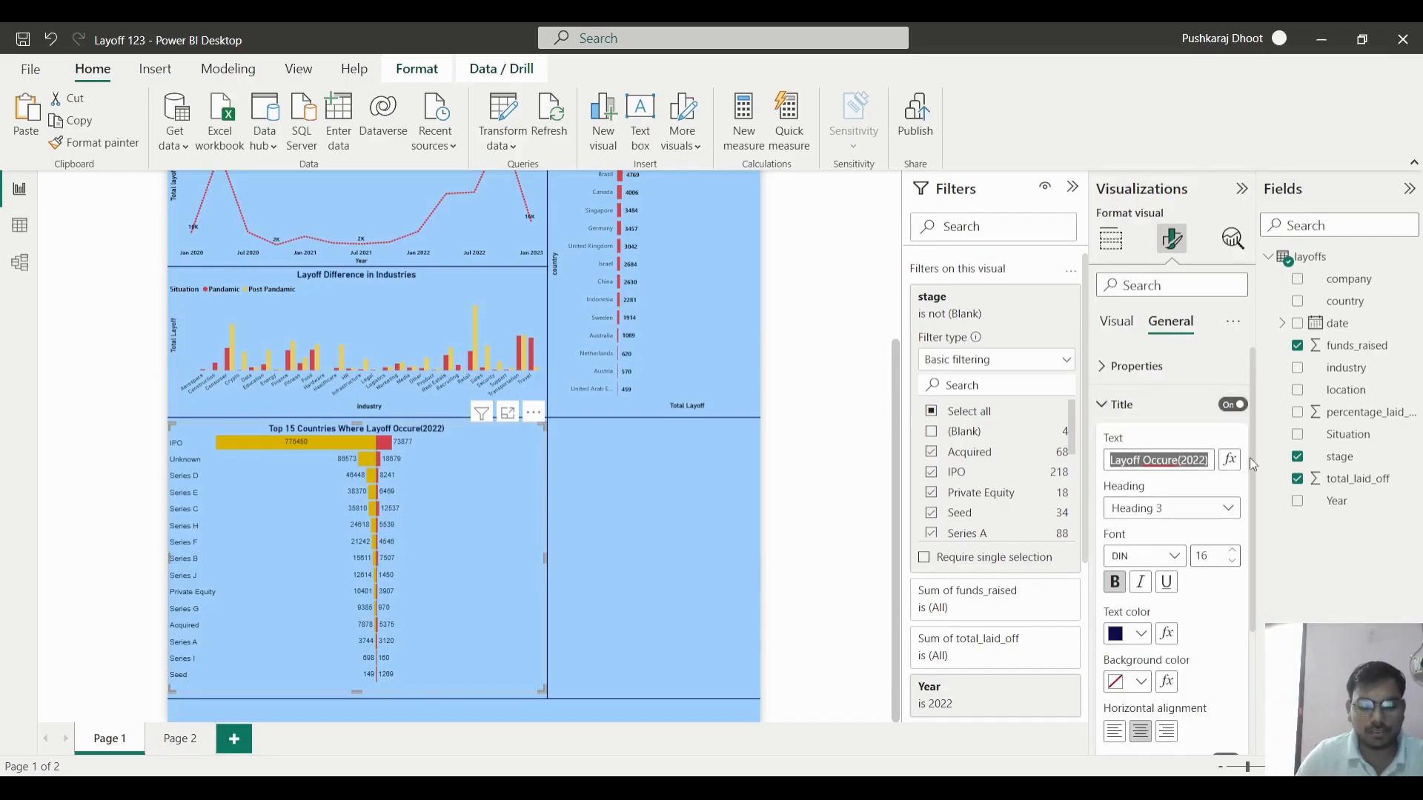
type("Comp")
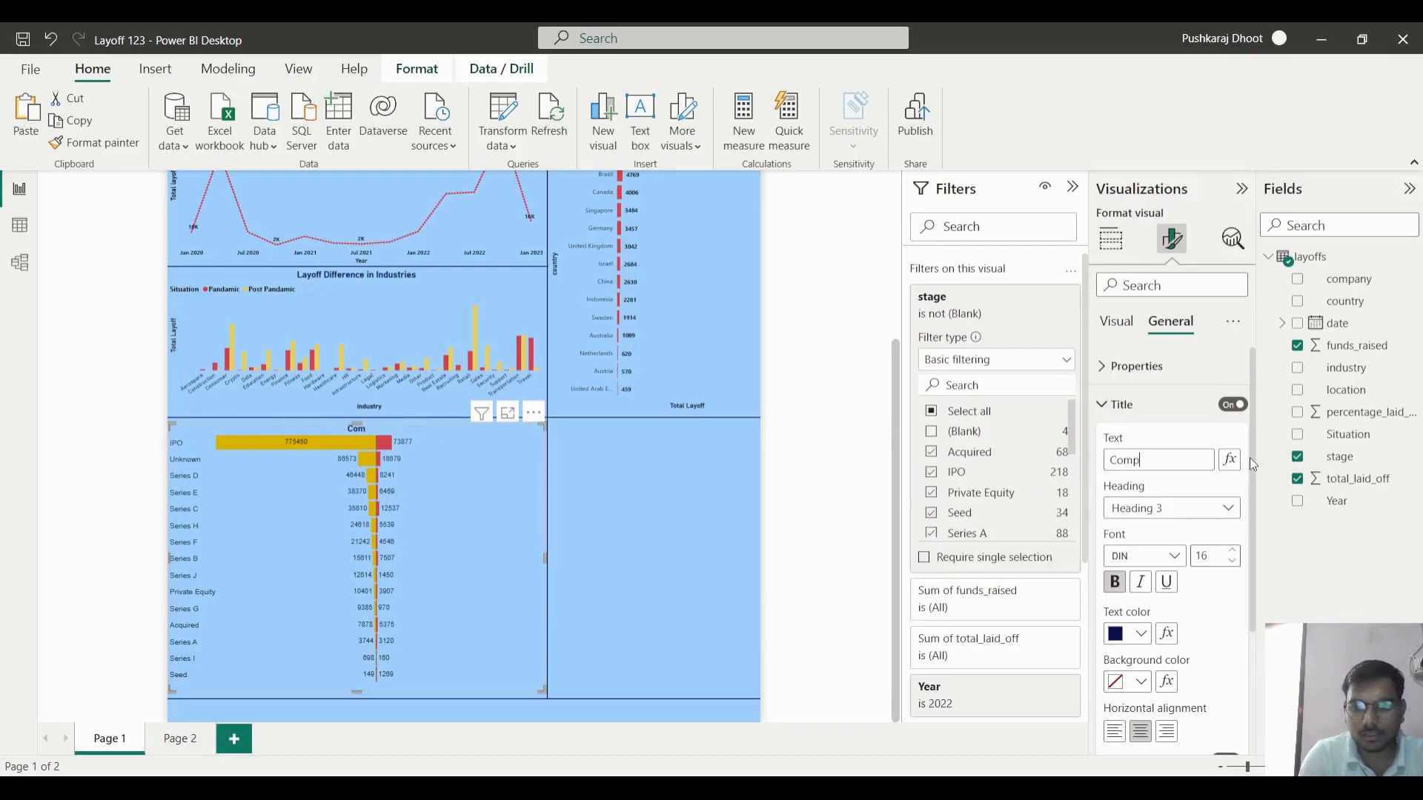
type("arision ")
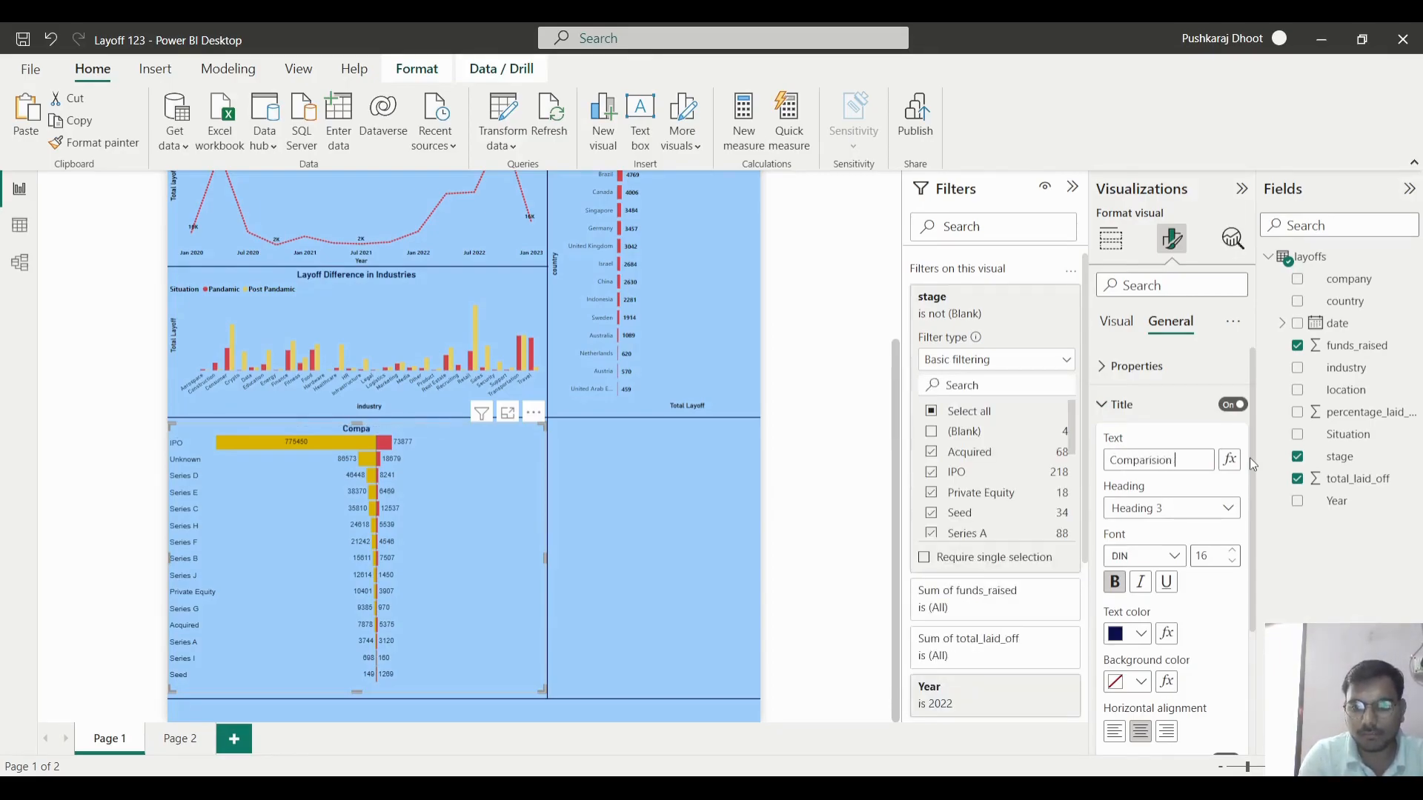
type("Between")
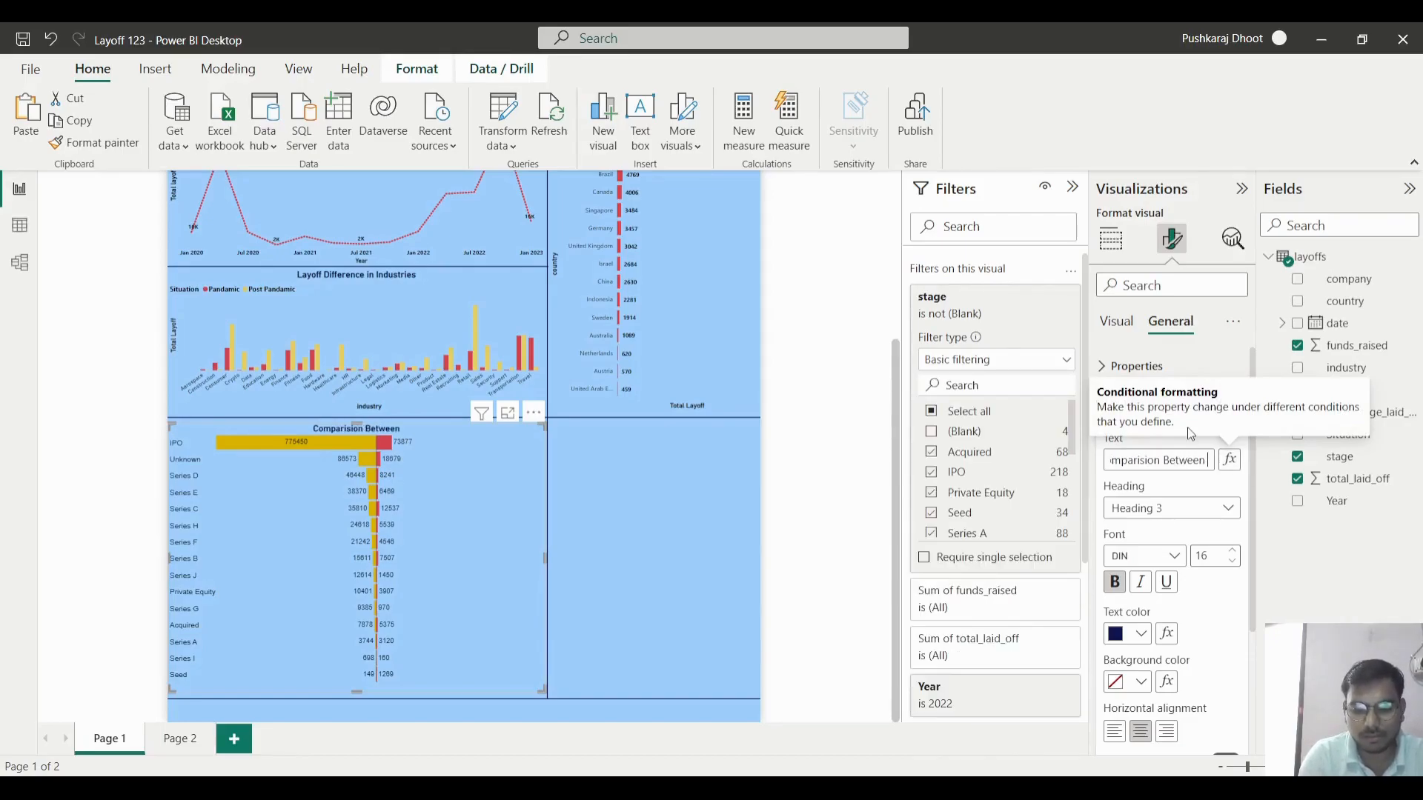
type(" La")
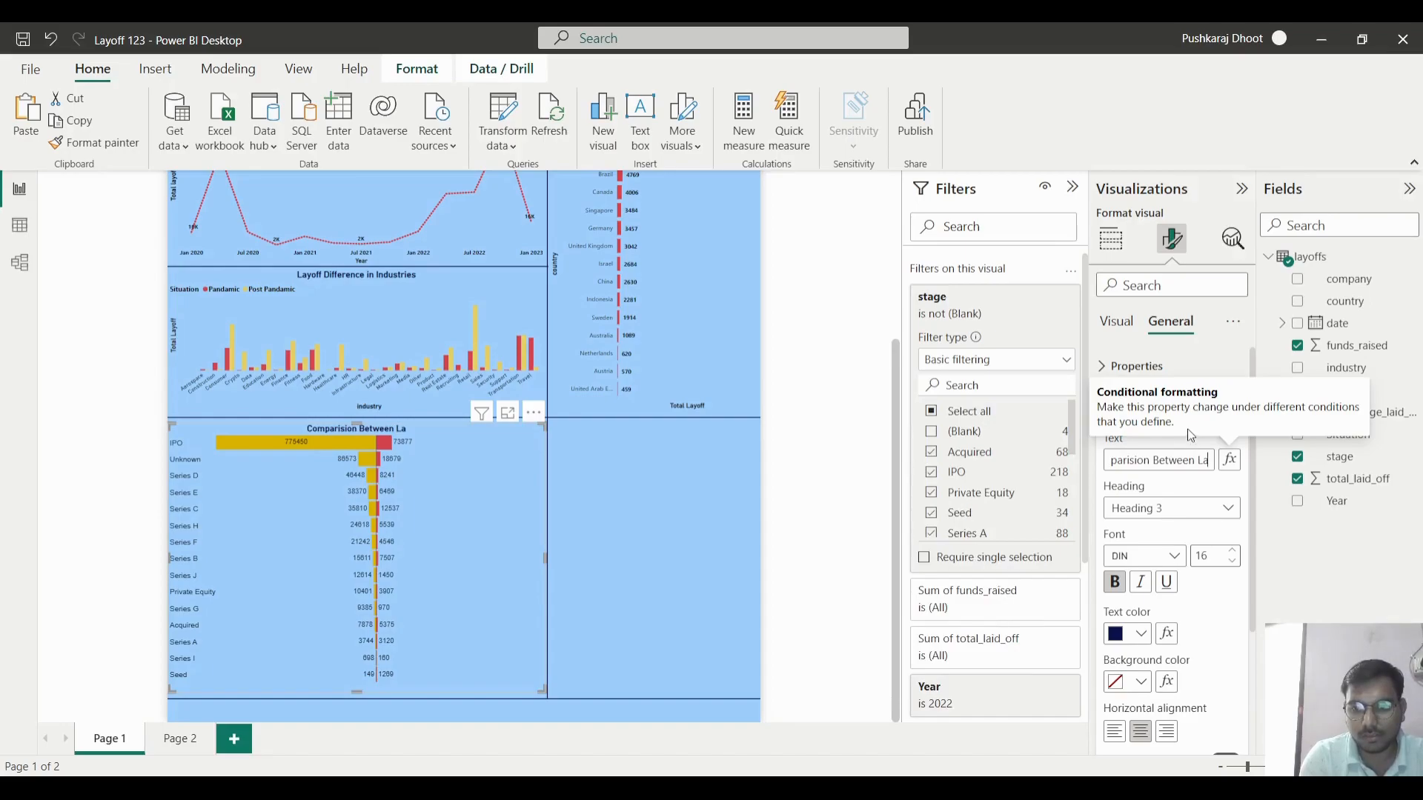
type("yoff")
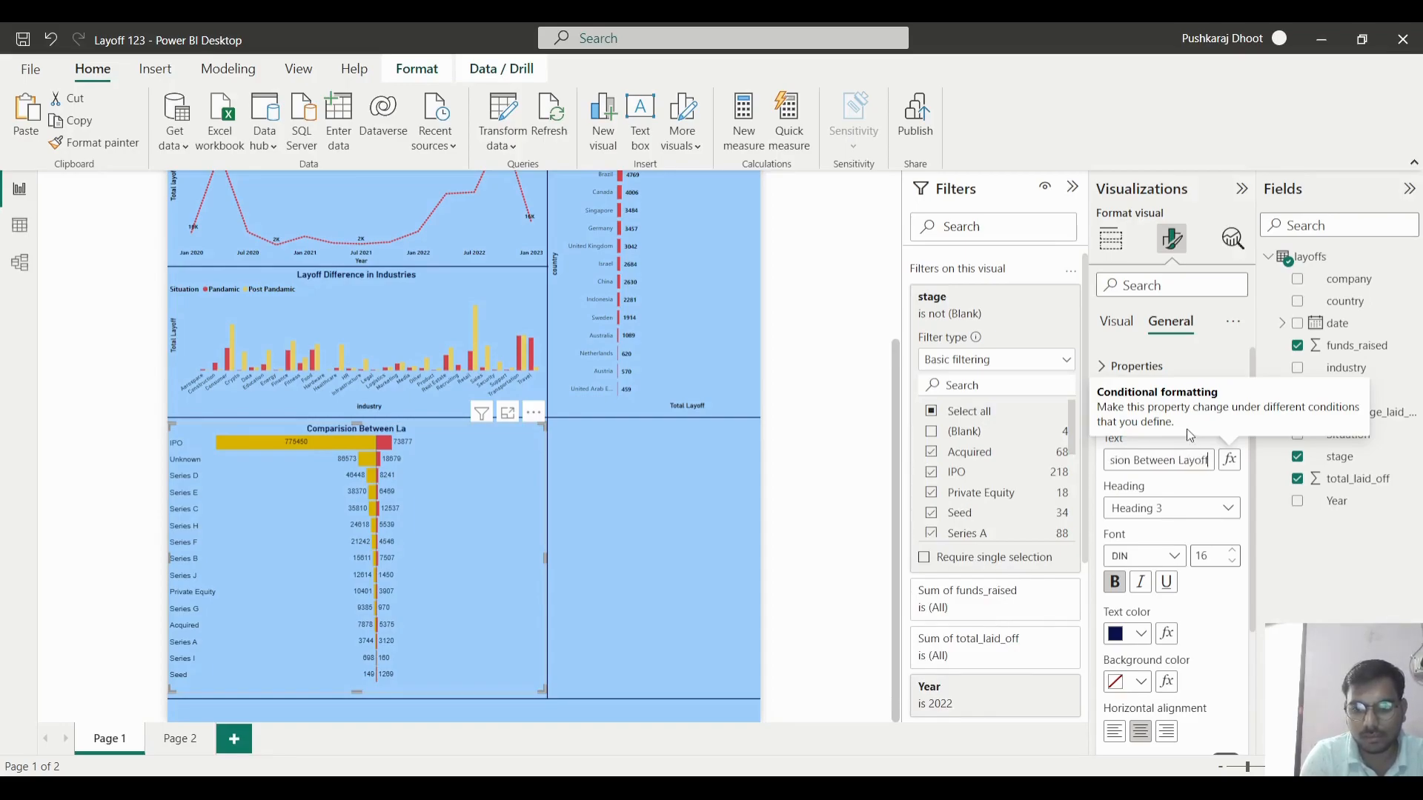
key("BackSpace")
key("BackSpace")
key("BackSpace")
key("BackSpace")
key("BackSpace")
key("BackSpace")
type("Nu")
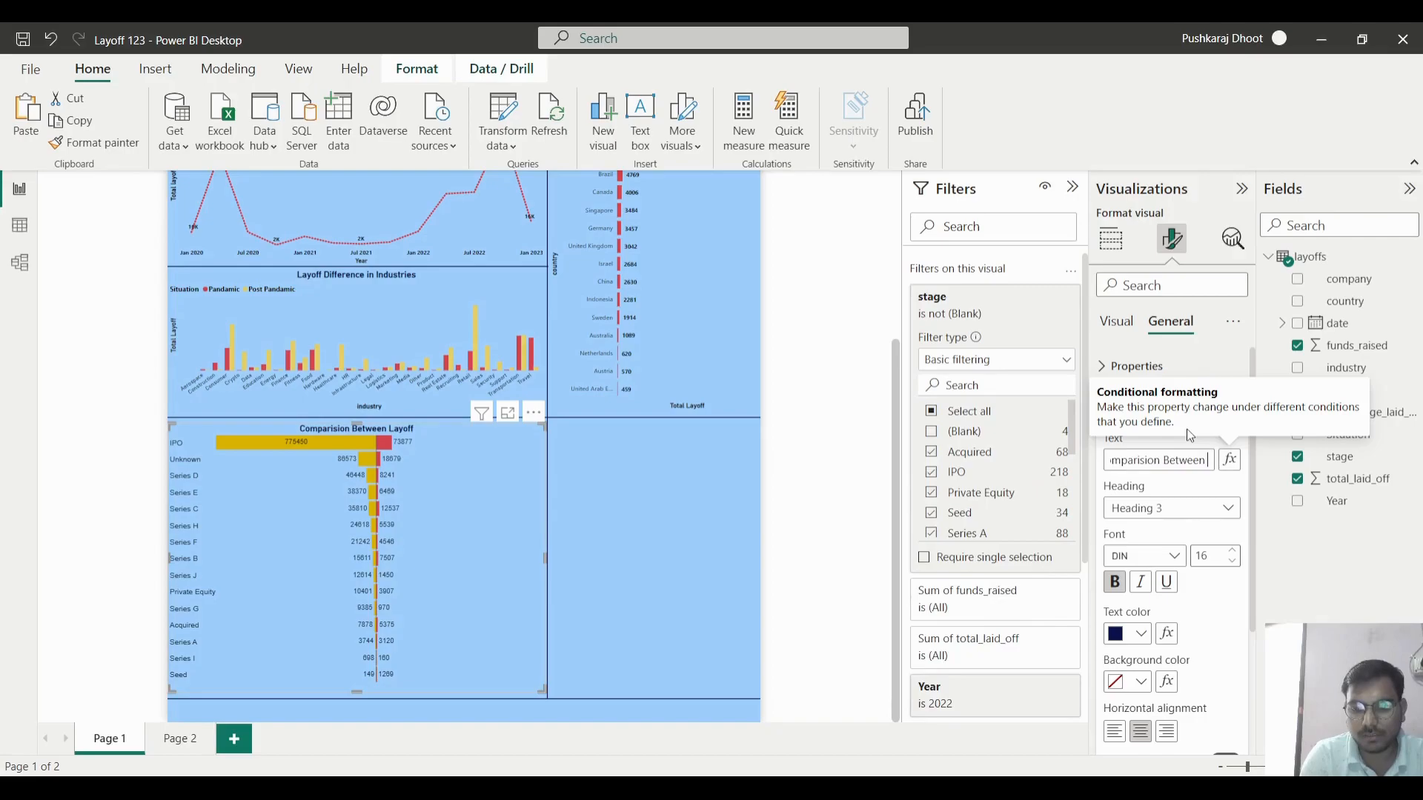
type("mber")
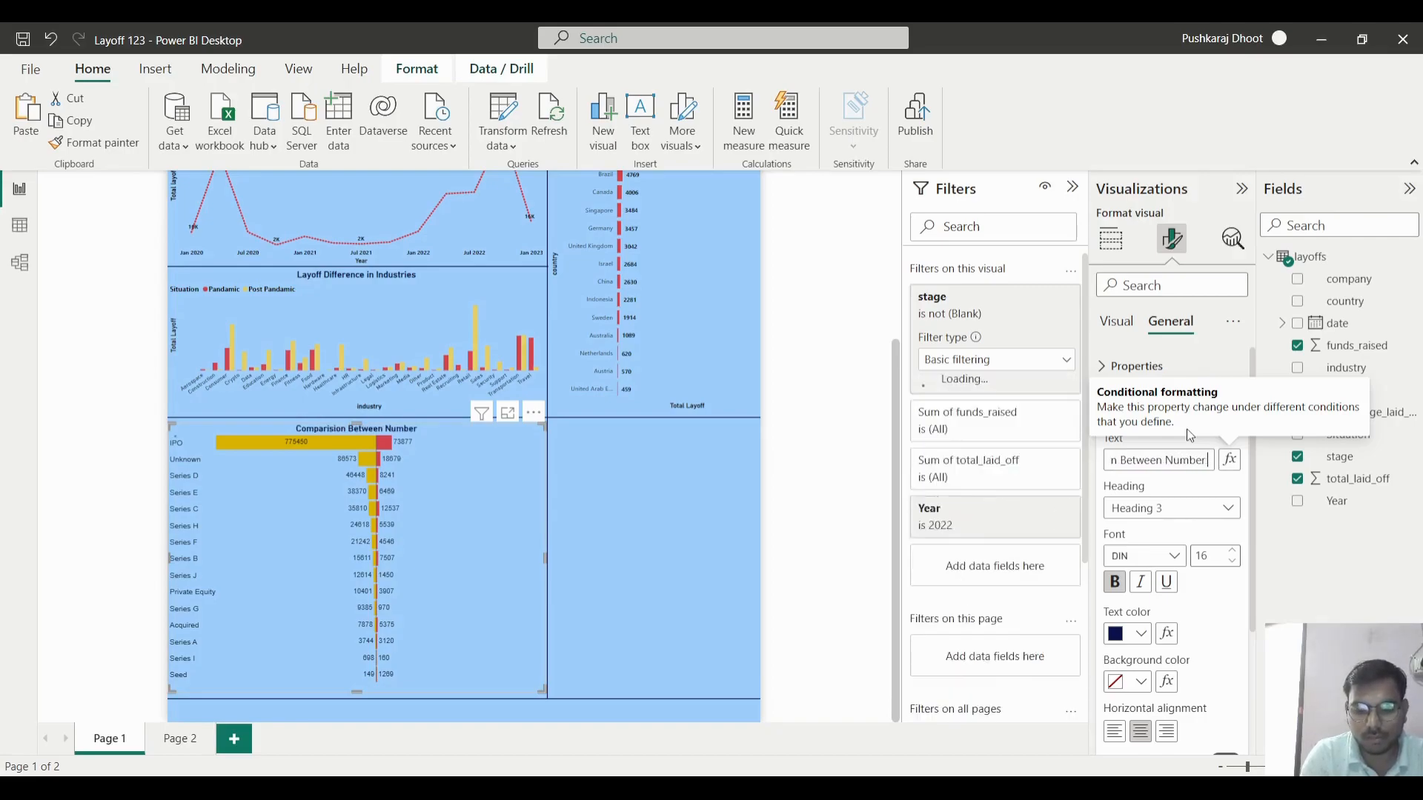
type(" of Lay")
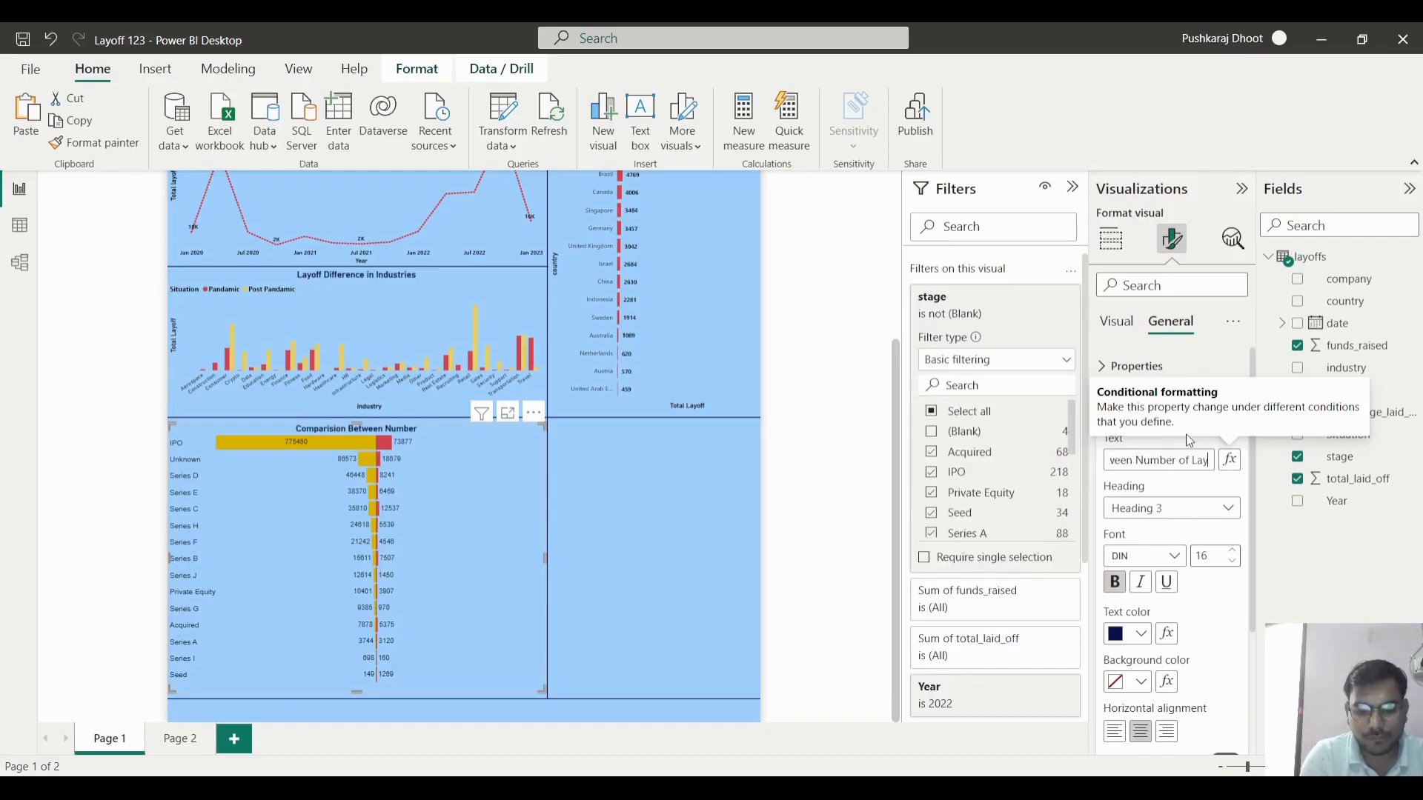
type("offs and")
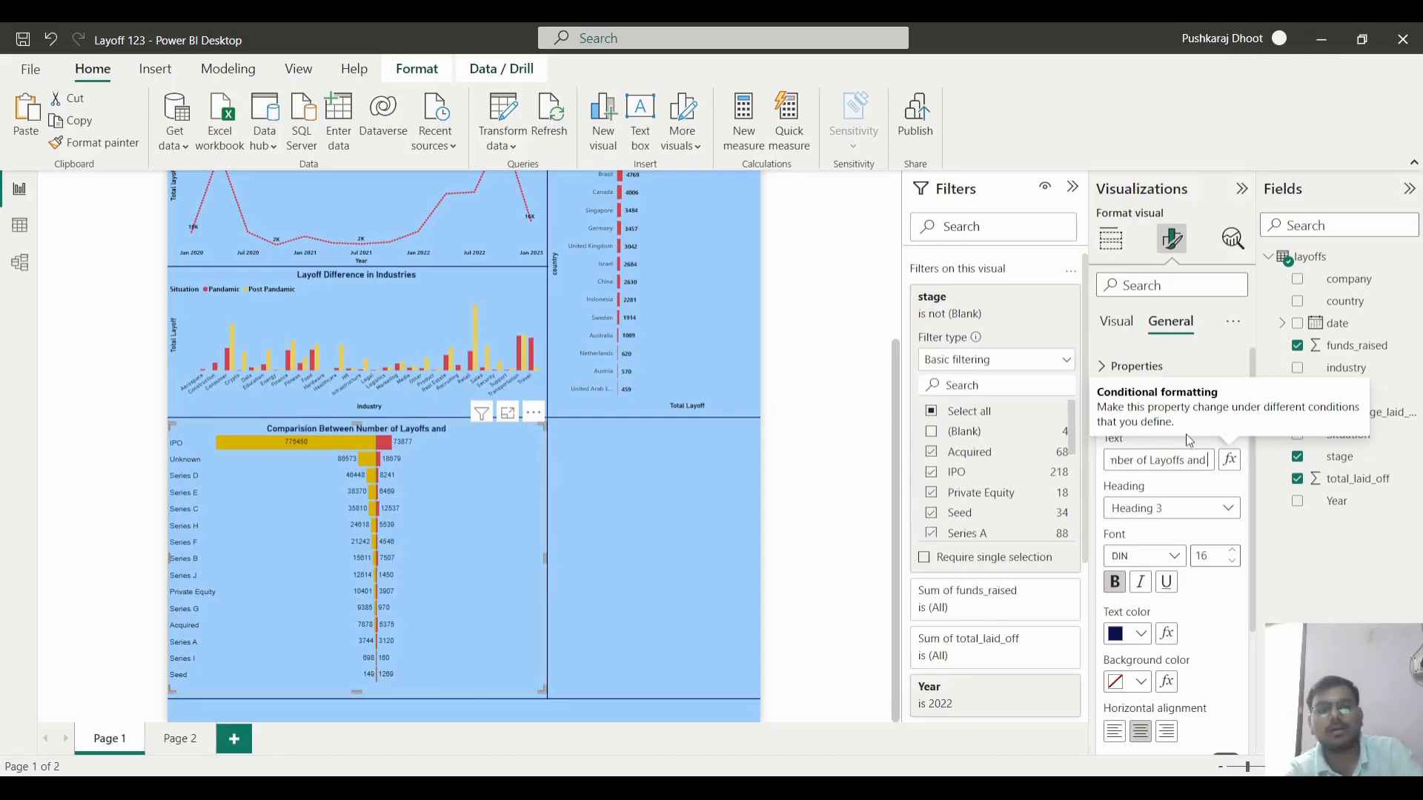
type(" Fund Raised")
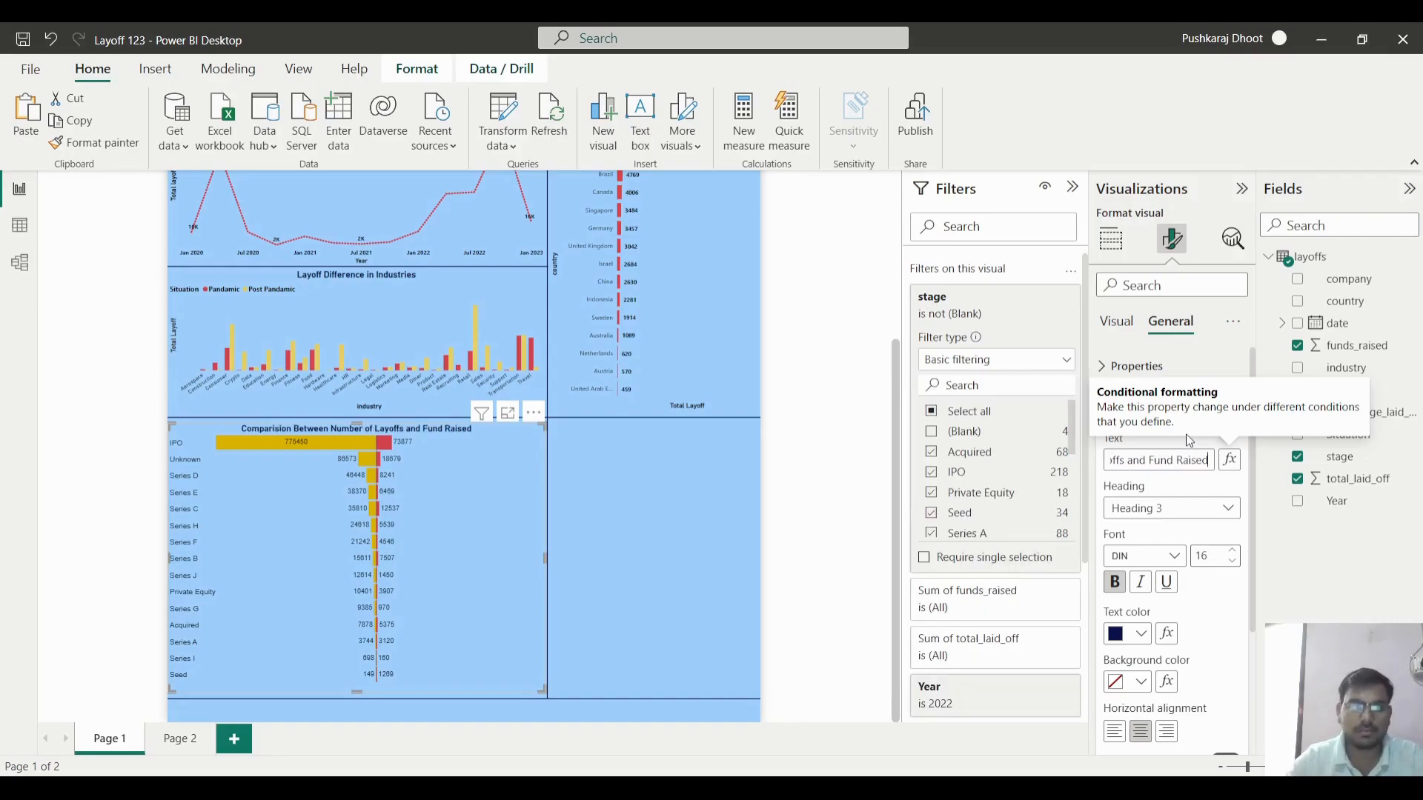
left_click(669, 541)
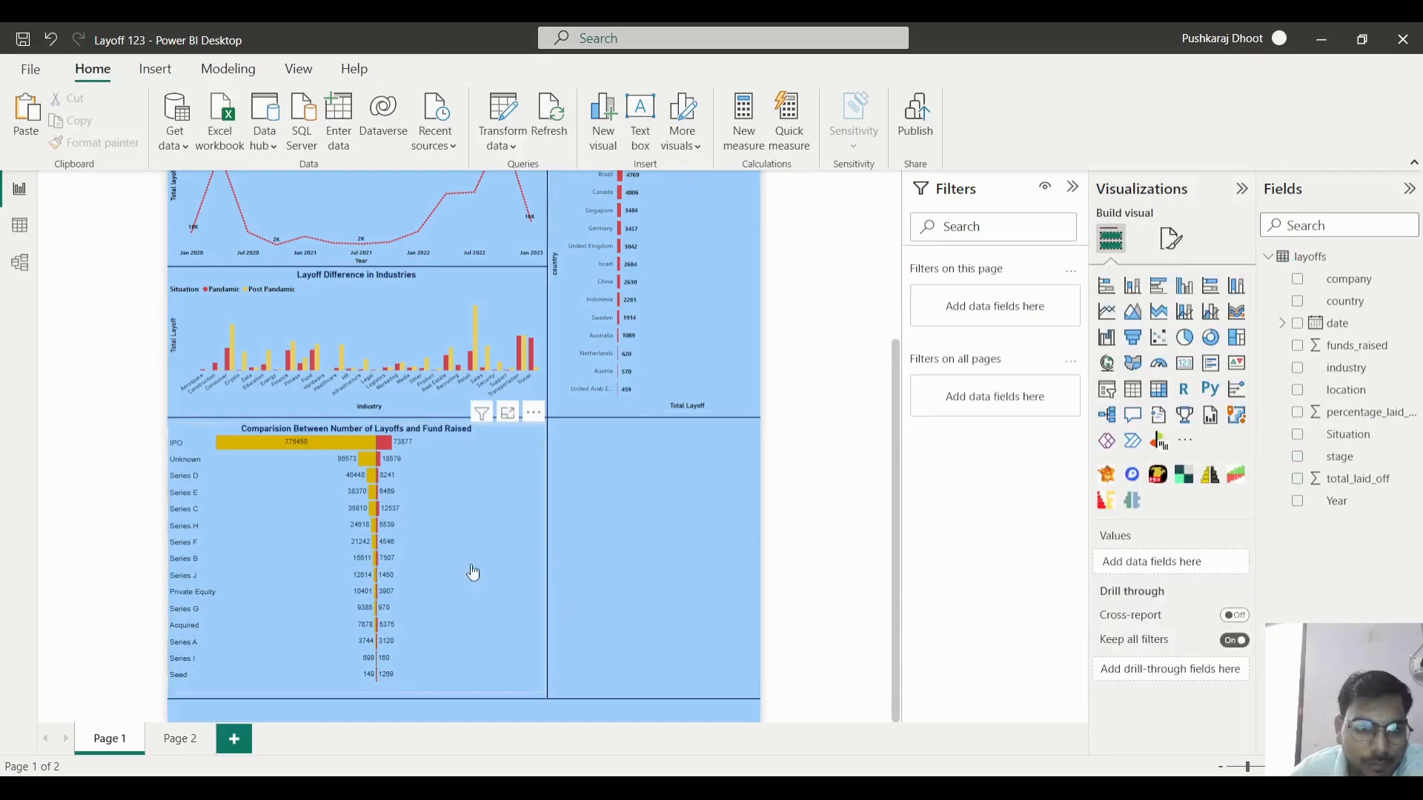
- Extend the top edge of the chart comparing number of layoffs and fund raised up to the divider line
left_click(385, 483)
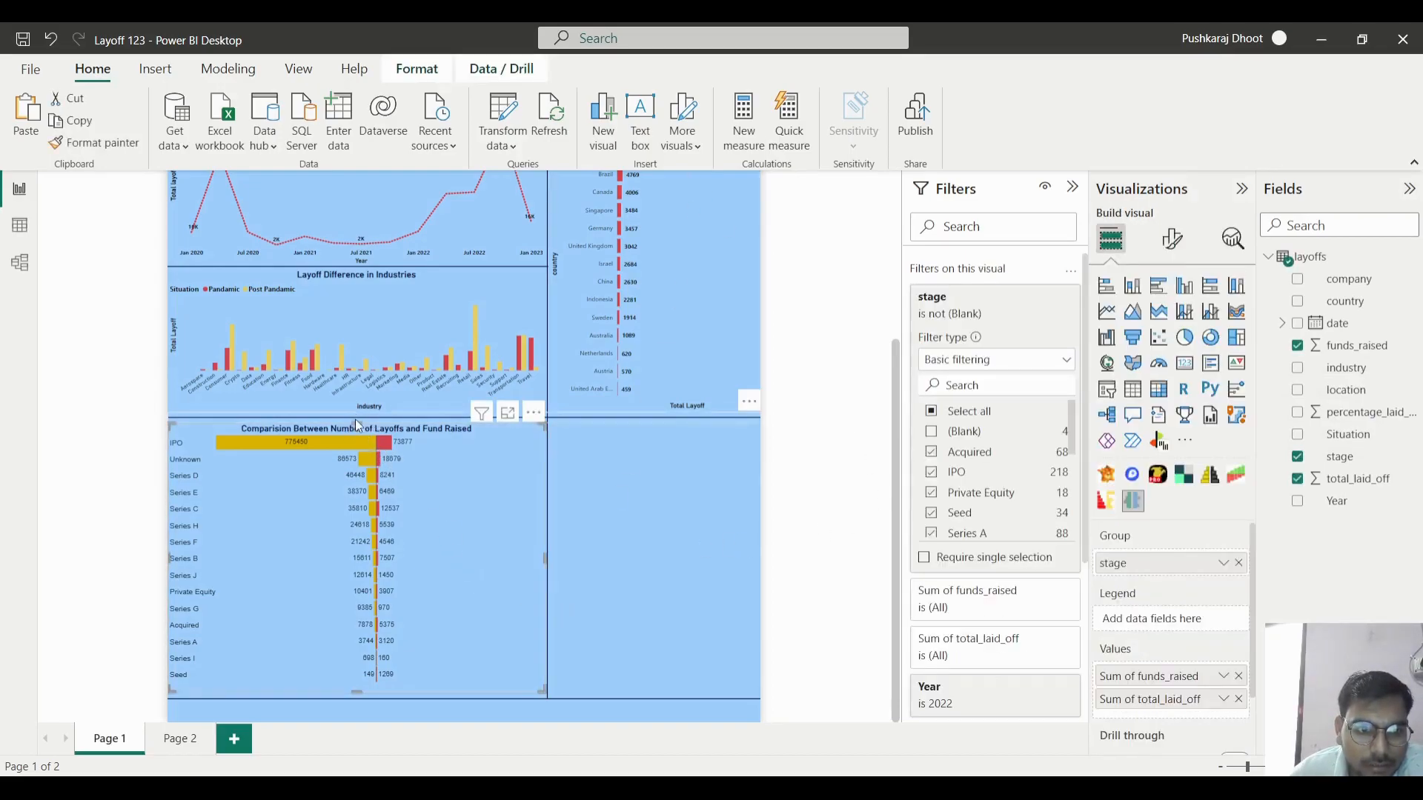
left_click_drag(355, 418, 354, 415)
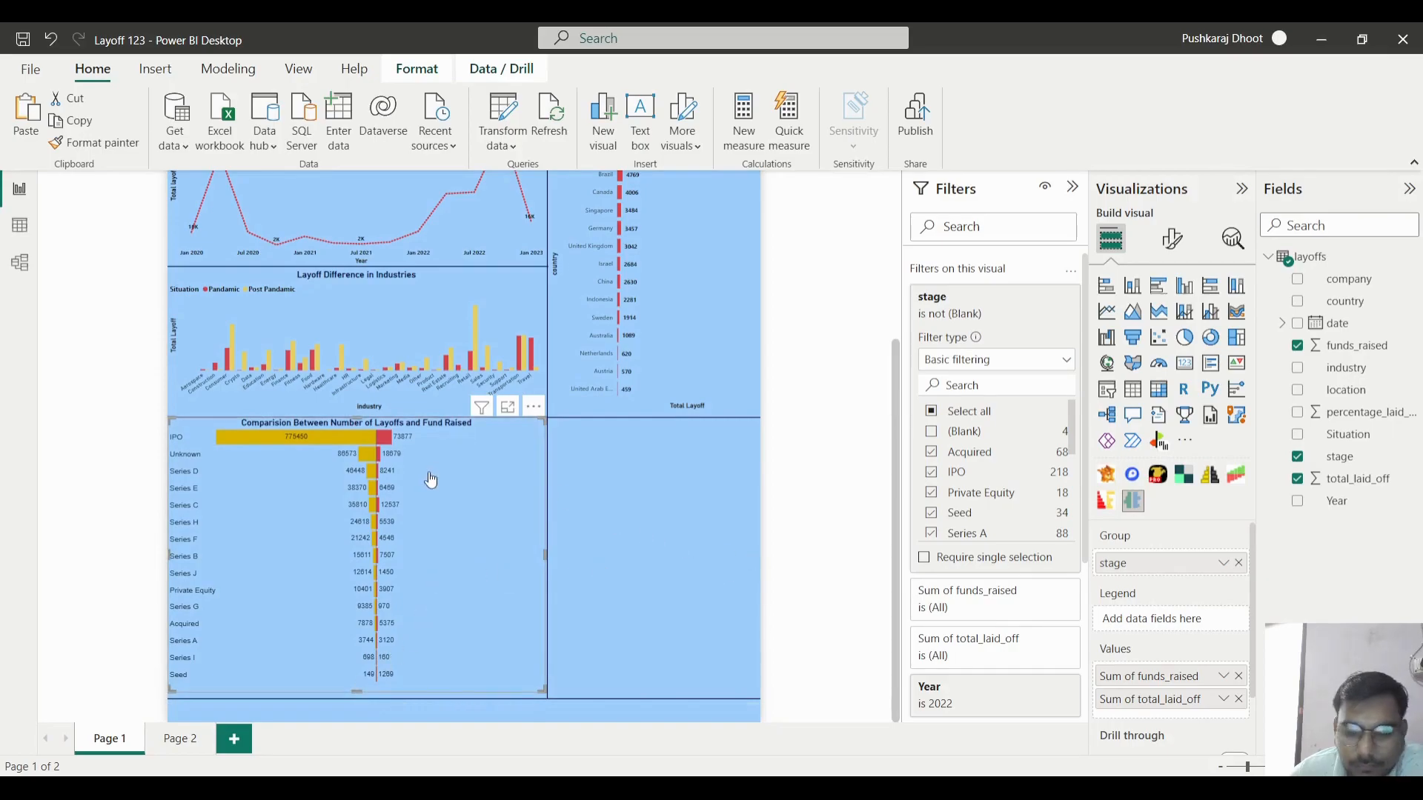
left_click(1173, 248)
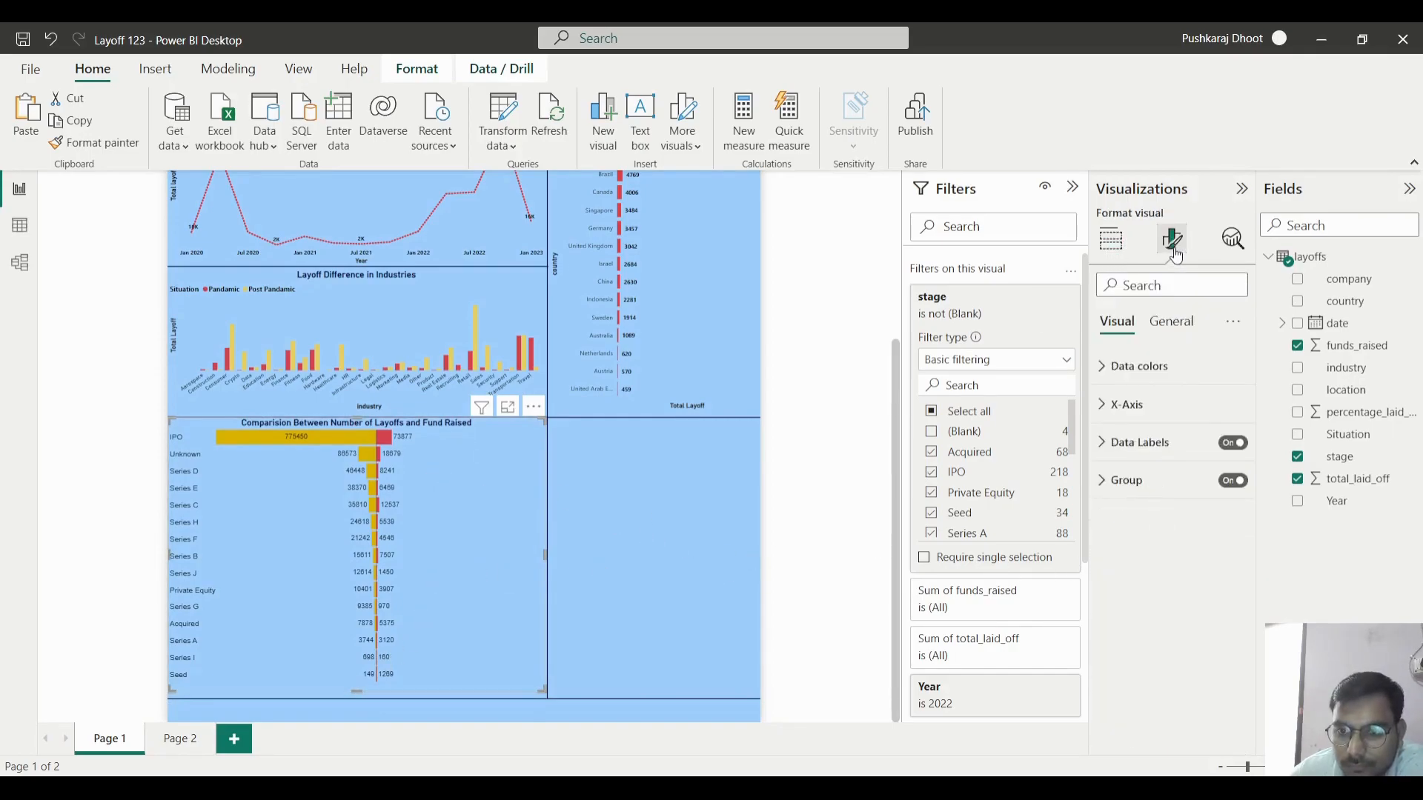
left_click(1170, 323)
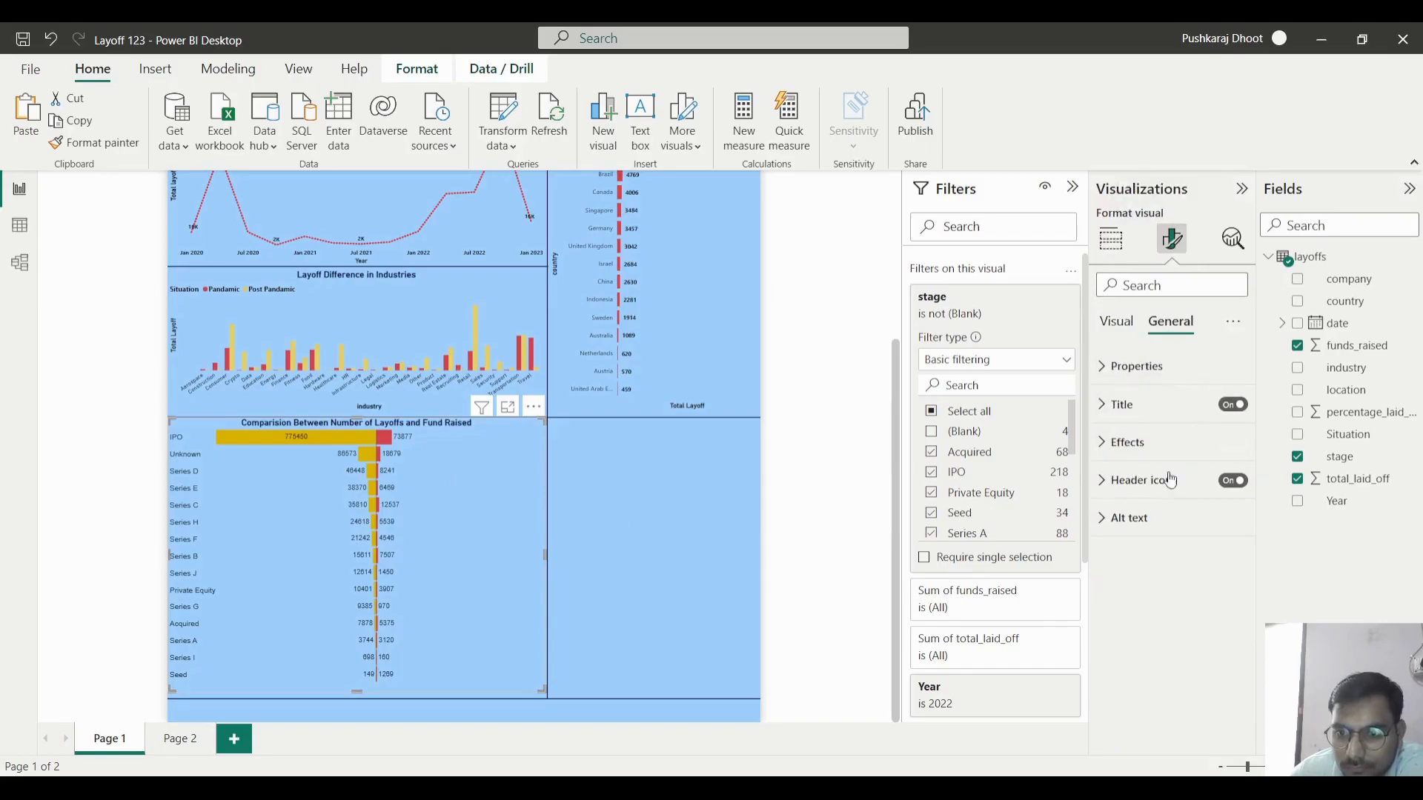
left_click(1120, 517)
left_click(1120, 517)
left_click(1121, 415)
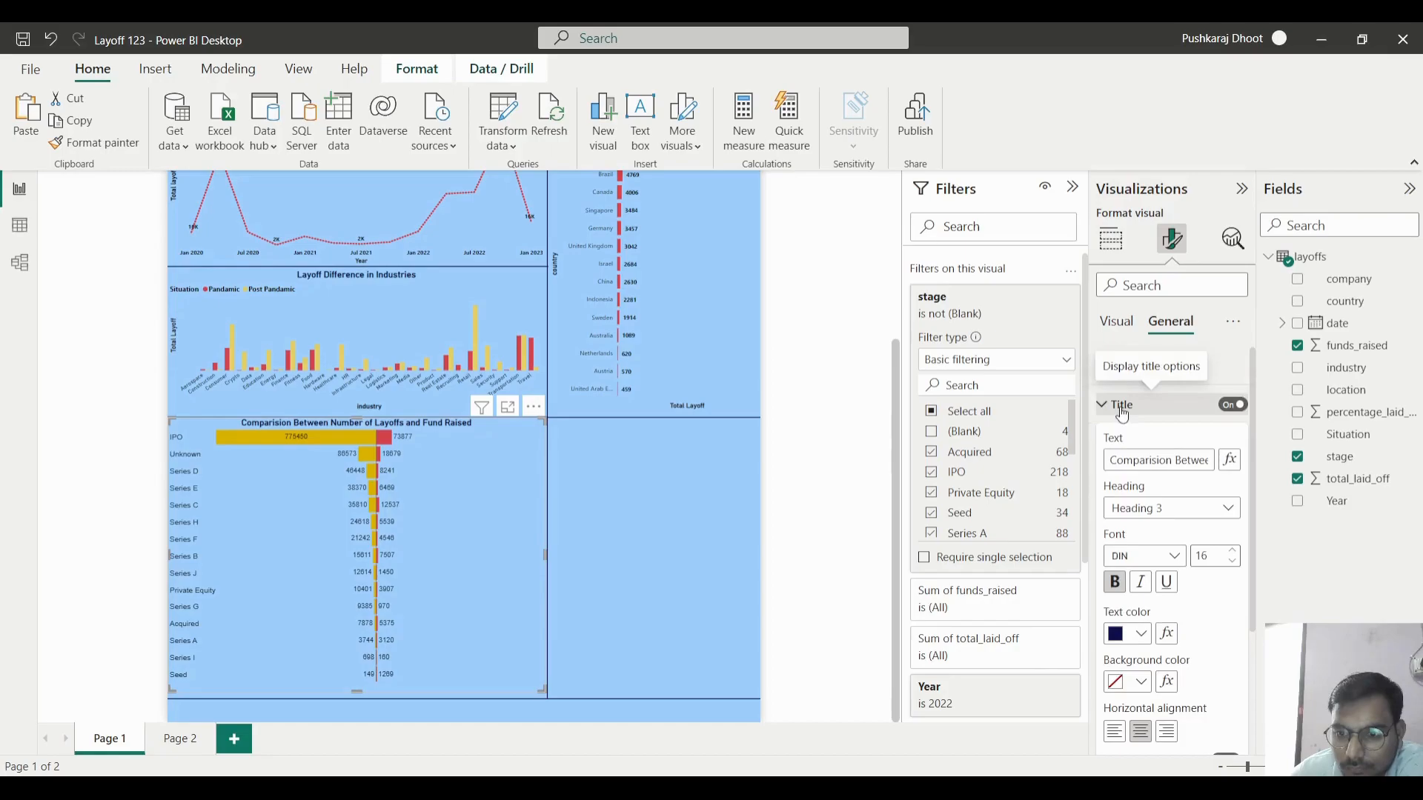
left_click(1121, 406)
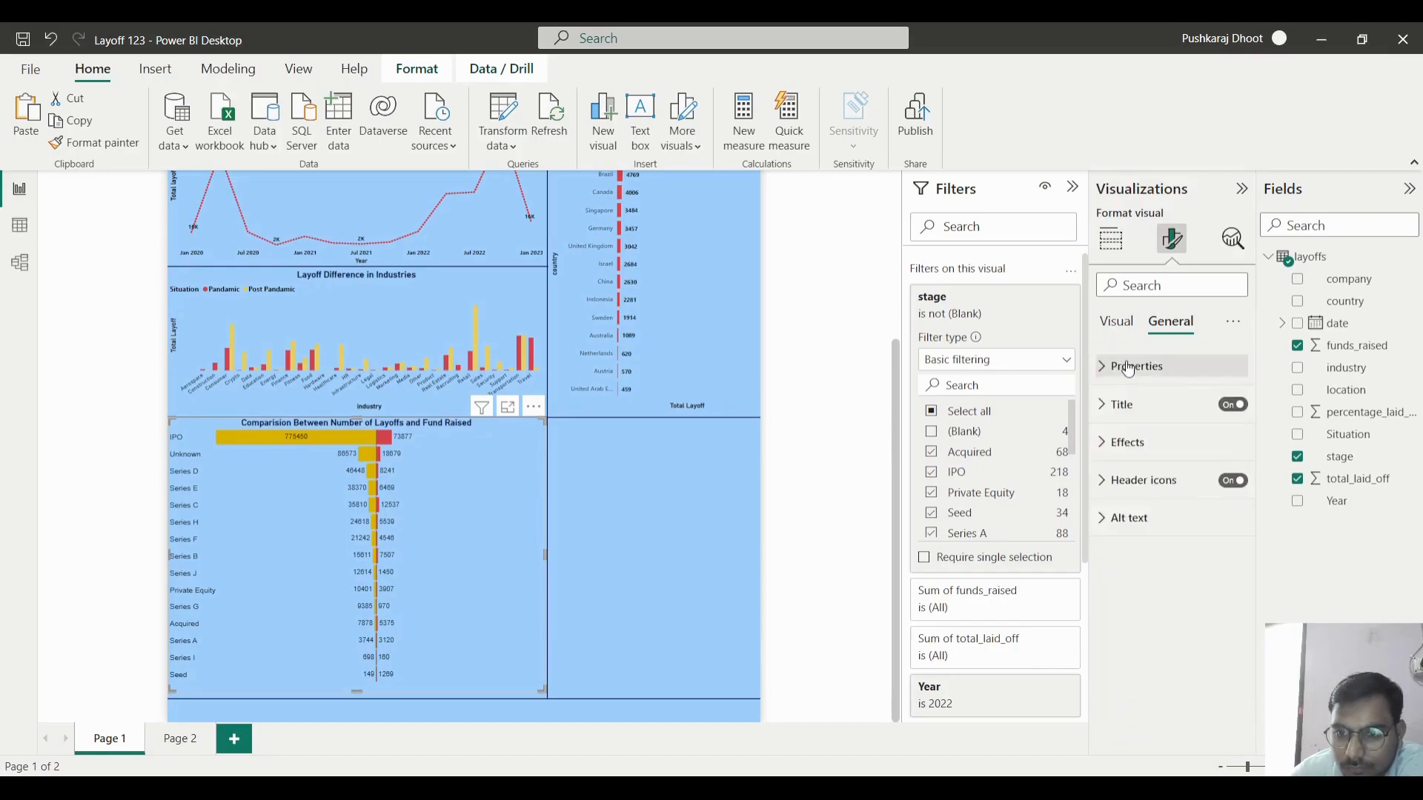
left_click(1127, 339)
left_click(1124, 405)
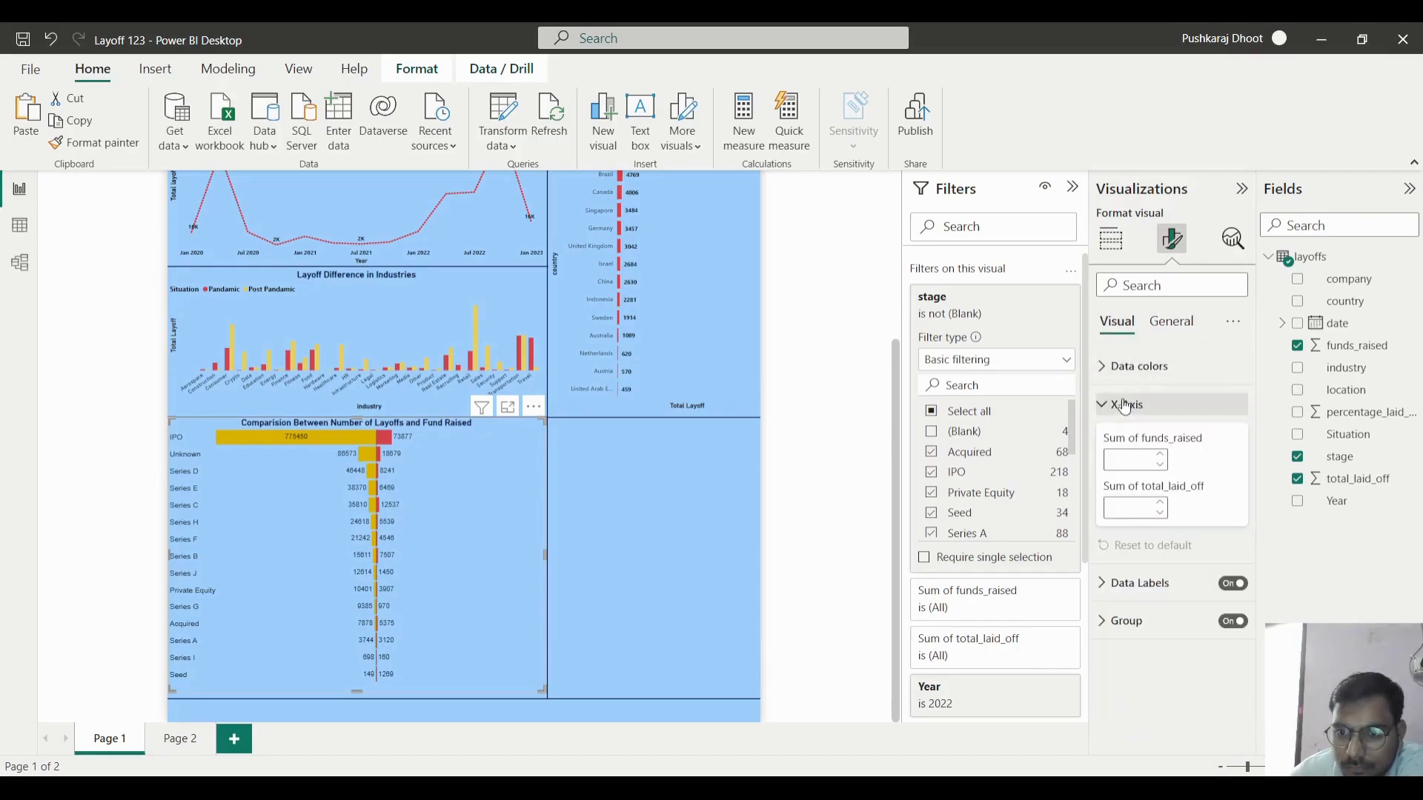
left_click(1124, 405)
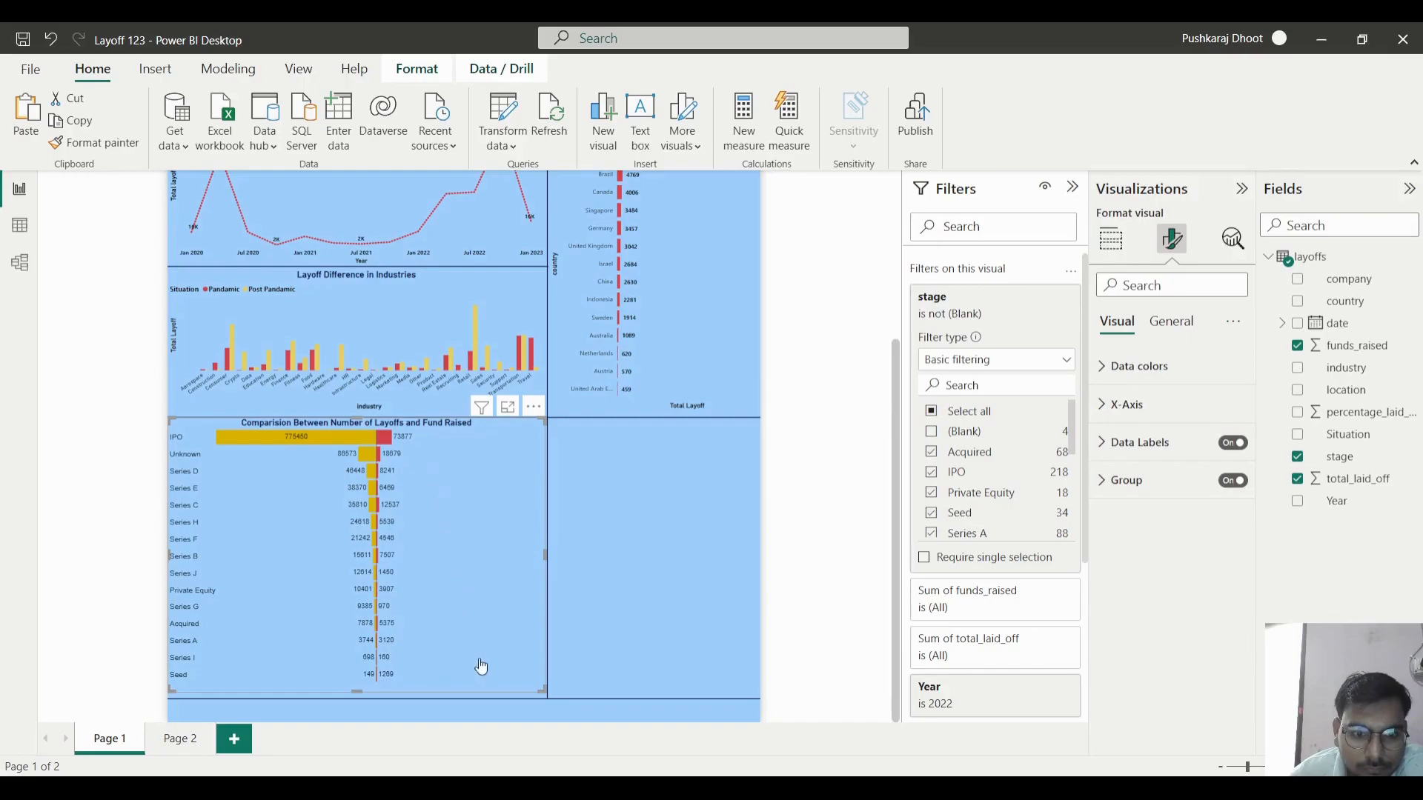
- Stretch the comparison chart down to the lower divider line, then left-align its title and set the heading to Normal
left_click_drag(357, 692, 358, 696)
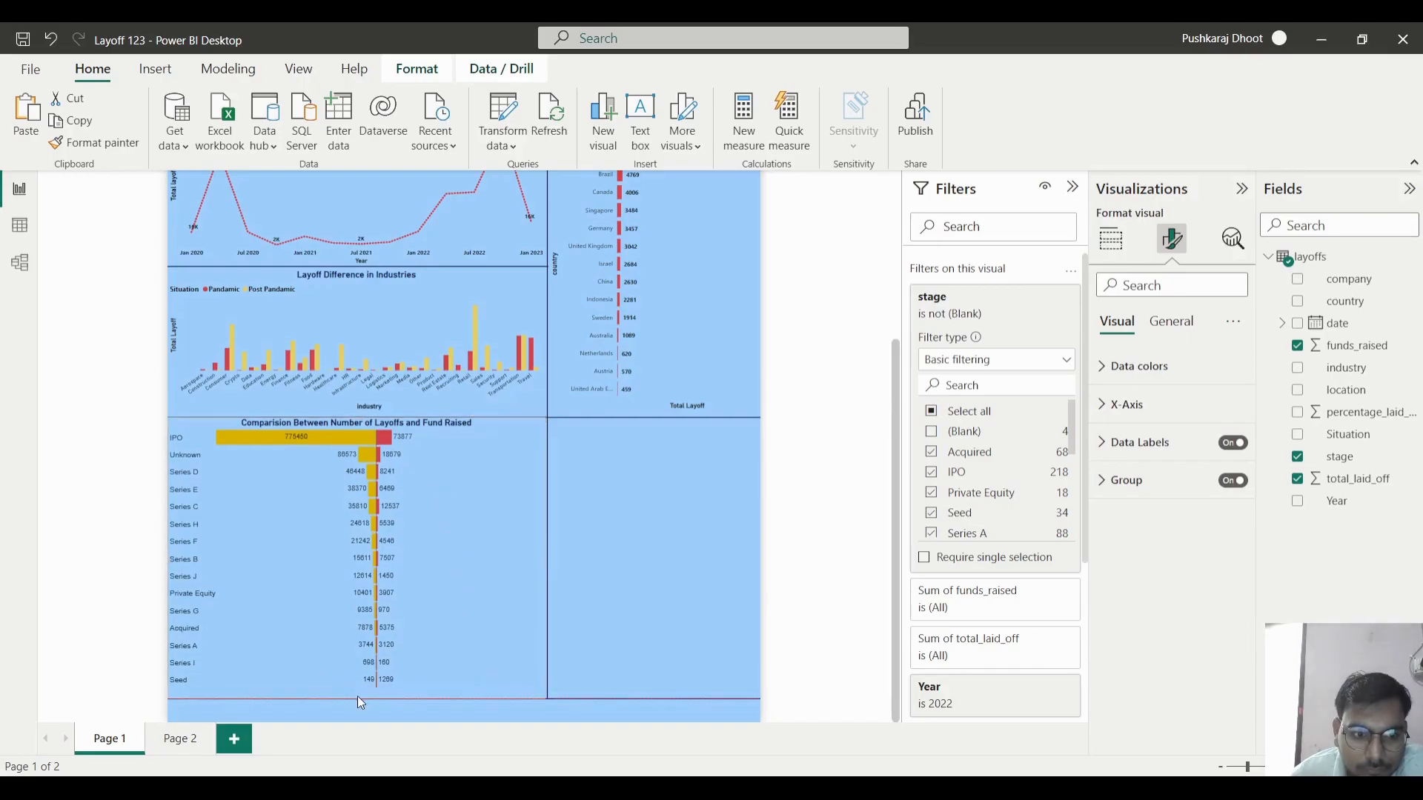
left_click(1171, 321)
left_click(1127, 404)
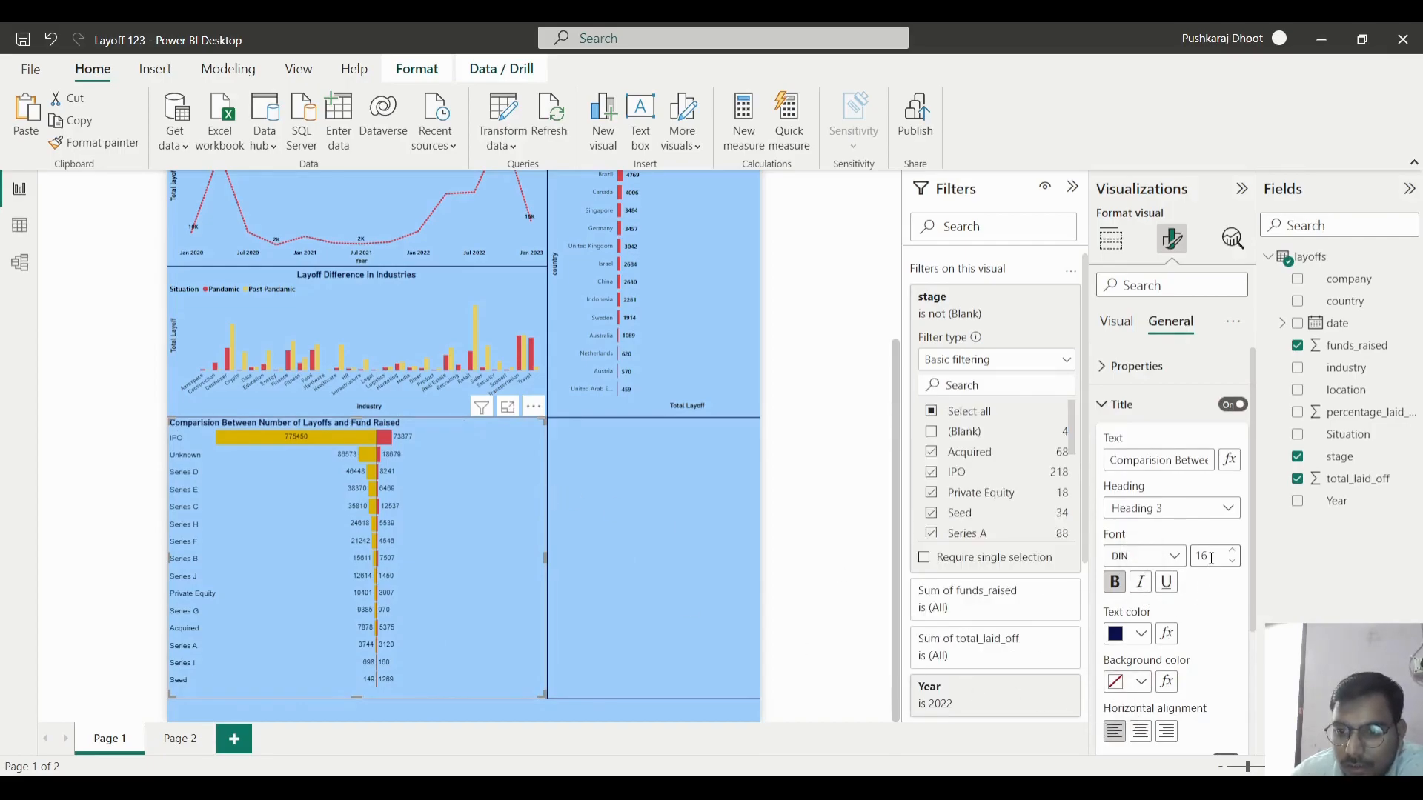
left_click(1164, 514)
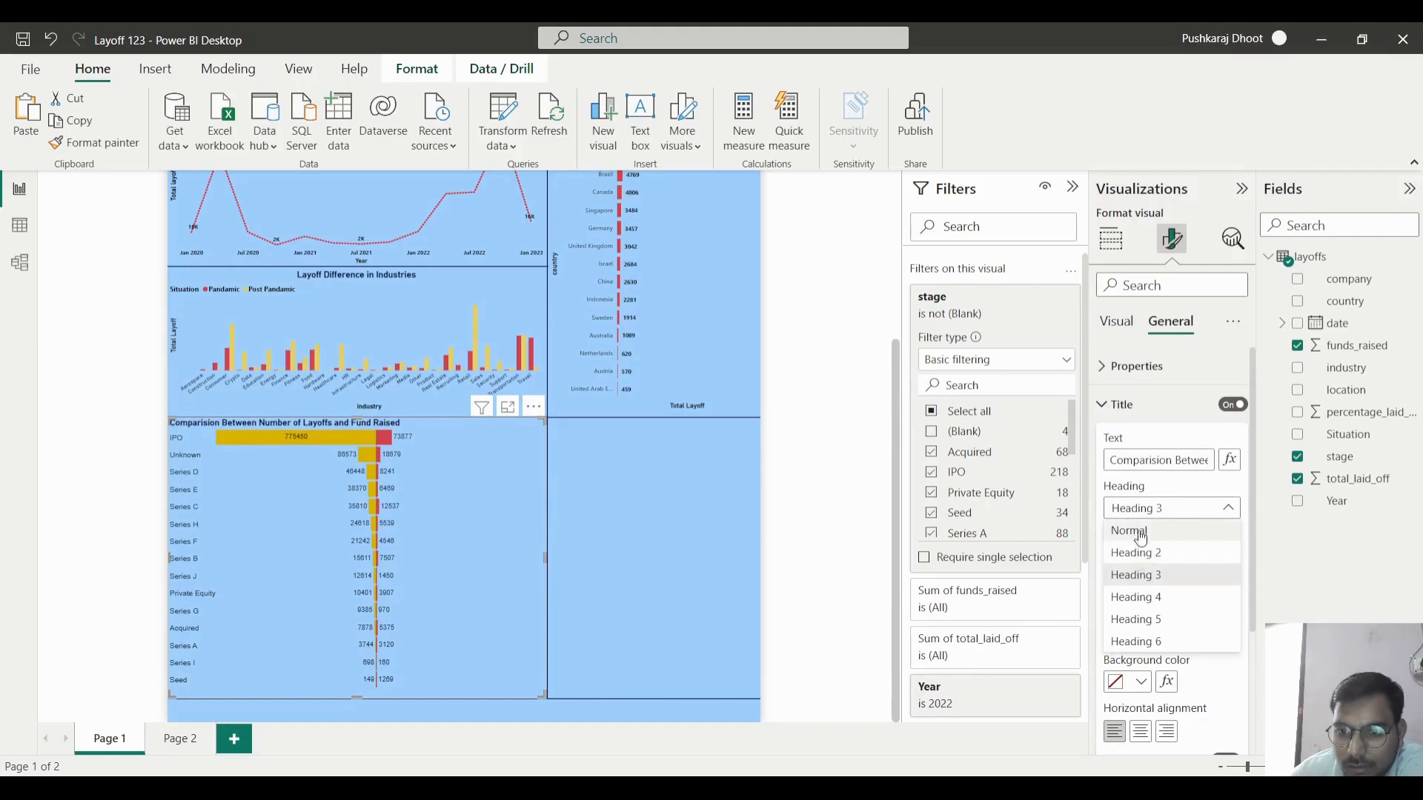
left_click(1134, 529)
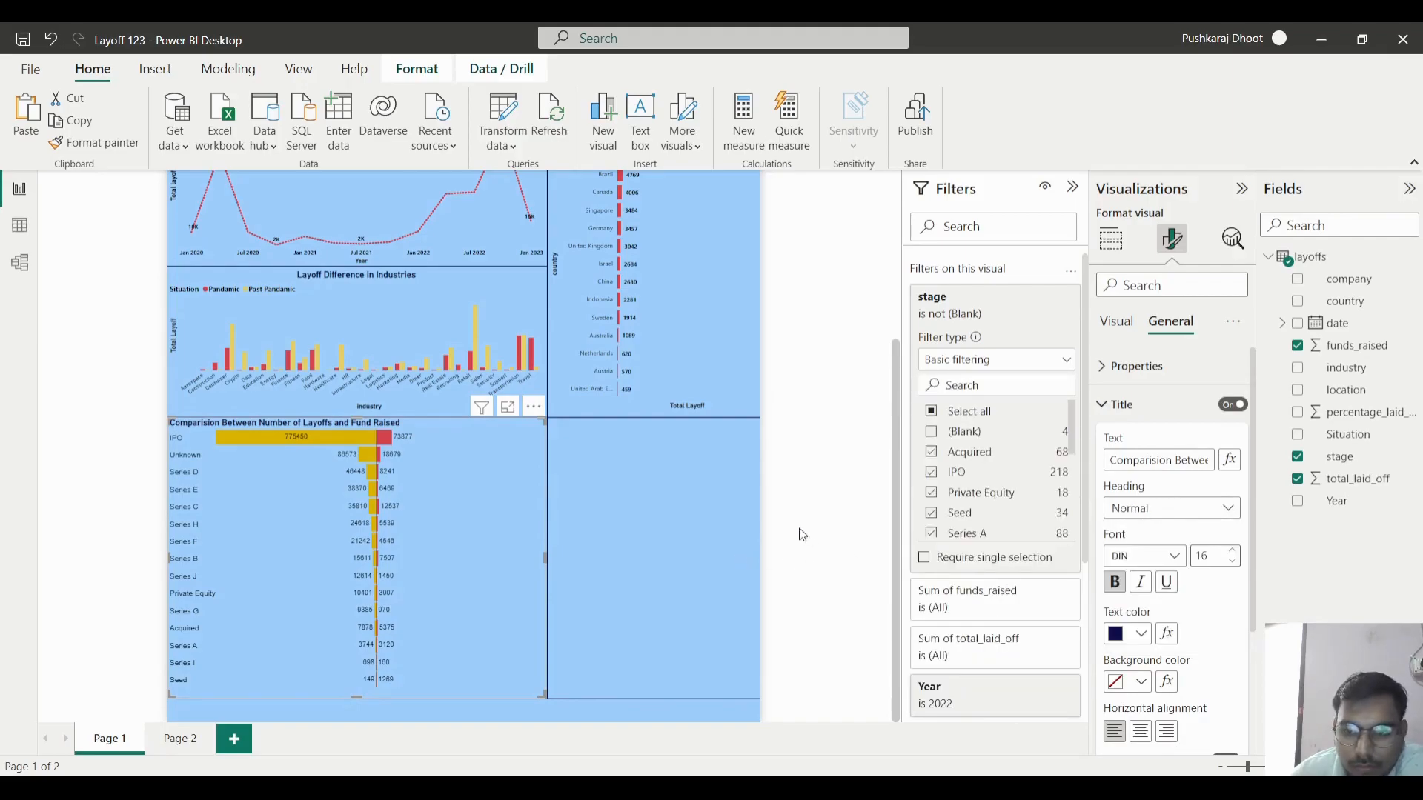
left_click(681, 535)
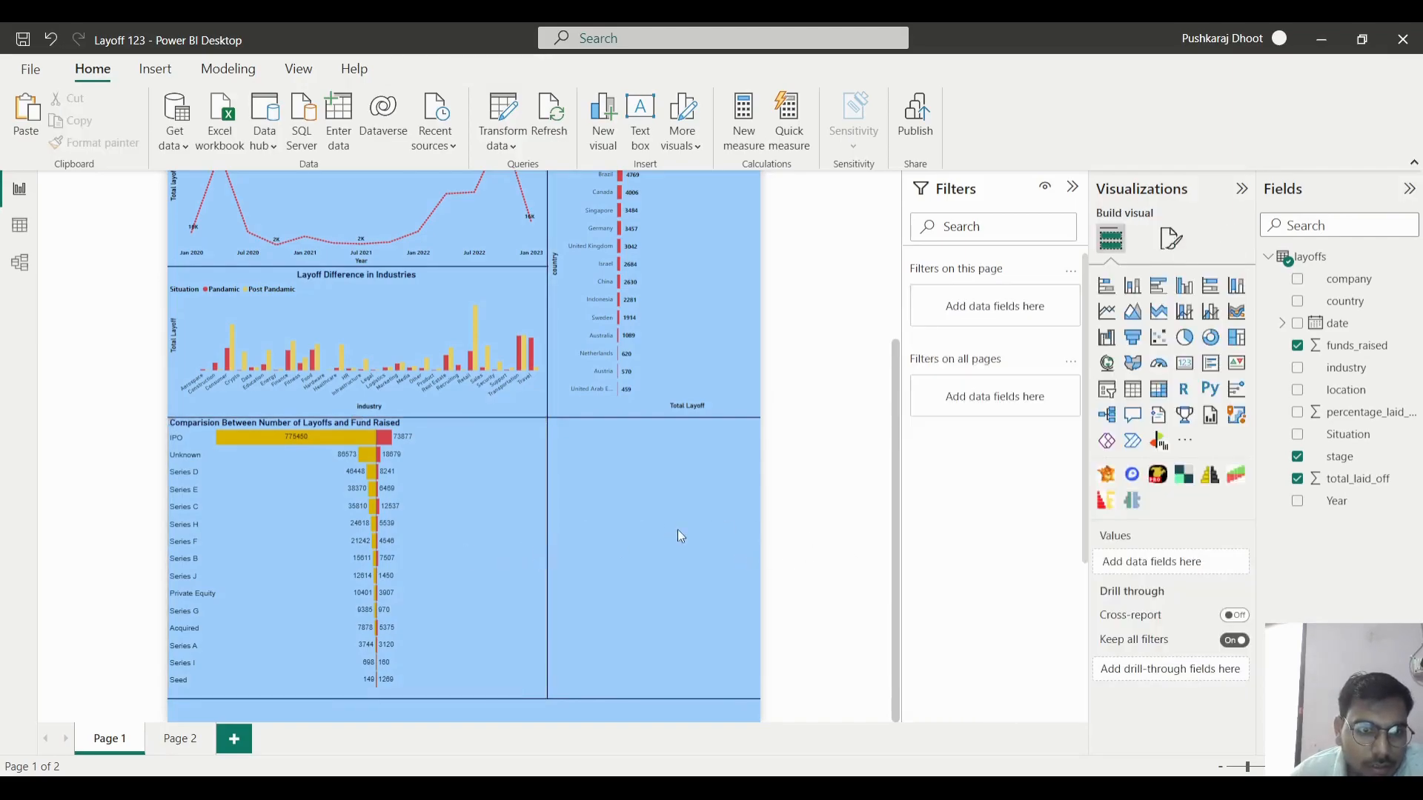
left_click(471, 536)
left_click(673, 469)
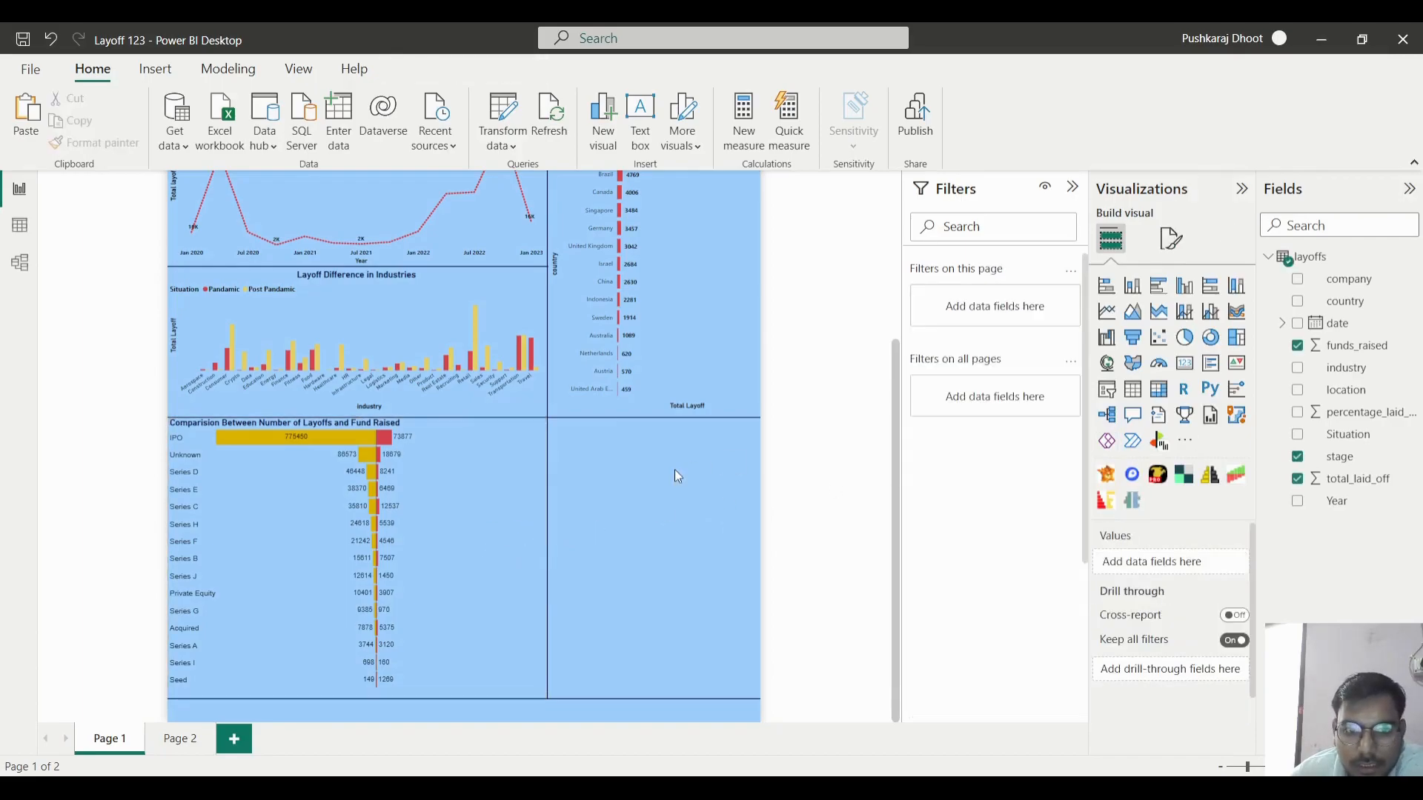
- Duplicate the top 15 countries bar chart and fit the copy into the empty cell beside the comparison chart
left_click(735, 328)
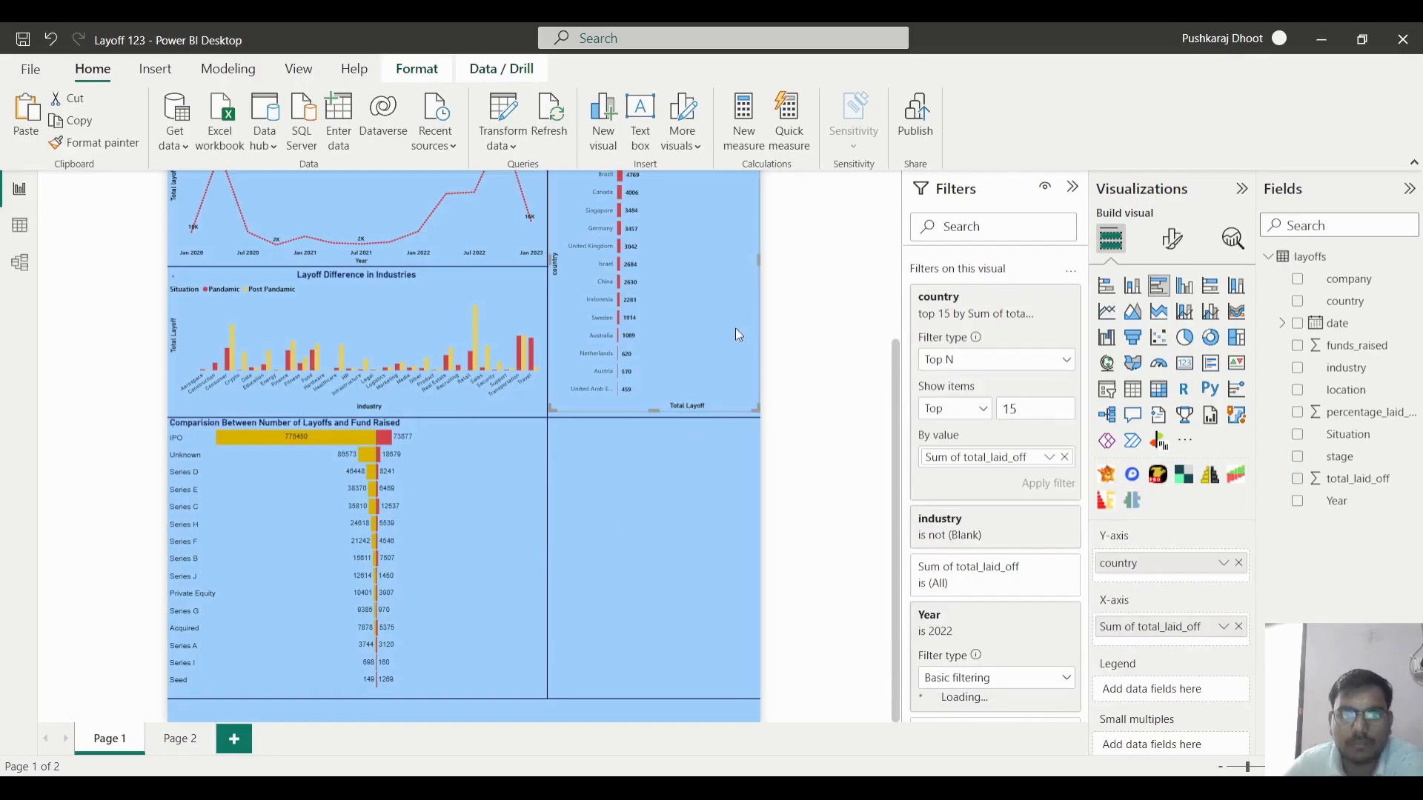
left_click(780, 554)
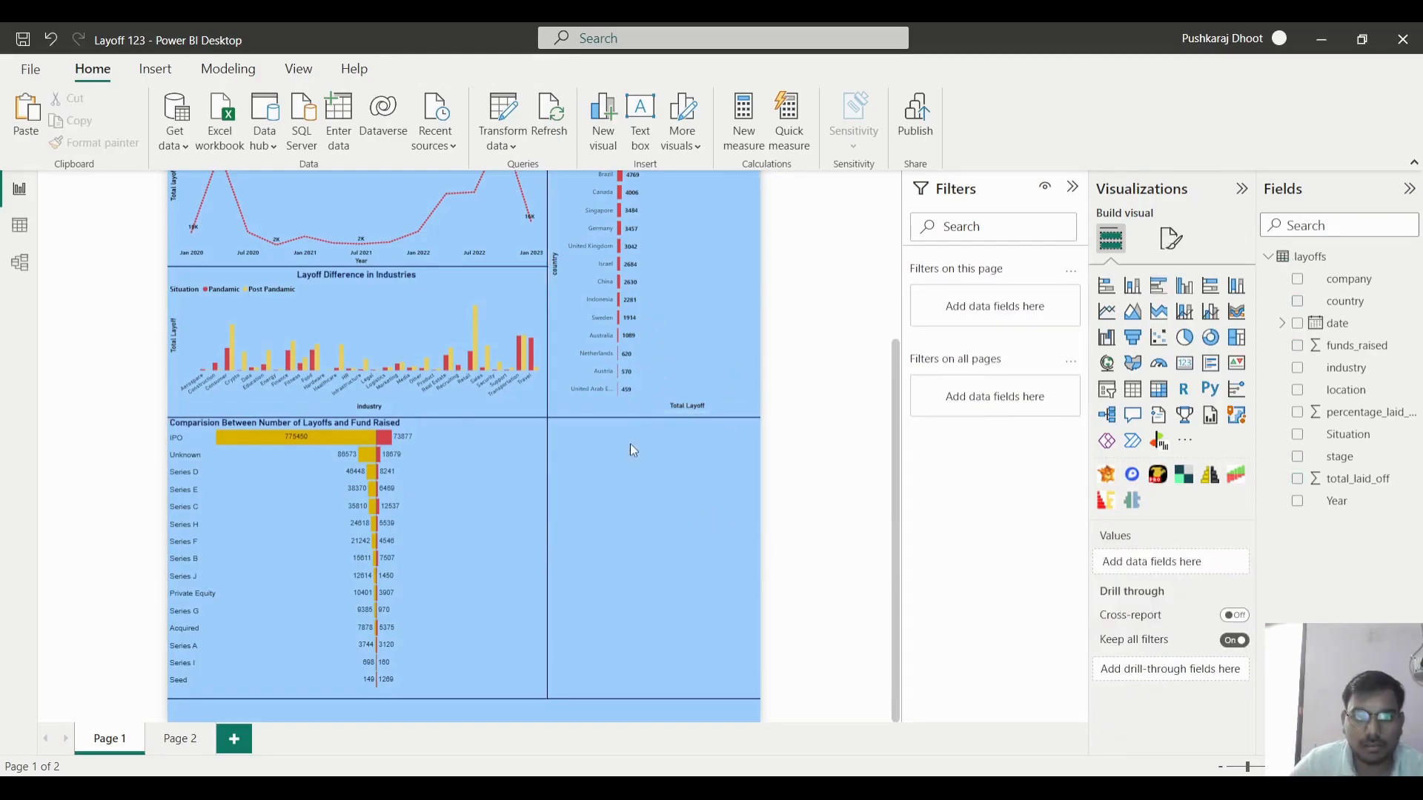
key("ctrl+v")
left_click_drag(633, 287, 628, 569)
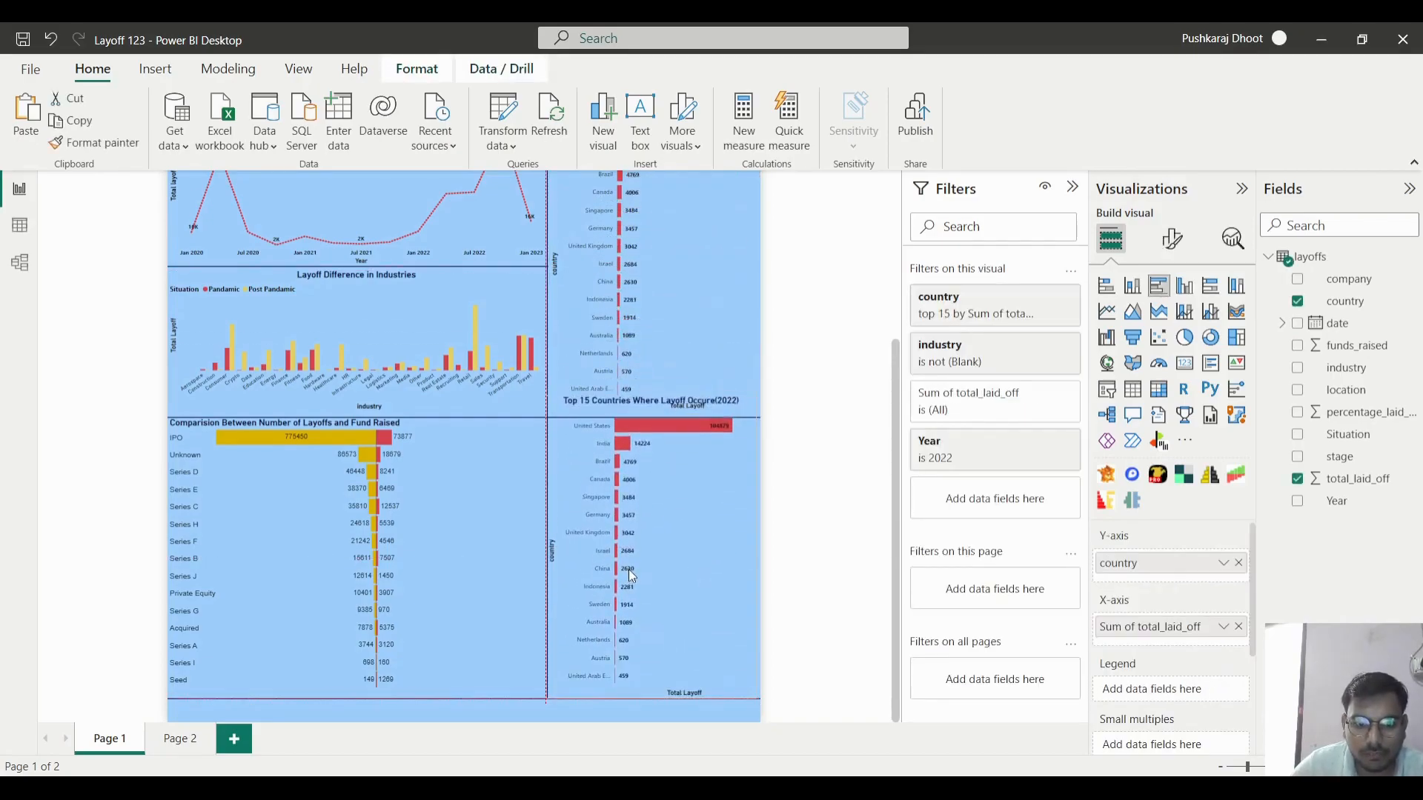
left_click_drag(651, 397, 655, 421)
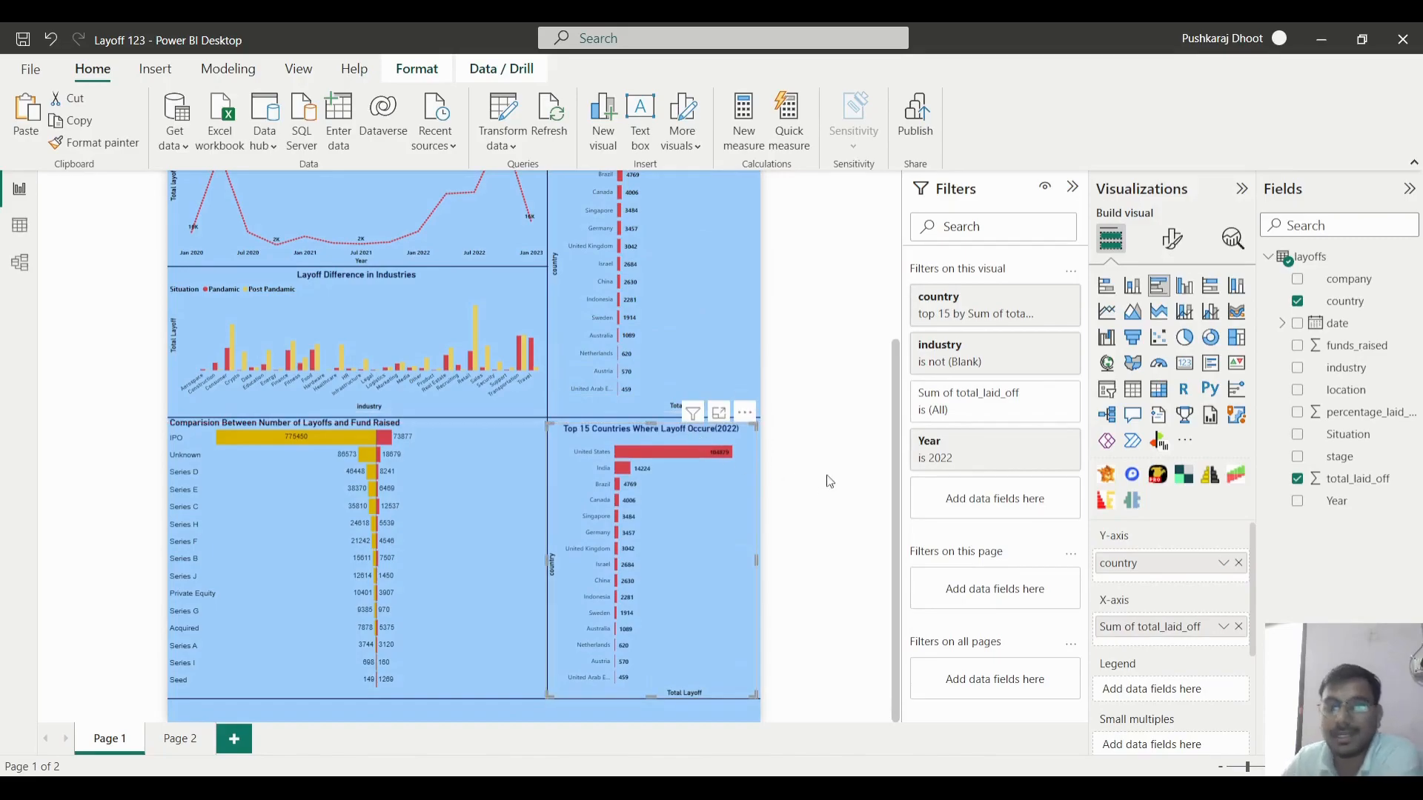
- Replace country with company on the Y-axis of the copied bar chart
left_click(1238, 563)
left_click_drag(1376, 290, 1182, 564)
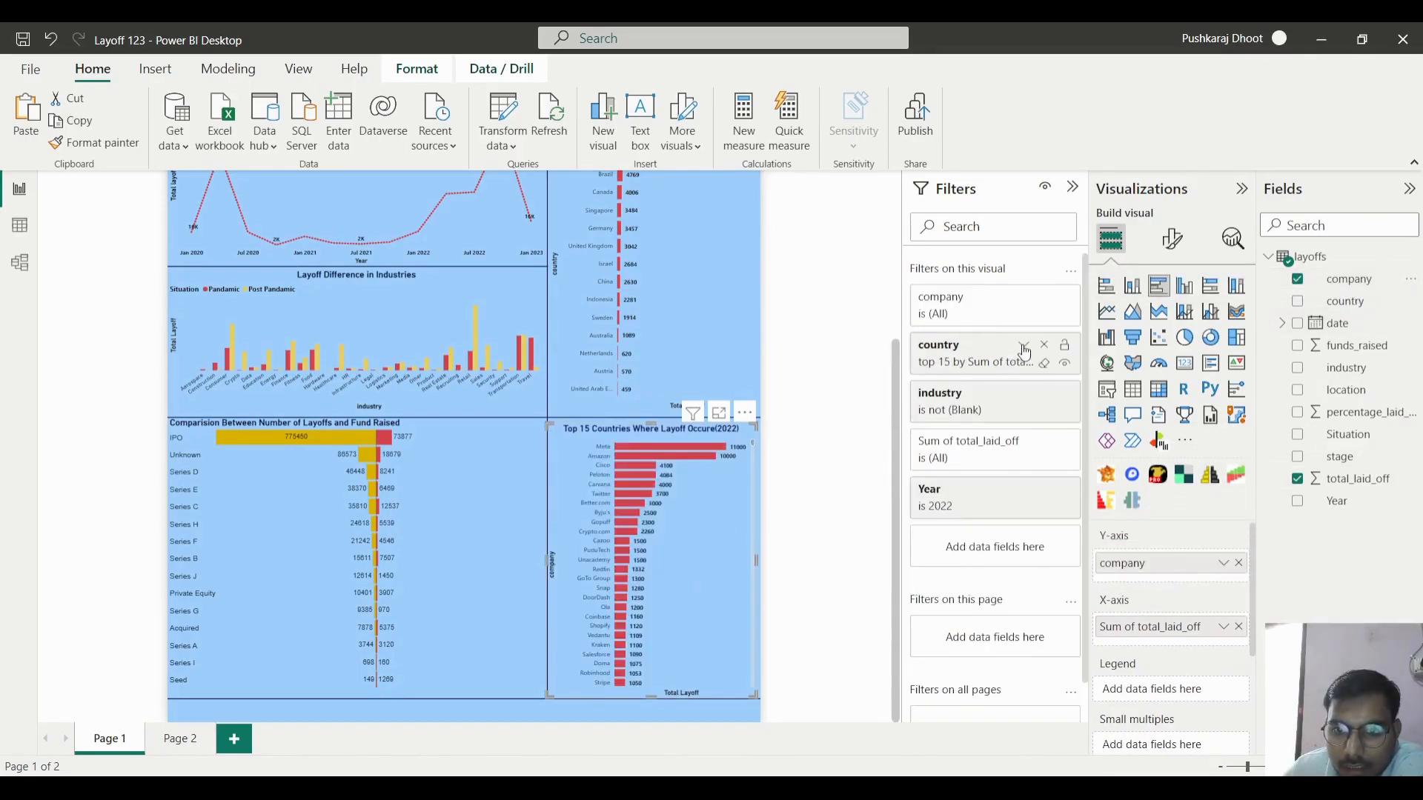
- Try to limit the copied chart to the top 10 through its country filter
left_click(1024, 348)
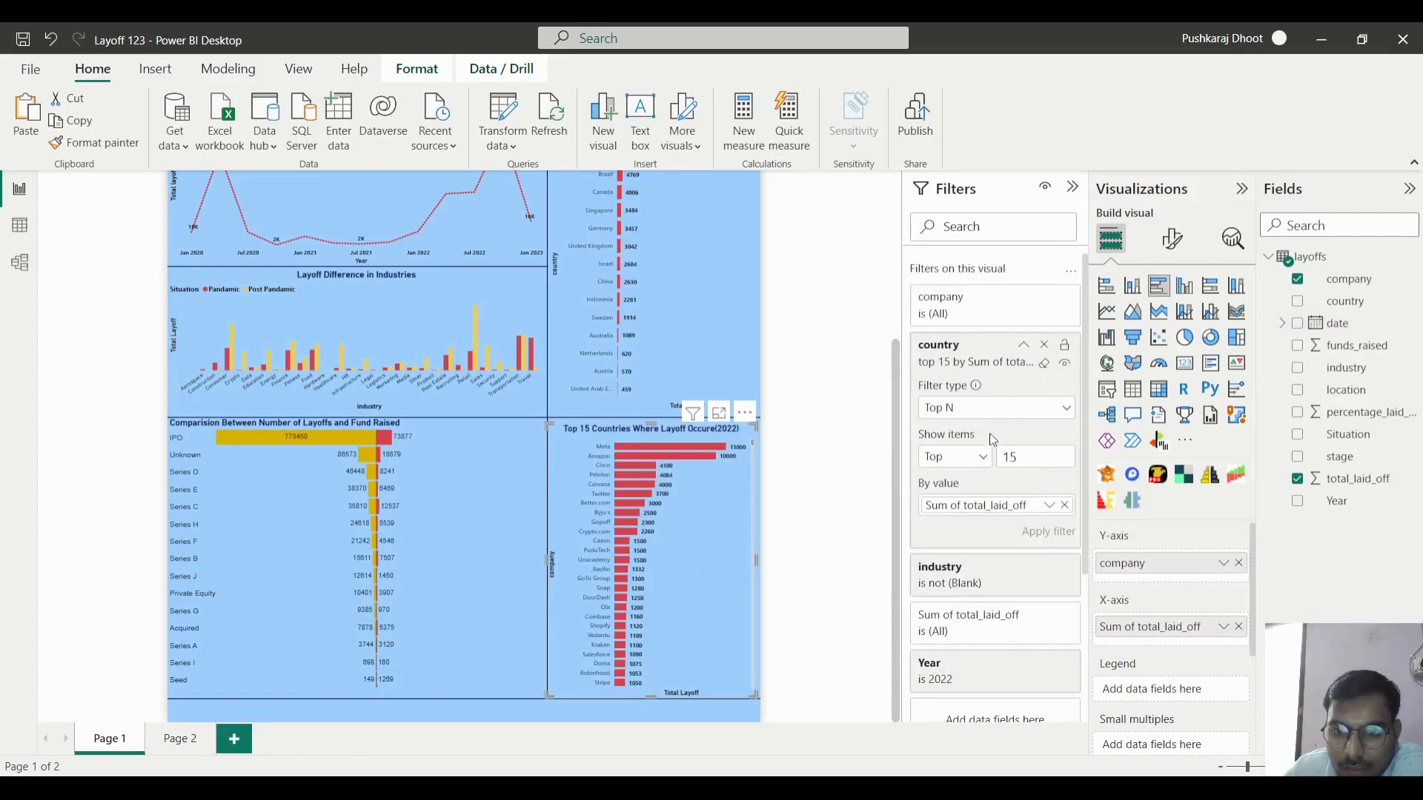
left_click_drag(1015, 456, 1001, 450)
type("10")
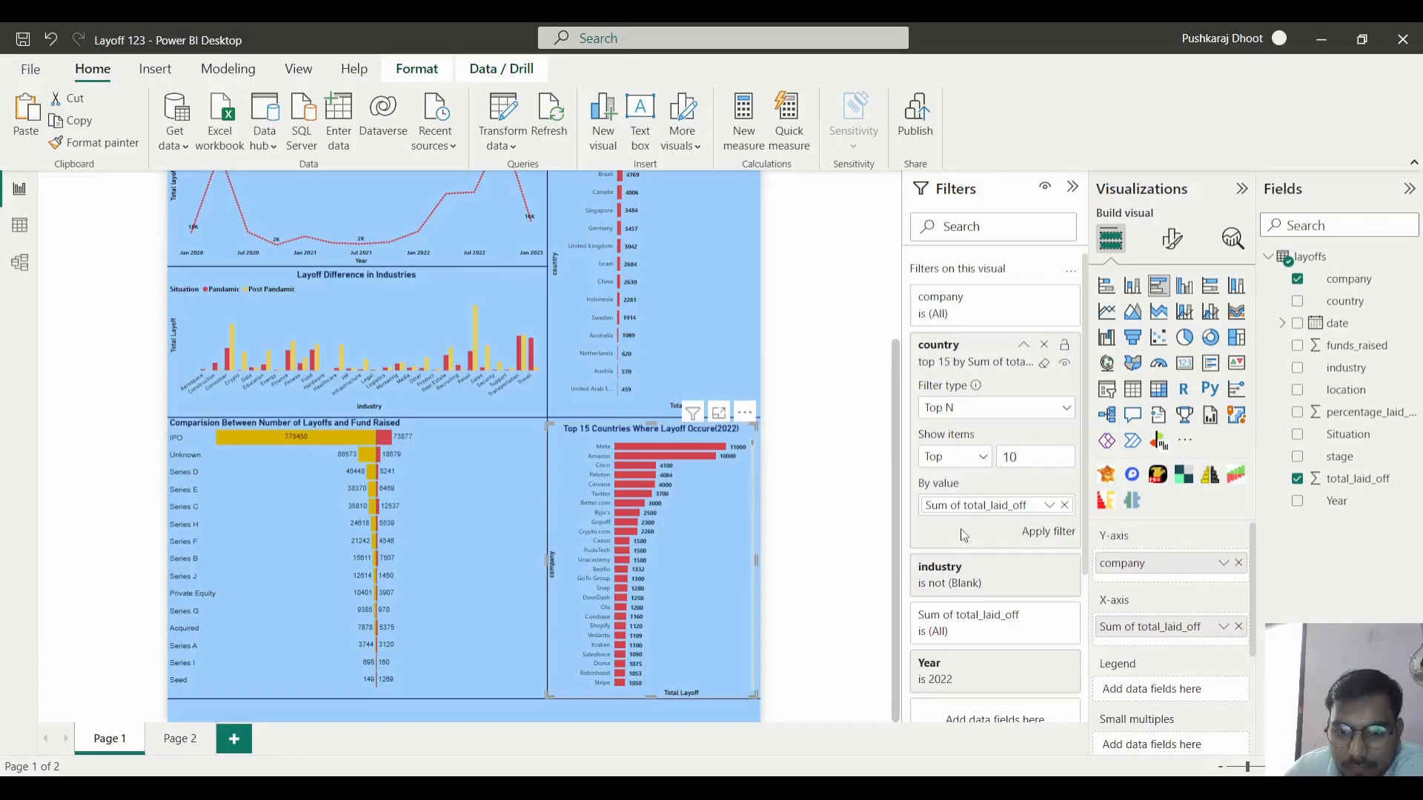
left_click(1065, 535)
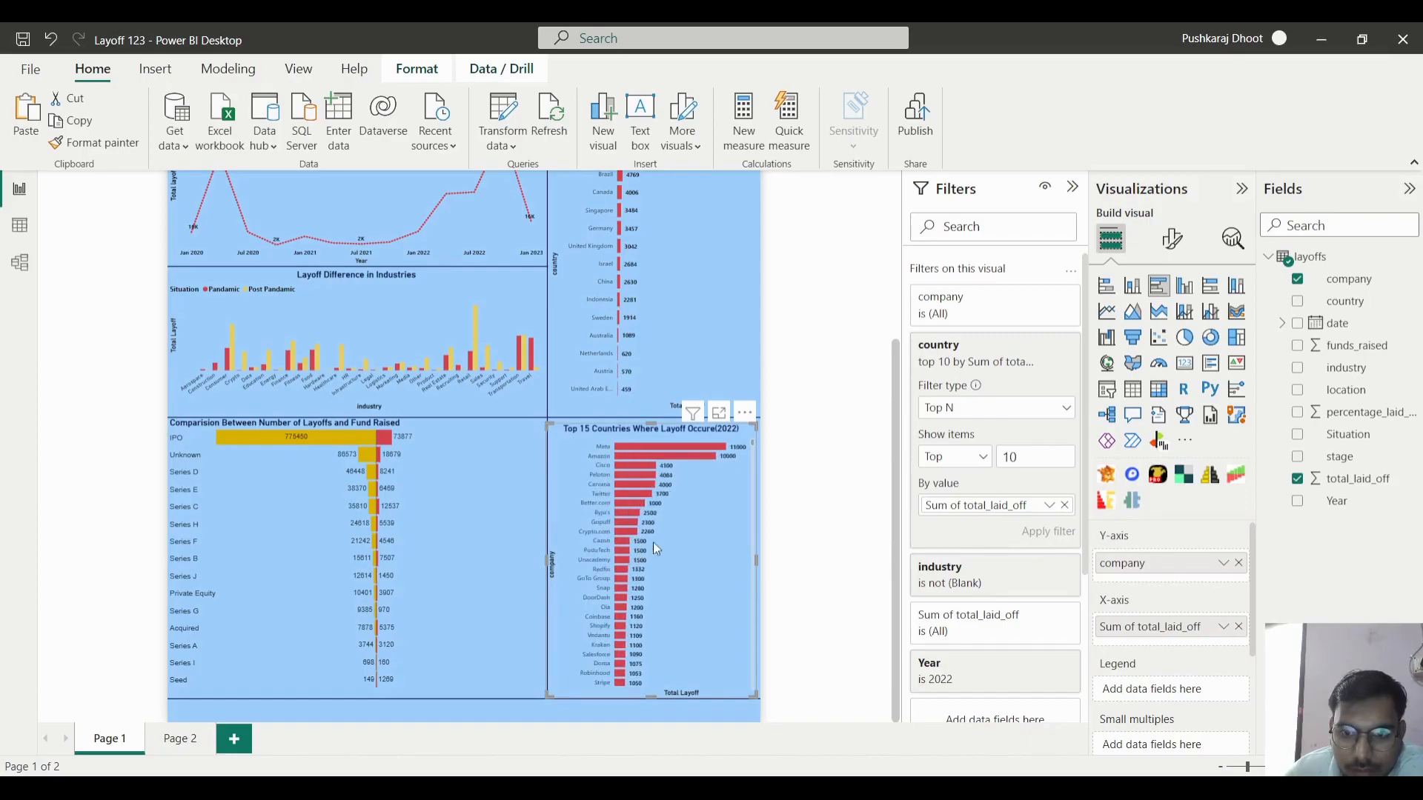
- Remove the country filter and apply a Top N filter on company showing the top 10 by Sum of total_laid_off
left_click(1034, 315)
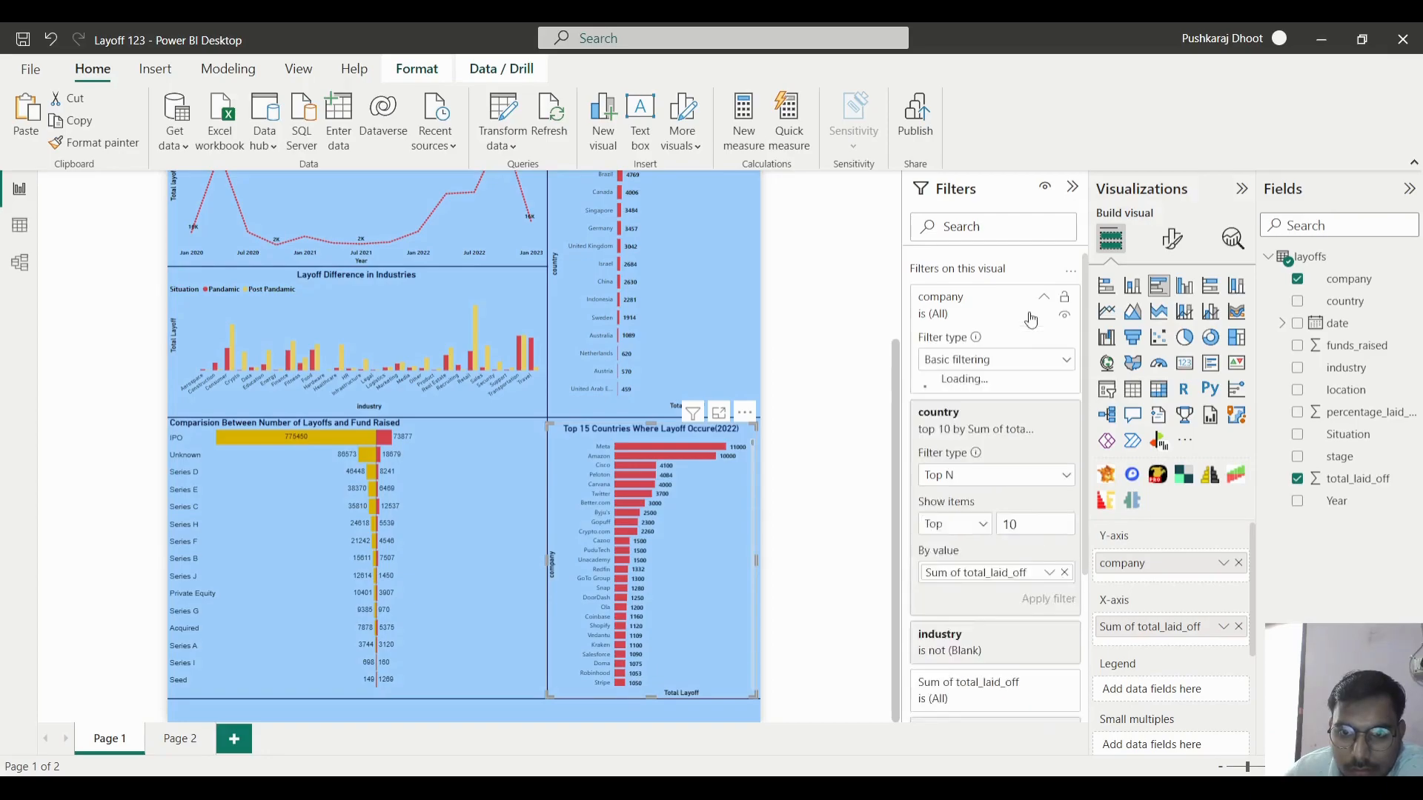
left_click(977, 362)
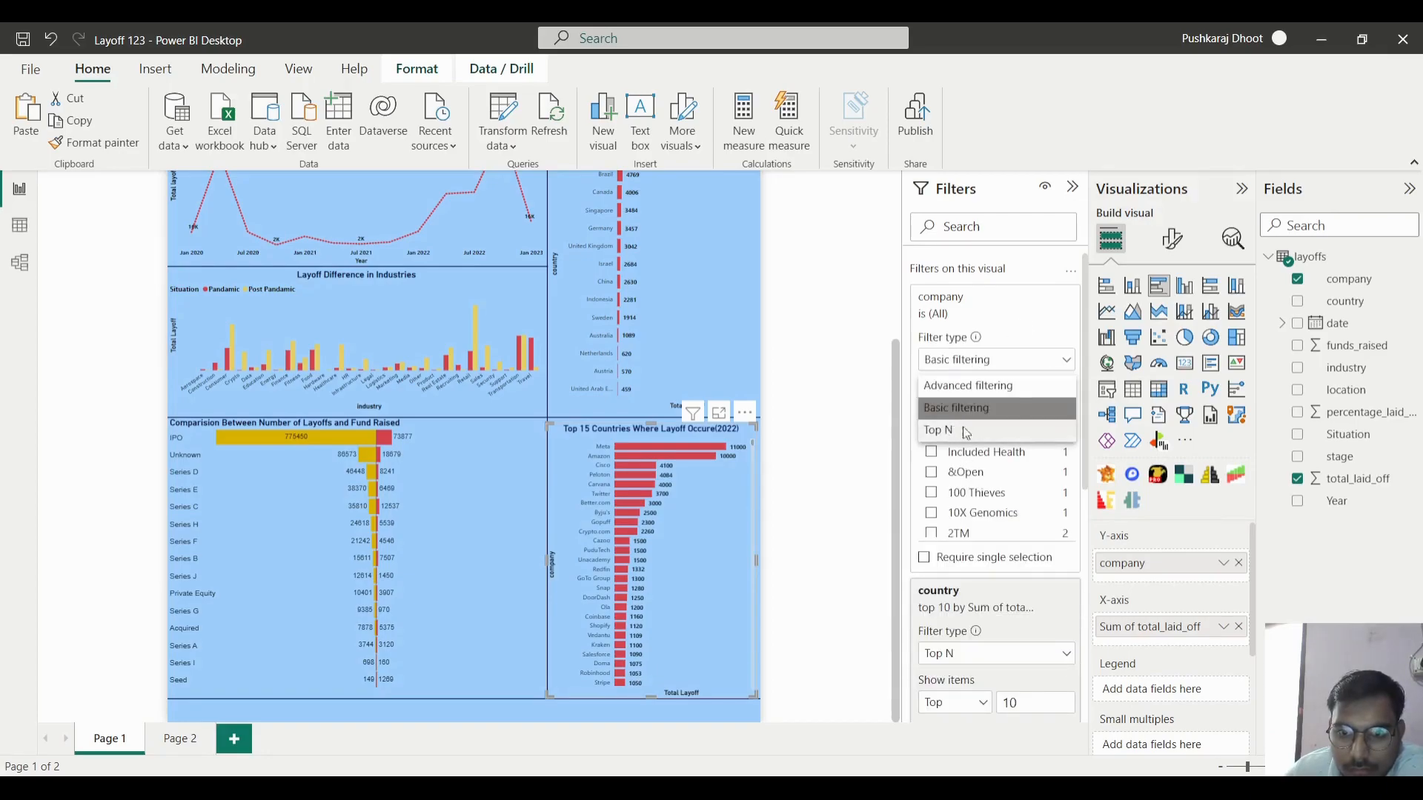
left_click(964, 433)
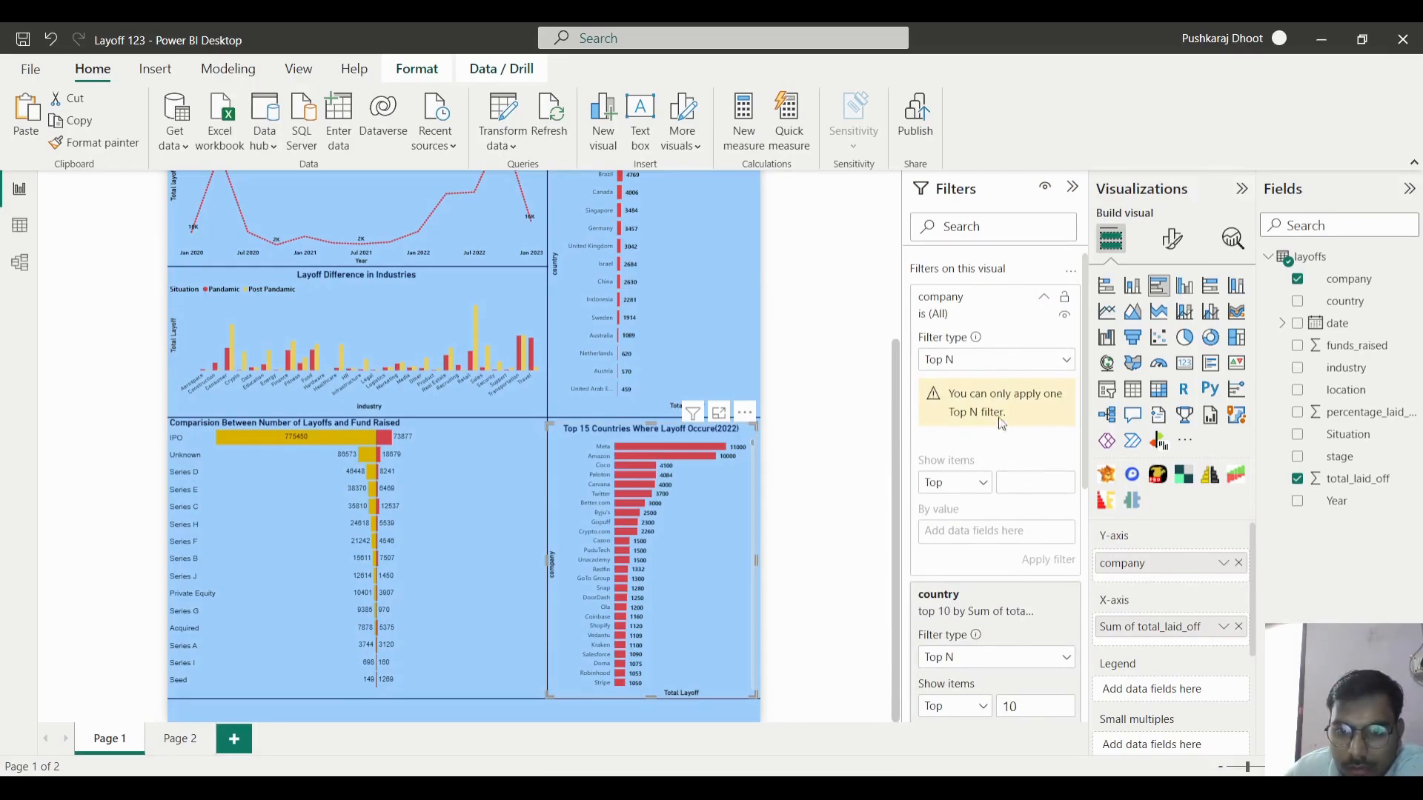
left_click(1044, 594)
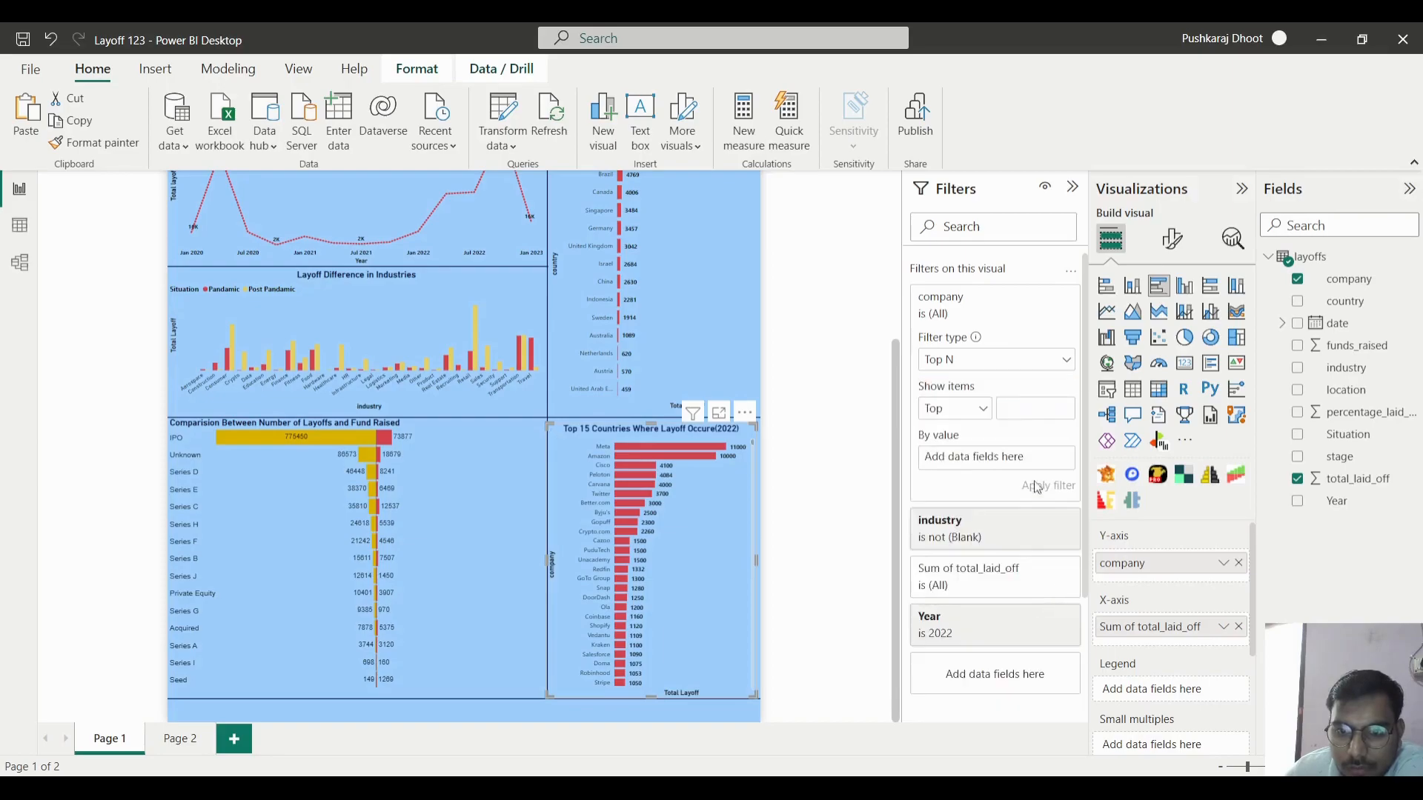
left_click(1032, 410)
type("10")
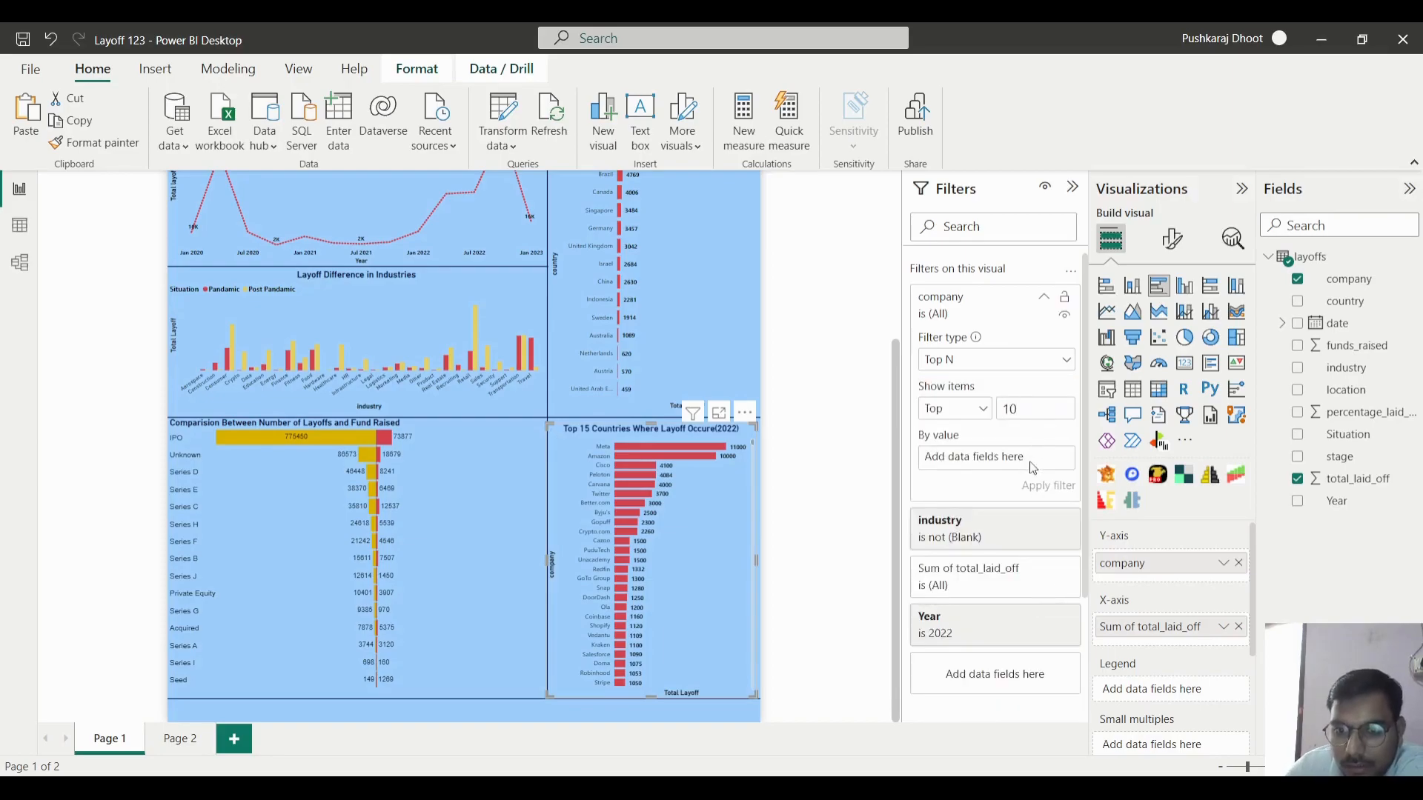
left_click_drag(1358, 479, 1064, 491)
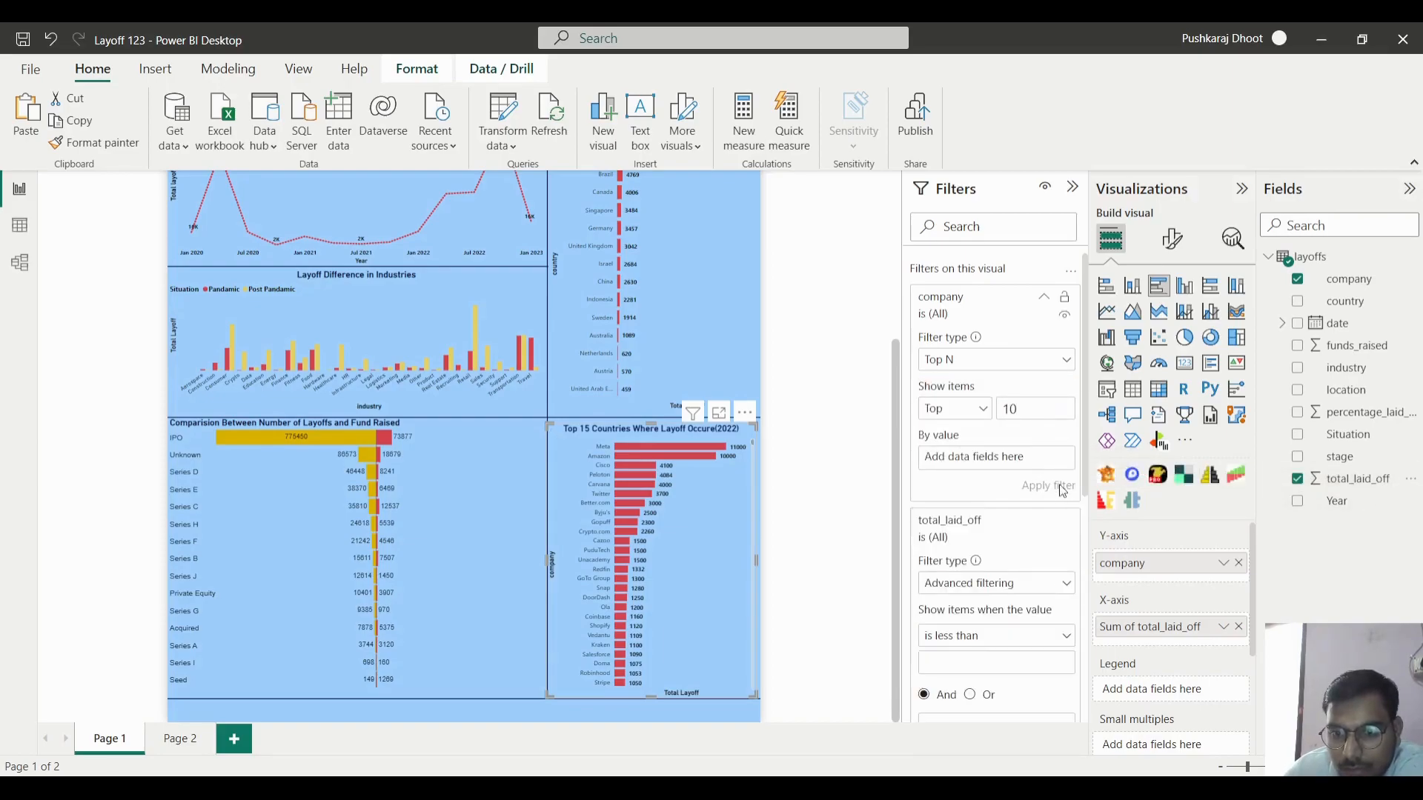
left_click_drag(1357, 479, 978, 458)
left_click(1046, 483)
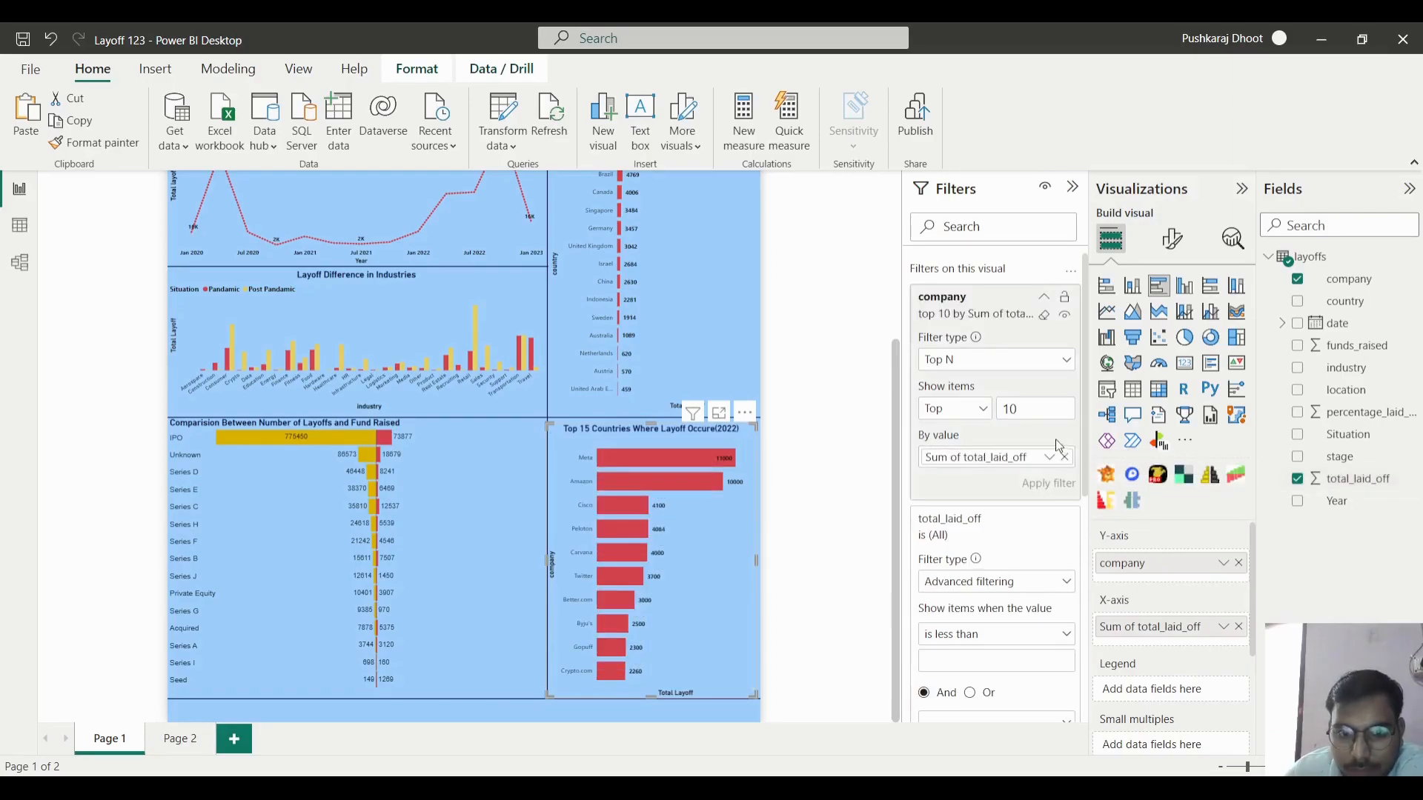
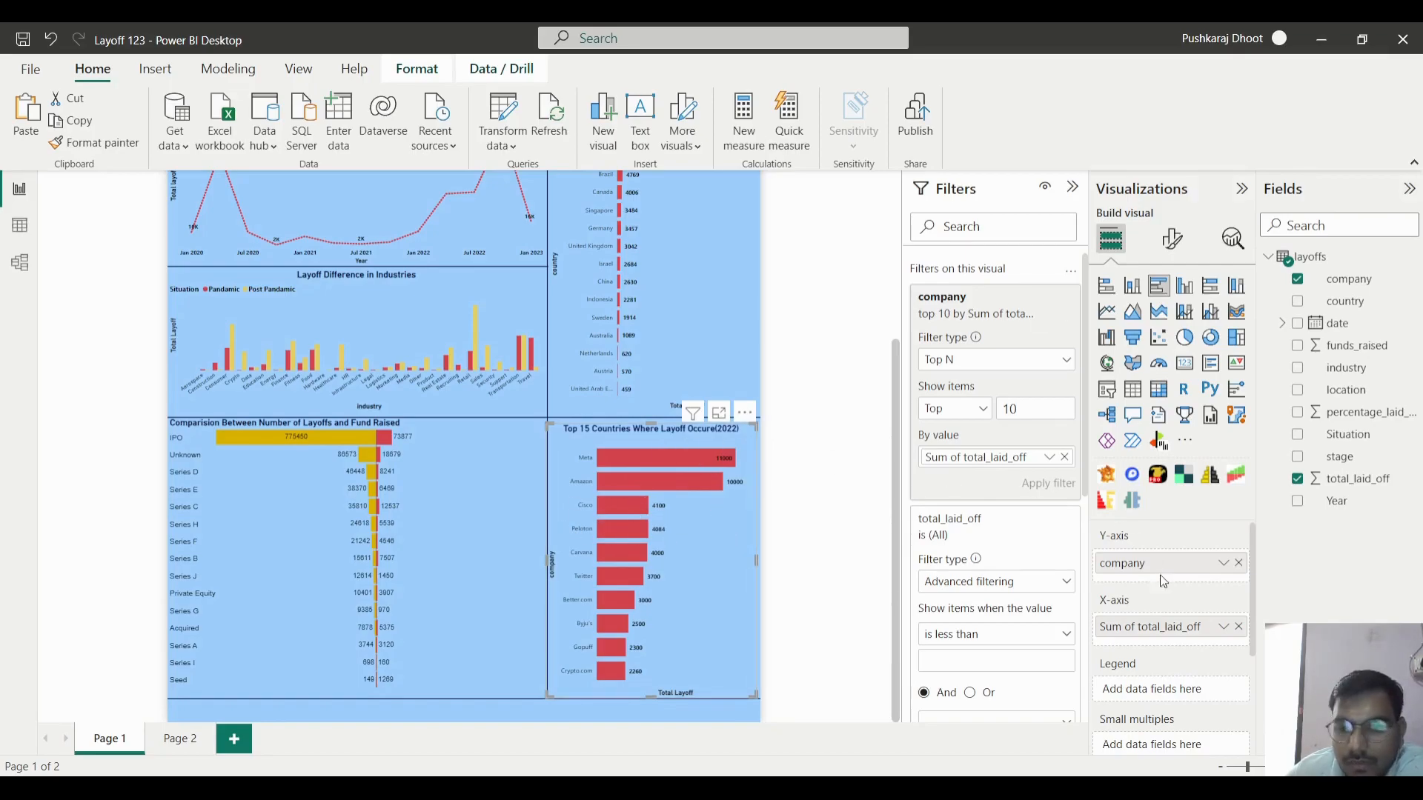
- Retitle the copied bar chart as "Top 10 Companies Where Layoff Occure(2022)"
left_click(1171, 239)
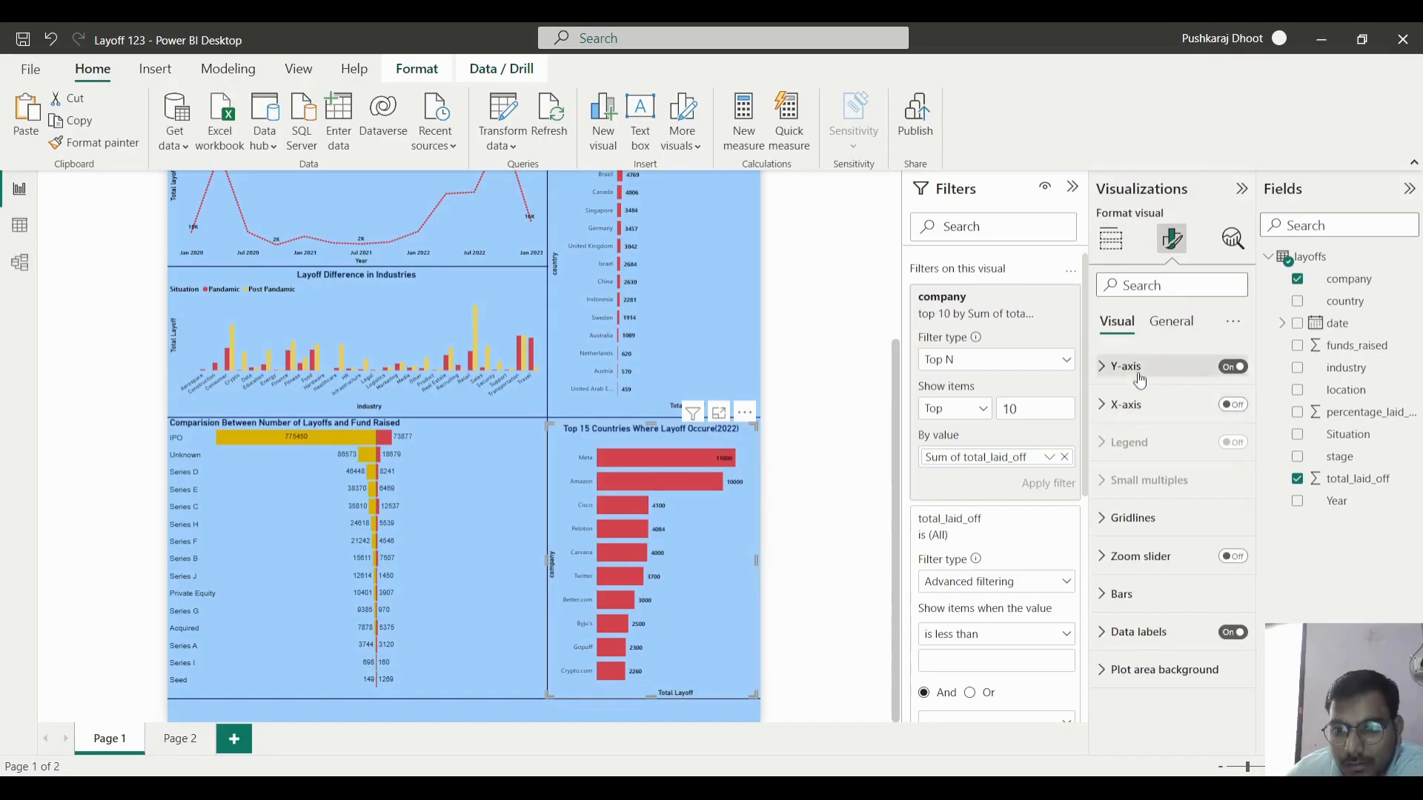
left_click(1167, 323)
left_click(1130, 404)
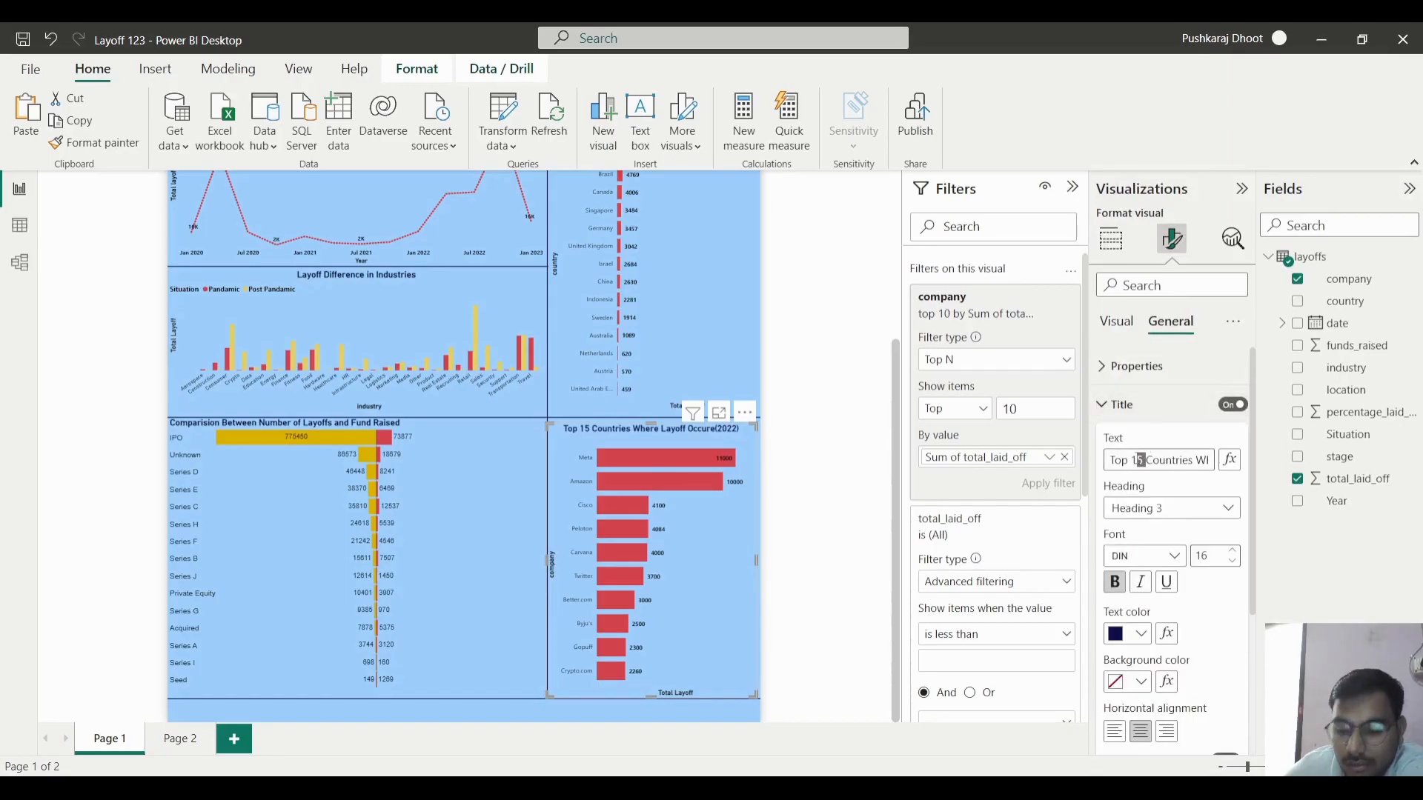
type("0")
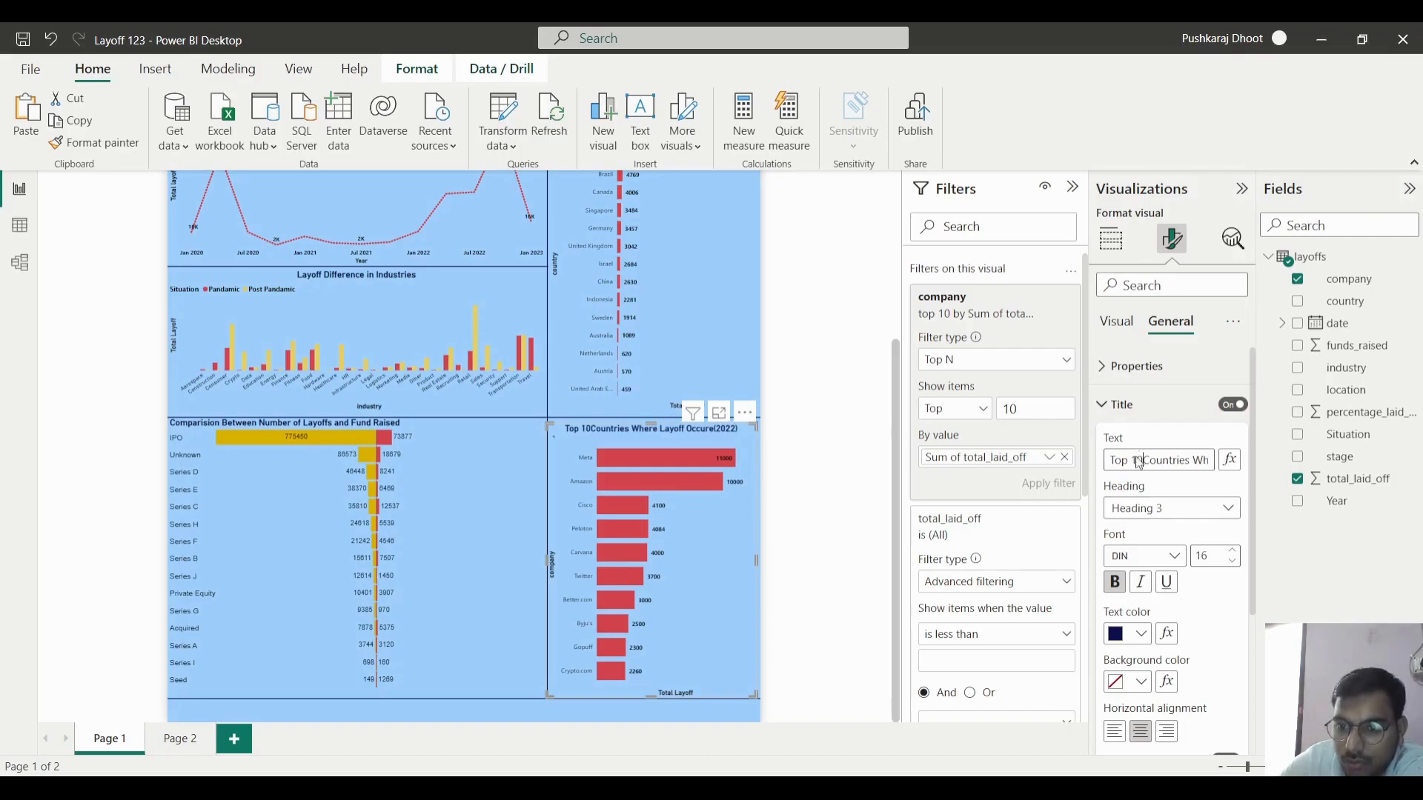
key("alt+space")
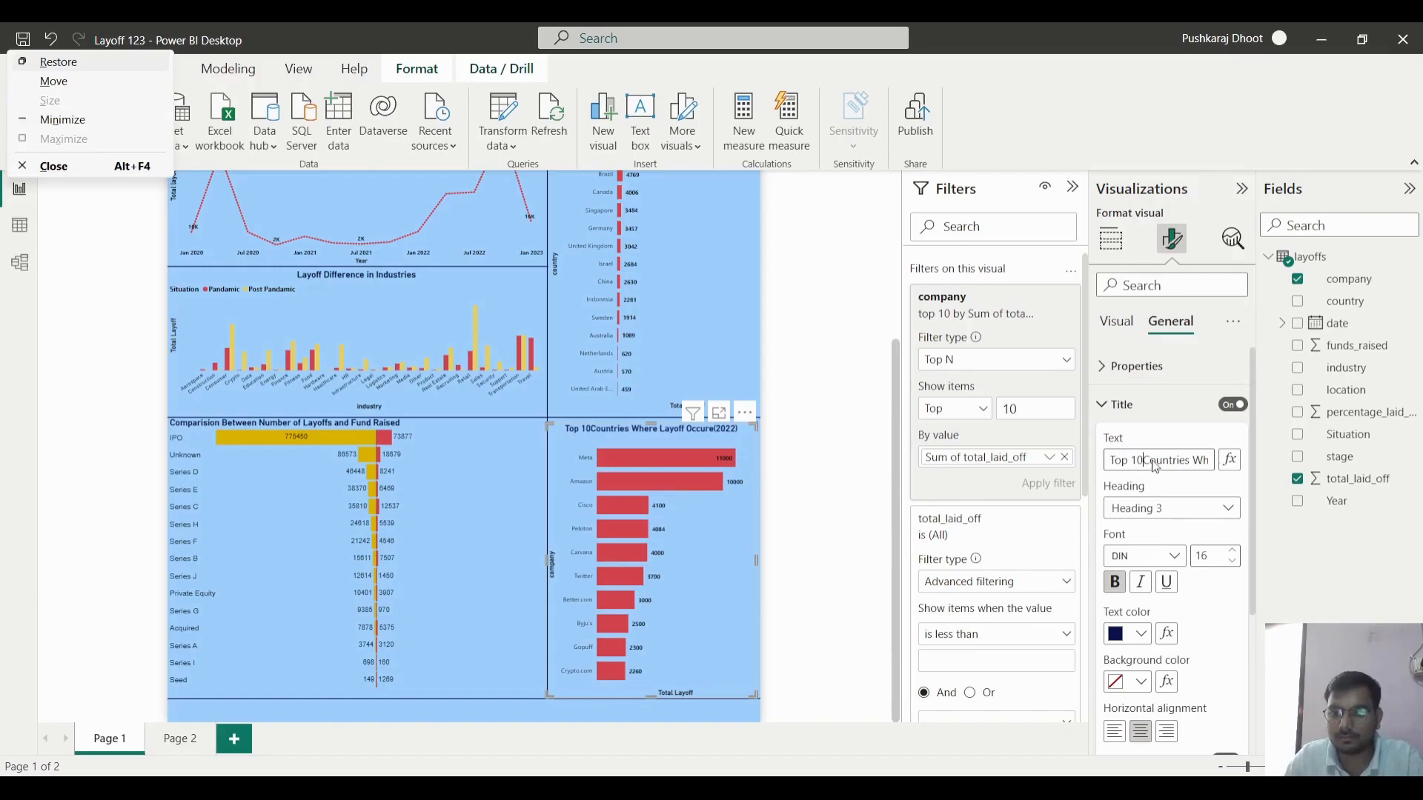
double_click(1160, 460)
type("10Where Layoff")
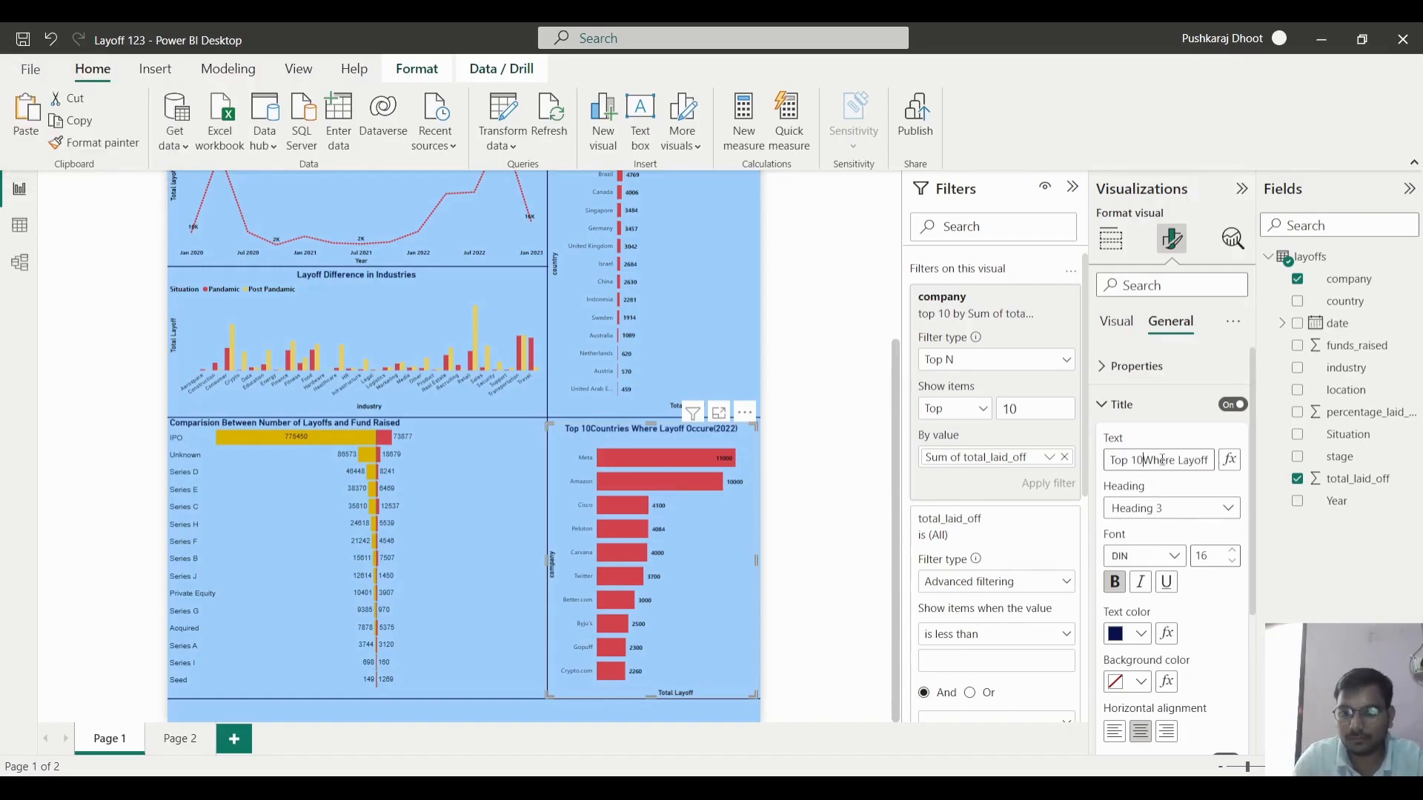
key("alt+space")
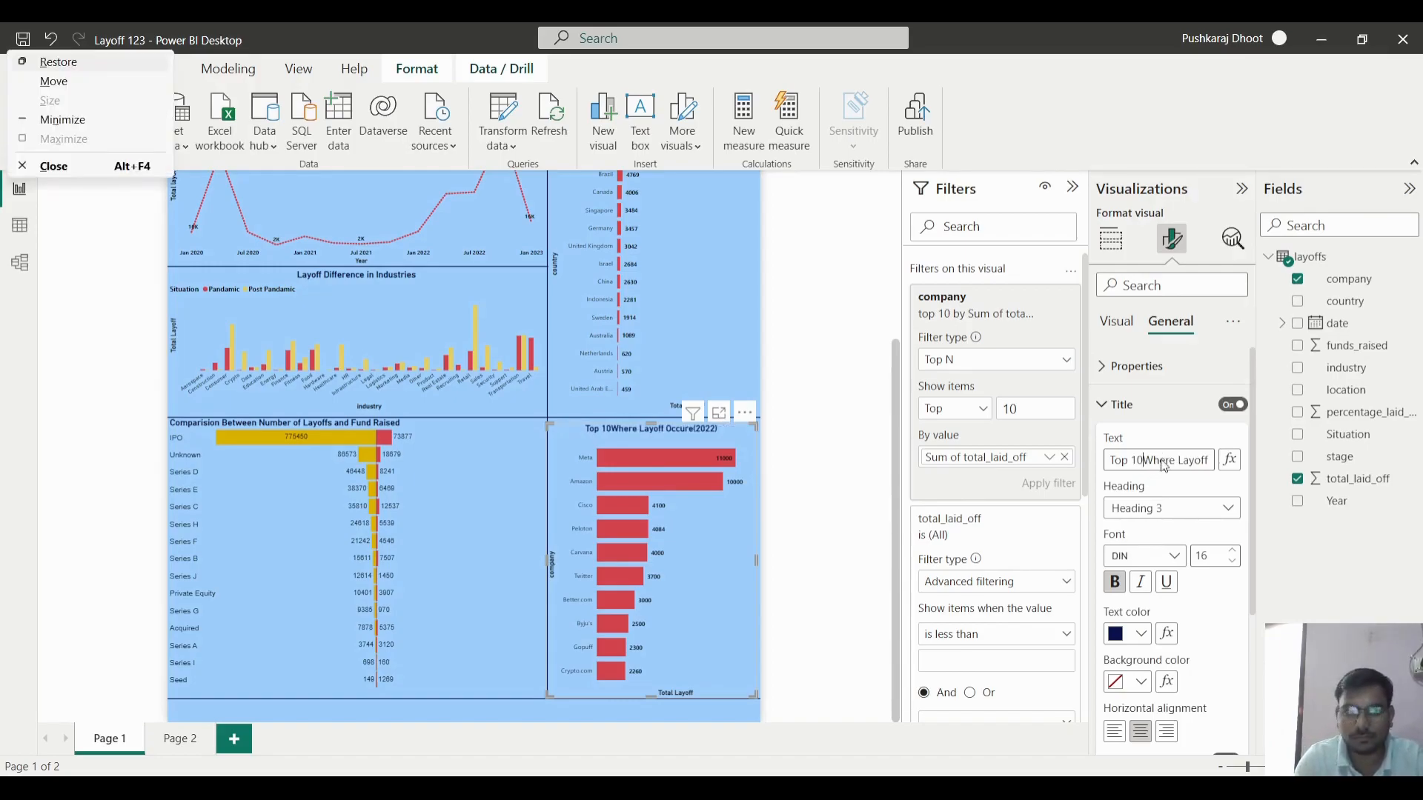
left_click(906, 393)
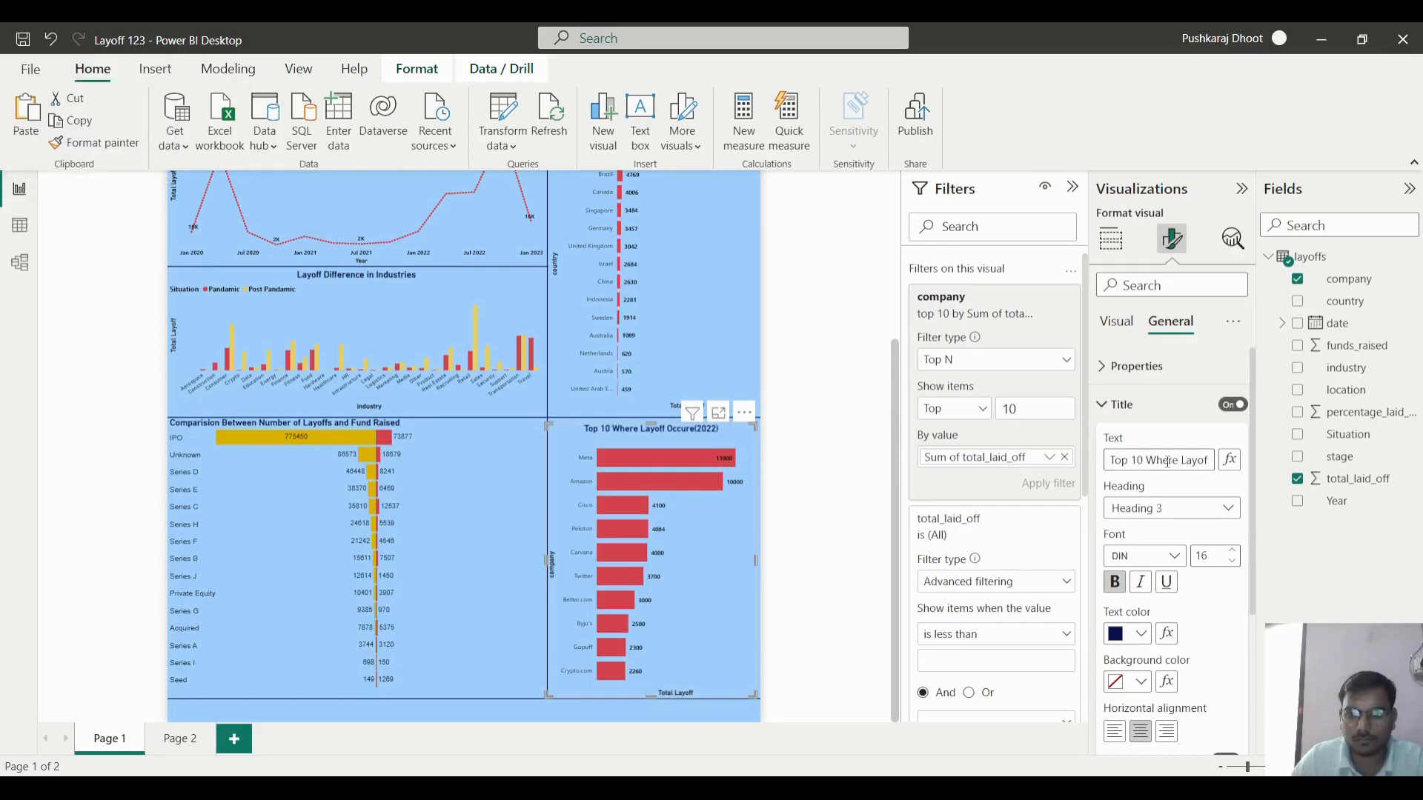
type("Companies")
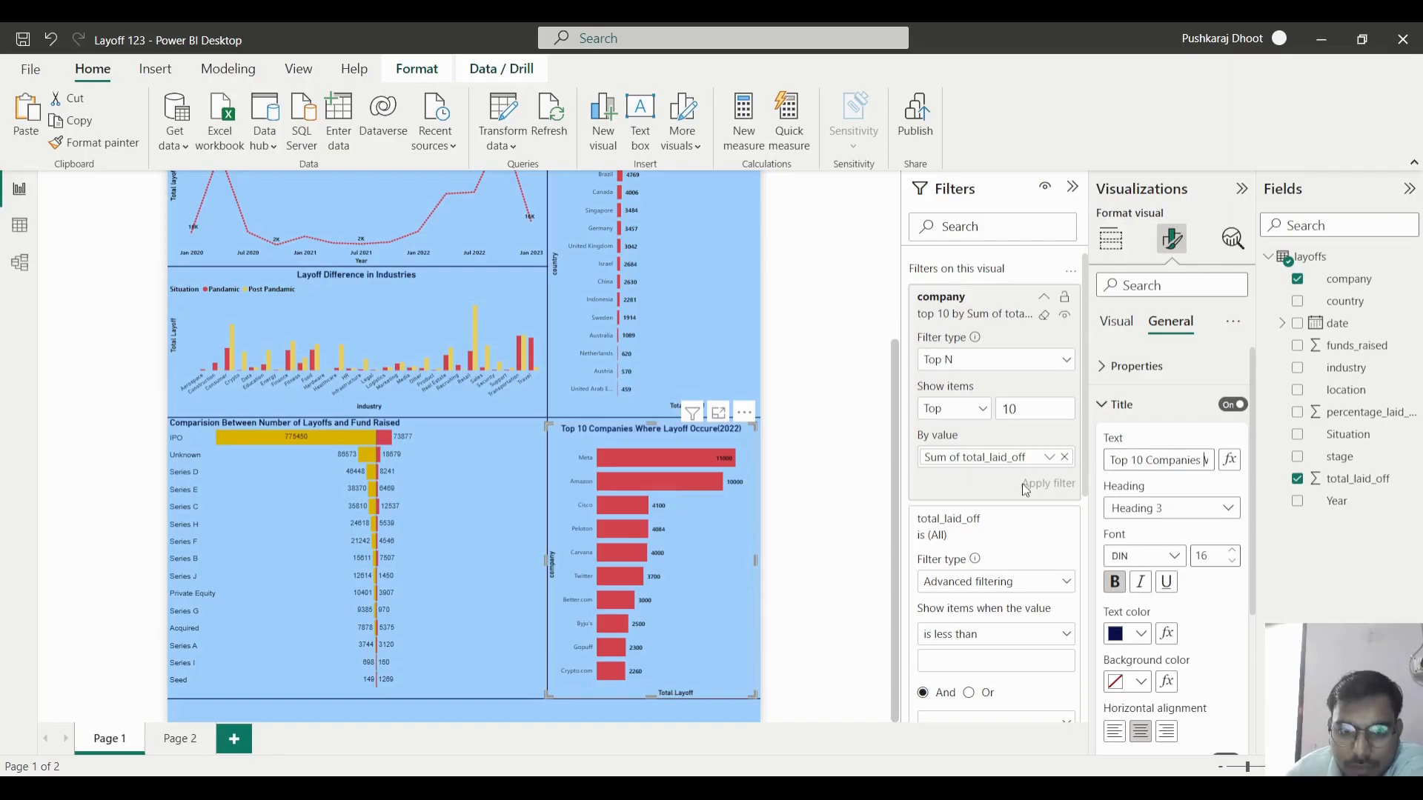
left_click(805, 544)
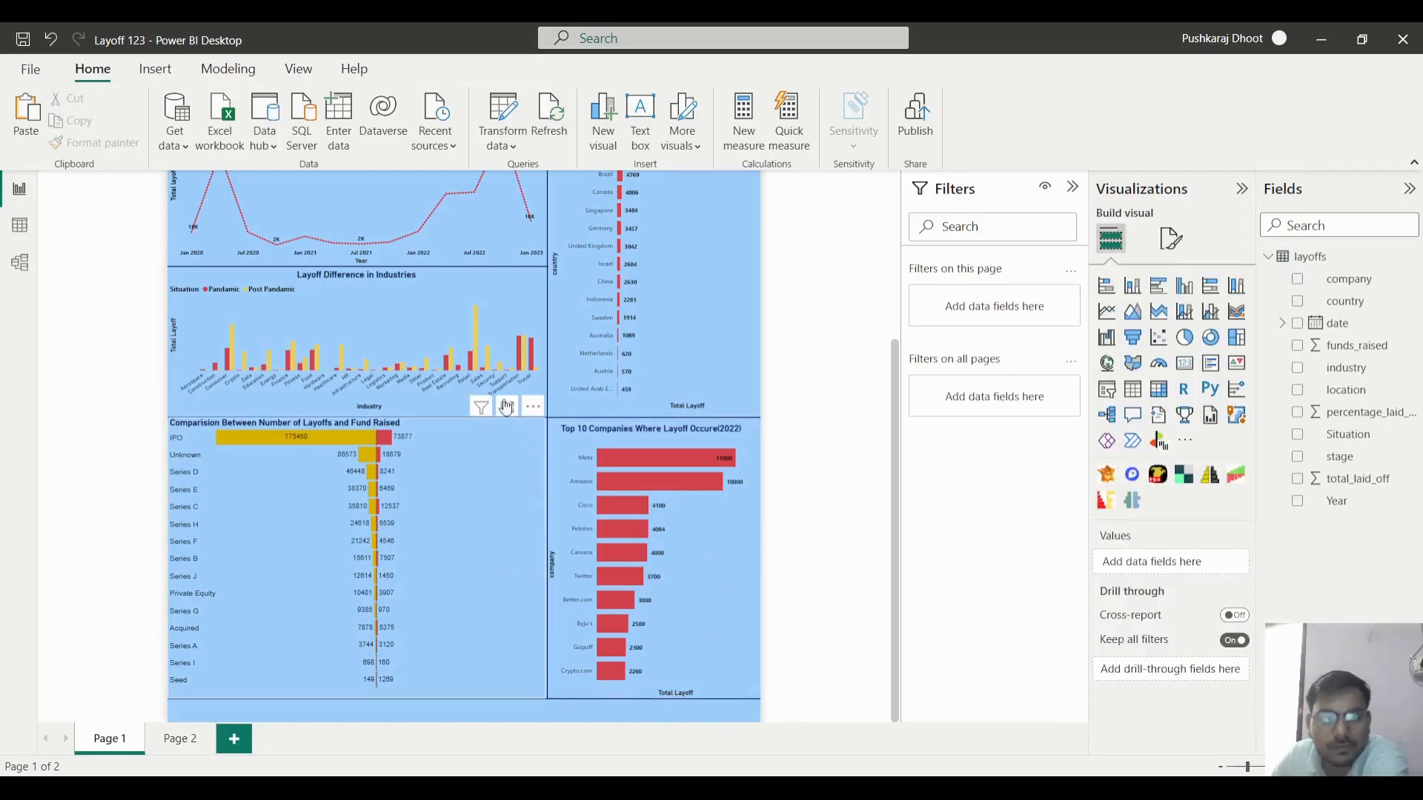
- Cross-filter the dashboard by the United States bar, examine the trend, industry, stage and company charts, and clear the selection
scroll(836, 514, "up", 3)
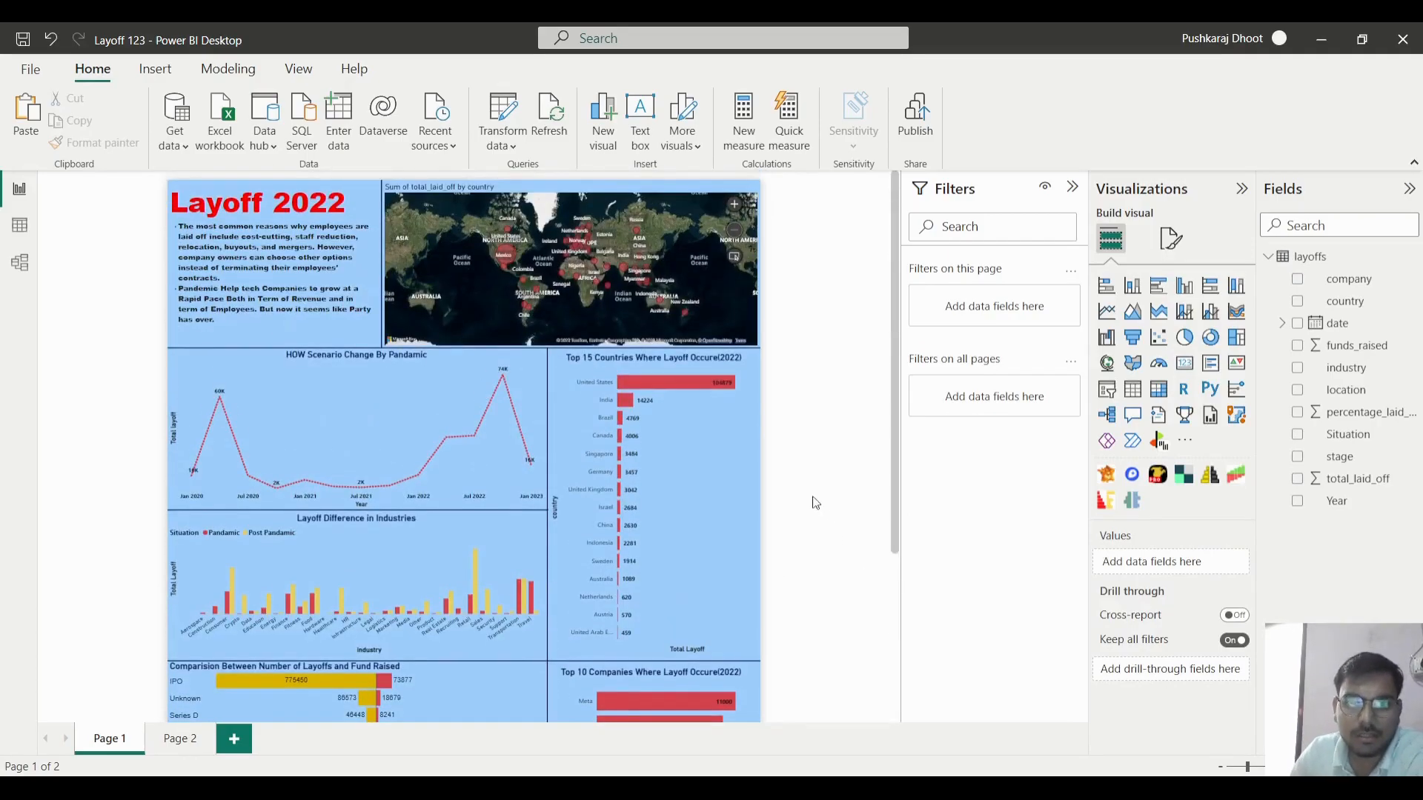
scroll(804, 504, "down", 3)
scroll(799, 517, "up", 3)
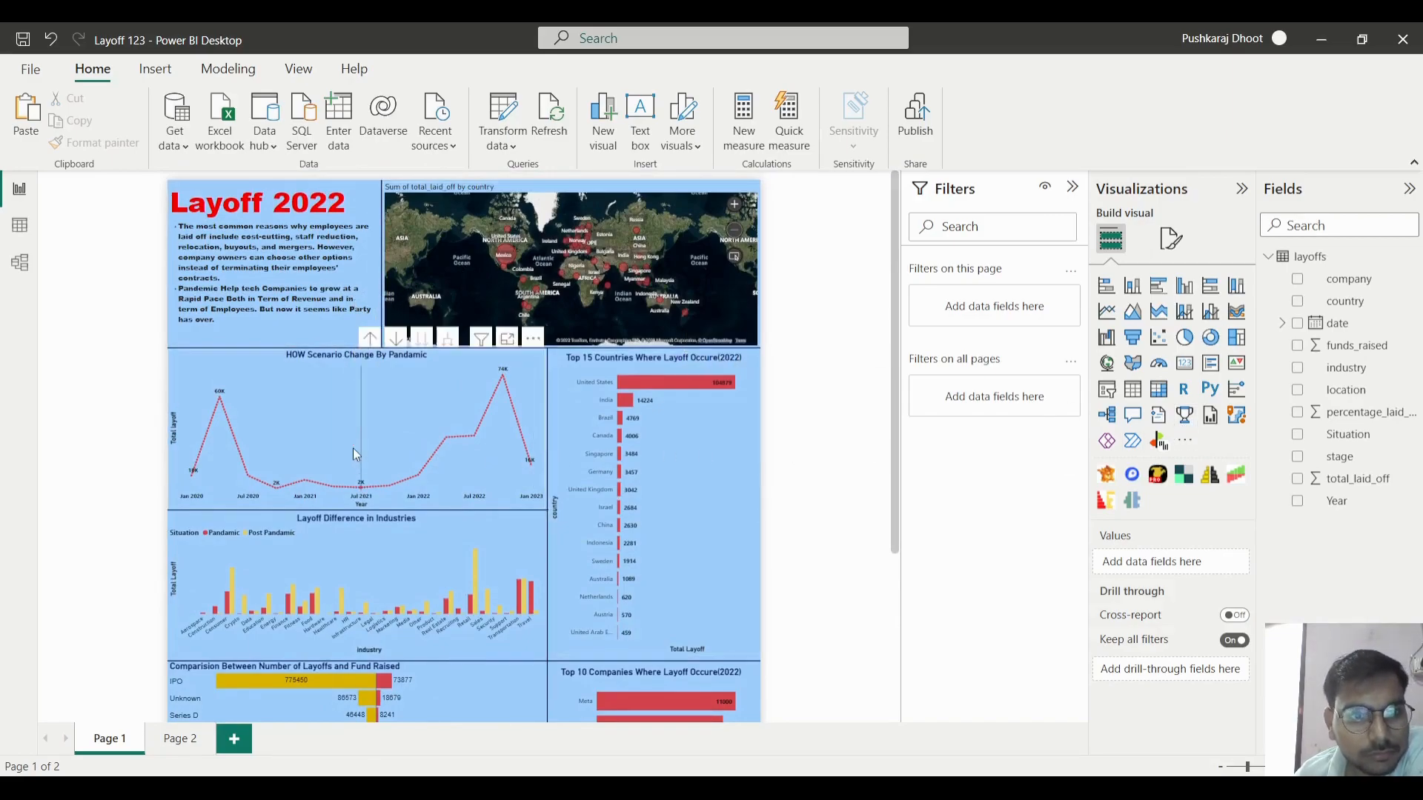
left_click(680, 384)
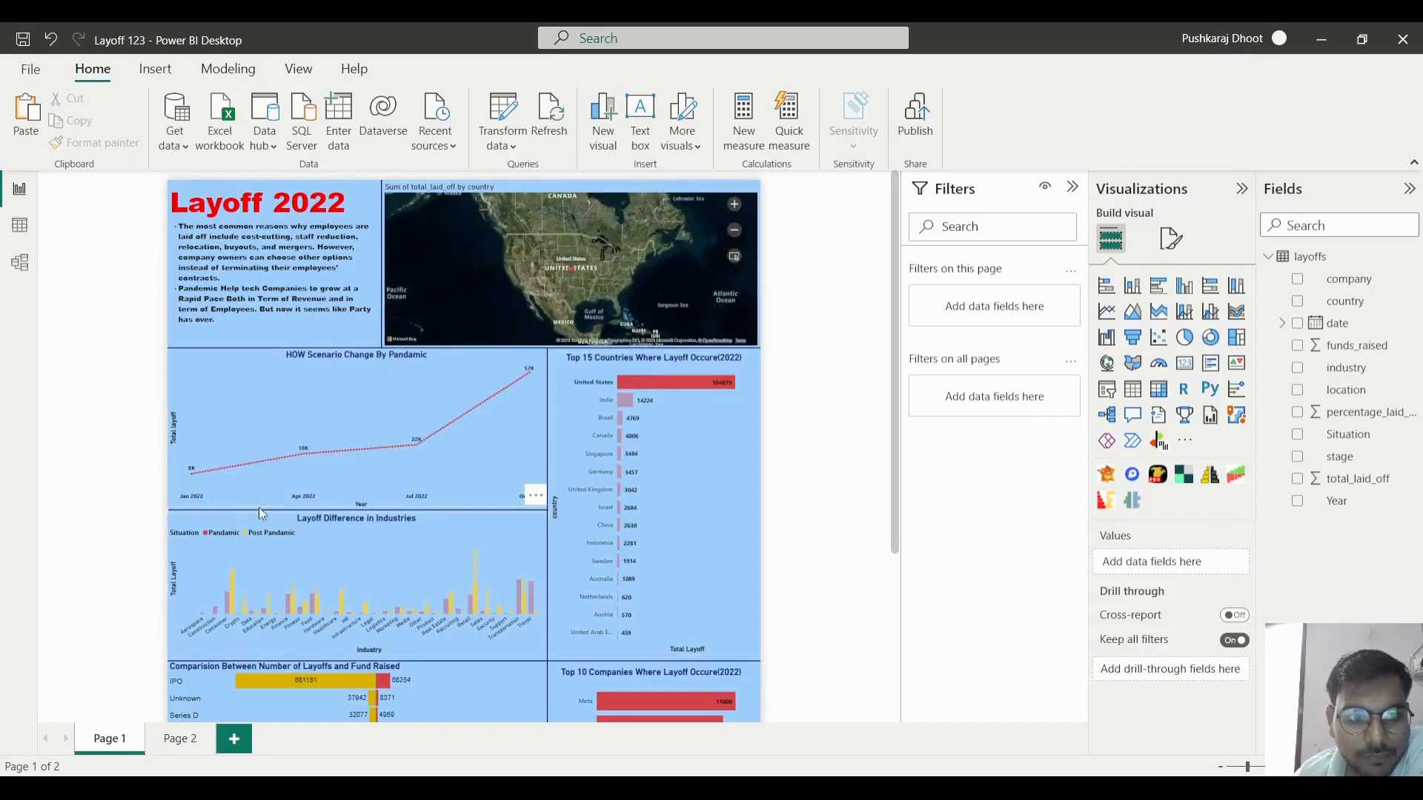
mouse_move(194, 480)
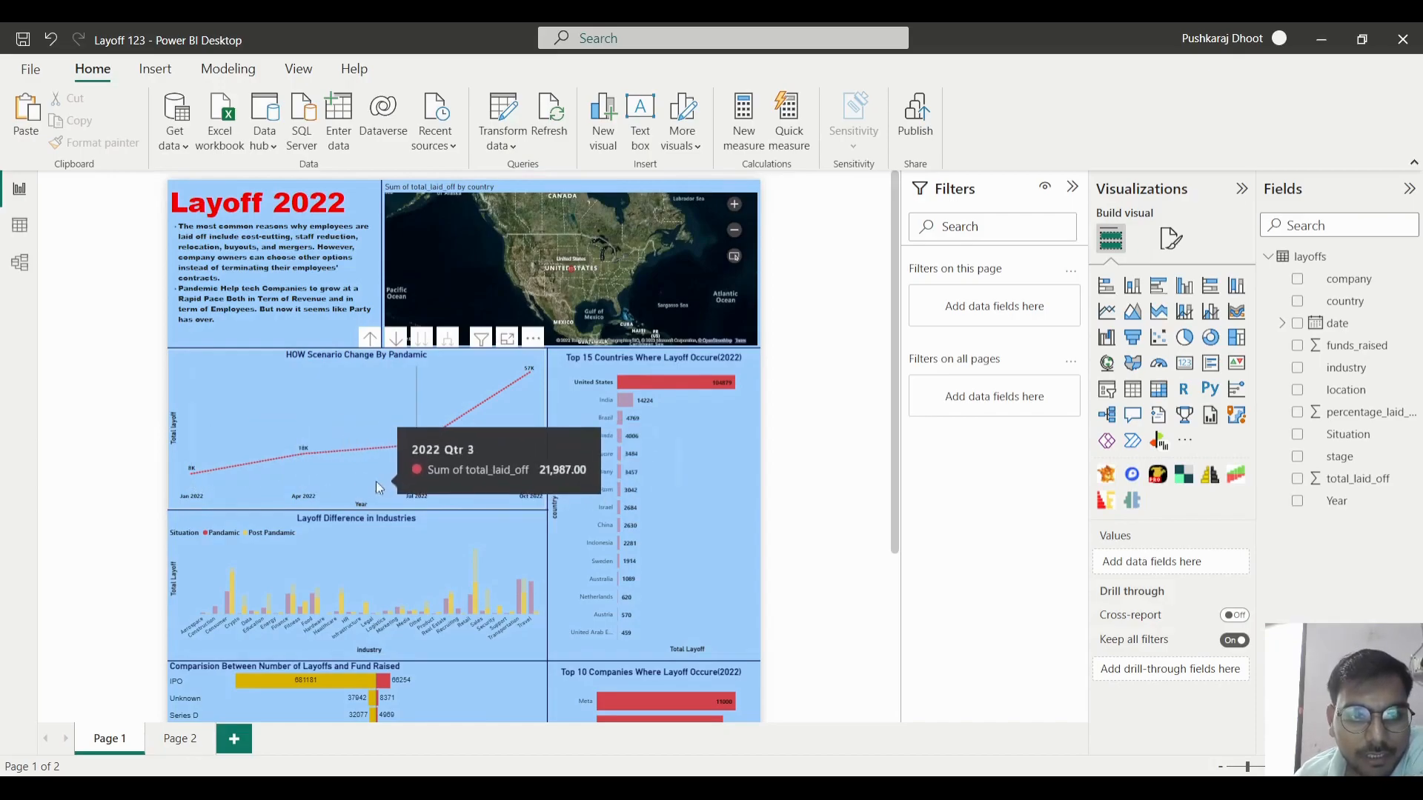
scroll(420, 602, "down", 2)
scroll(419, 603, "down", 1)
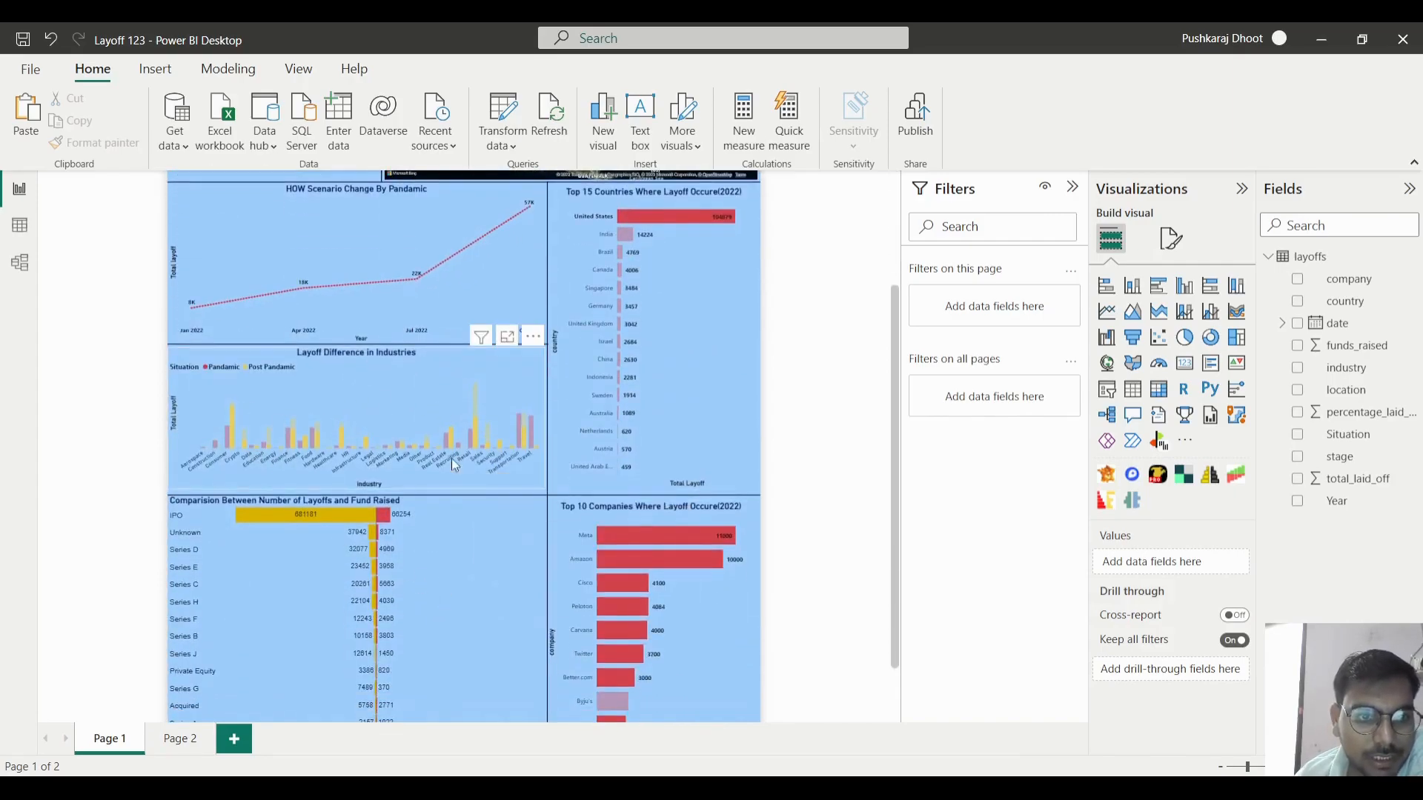
scroll(527, 575, "down", 1)
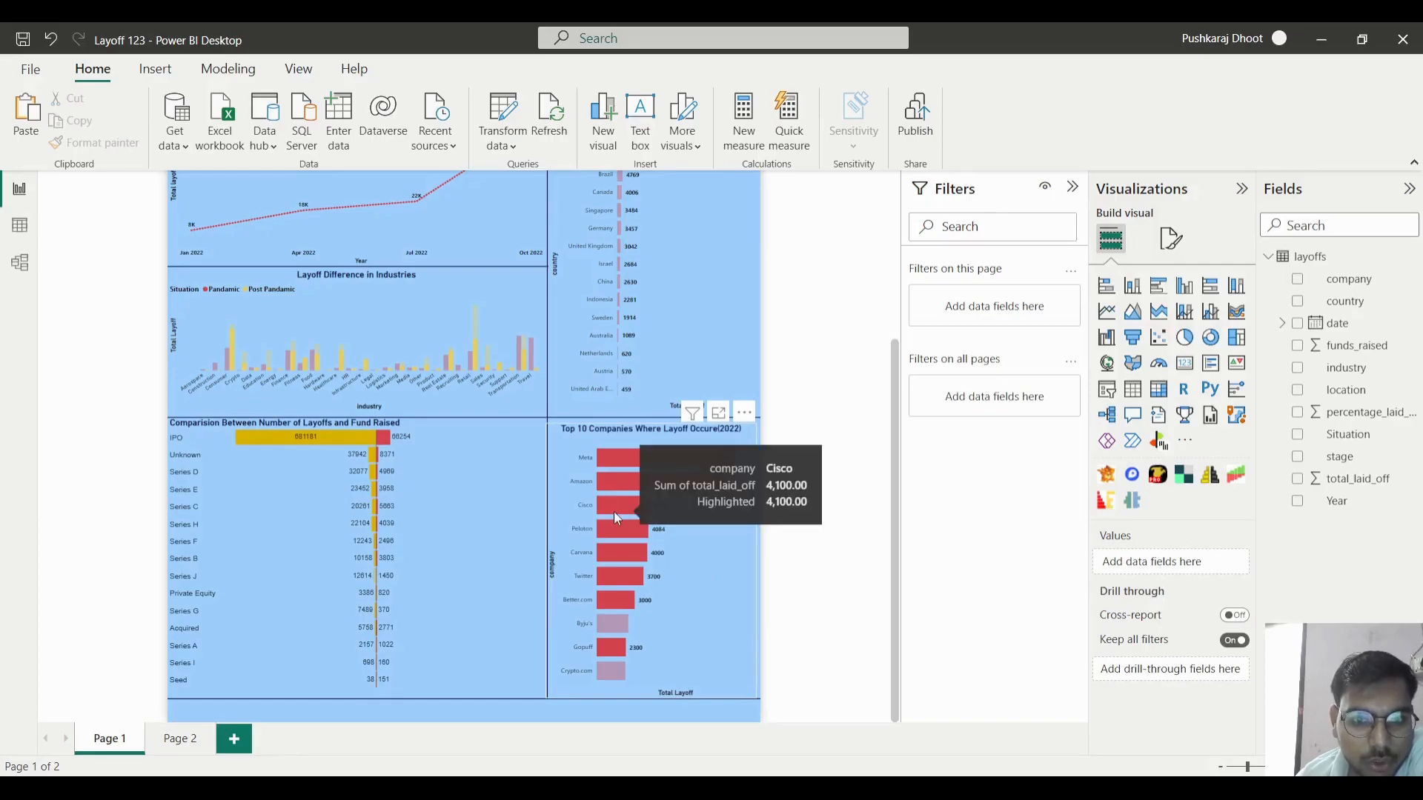
scroll(633, 562, "up", 3)
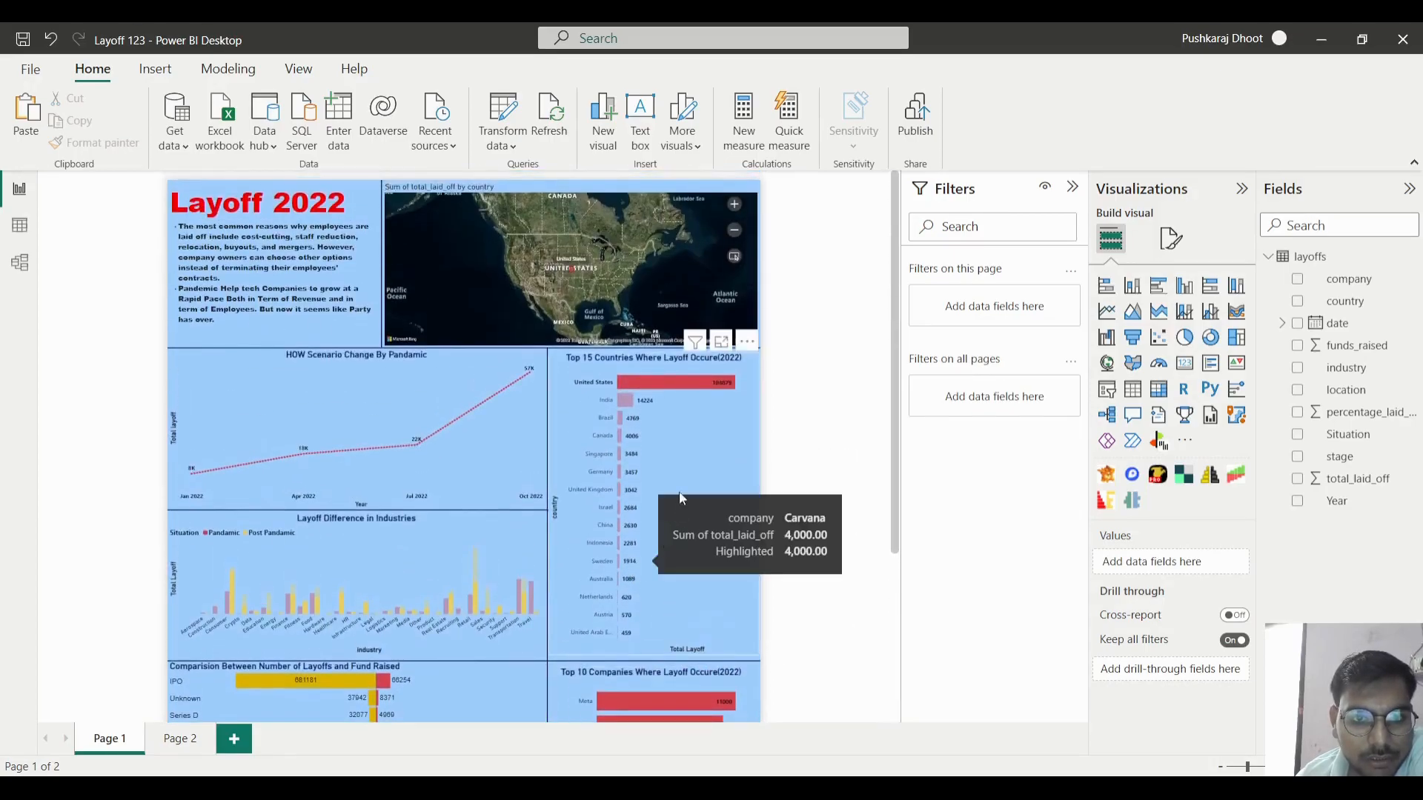
left_click(673, 381)
- Cross-filter the dashboard by the India bar, examine which of the top 10 companies stay highlighted, and clear the selection
scroll(791, 462, "down", 2)
scroll(795, 464, "up", 2)
scroll(793, 464, "down", 3)
scroll(792, 464, "up", 3)
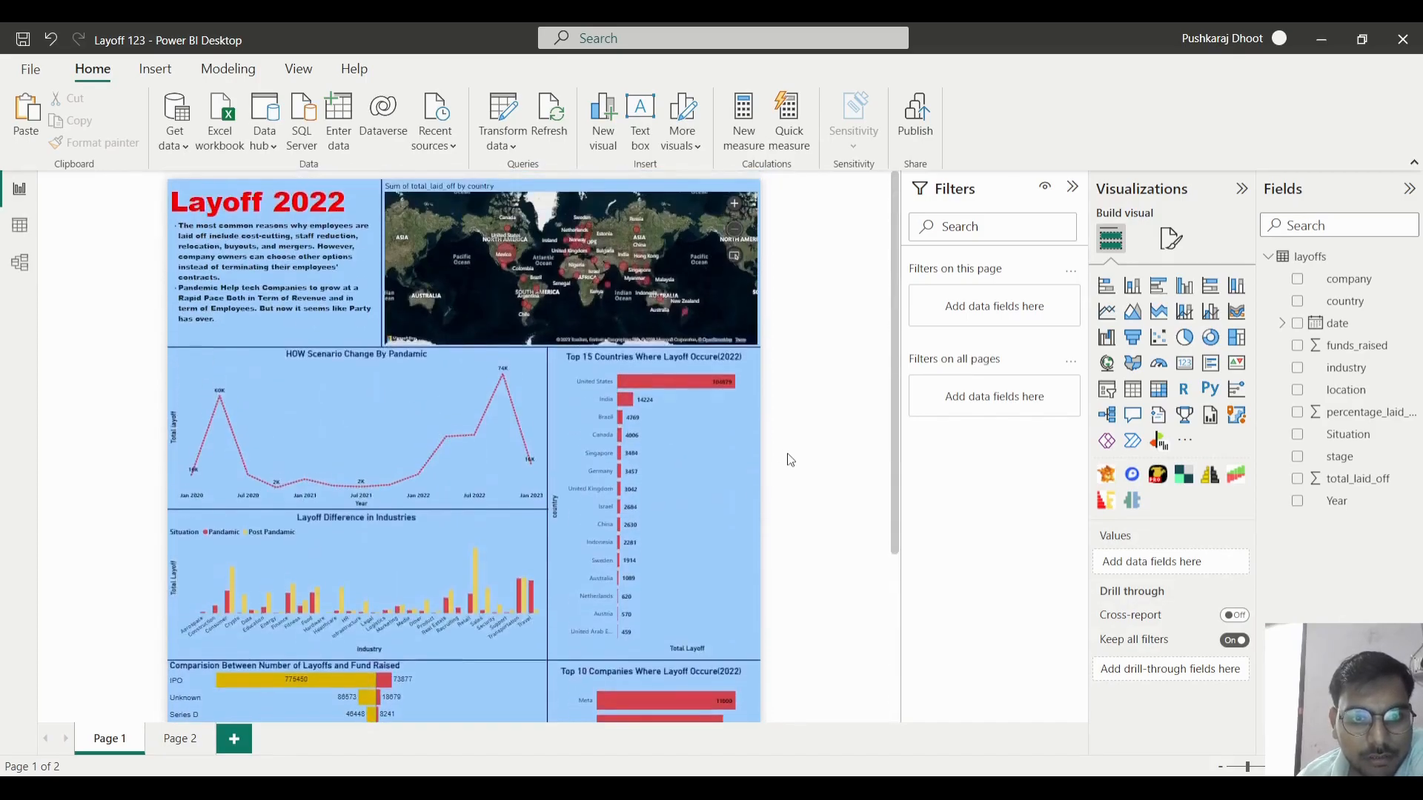
left_click(623, 401)
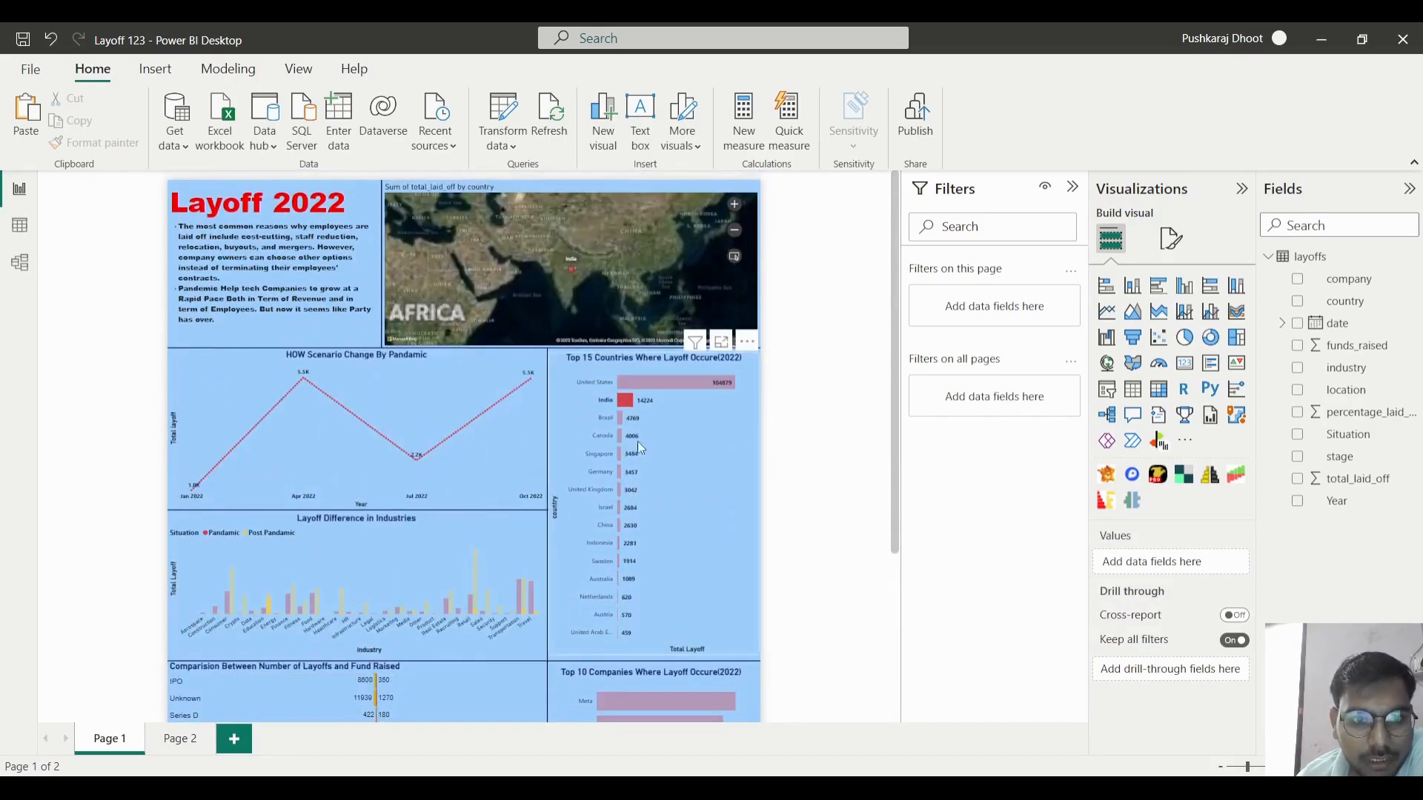
scroll(659, 474, "down", 3)
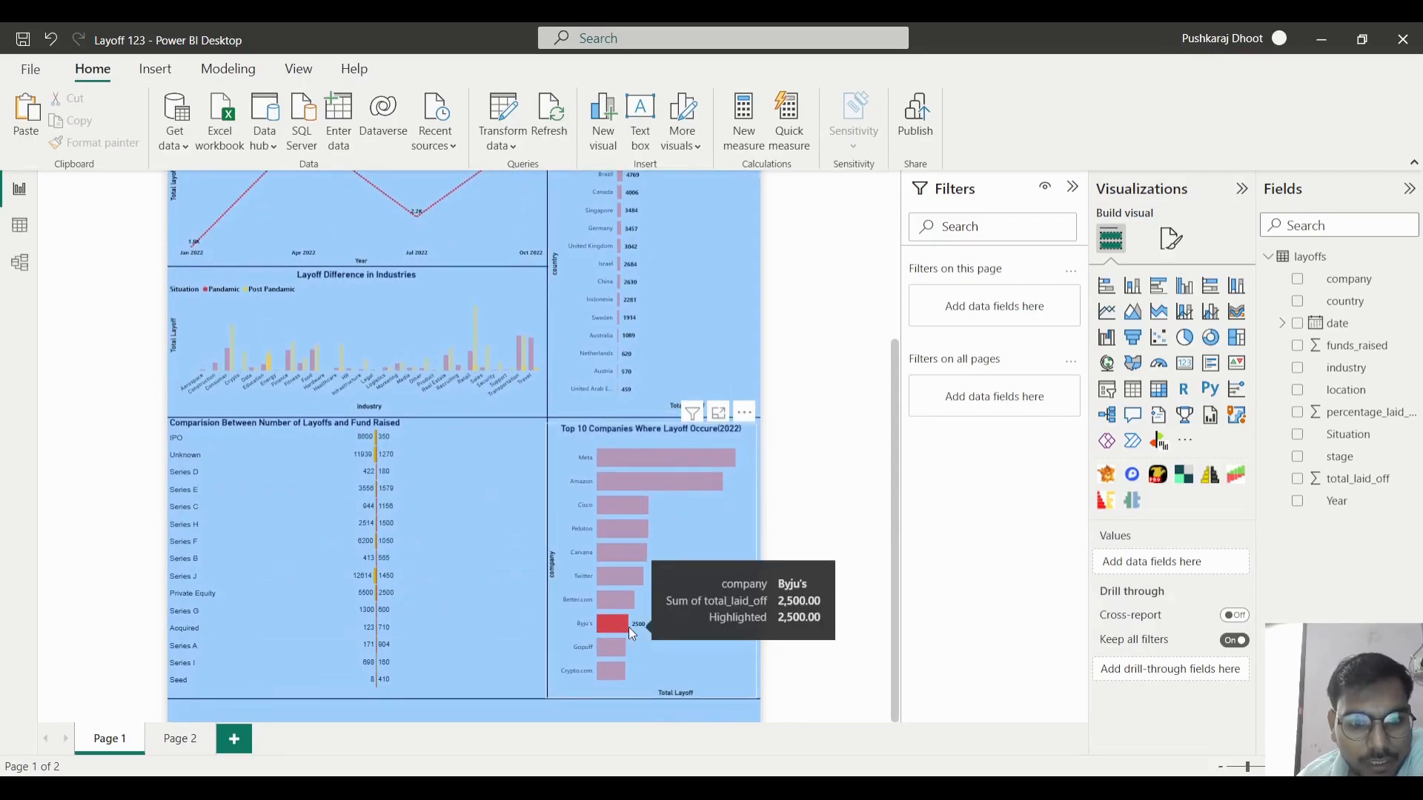
mouse_move(603, 529)
scroll(603, 529, "up", 3)
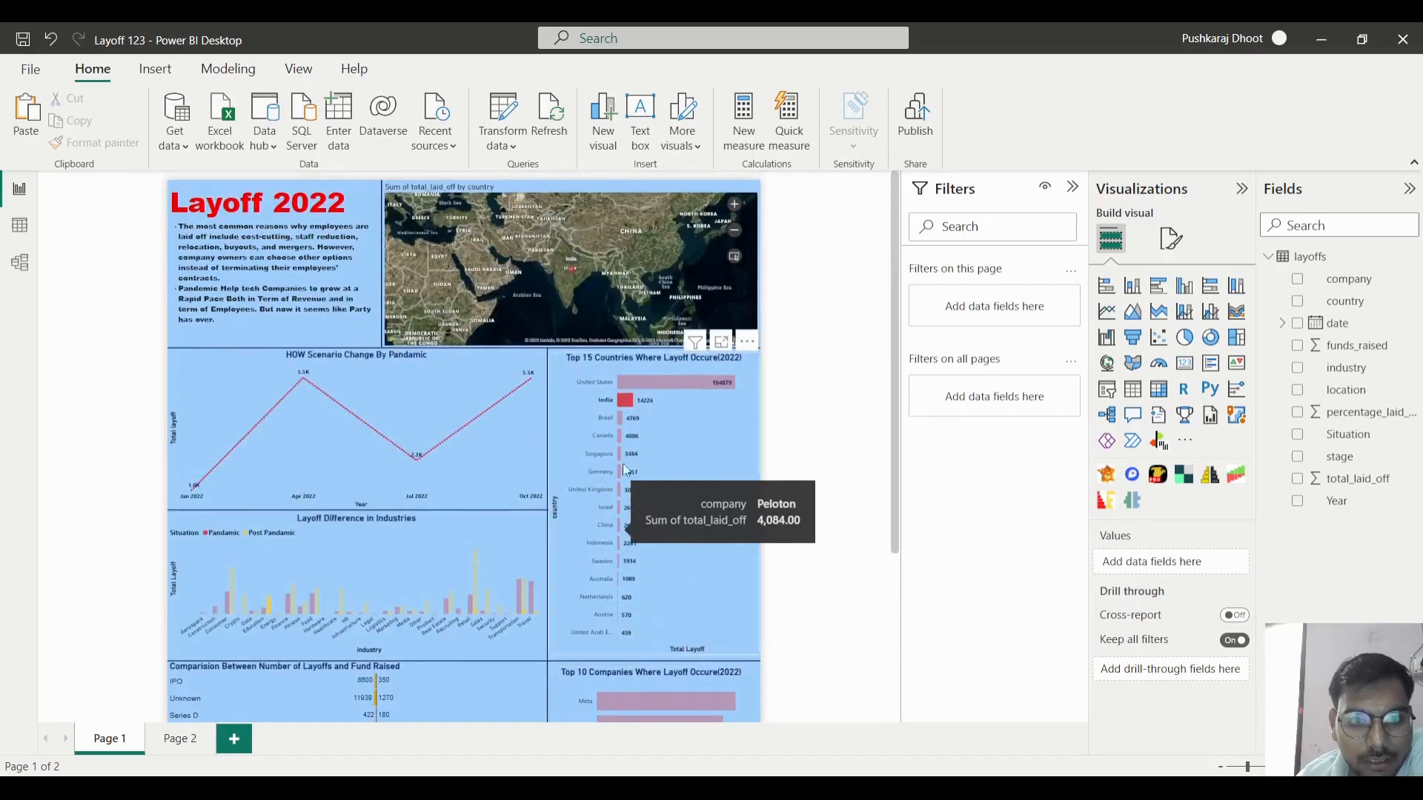
left_click(675, 447)
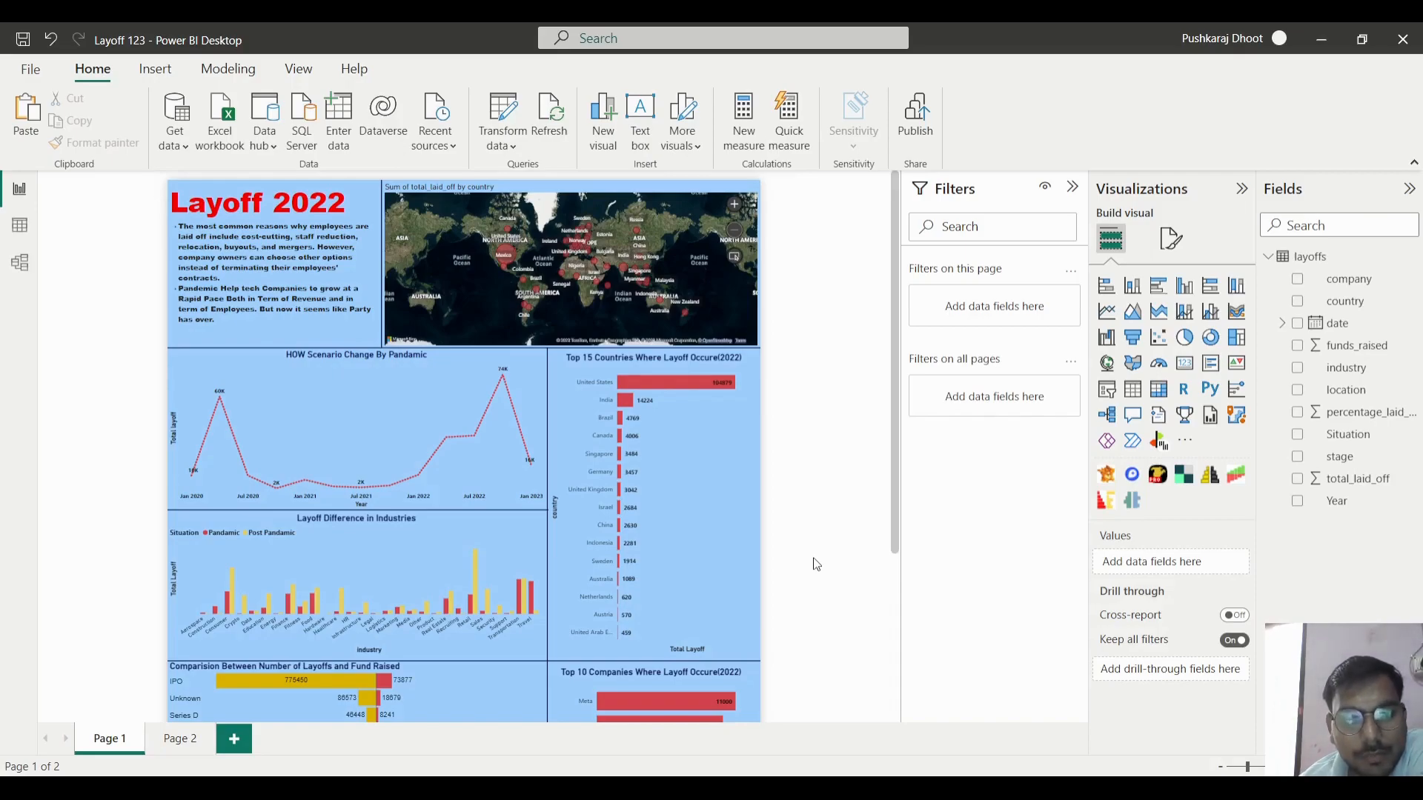
- Open Page 2 of the report and choose 16:9 as its canvas type
left_click(166, 745)
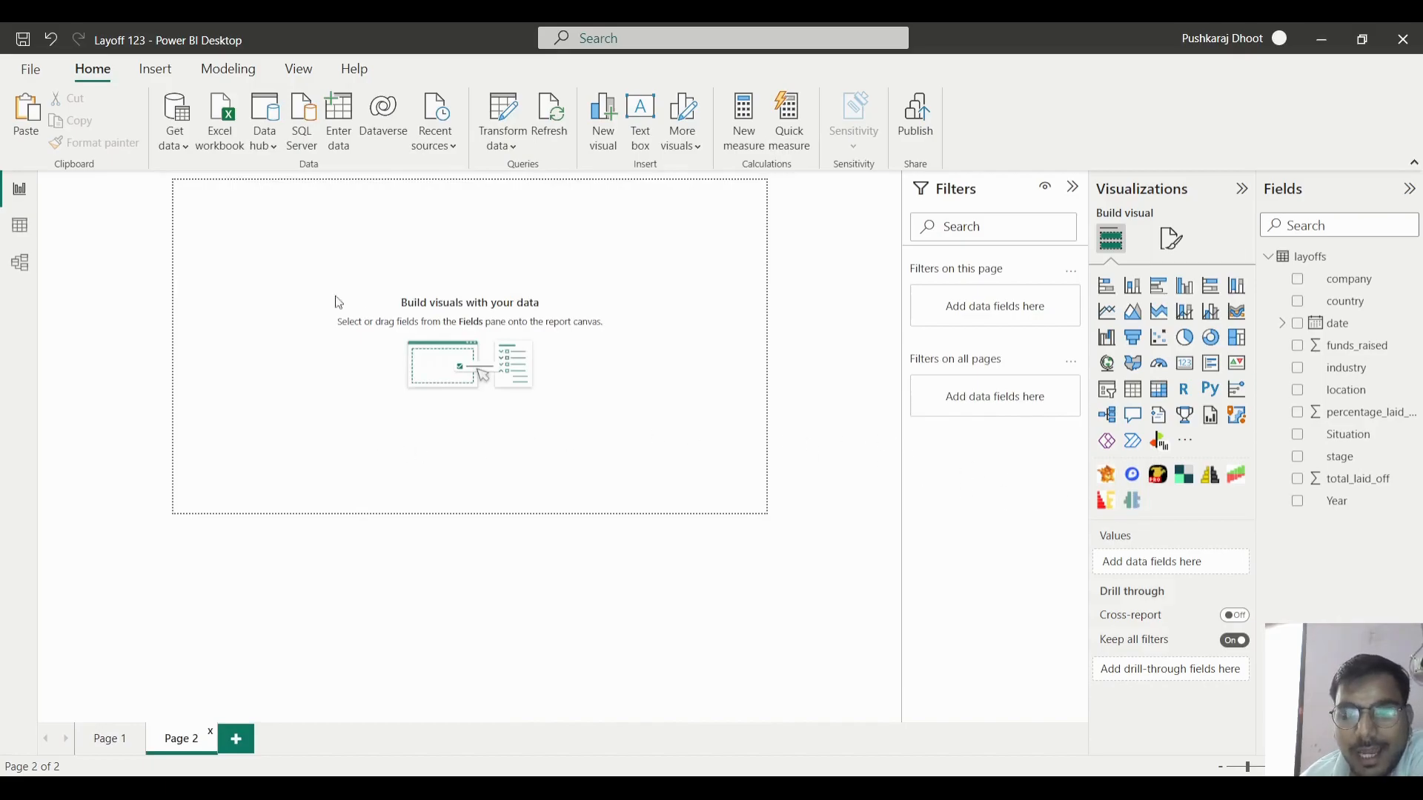
left_click(1169, 237)
left_click(1140, 366)
left_click(1138, 427)
left_click(1136, 428)
left_click(1135, 429)
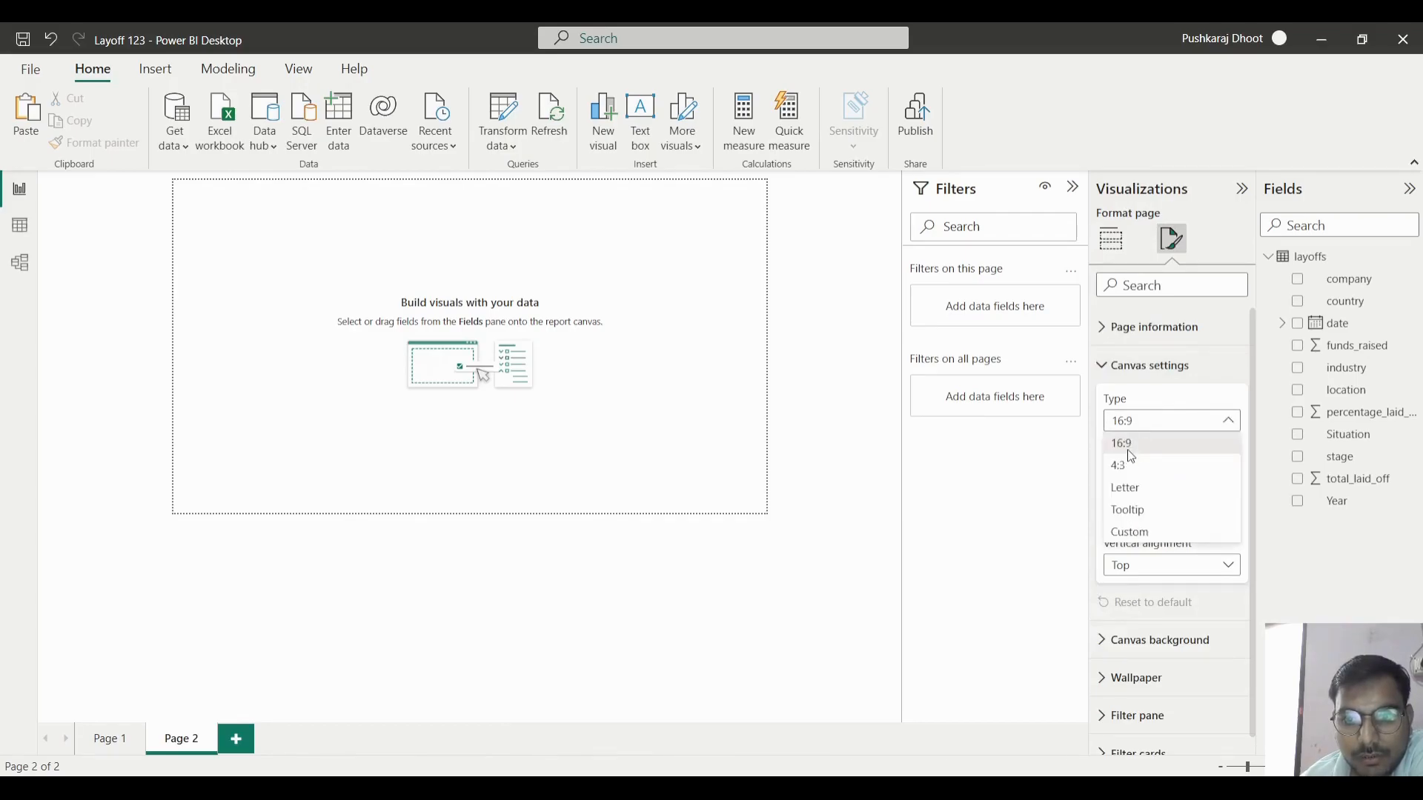
left_click(1131, 454)
left_click(810, 459)
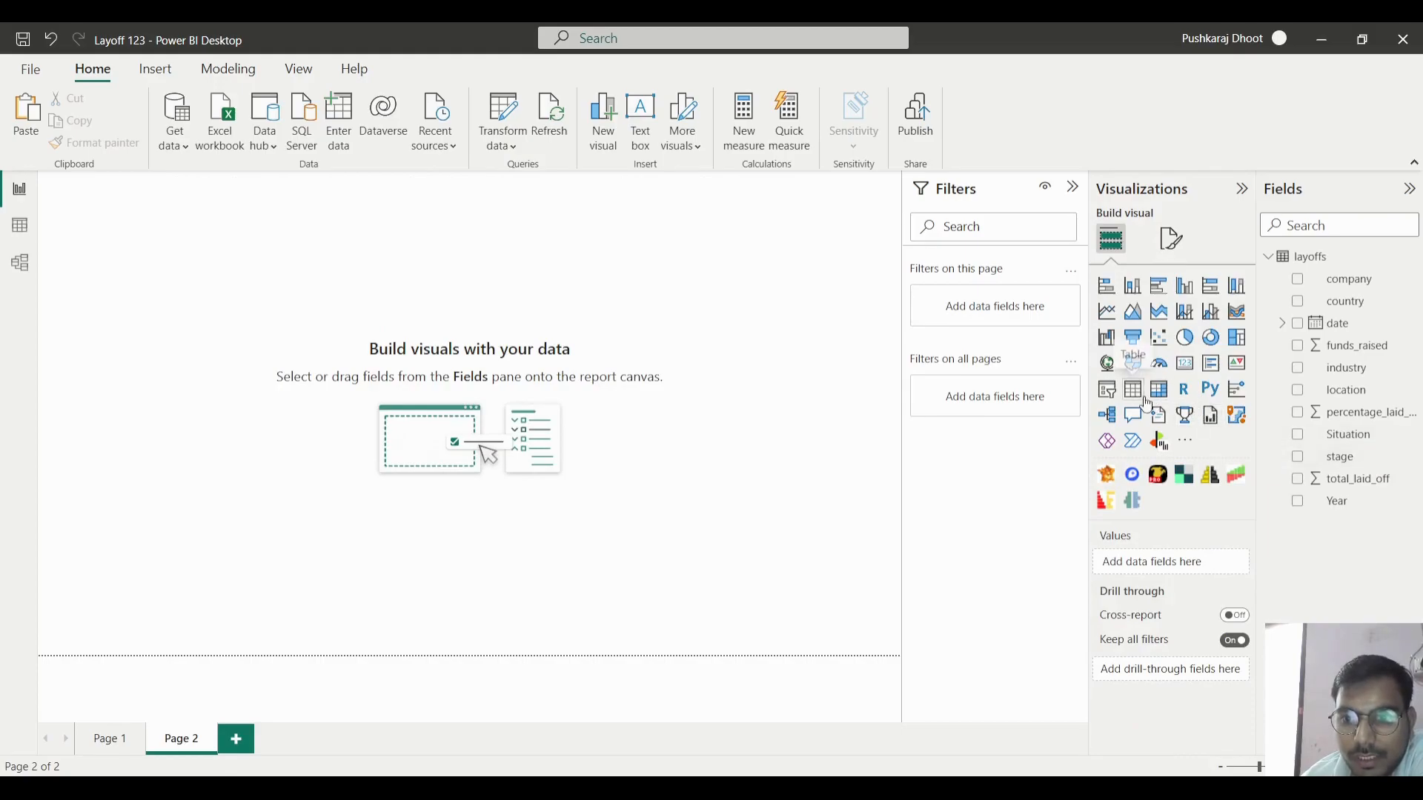
- Give the Page 2 canvas a light blue background with 23% transparency
left_click(1171, 239)
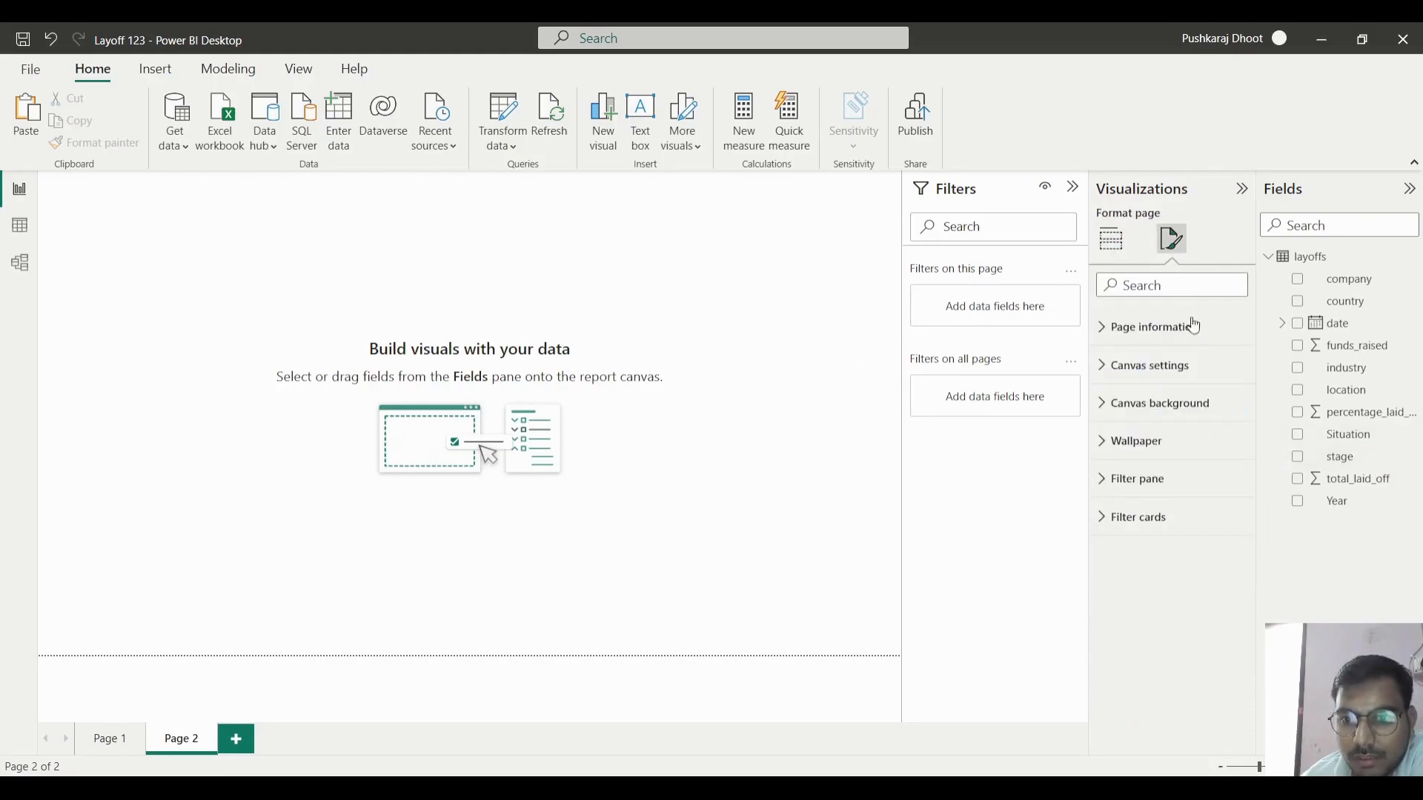
left_click(1133, 403)
left_click(1131, 459)
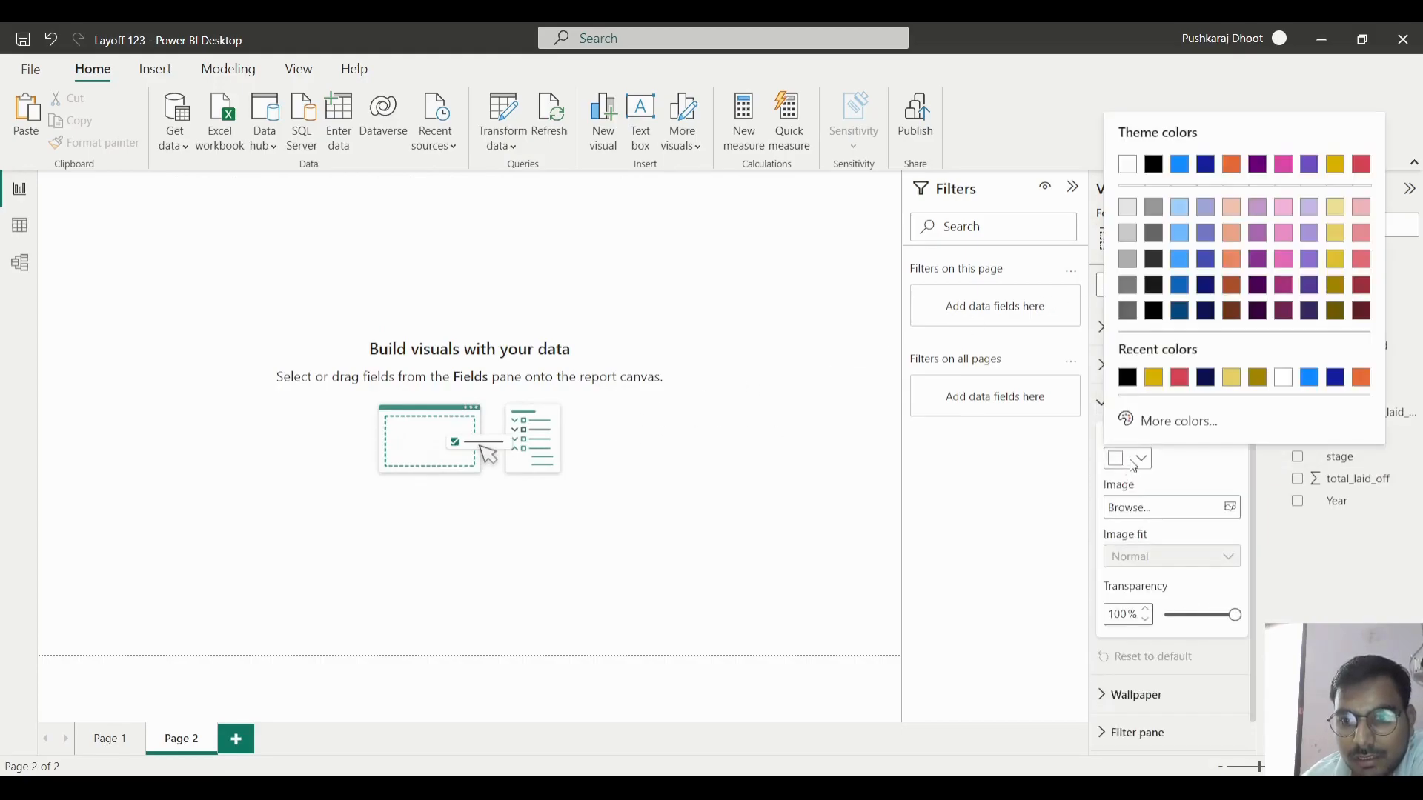
left_click(1179, 217)
left_click_drag(1234, 615, 1183, 615)
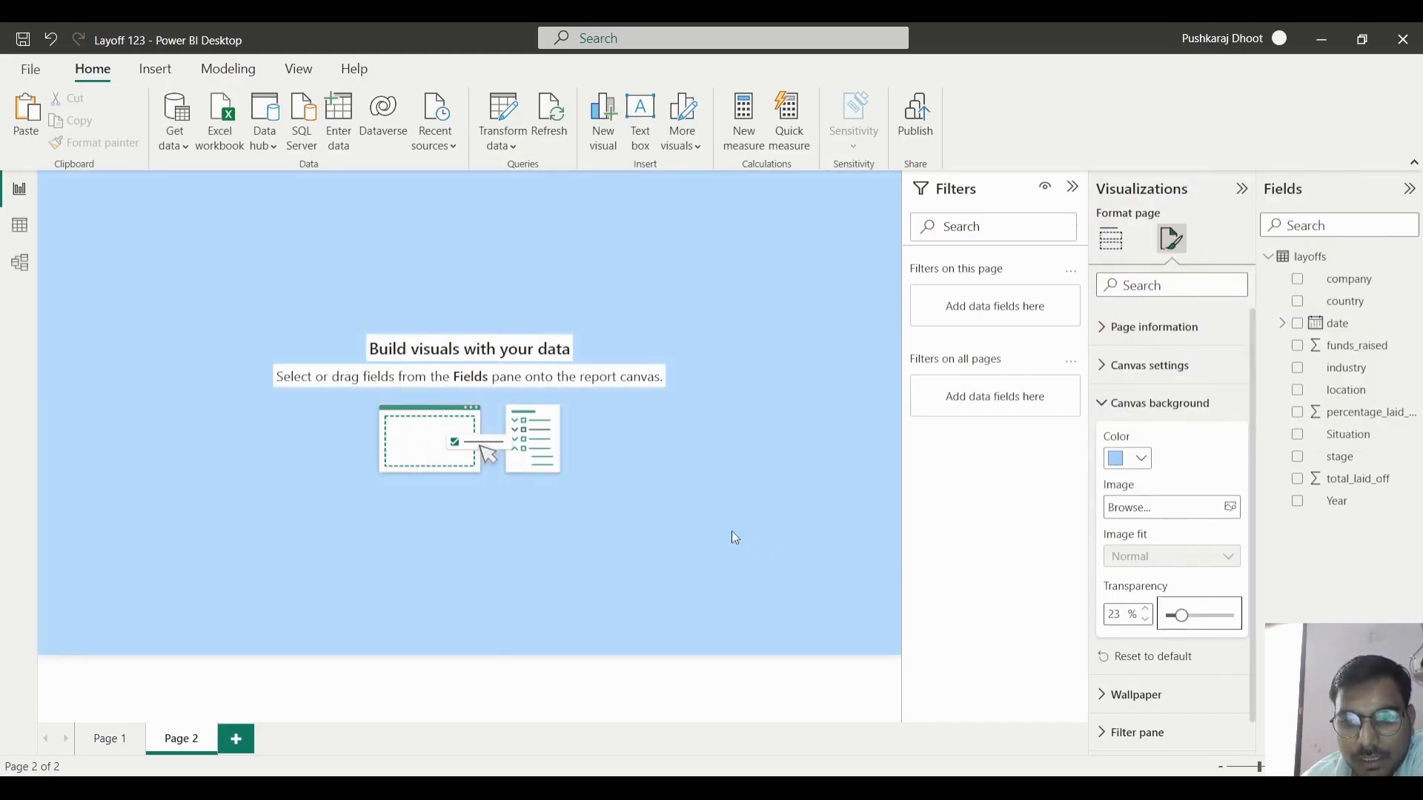
- Insert a table covering most of Page 2, with country, company and total_laid_off as its columns
left_click(1110, 238)
left_click(1133, 389)
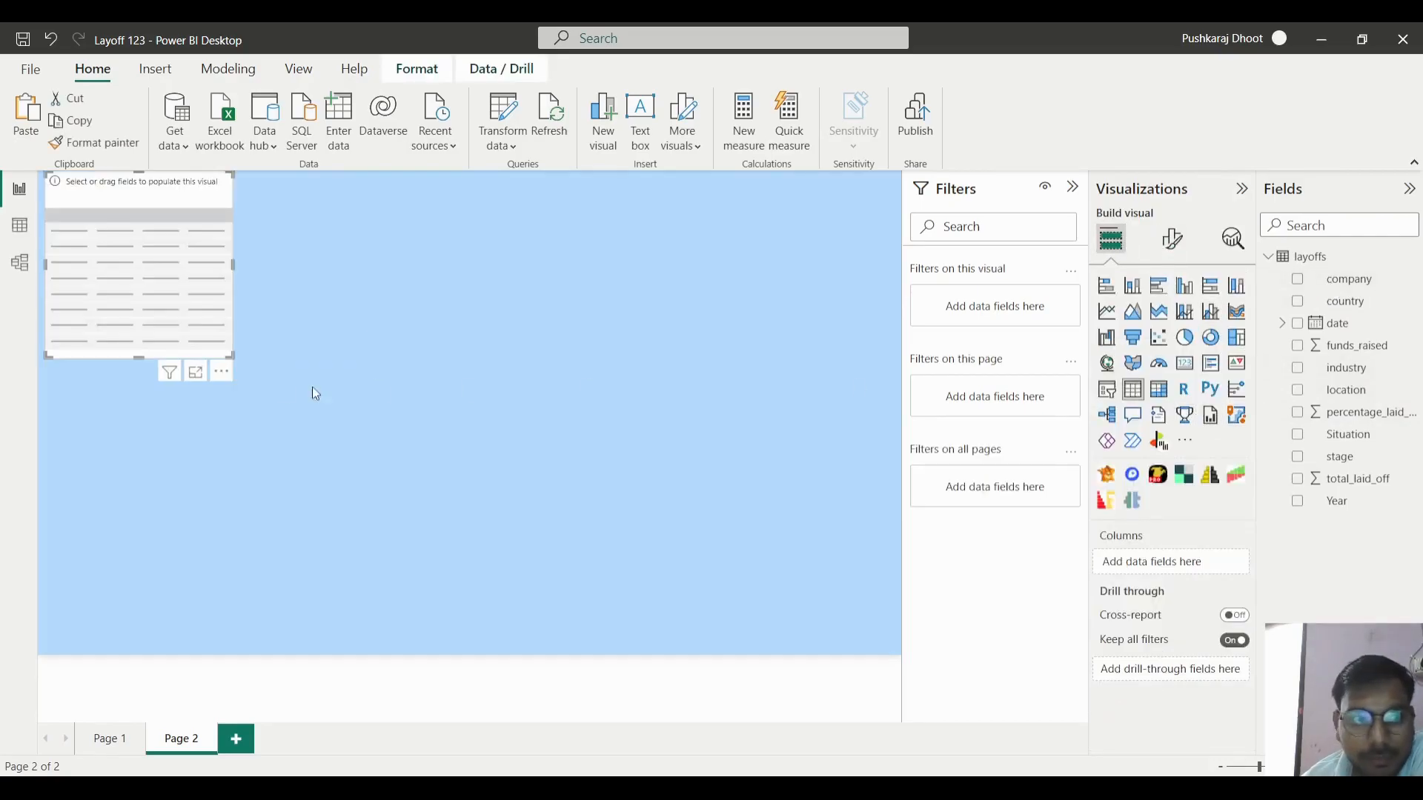
left_click_drag(233, 355, 748, 643)
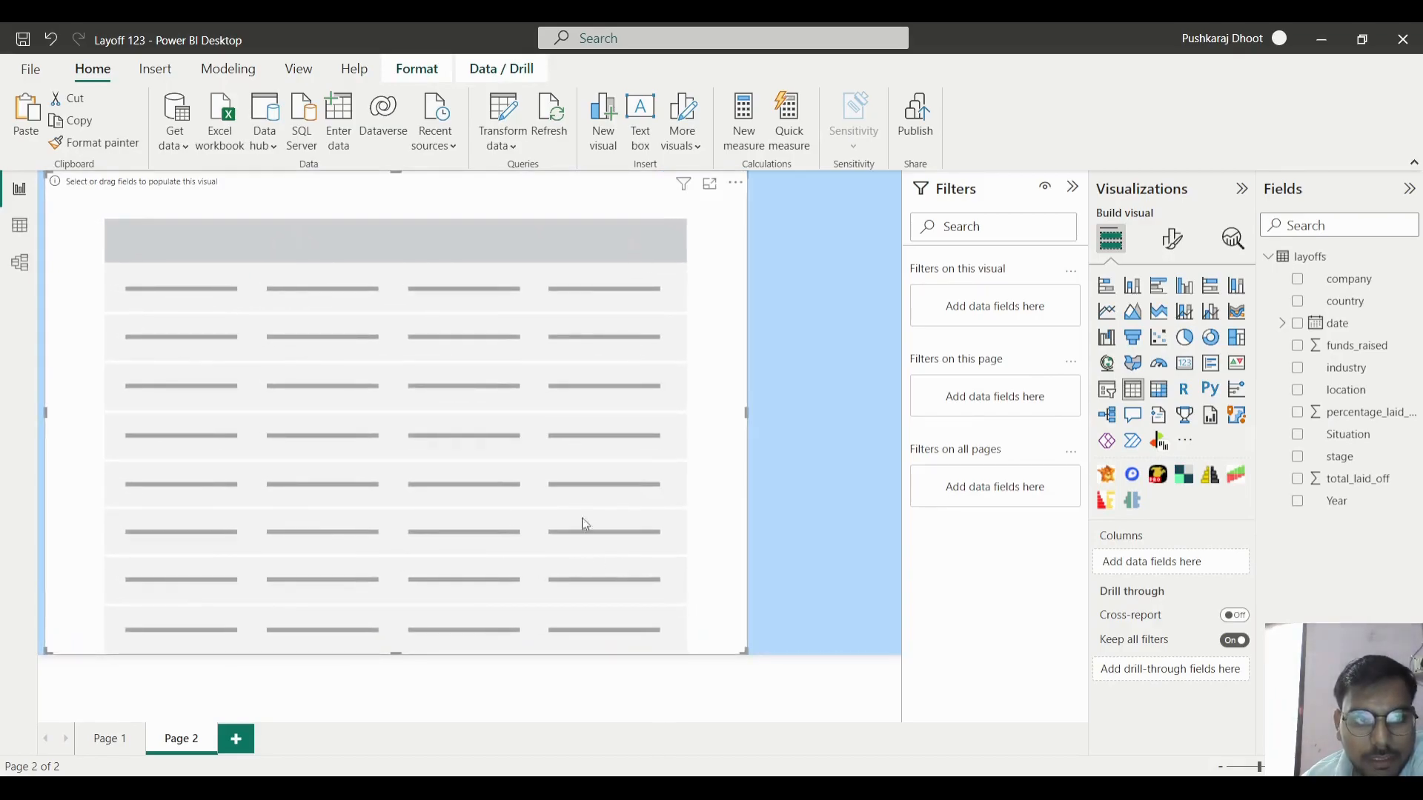
left_click_drag(1362, 298, 1160, 563)
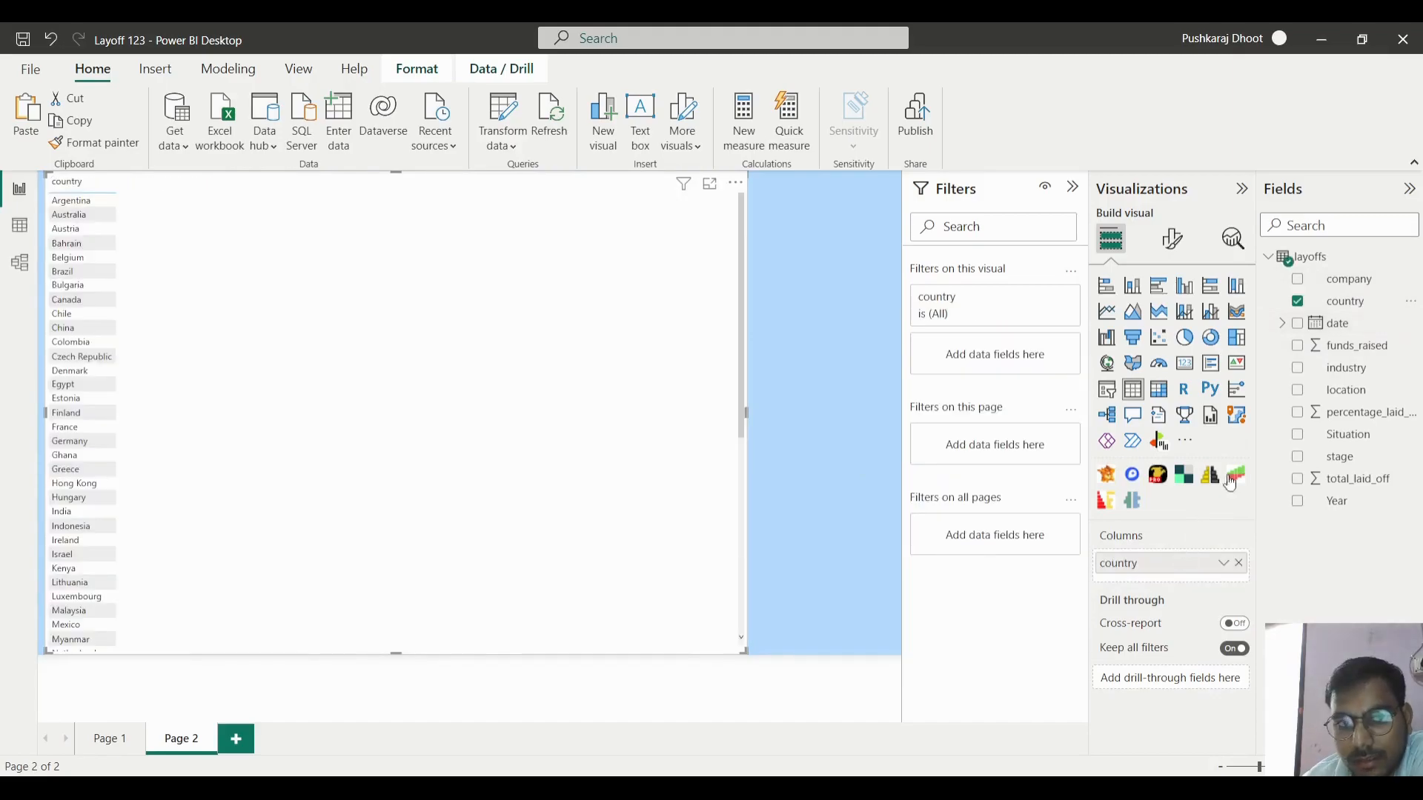
left_click_drag(1349, 280, 1173, 571)
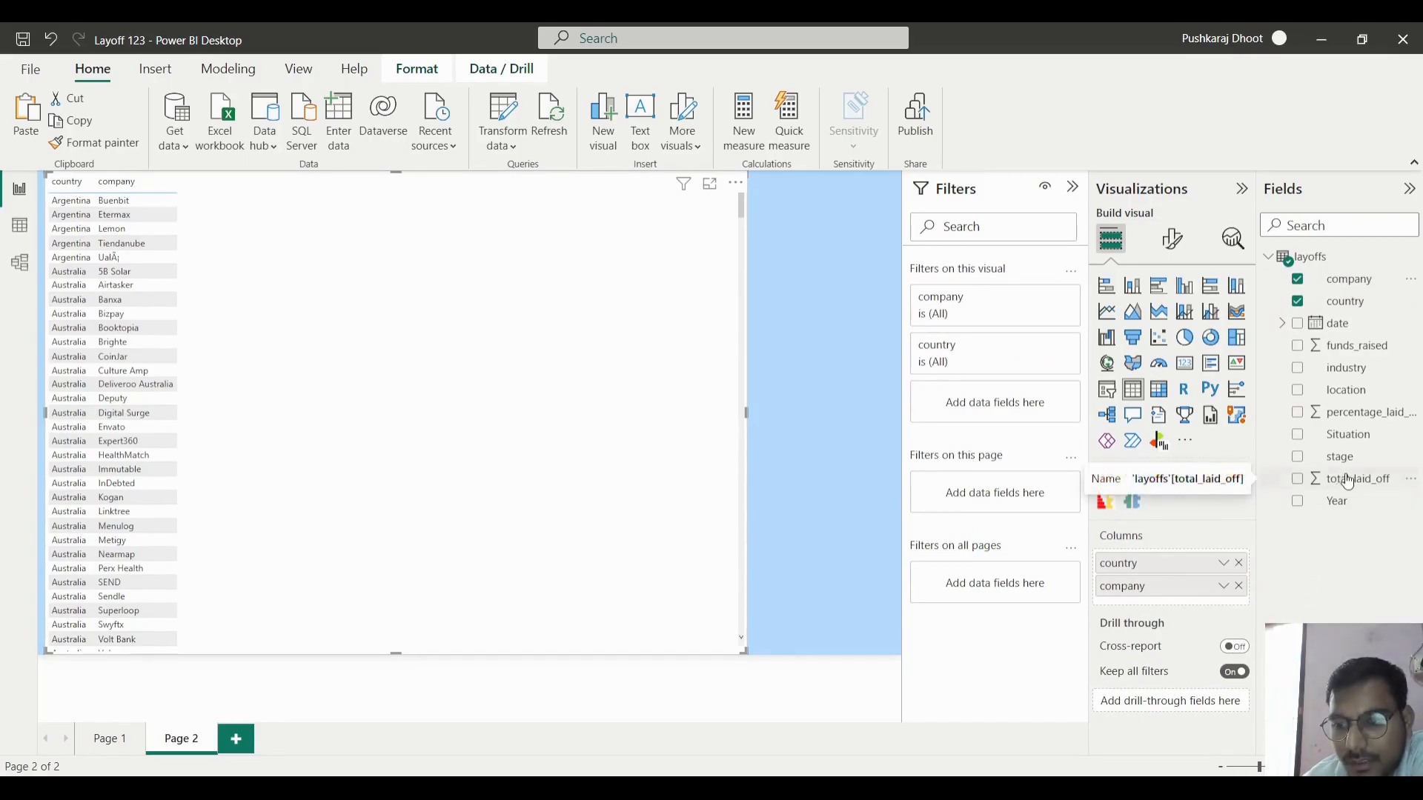
left_click_drag(1349, 481, 1182, 602)
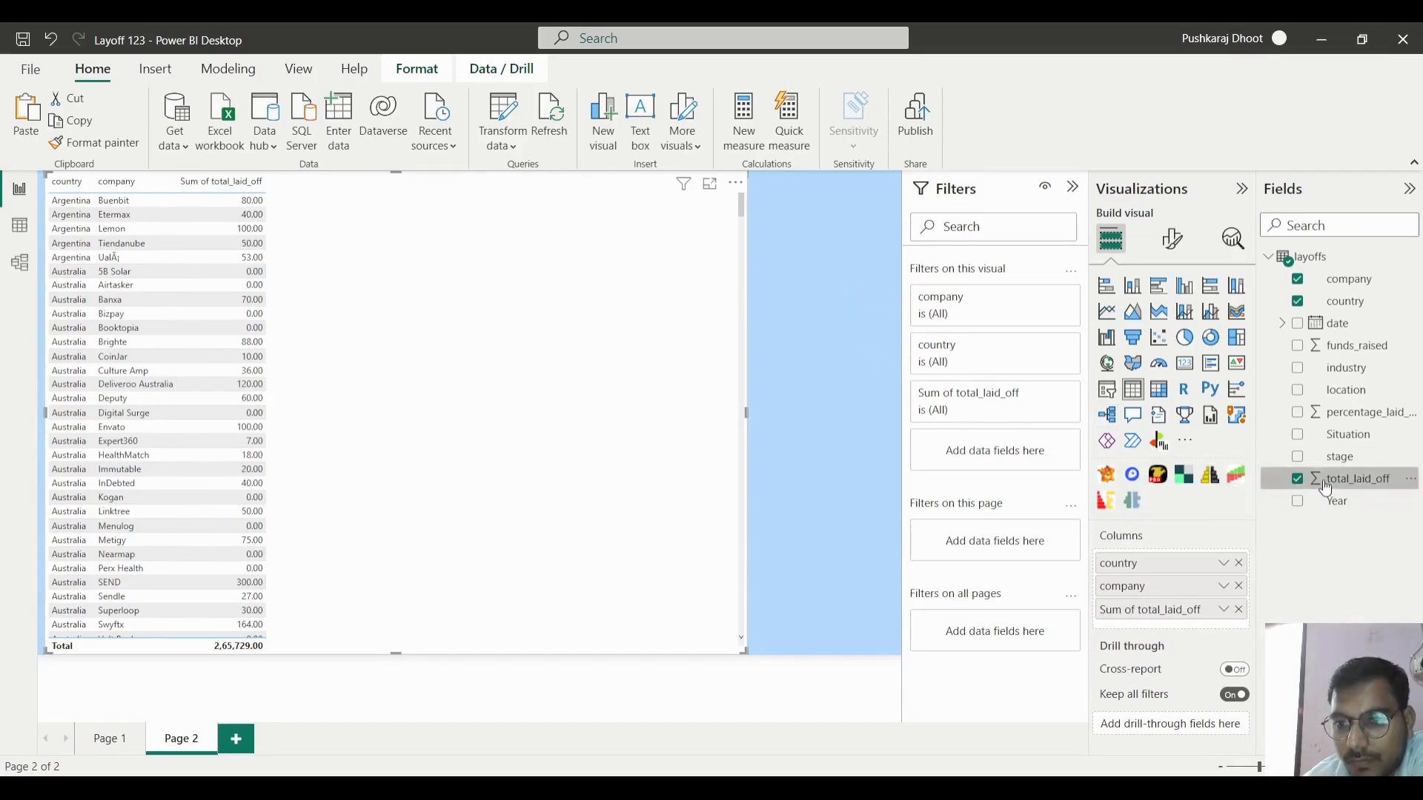
- Add a visual-level Year filter to the table and limit it to 2022
left_click_drag(1330, 504, 997, 451)
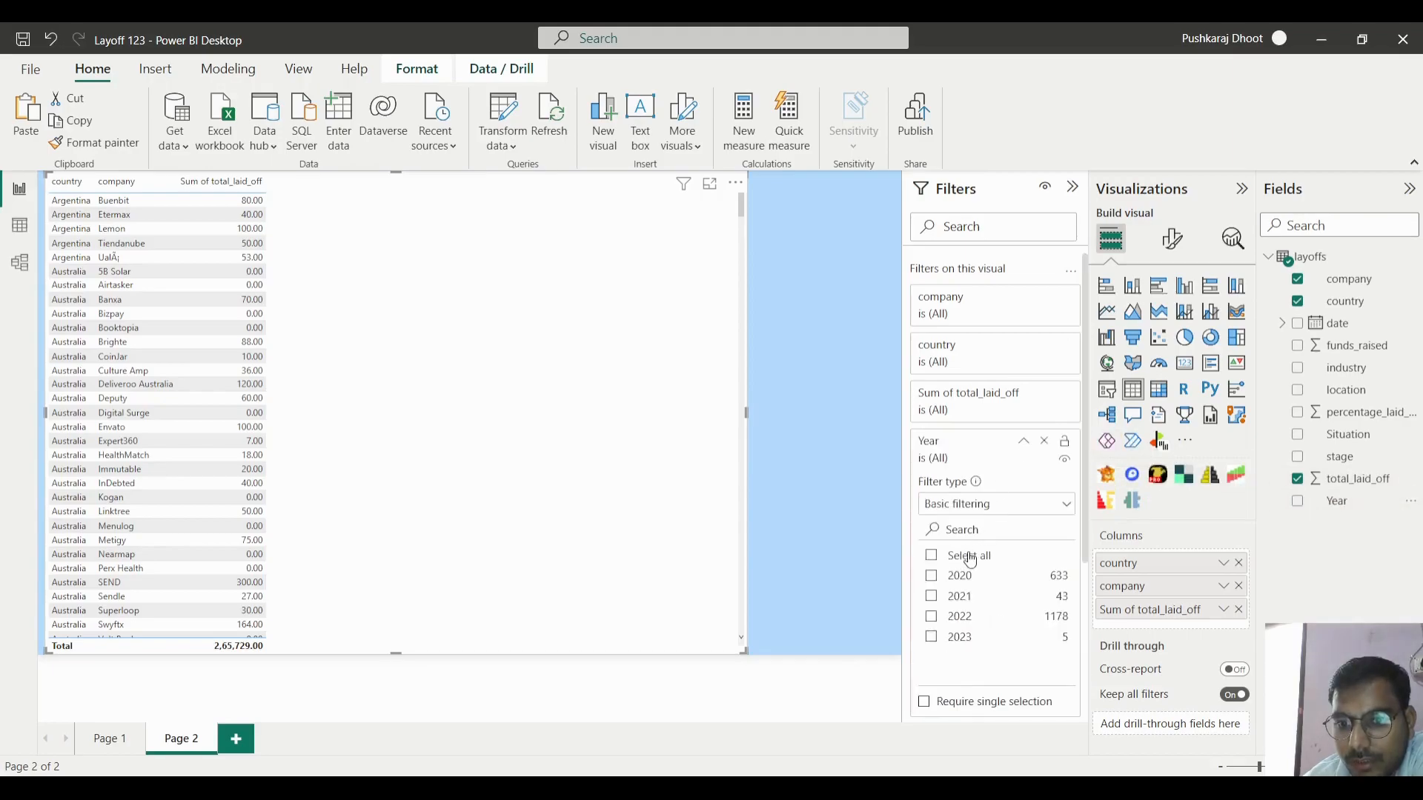
left_click(932, 555)
left_click(931, 617)
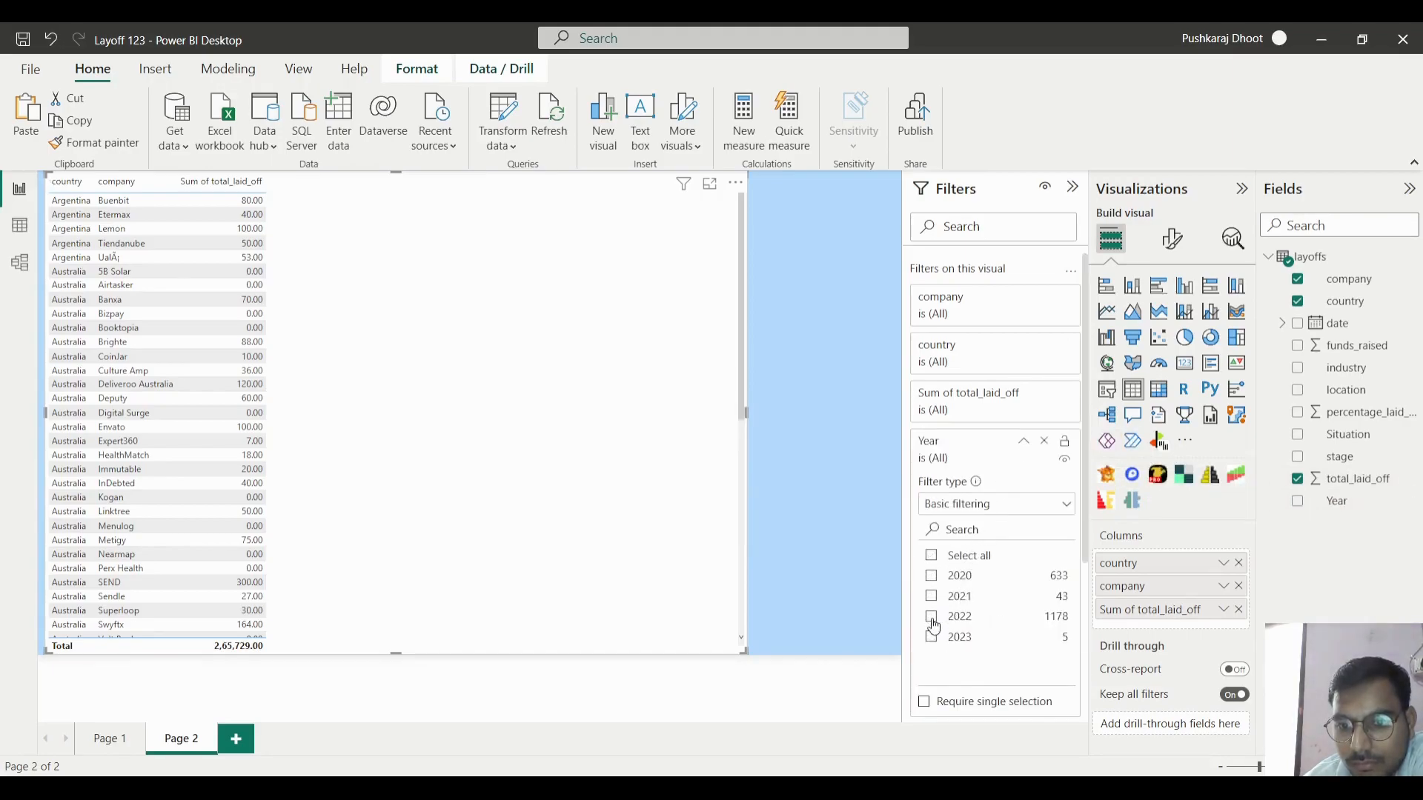
left_click(805, 545)
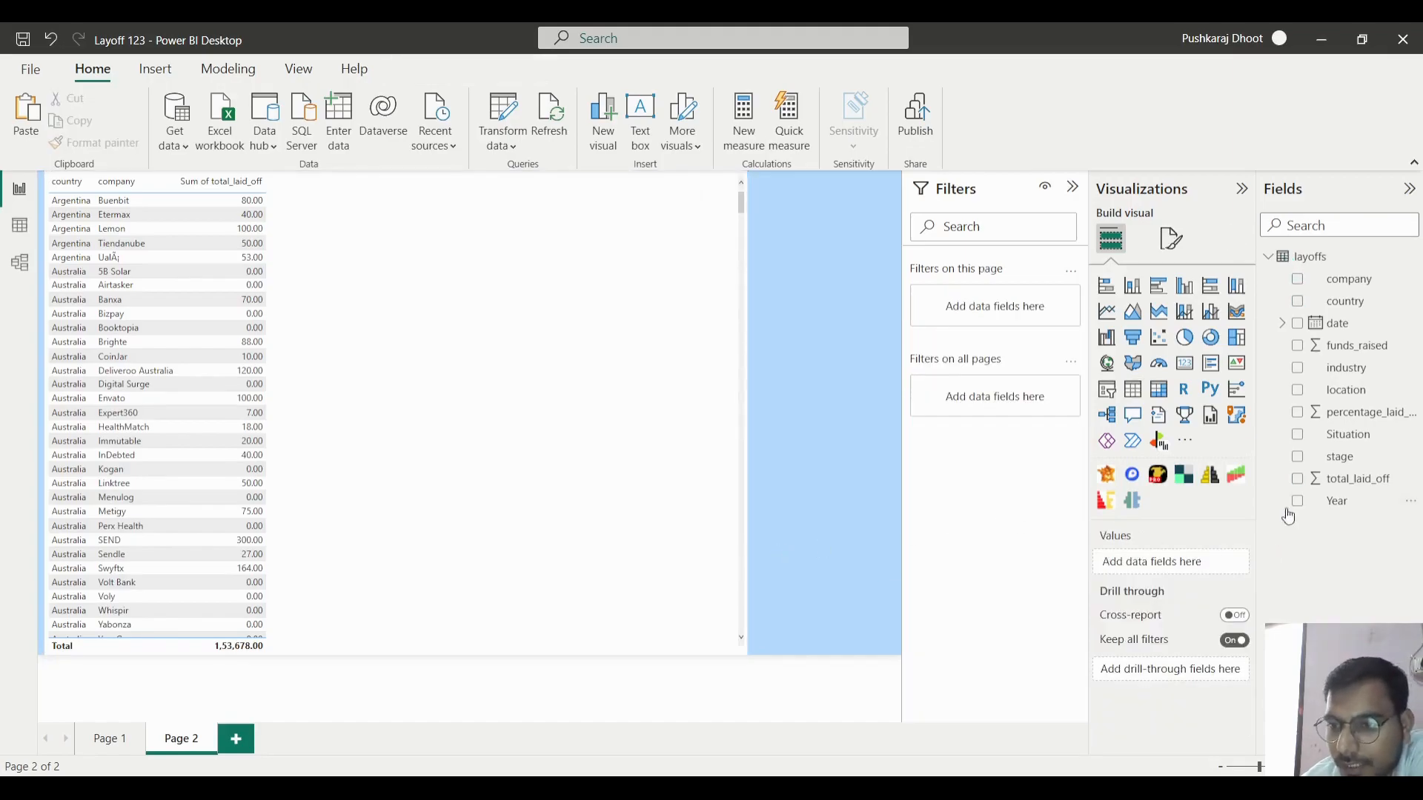
- Narrow the Page 2 table to the width of its three columns and align it with the page's left edge
left_click(310, 375)
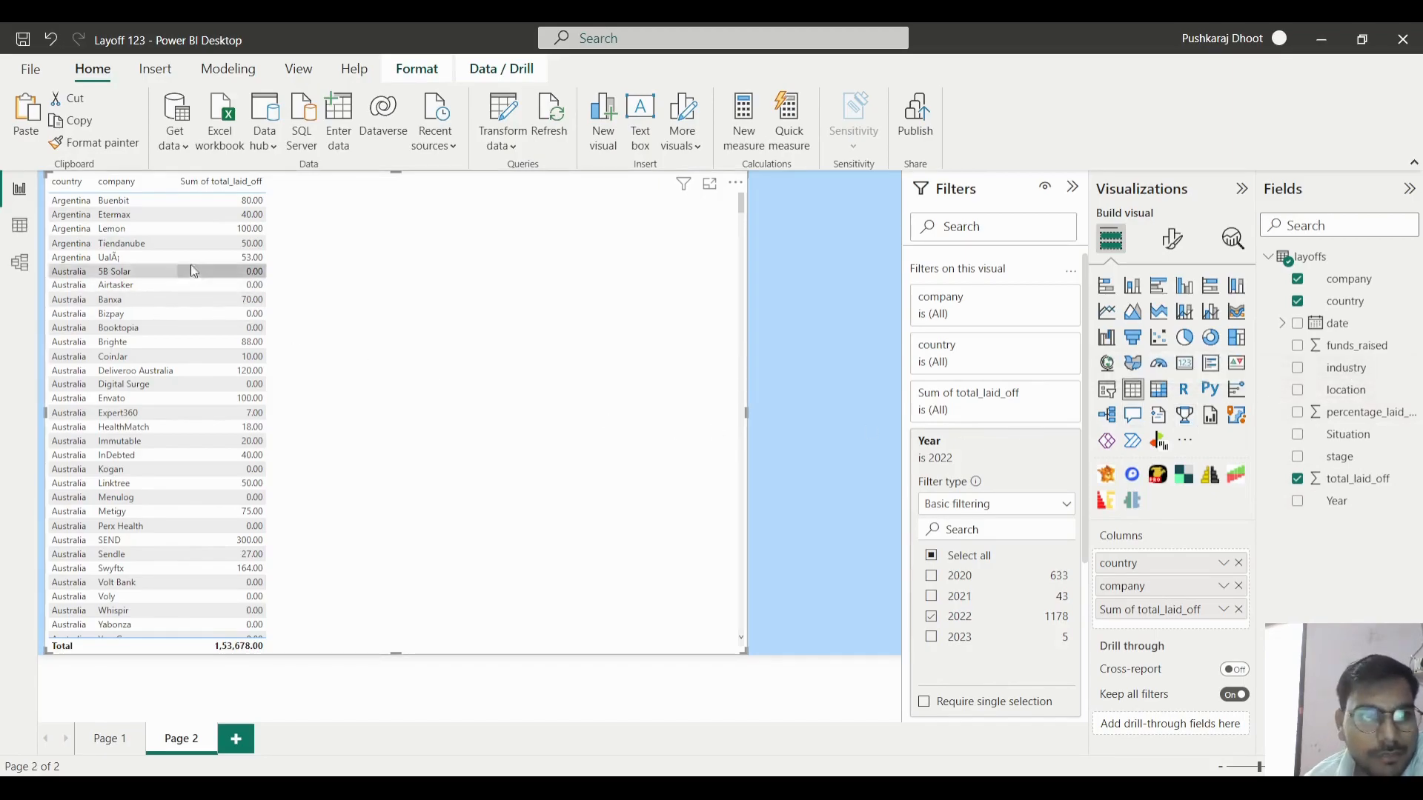
left_click_drag(741, 654, 290, 655)
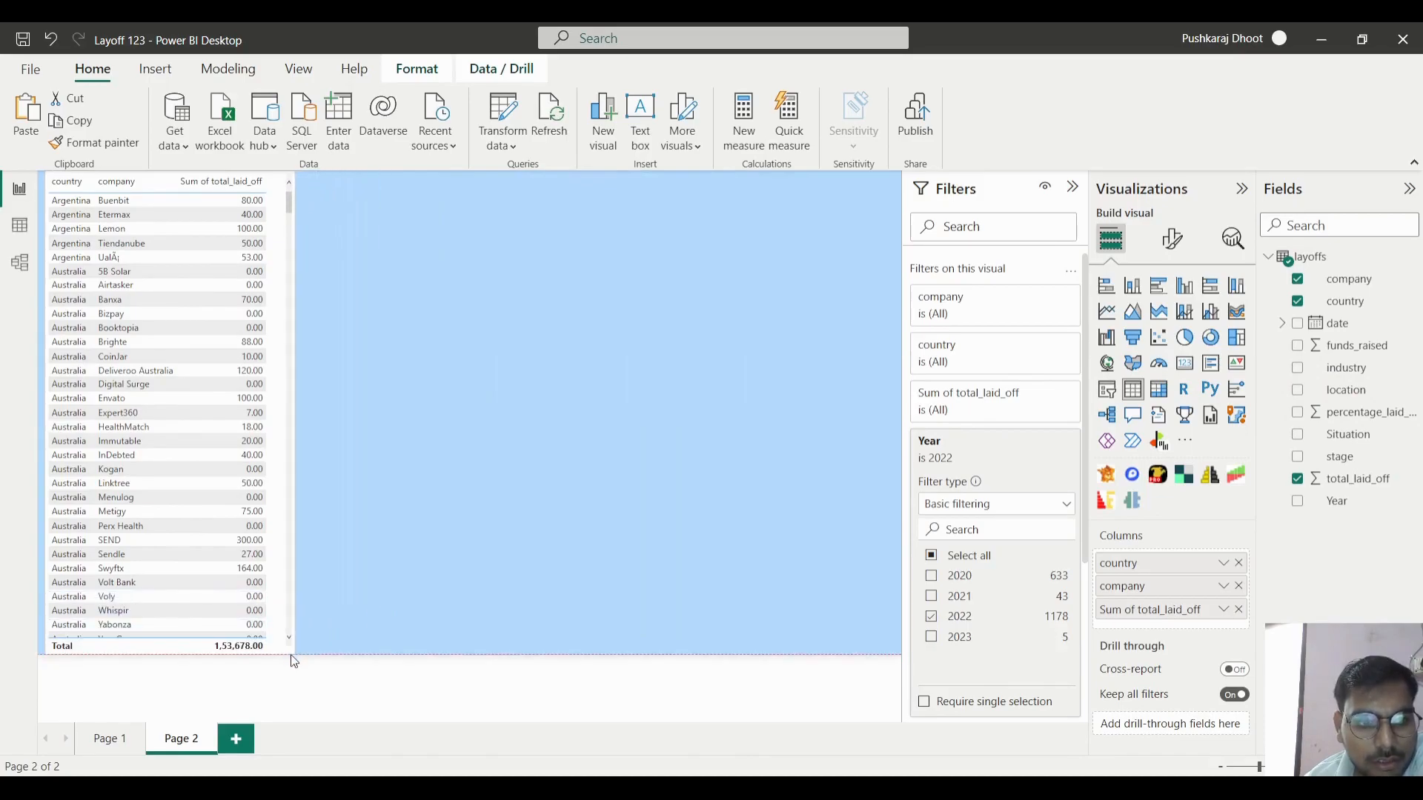
scroll(281, 501, "down", 5)
scroll(281, 501, "down", 10)
left_click(398, 489)
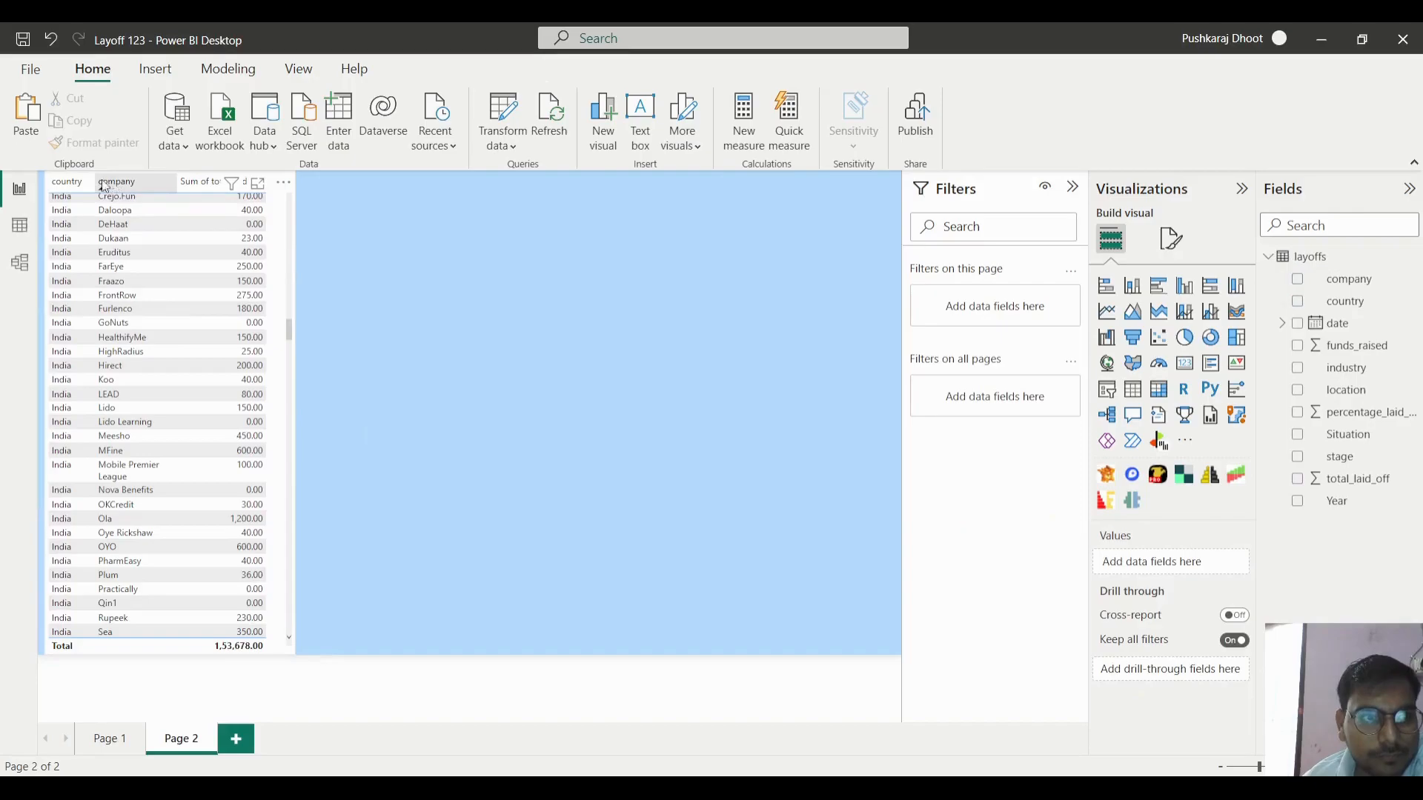
left_click(37, 181)
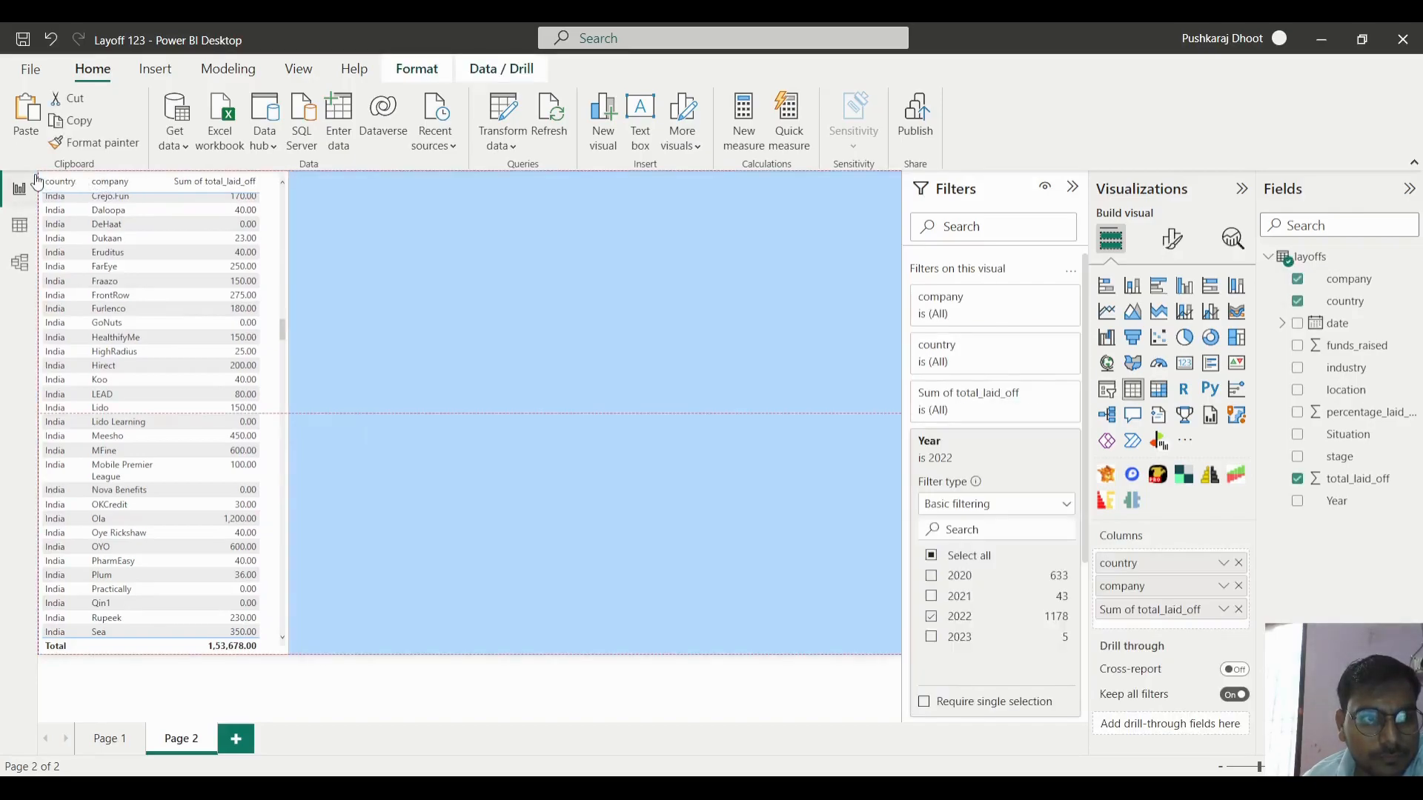
- Colour the table's horizontal gridlines black, and turn on vertical gridlines in black as well
left_click(1172, 238)
left_click(1118, 404)
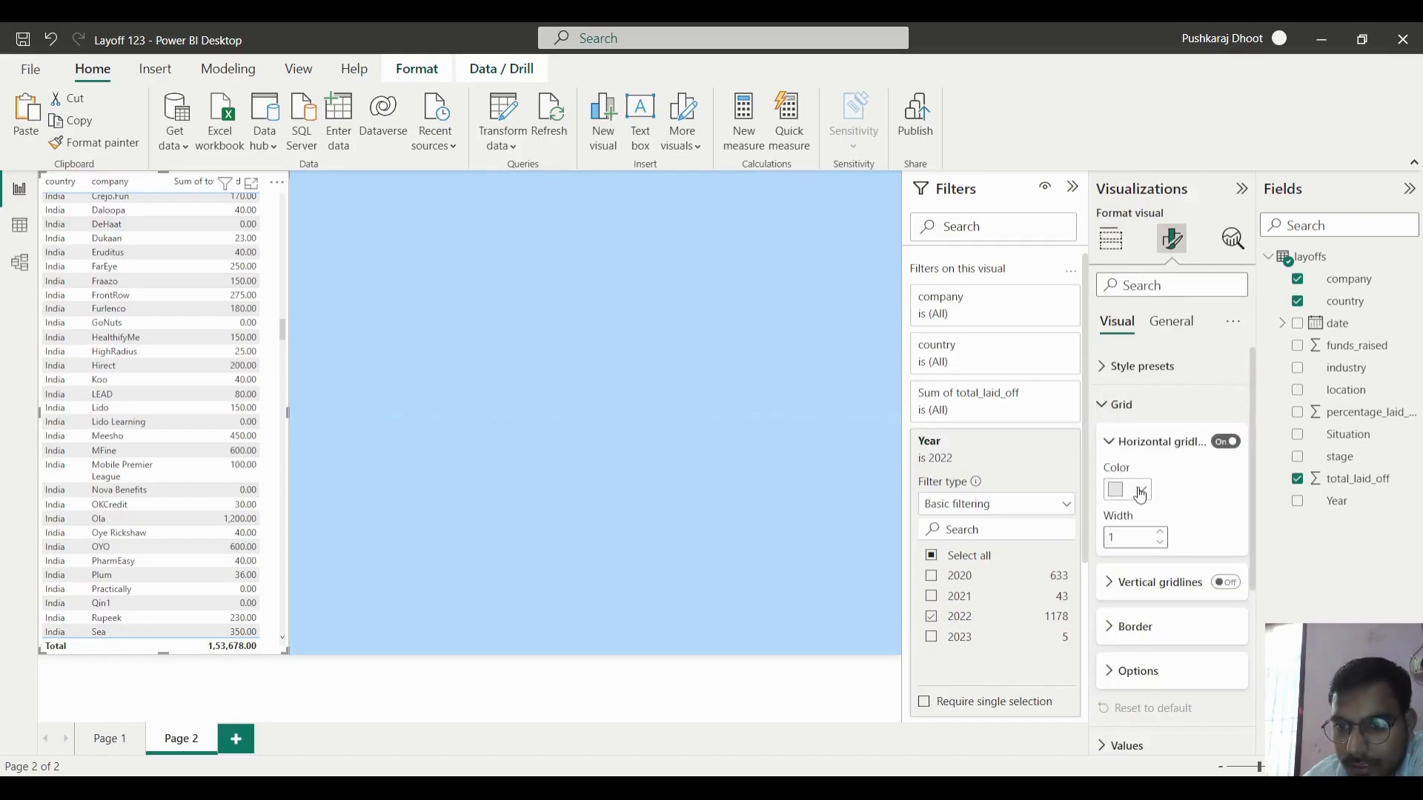
left_click(1140, 491)
left_click(1145, 417)
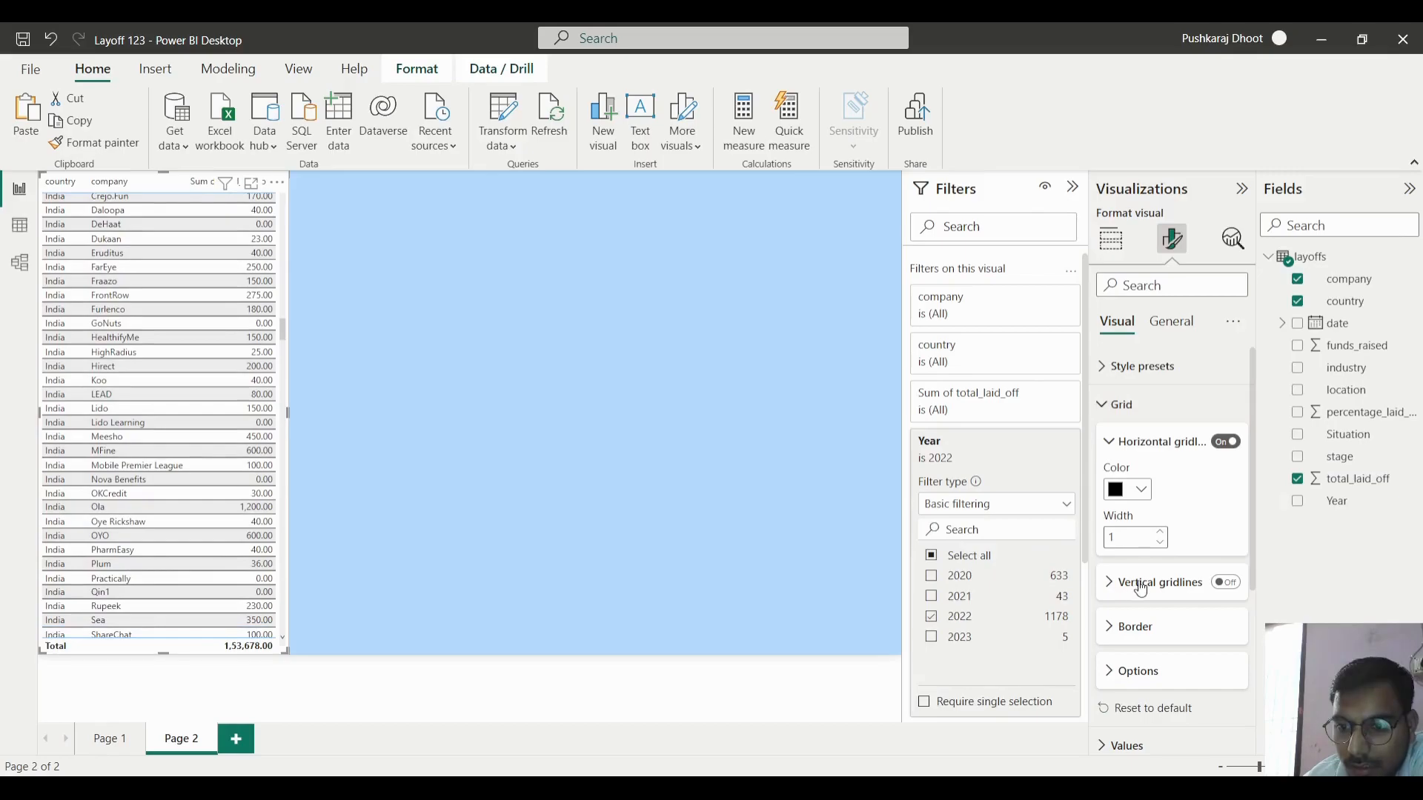
left_click(1221, 582)
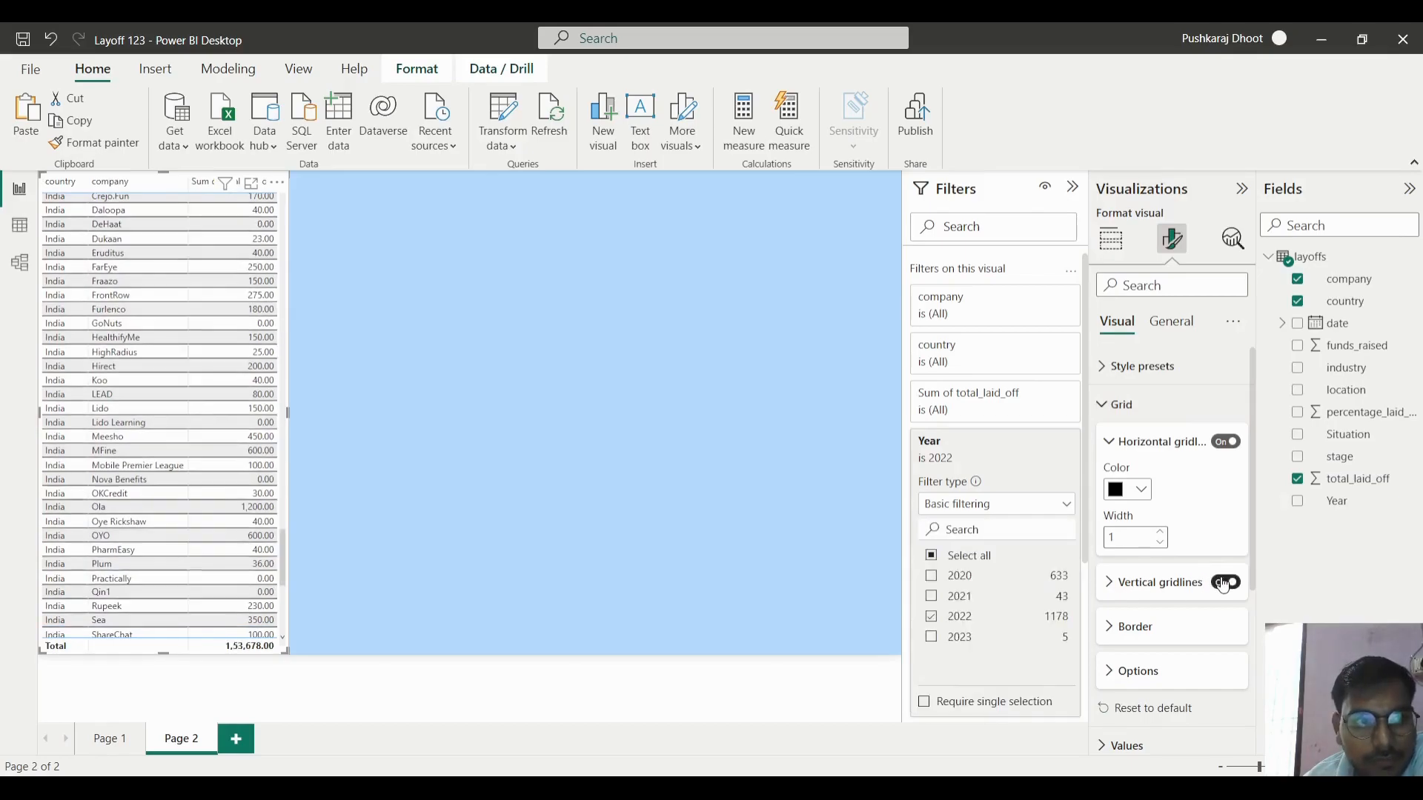
left_click(1141, 582)
left_click(1128, 630)
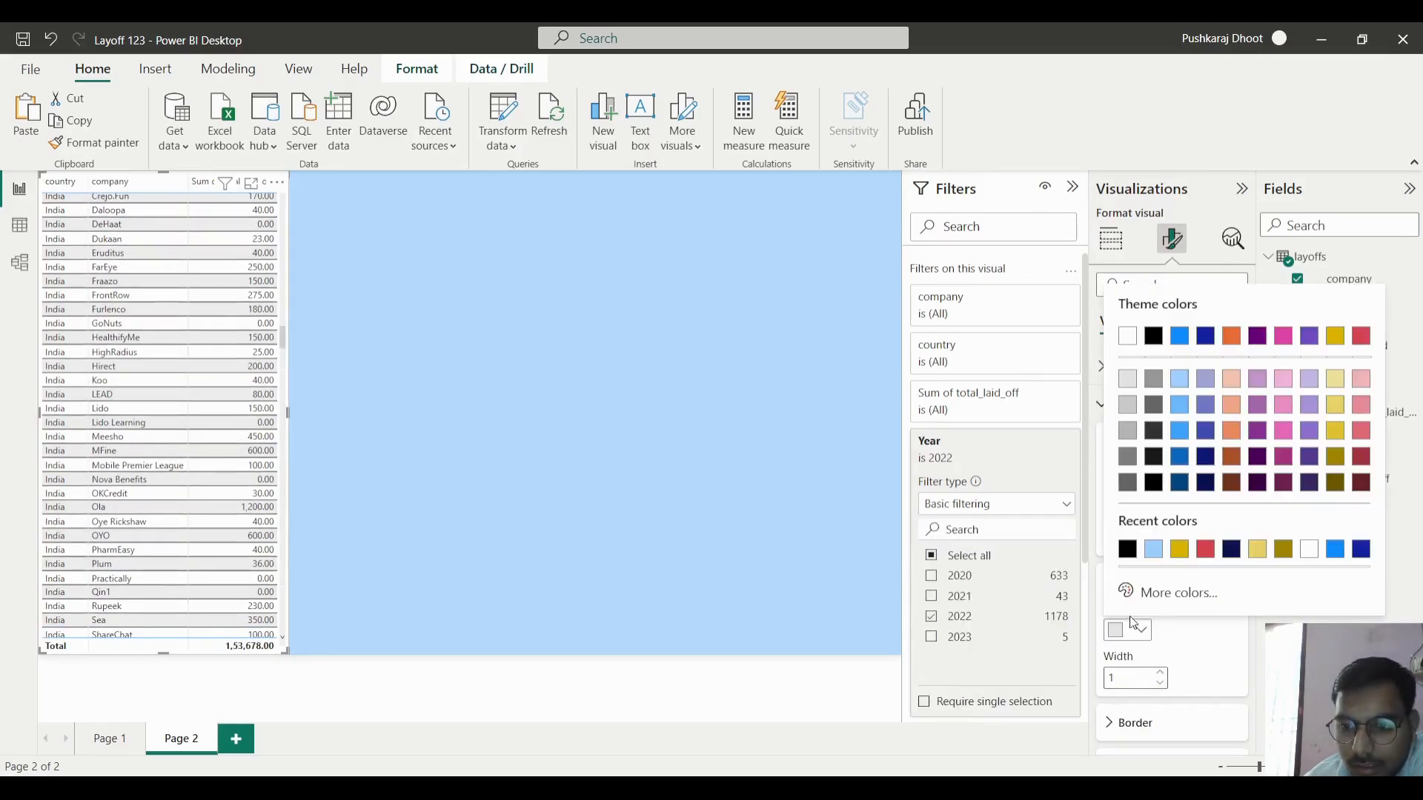
left_click(1127, 548)
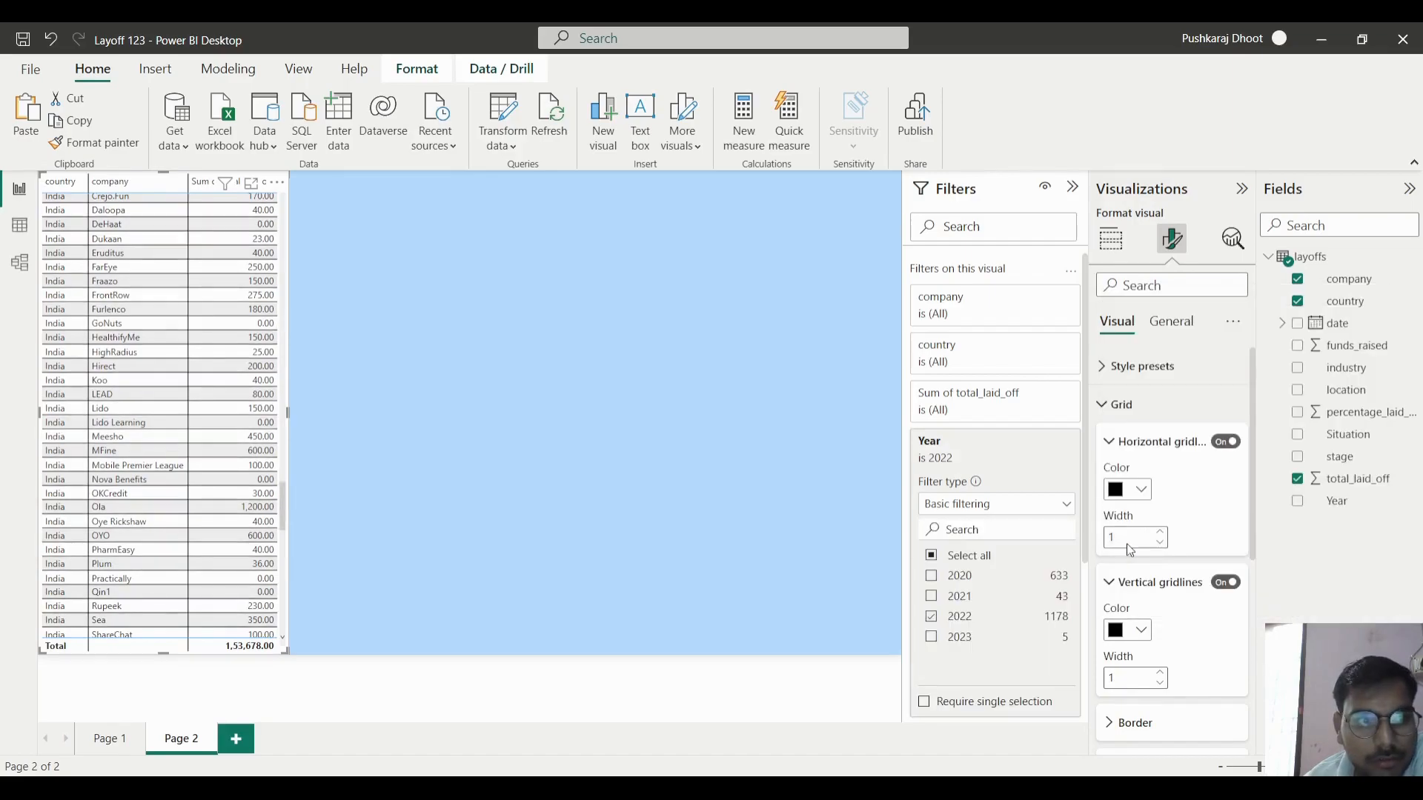
- Format the table's column headers as bold DIN text at size 11
scroll(1130, 645, "down", 5)
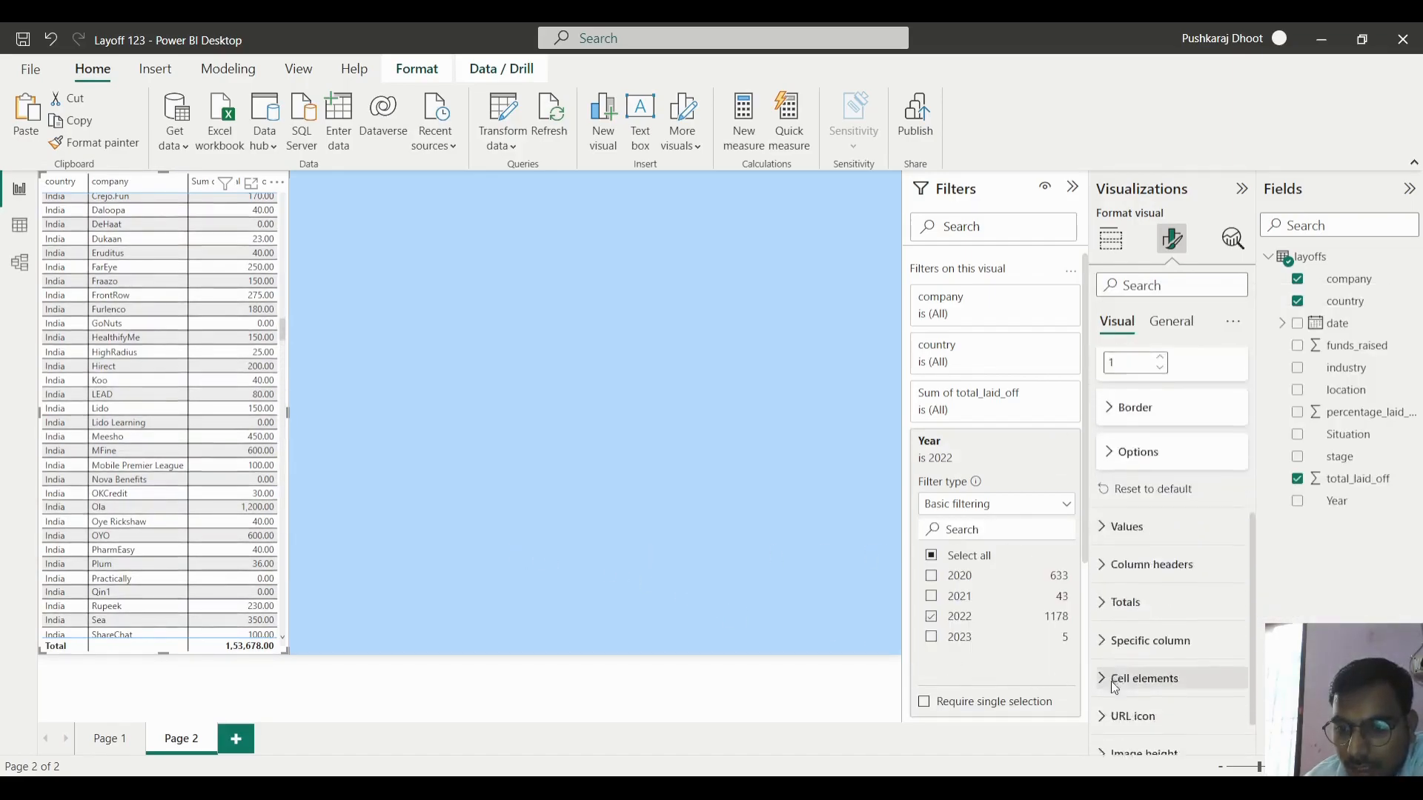
left_click(1120, 515)
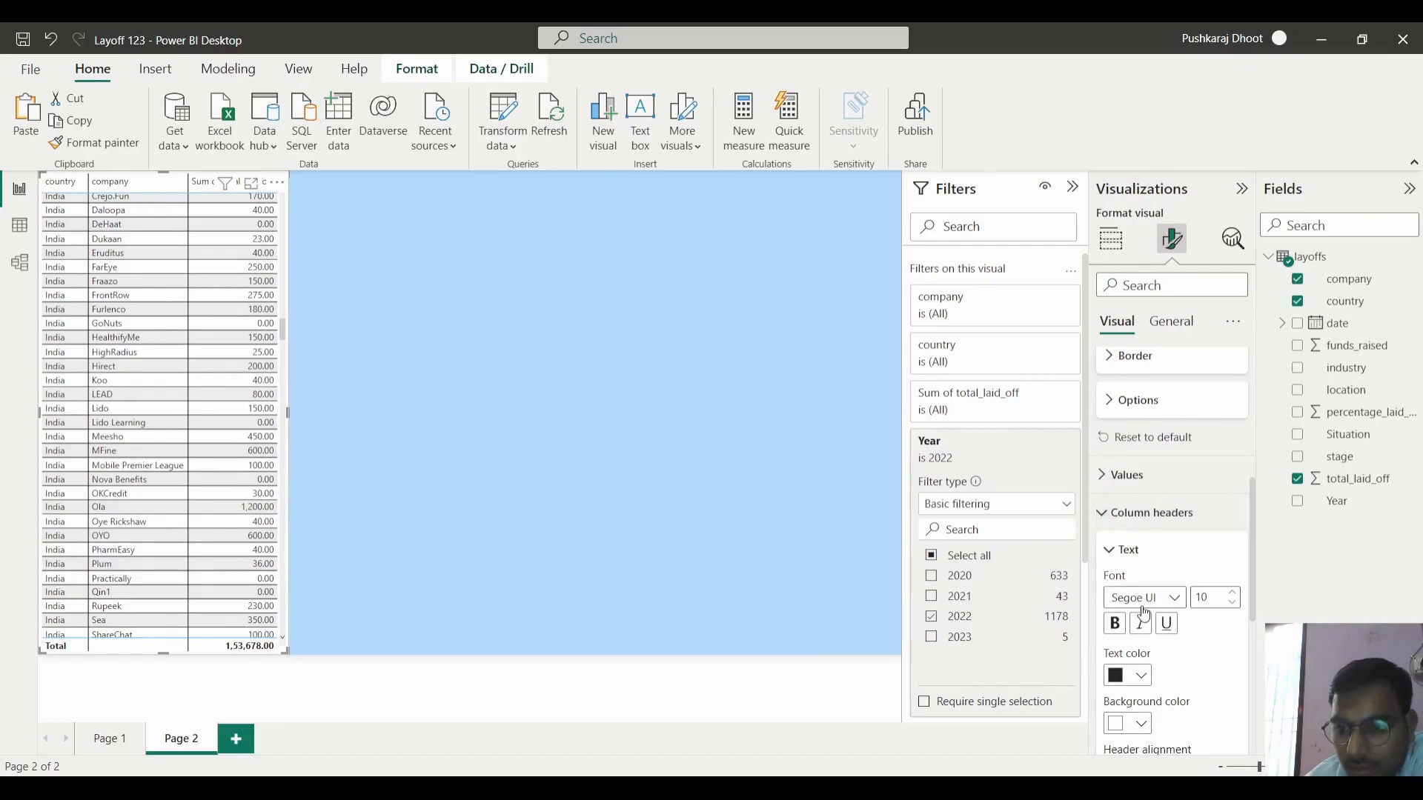
left_click(1115, 623)
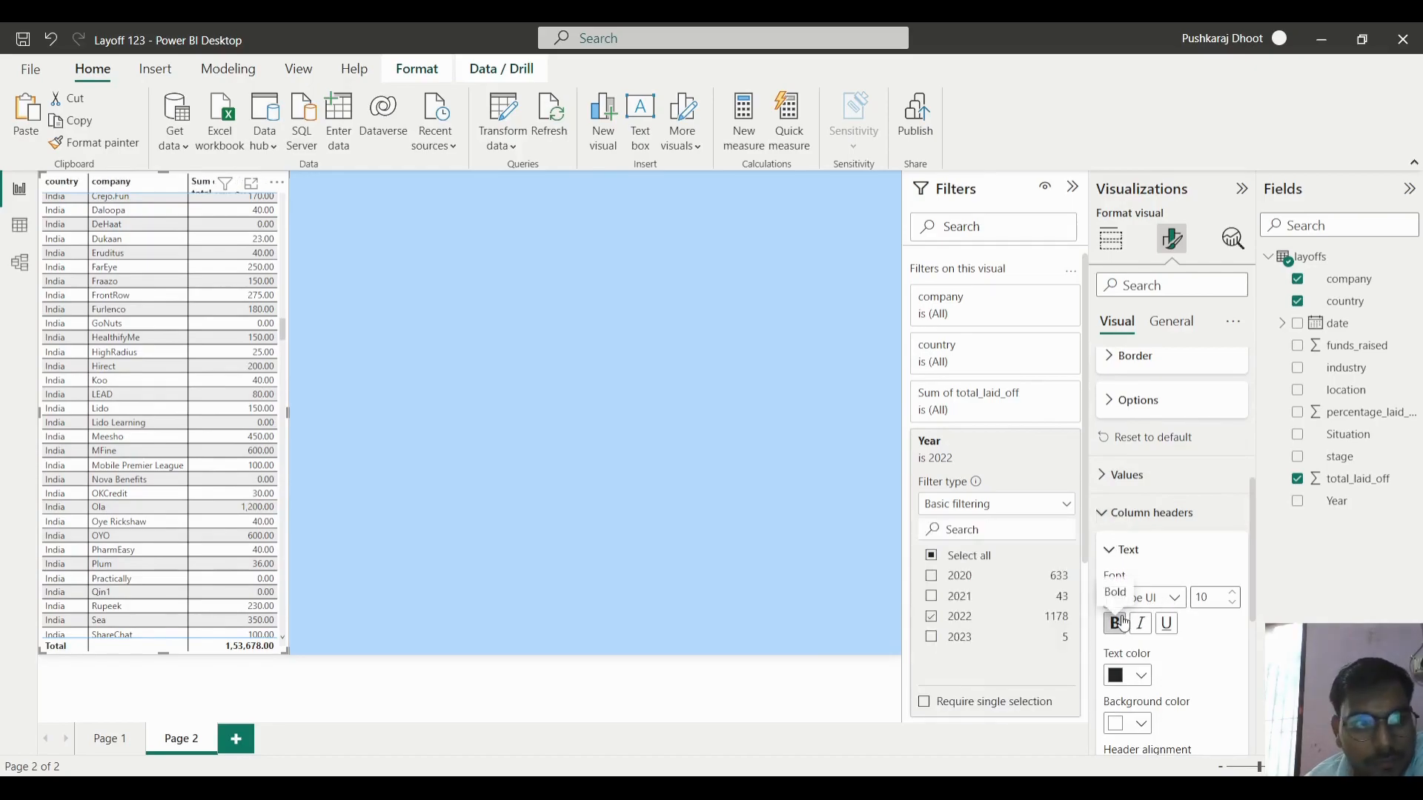
left_click(1170, 597)
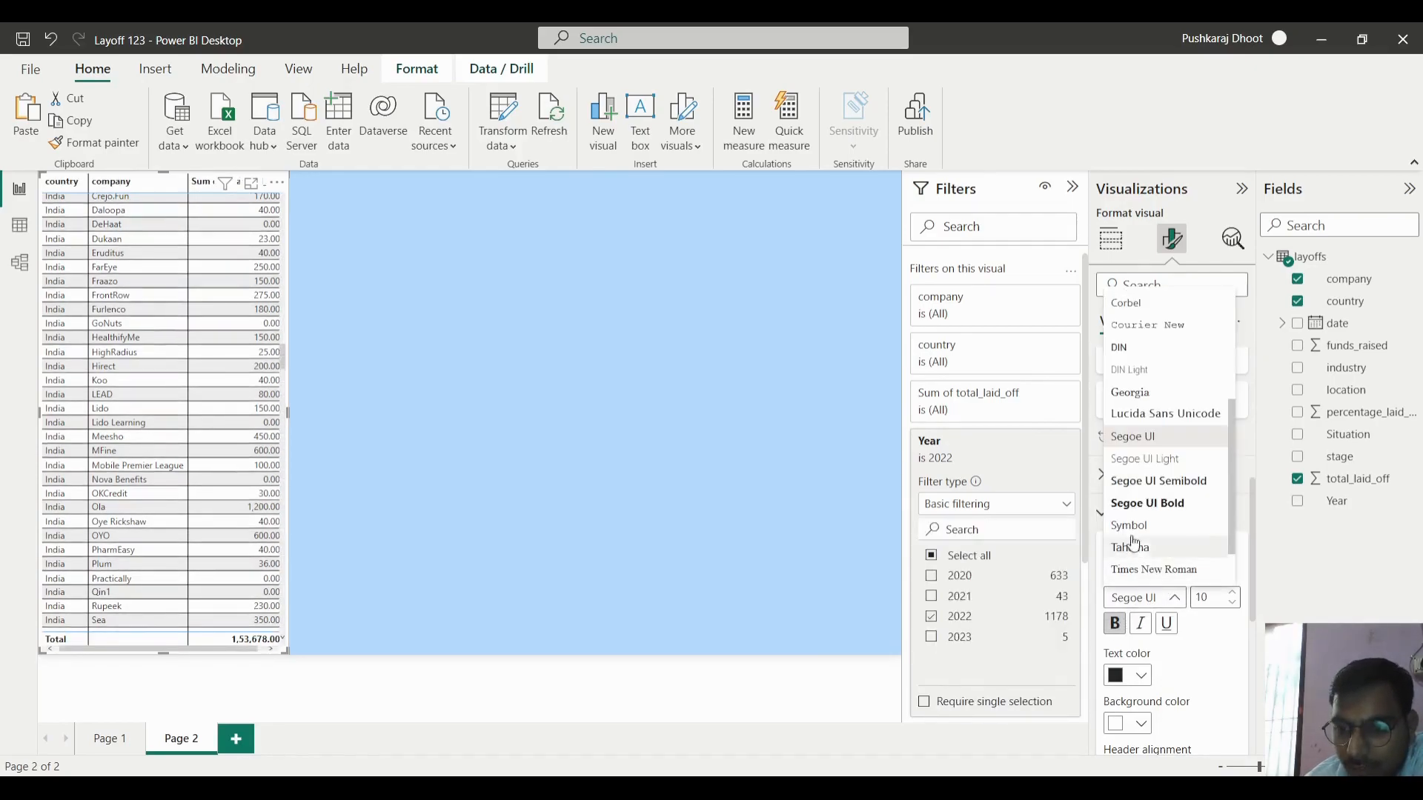
left_click(1127, 350)
left_click(1230, 594)
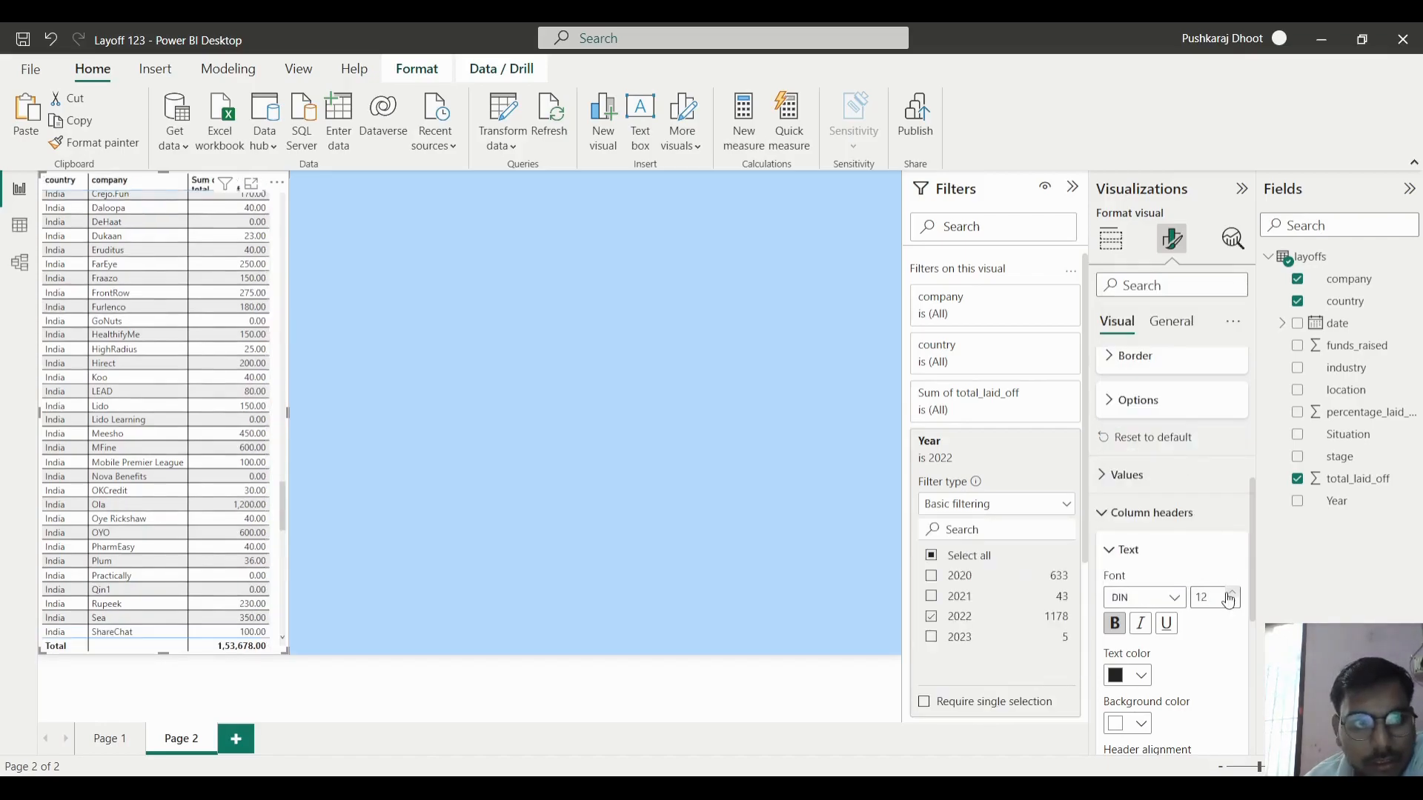
left_click(1230, 594)
left_click(1233, 601)
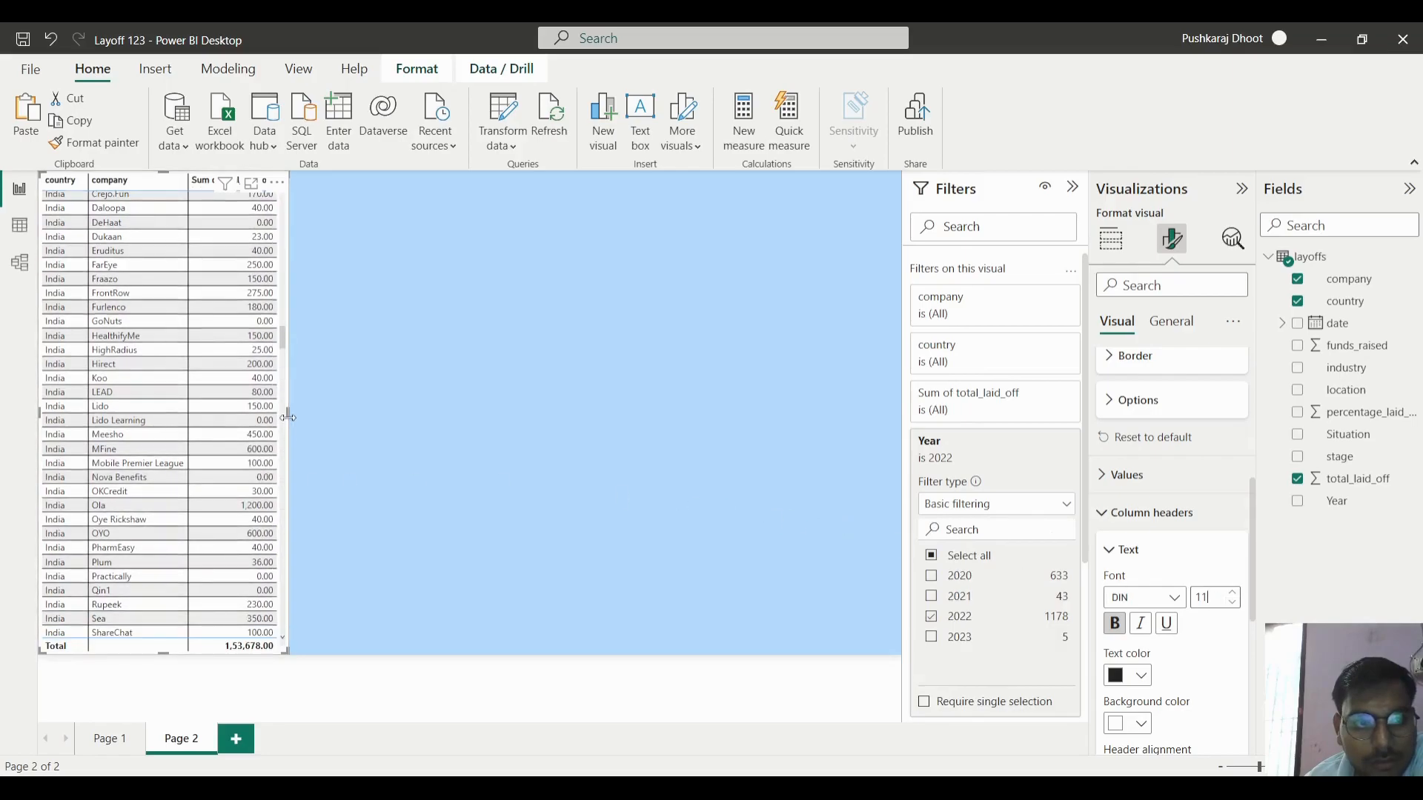
- Widen the table slightly to fit the last column's header, and sort the rows by company in ascending order
mouse_move(287, 420)
left_mouse_down()
mouse_move(304, 420)
mouse_move(291, 420)
left_mouse_up()
left_click(417, 418)
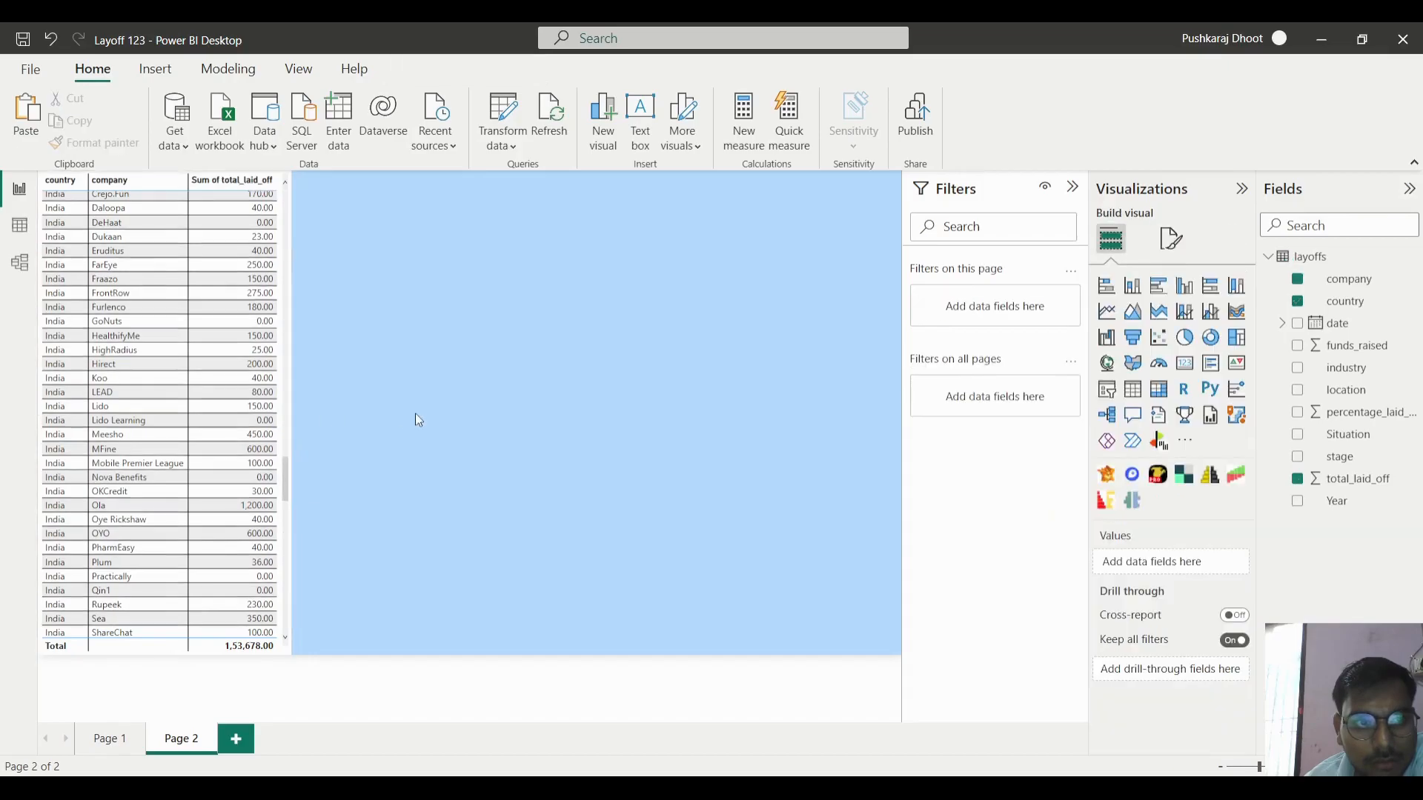
left_click(184, 188)
left_click(184, 183)
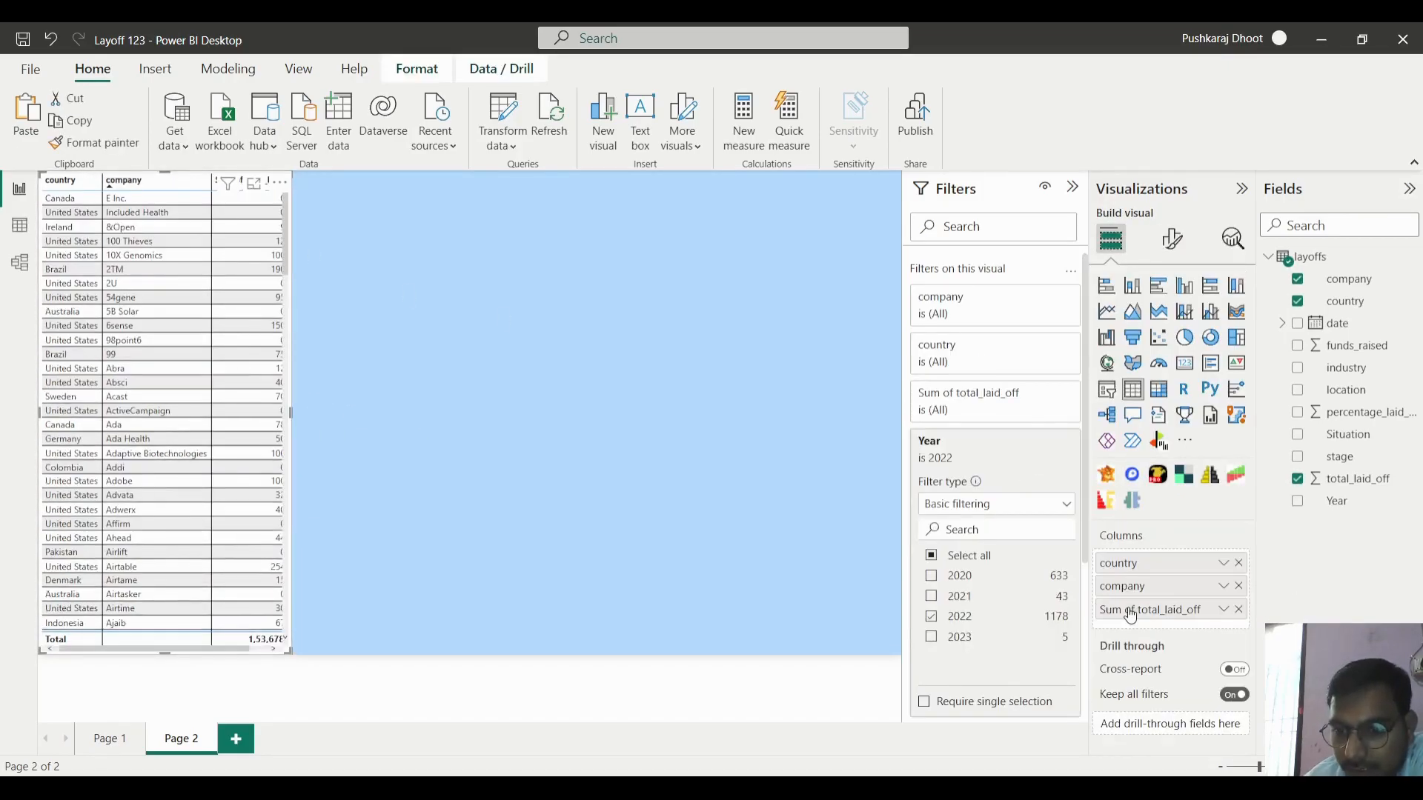
- Try to rename the table's Sum of total_laid_off column as "Total layoff"
double_click(1131, 616)
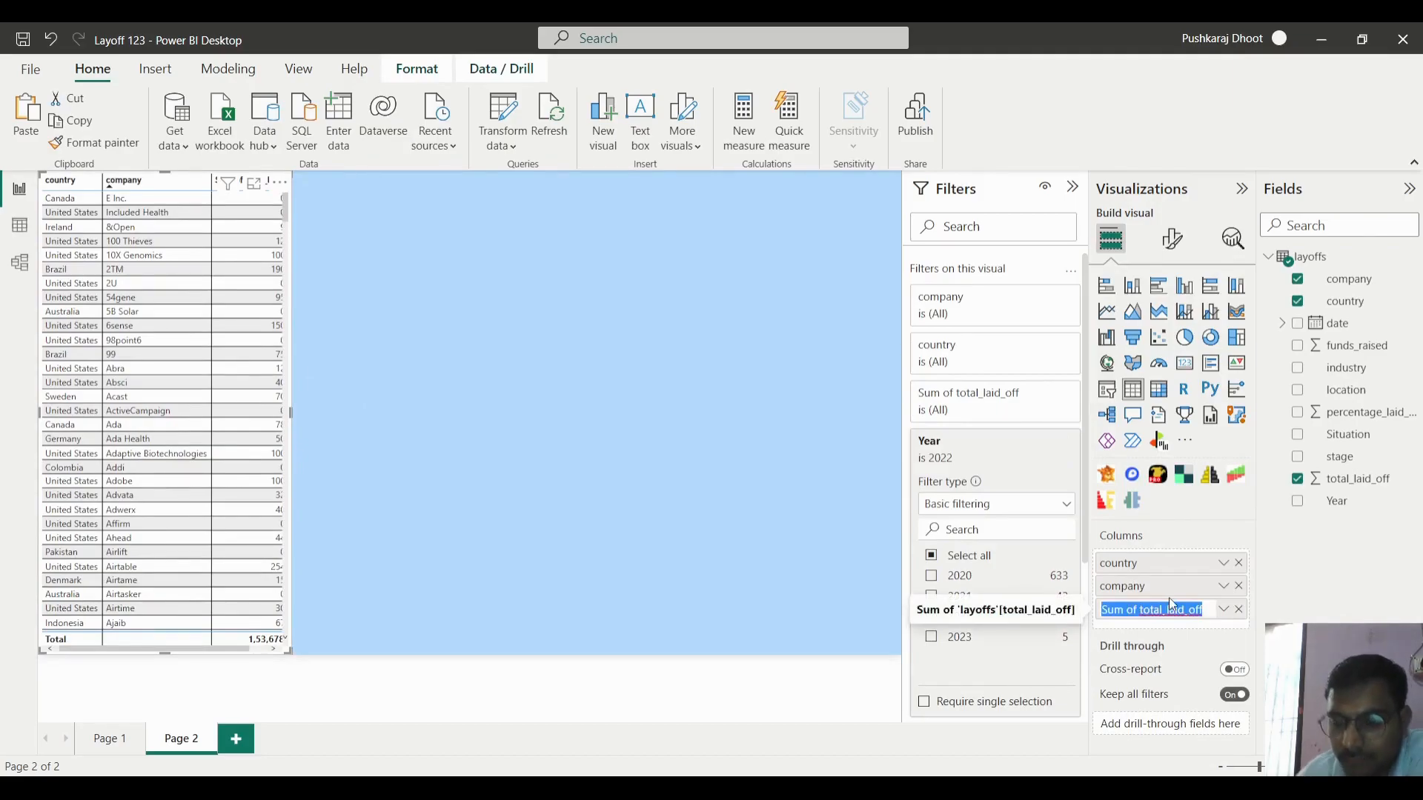
key("BackSpace")
type("Ti")
type("otal la")
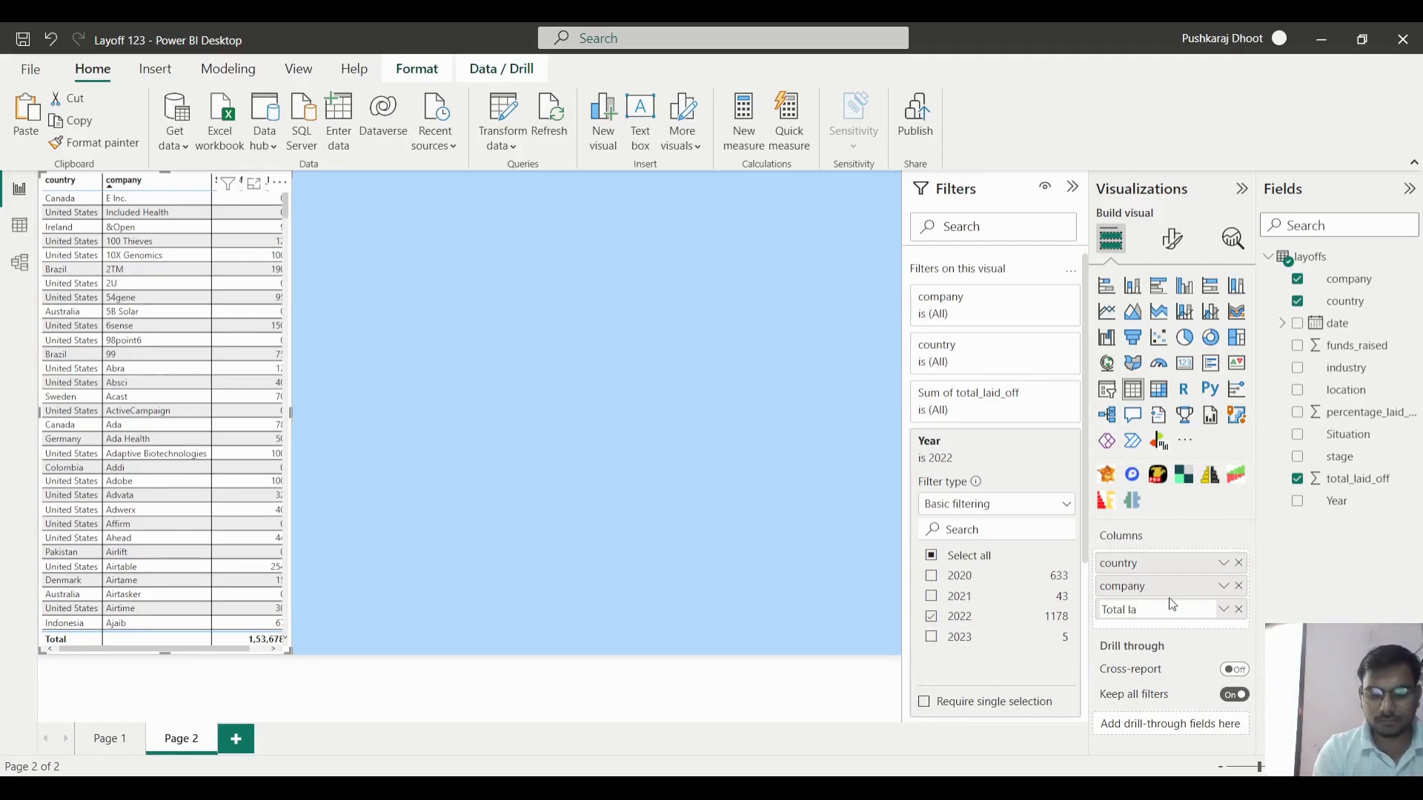
type("yoff")
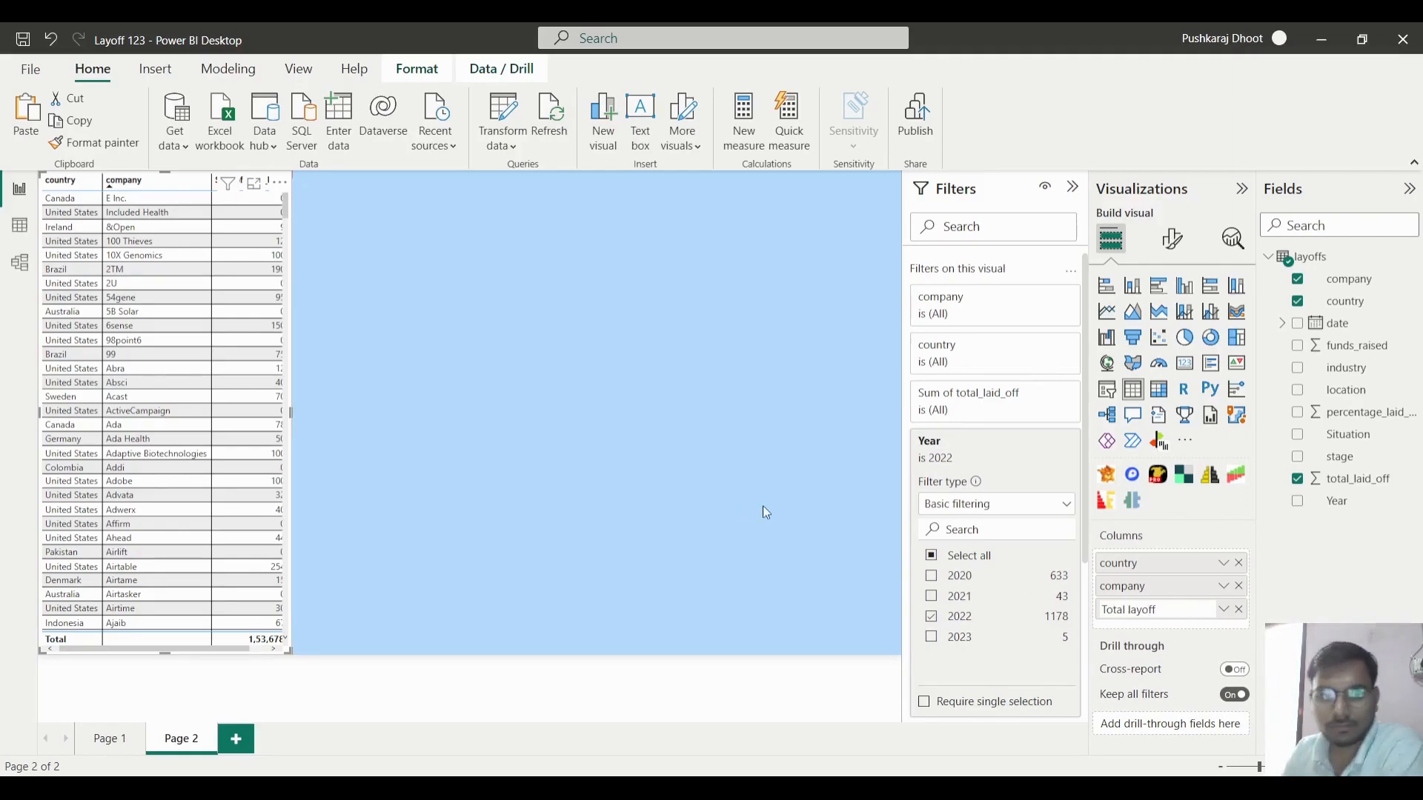
left_click(774, 507)
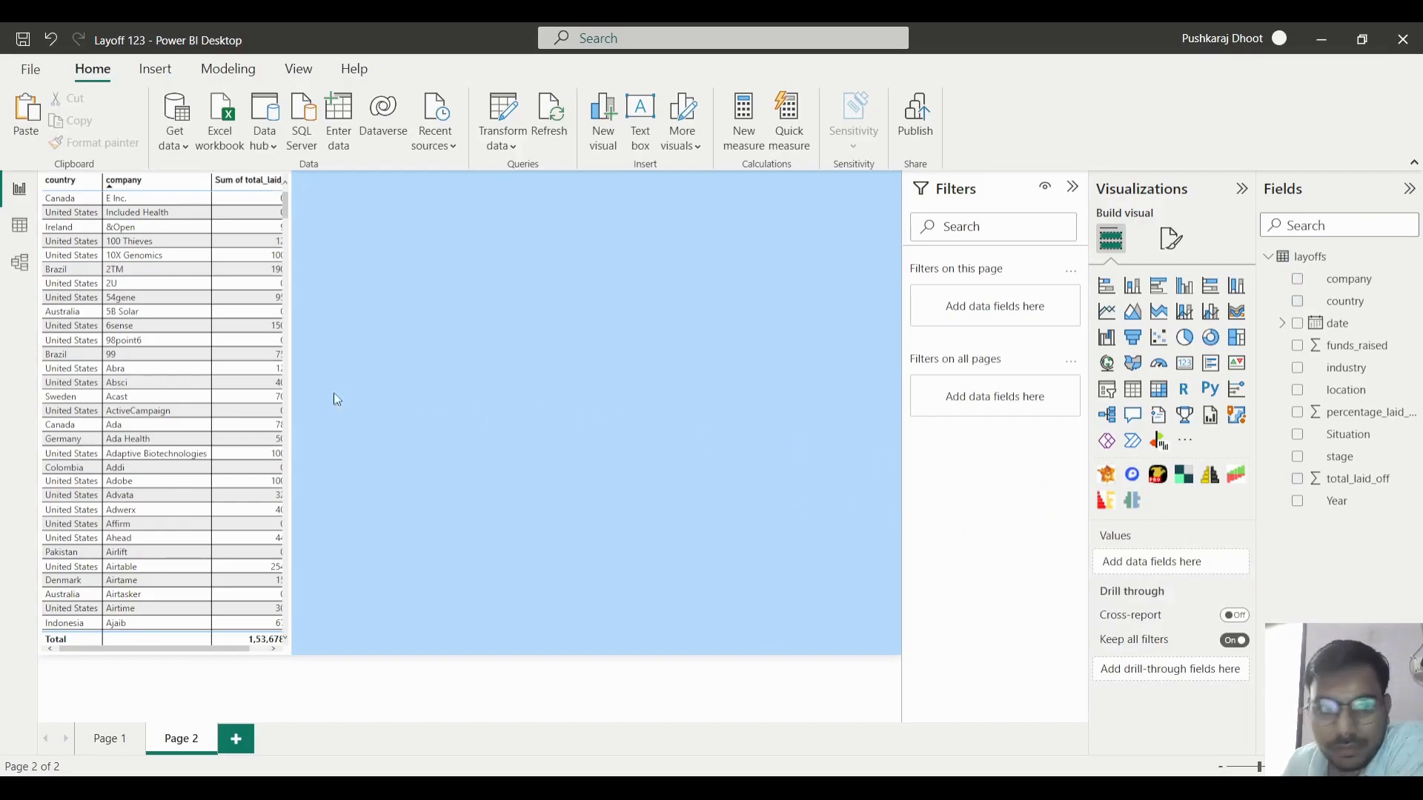
left_click(274, 382)
left_click(330, 397)
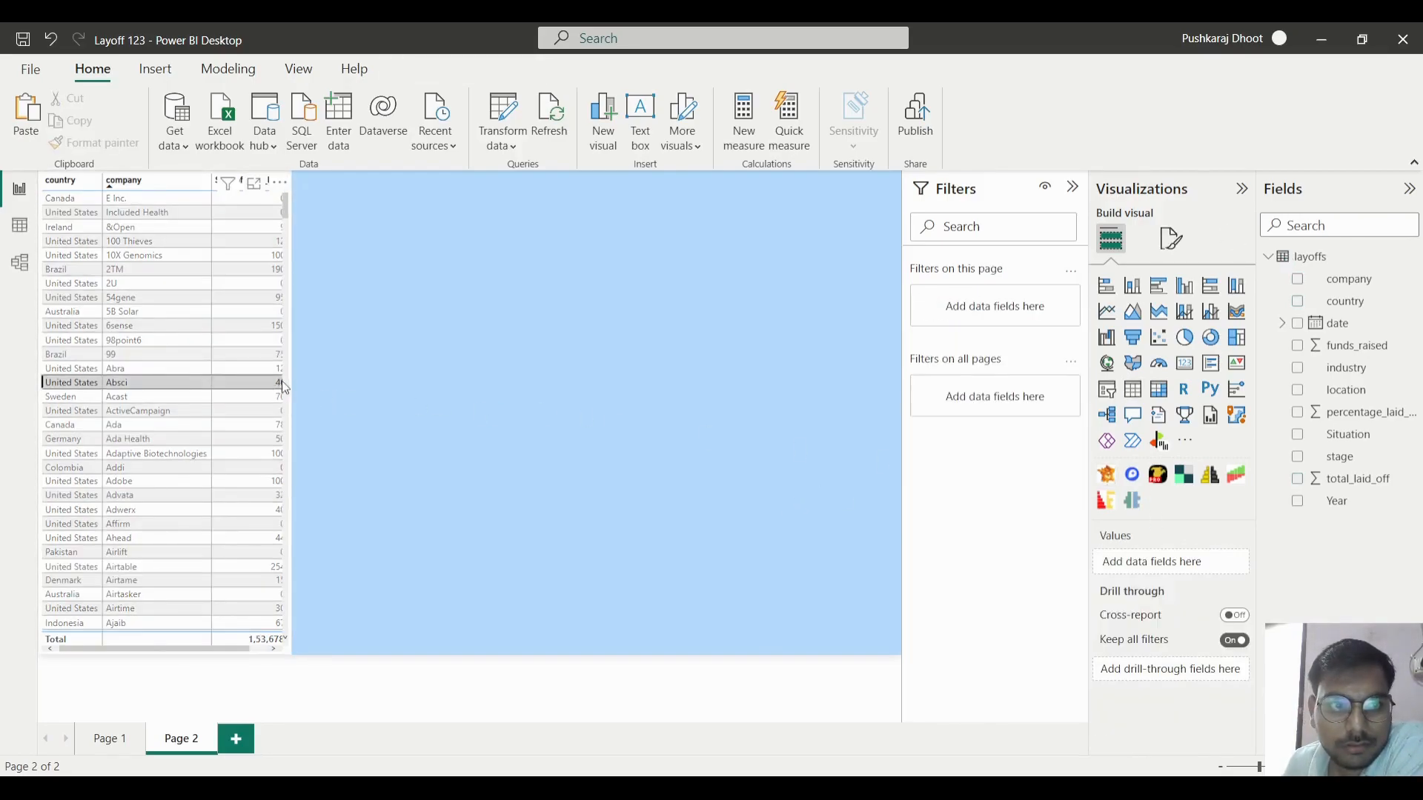
- Rename the table's Sum of total_laid_off column as "Total Layoff"
left_click(279, 385)
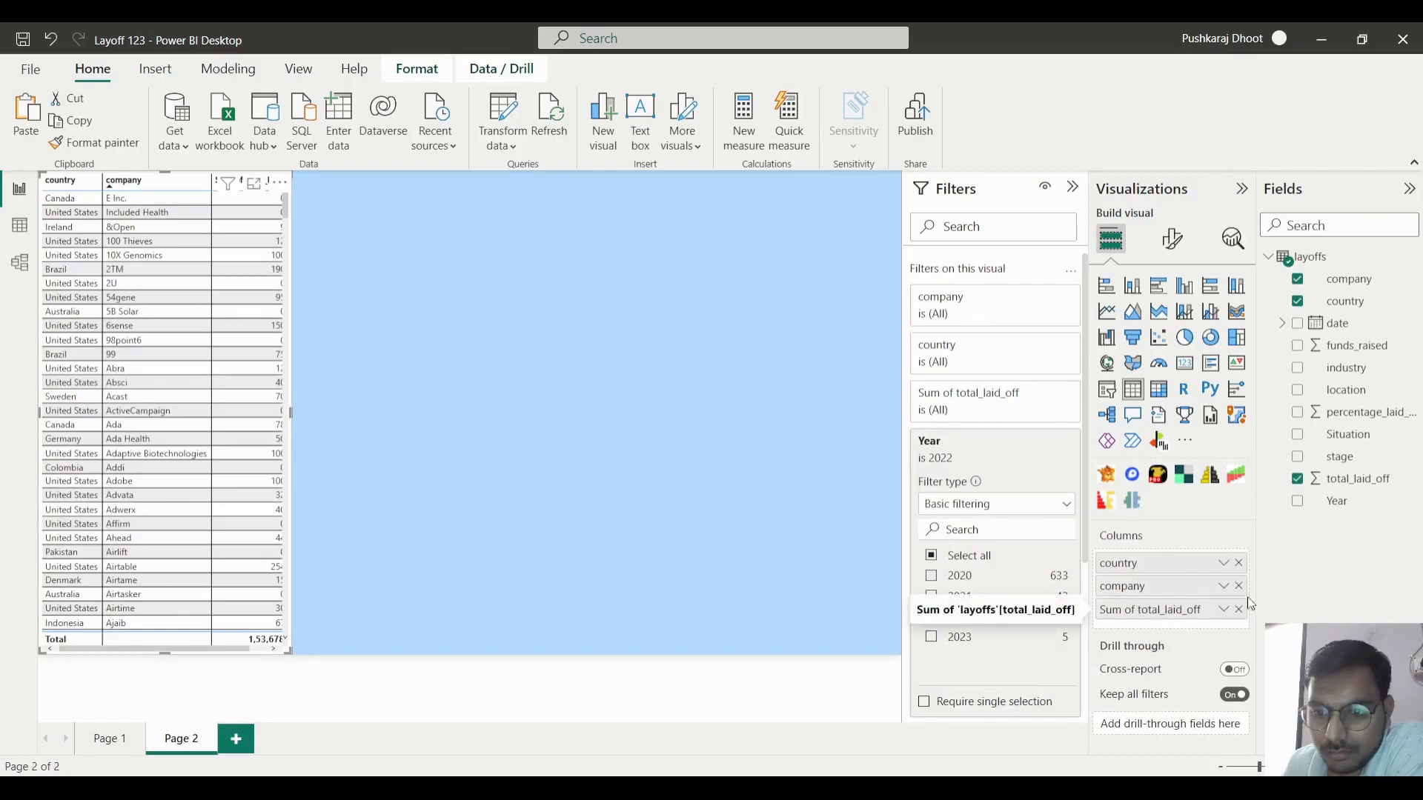
double_click(1182, 608)
key("BackSpace")
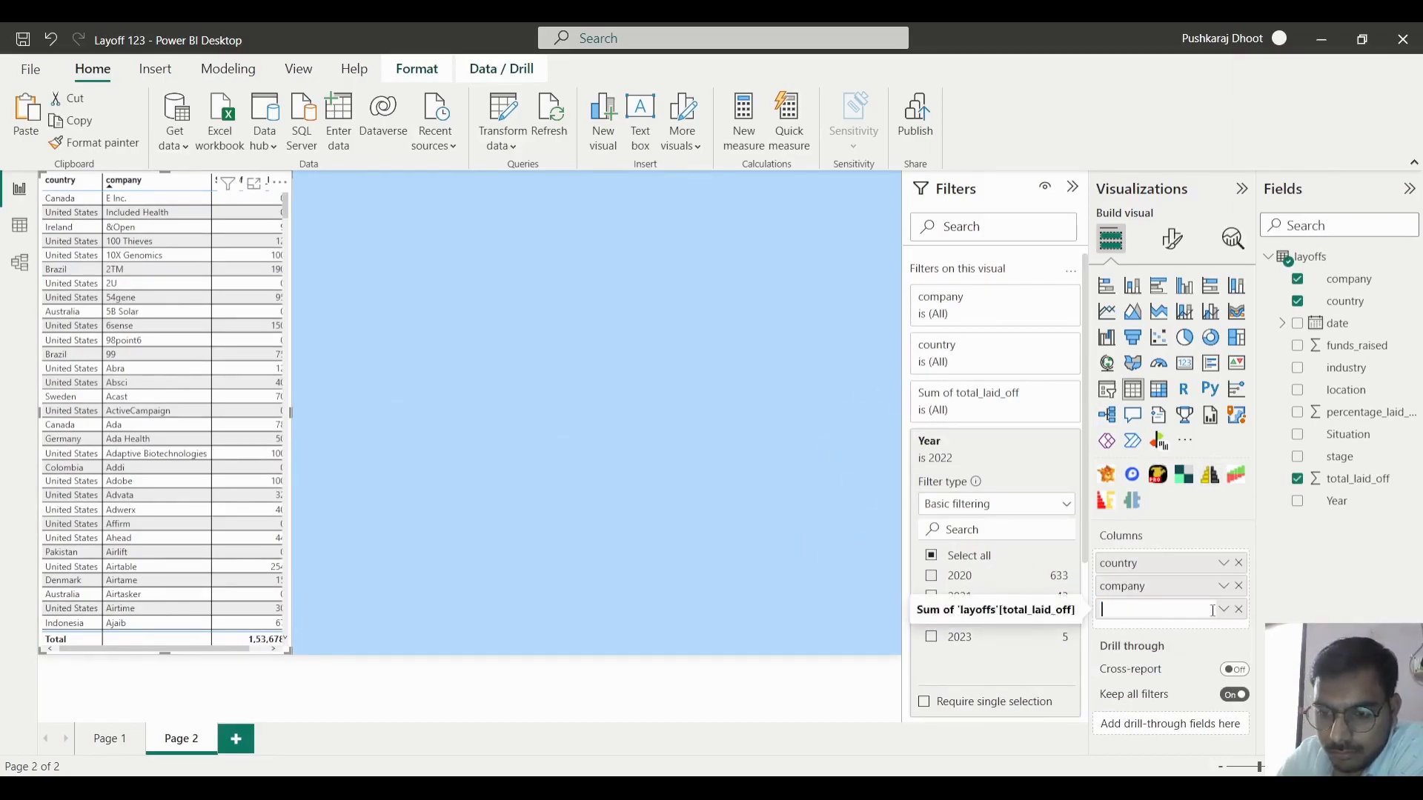
type("Total")
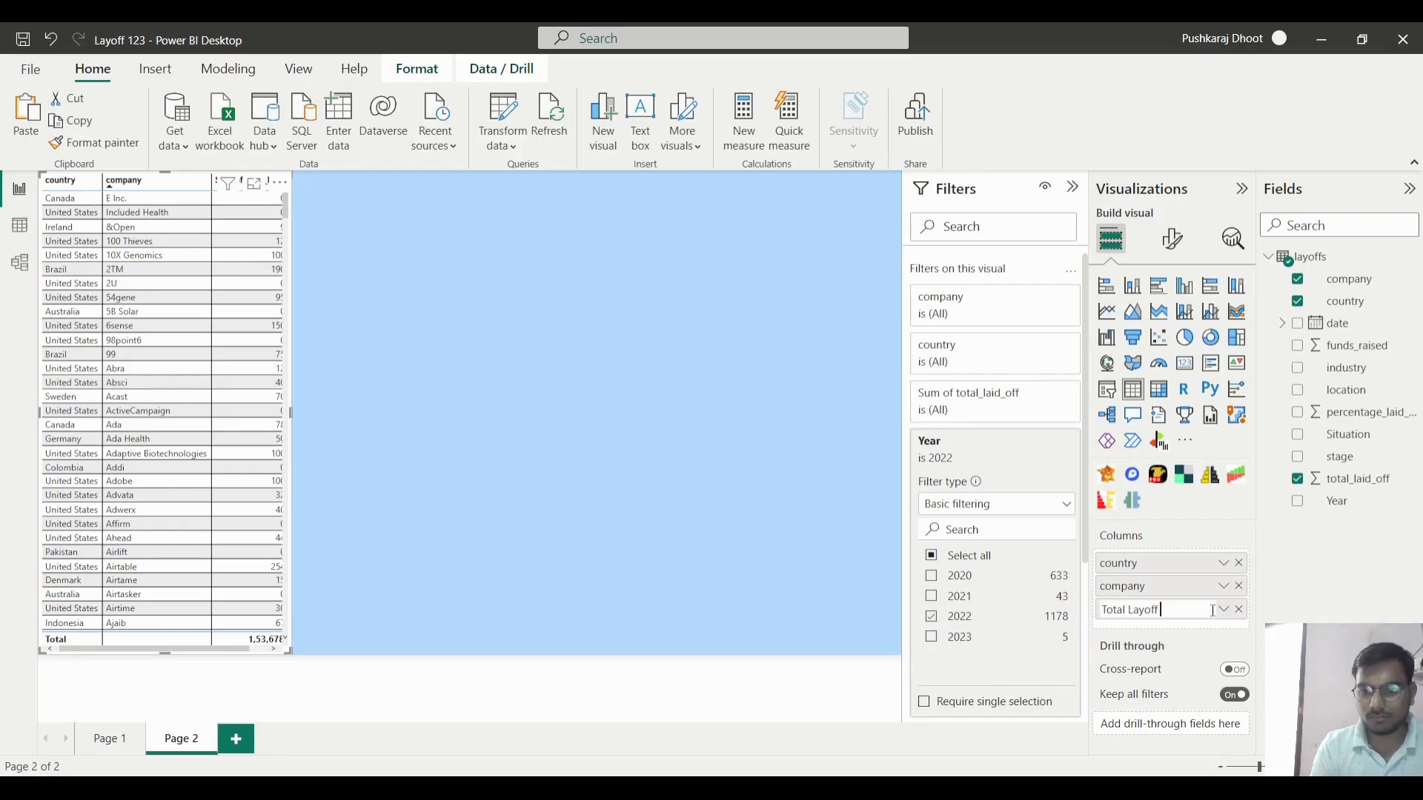
type(" Layoff")
key("Return")
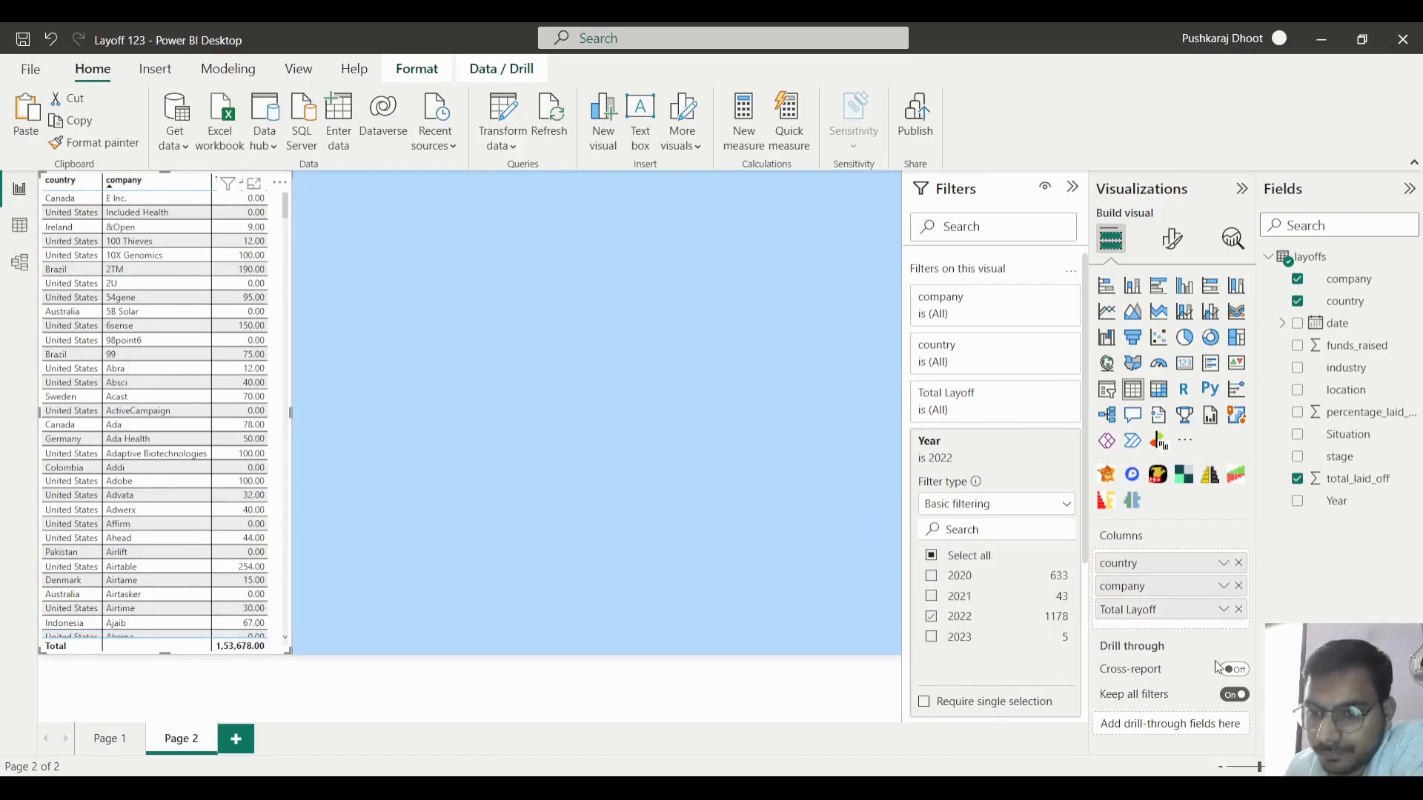
- Set the column headers' text colour to the darkest navy blue shade and narrow the table to fit its columns
scroll(291, 540, "down", 10)
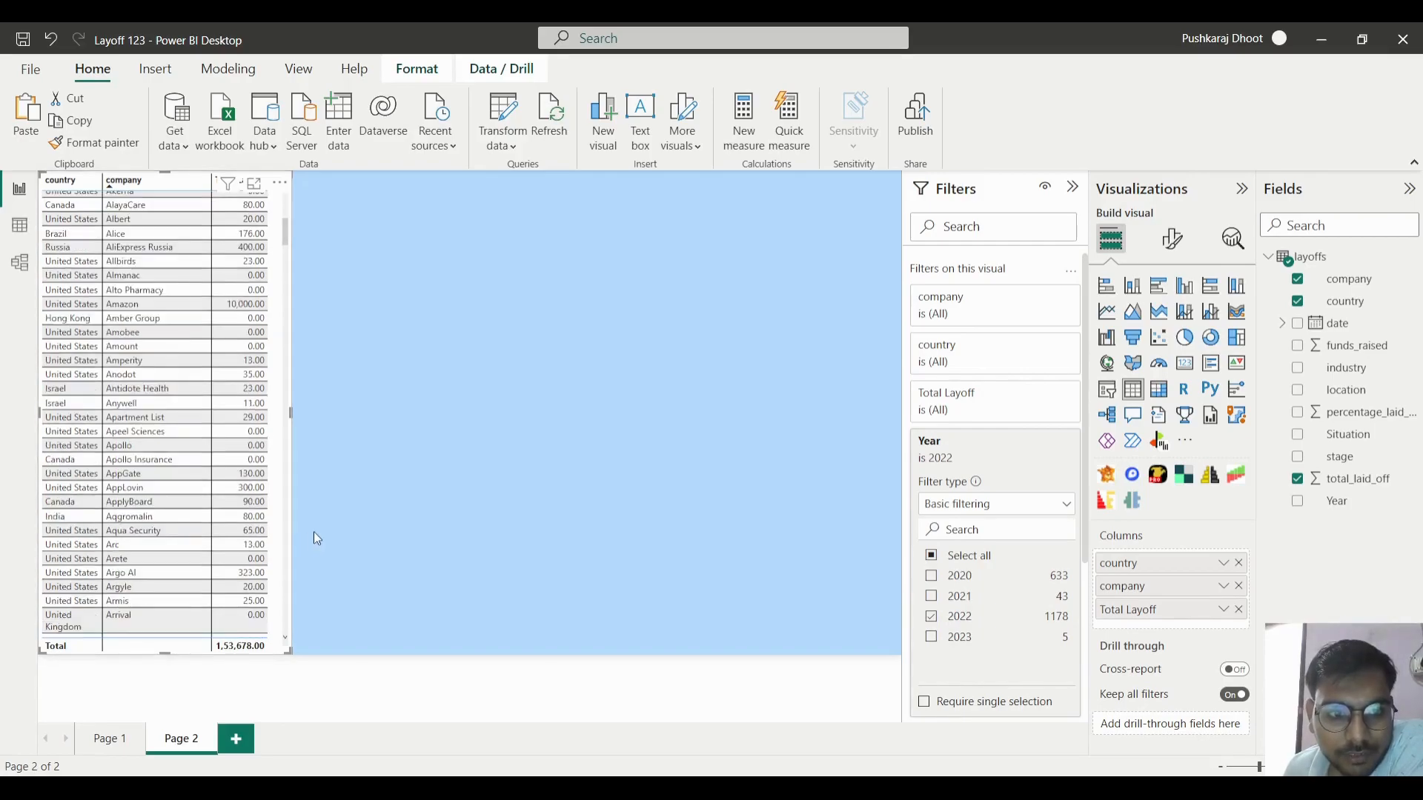
left_click(1171, 239)
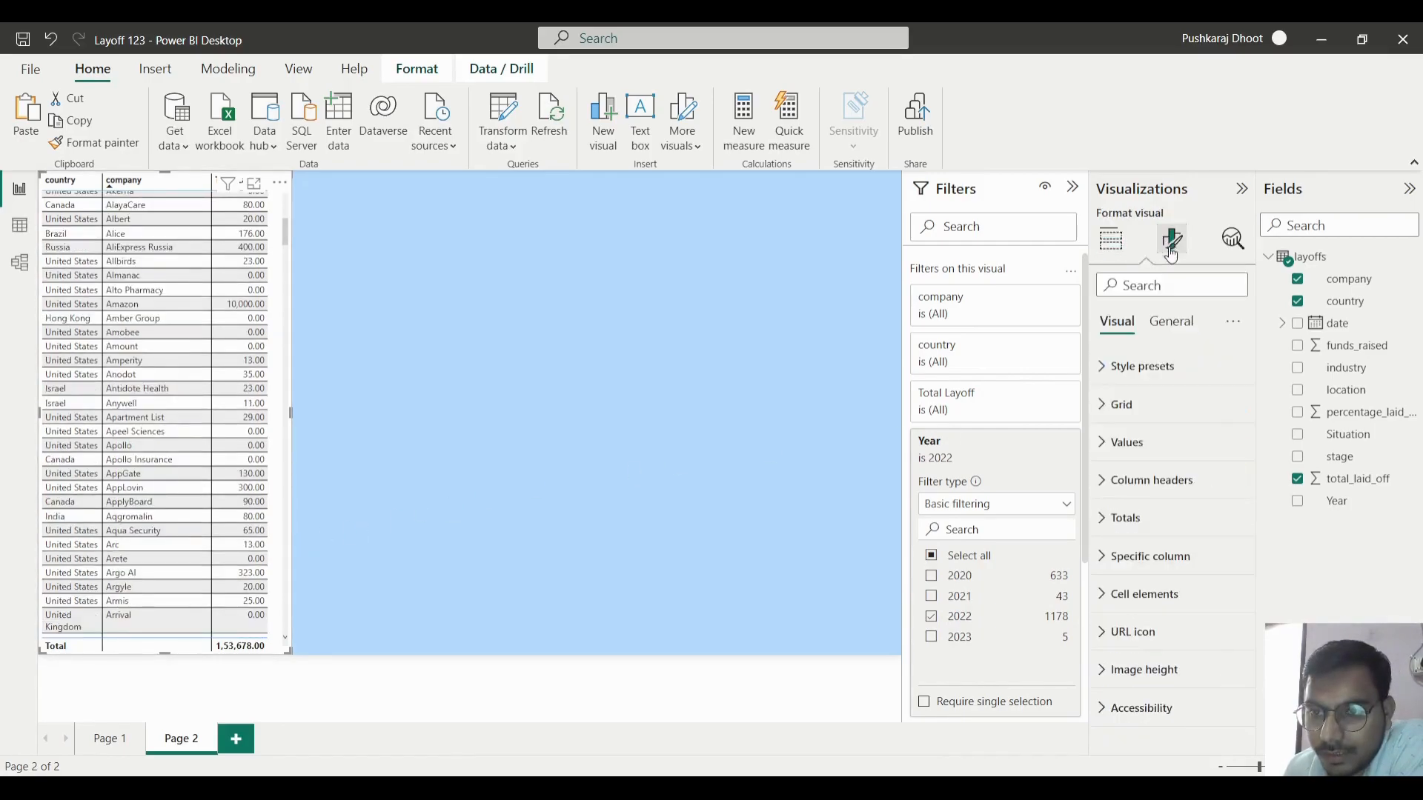
left_click(1149, 557)
left_click(1145, 557)
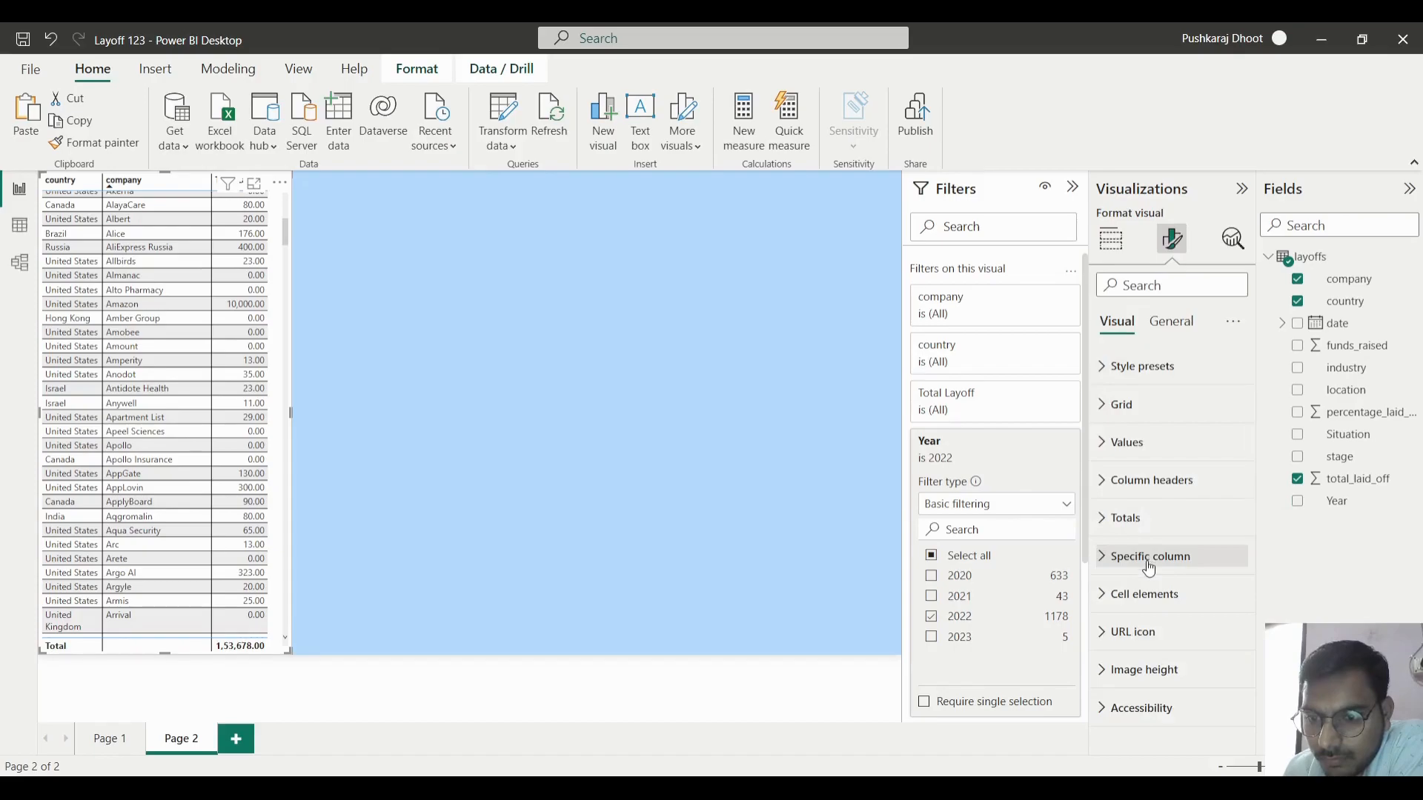
left_click(1137, 602)
left_click(1133, 599)
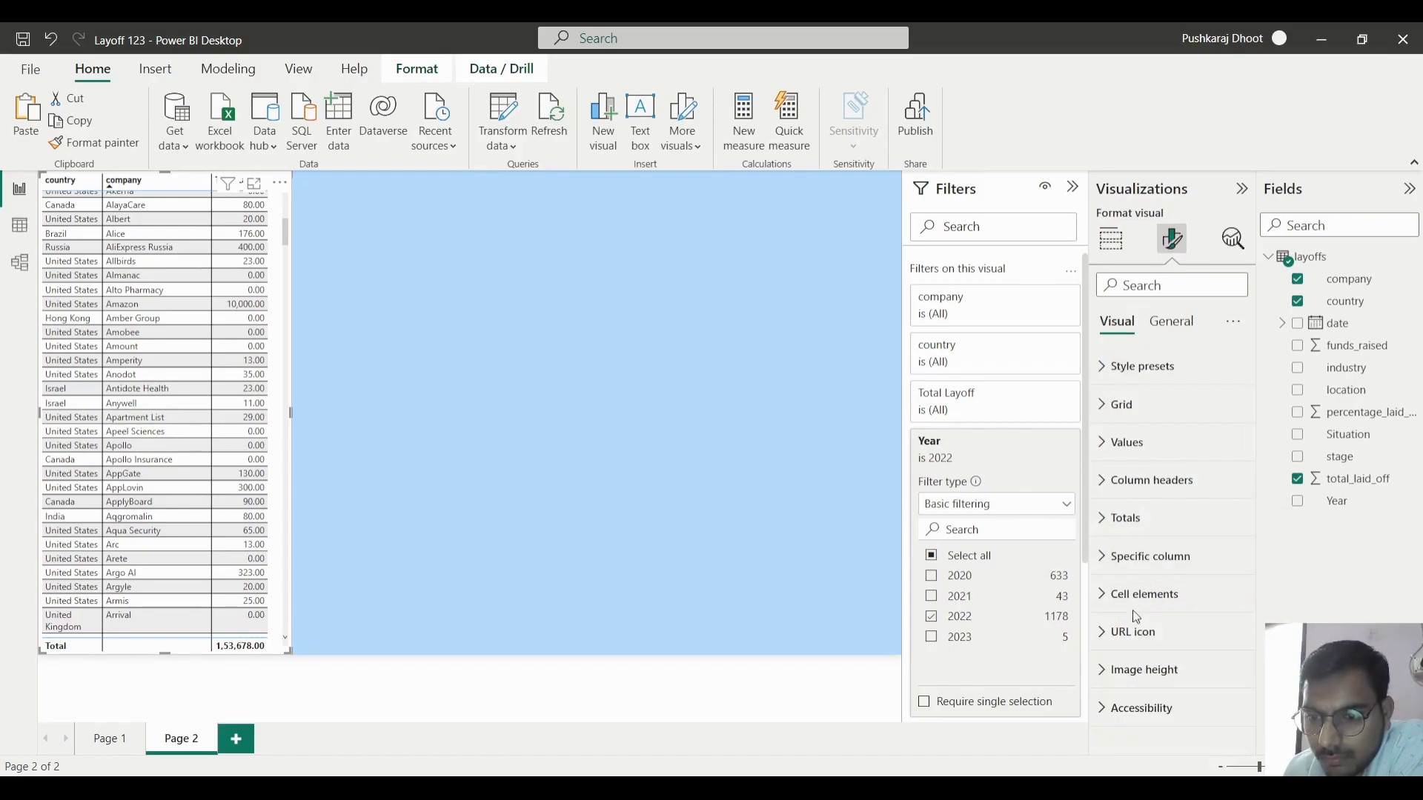
left_click(1141, 489)
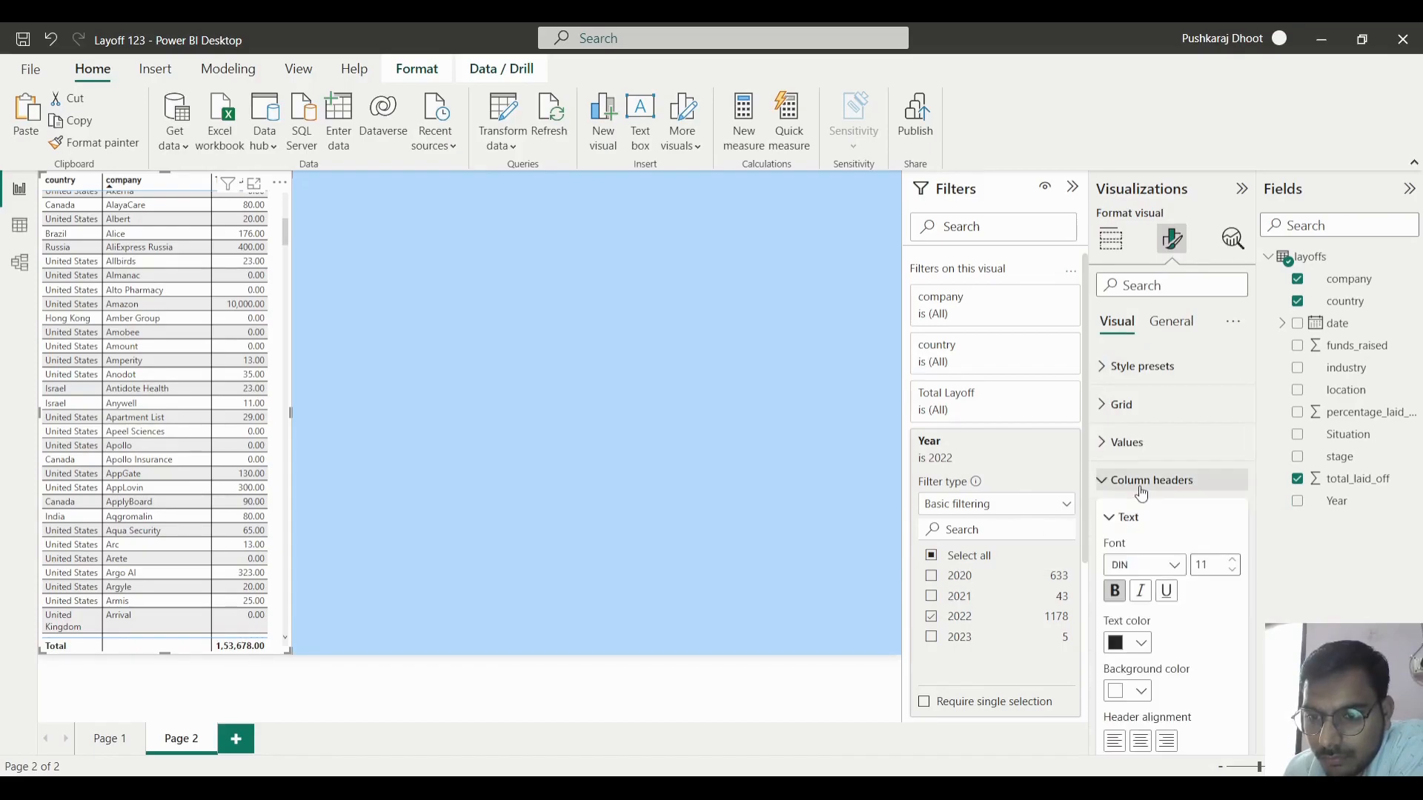
left_click(1141, 642)
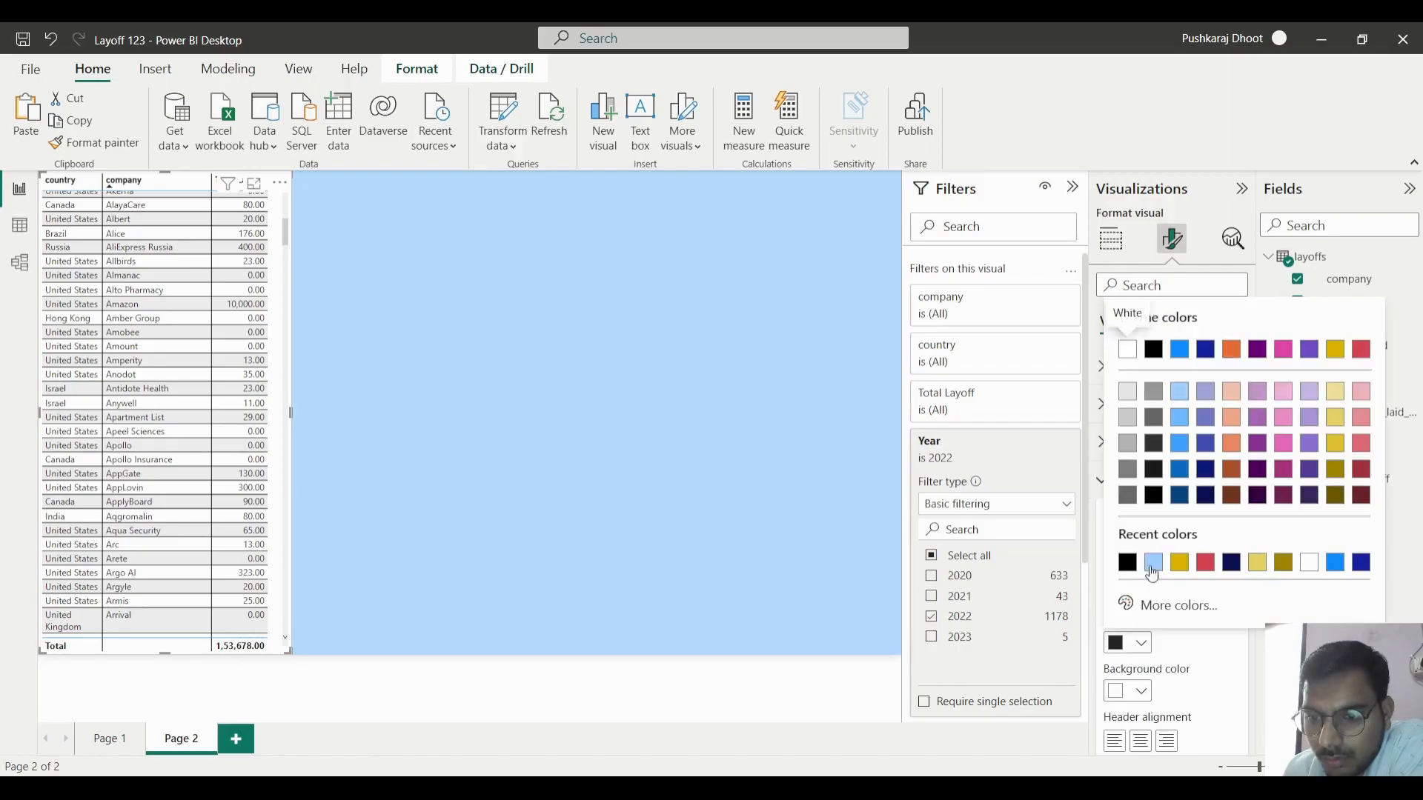
left_click(1204, 495)
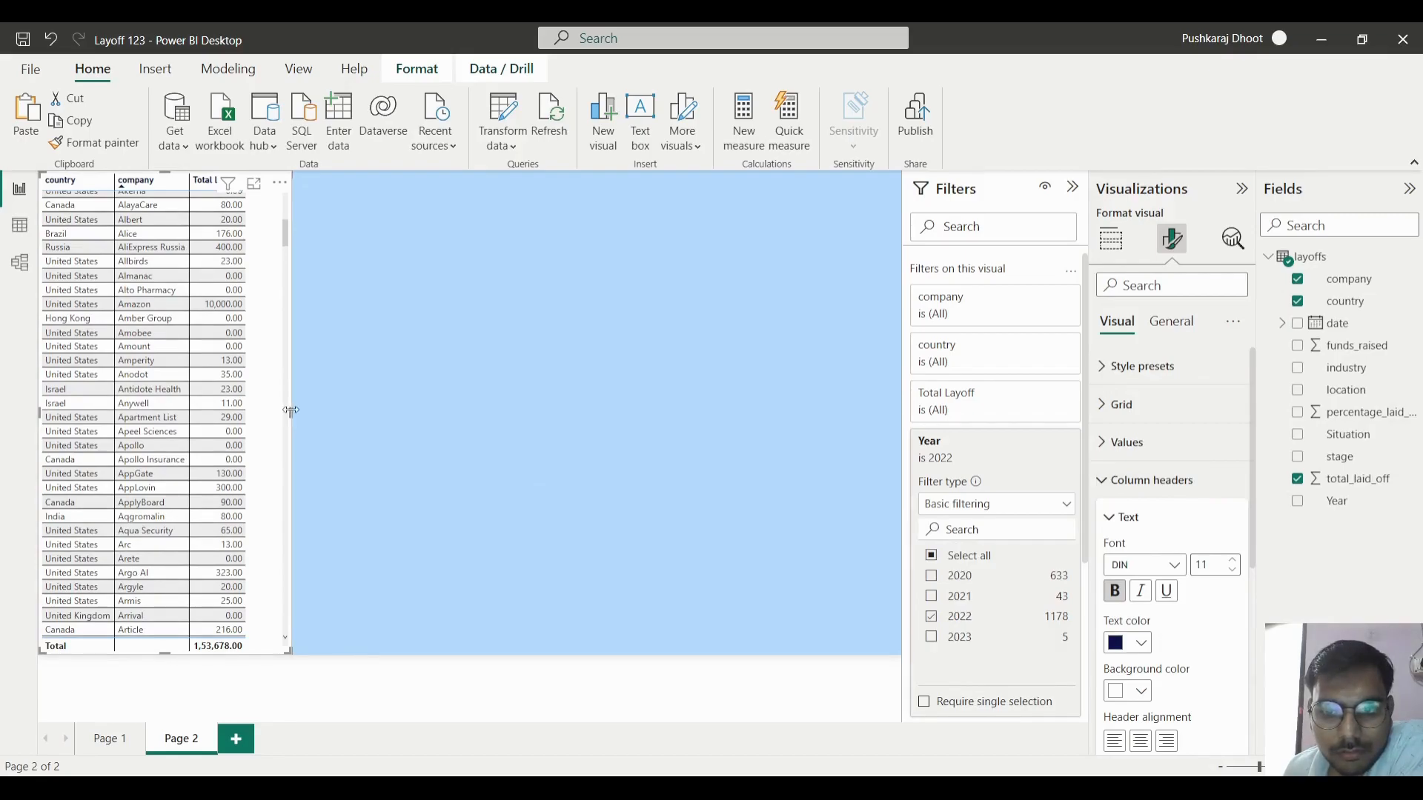
left_click_drag(290, 410, 257, 400)
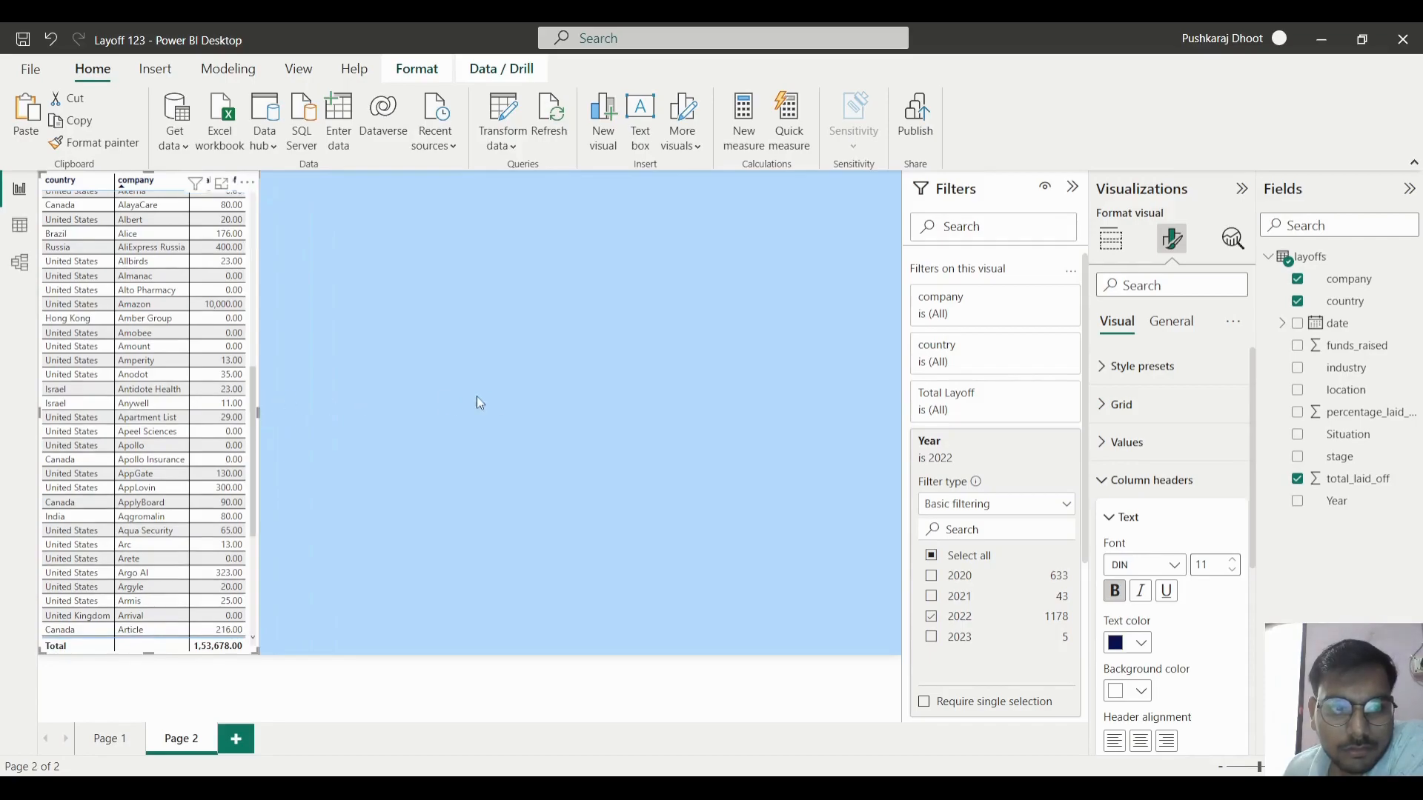
left_click(784, 400)
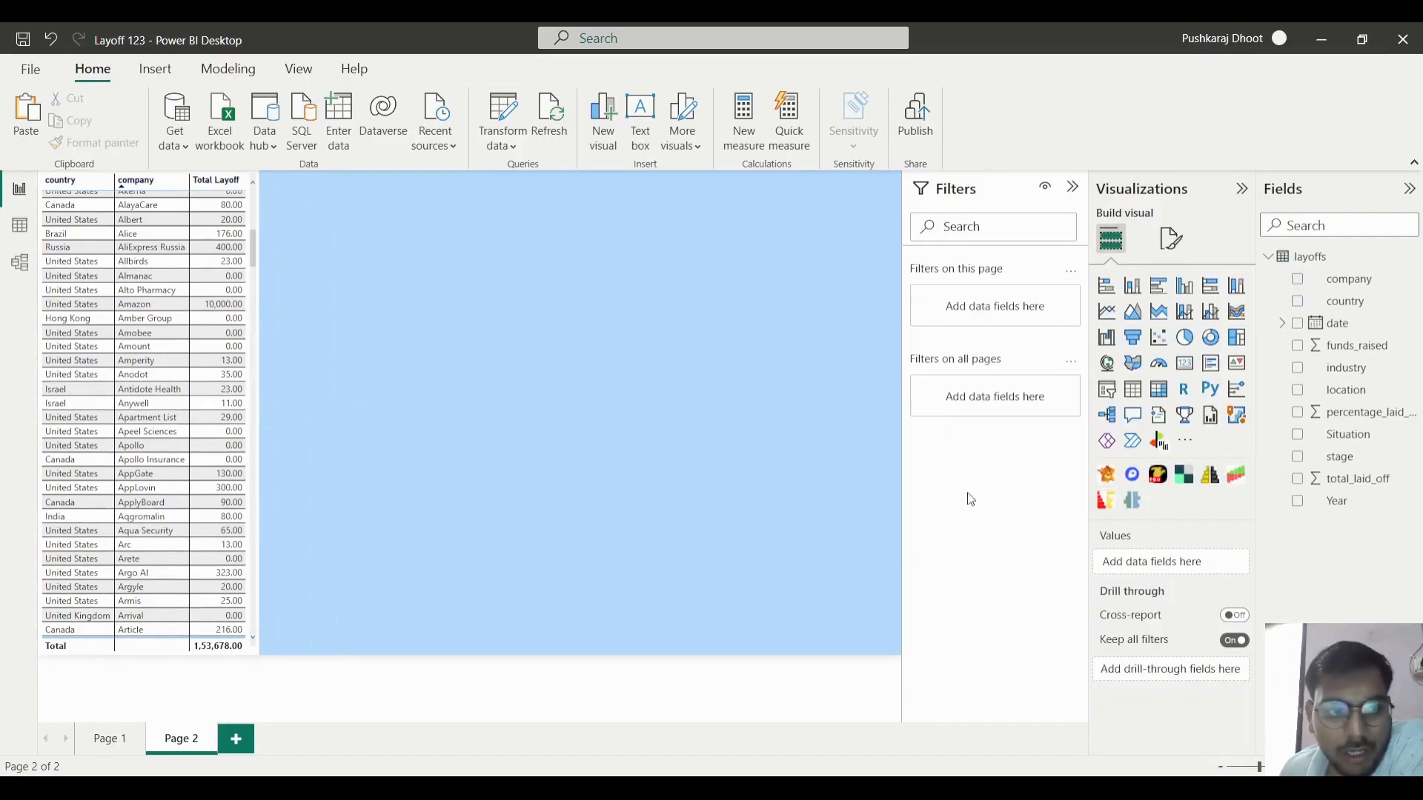
scroll(202, 393, "up", 12)
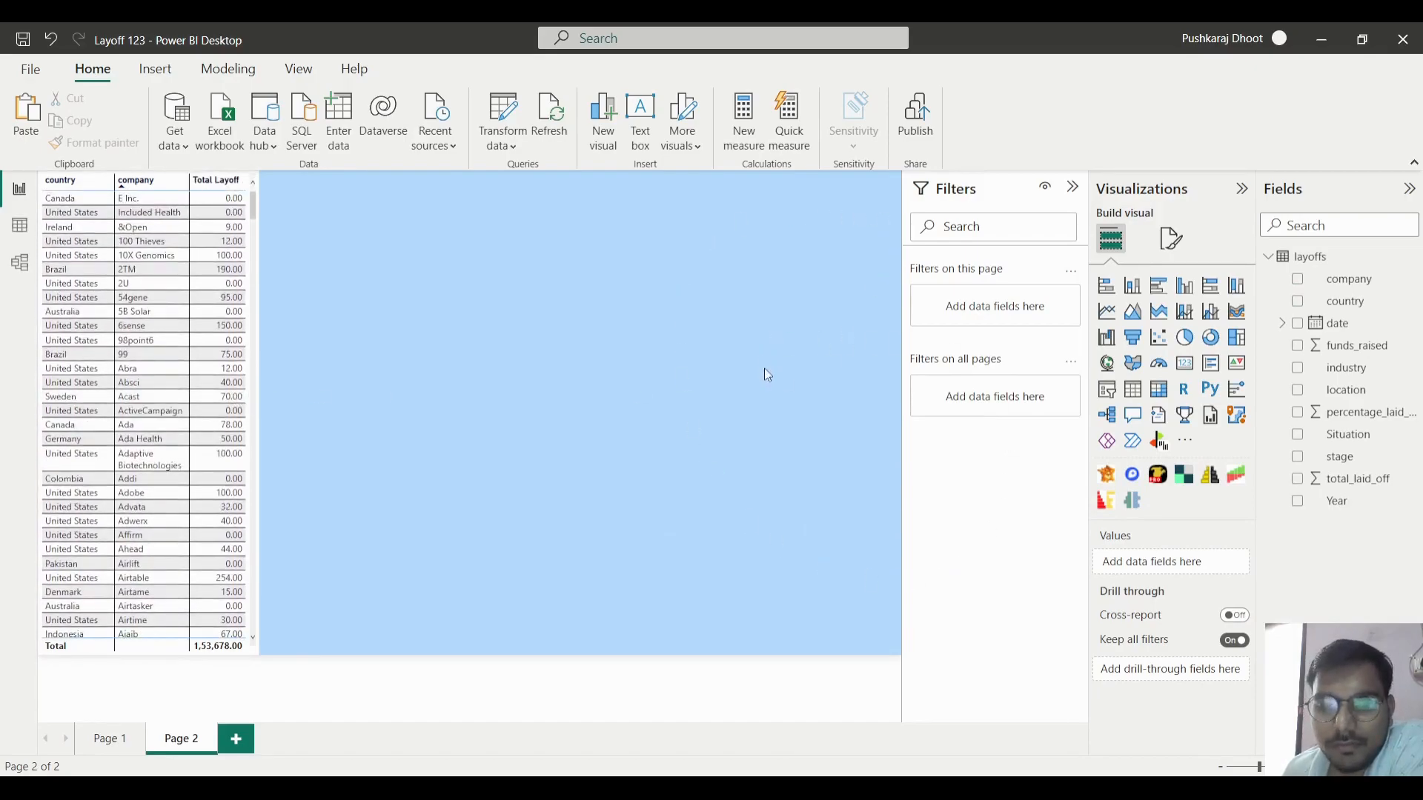
left_click(99, 744)
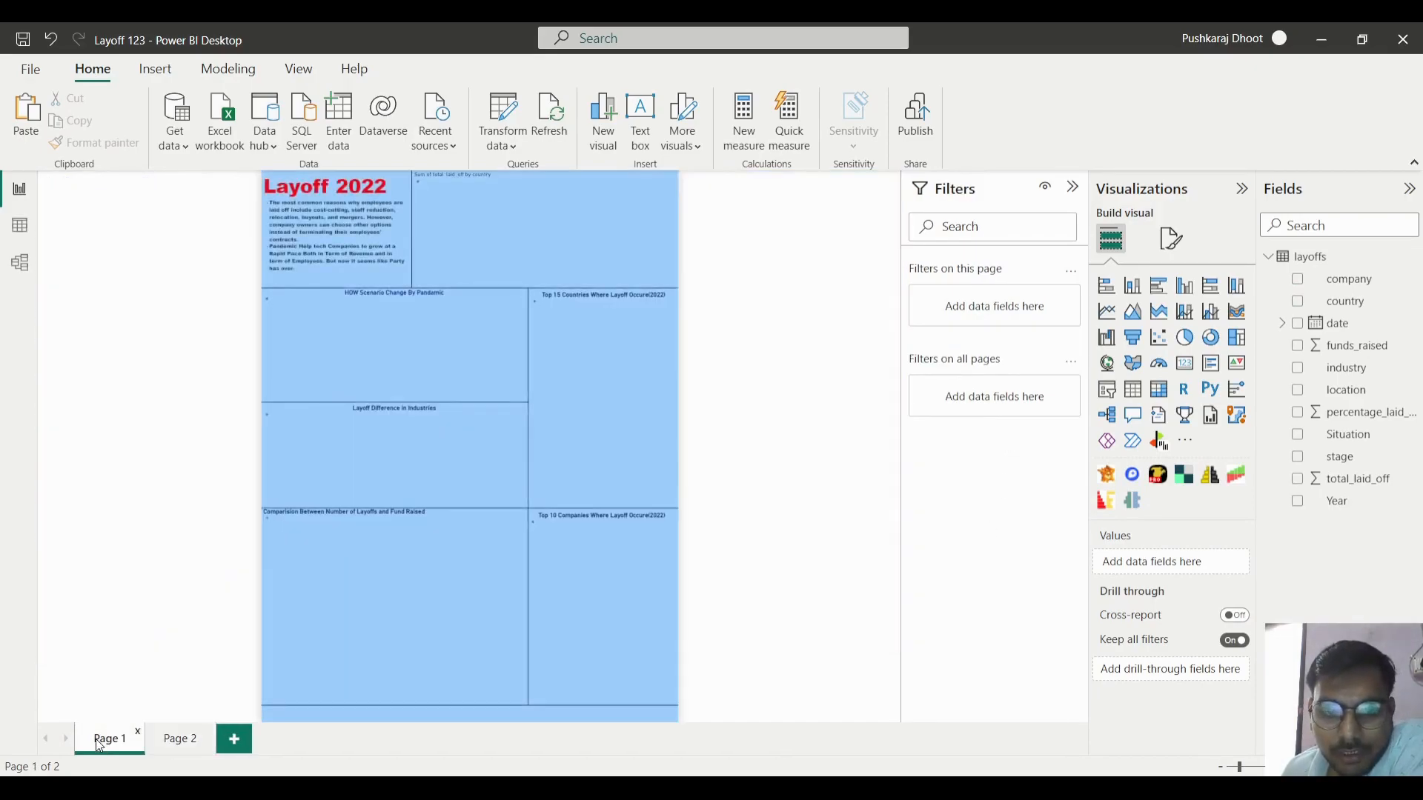
mouse_move(632, 313)
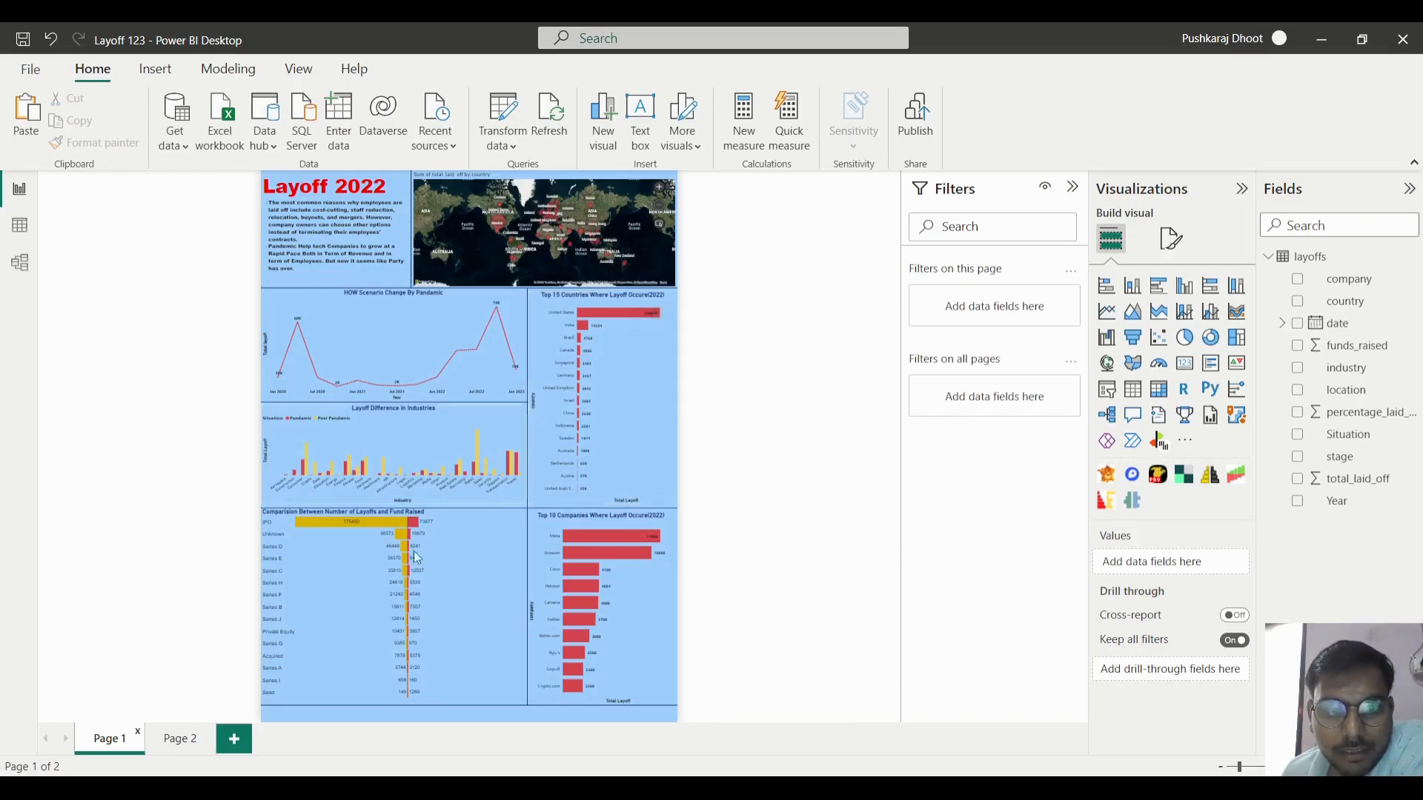
left_click(169, 745)
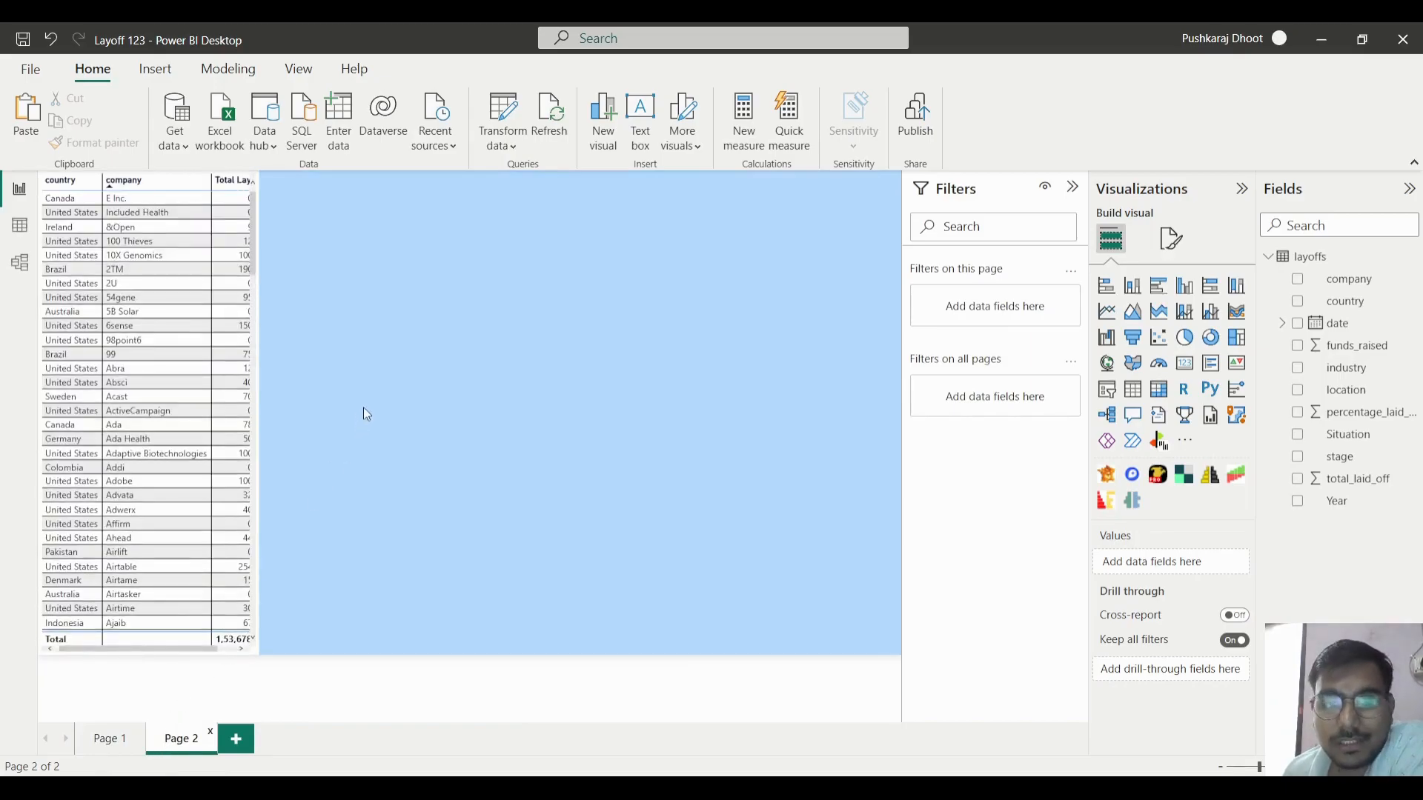
- Add an enlarged donut chart beside the table on Page 2, with company as the legend and percentage_laid_off as the values
left_click(1209, 342)
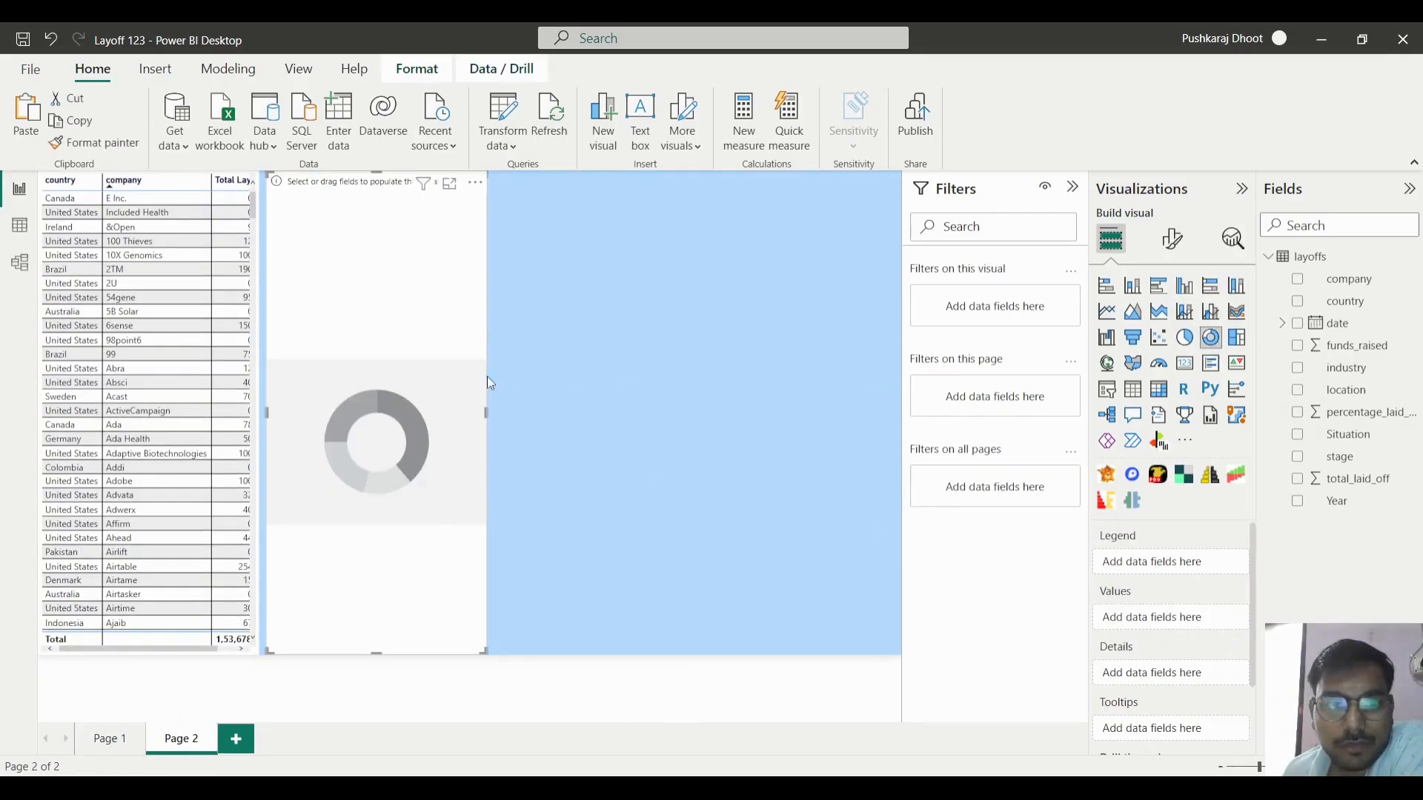
mouse_move(485, 410)
left_mouse_down()
mouse_move(581, 408)
mouse_move(469, 412)
left_mouse_up()
left_click_drag(468, 652, 711, 532)
left_click_drag(643, 485, 740, 527)
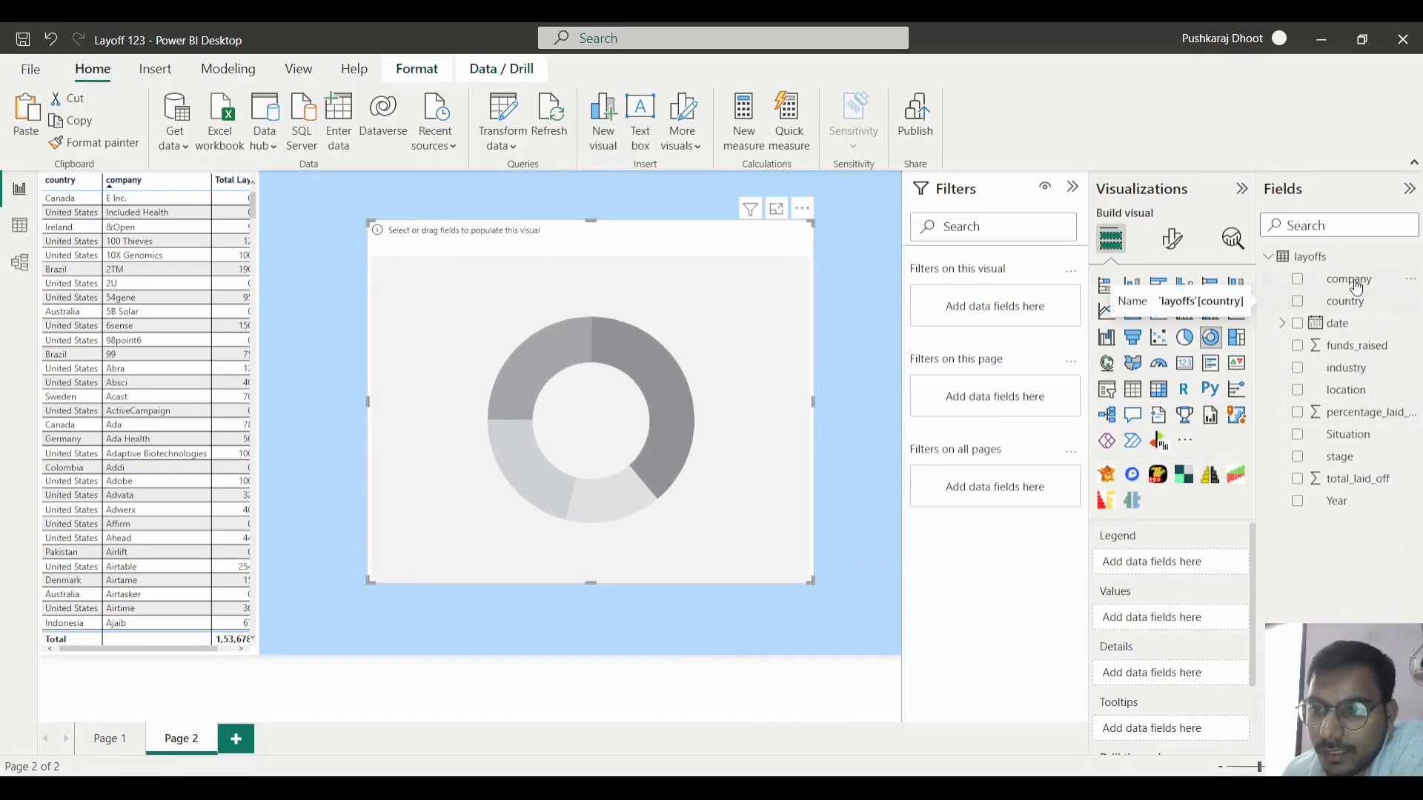
left_click_drag(1348, 279, 1188, 561)
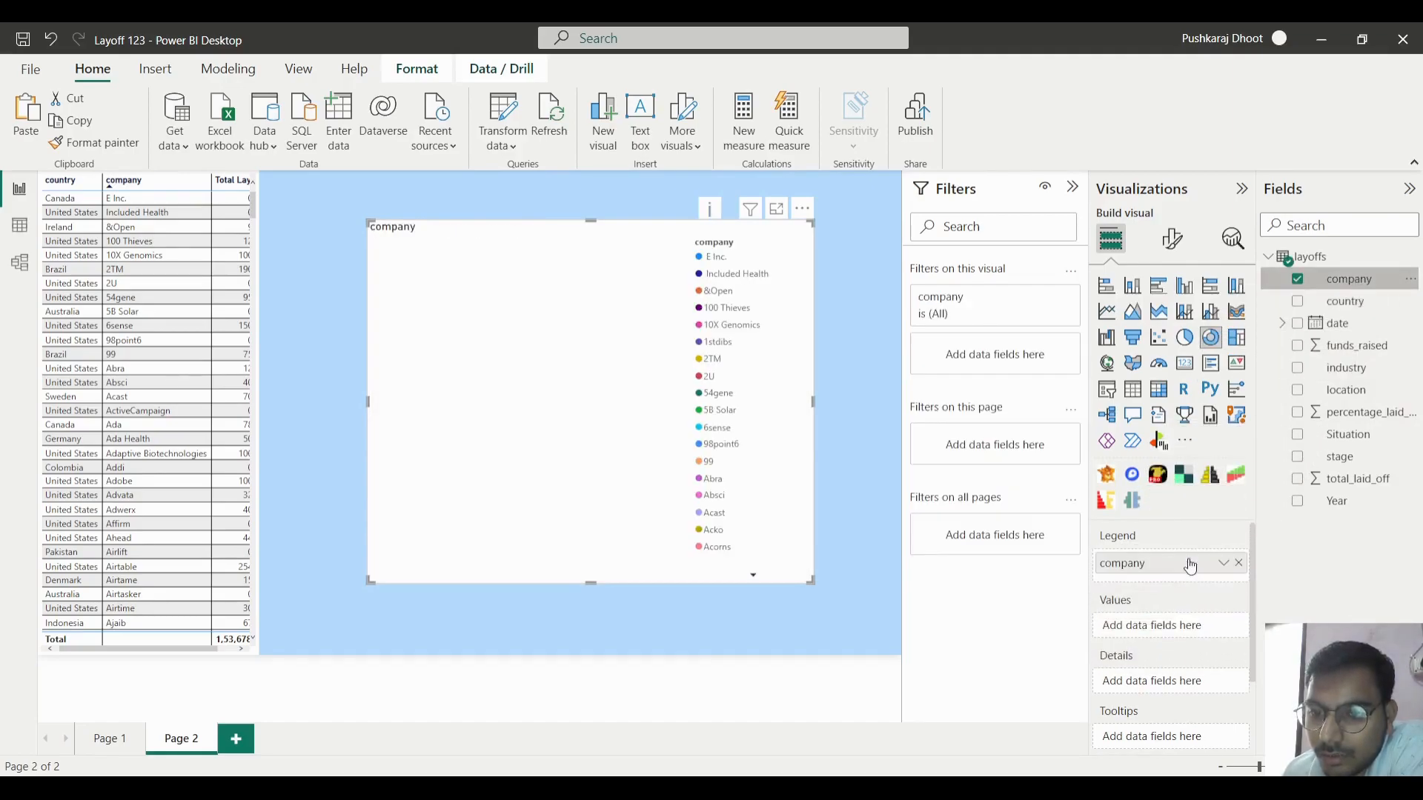
left_click_drag(1356, 412, 1188, 623)
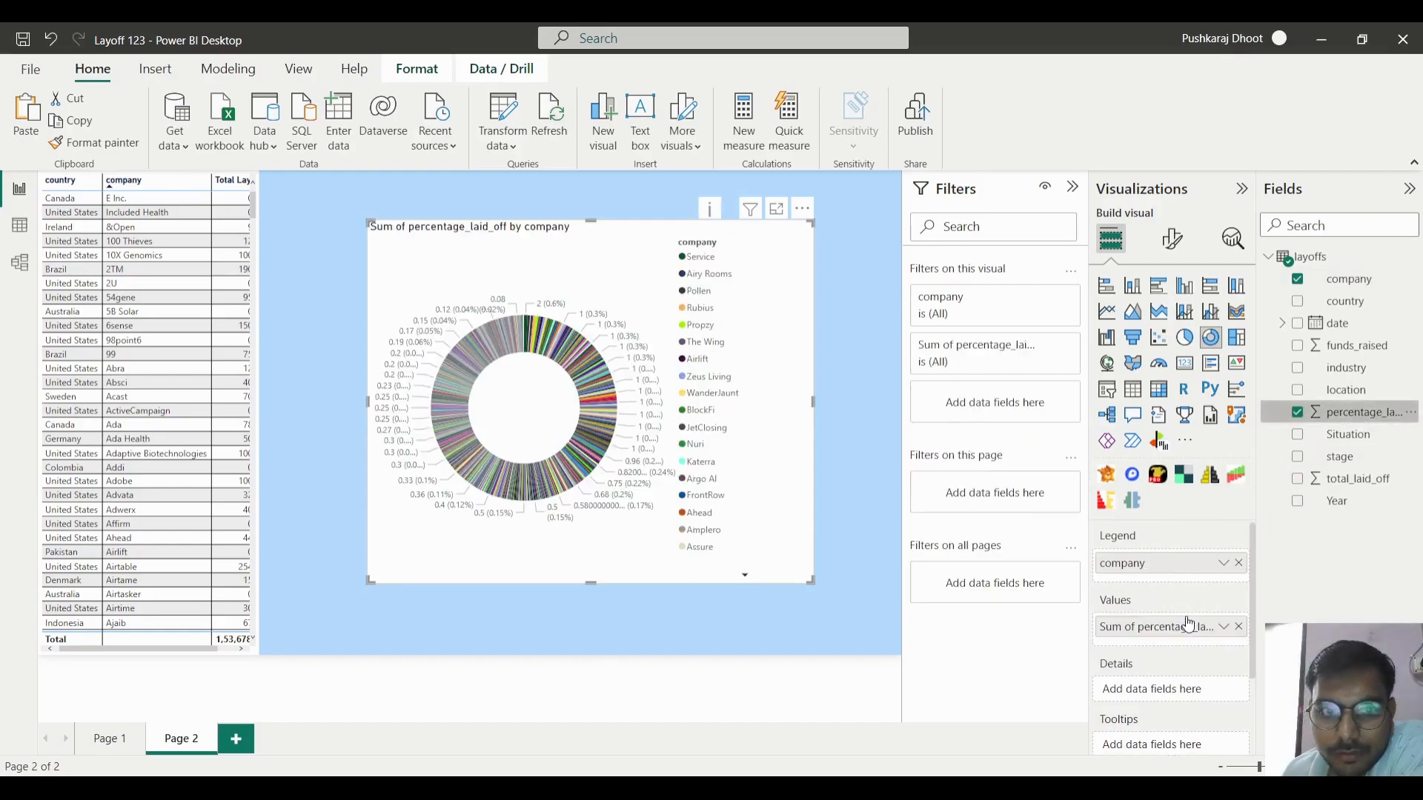
- Enlarge the donut chart to fill most of the space beside the table, and widen the table to show the full Total Layoff column
left_click_drag(662, 543, 578, 495)
left_click_drag(728, 530, 895, 652)
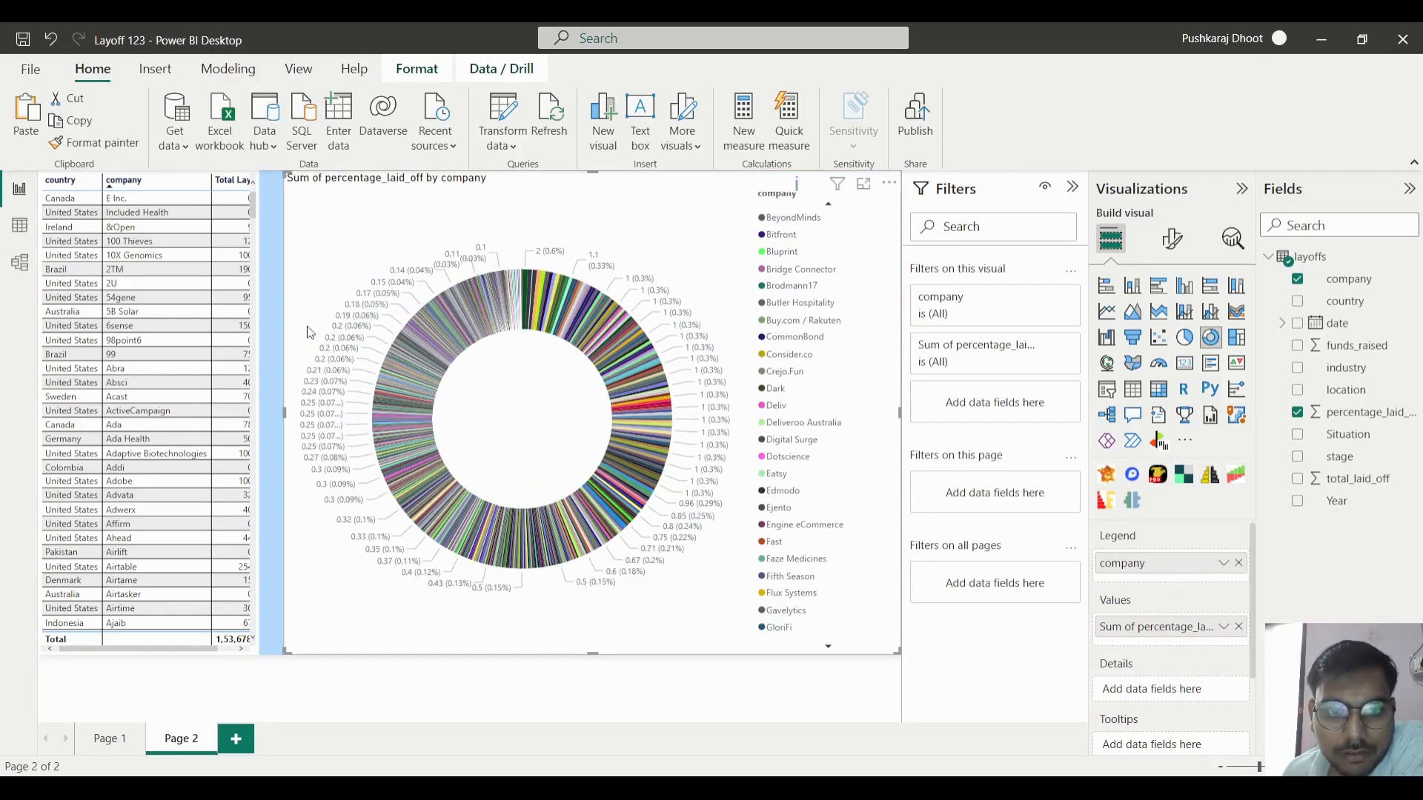
left_click_drag(283, 410, 261, 418)
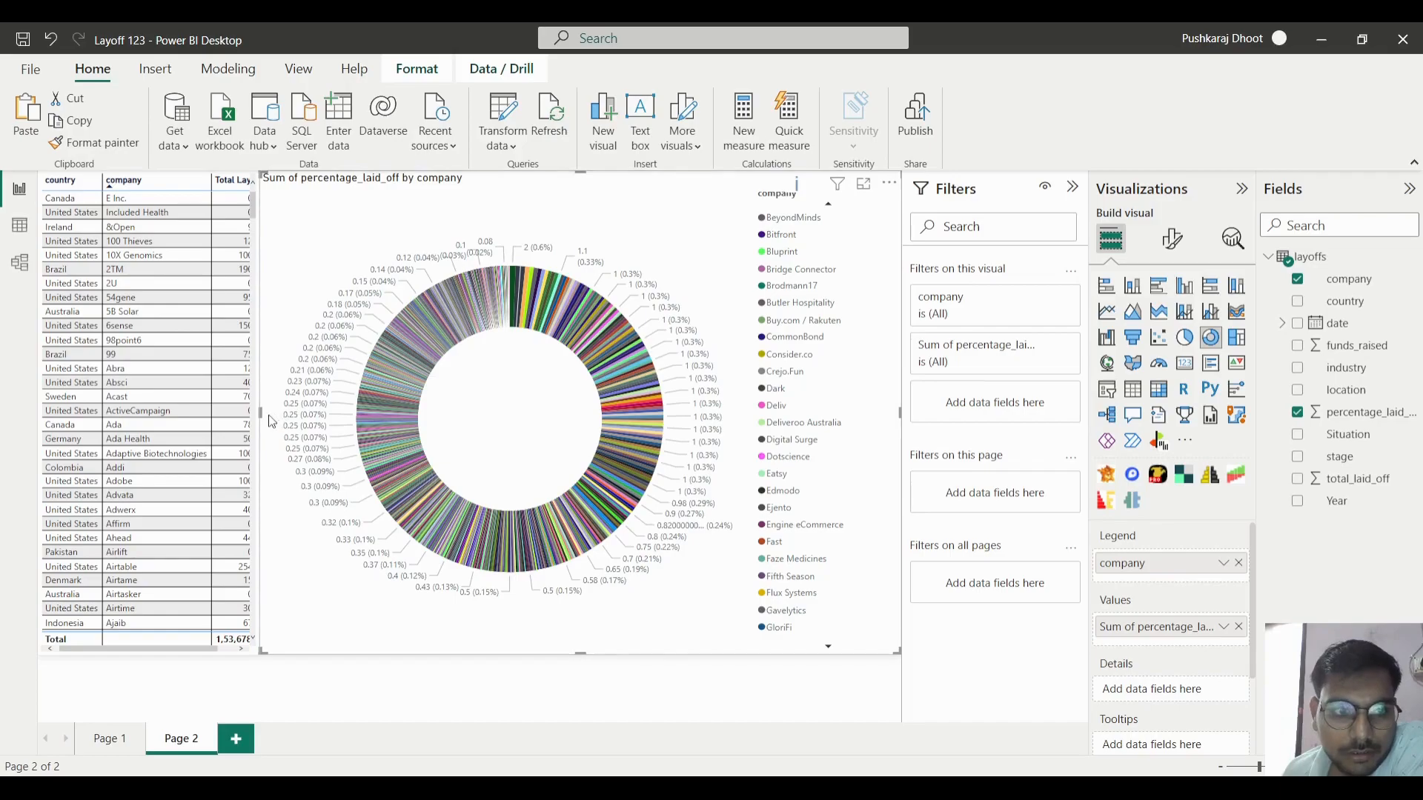
left_click_drag(273, 416, 281, 415)
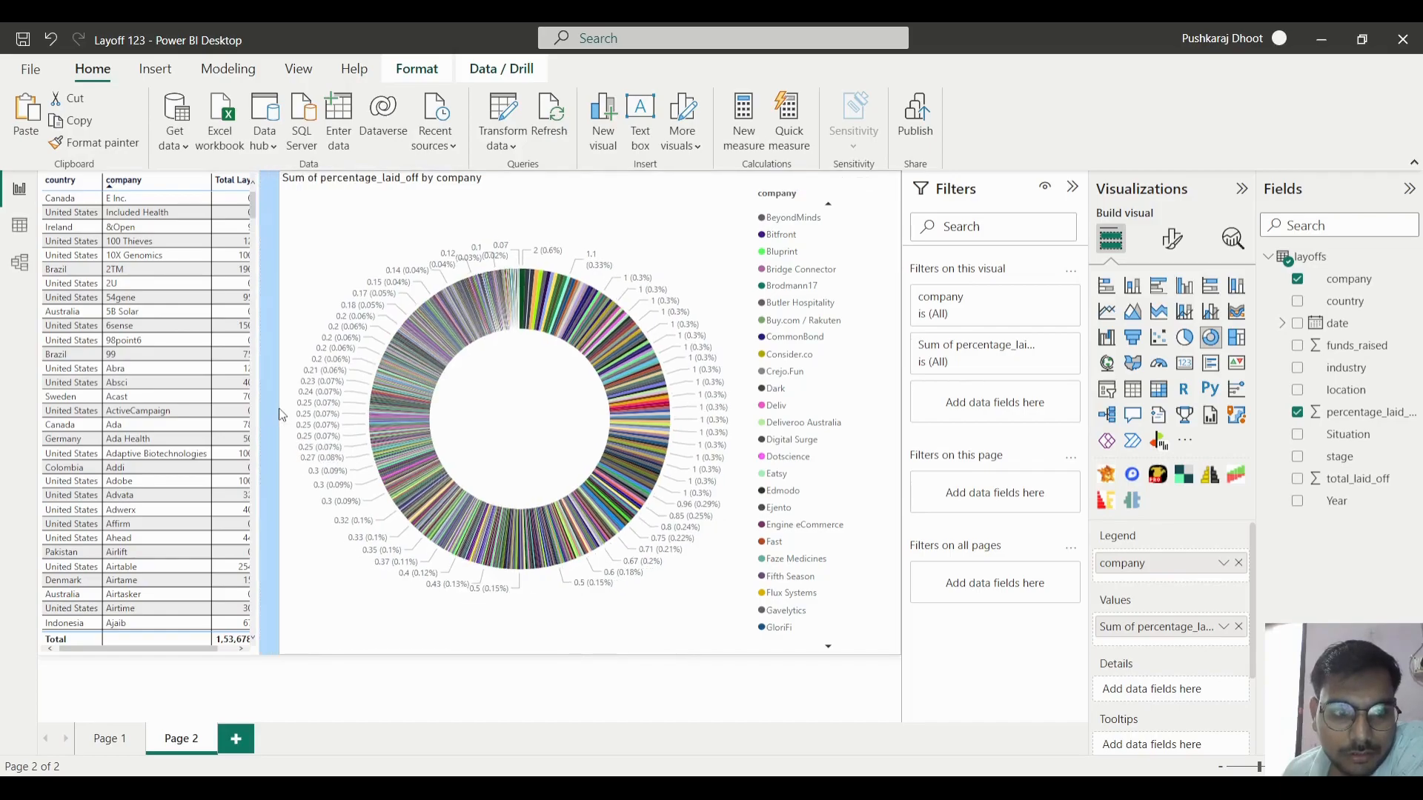
left_click(255, 408)
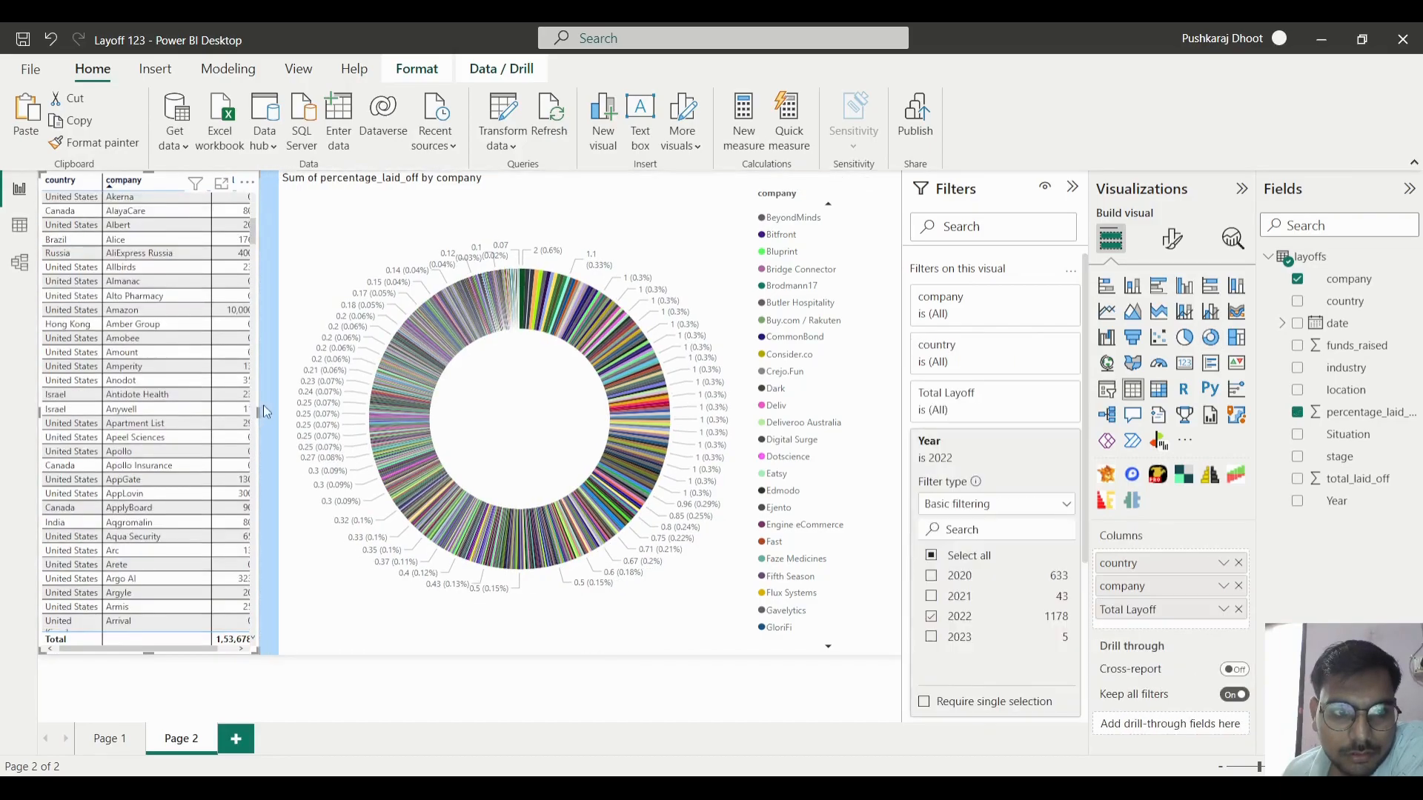
left_click_drag(265, 416, 276, 415)
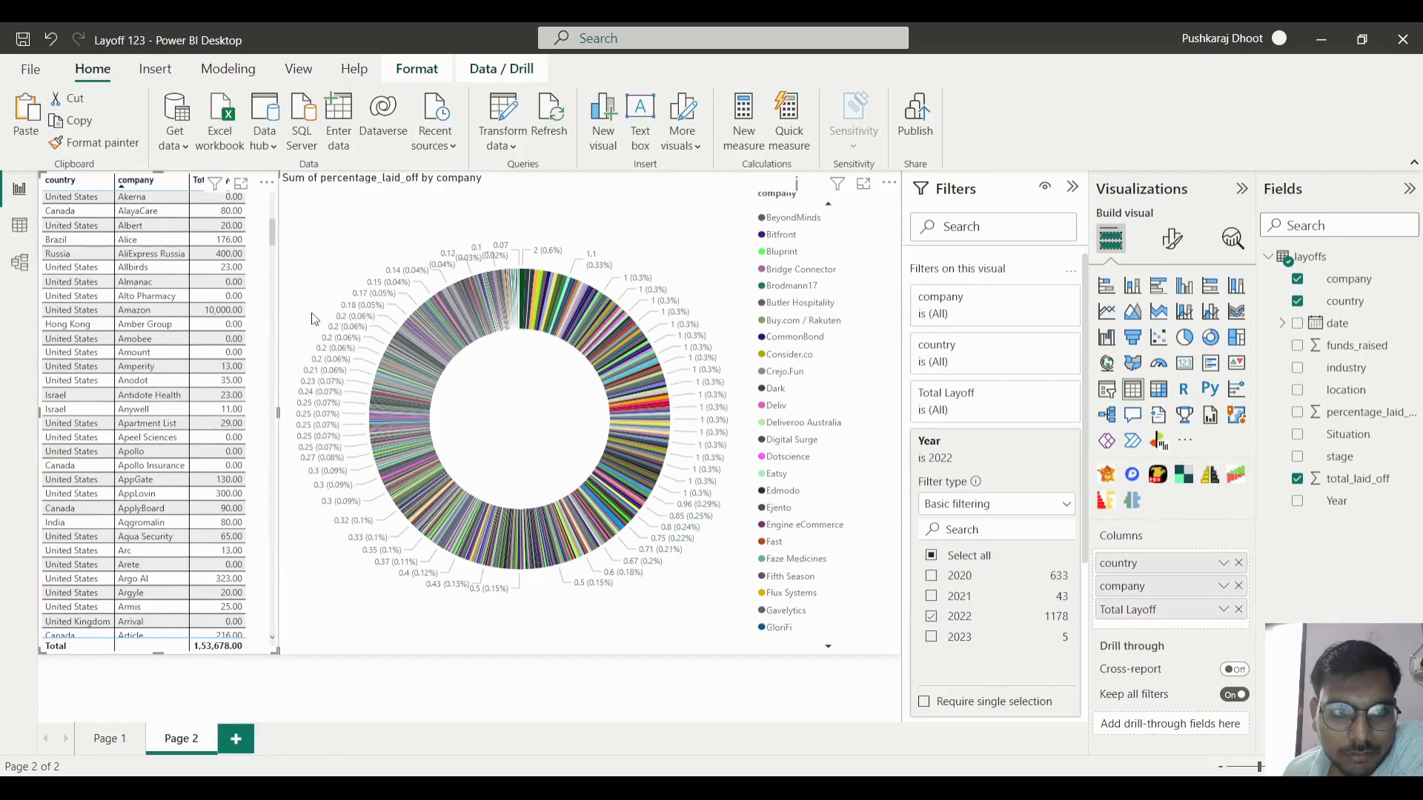
- Set the donut chart's background transparency to 100% so the page's blue background shows through
left_click(312, 320)
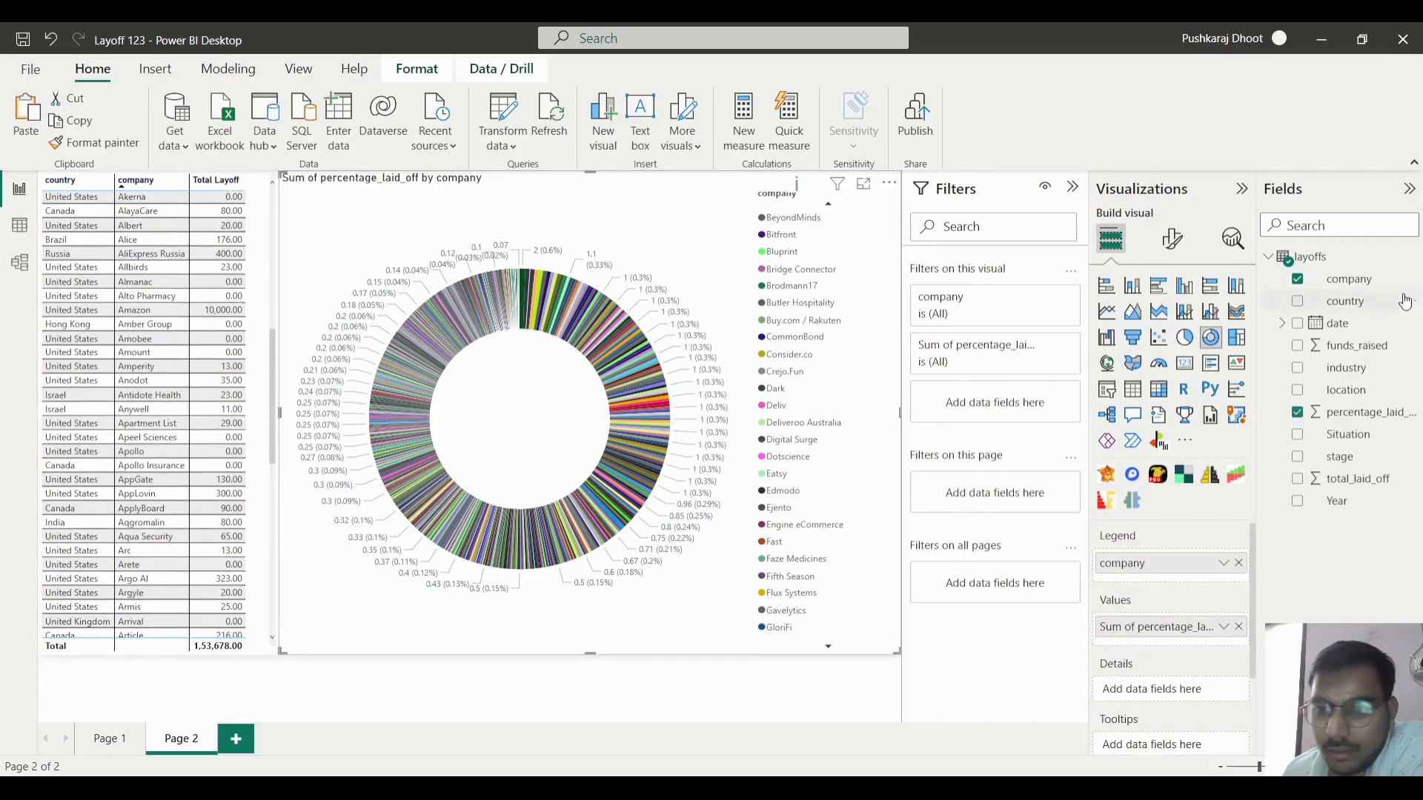
left_click(1171, 238)
left_click(1172, 326)
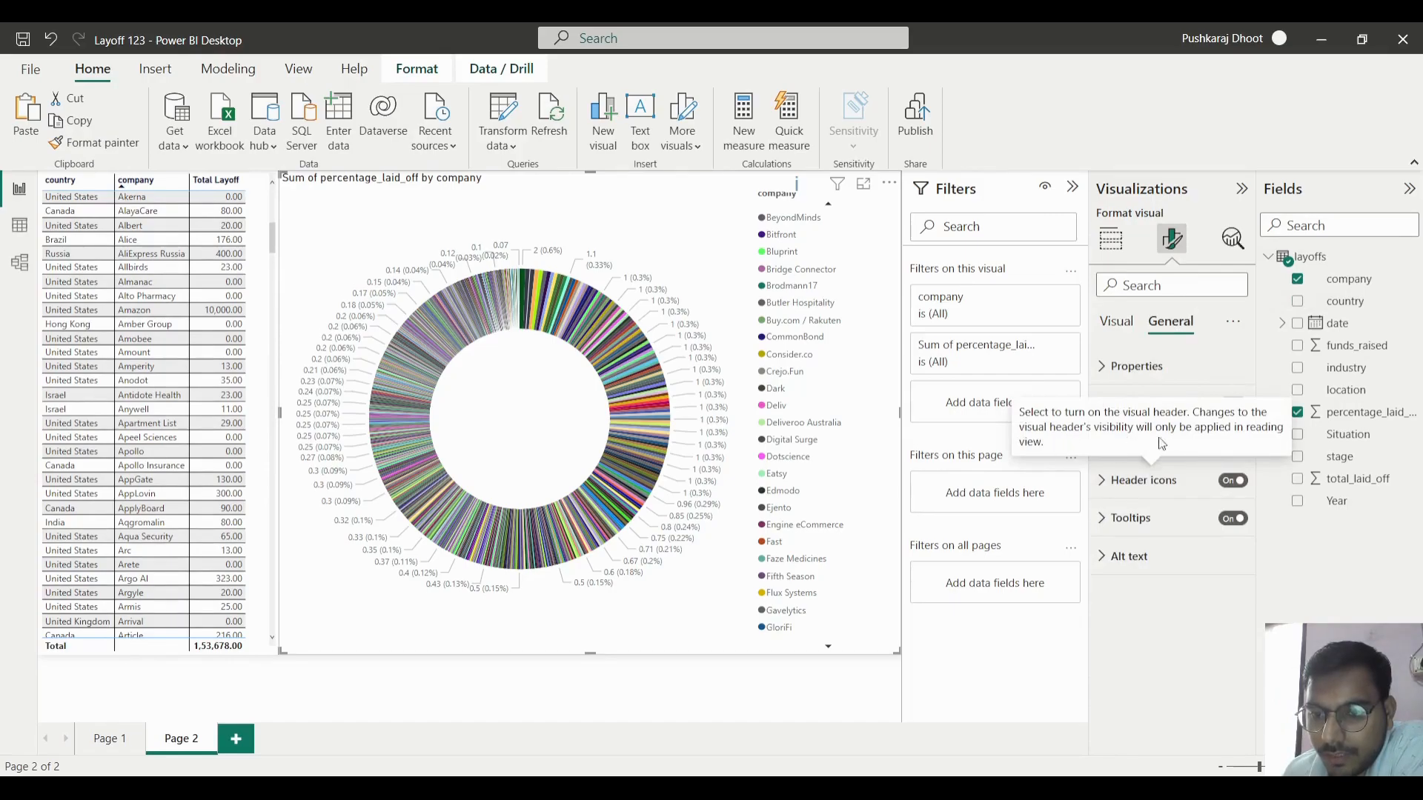
left_click(1134, 443)
left_click_drag(1165, 582, 1234, 582)
left_click(560, 698)
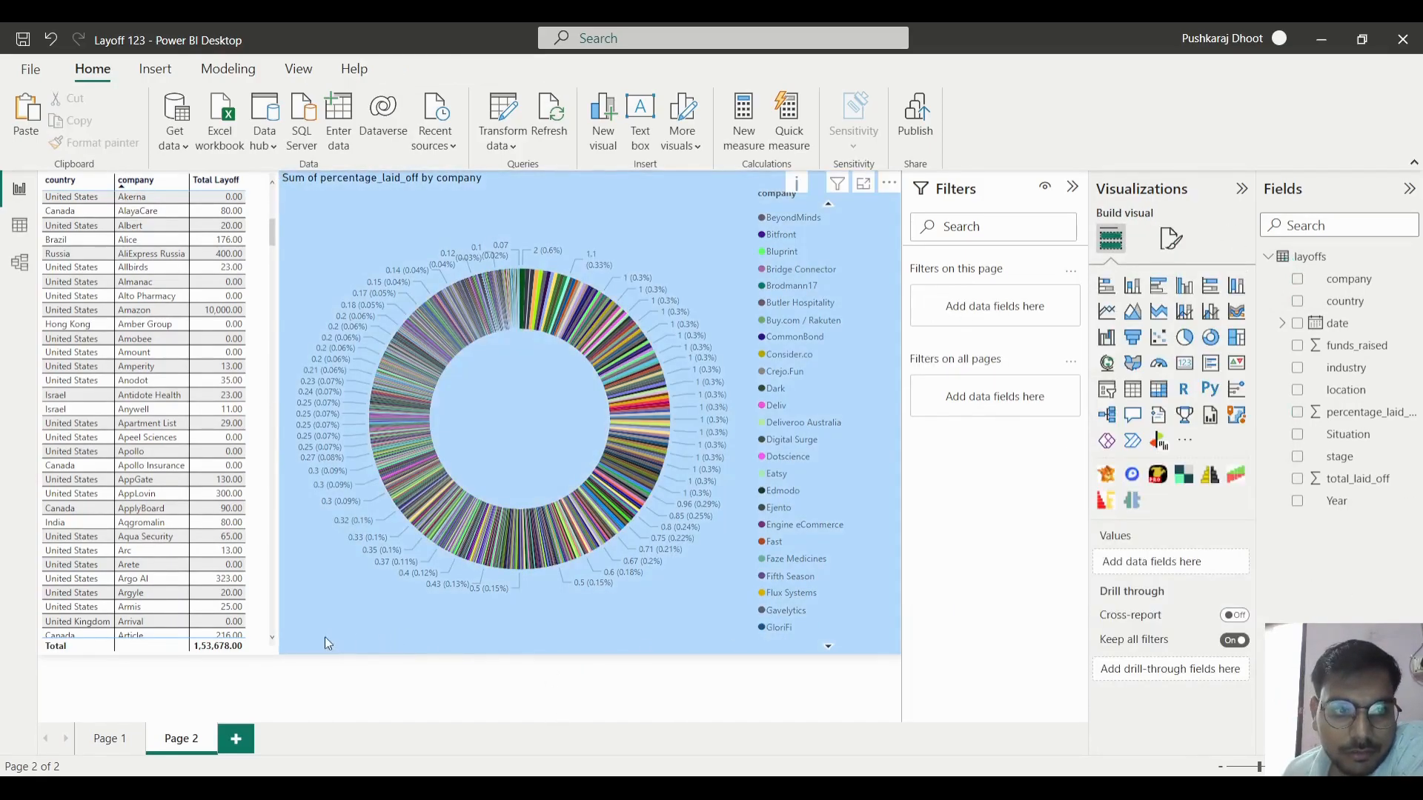
- Set the background transparency of the country and company table to 100%
left_click(259, 639)
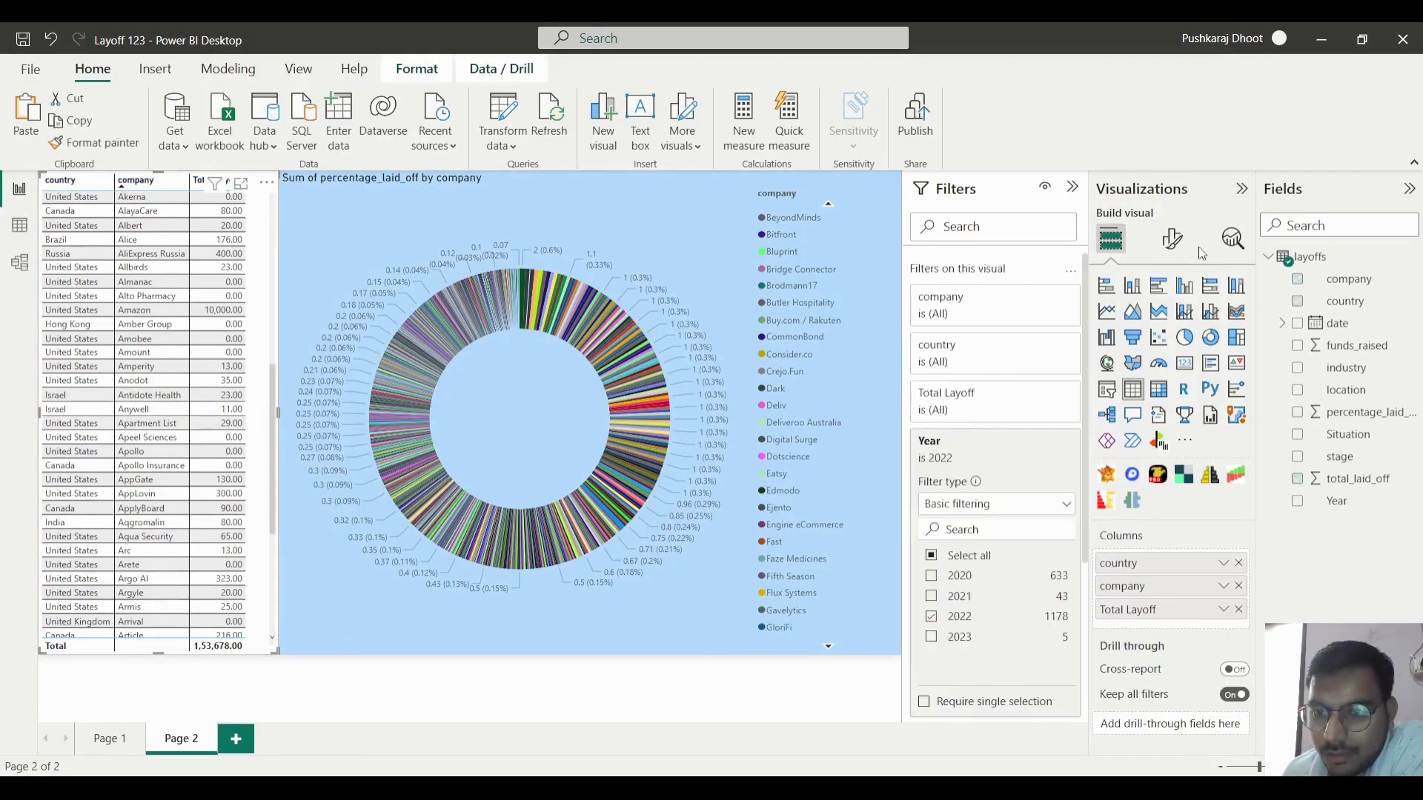
left_click(1172, 238)
left_click(1171, 324)
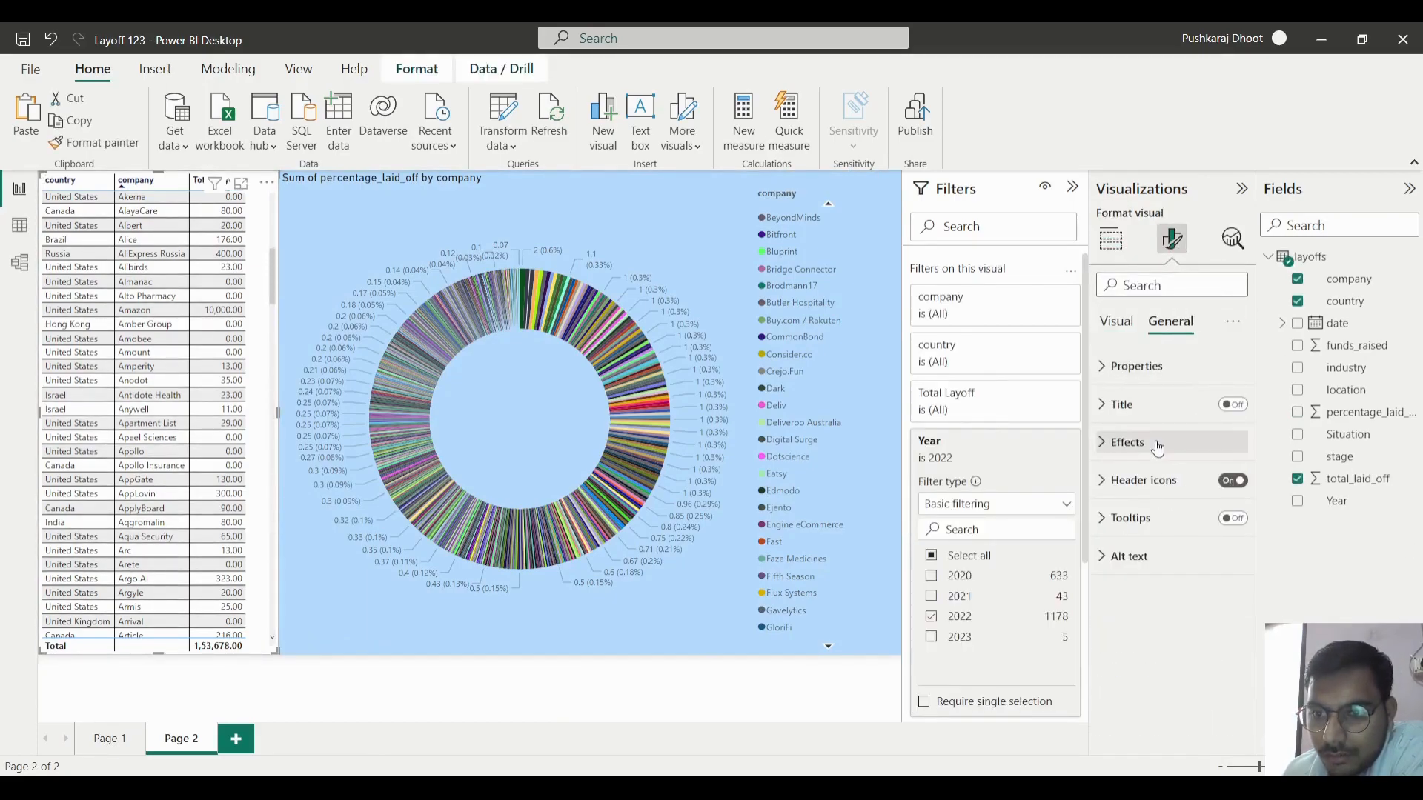
left_click(1130, 442)
left_click_drag(1166, 580, 1236, 581)
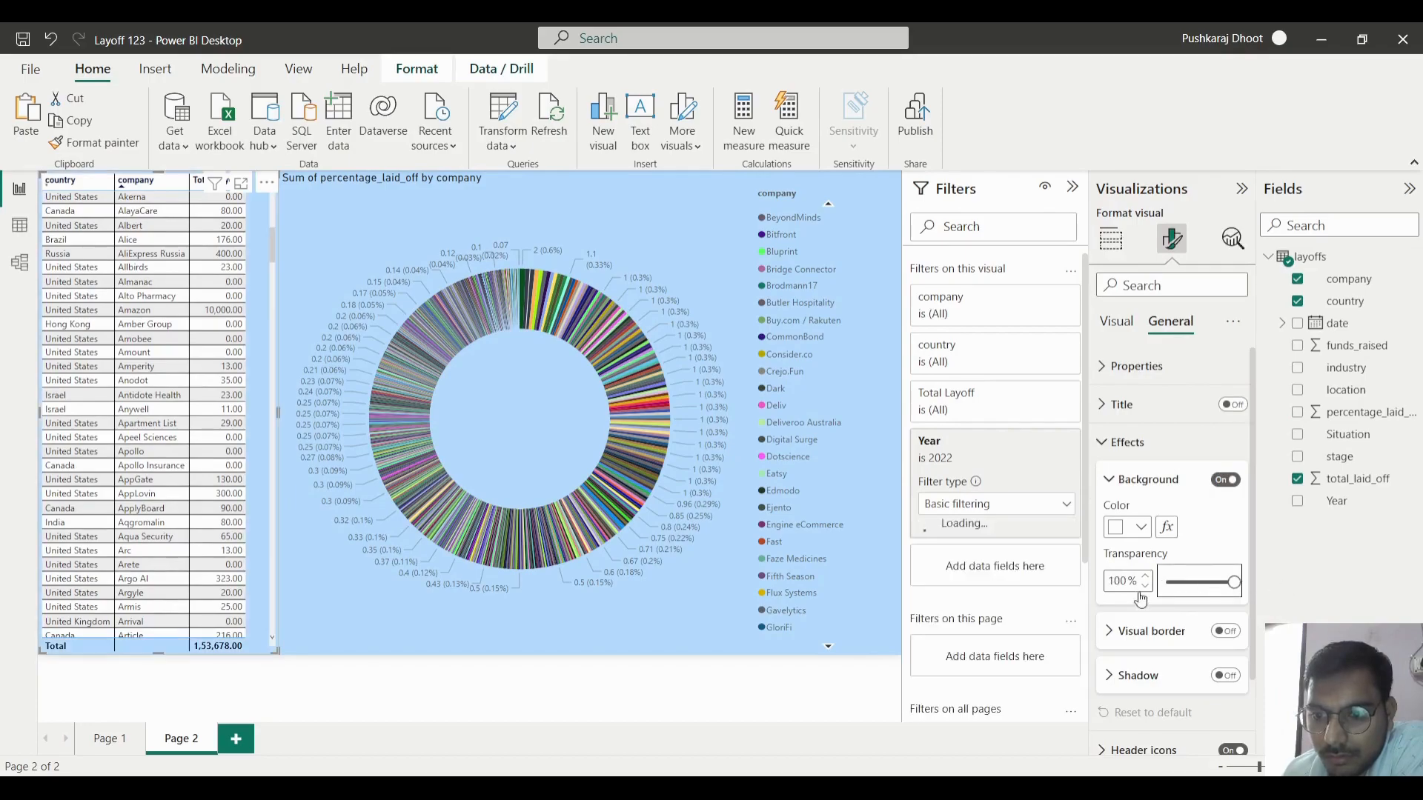
- Narrow the donut chart slightly from the side facing the table to leave a gap between the two visuals
left_click(848, 513)
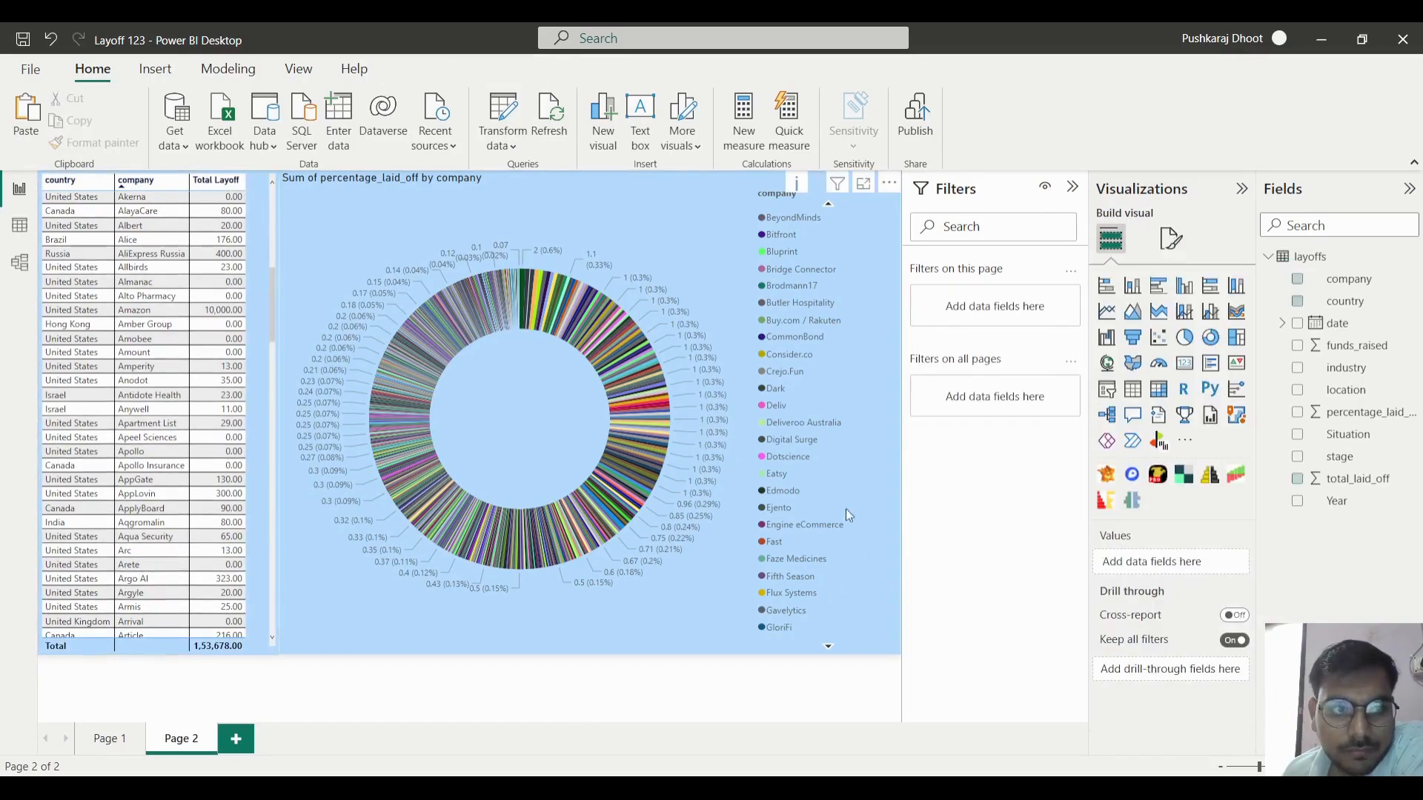
left_click_drag(278, 630, 315, 649)
left_click(411, 685)
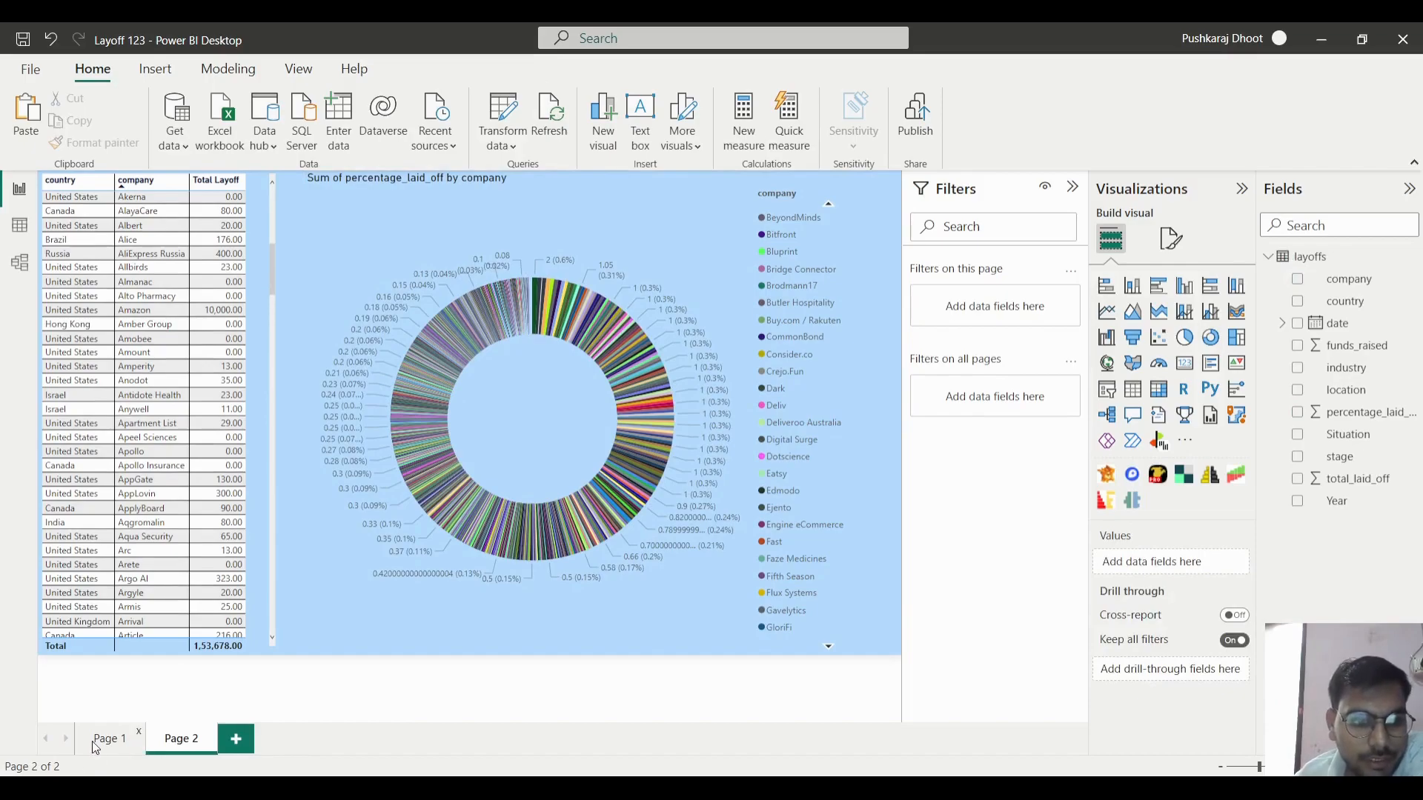
left_click(104, 739)
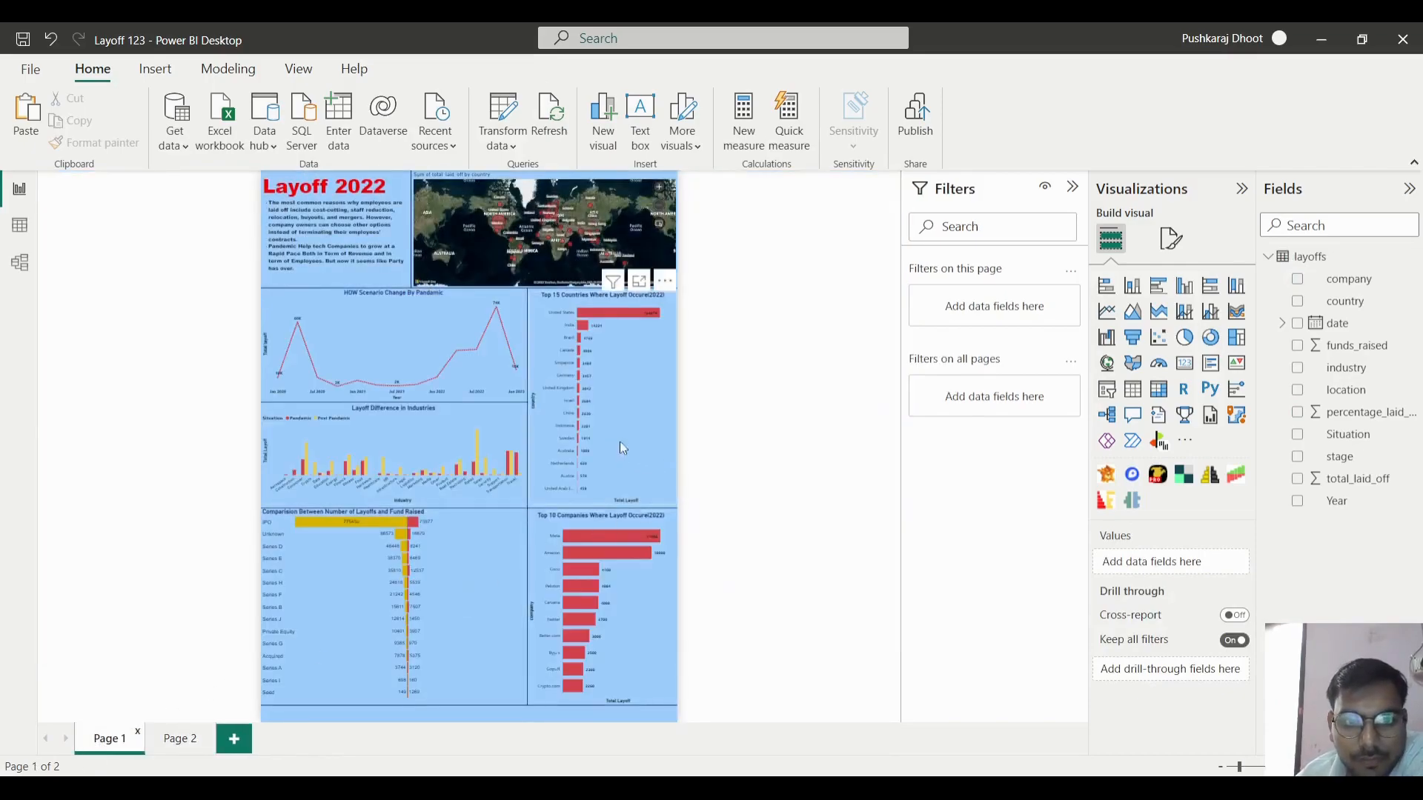
left_click(658, 435)
left_click(185, 741)
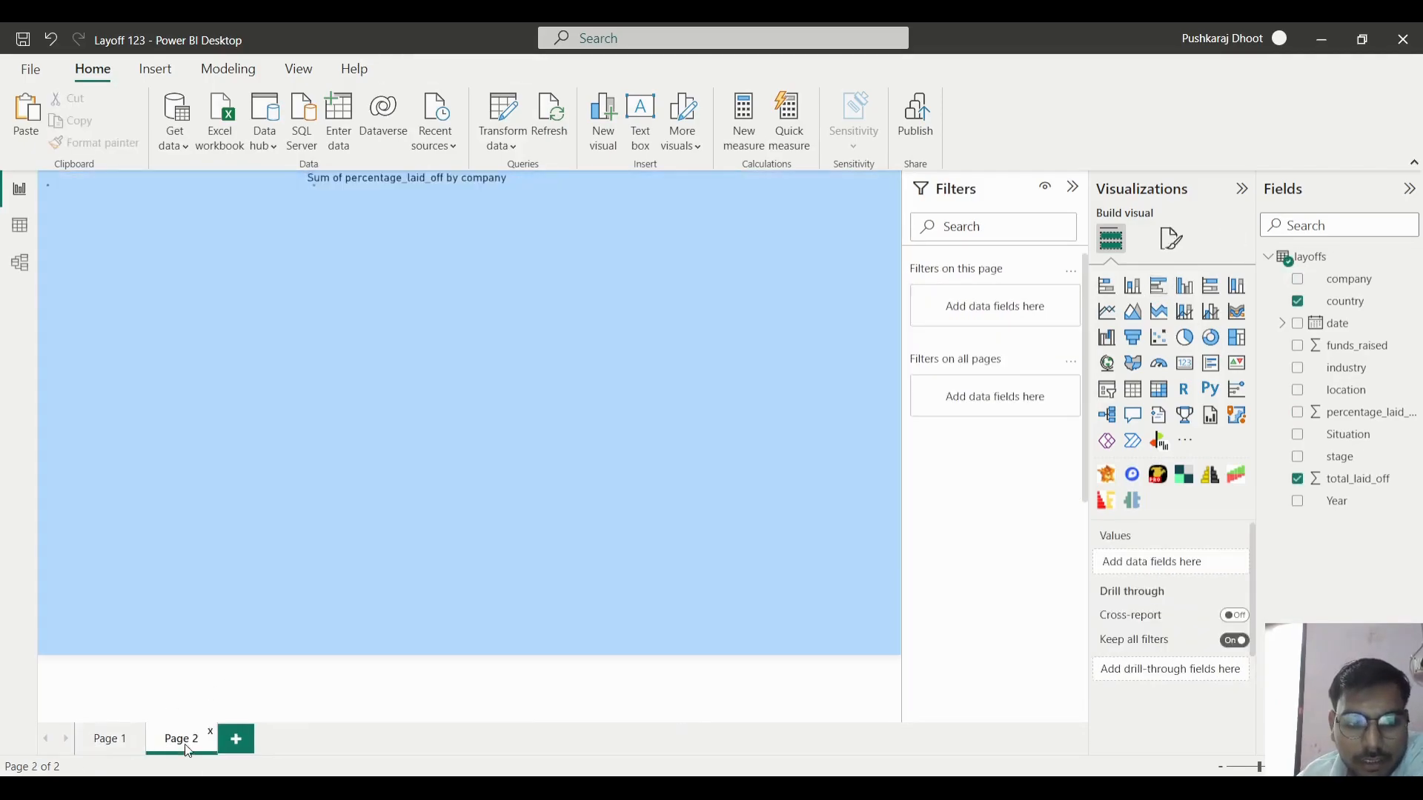
- Allow Page 2 to be used as a tooltip in its page information settings
left_click(1181, 247)
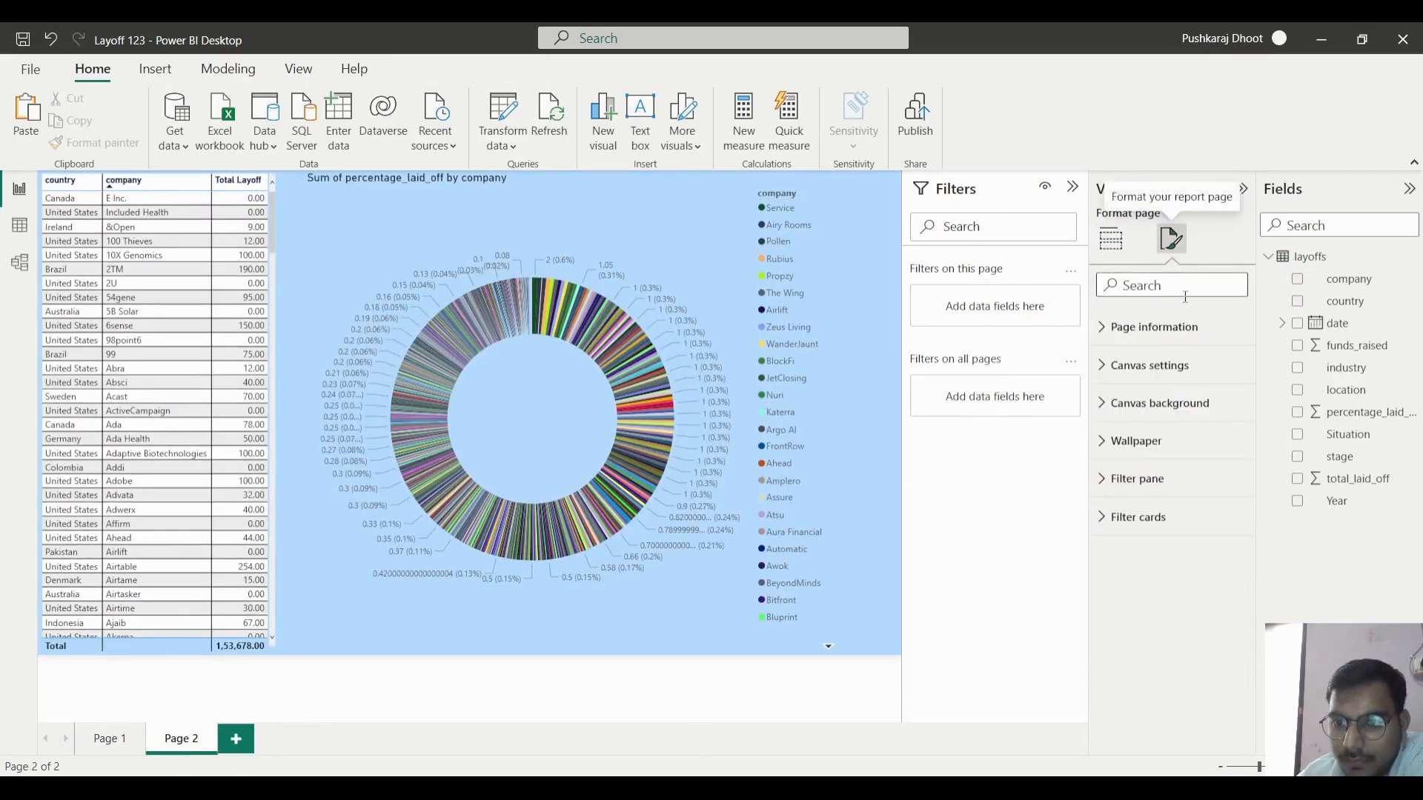
left_click(1174, 328)
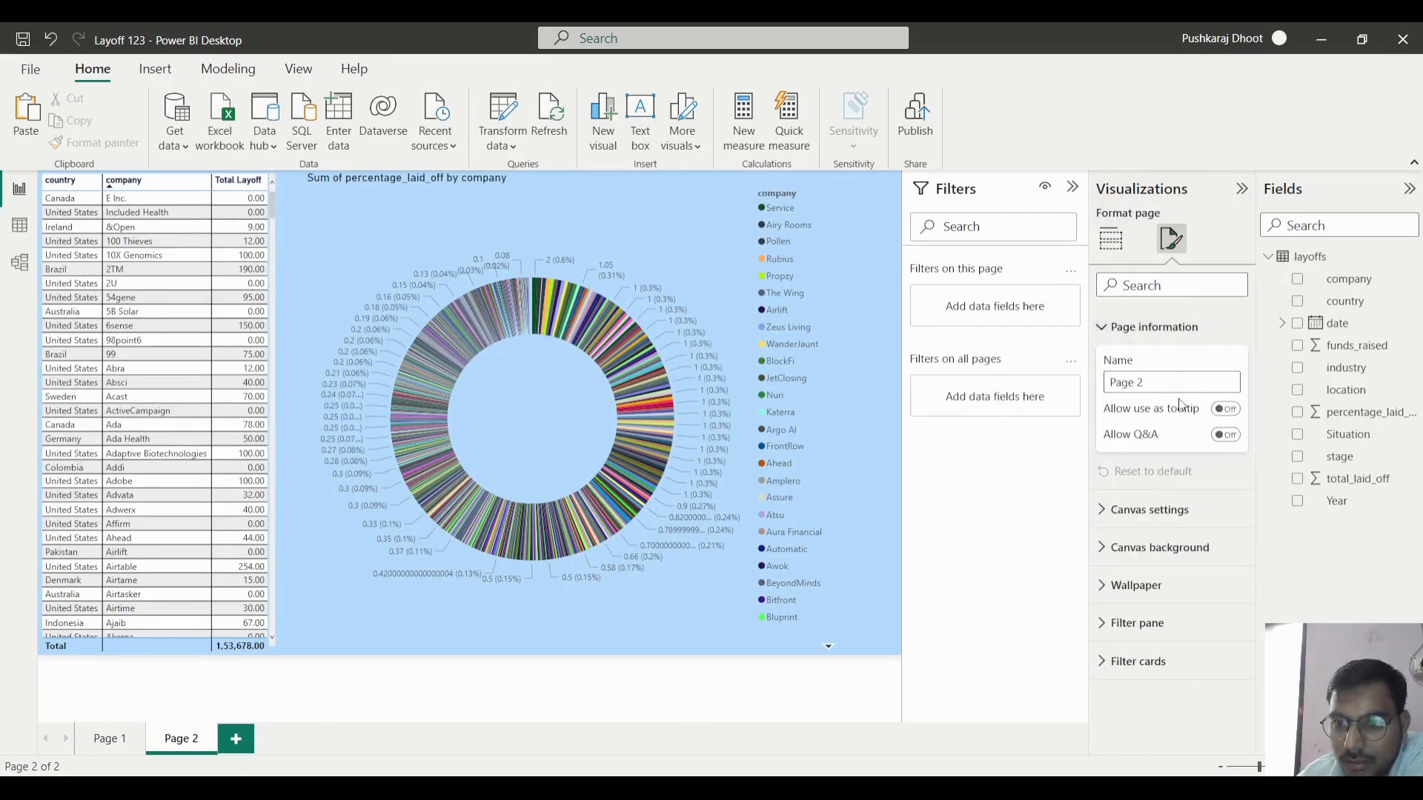
left_click(1223, 413)
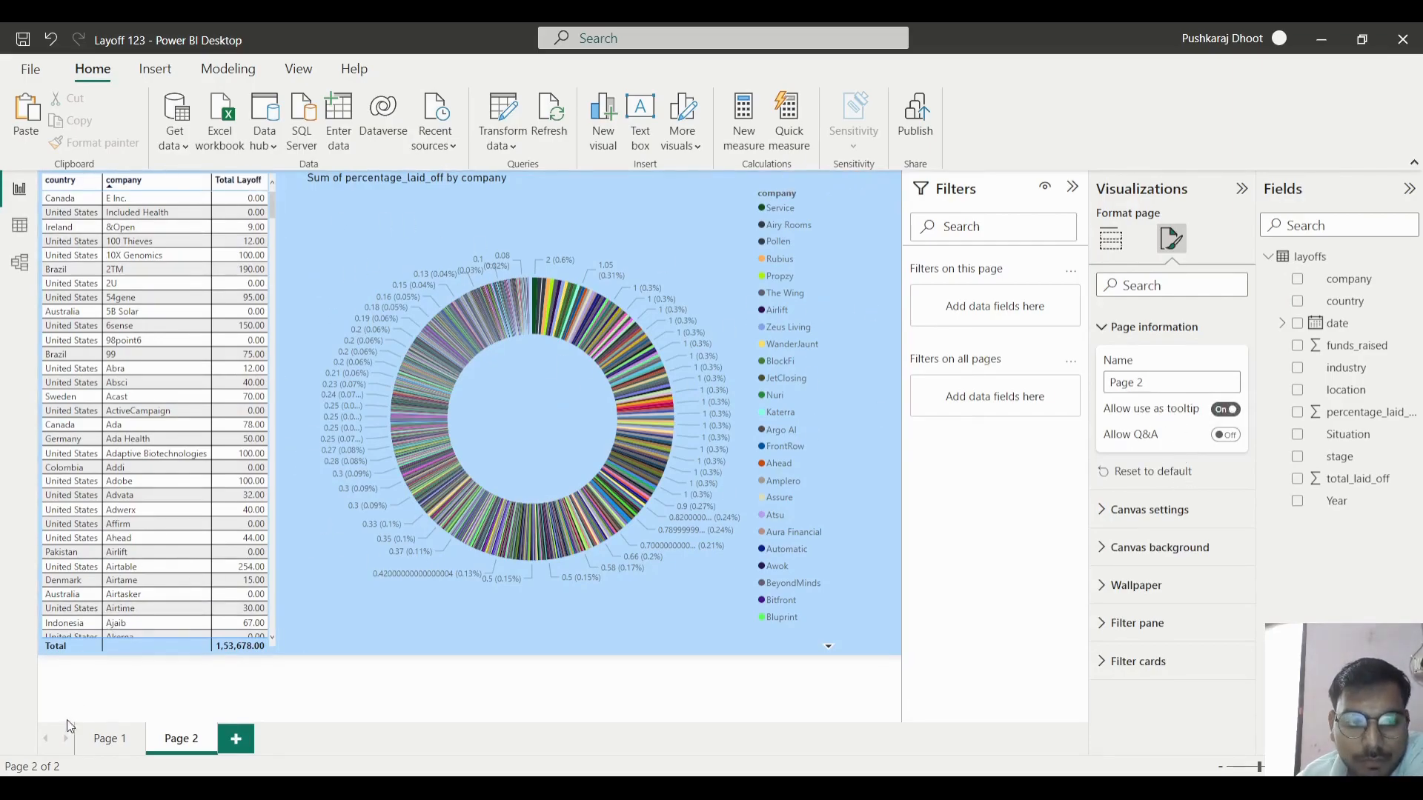
- Set the tooltip of Page 1's Top 15 Countries chart to type Report page, using Page 2 as the tooltip page
left_click(100, 741)
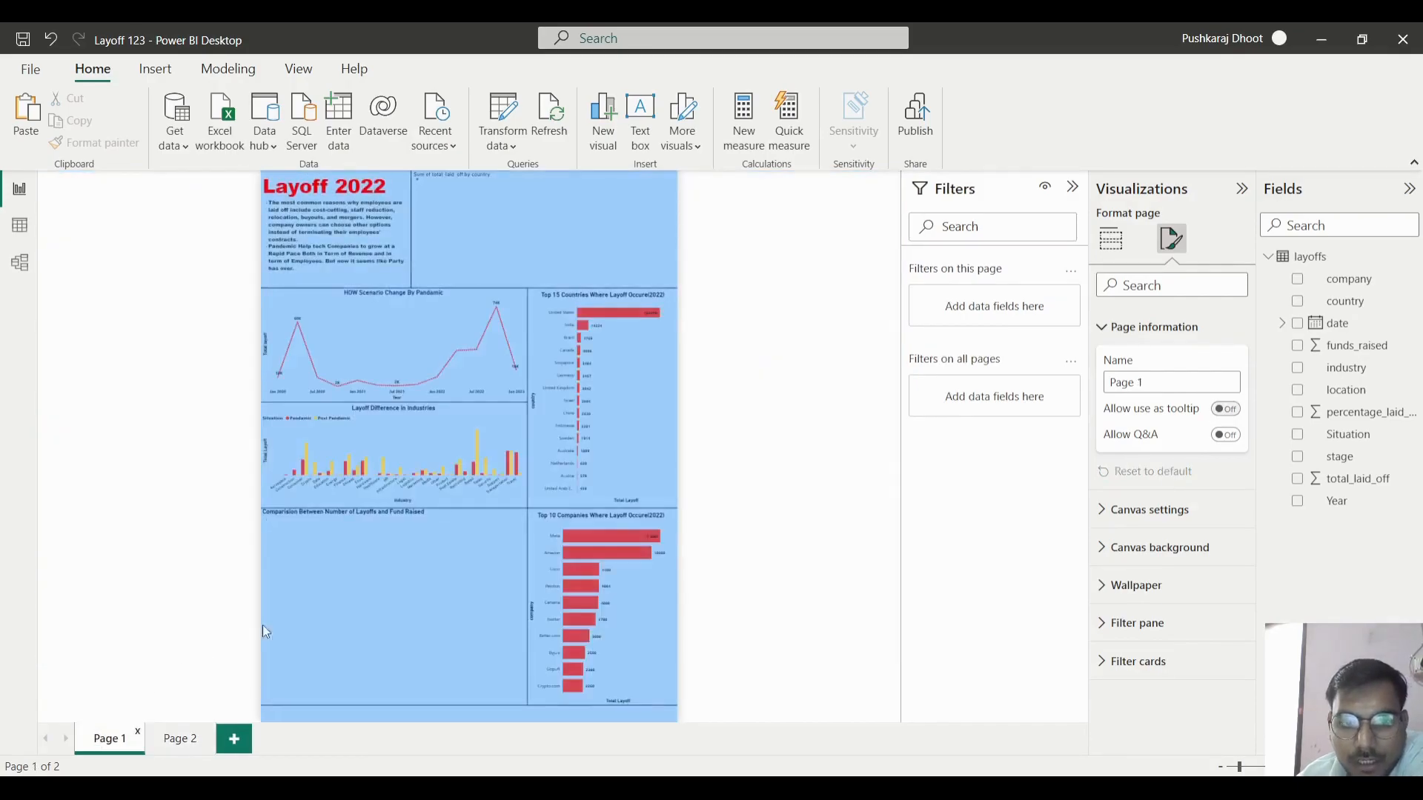
left_click(634, 432)
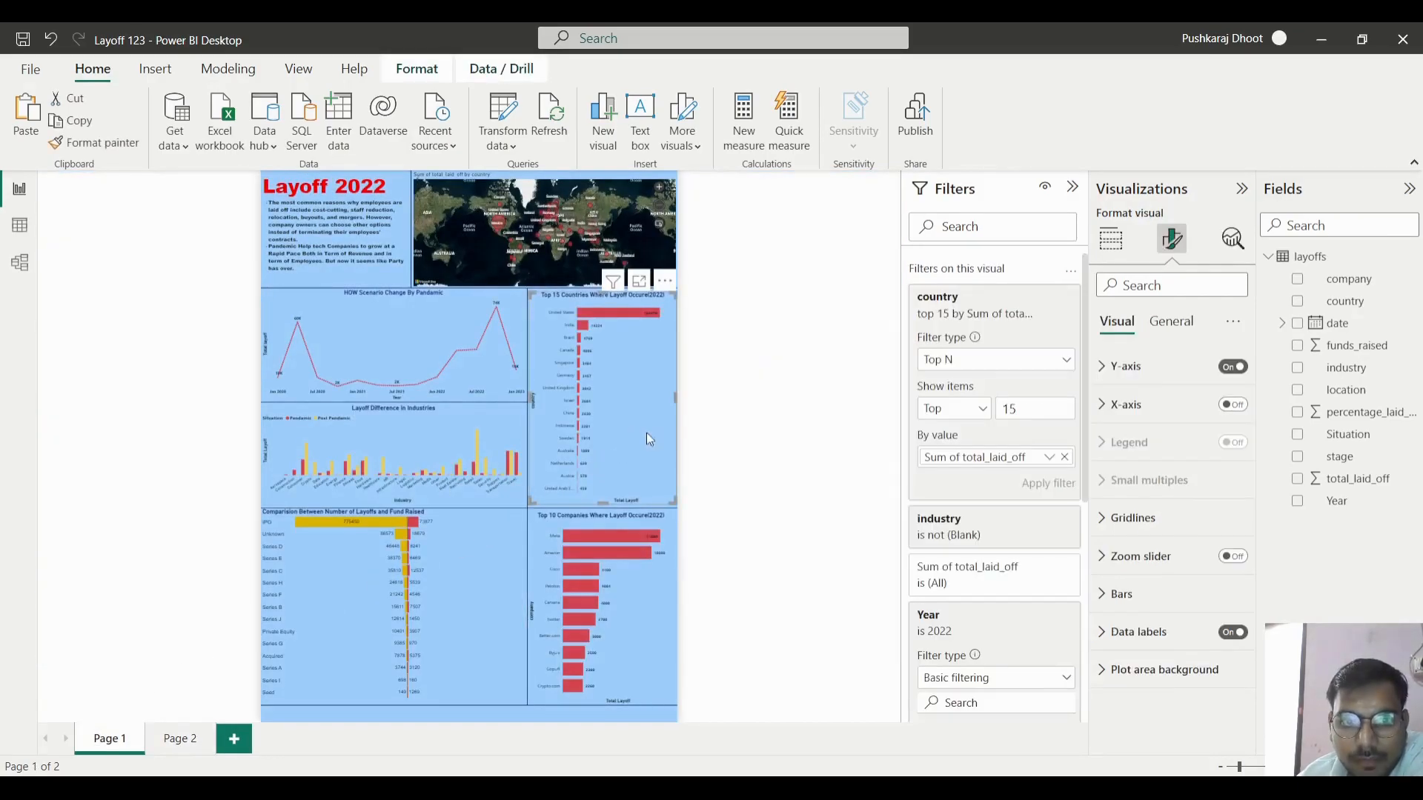
left_click(1171, 321)
left_click(1104, 518)
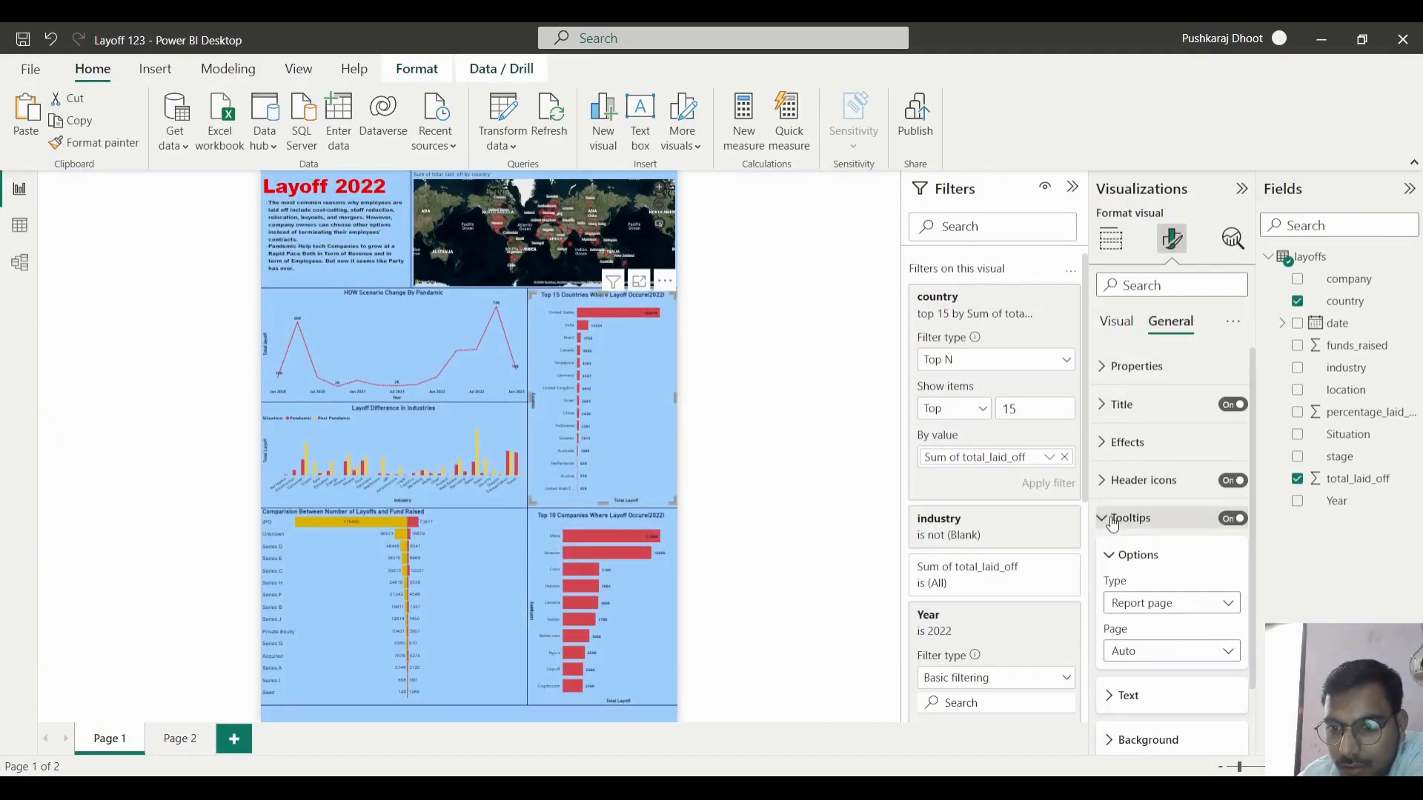
left_click(1145, 603)
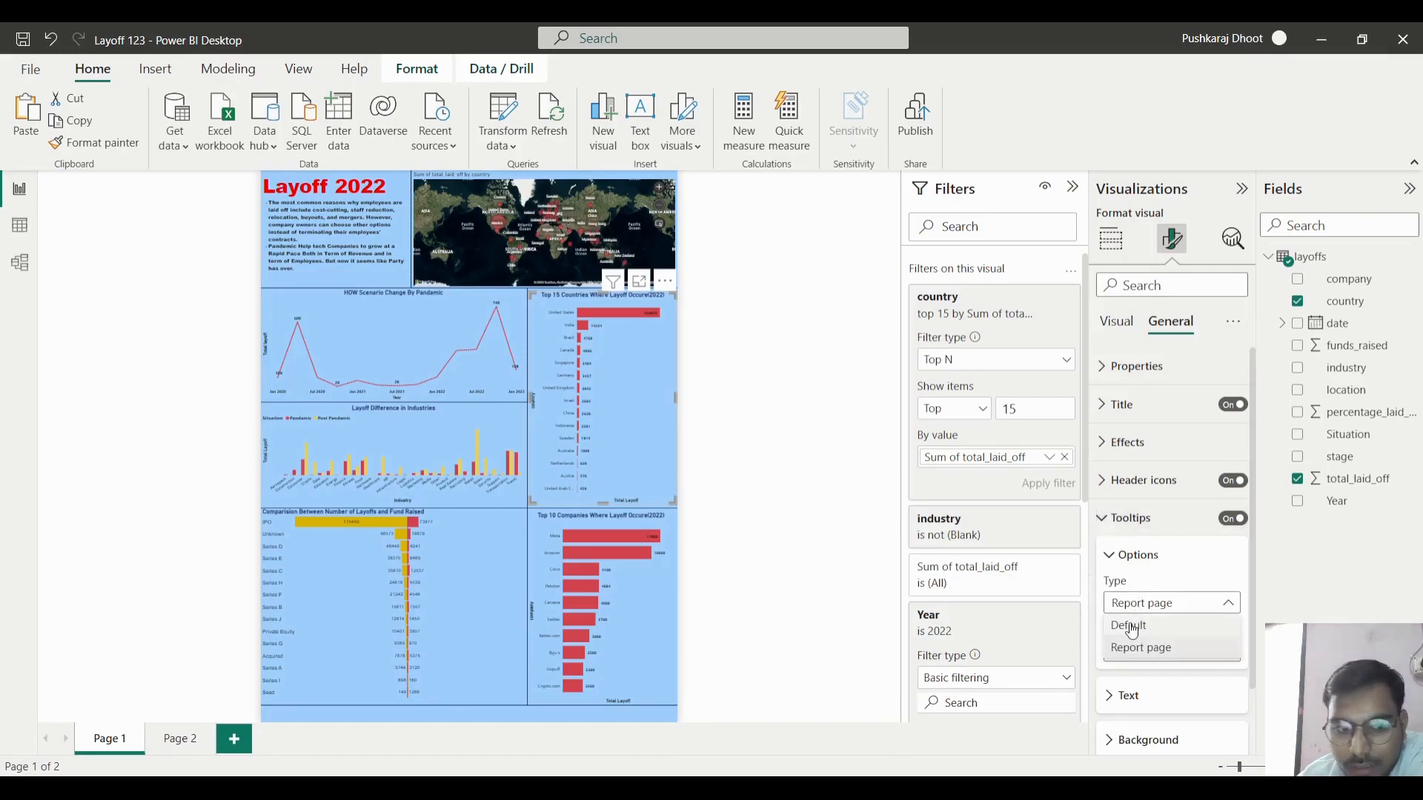
left_click(1141, 603)
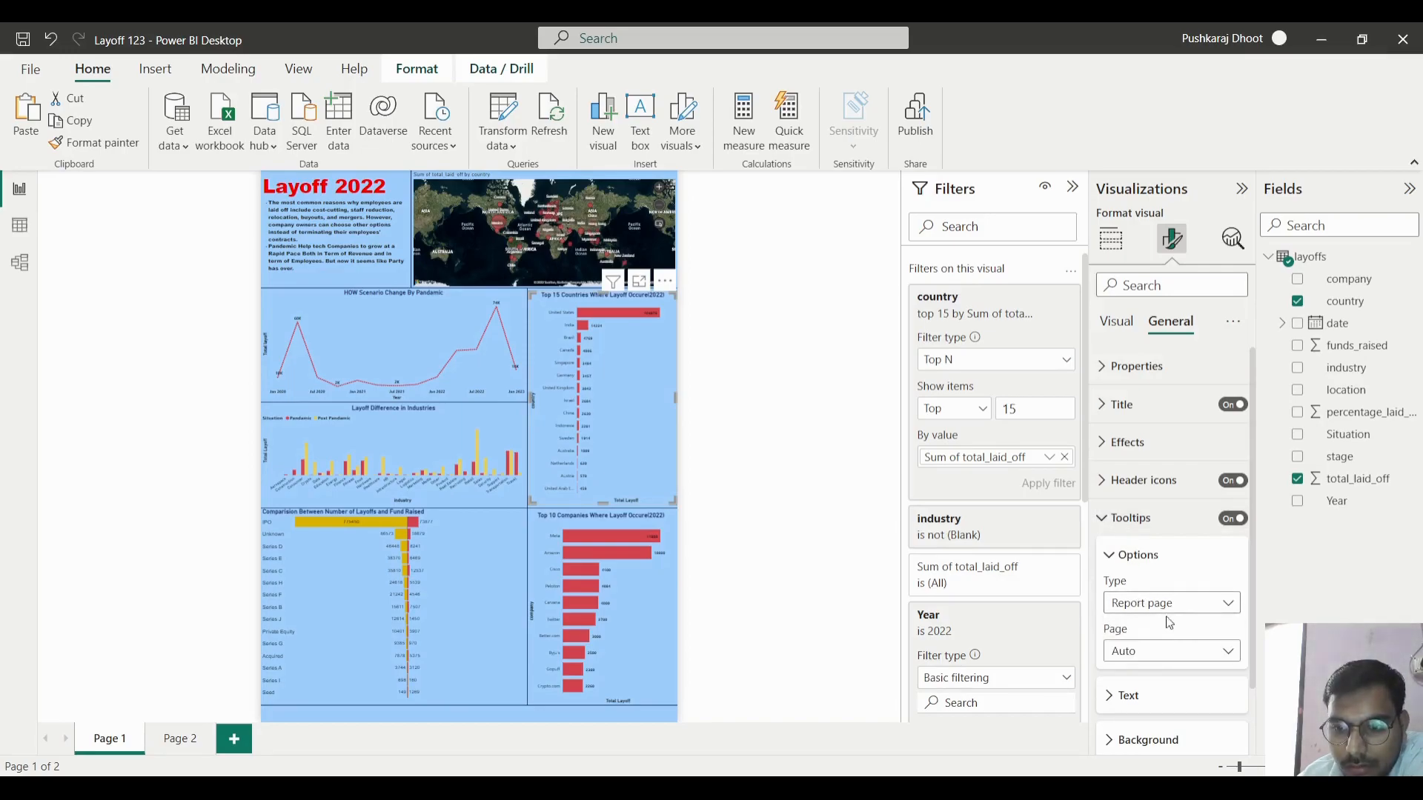
left_click(1147, 649)
left_click(1128, 693)
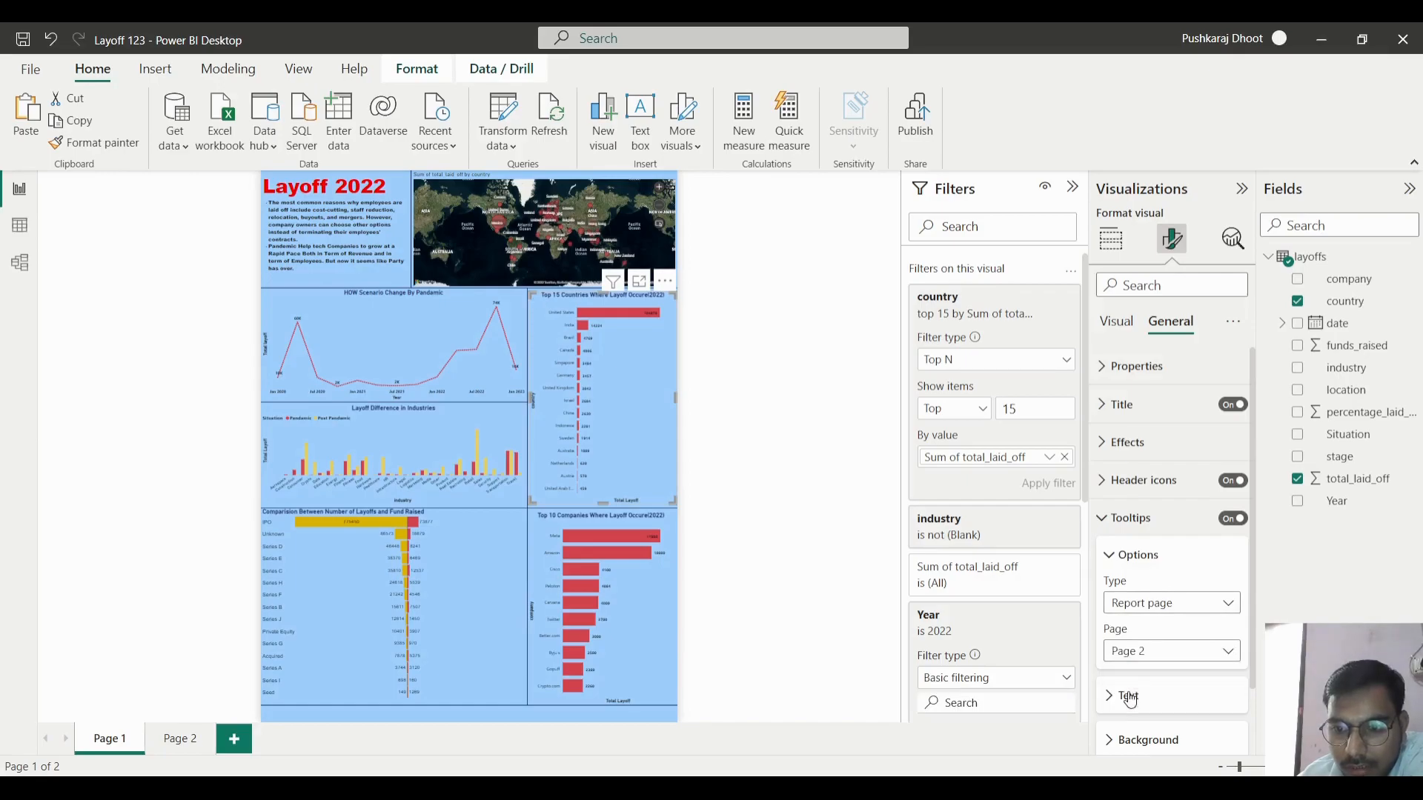
mouse_move(630, 313)
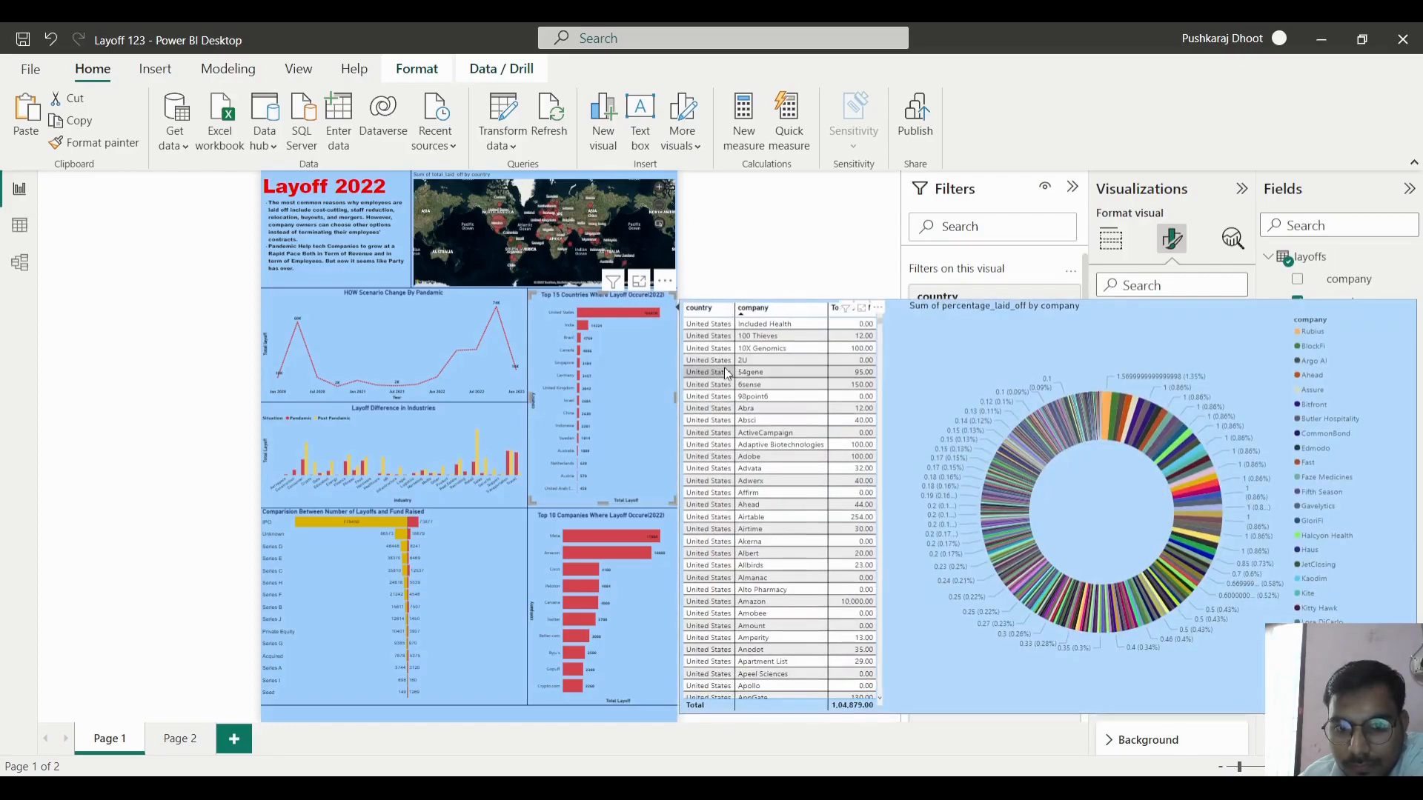
- Return to Page 2 and look through the company rows of the layoffs table
left_click(184, 736)
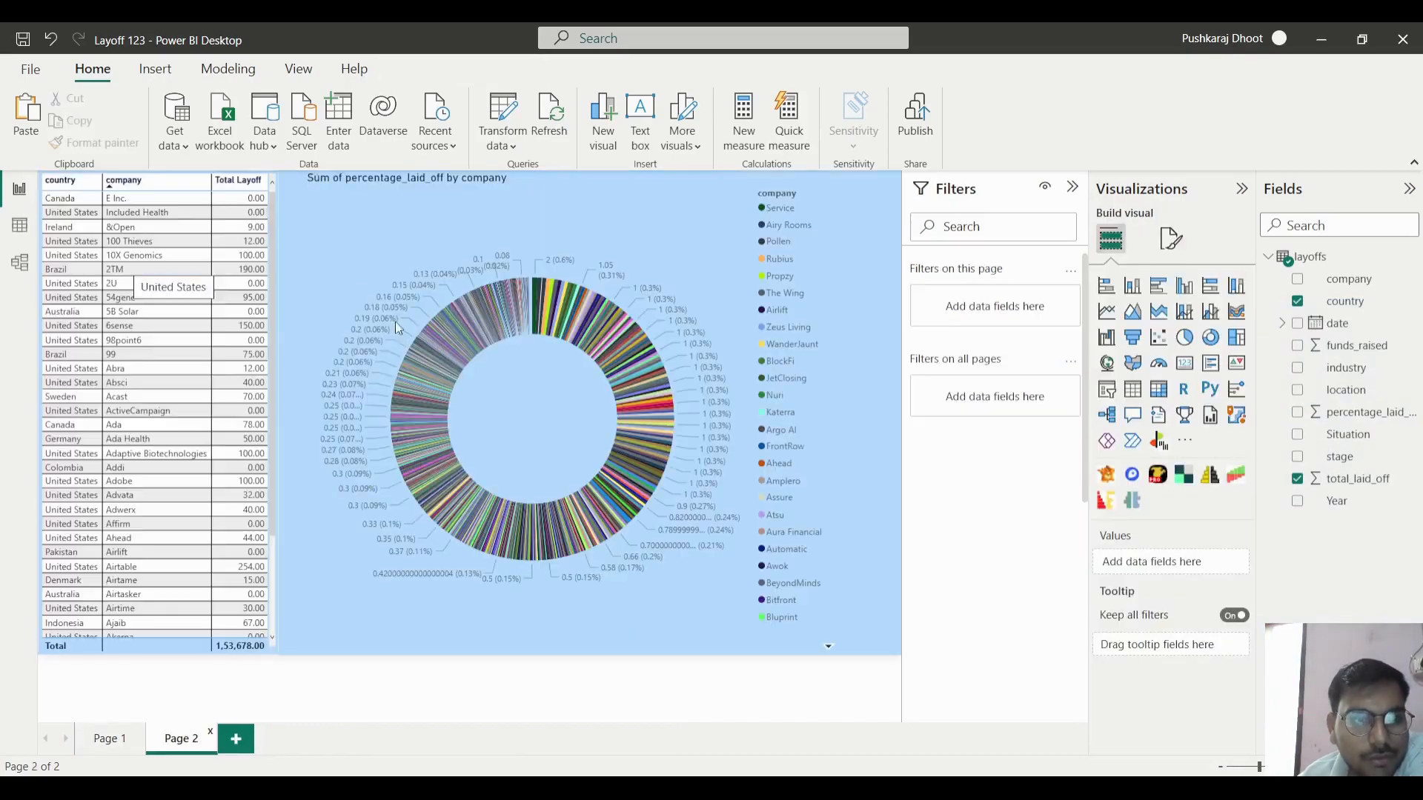
scroll(107, 567, "down", 20)
scroll(108, 555, "down", 15)
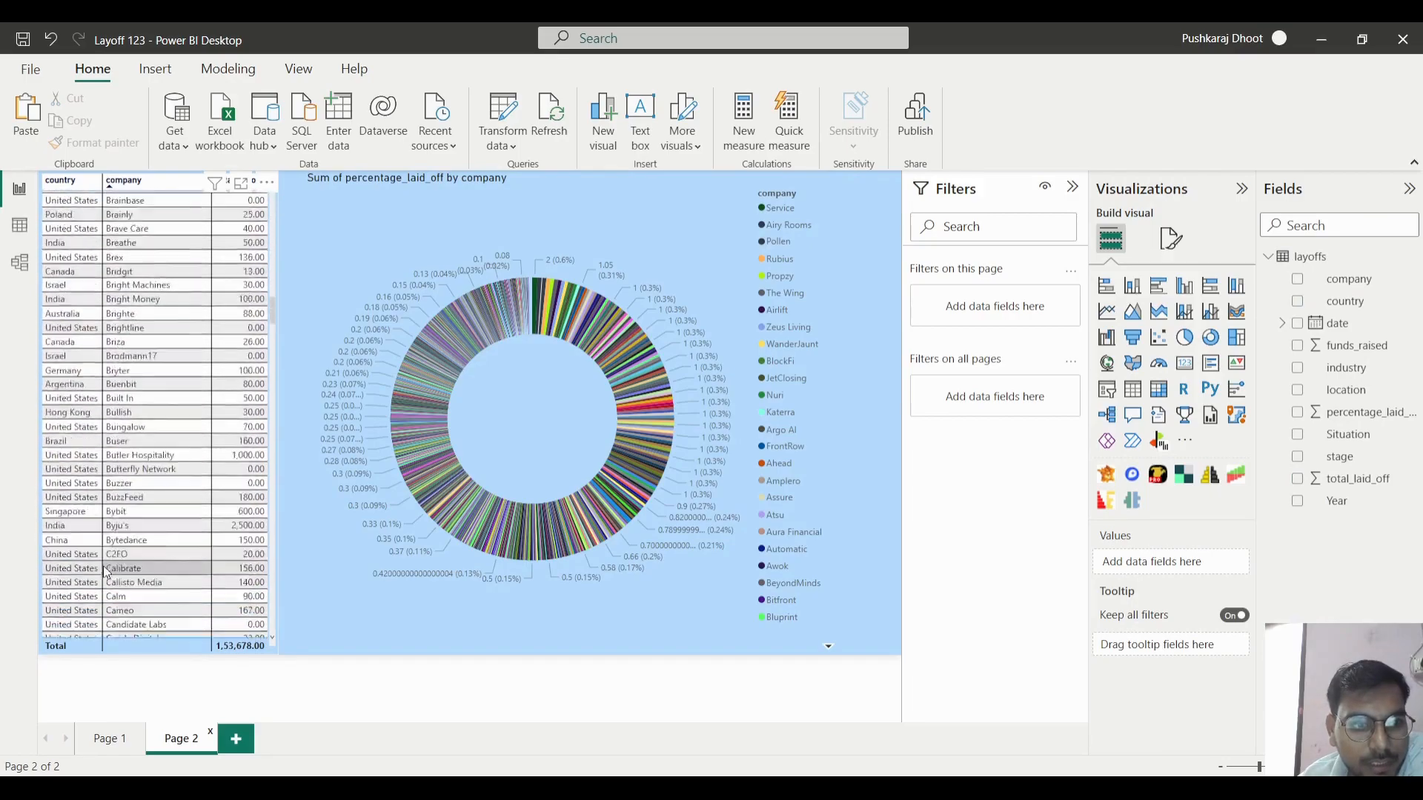
- Filter the layoffs table to the top 15 companies by Sum of total_laid_off
left_click(278, 642)
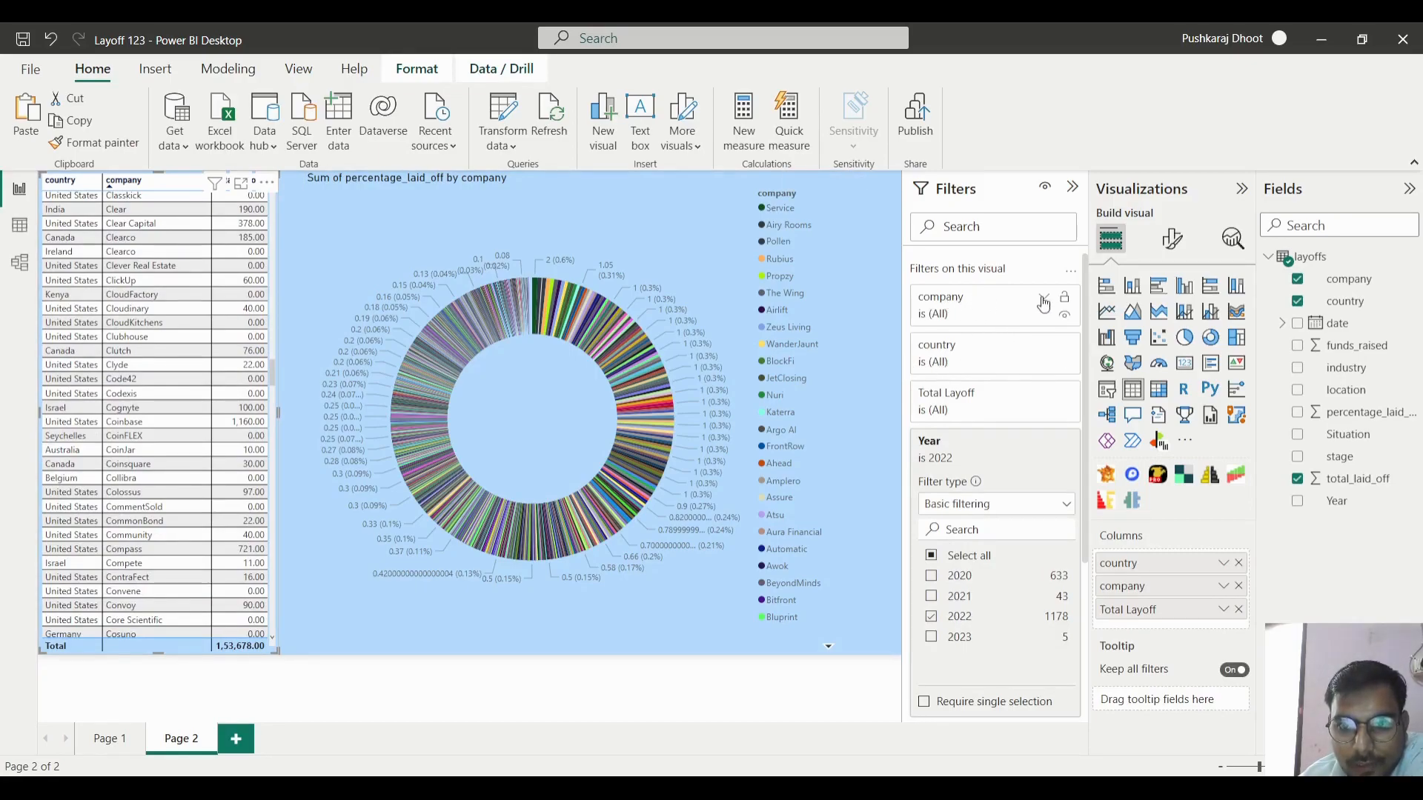
left_click(1044, 299)
left_click(989, 362)
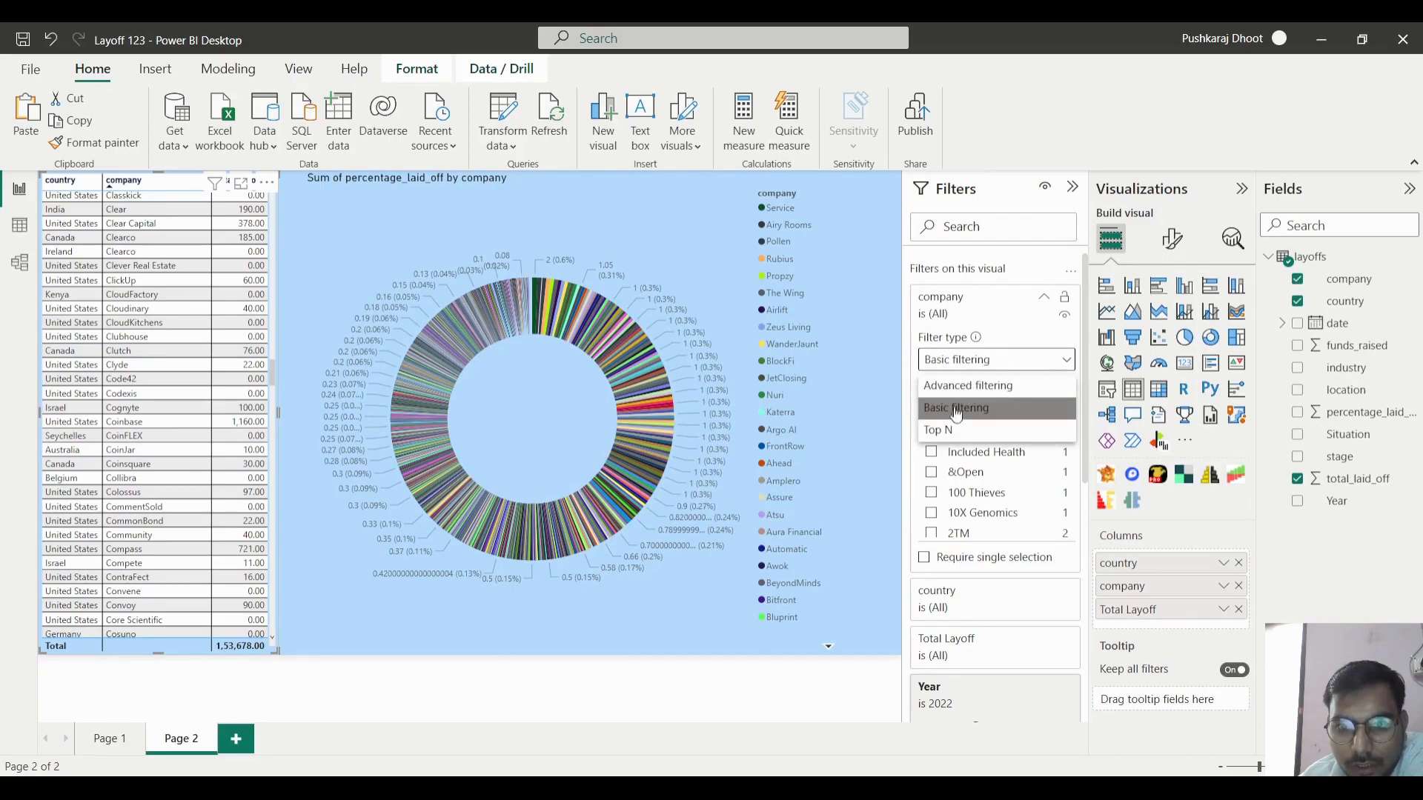
left_click(945, 431)
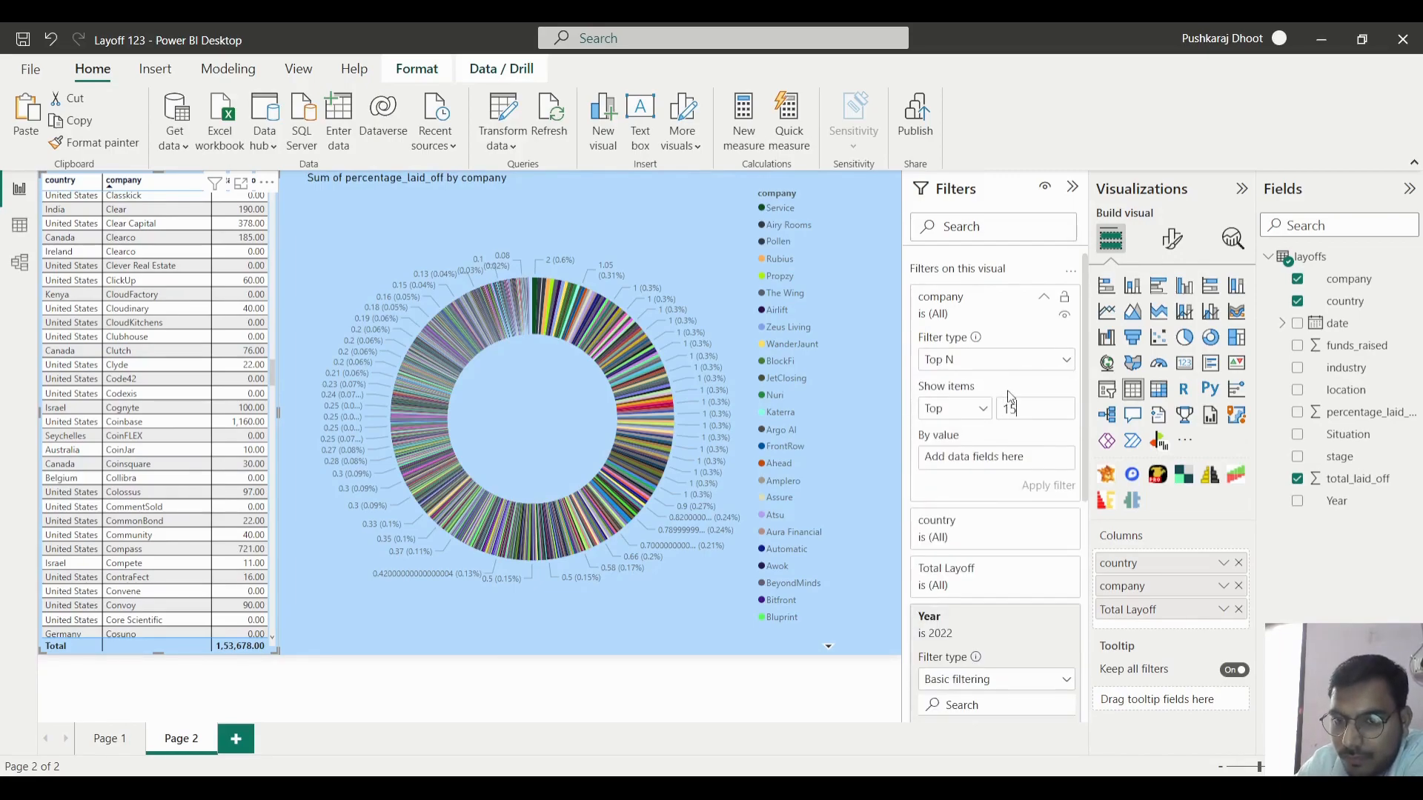
left_click_drag(1356, 479, 986, 457)
left_click(1044, 484)
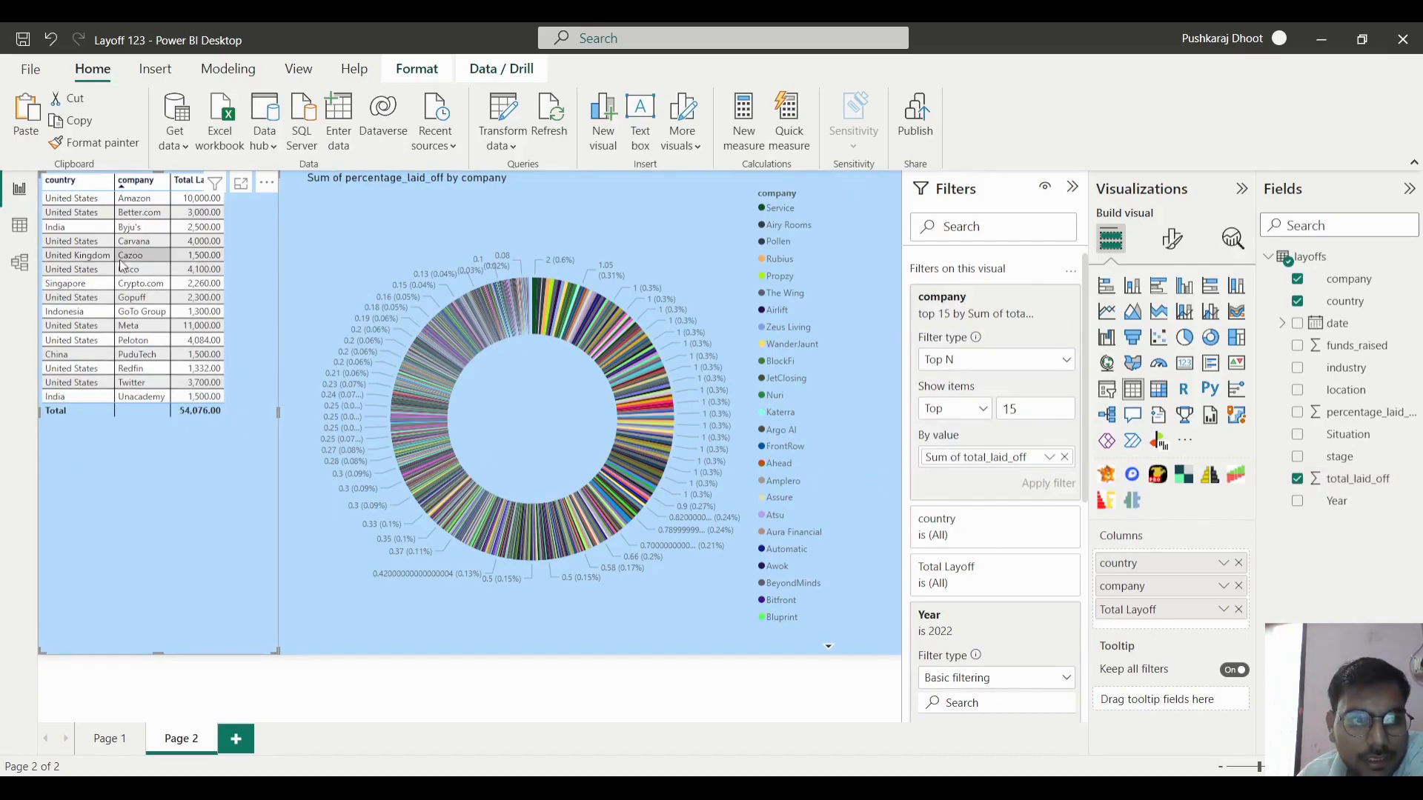
- Preview the tooltip on Page 1's Top 15 Countries chart, and check the Year filter of the table on Page 2
left_click(102, 747)
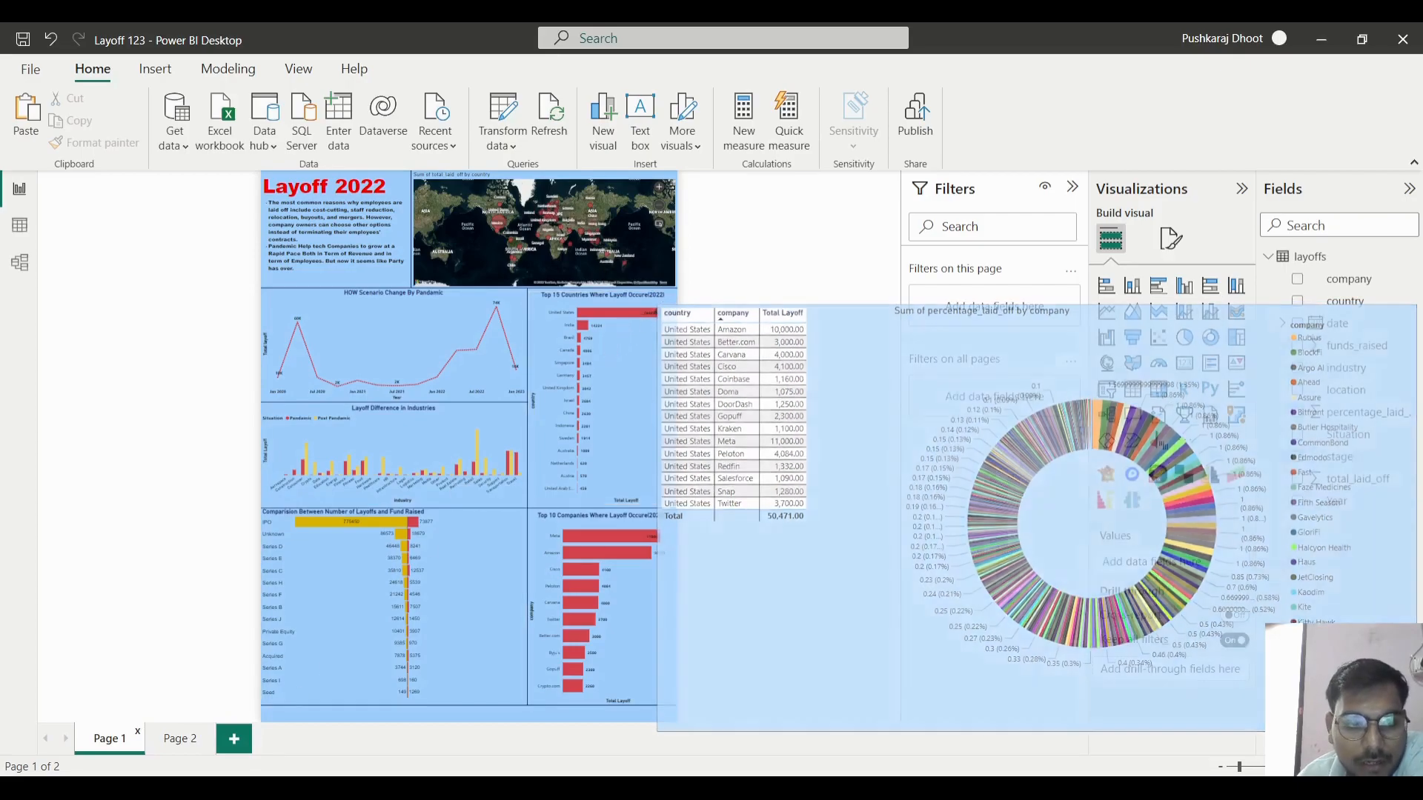
left_click(185, 745)
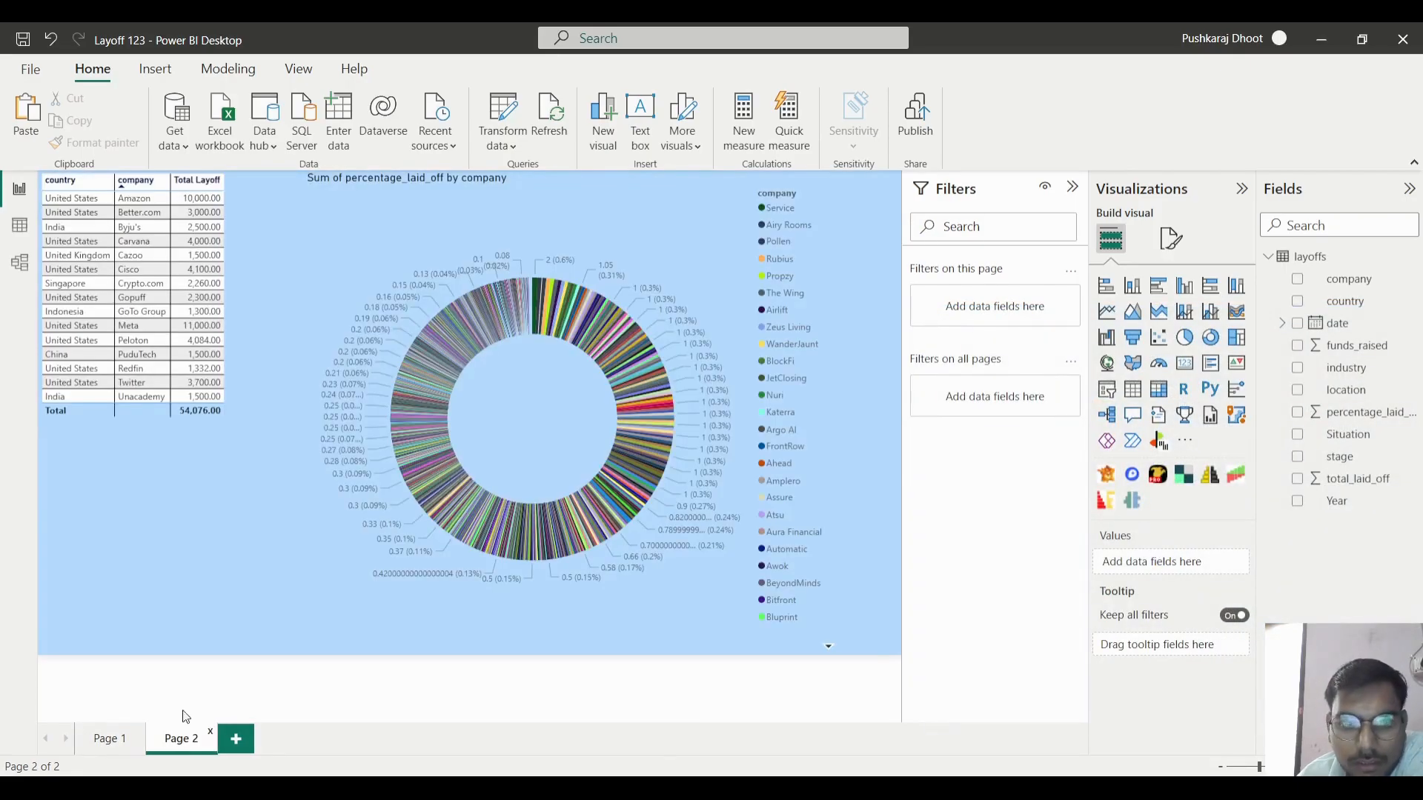
left_click(183, 429)
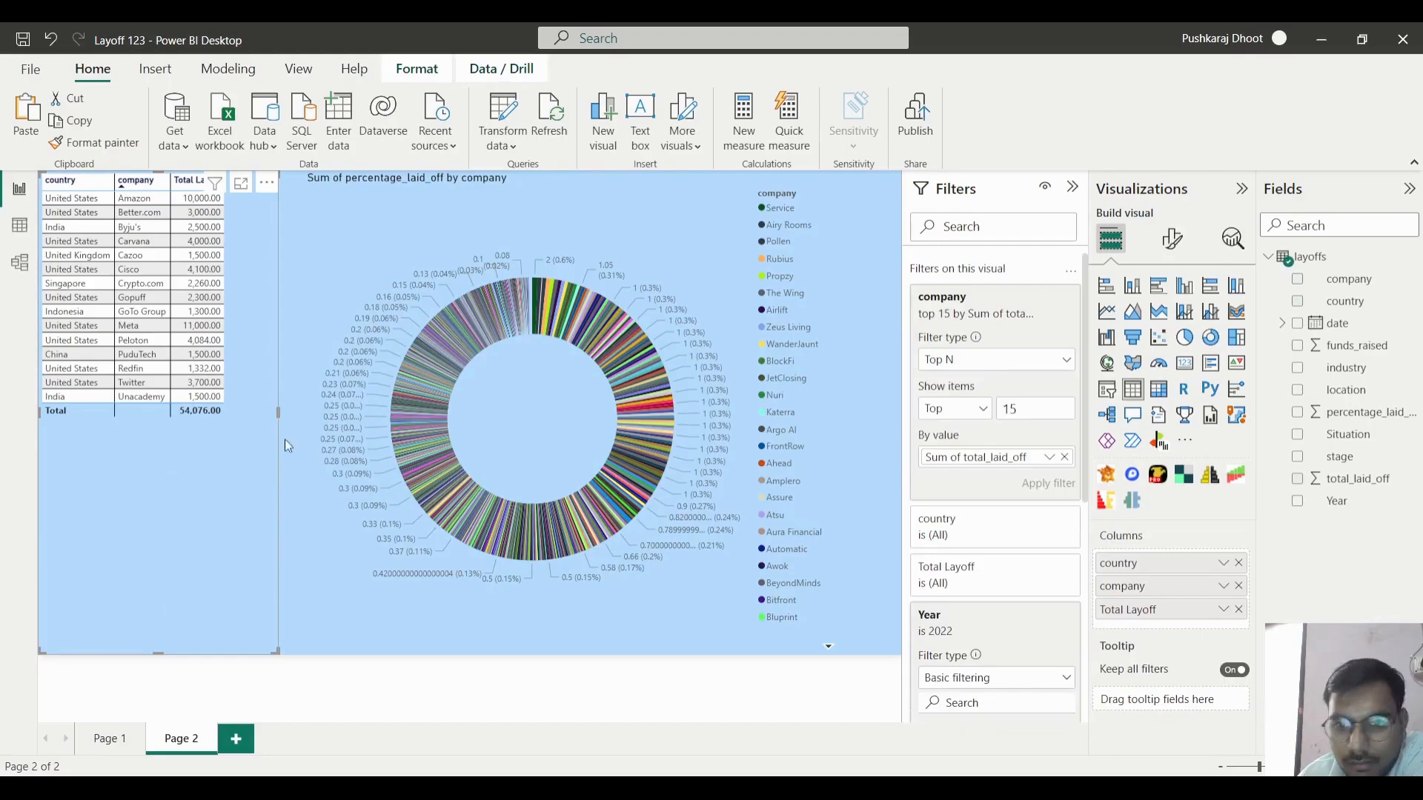
scroll(984, 606, "down", 4)
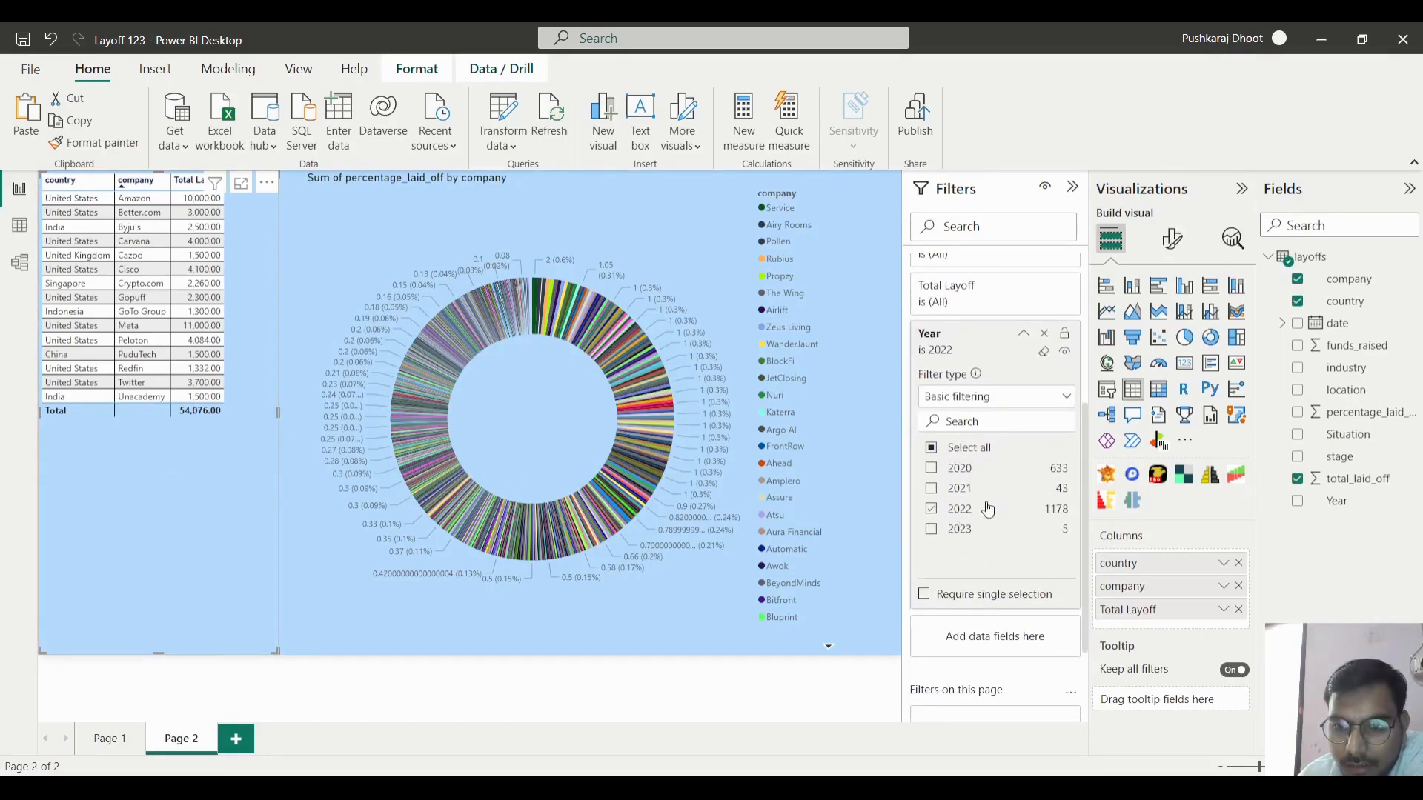
- Add Year as a filter on the donut chart and limit it to 2022
left_click(350, 234)
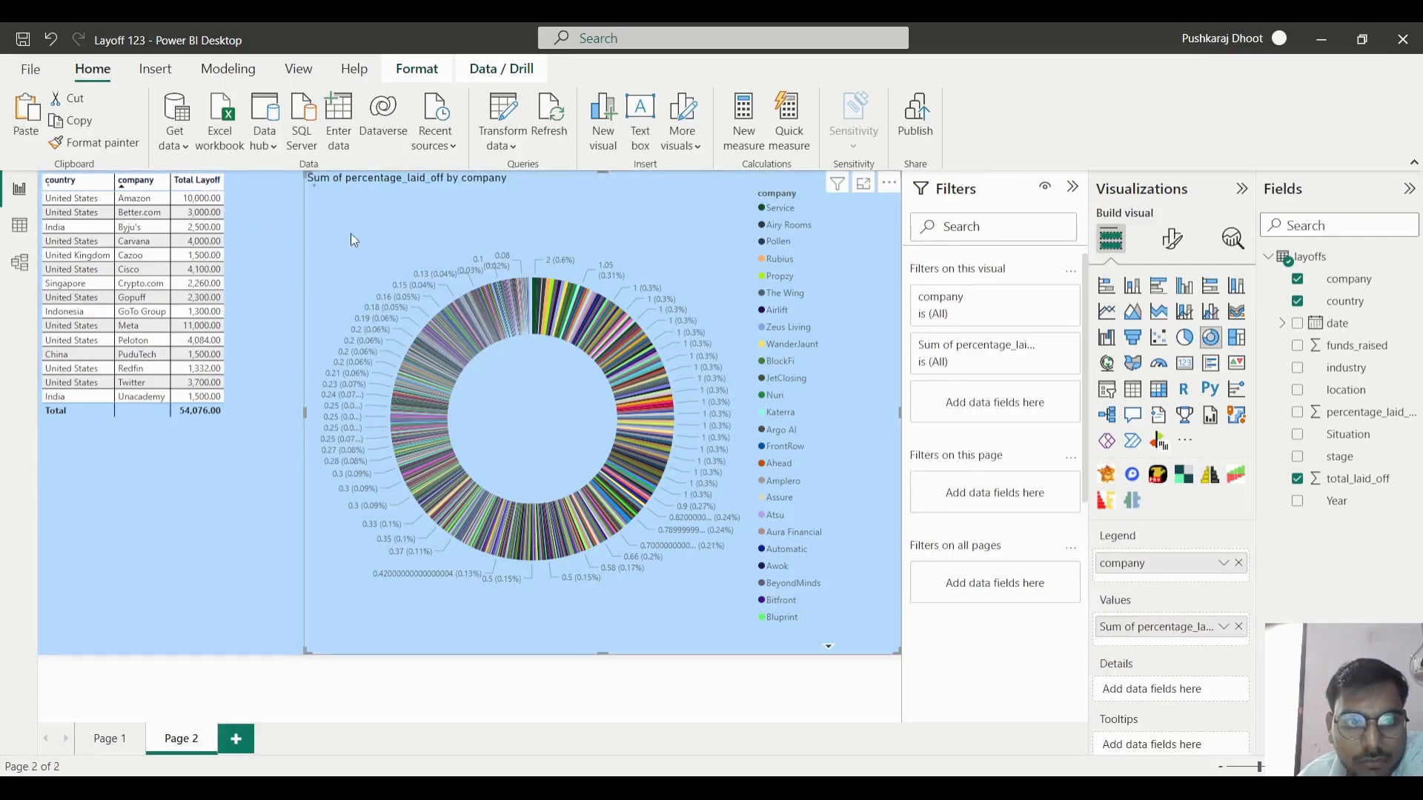
left_click_drag(1350, 504, 1008, 402)
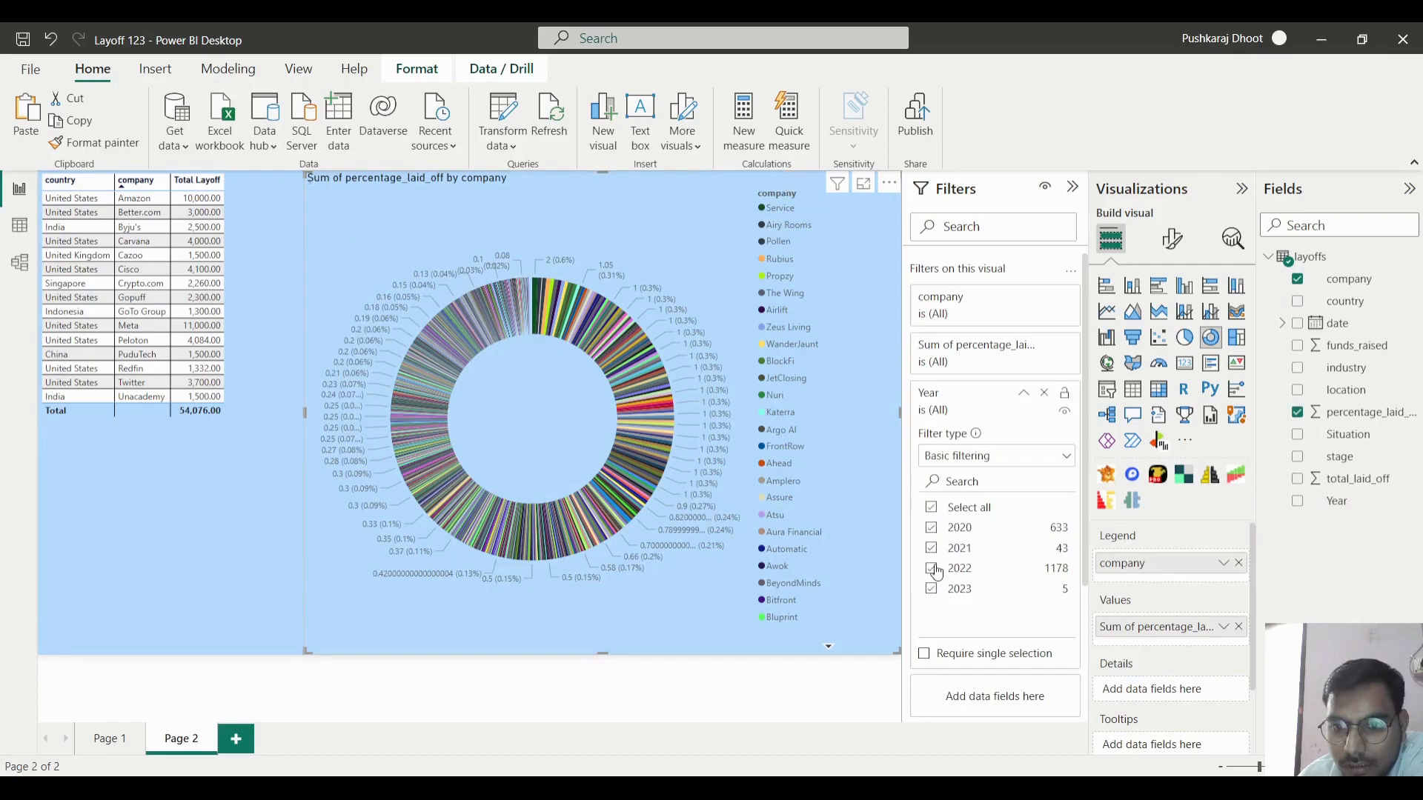
left_click(935, 510)
left_click(932, 568)
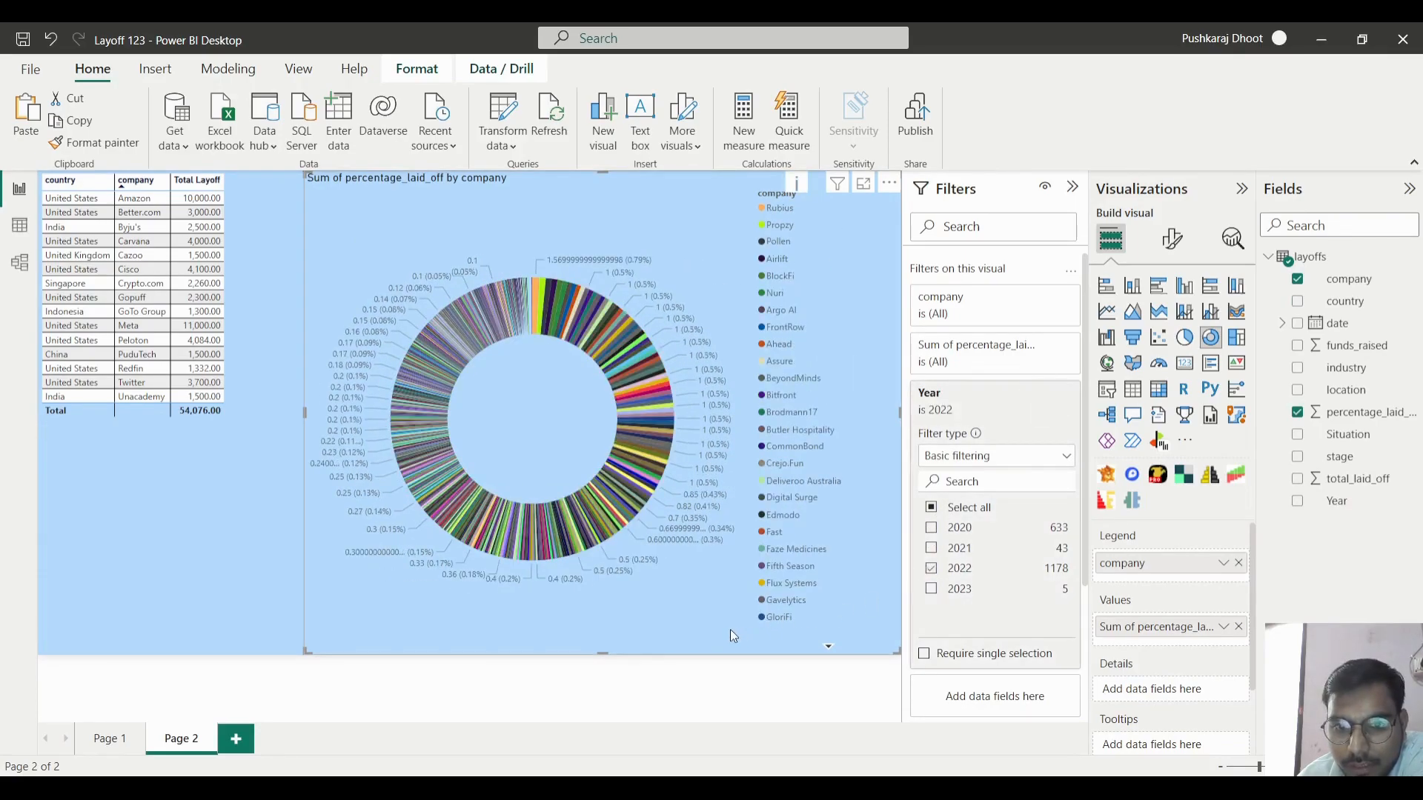
- Filter the donut chart's company field to the top 15 by Sum of percentage_laid_off
left_click(1044, 298)
left_click(987, 361)
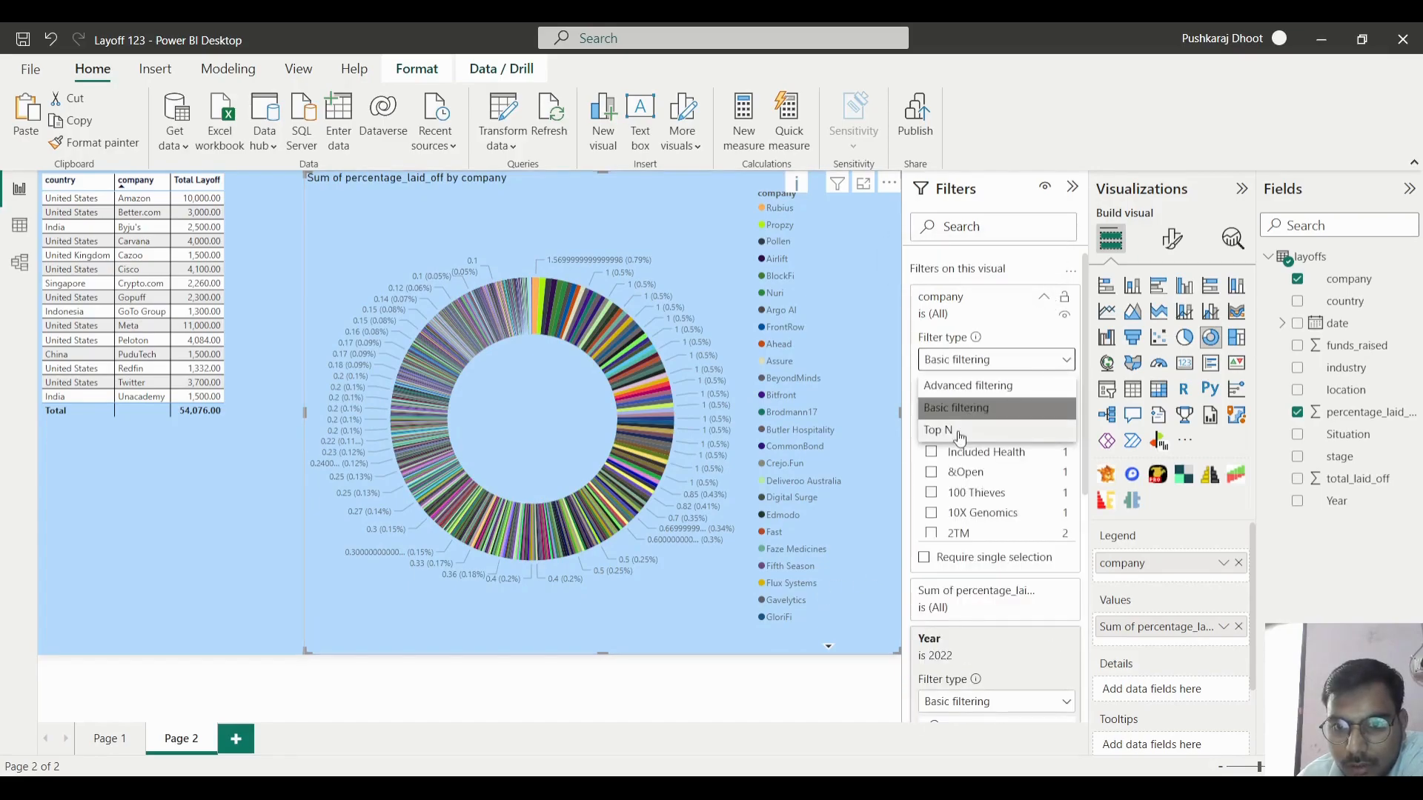
left_click(987, 421)
left_click(1029, 406)
type("15")
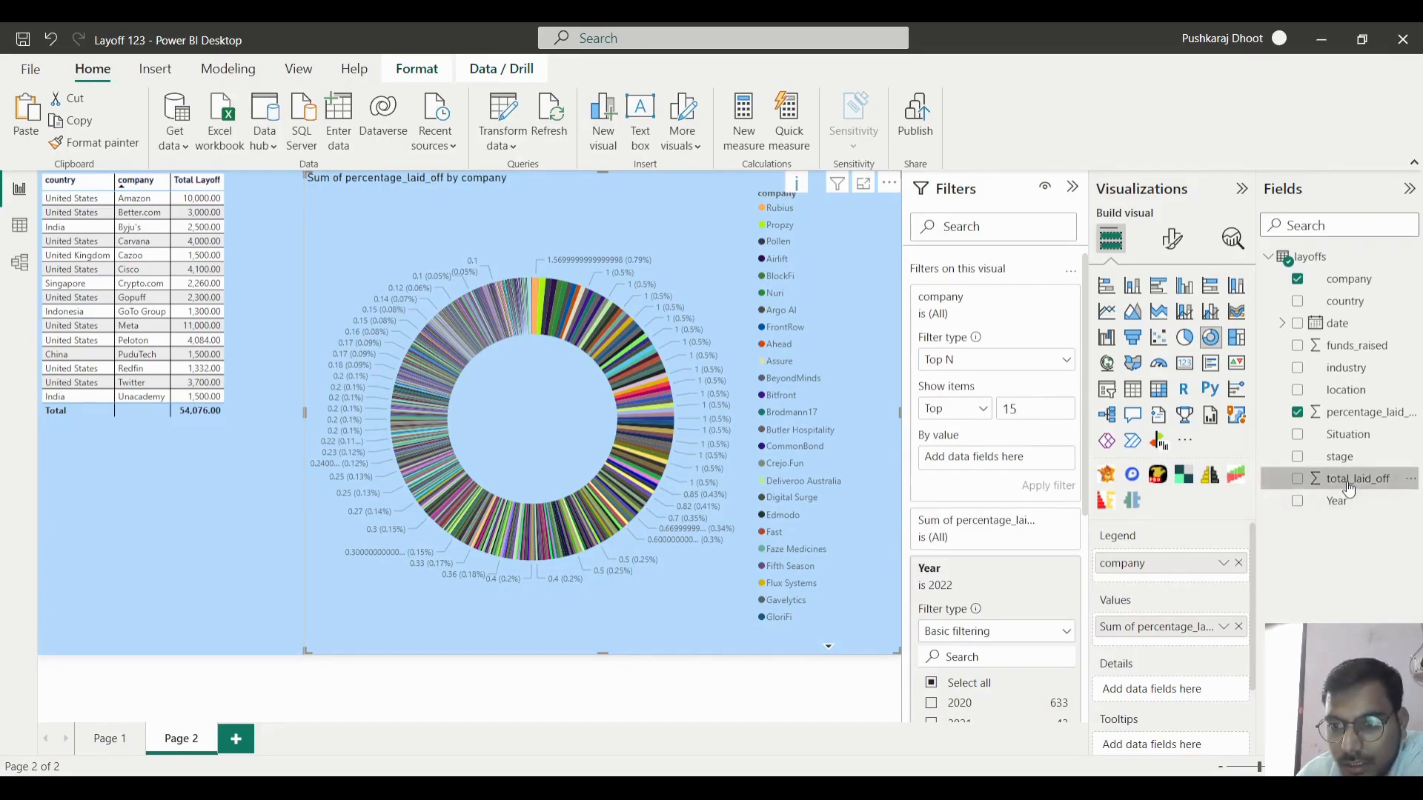
left_click_drag(1356, 412, 998, 439)
left_click_drag(1324, 417, 1030, 461)
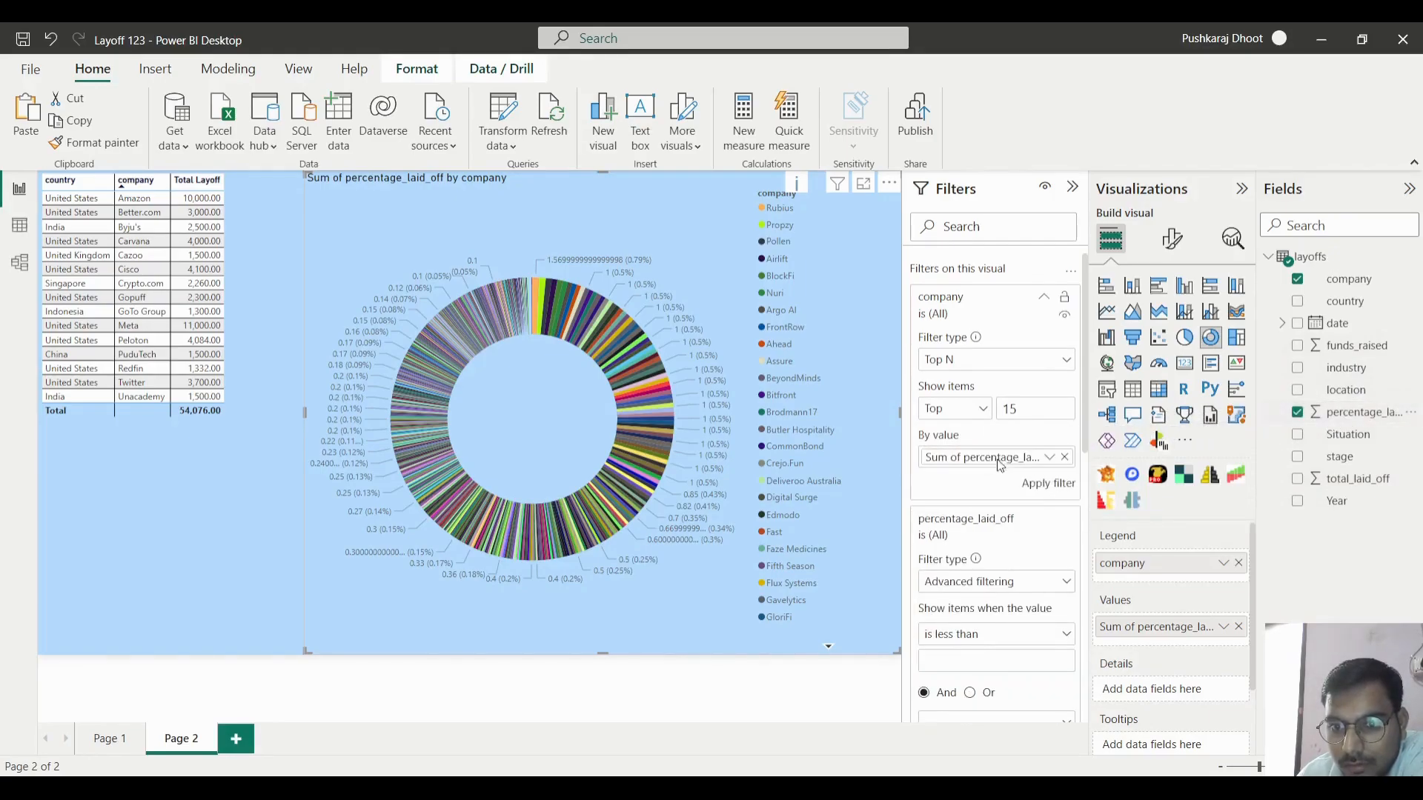
left_click(1040, 484)
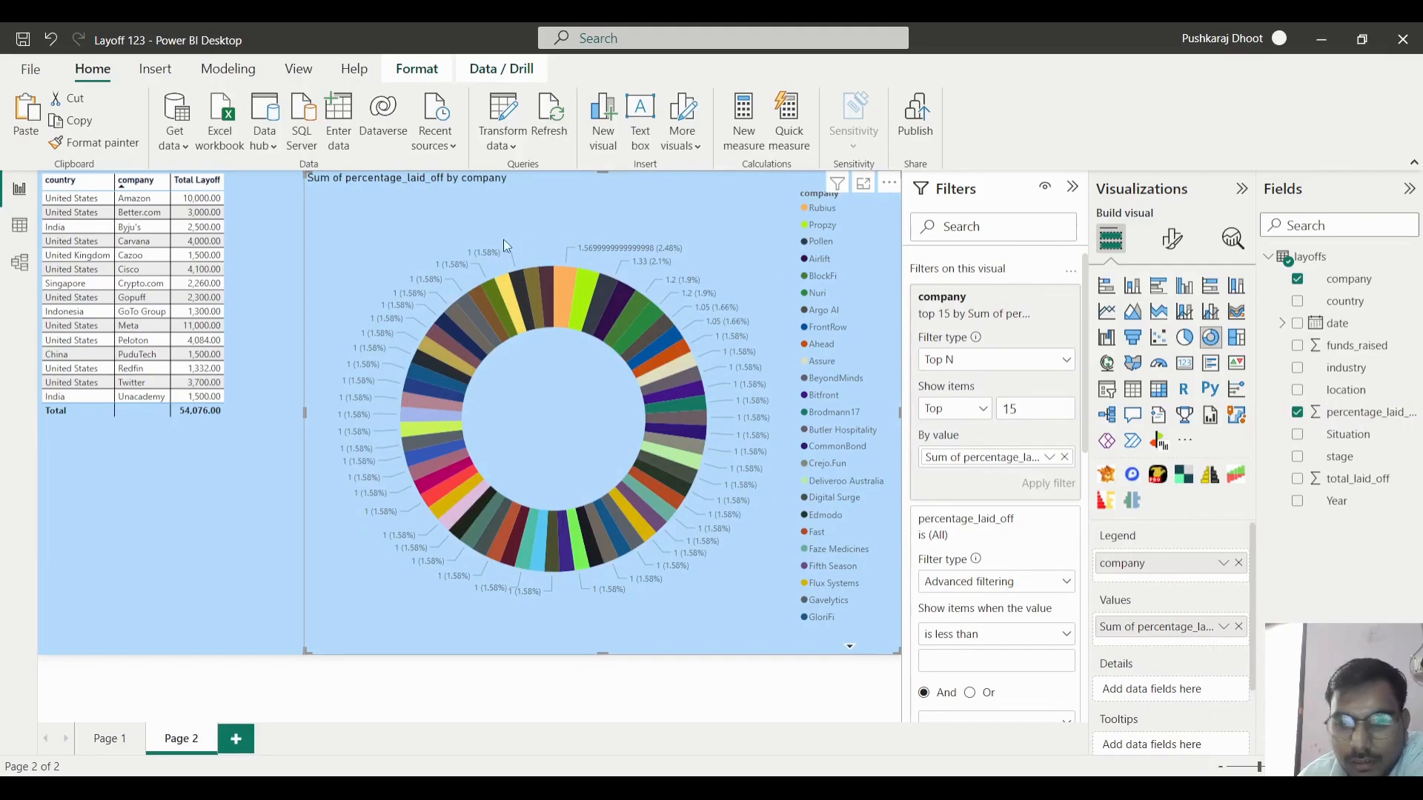
- Change the donut chart's title to "Top 15 Compaines"
left_click(1173, 238)
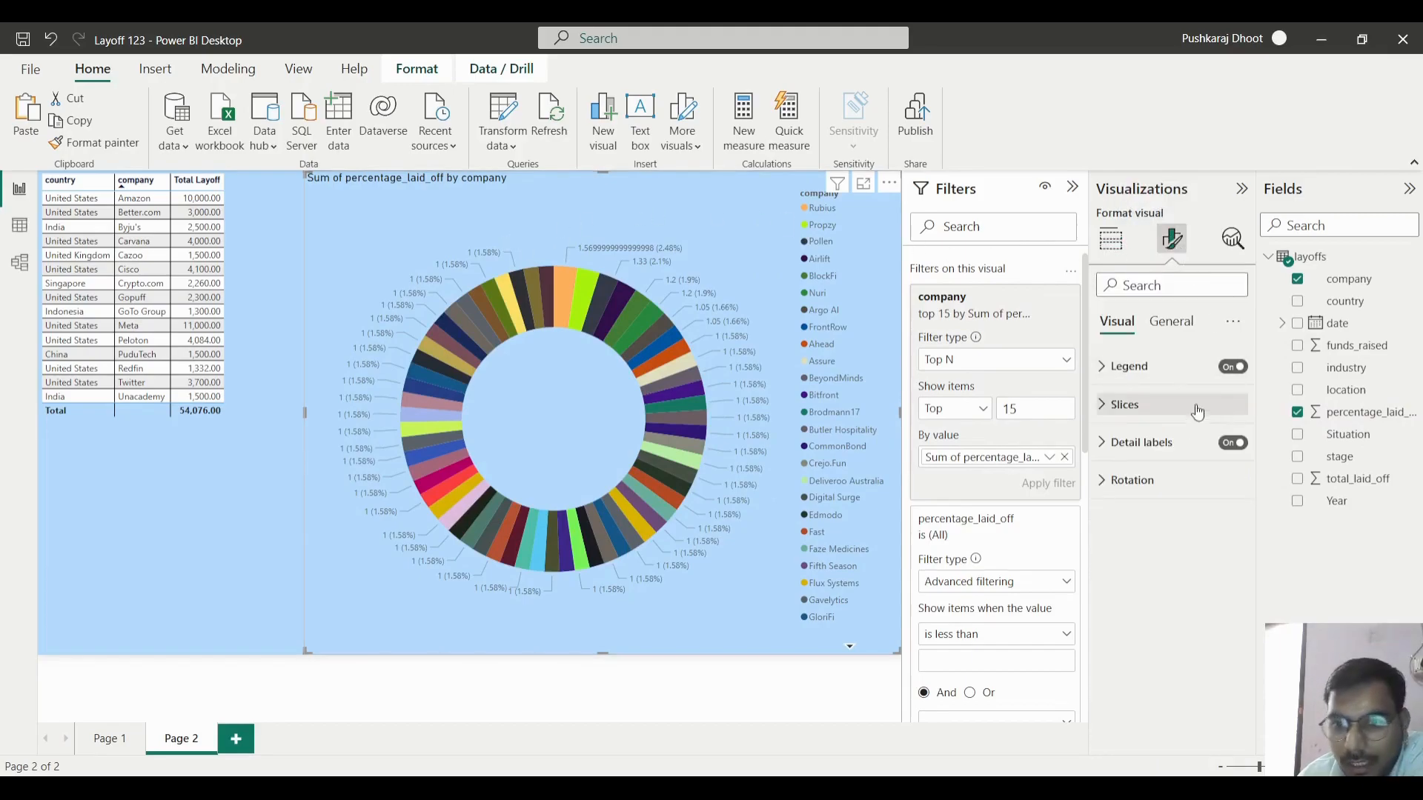
left_click(1174, 326)
left_click(1121, 403)
left_click_drag(1111, 460, 1256, 467)
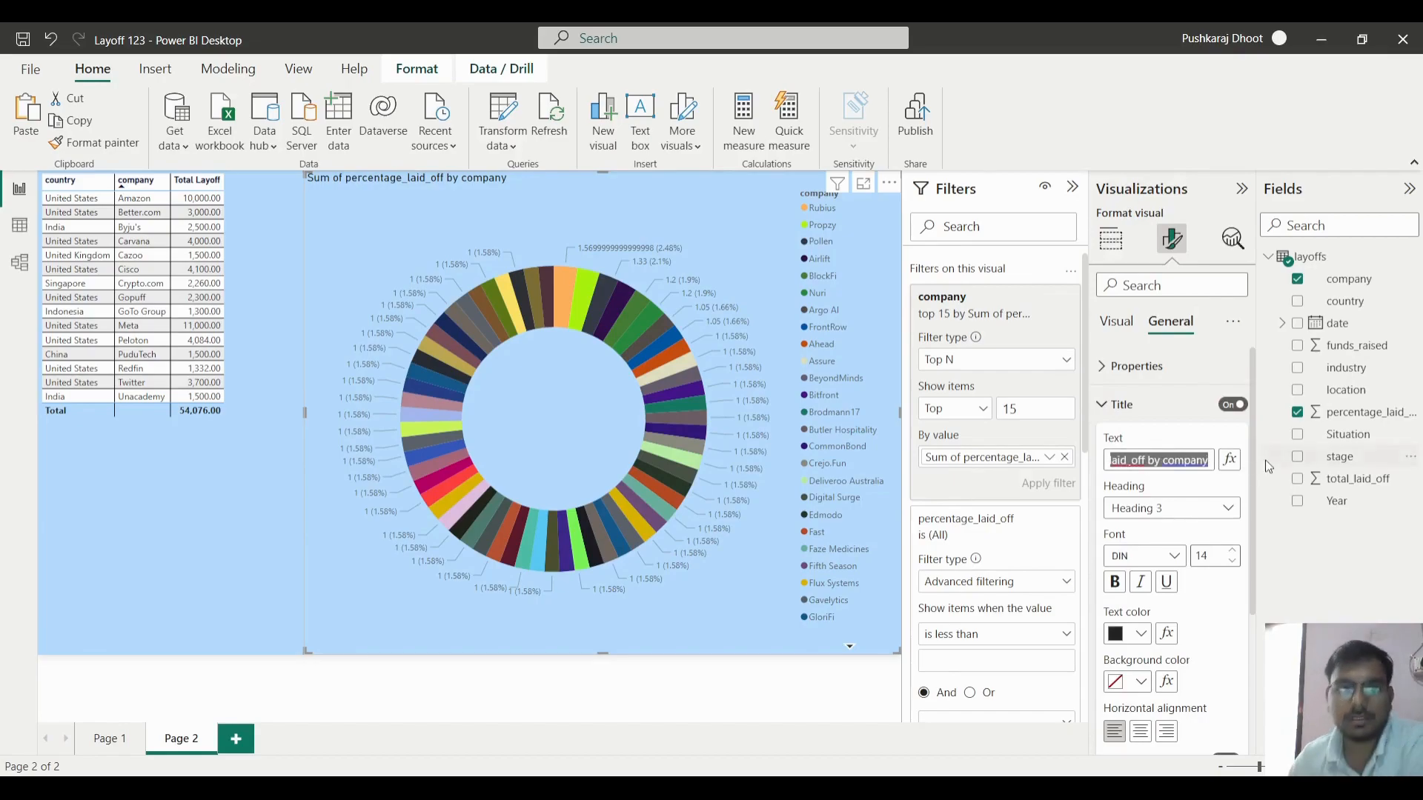
type("Tp")
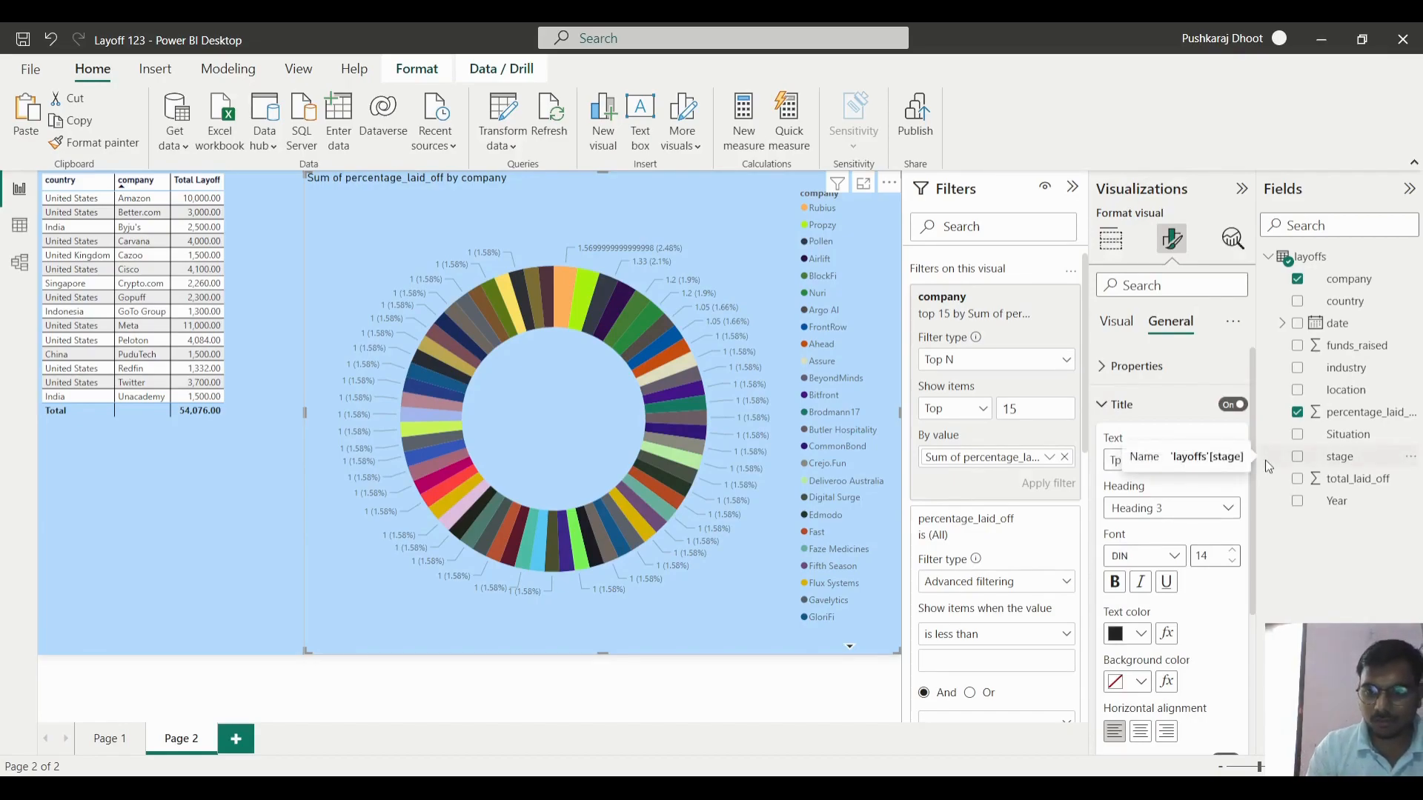
type("op 15 Compaines")
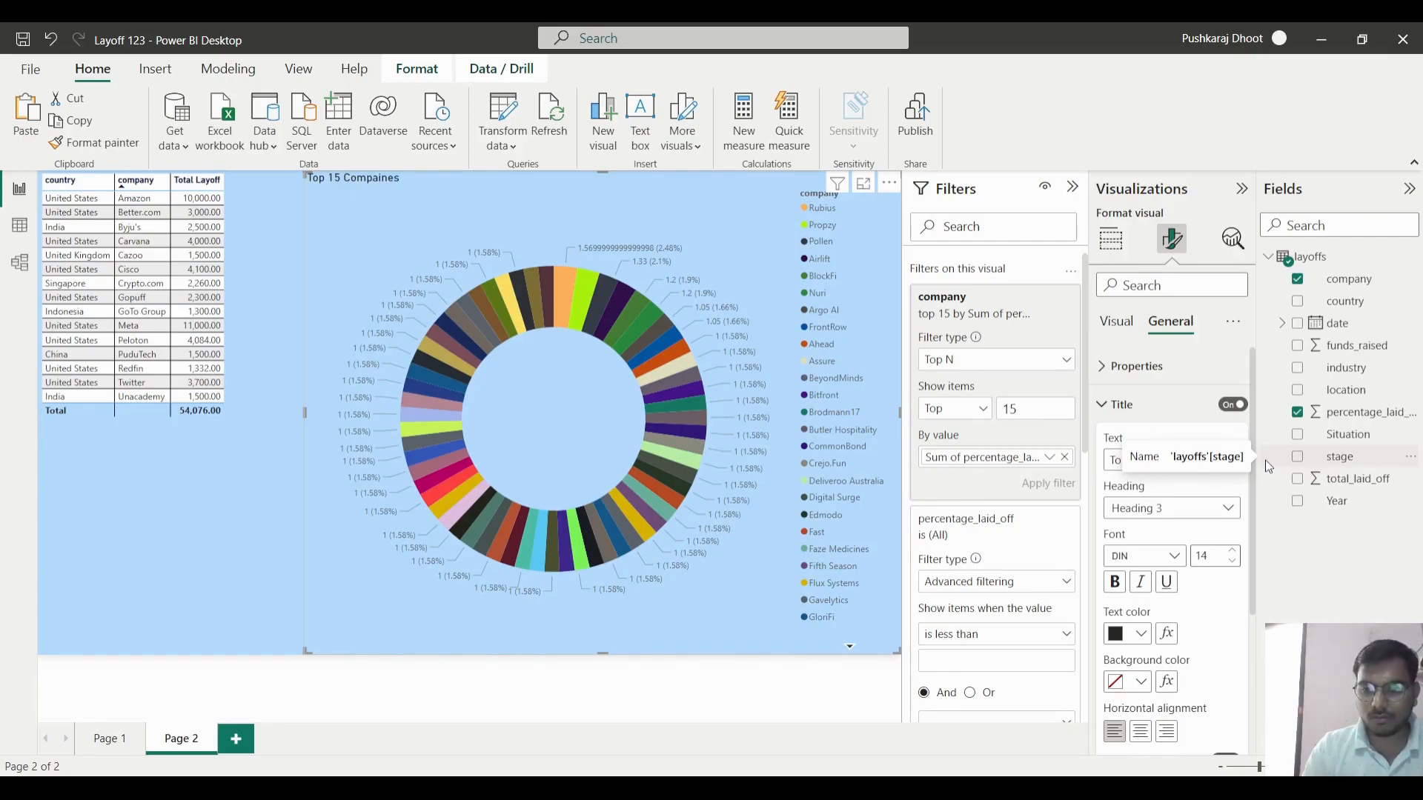
- Replace the donut chart's title with "Top 15 Percentage Layoff in 2022" and make it bold
key("BackSpace")
key("BackSpace")
key("BackSpace")
key("BackSpace")
key("BackSpace")
key("BackSpace")
key("BackSpace")
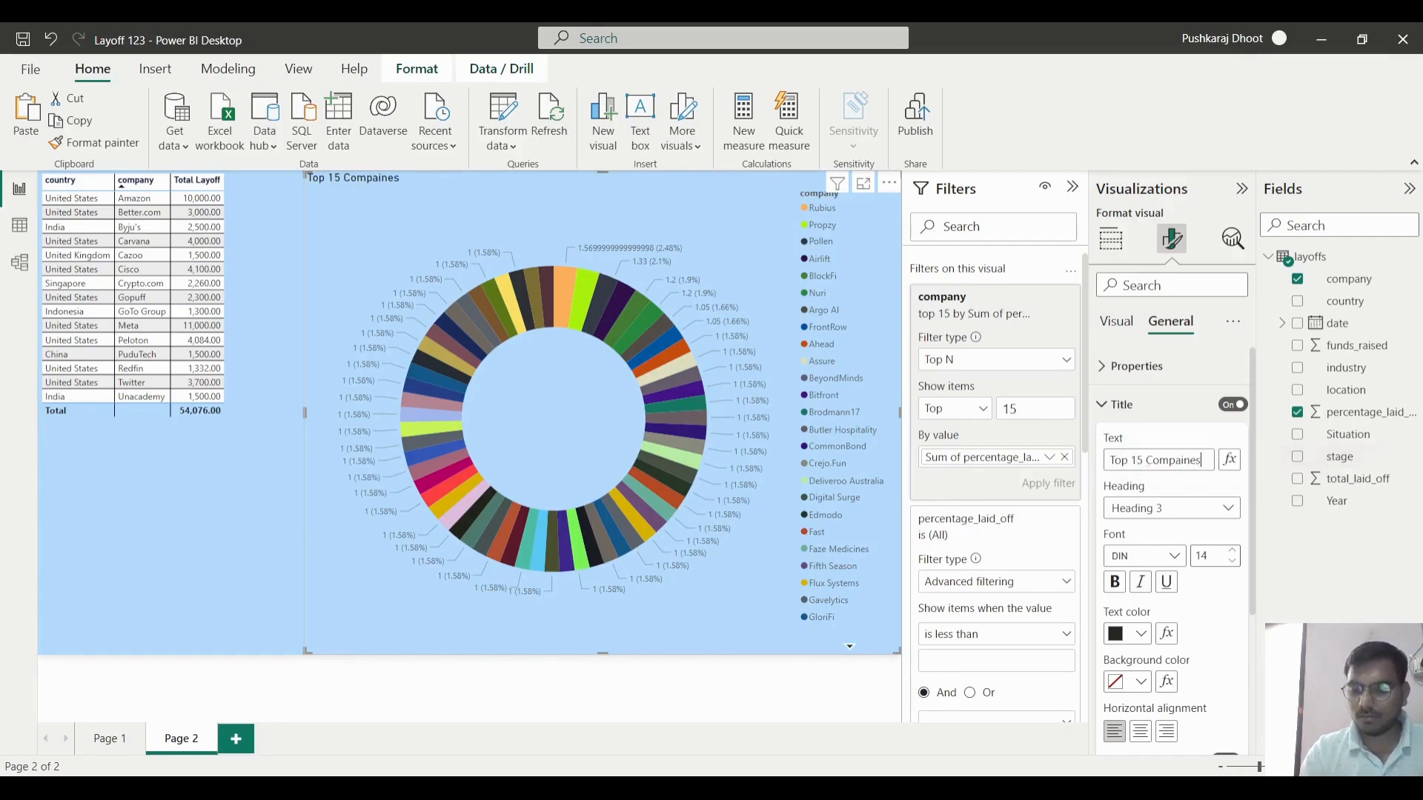
key("BackSpace")
key("BackSpace")
key("BackSpace")
key("BackSpace")
key("BackSpace")
key("BackSpace")
key("BackSpace")
key("BackSpace")
key("BackSpace")
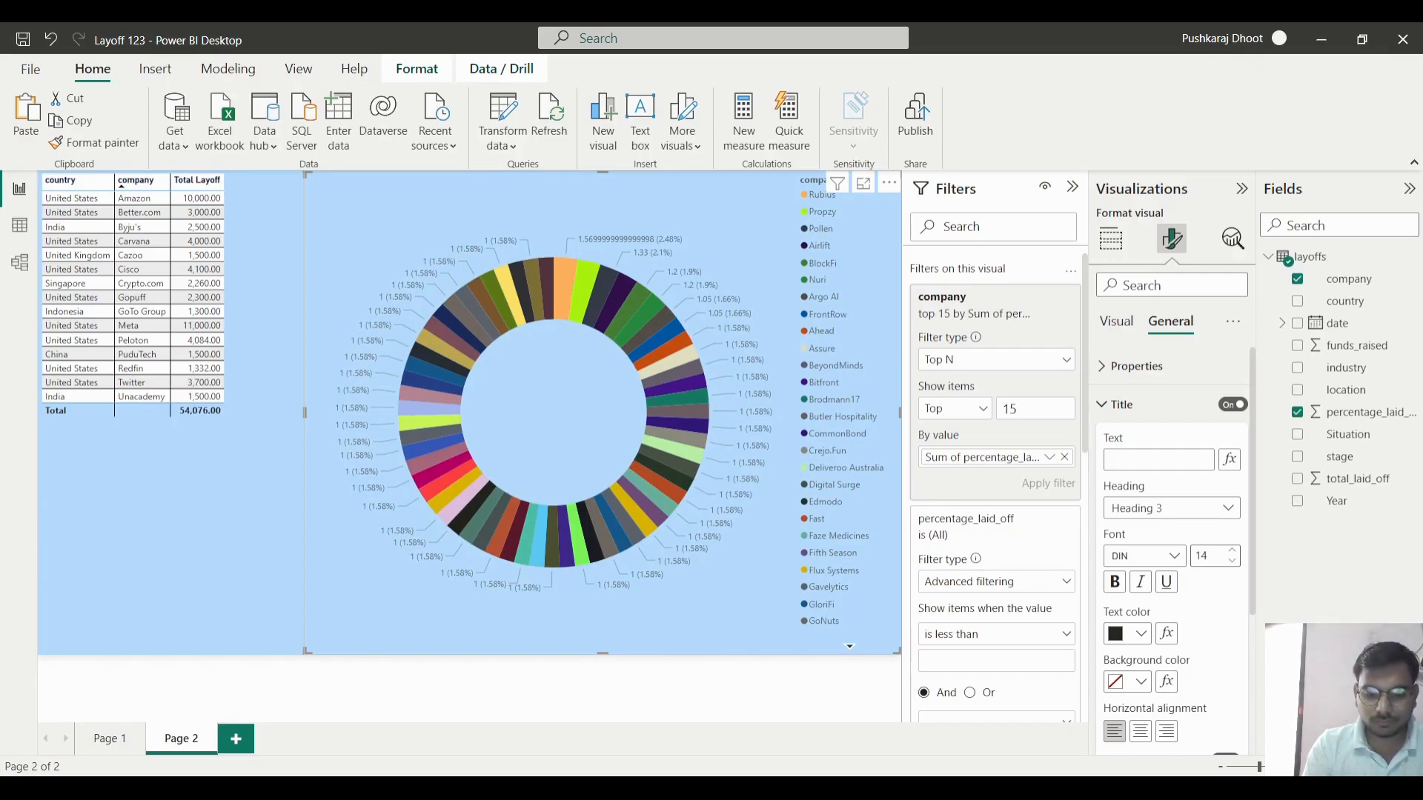
type("Top ")
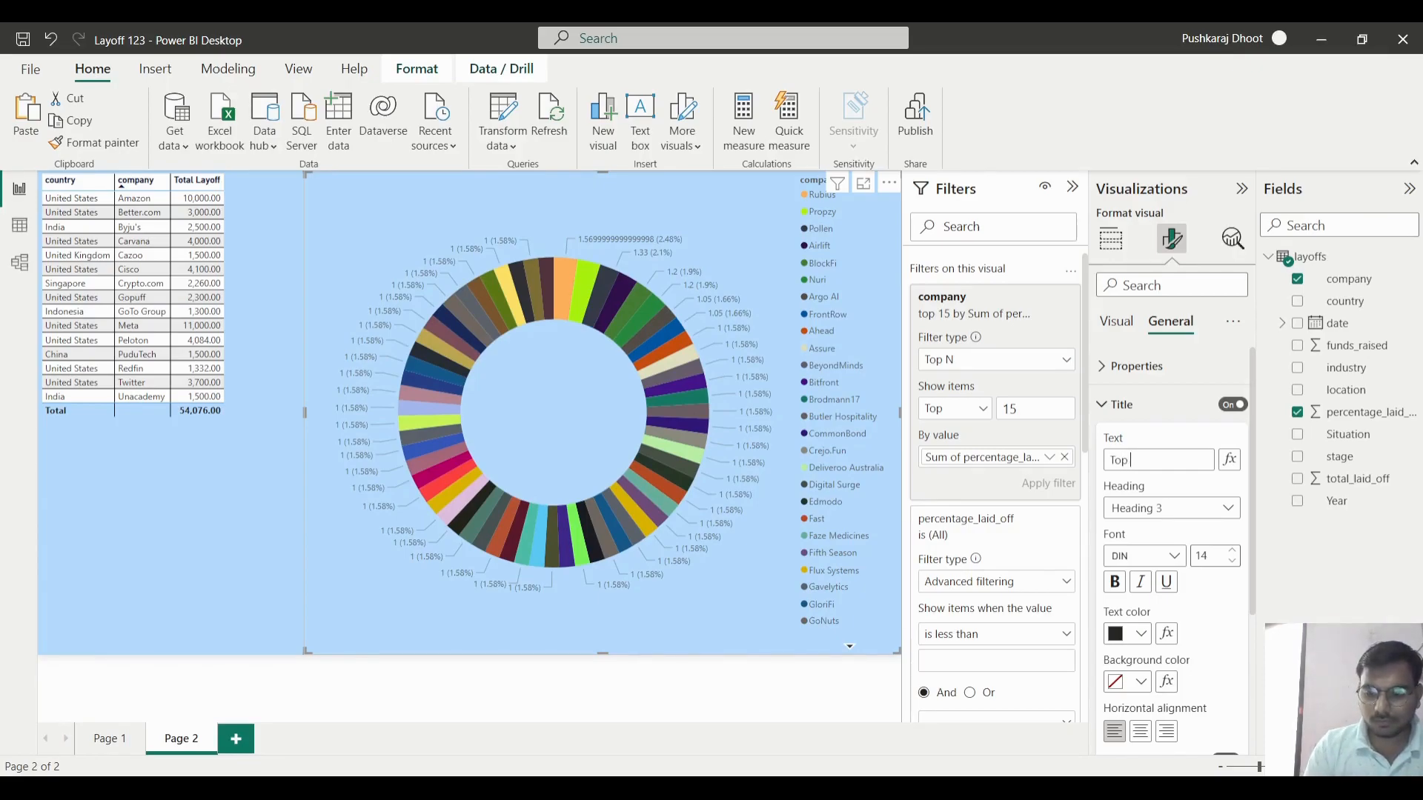
type("15 Percentage")
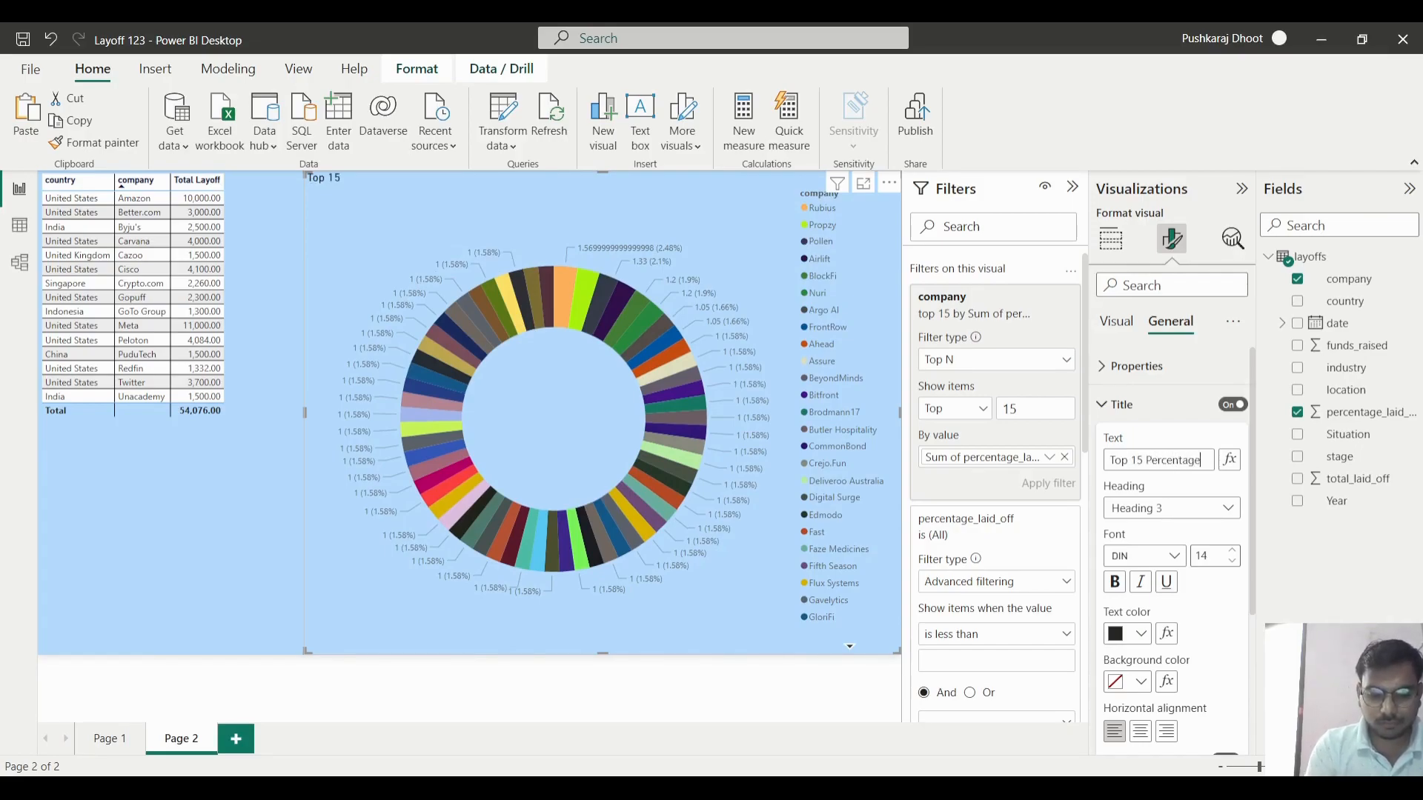
type(" Layoff")
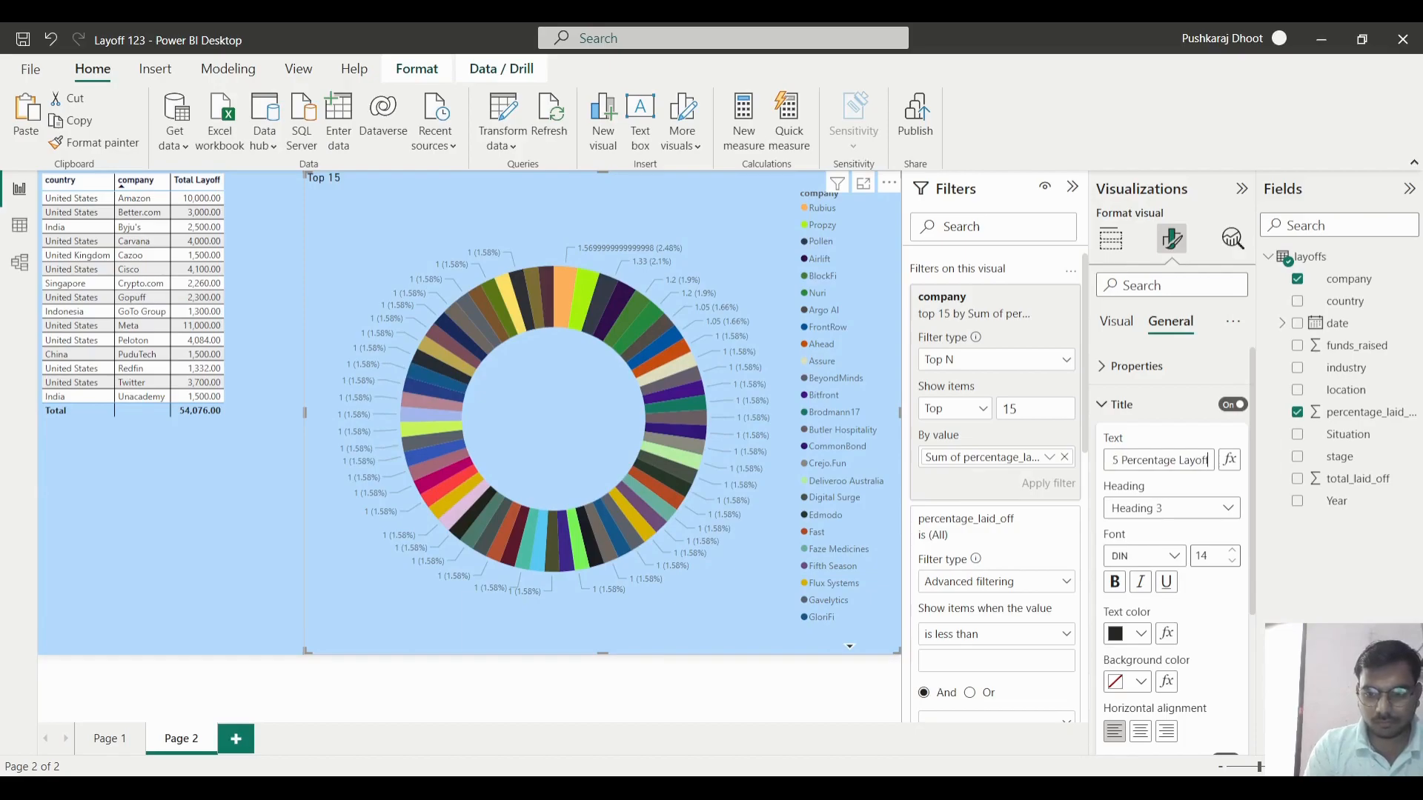
type(" in")
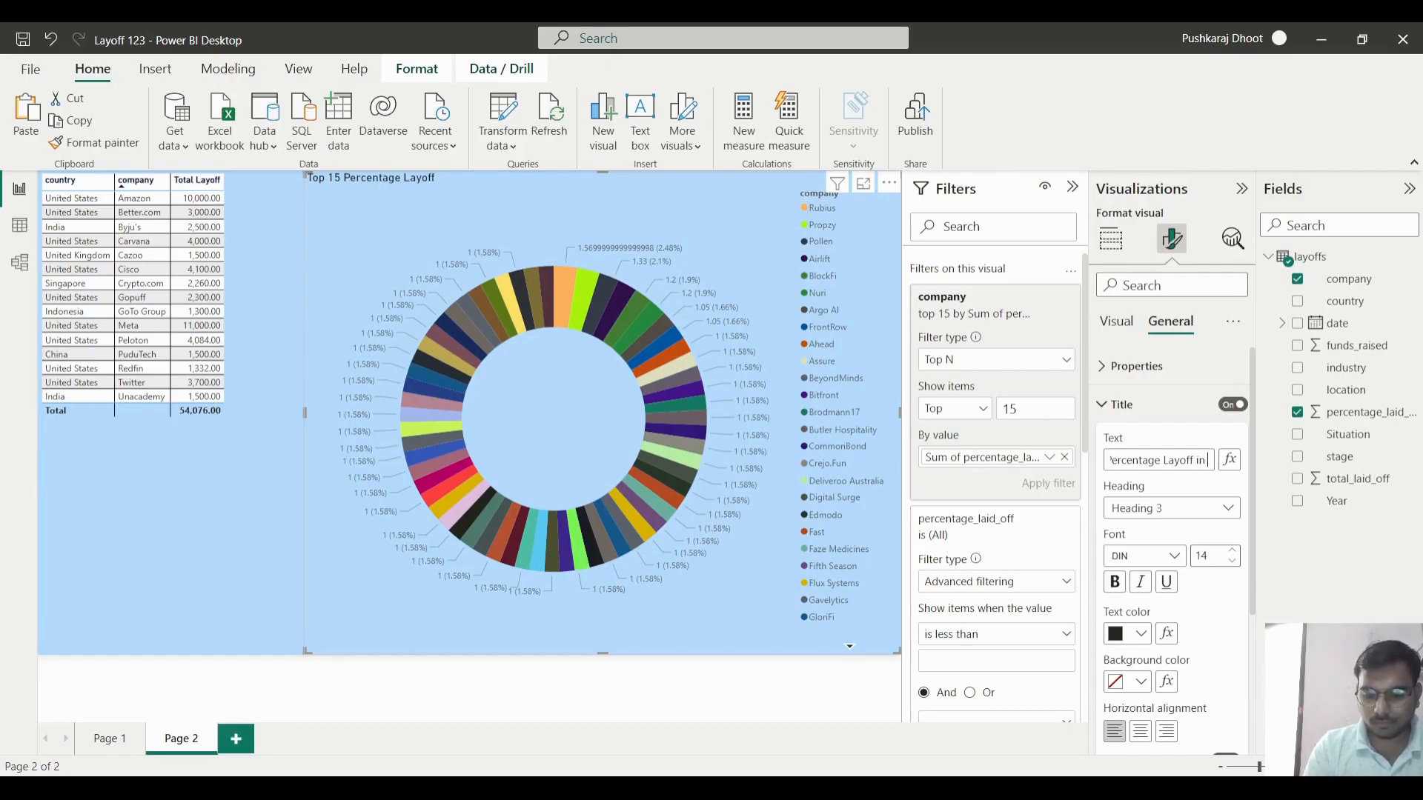
type(" 2022")
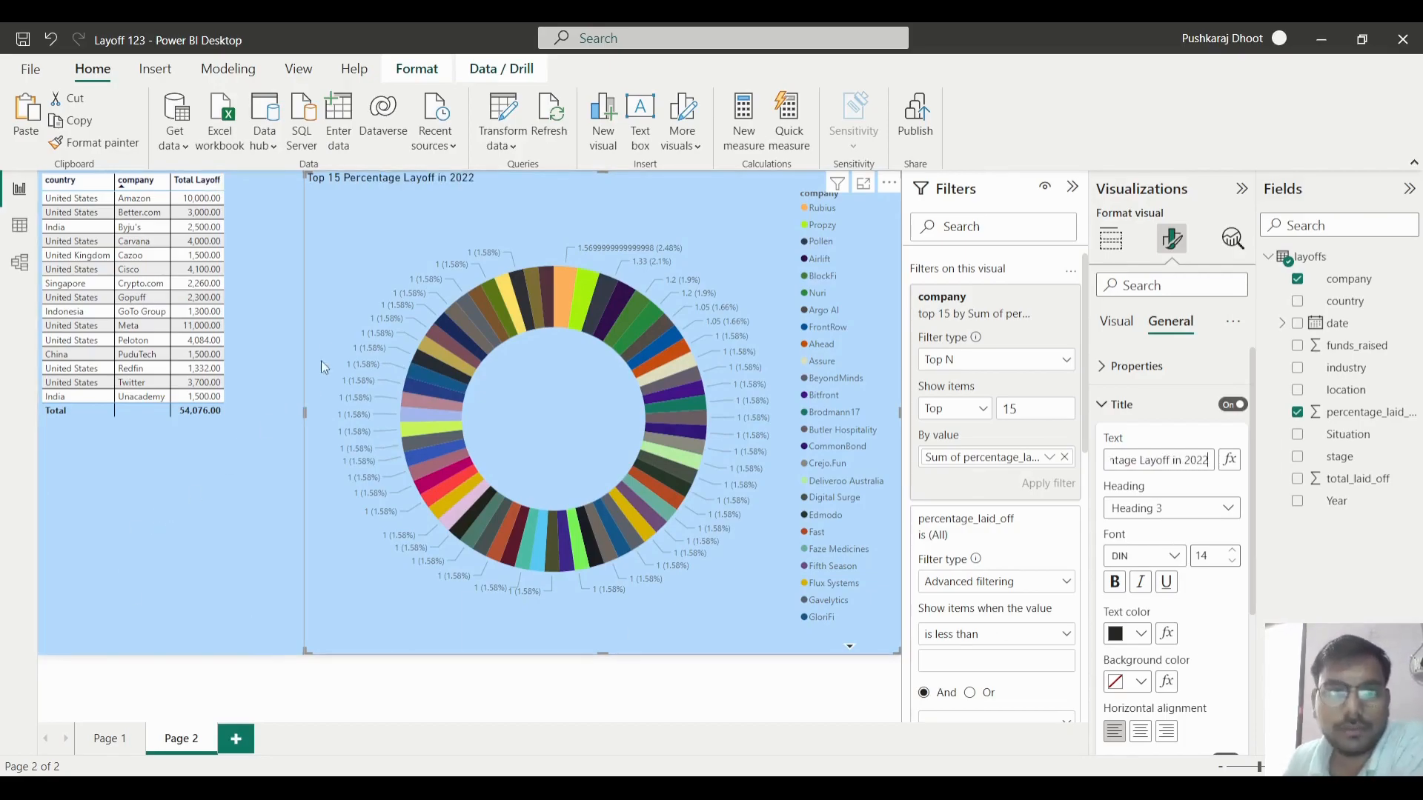
left_click(1114, 582)
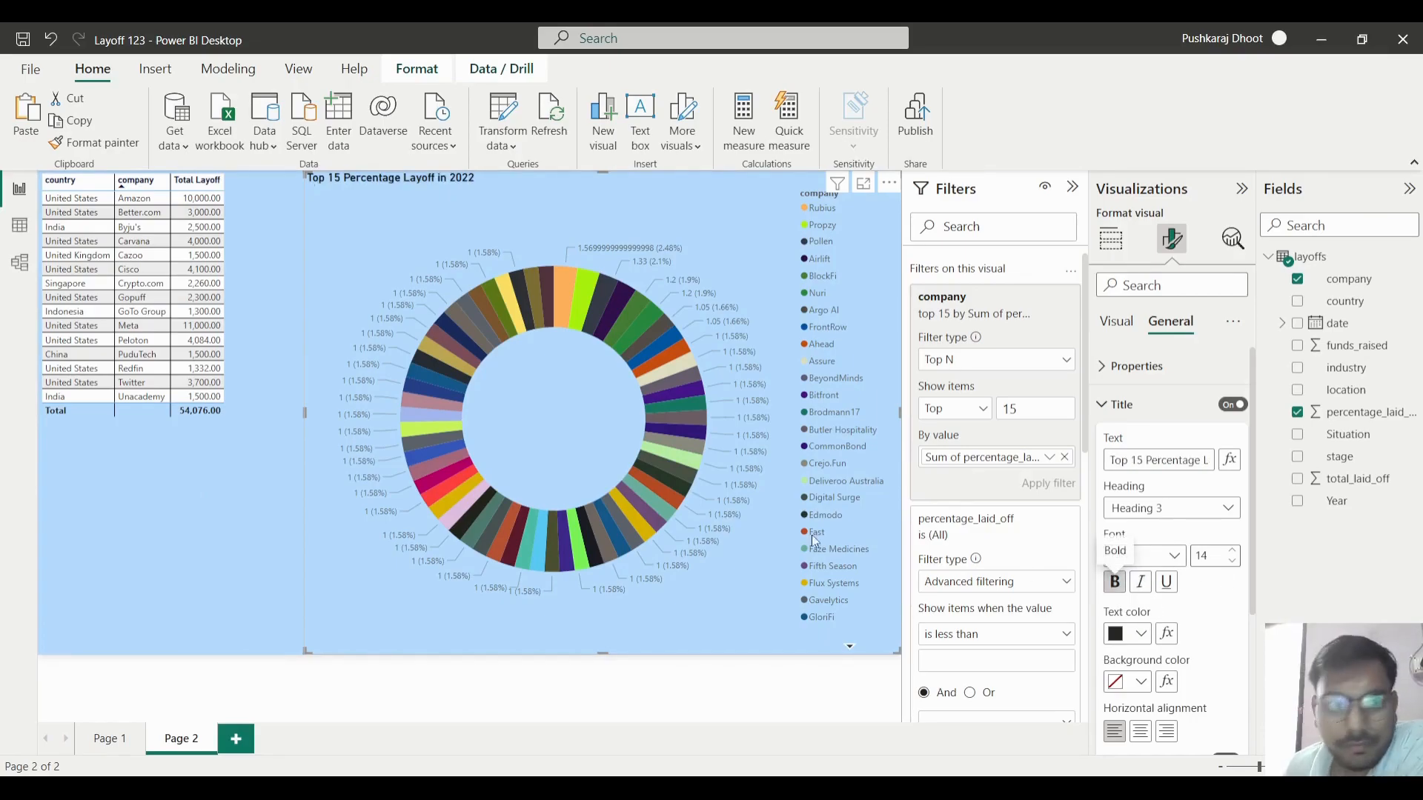
- Preview the Page 2 tooltip on the United States bar of Page 1's Top 15 Countries chart
left_click(152, 455)
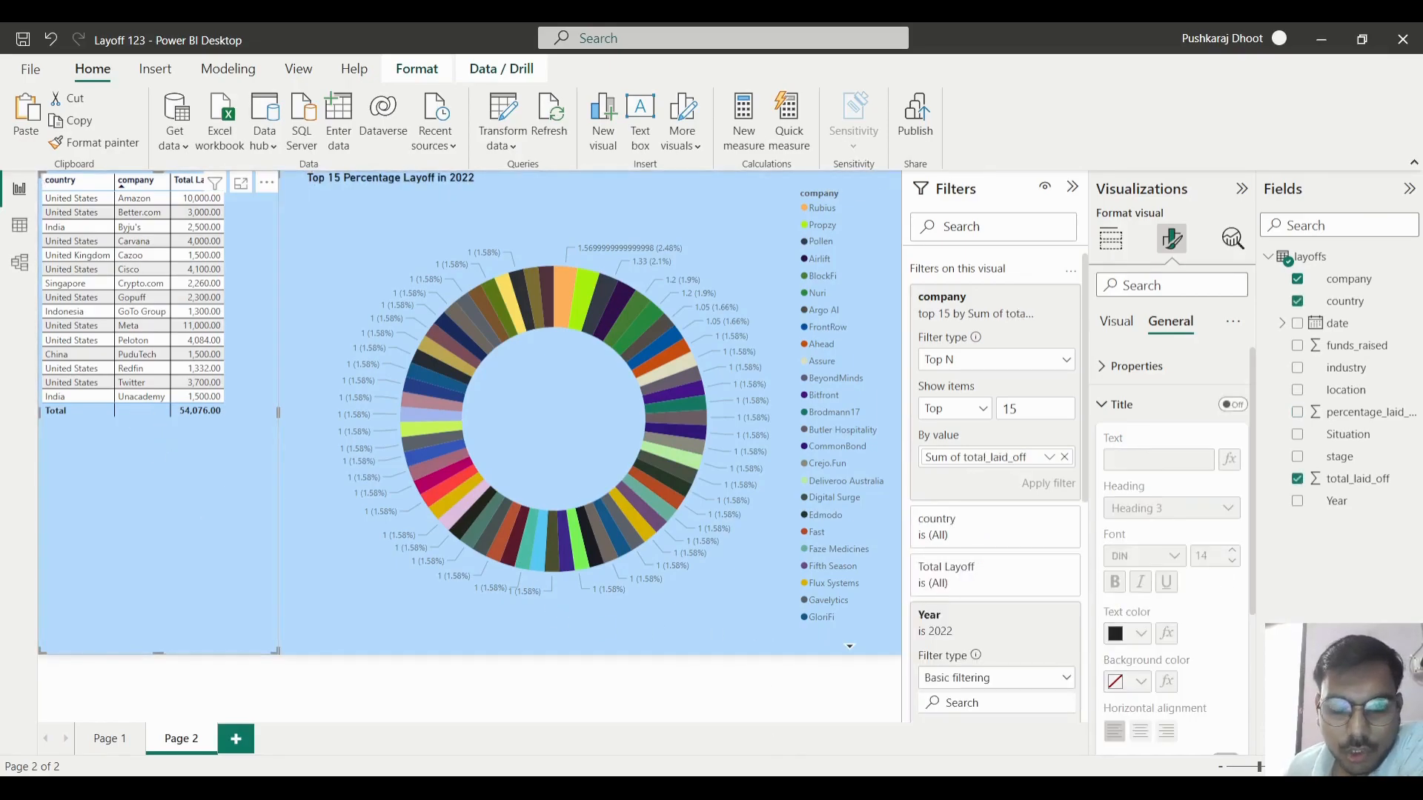
left_click(106, 738)
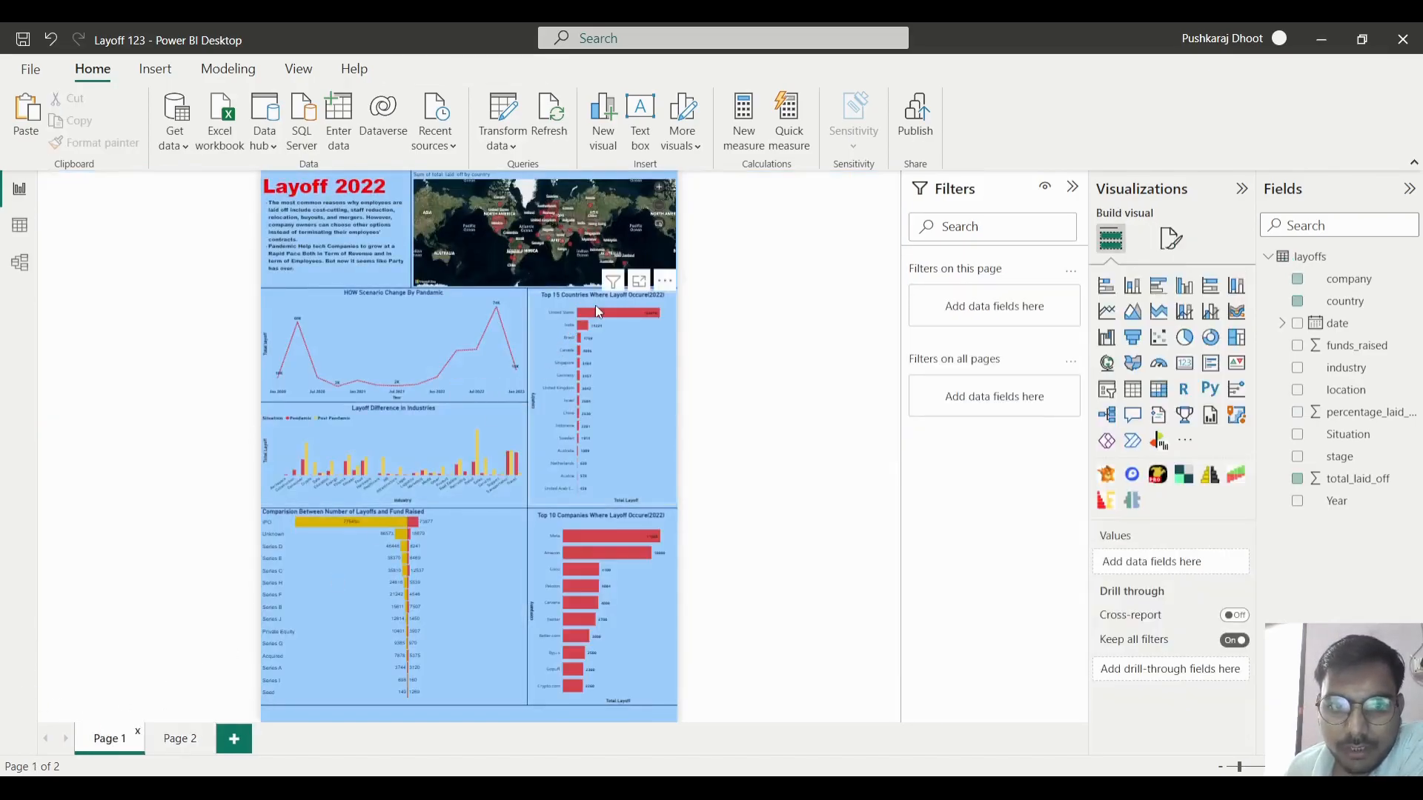
mouse_move(594, 314)
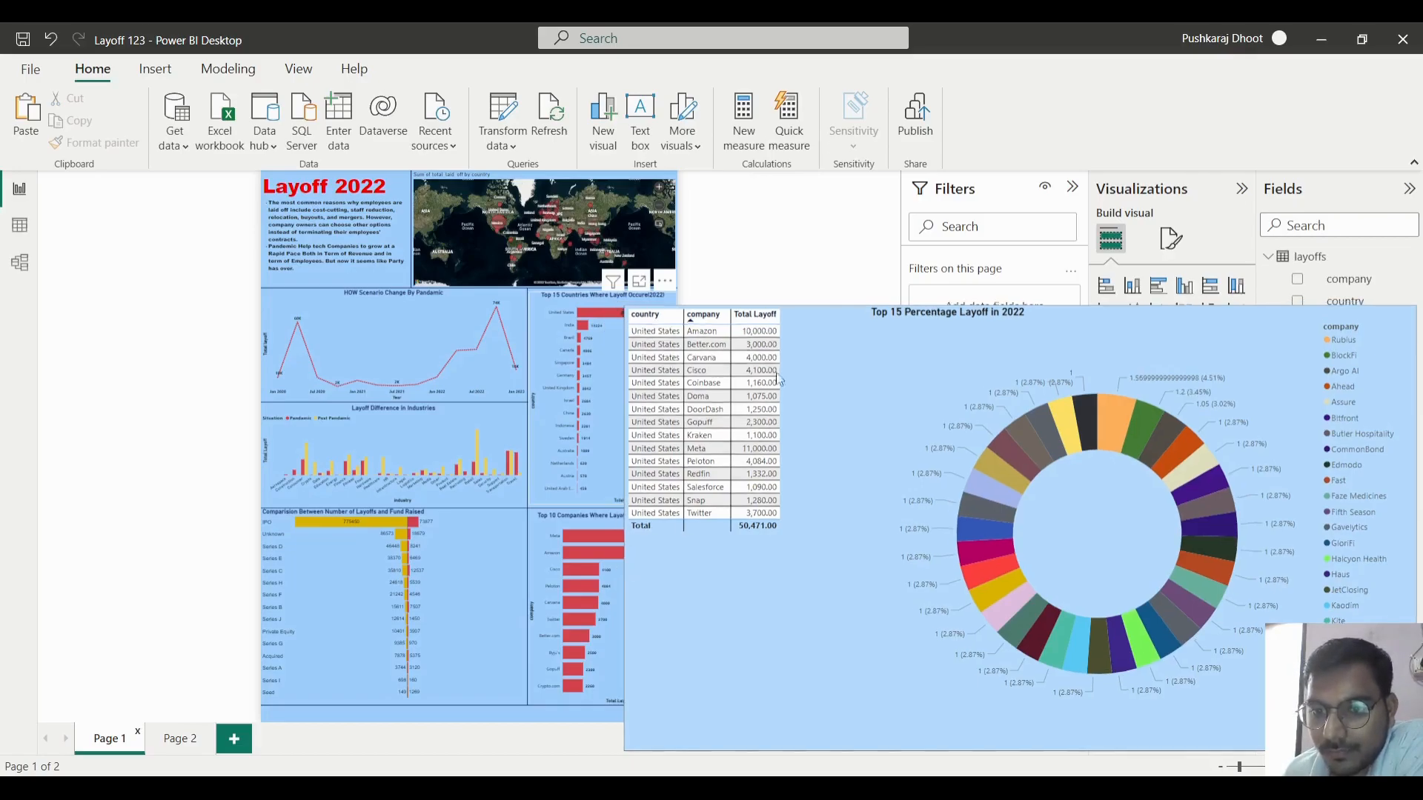
- Reduce the company filter of Page 2's donut chart to the top 10 and review its Year filter
left_click(150, 739)
left_click(737, 585)
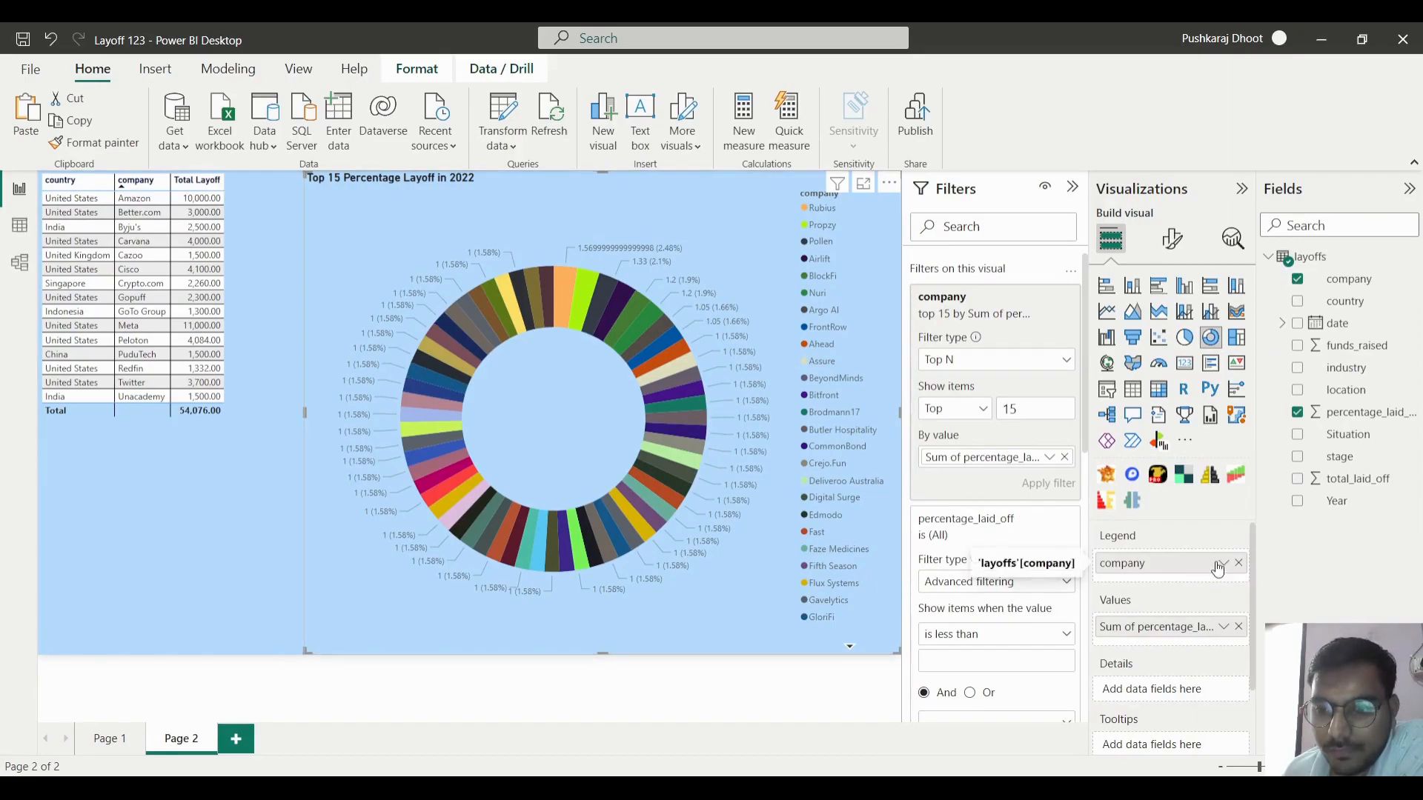
double_click(1007, 410)
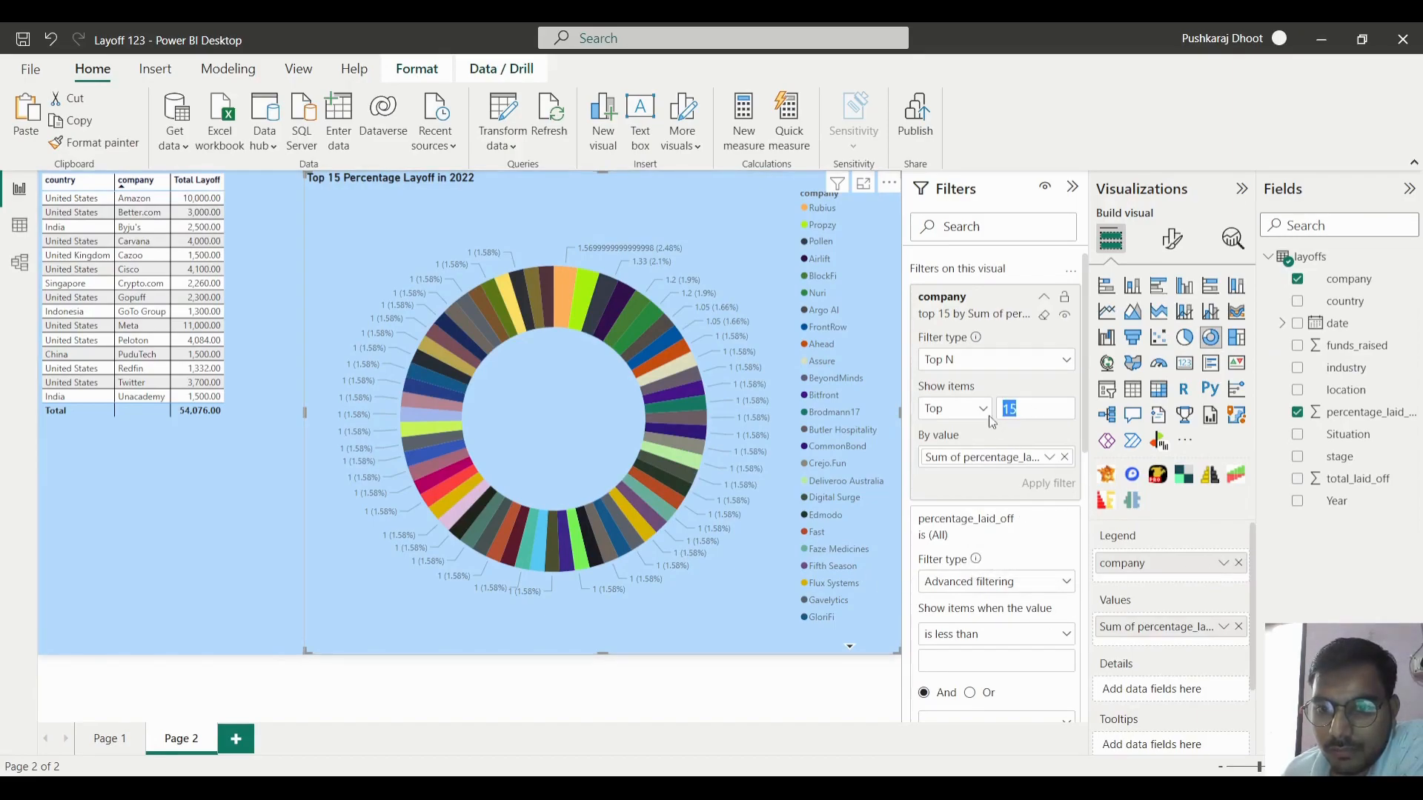
type("10")
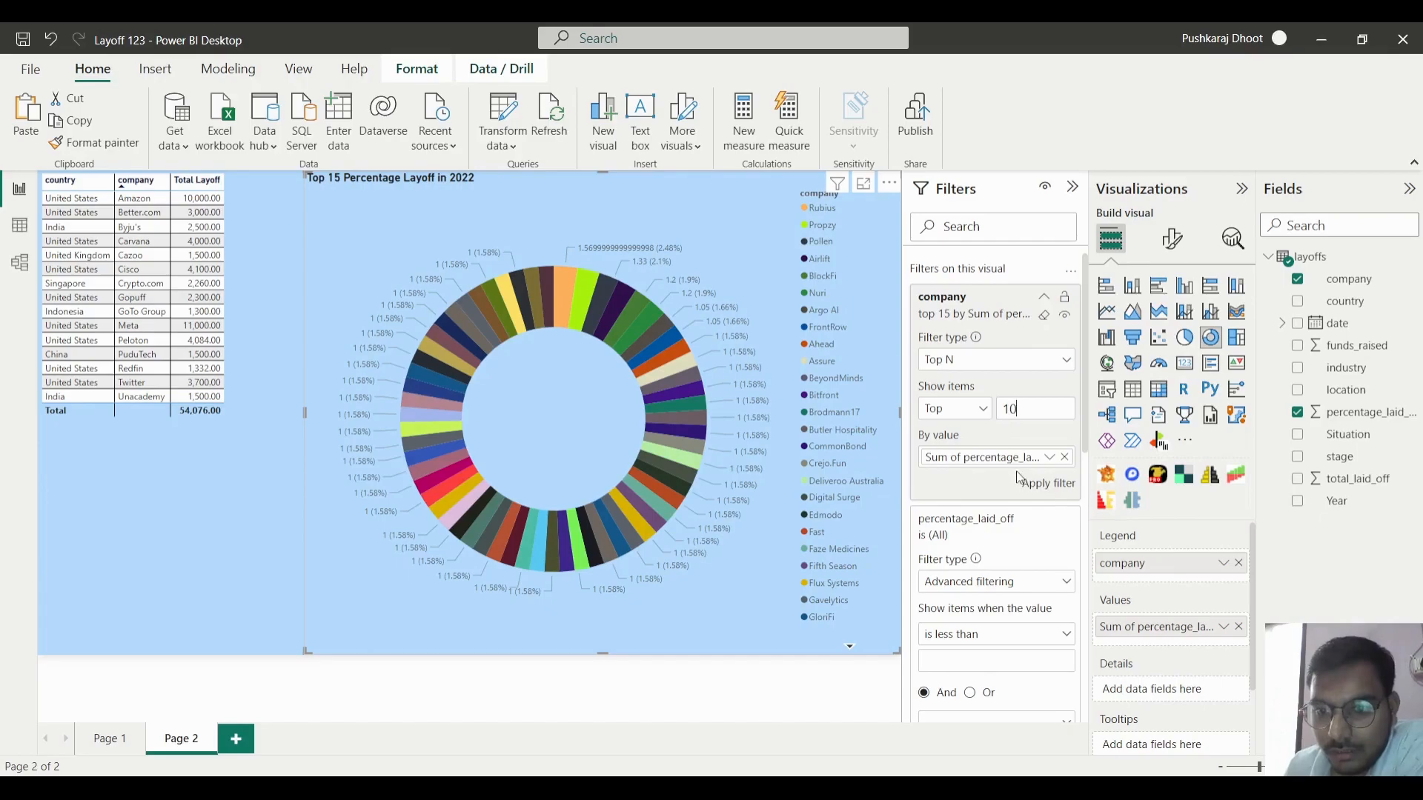
left_click(1050, 487)
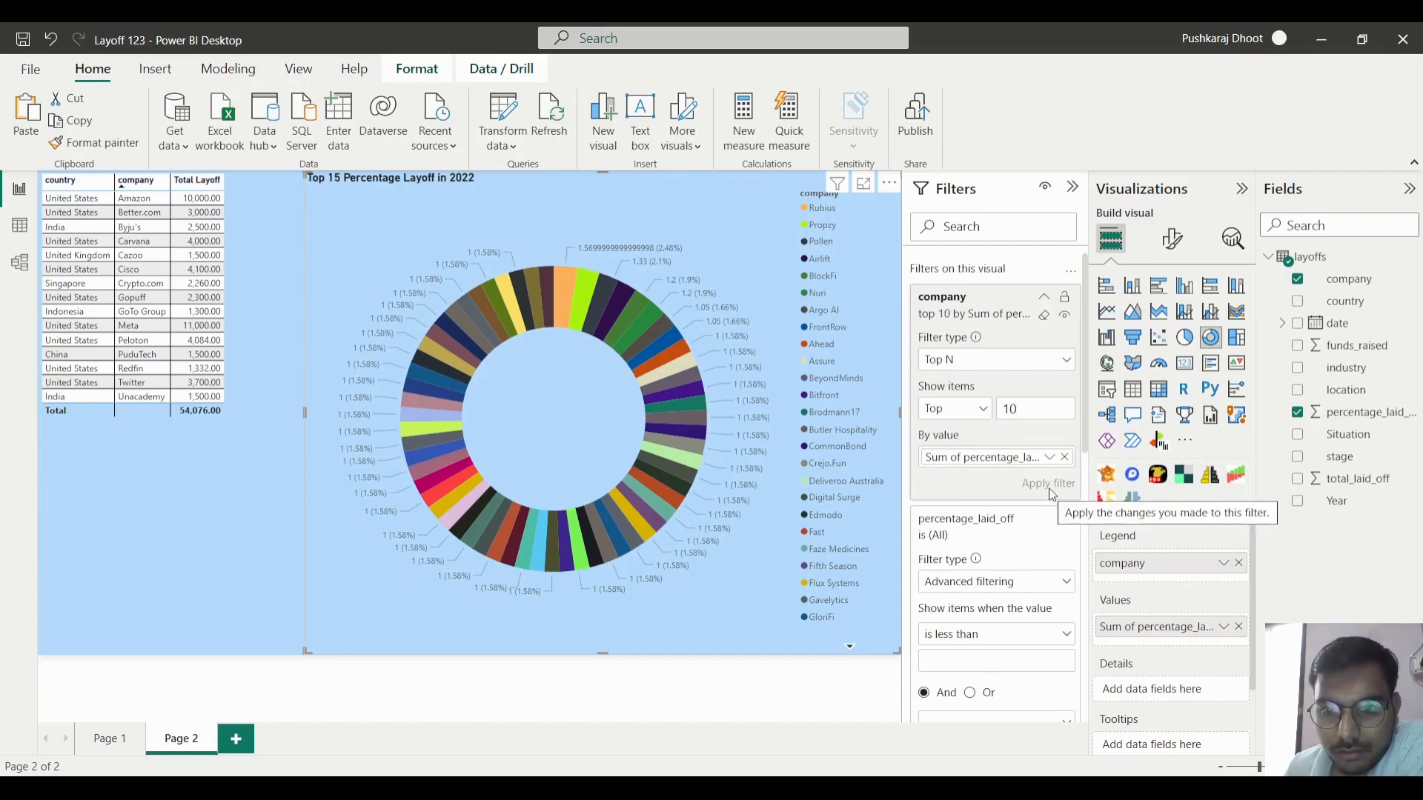
scroll(1052, 494, "down", 6)
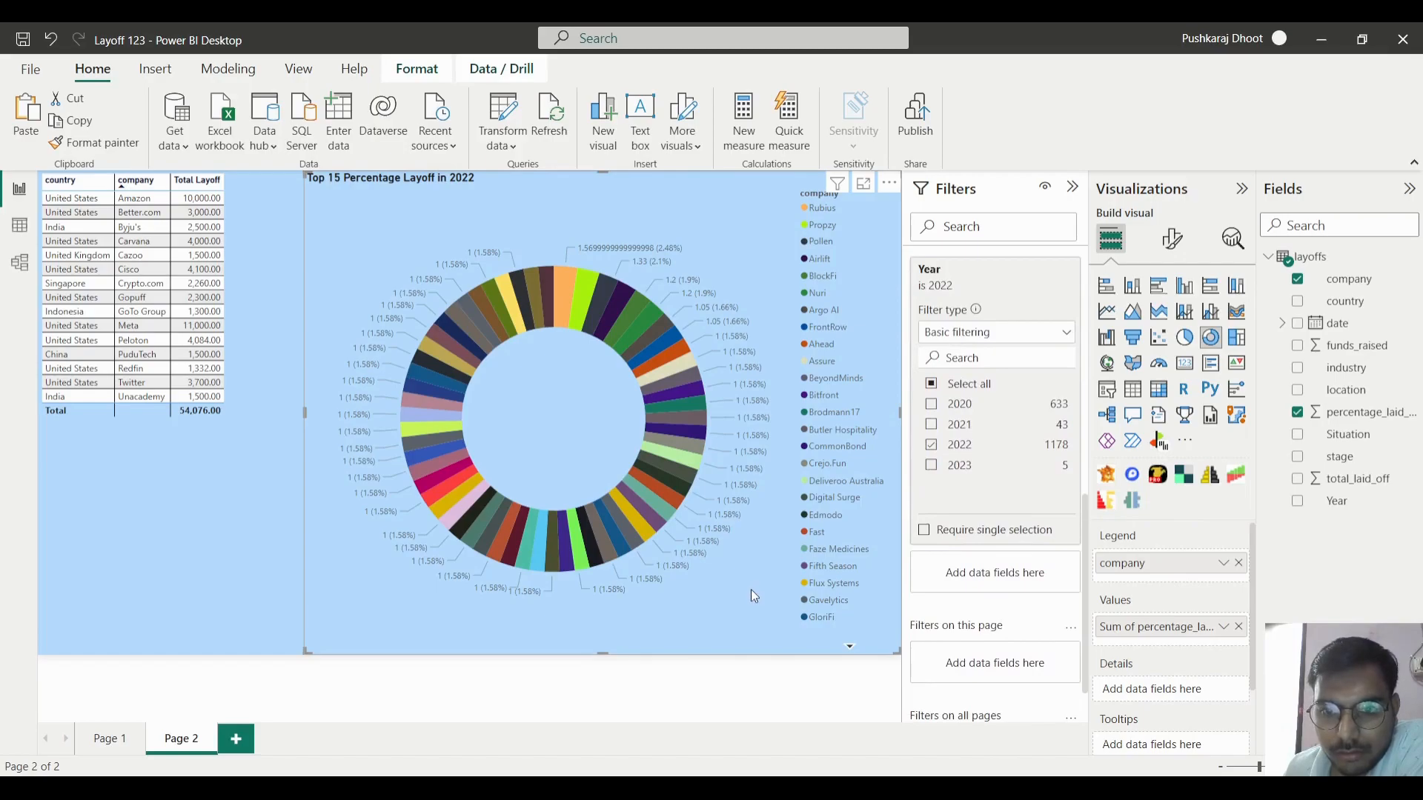
- Check the donut chart's company filter and preview the Page 2 tooltip from Page 1's Top 15 Countries chart
scroll(1014, 556, "up", 5)
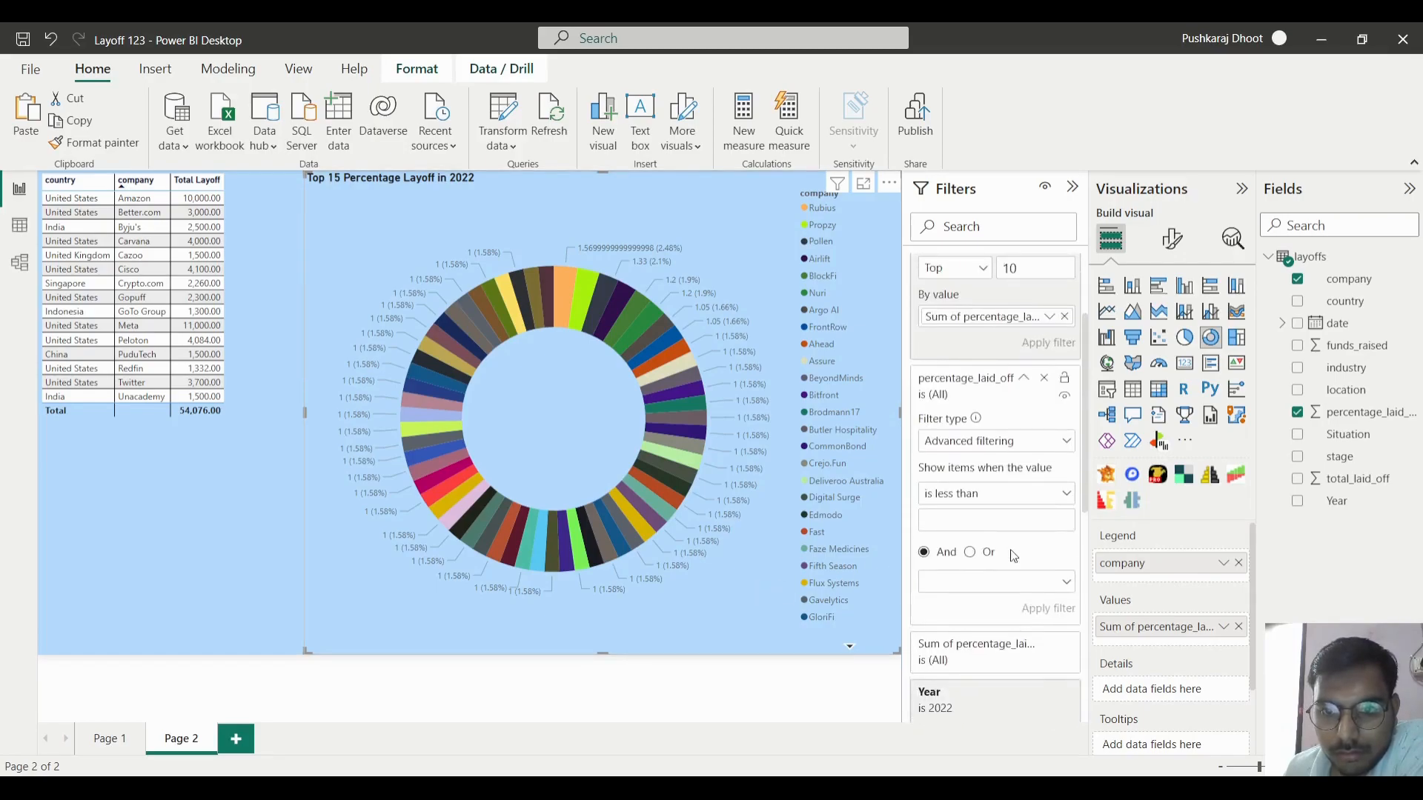
scroll(1013, 556, "up", 2)
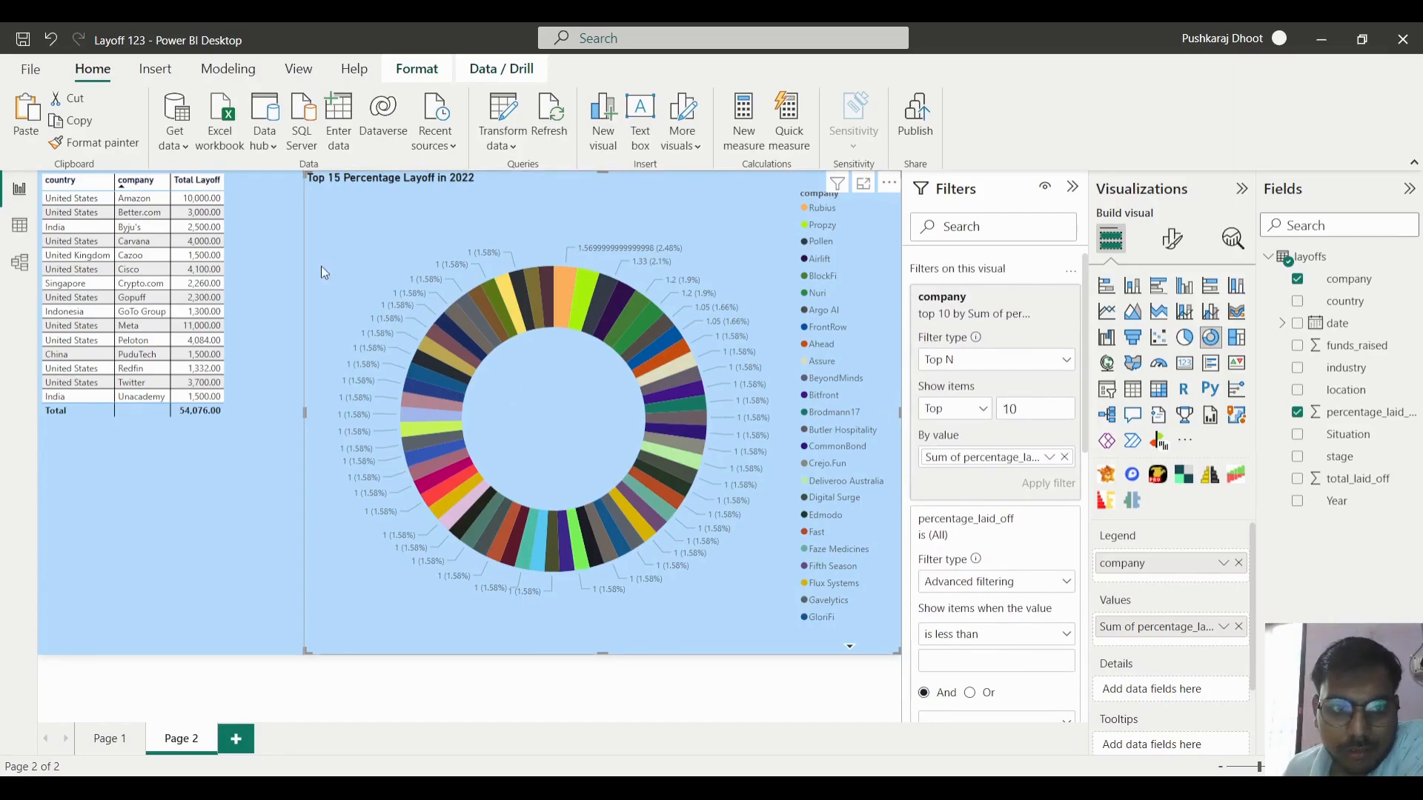
left_click(111, 739)
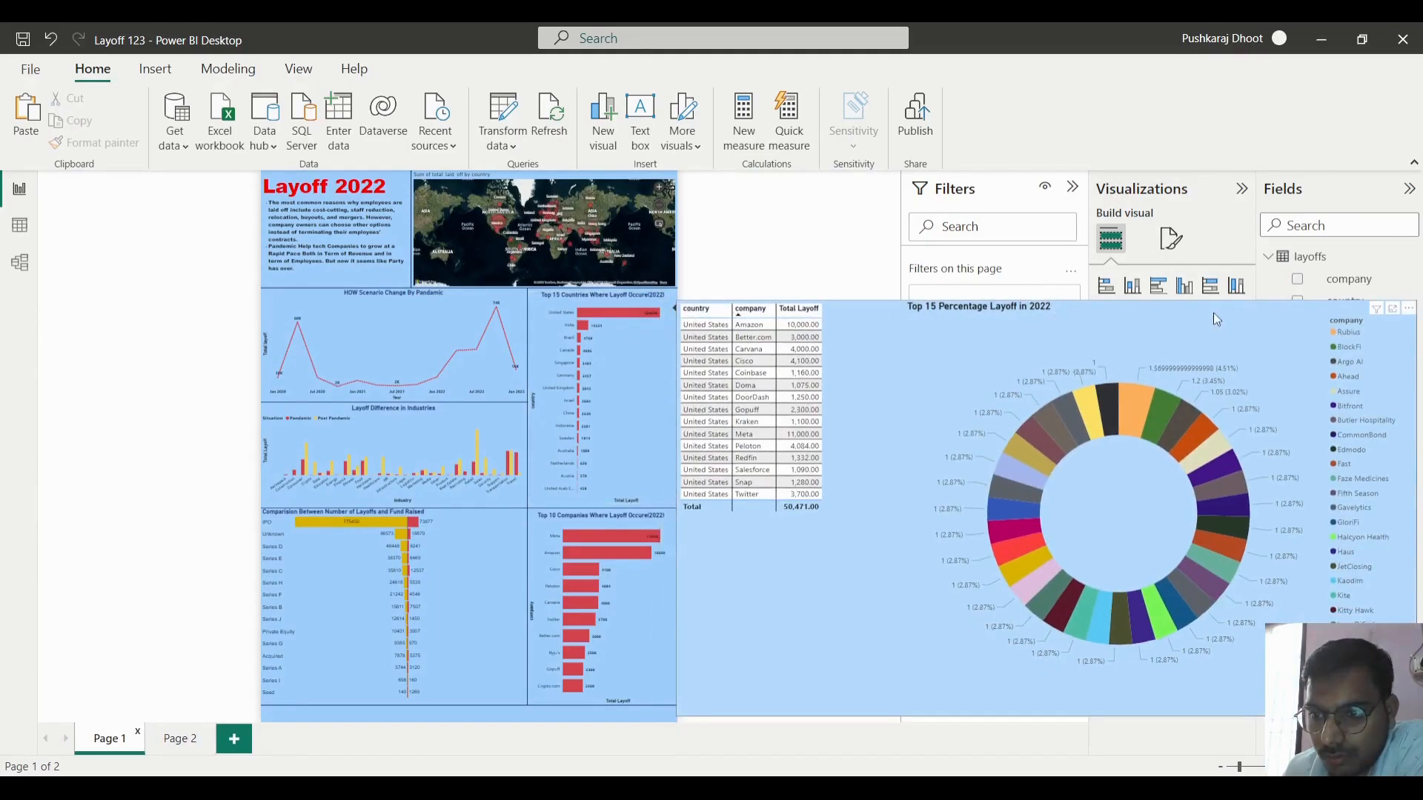
left_click(184, 747)
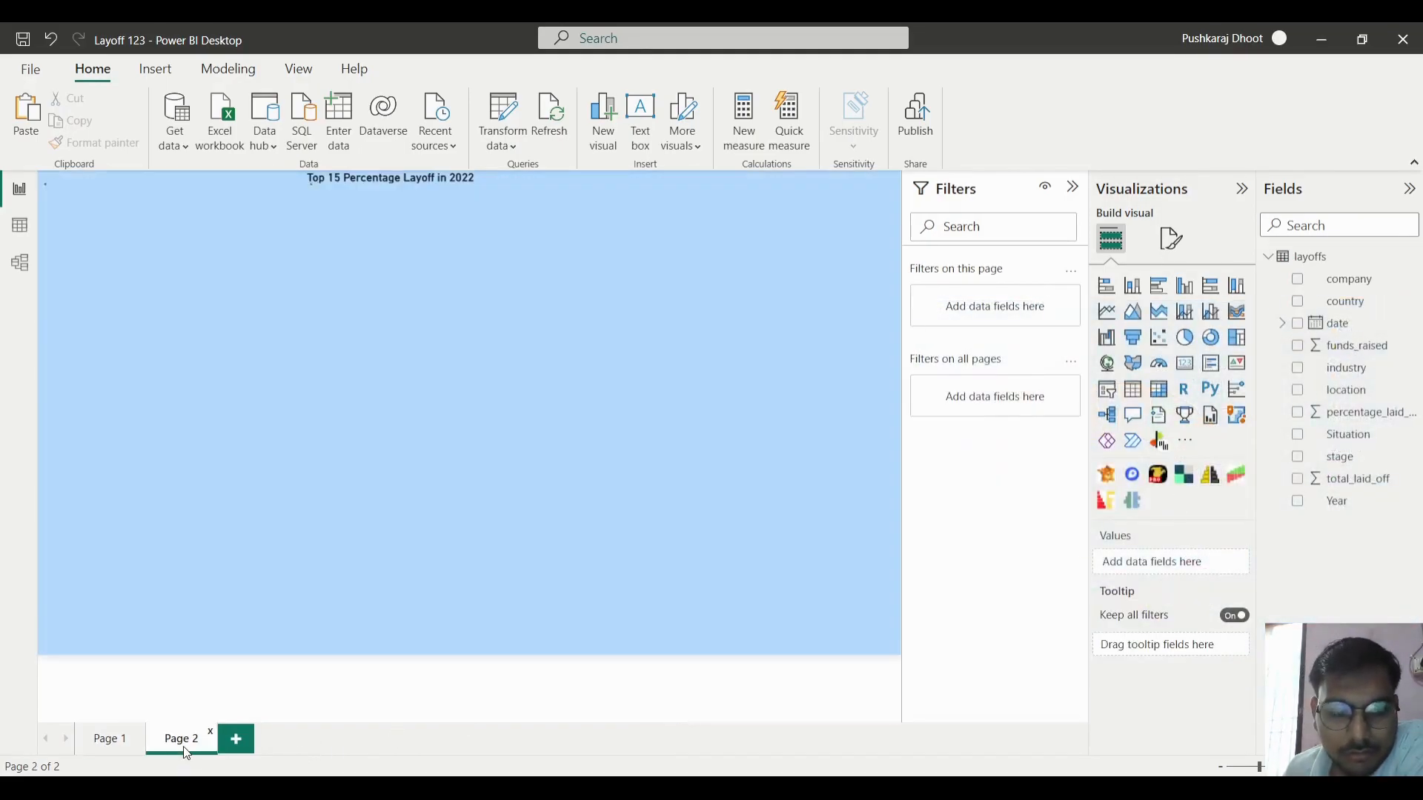
- Rank the donut chart's top 10 company filter by Sum of total_laid_off instead of percentage_laid_off and apply it
left_click(695, 283)
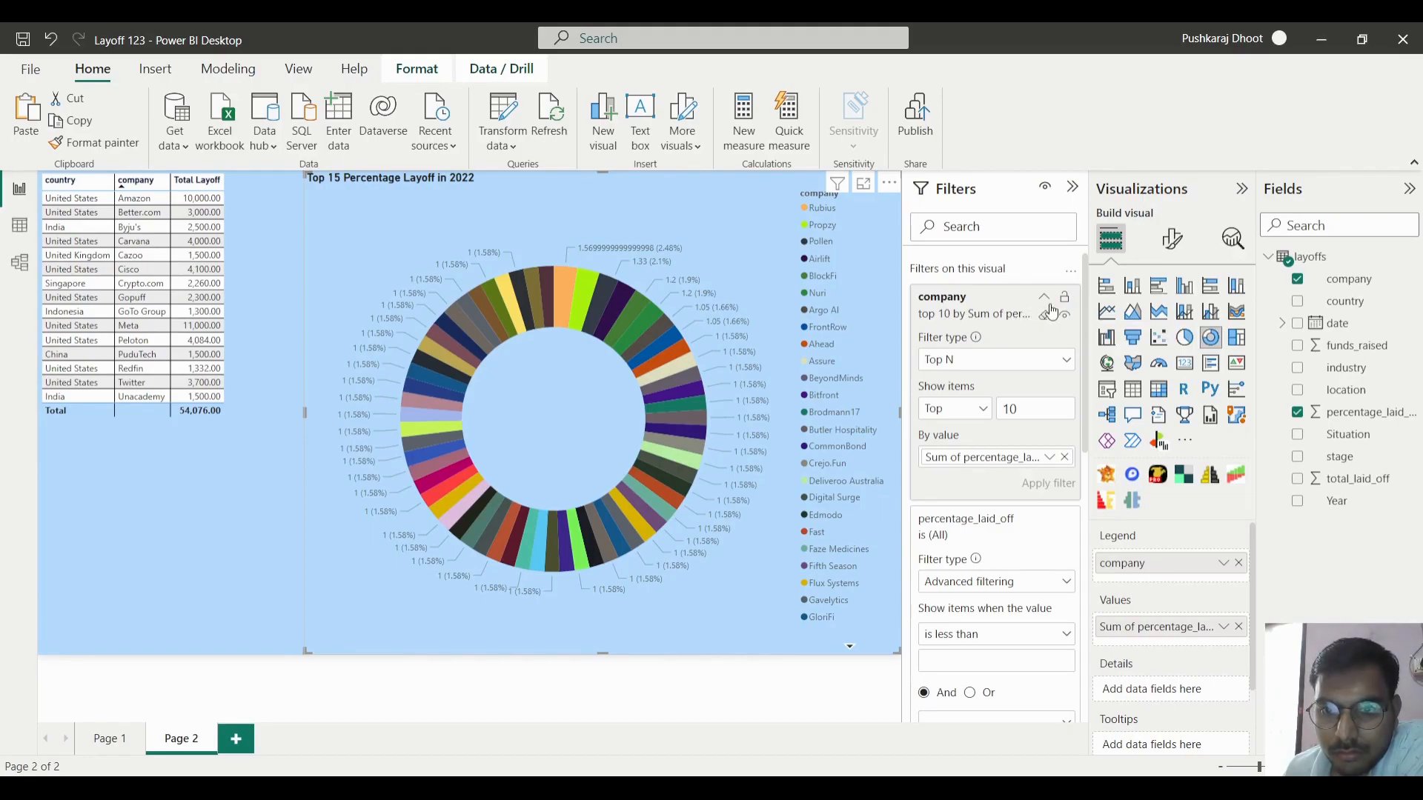
left_click(1065, 457)
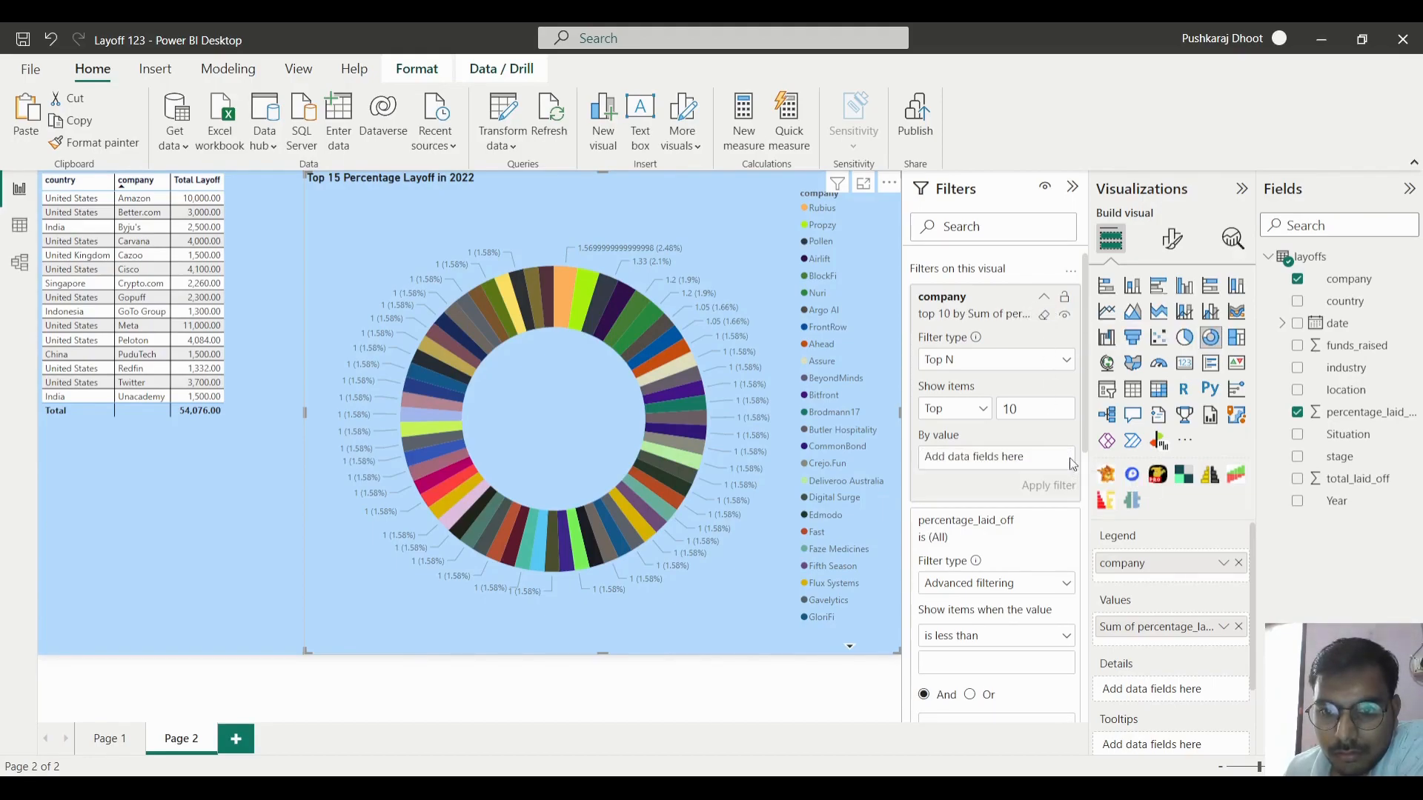
left_click_drag(1356, 478, 1034, 474)
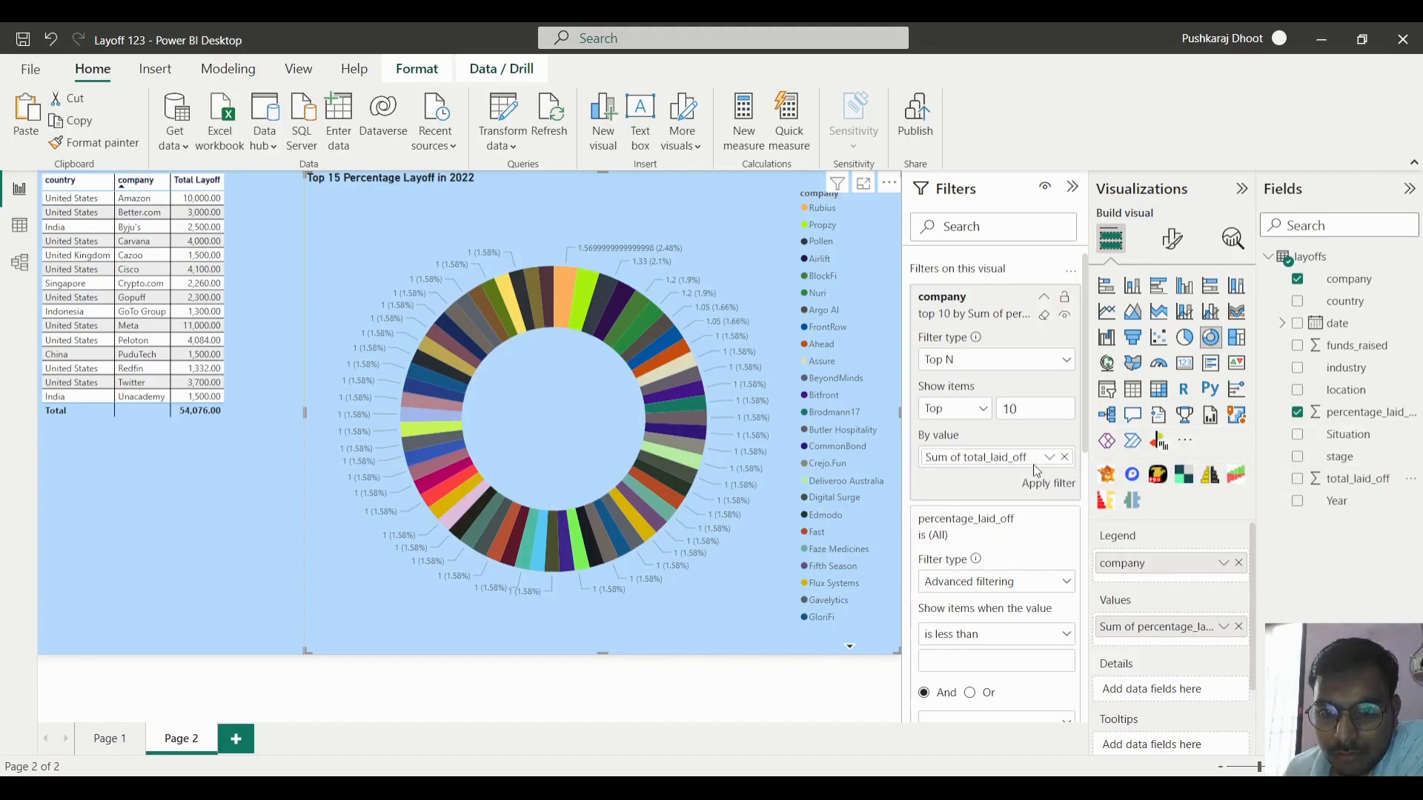
left_click(1047, 485)
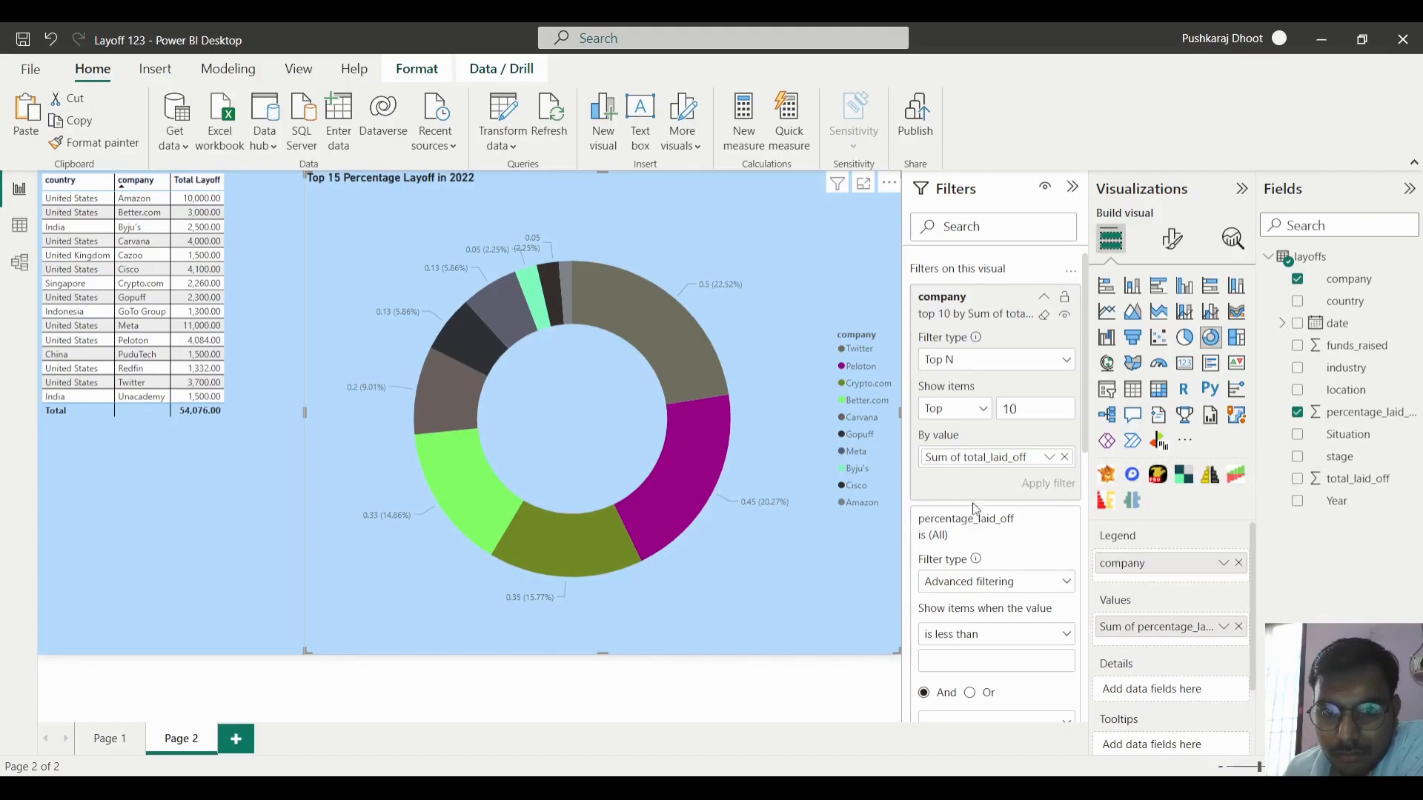
- Preview the refiltered donut in the tooltip of the United States bar on Page 1
left_click(78, 729)
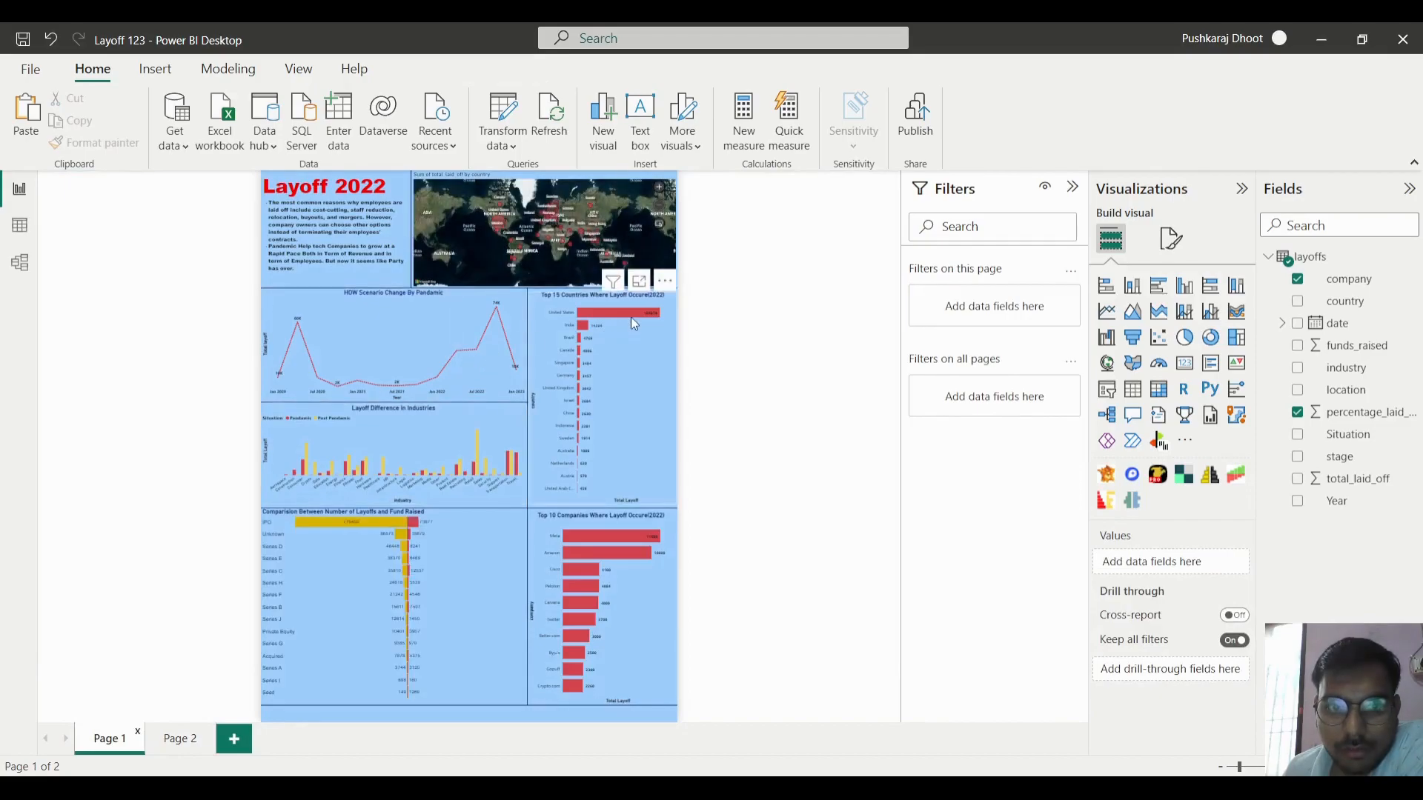
mouse_move(633, 322)
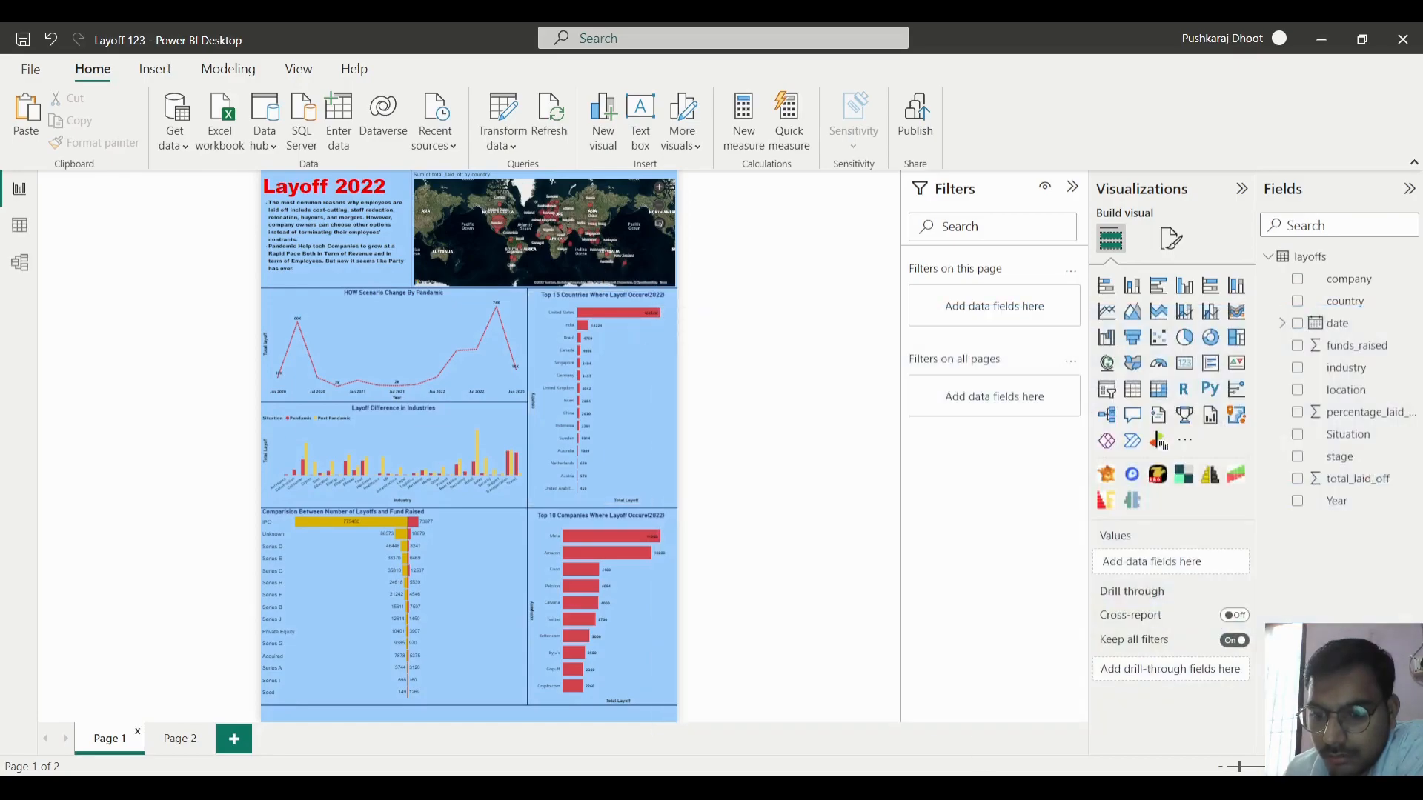
key("alt+Tab")
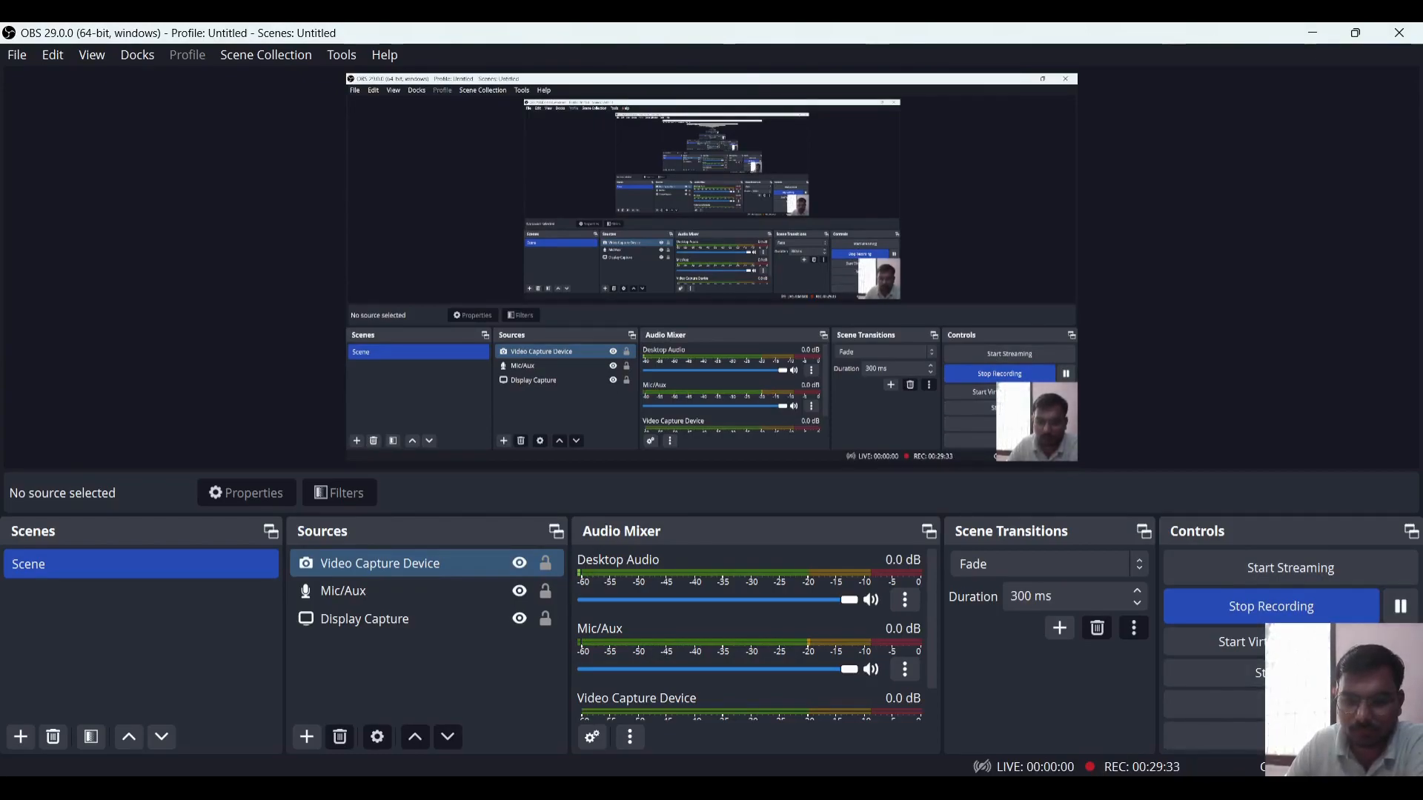
key("alt+Tab")
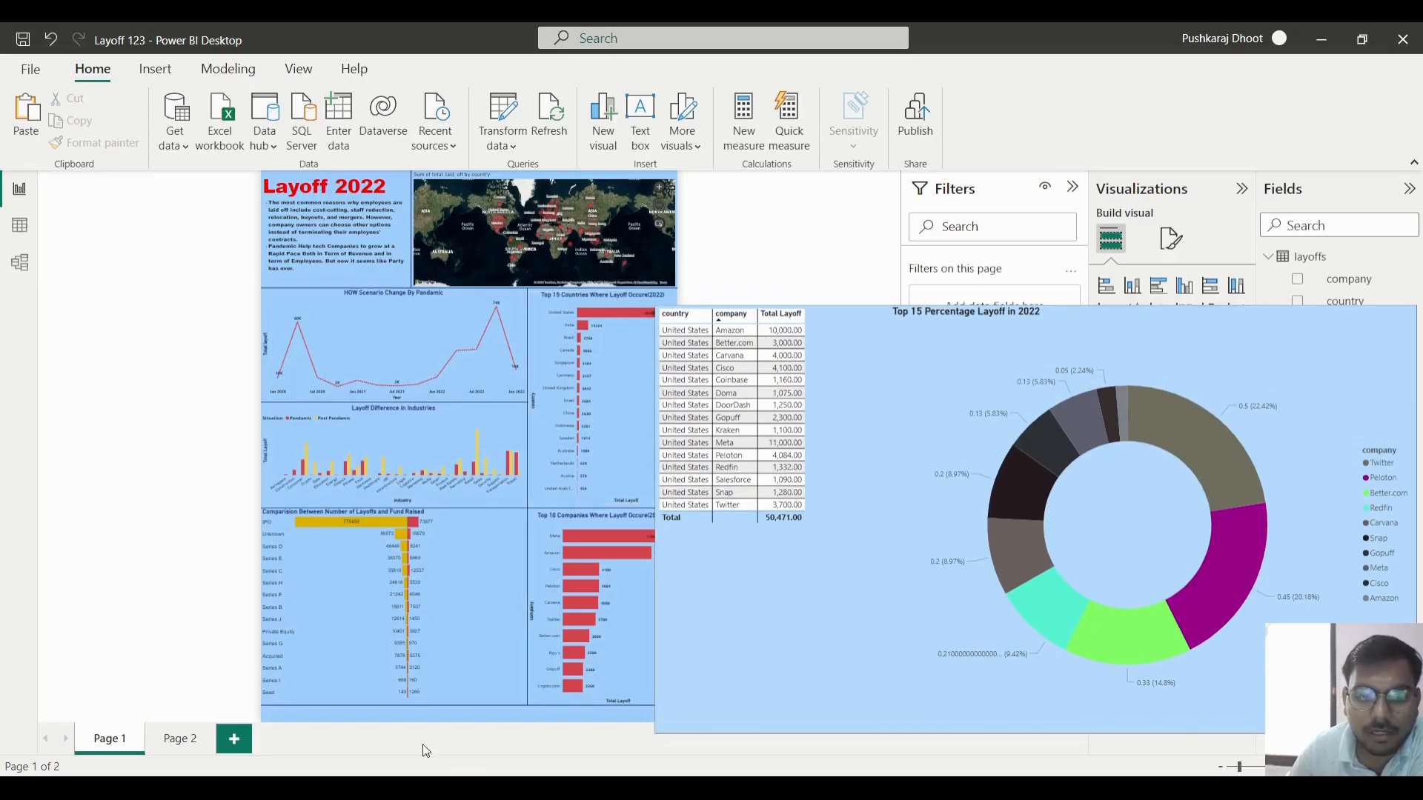
- Change "Top 15" to "Top 10" in the title of Page 2's donut chart
left_click(183, 739)
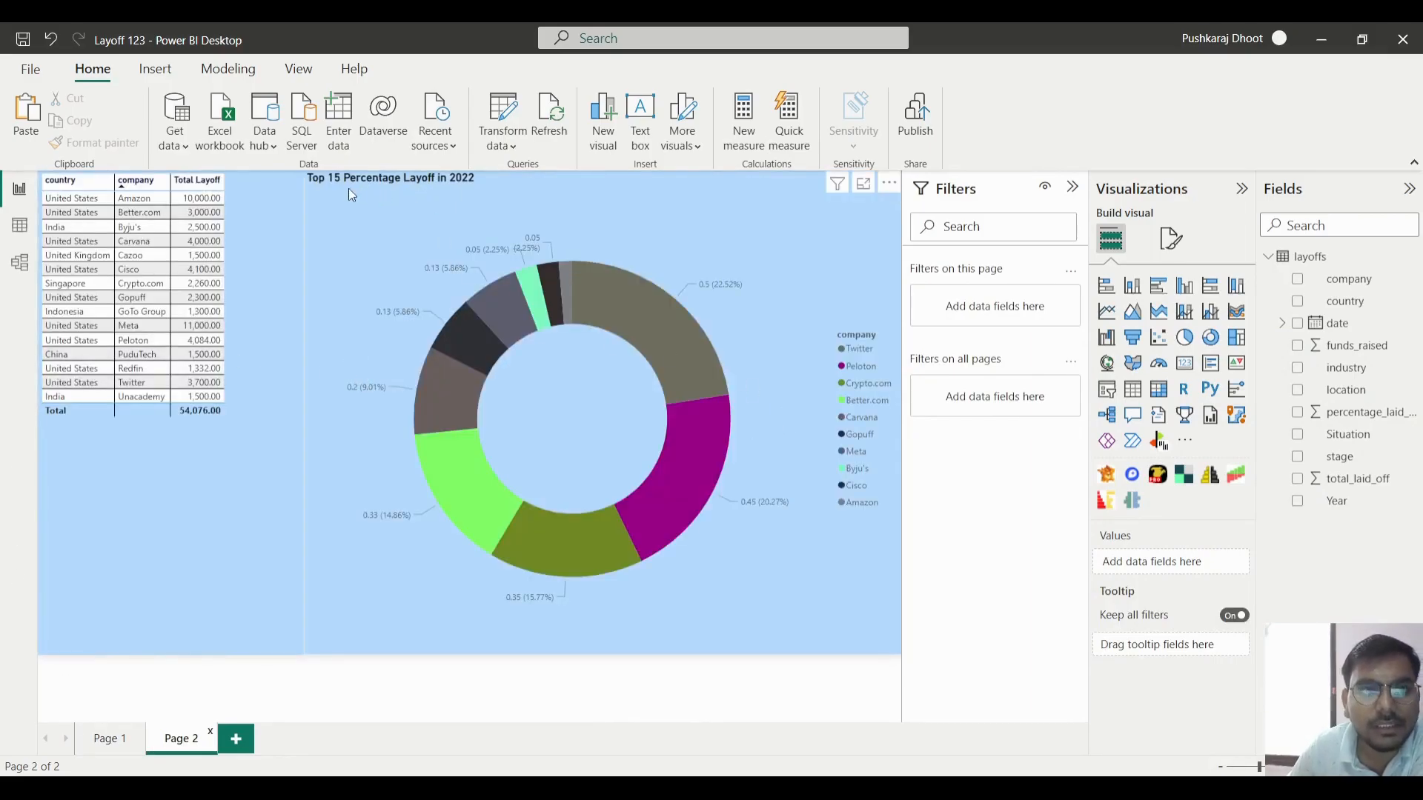
left_click(1171, 238)
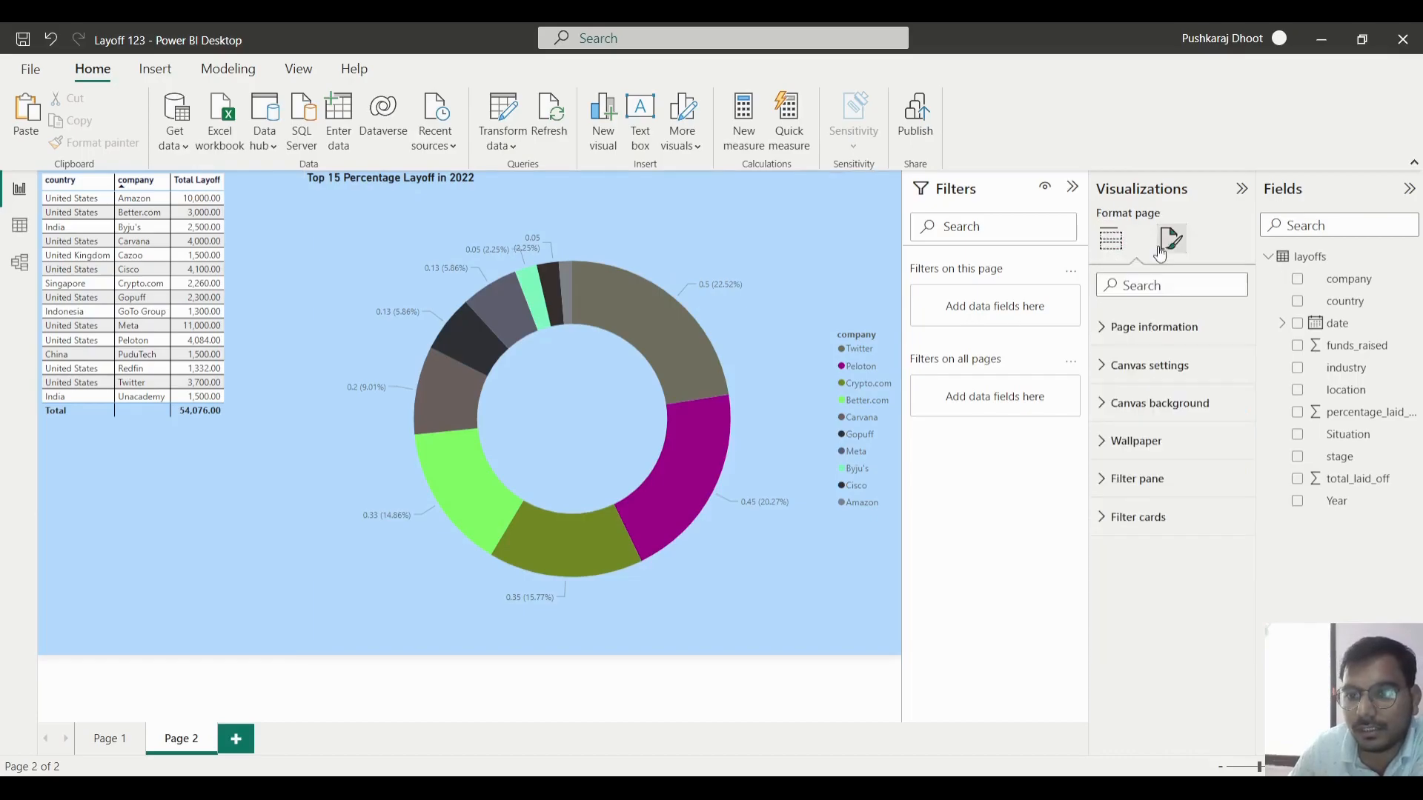
left_click(859, 297)
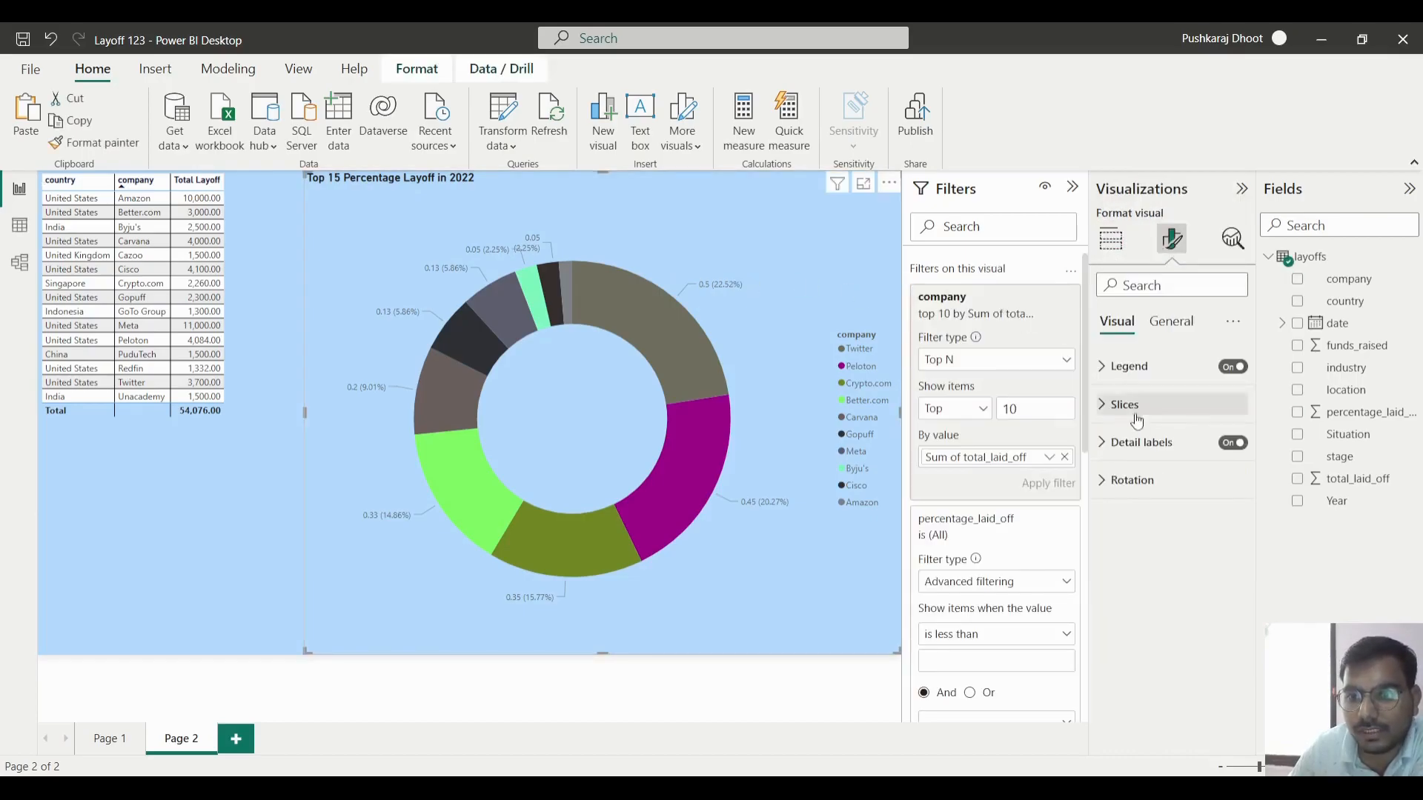
left_click(1171, 324)
left_click(1138, 442)
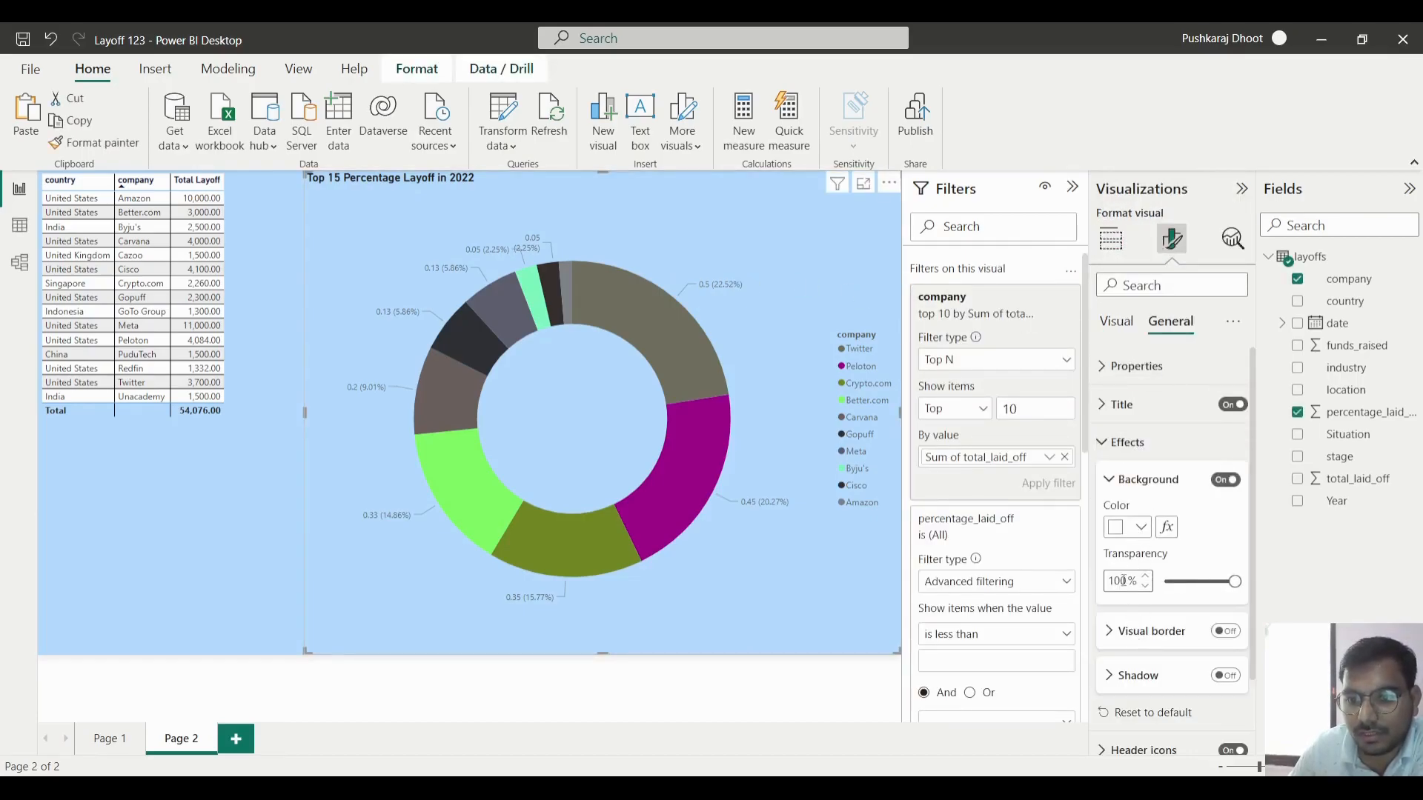
left_click(1127, 445)
left_click(1139, 416)
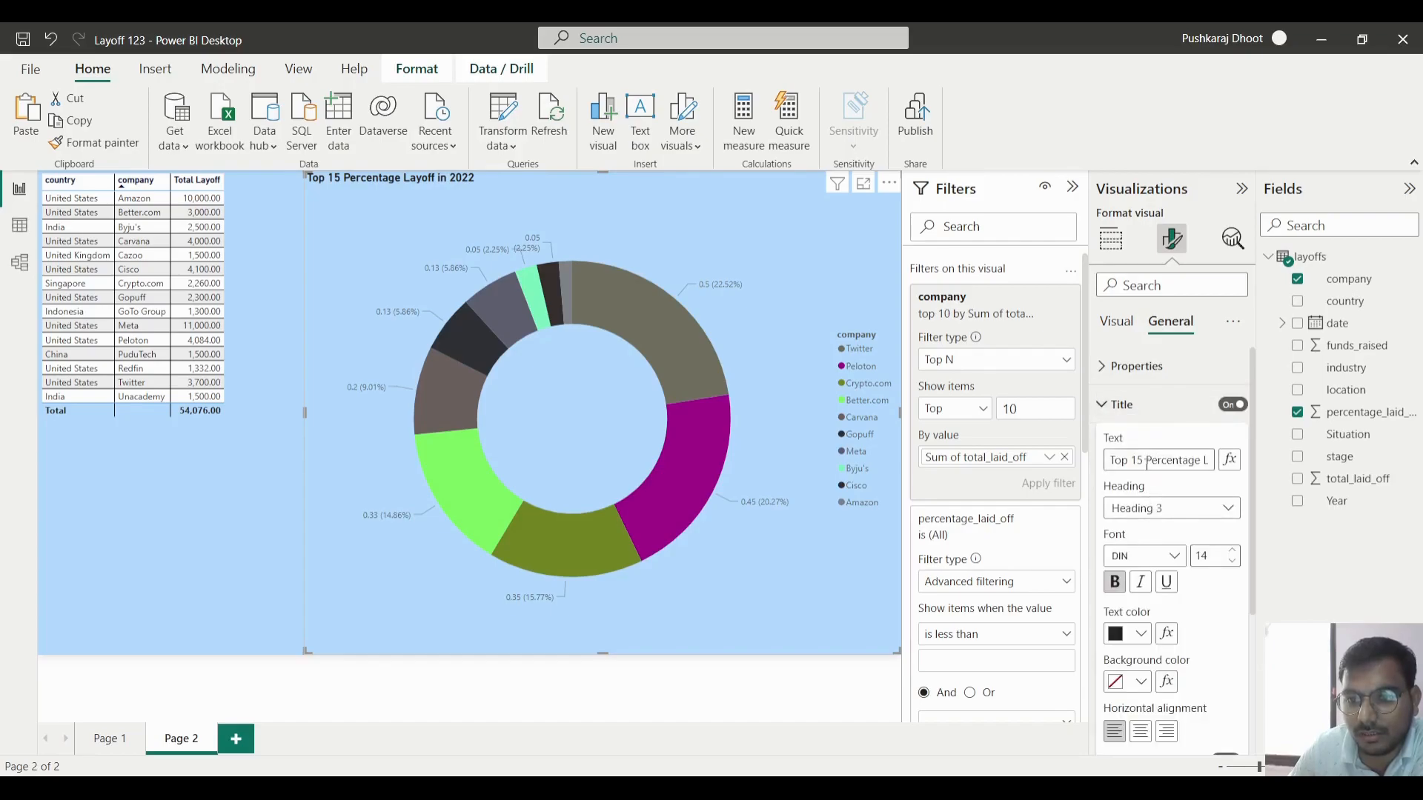
left_click_drag(1144, 459, 1148, 459)
type("0")
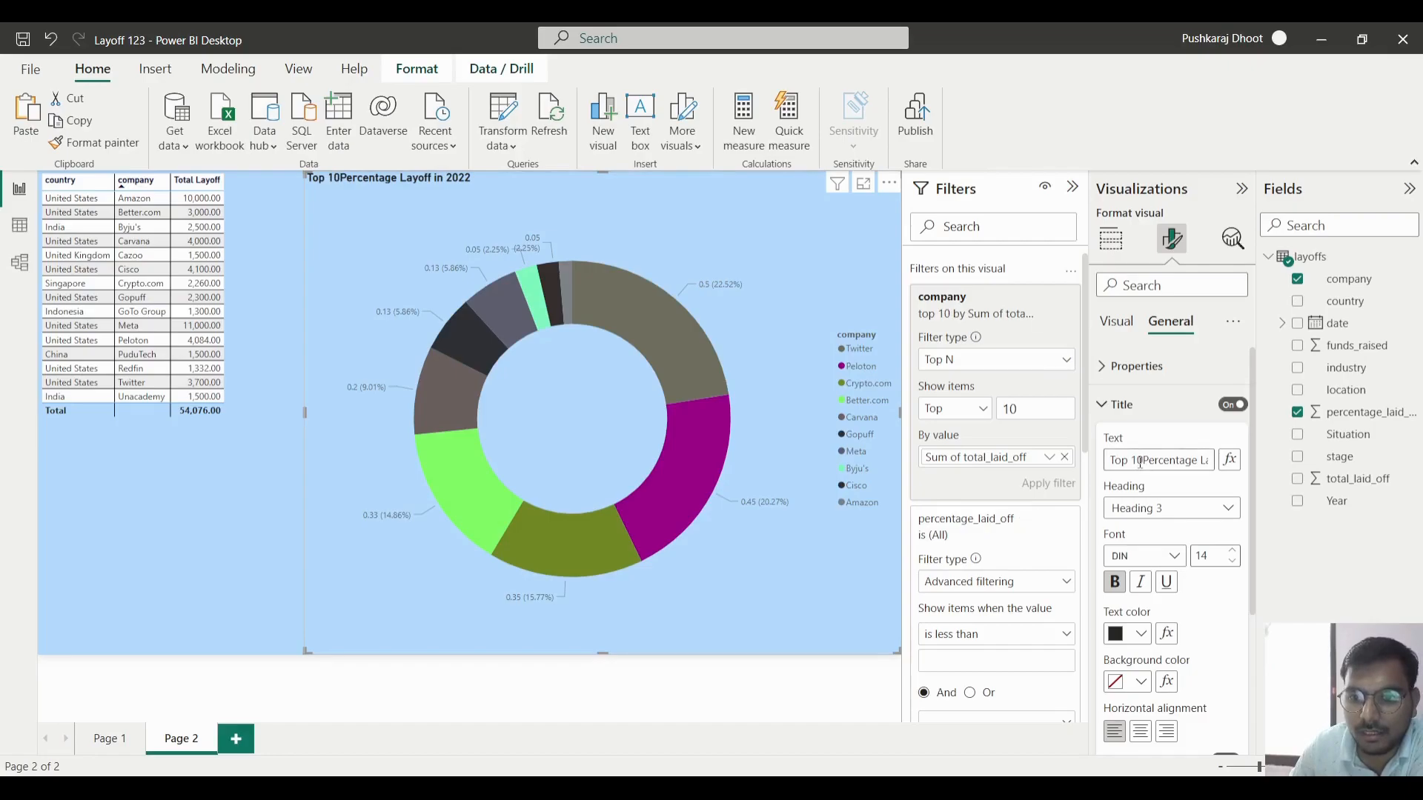
left_click(1145, 460)
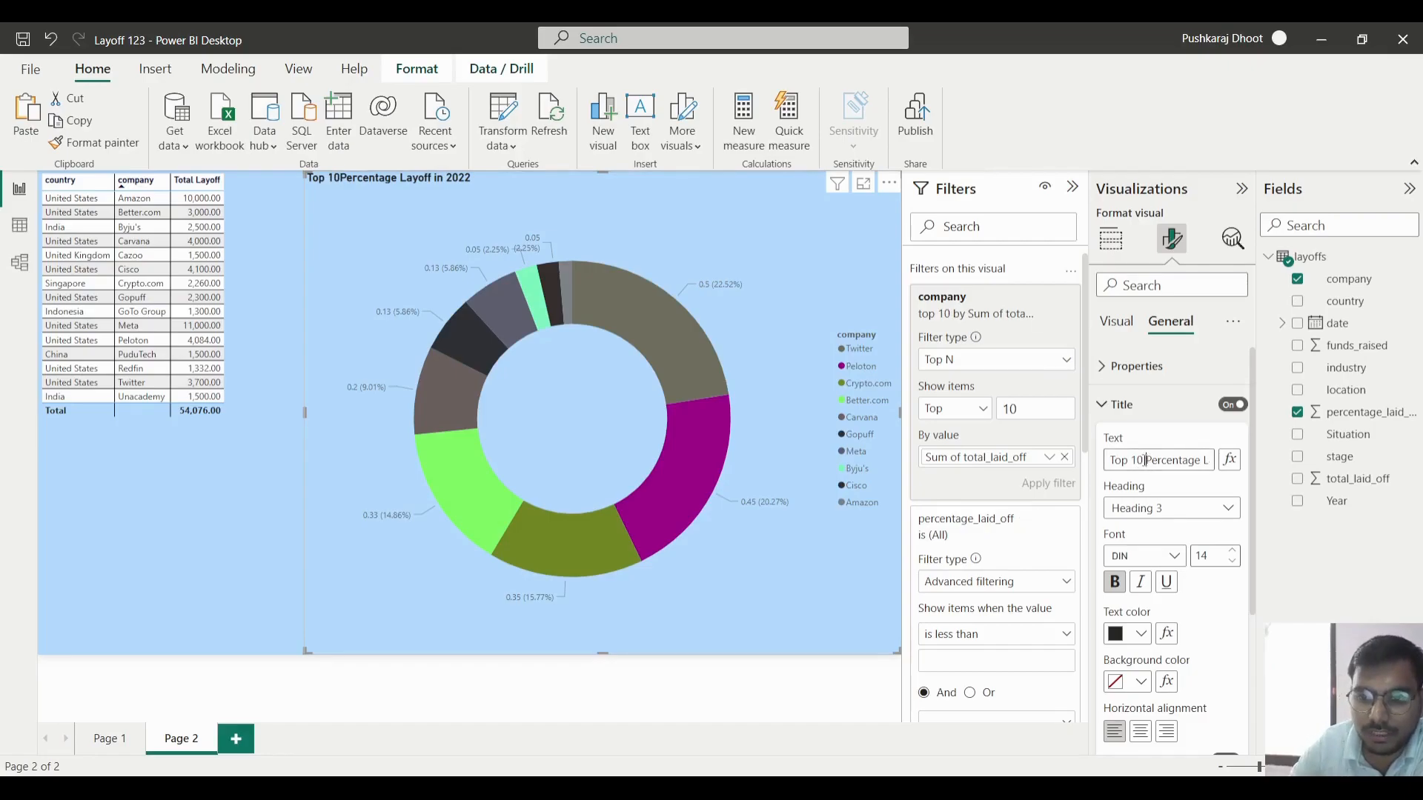
- Insert a blank text box on Page 1 and select it for repositioning
left_click(108, 738)
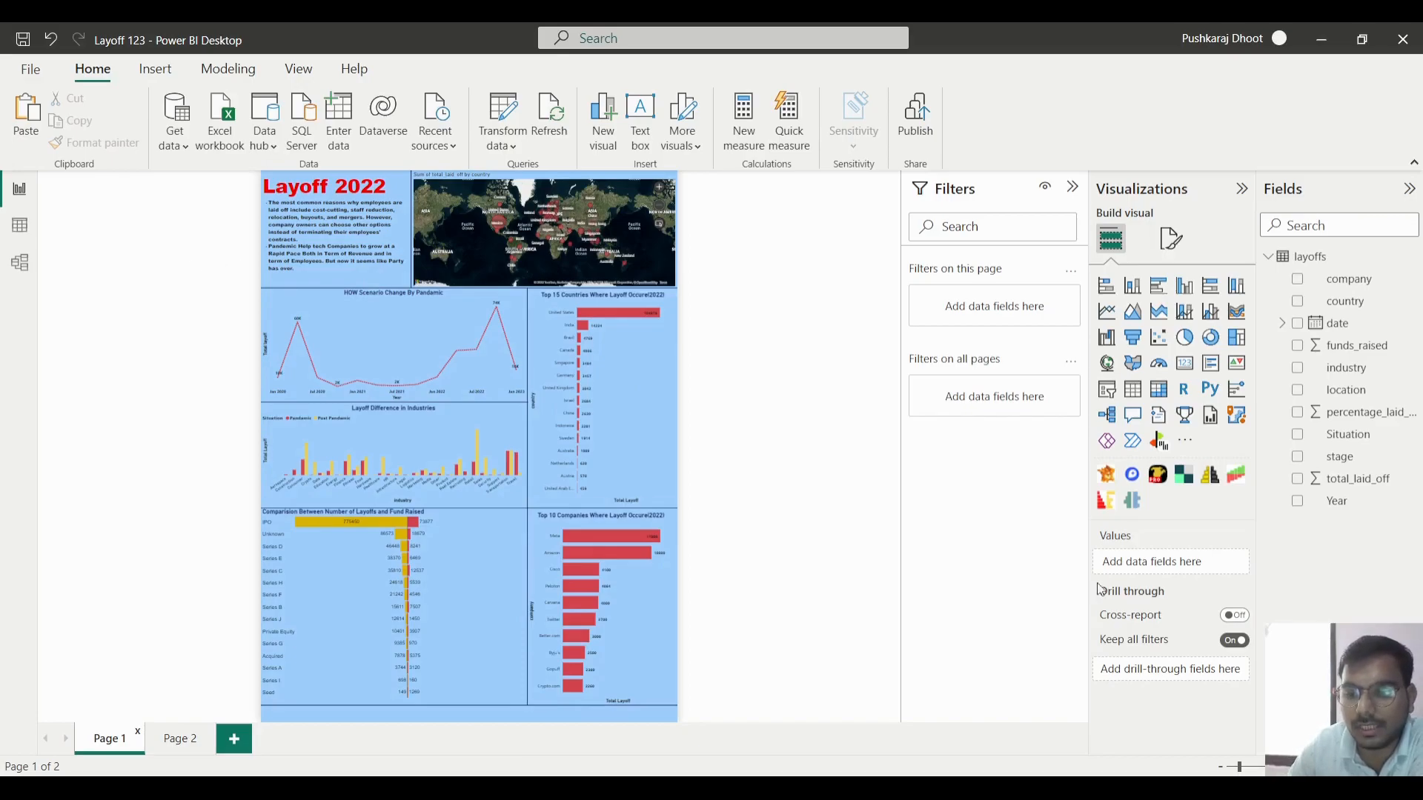
left_click(1259, 767)
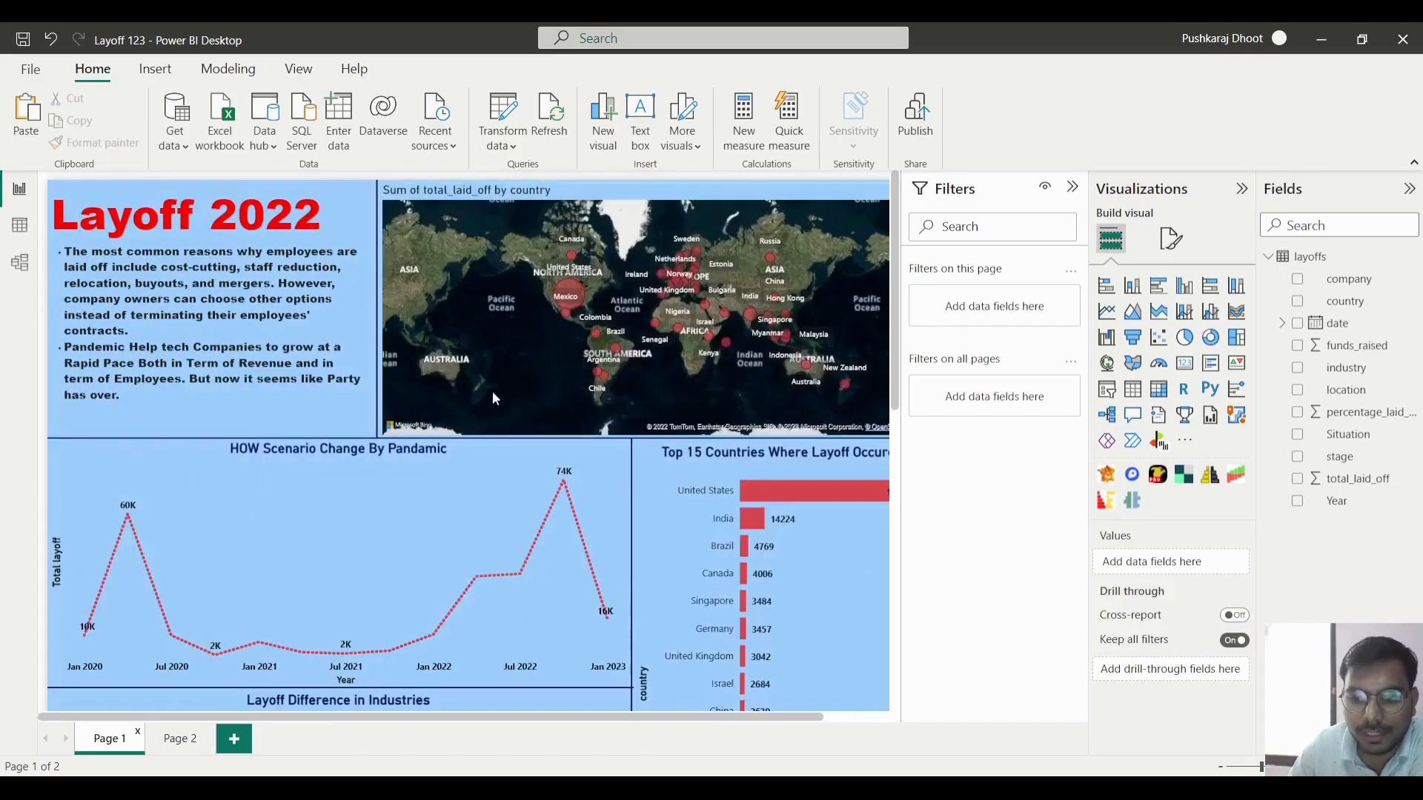
scroll(499, 392, "down", 7)
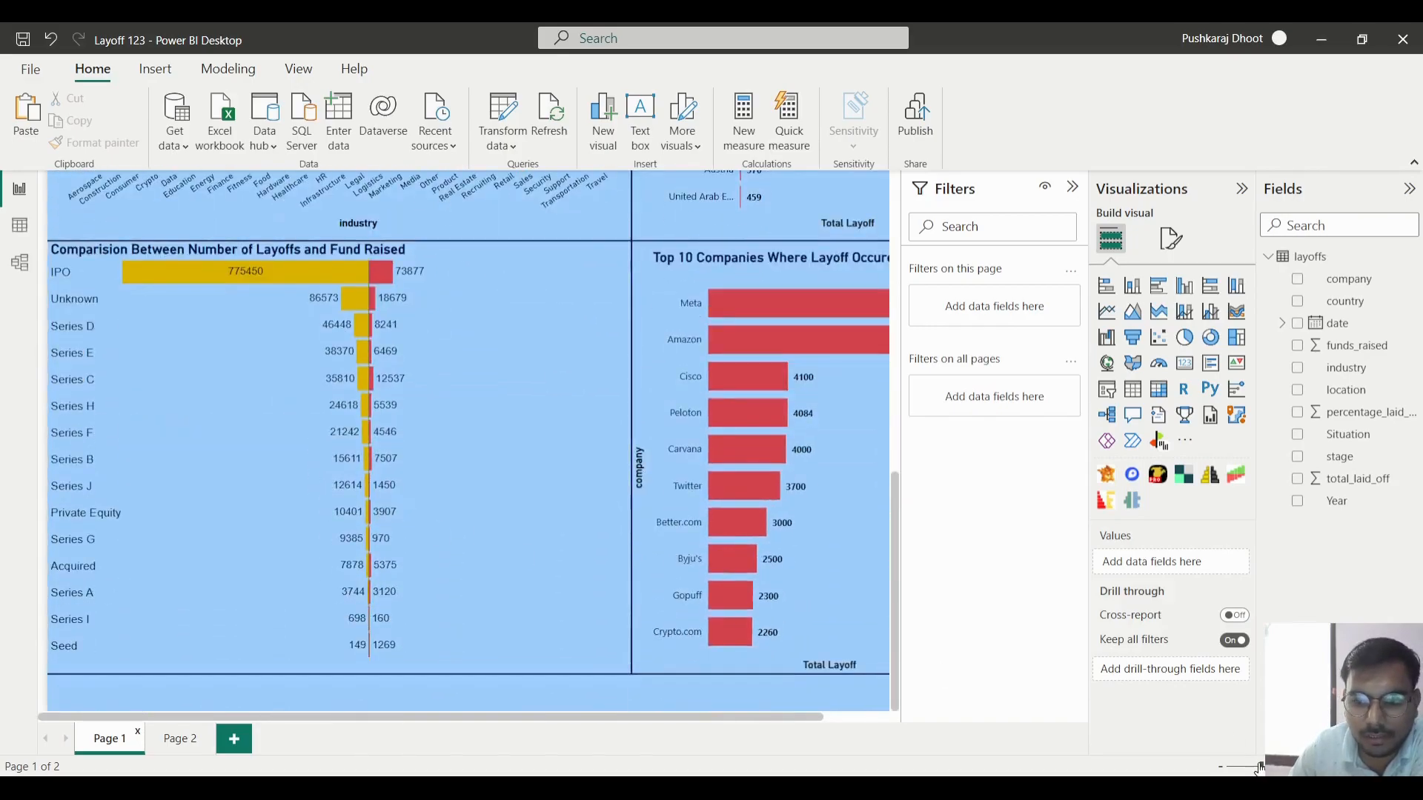
left_click_drag(1260, 767, 1247, 767)
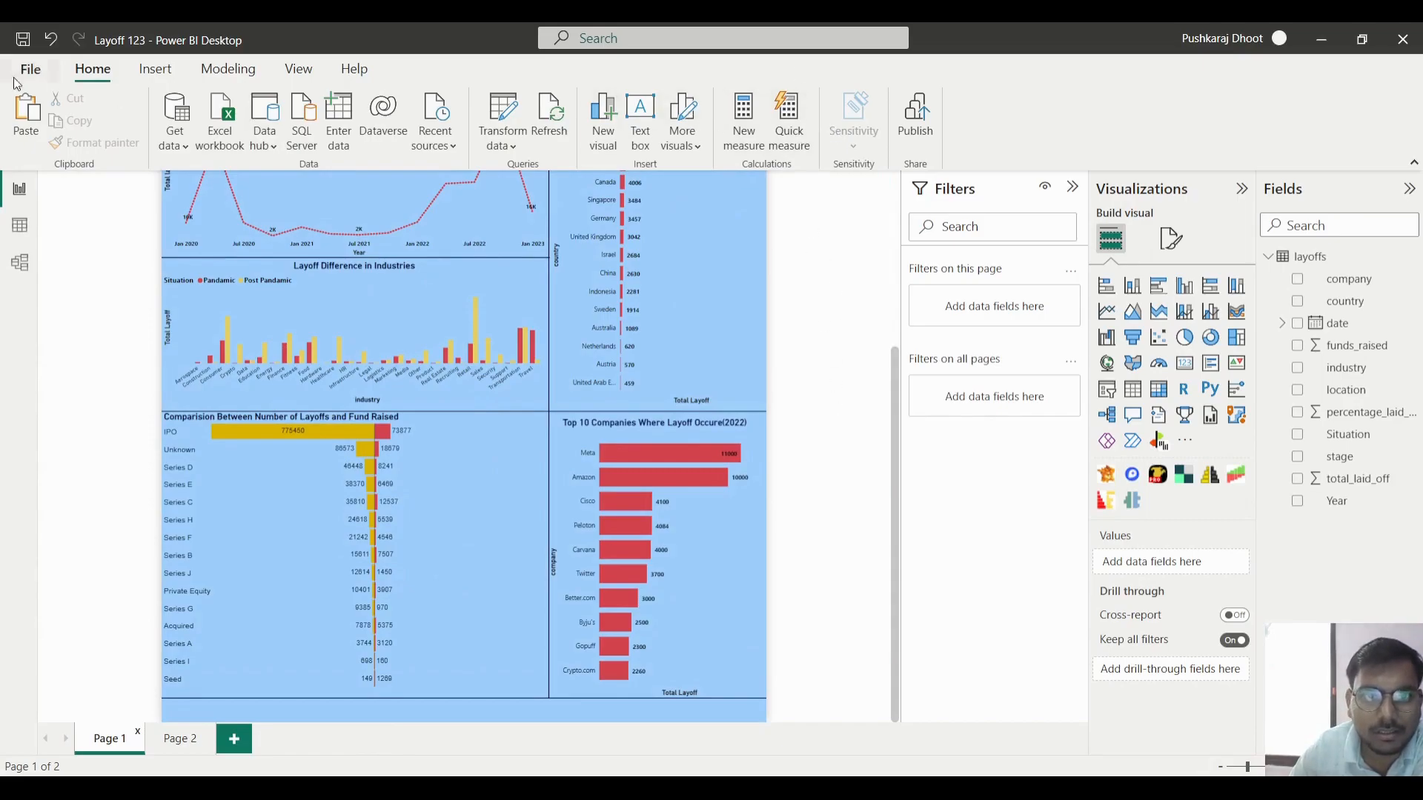
left_click(156, 71)
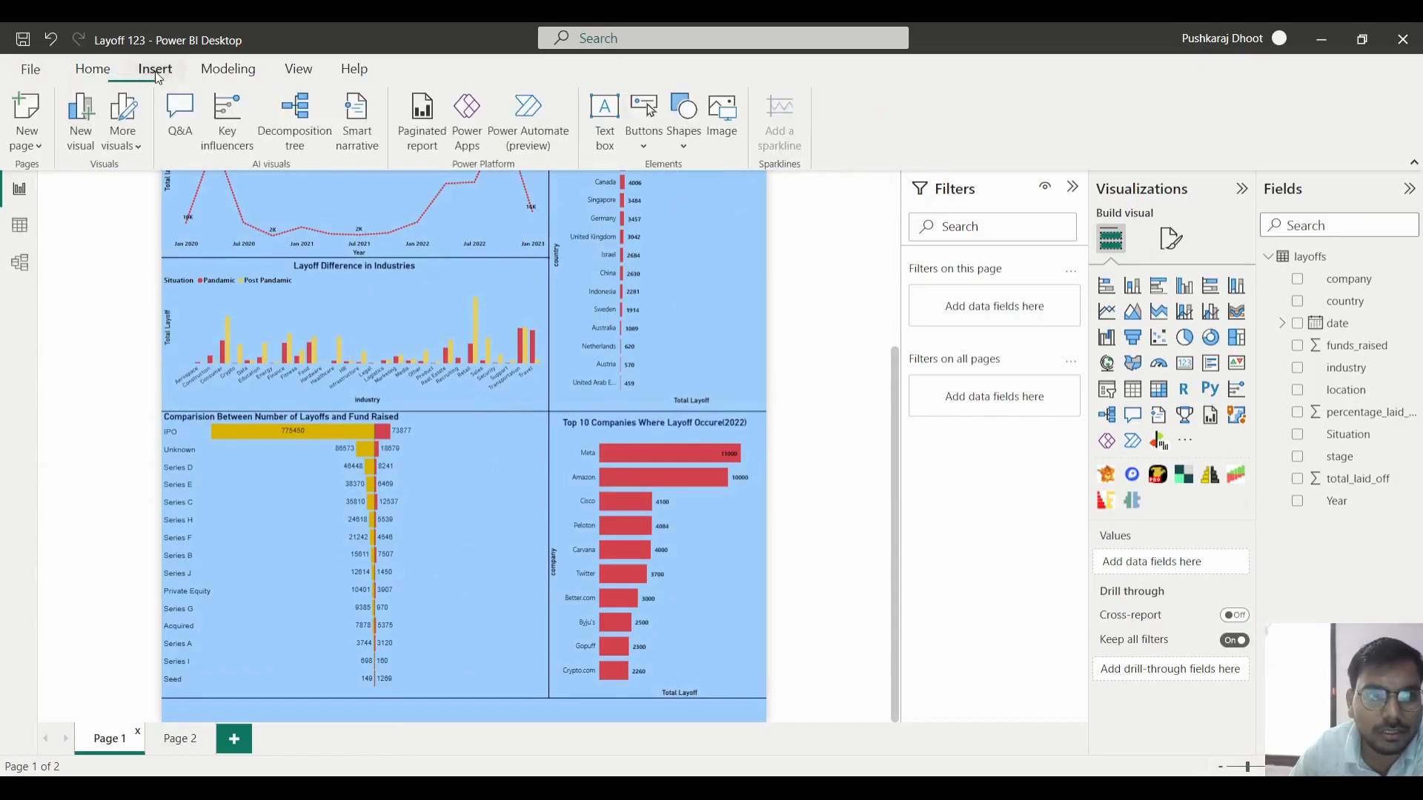
left_click(604, 118)
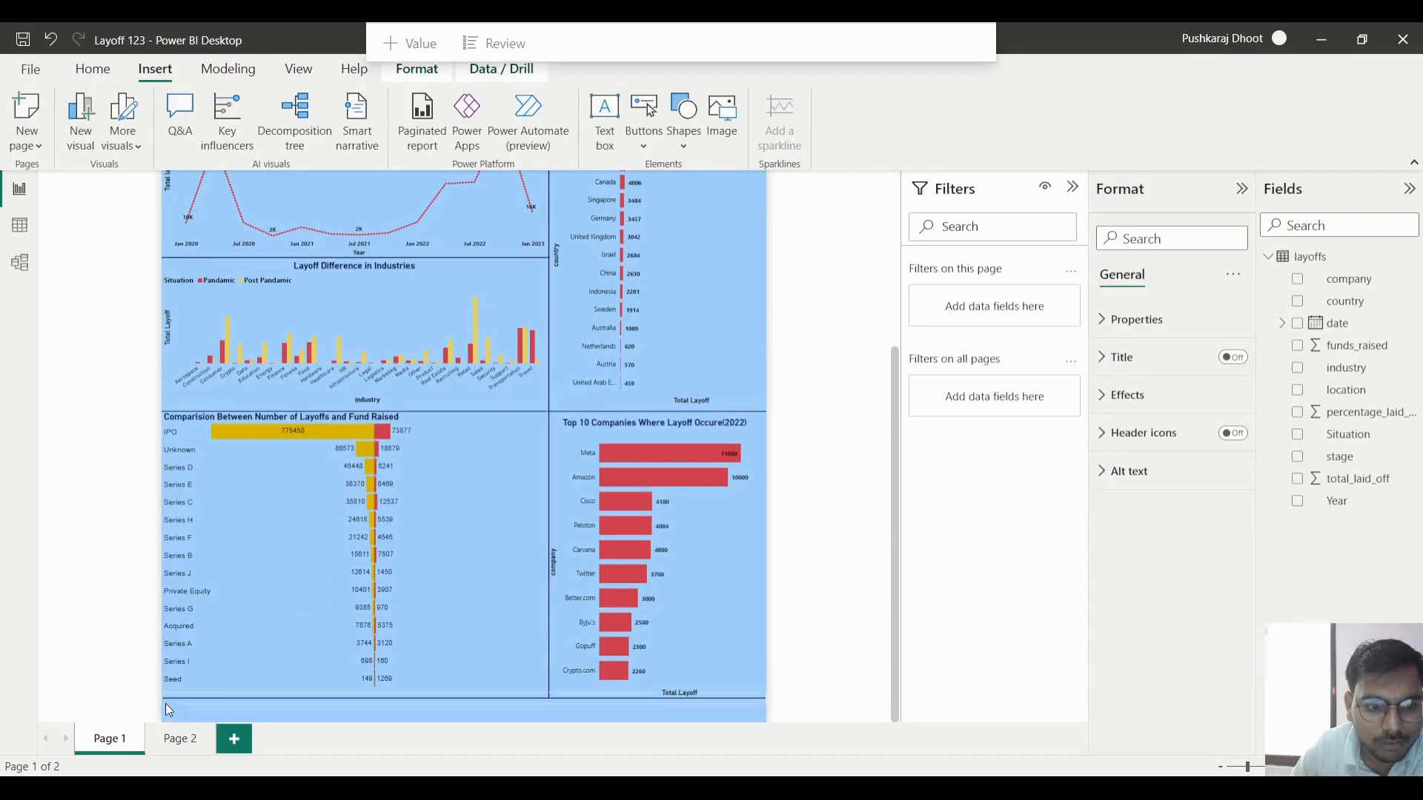
scroll(413, 452, "up", 5)
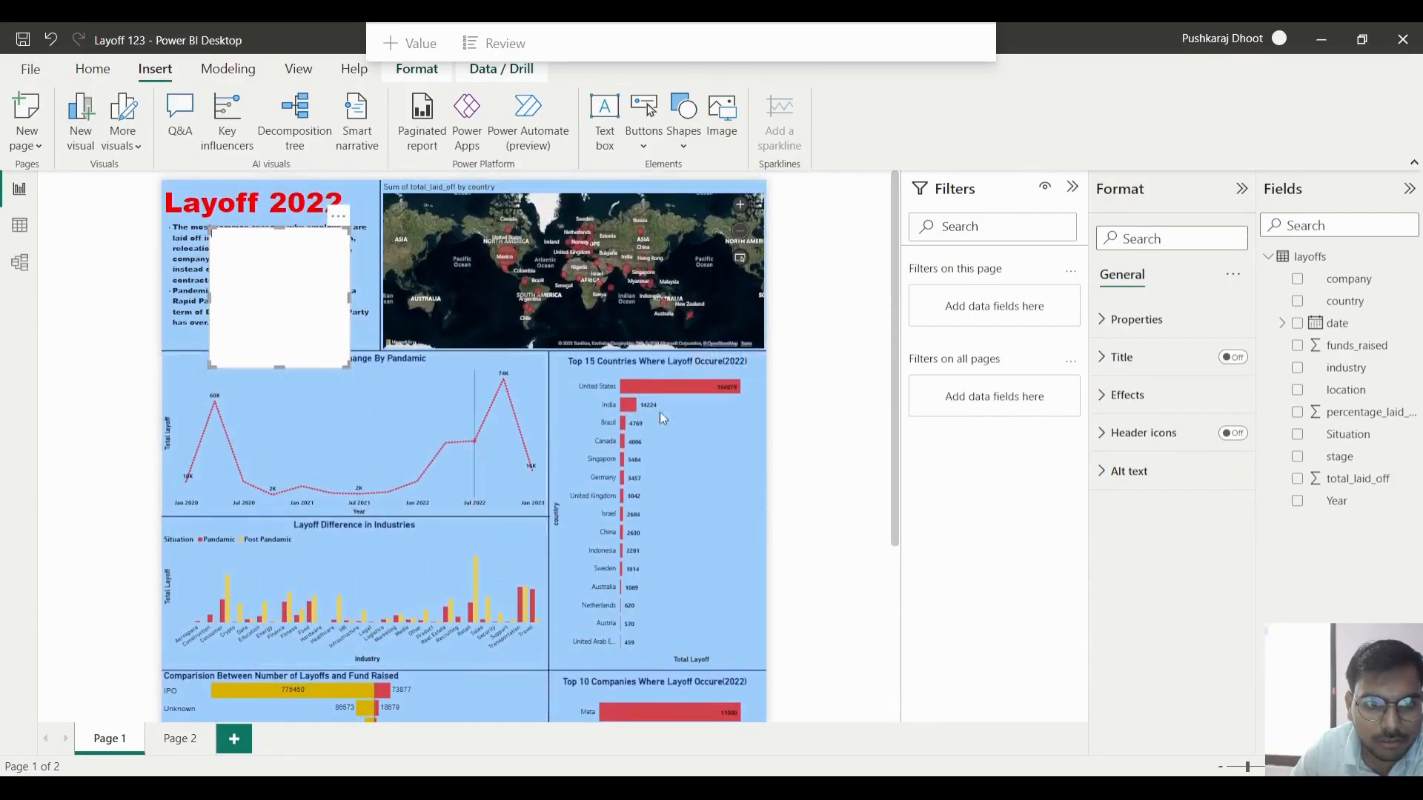
left_click(806, 391)
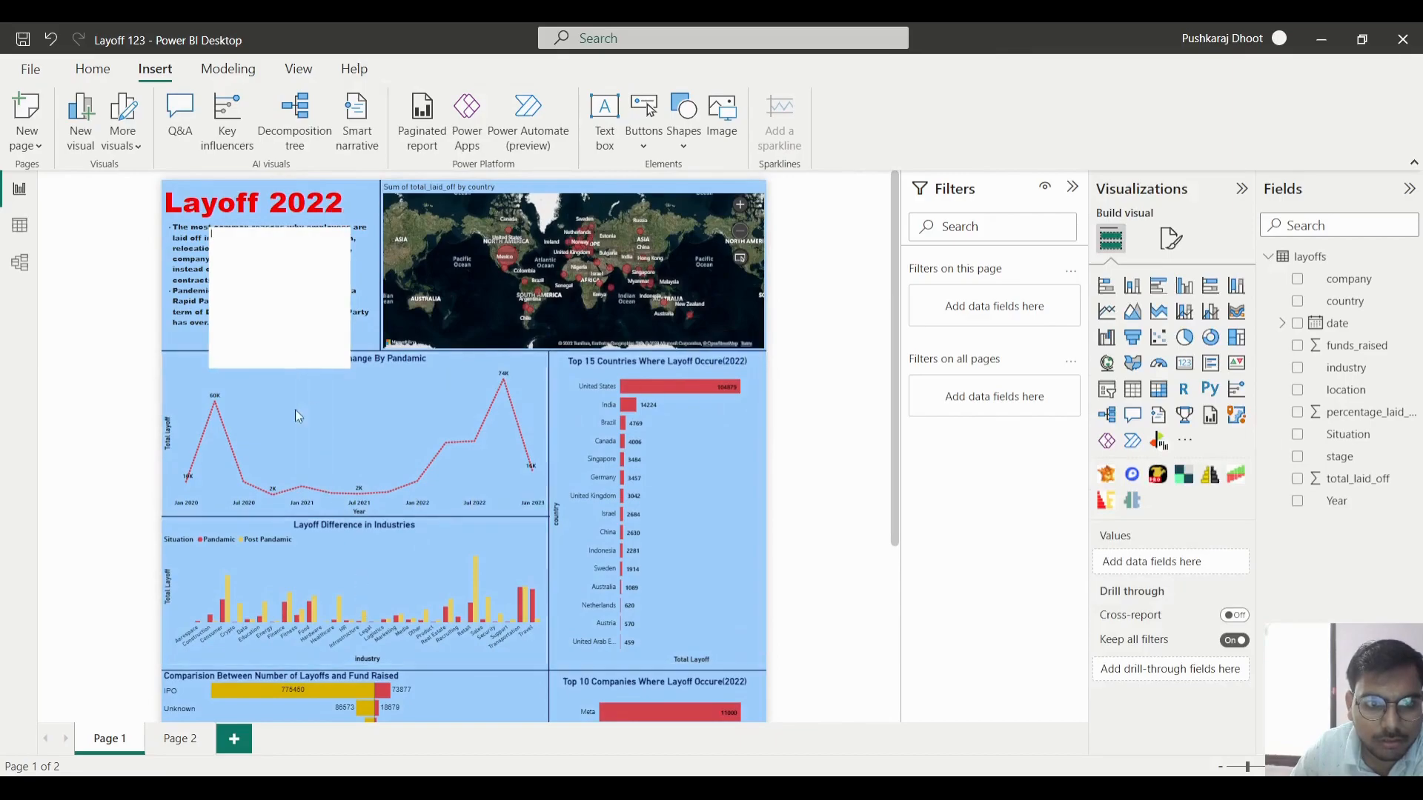
left_click(226, 246)
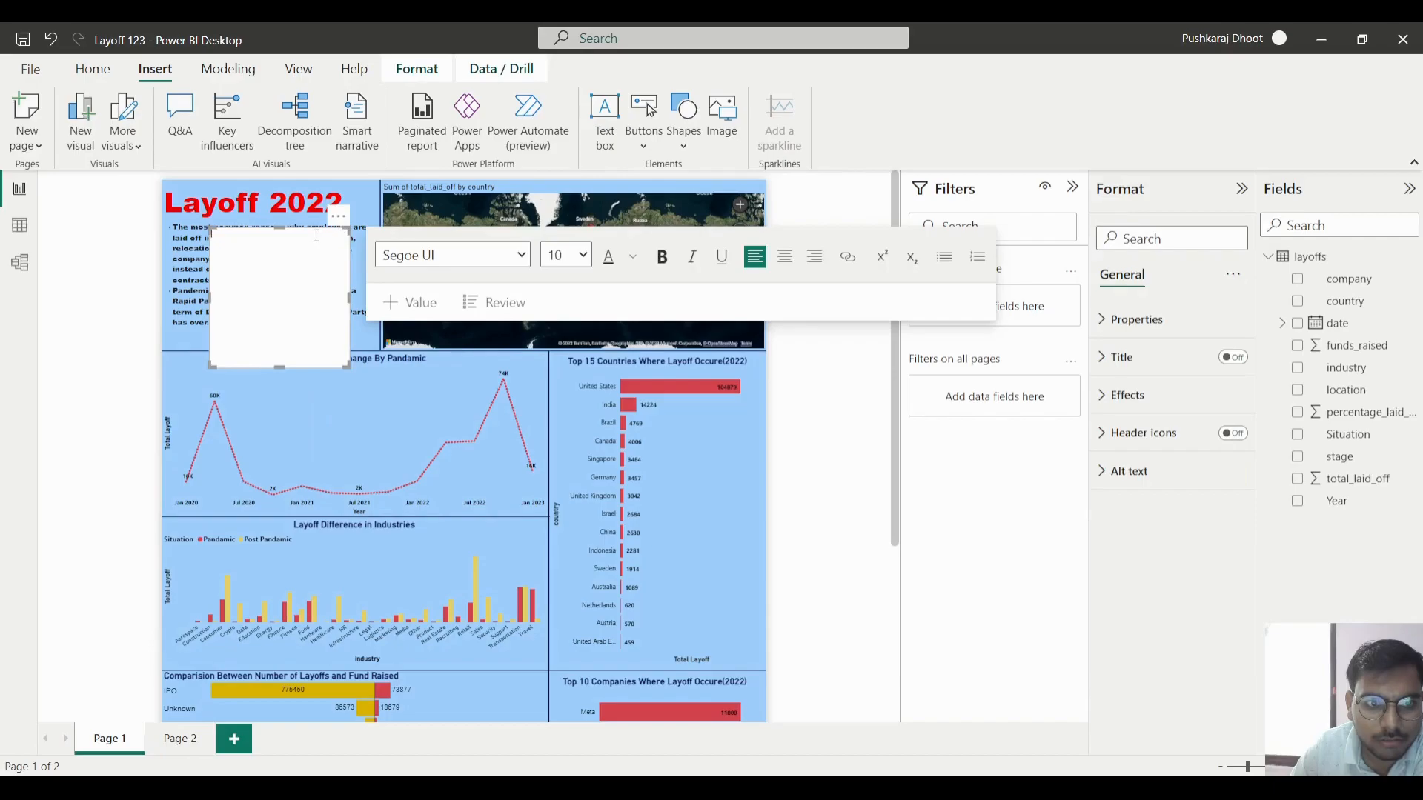
left_click(179, 245)
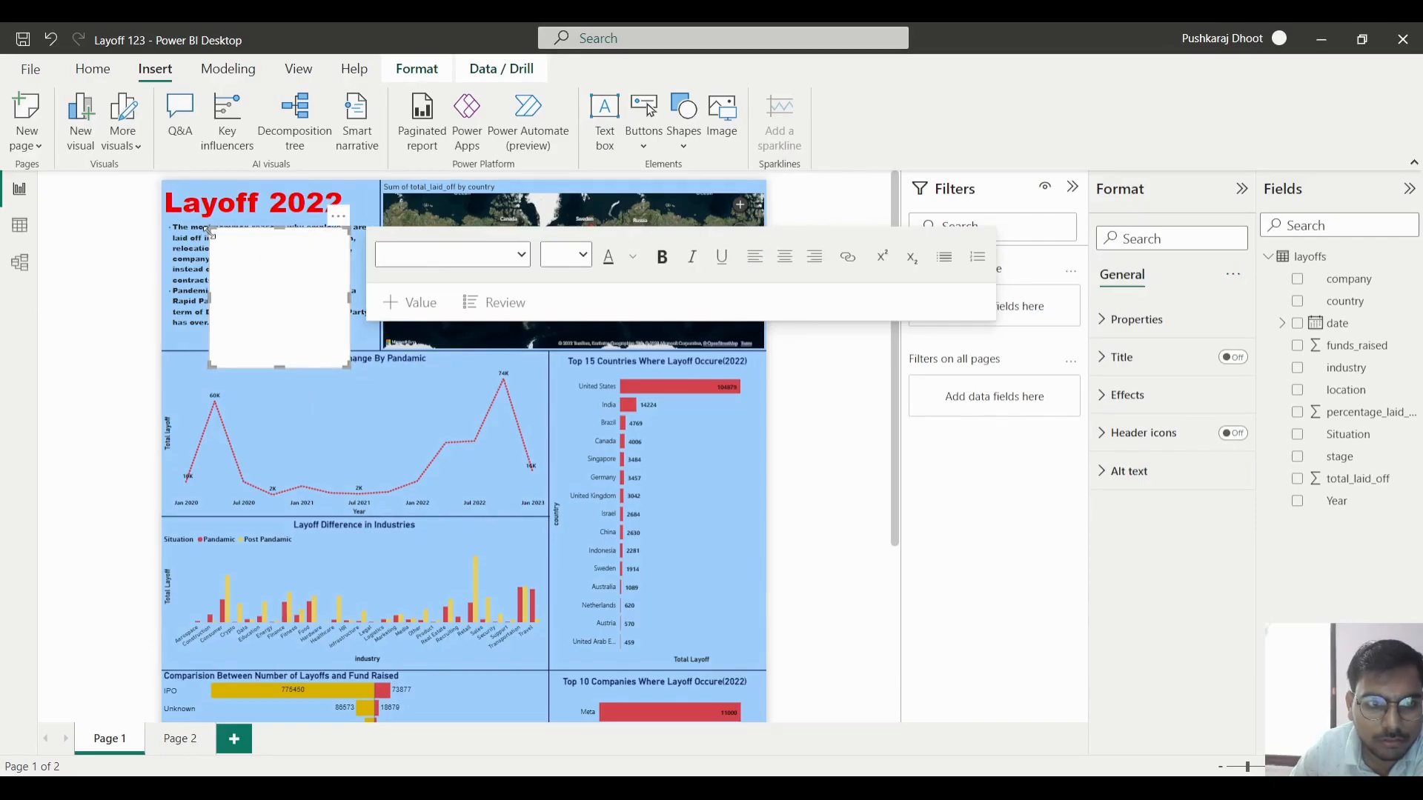
- Move the blank text box down to Page 1's bottom edge, between the funds comparison chart and the top companies chart
left_click_drag(270, 235, 318, 578)
scroll(350, 472, "down", 3)
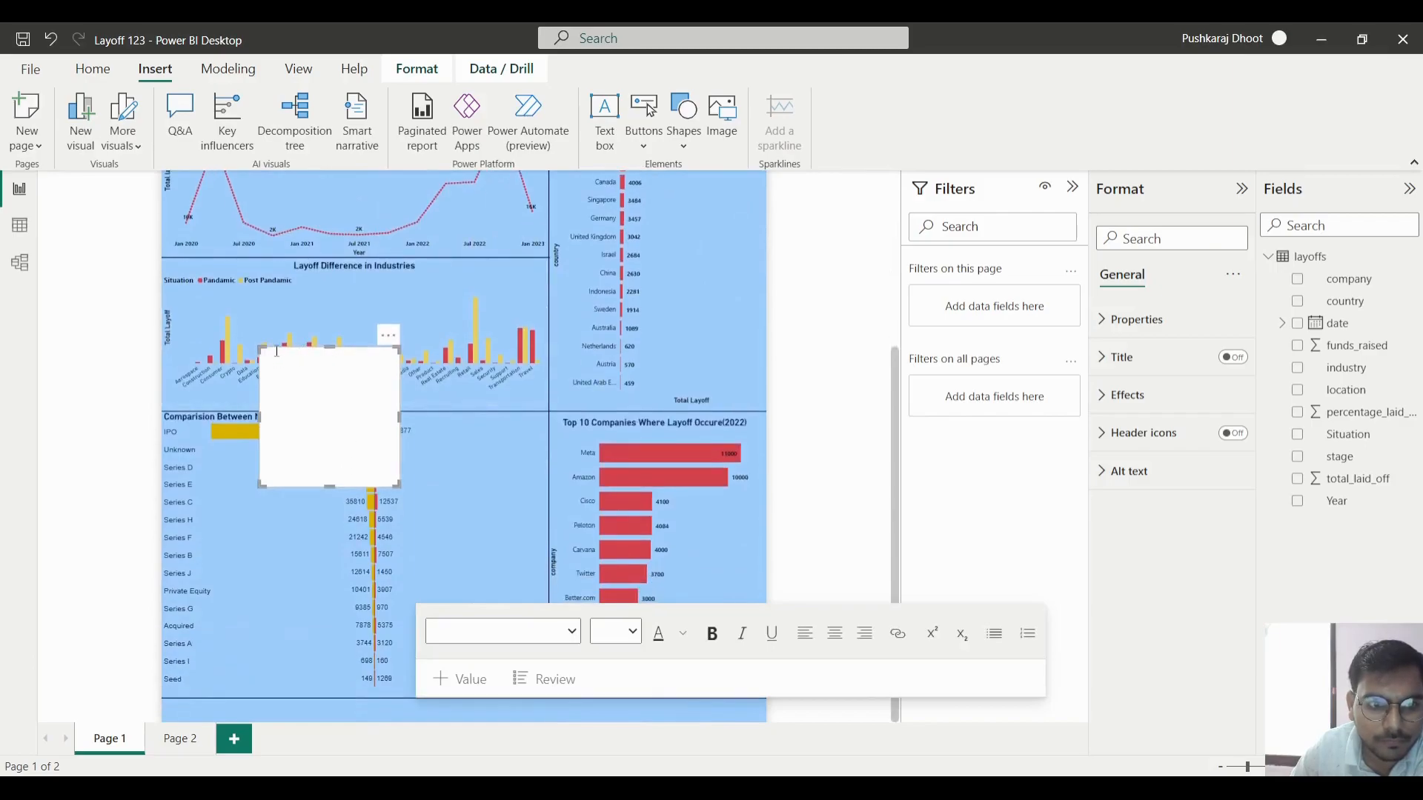
left_click(81, 371)
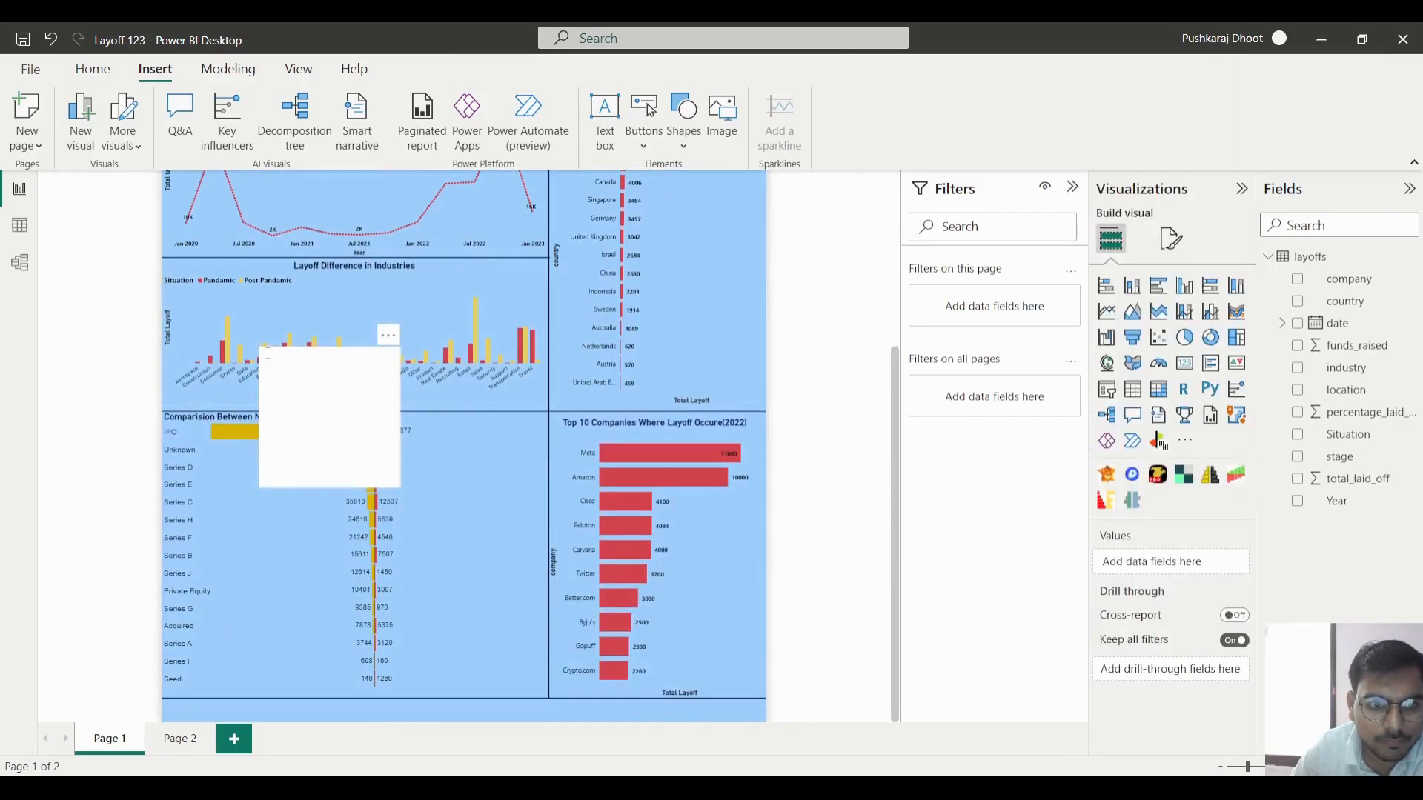
left_click(330, 417)
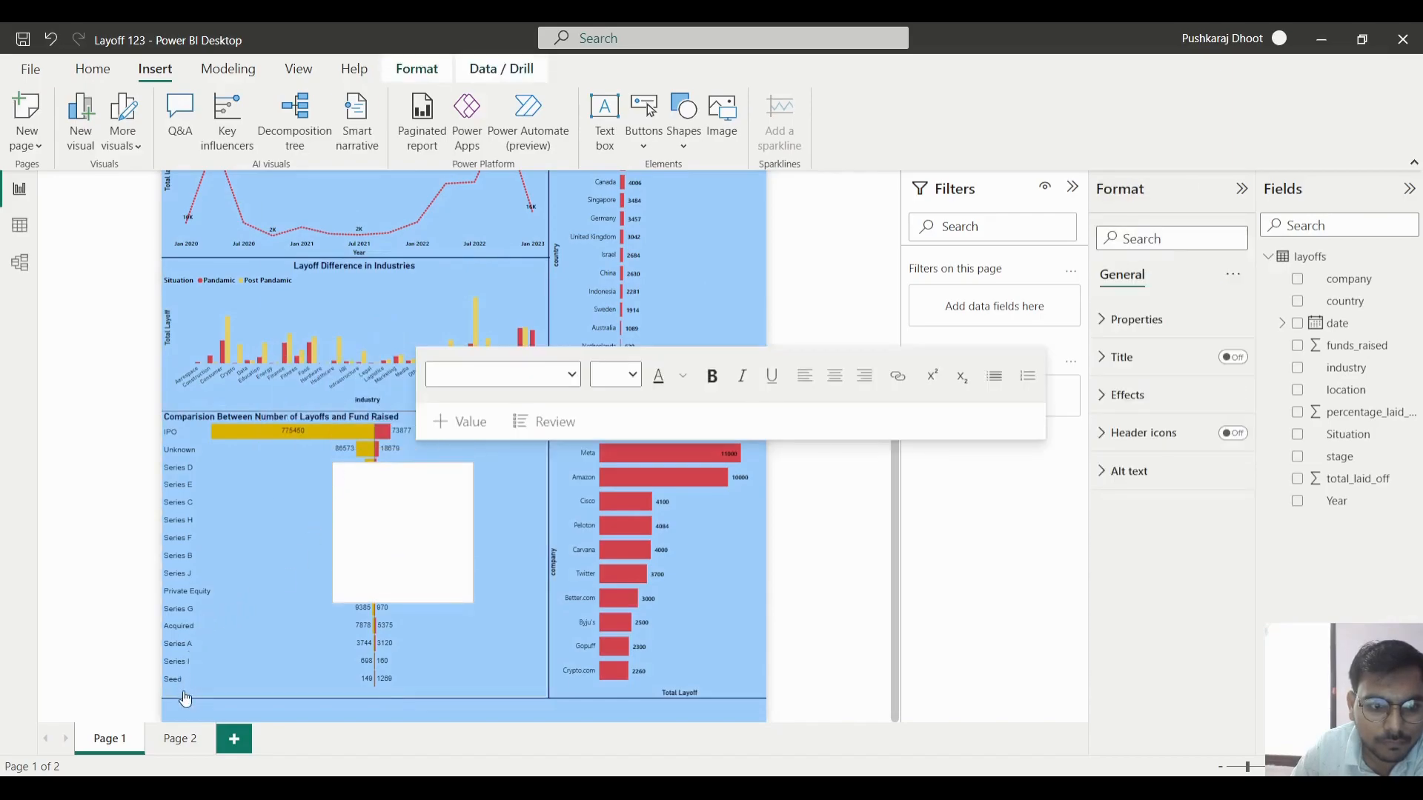
left_click_drag(385, 601, 508, 602)
left_click(535, 580)
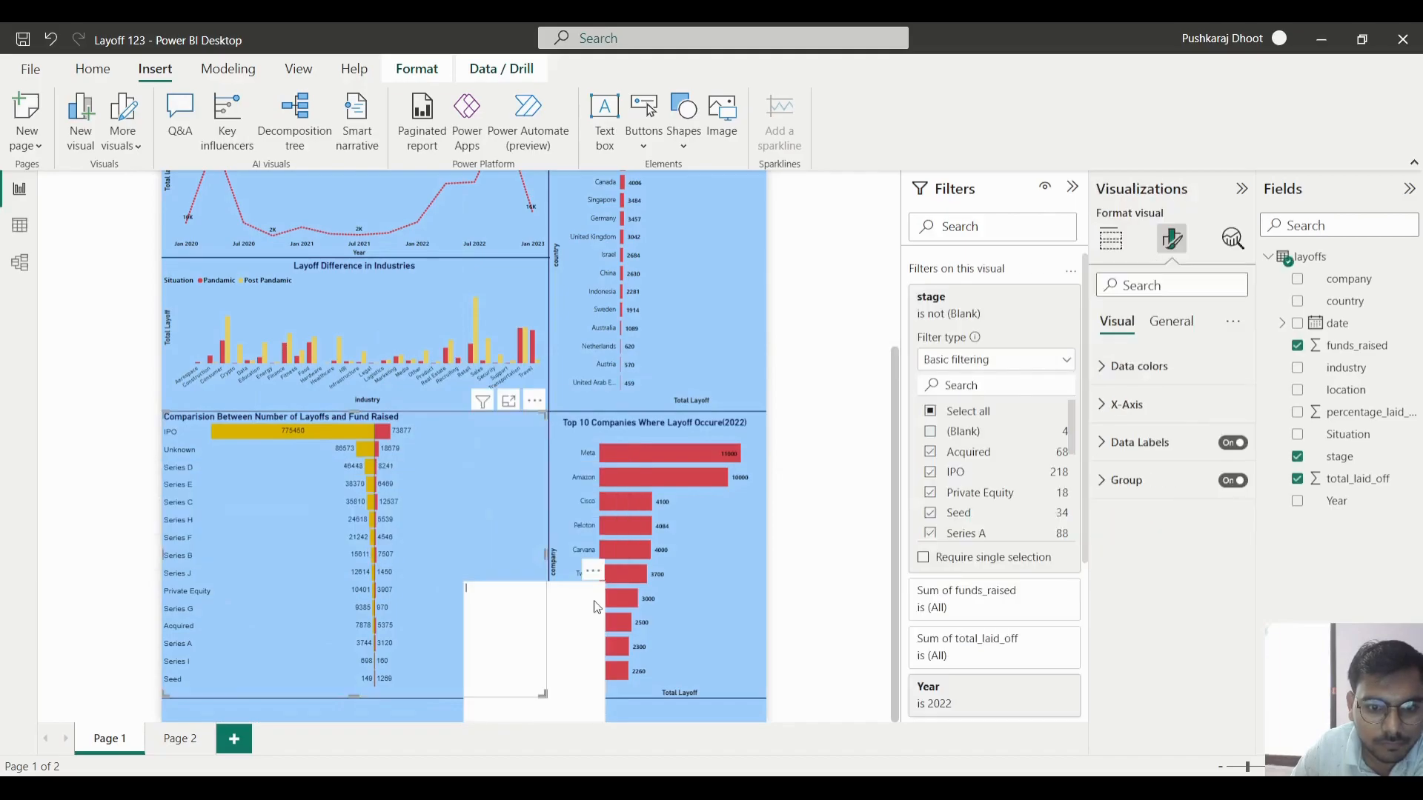
- Resize the text box into a thin strip spanning the full page width below the charts
left_click(594, 603)
left_click_drag(601, 585, 766, 708)
left_click_drag(464, 710, 135, 708)
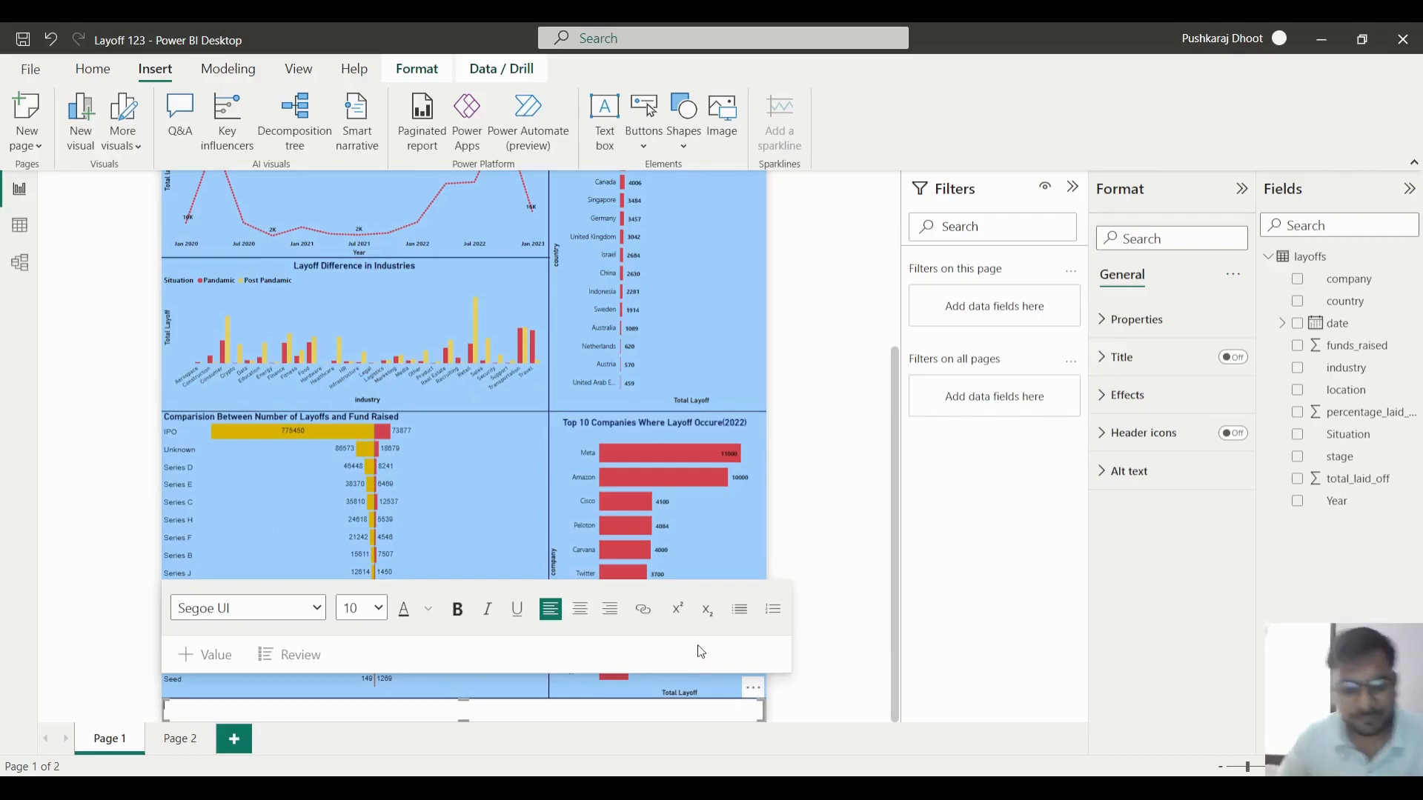
- Begin the text box's note with "Here we are not Considering the data Related to Employee Name, Age, gender etc."
type("H")
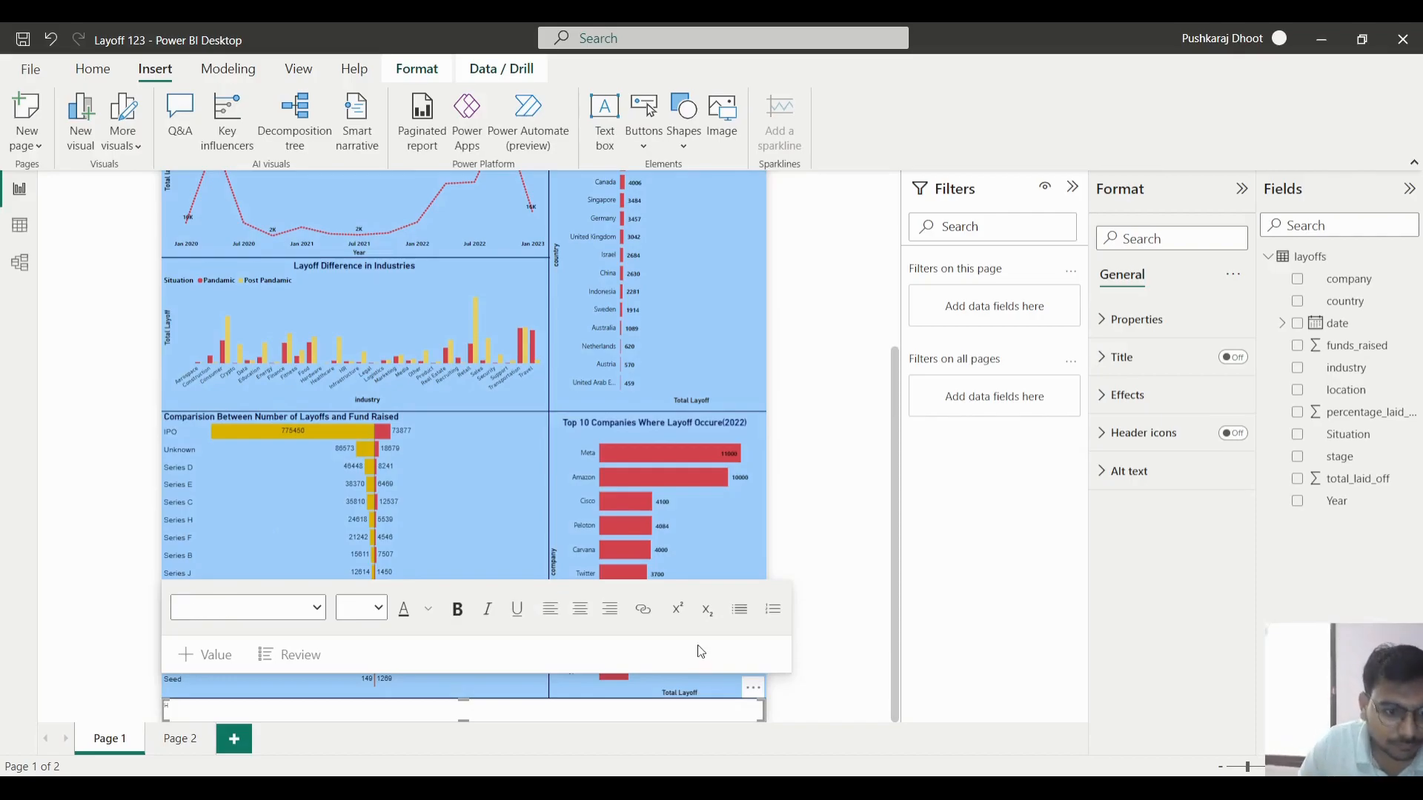
left_click(214, 705)
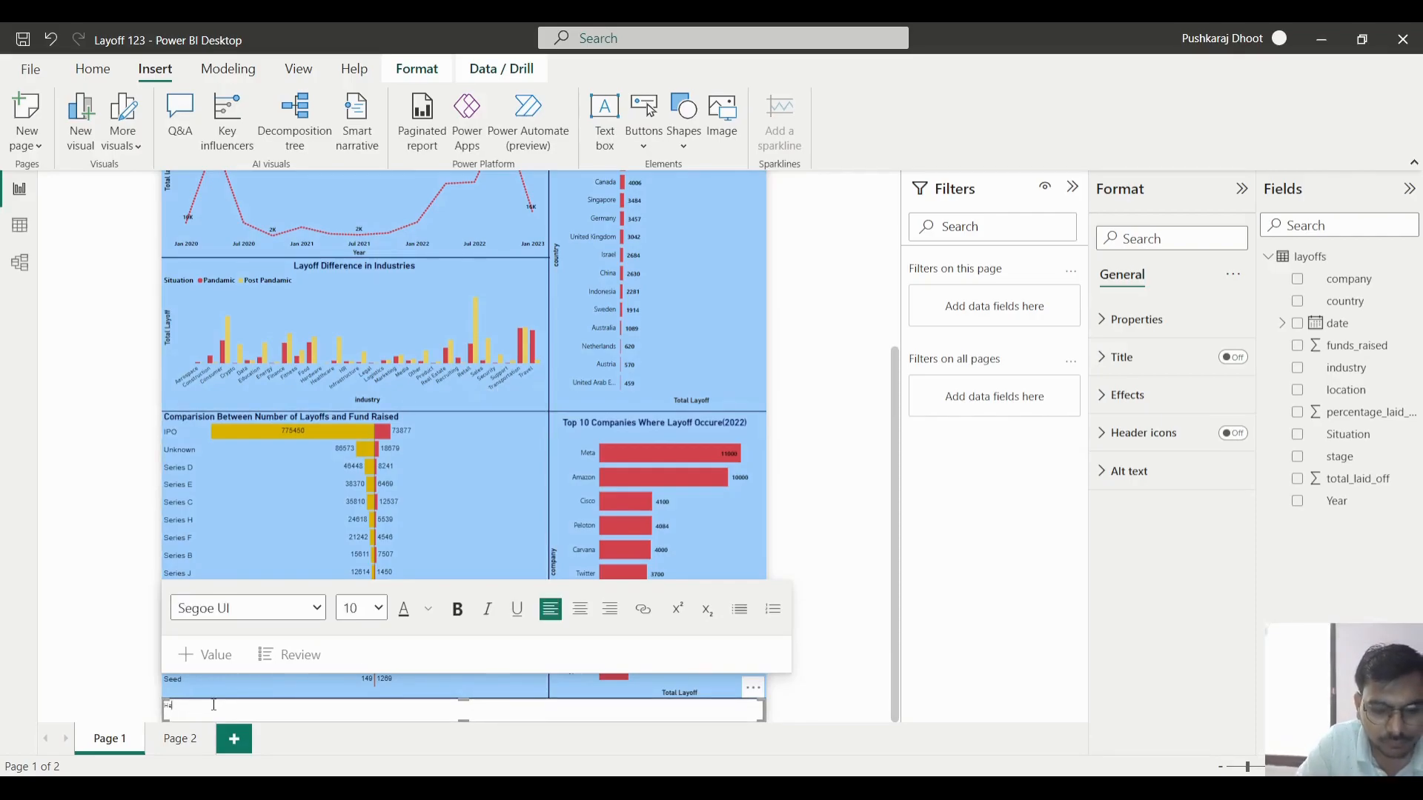
type("ere we")
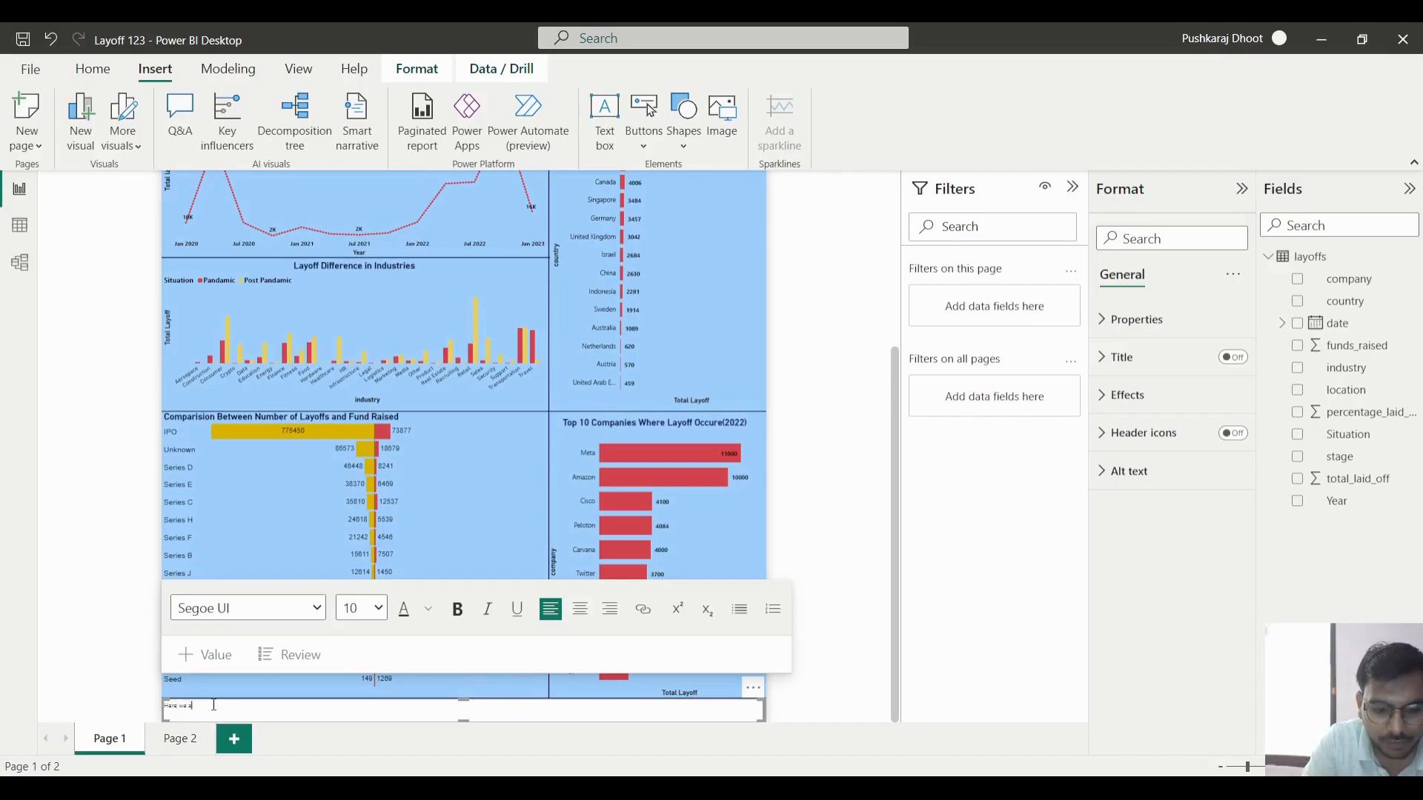
type(" are no")
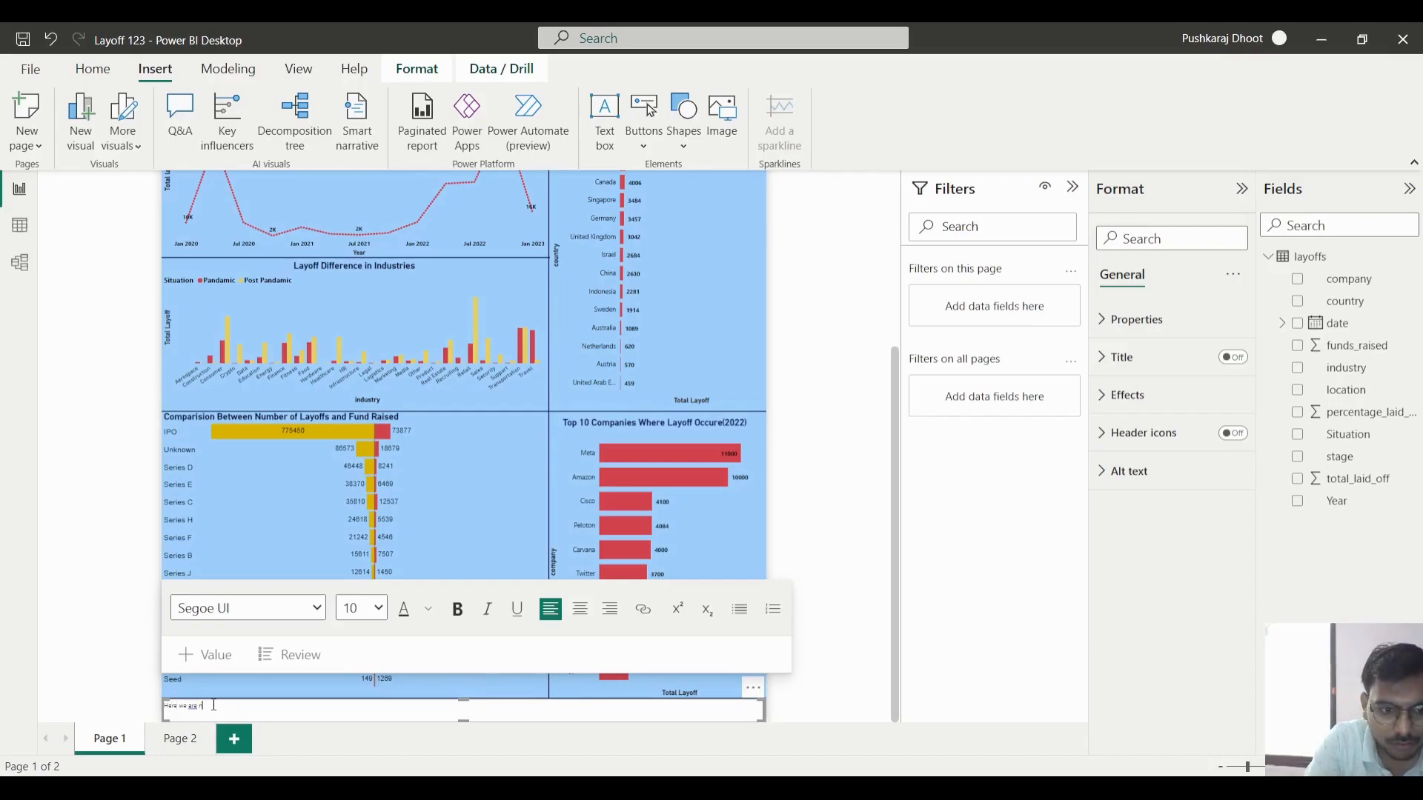
type("t considering")
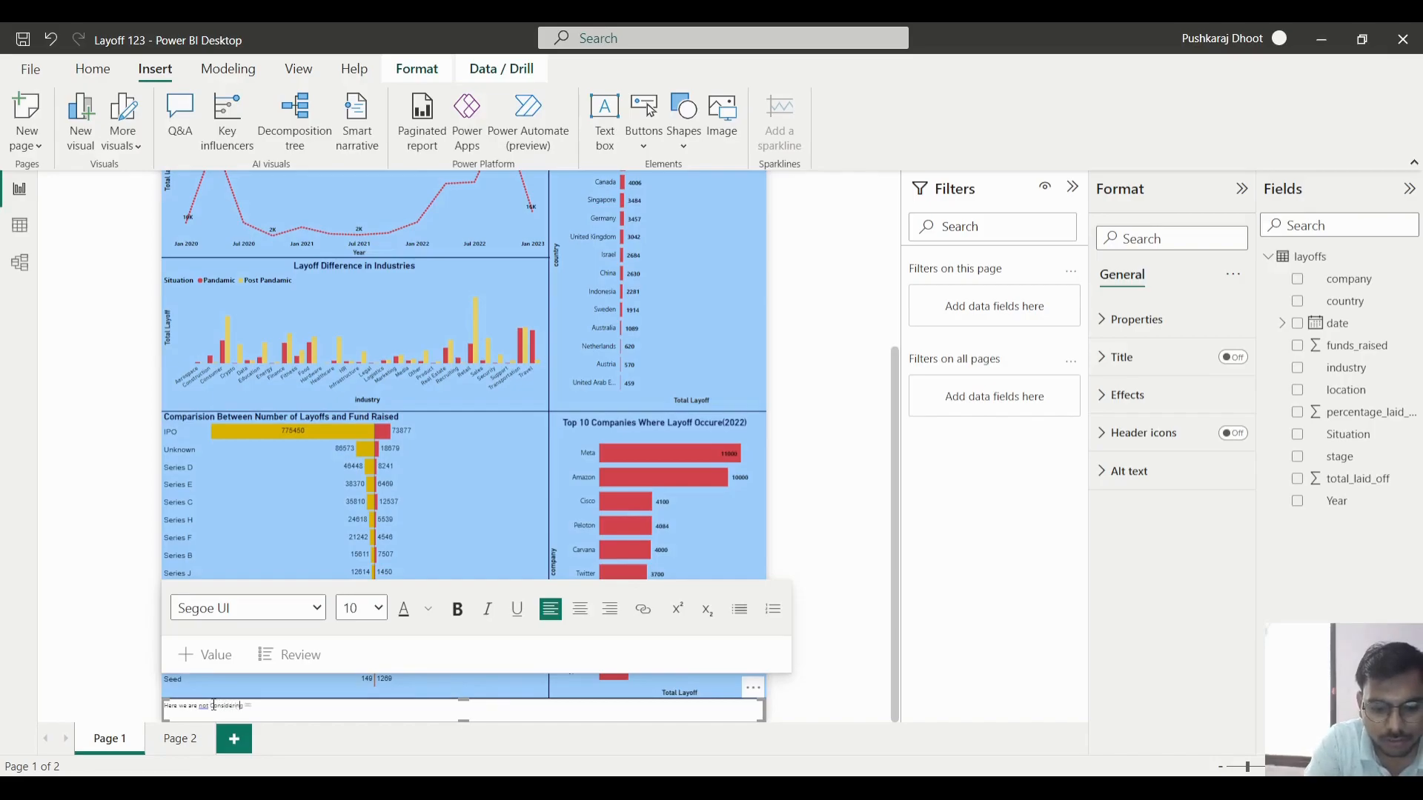
type(" the data")
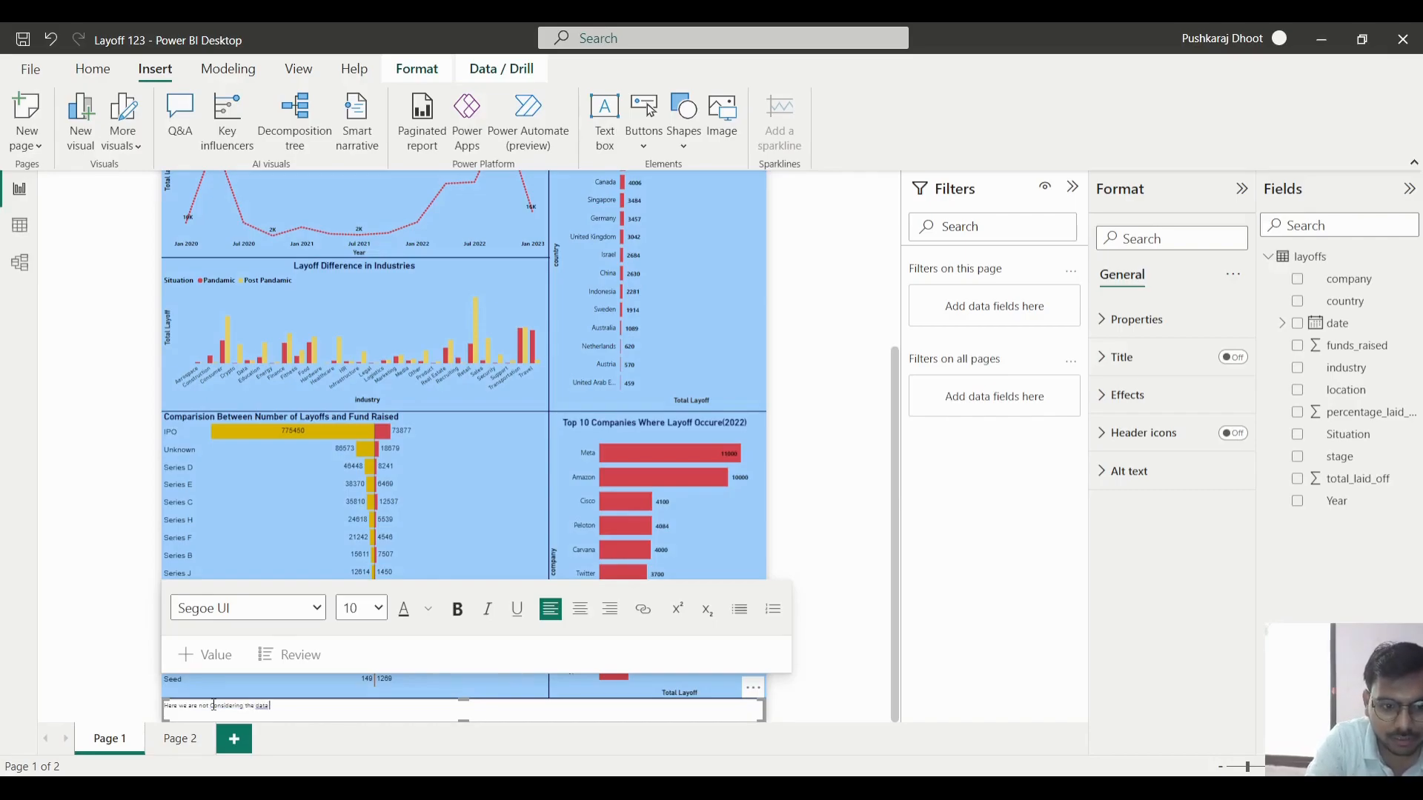
type(" Related")
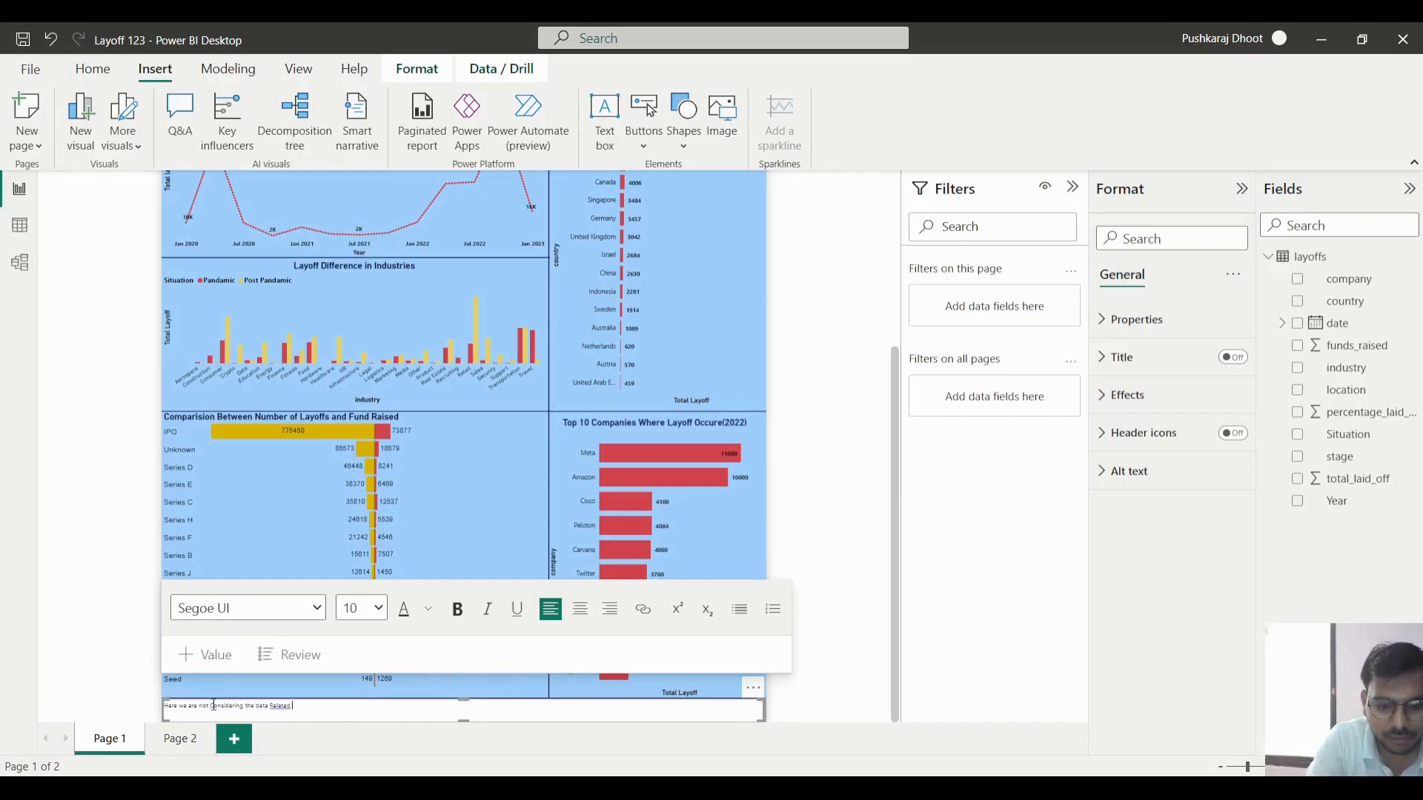
type(" to Employee")
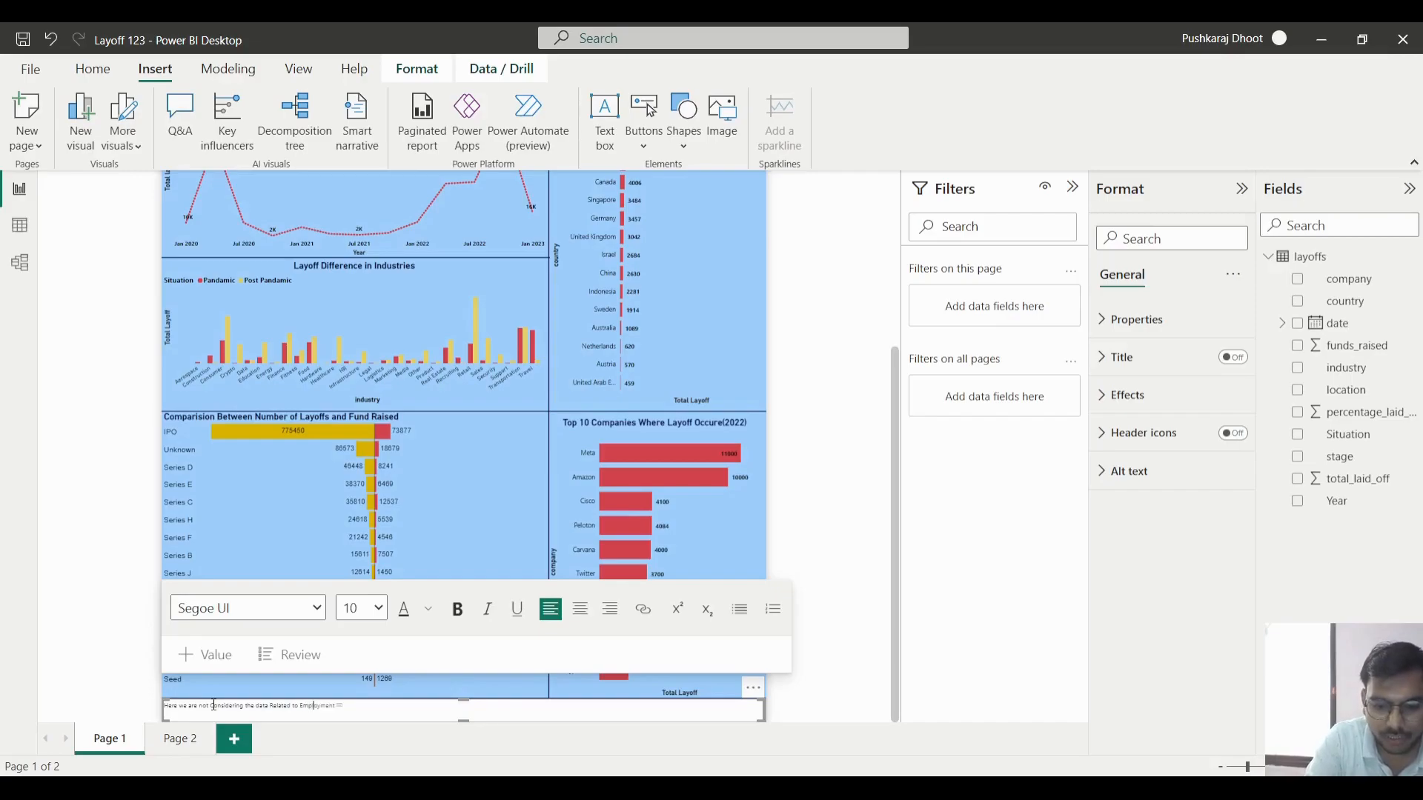
type(" Na")
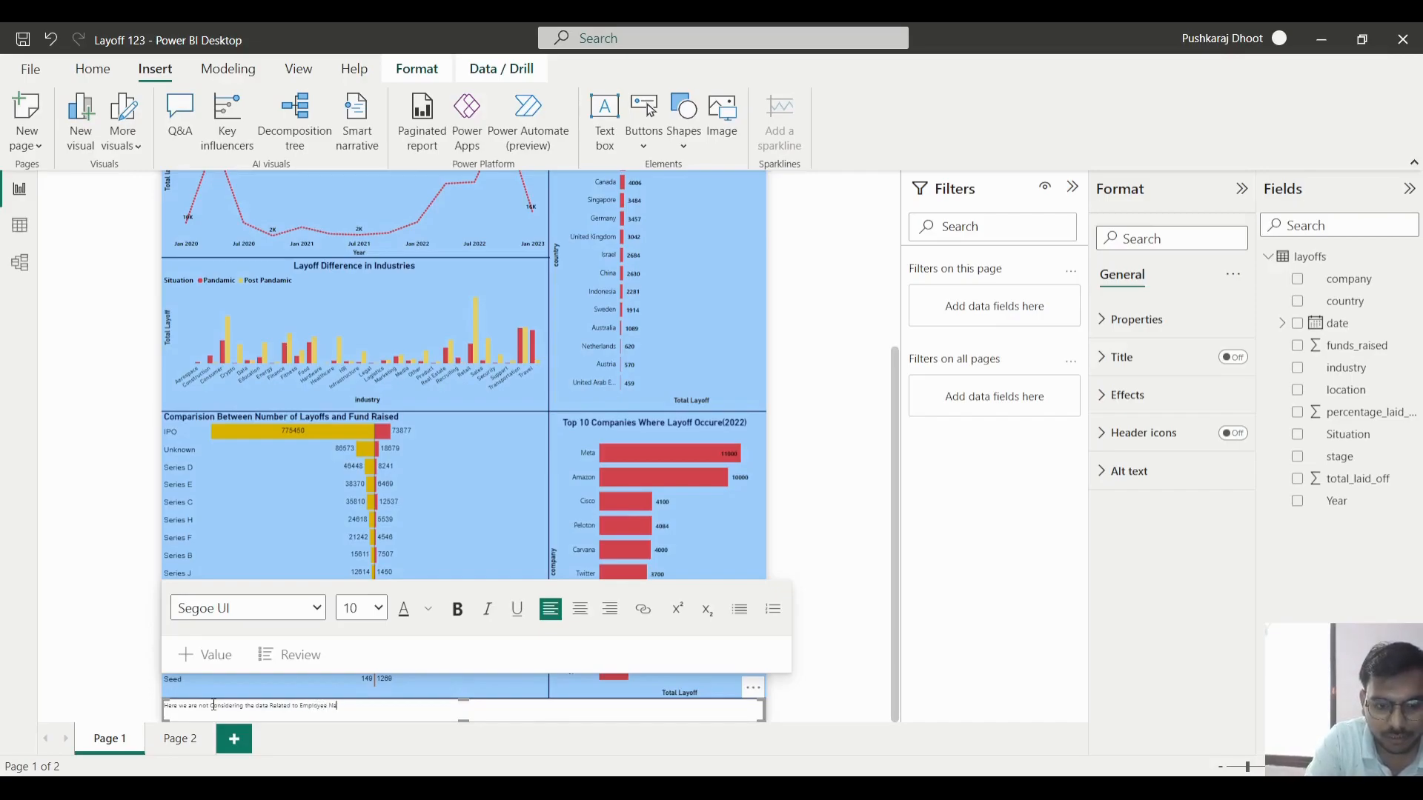
type("me, Age, gender et")
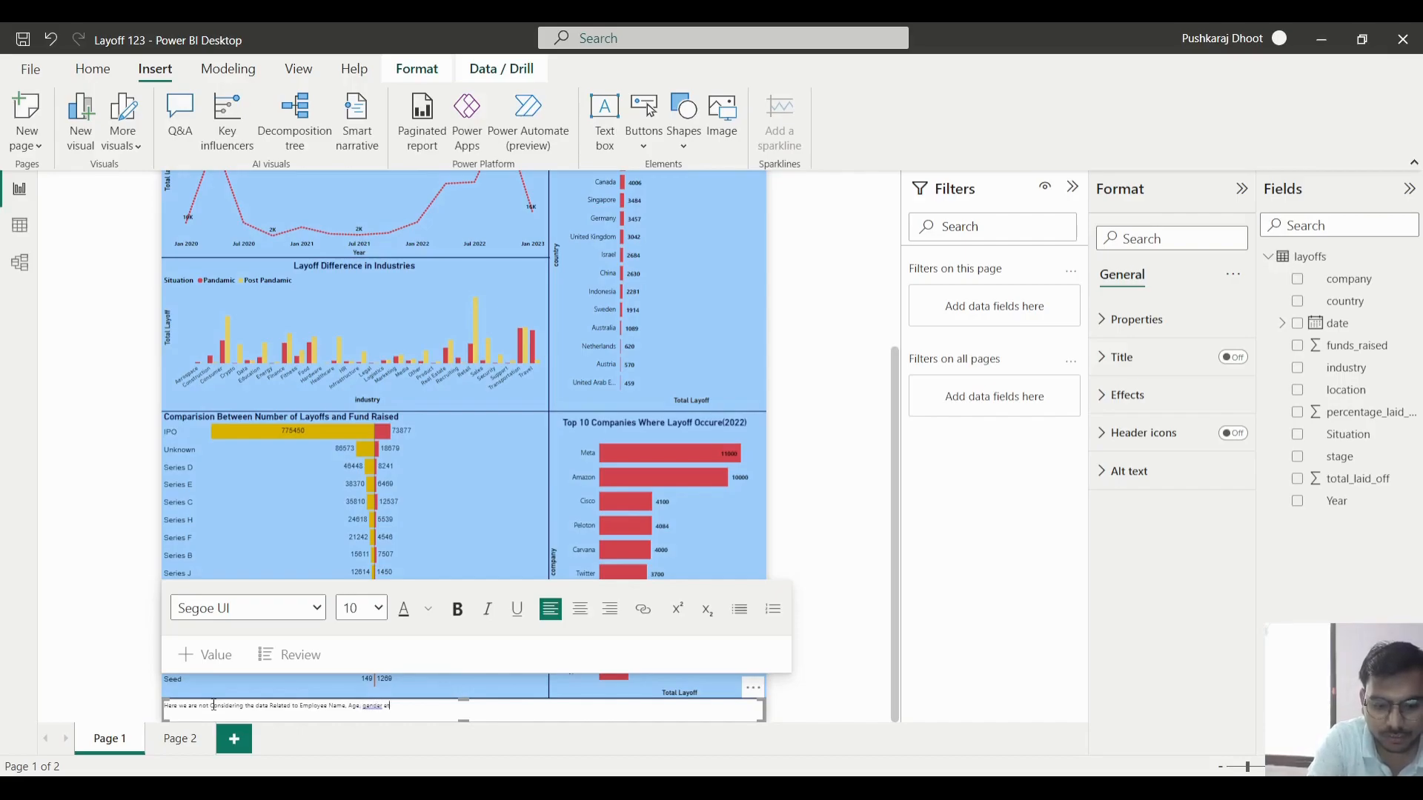
- Continue the note's first line with "We are only Considering Company Name, Location, Type of Industry etc."
type("c. We are on")
type("ly Considering")
type(" the data")
key("BackSpace")
key("BackSpace")
key("BackSpace")
key("BackSpace")
key("BackSpace")
key("BackSpace")
key("BackSpace")
key("BackSpace")
type("Company")
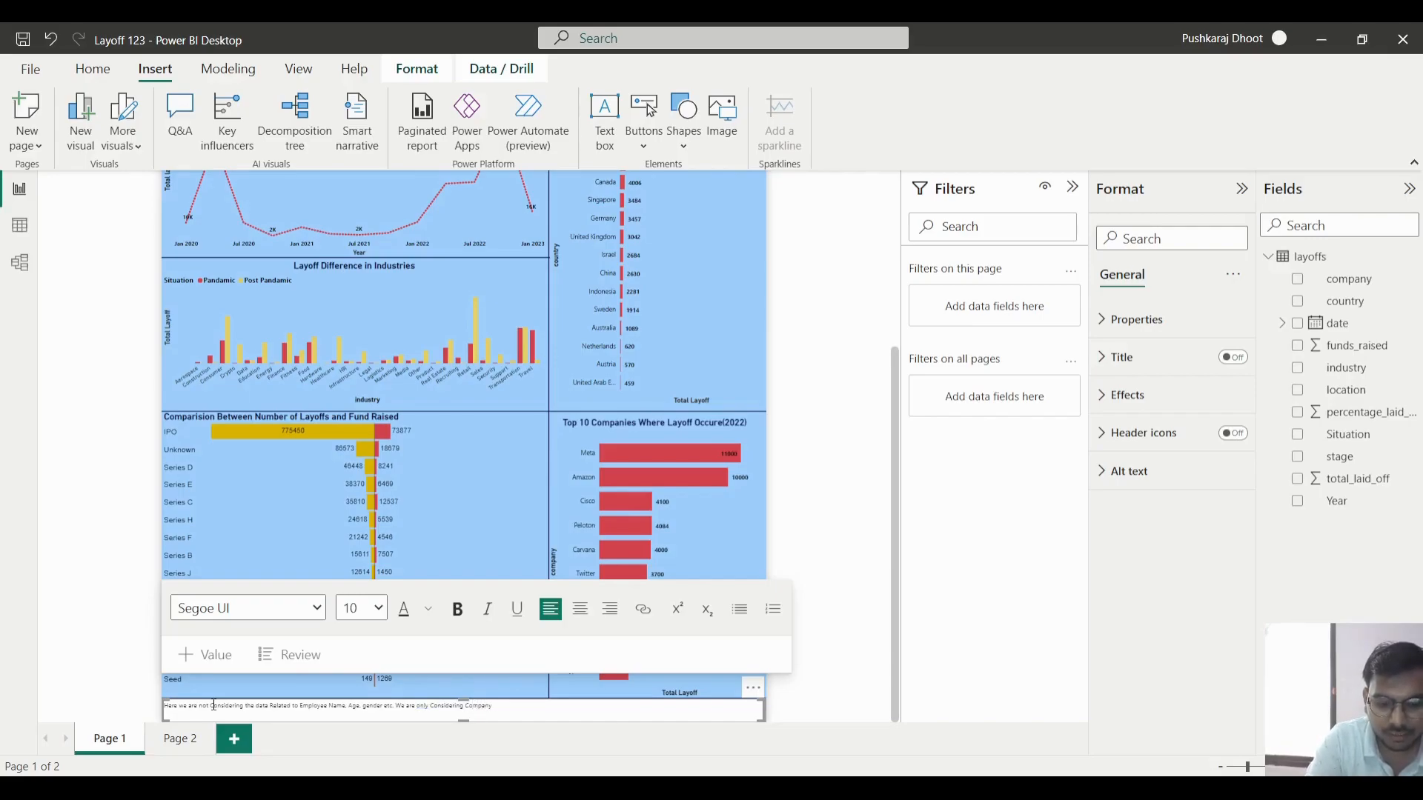
type(" name")
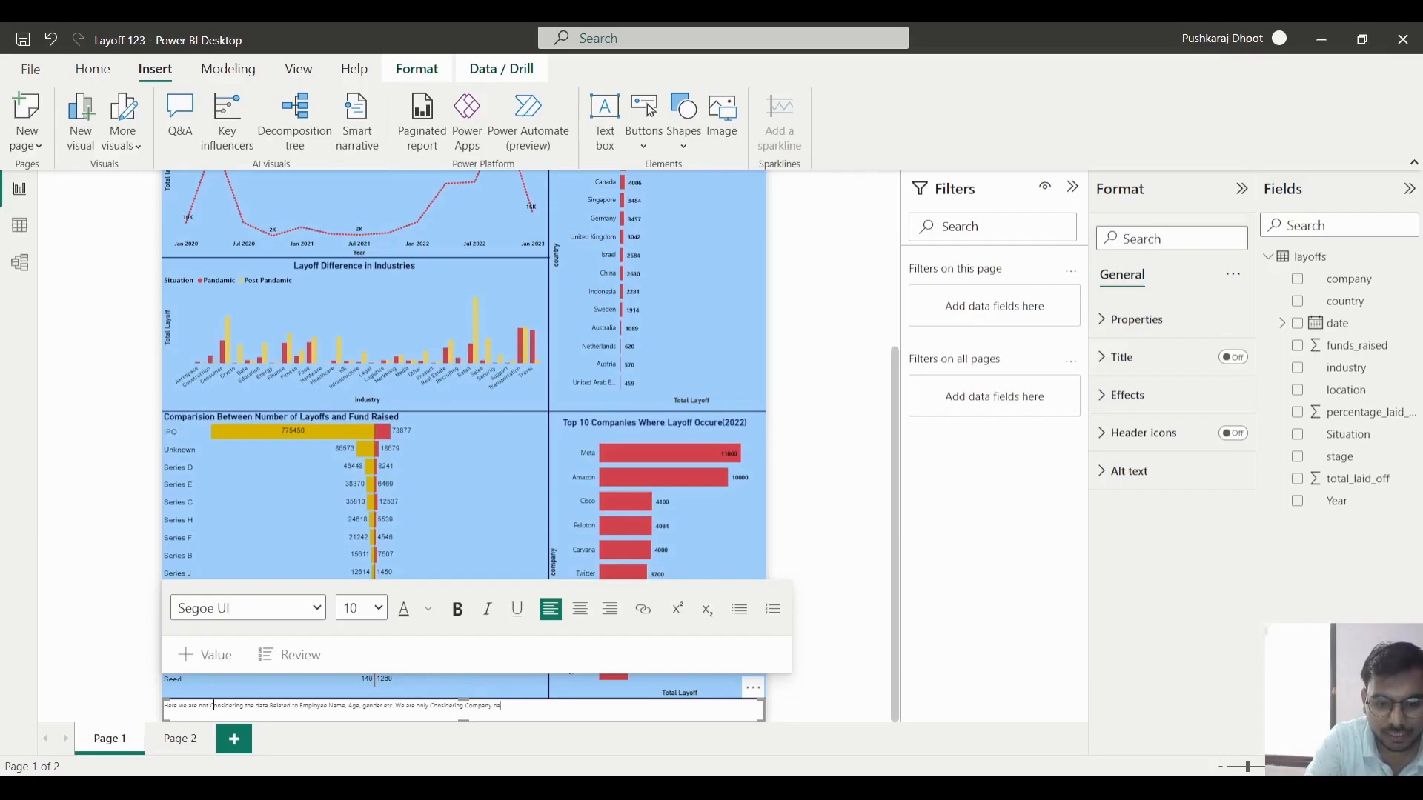
key("BackSpace")
type("Name, Location")
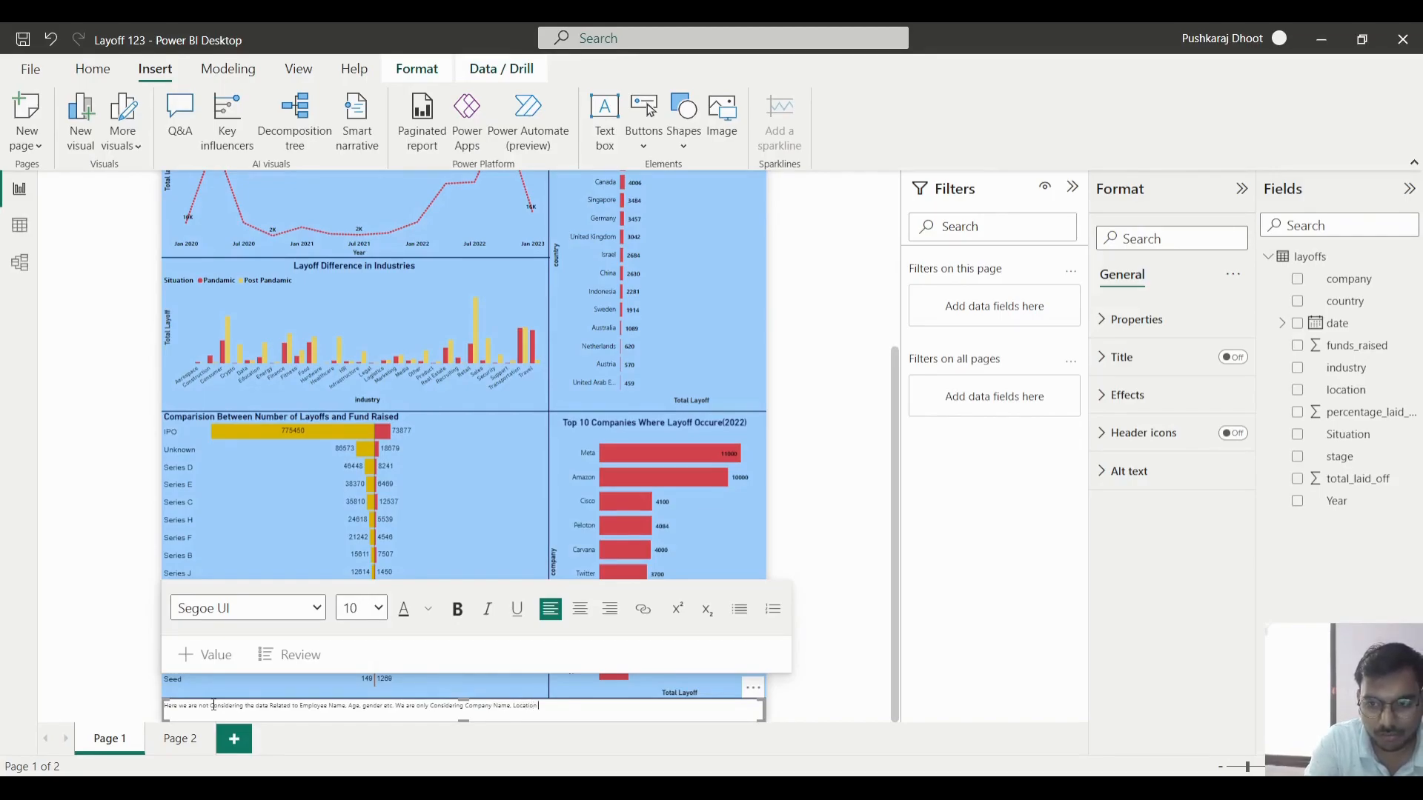
type(", Type of Industry")
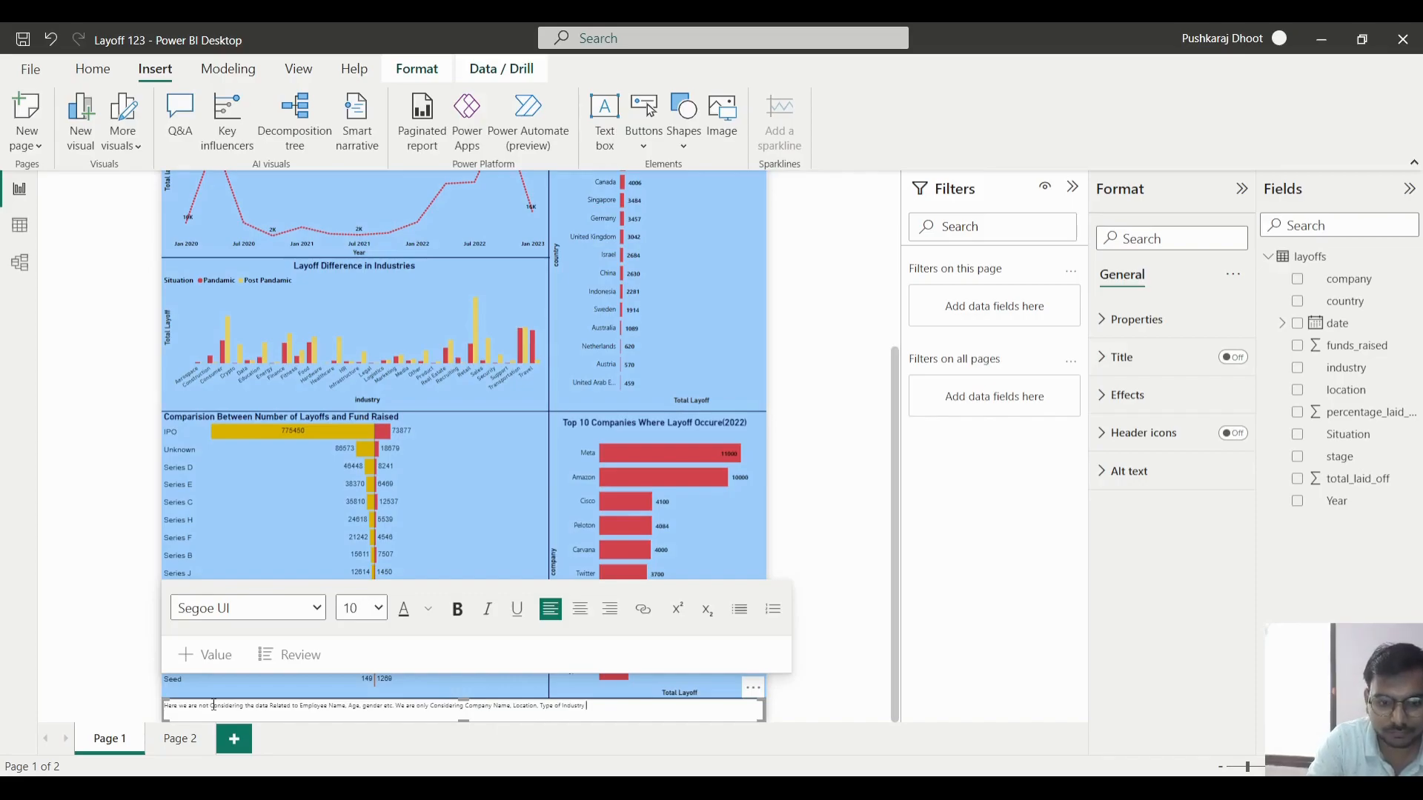
type(" etc")
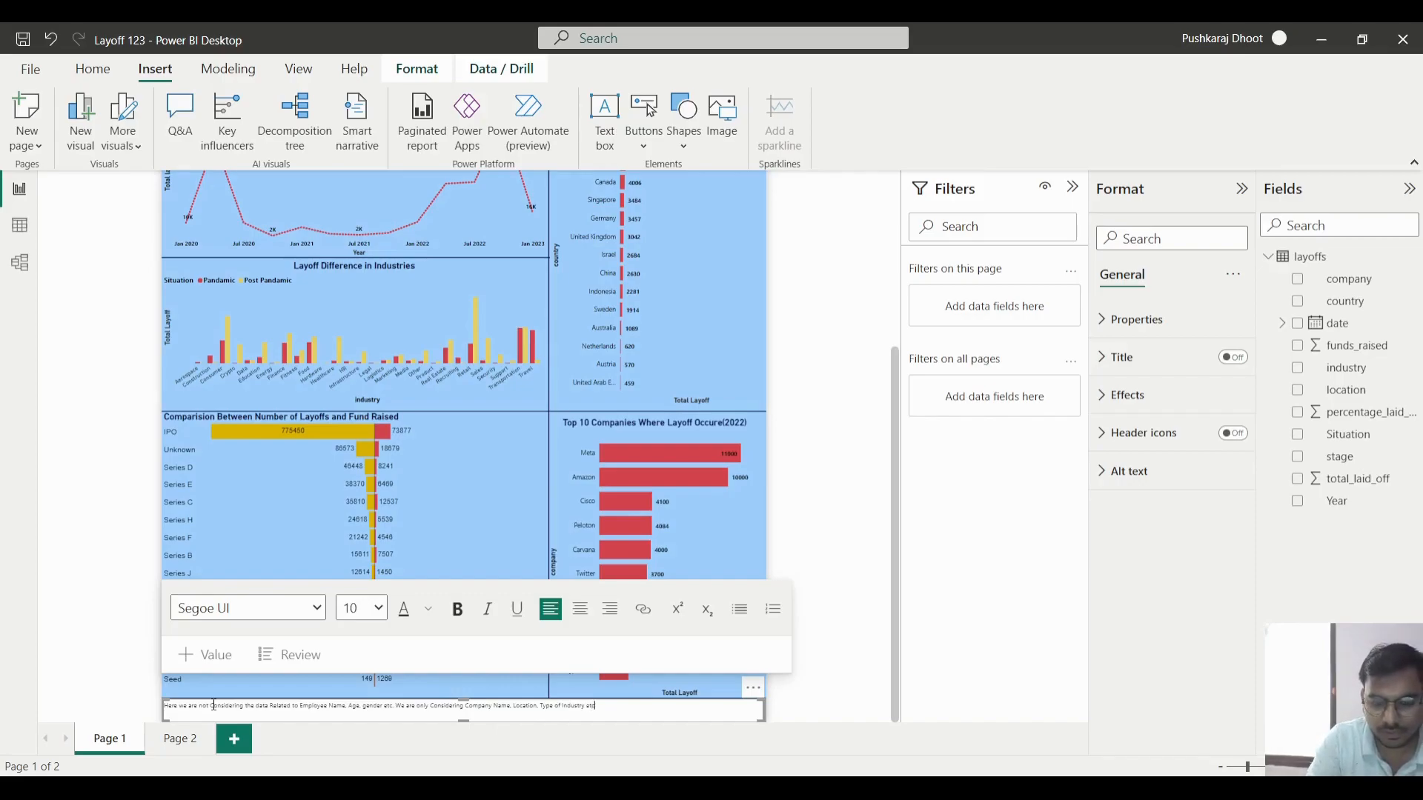
type(".")
- Add a second line reading "The data is from 2020 to jan 2023 but We Done the Analysis only for year 2022."
key("Return")
type("The data is from 2020 to jan")
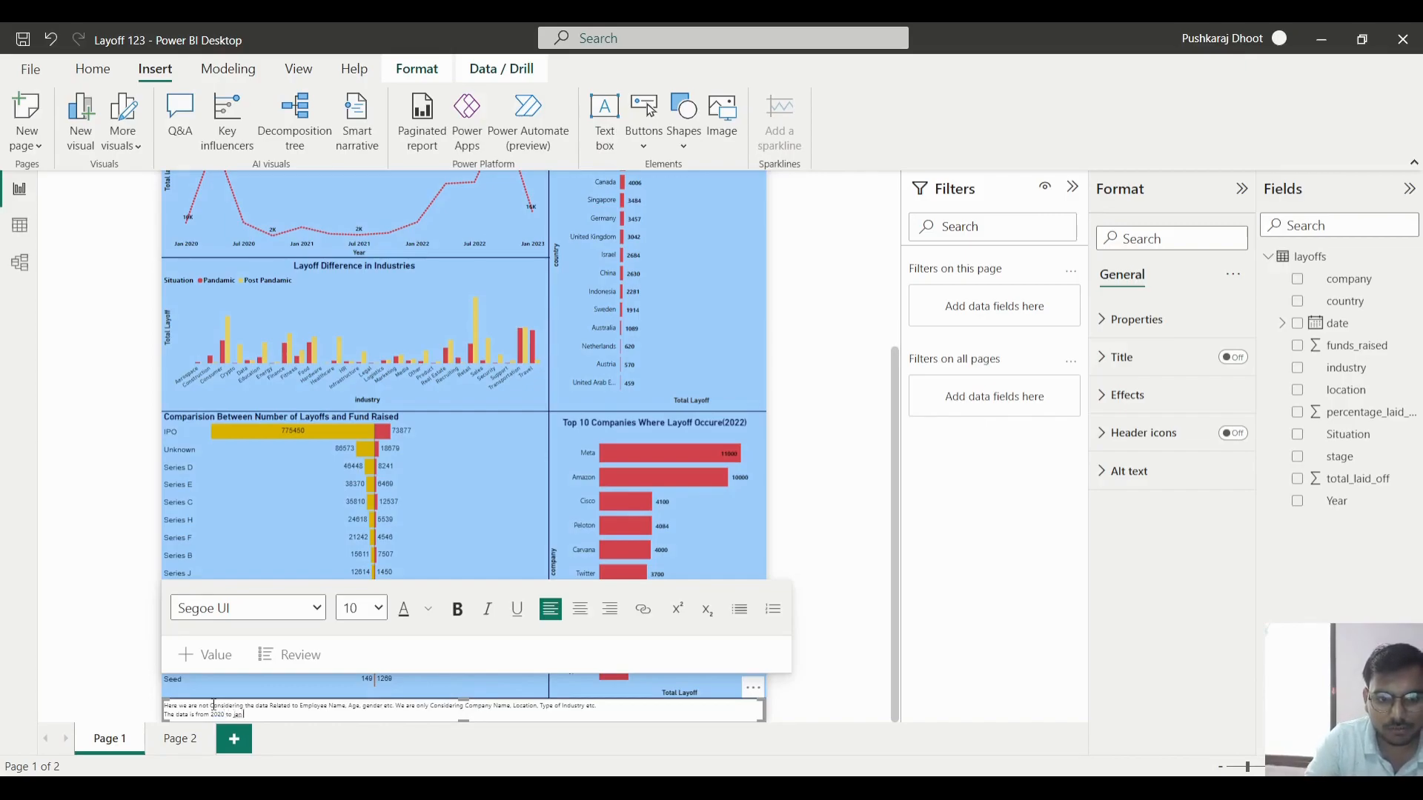
type("23")
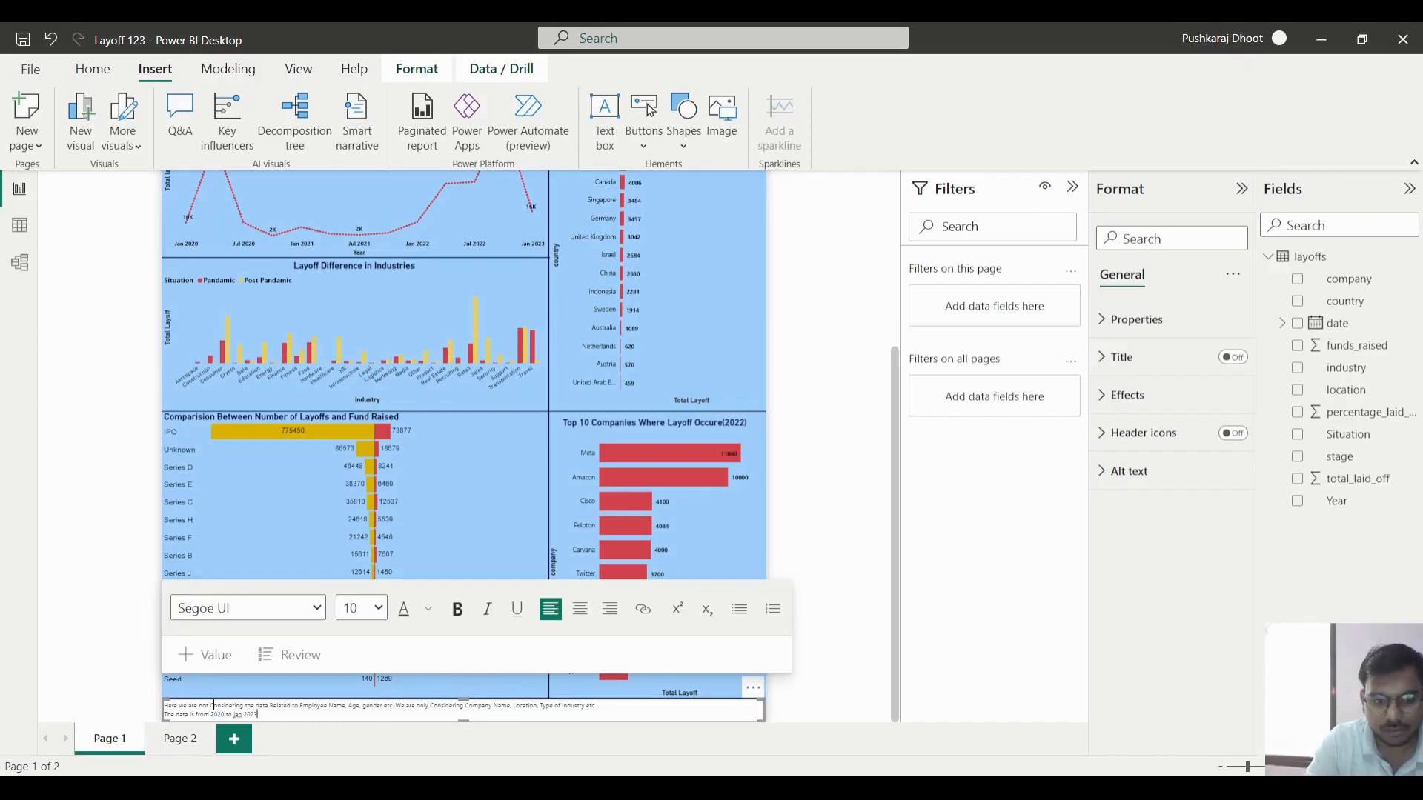
type(" but We Done the Analys")
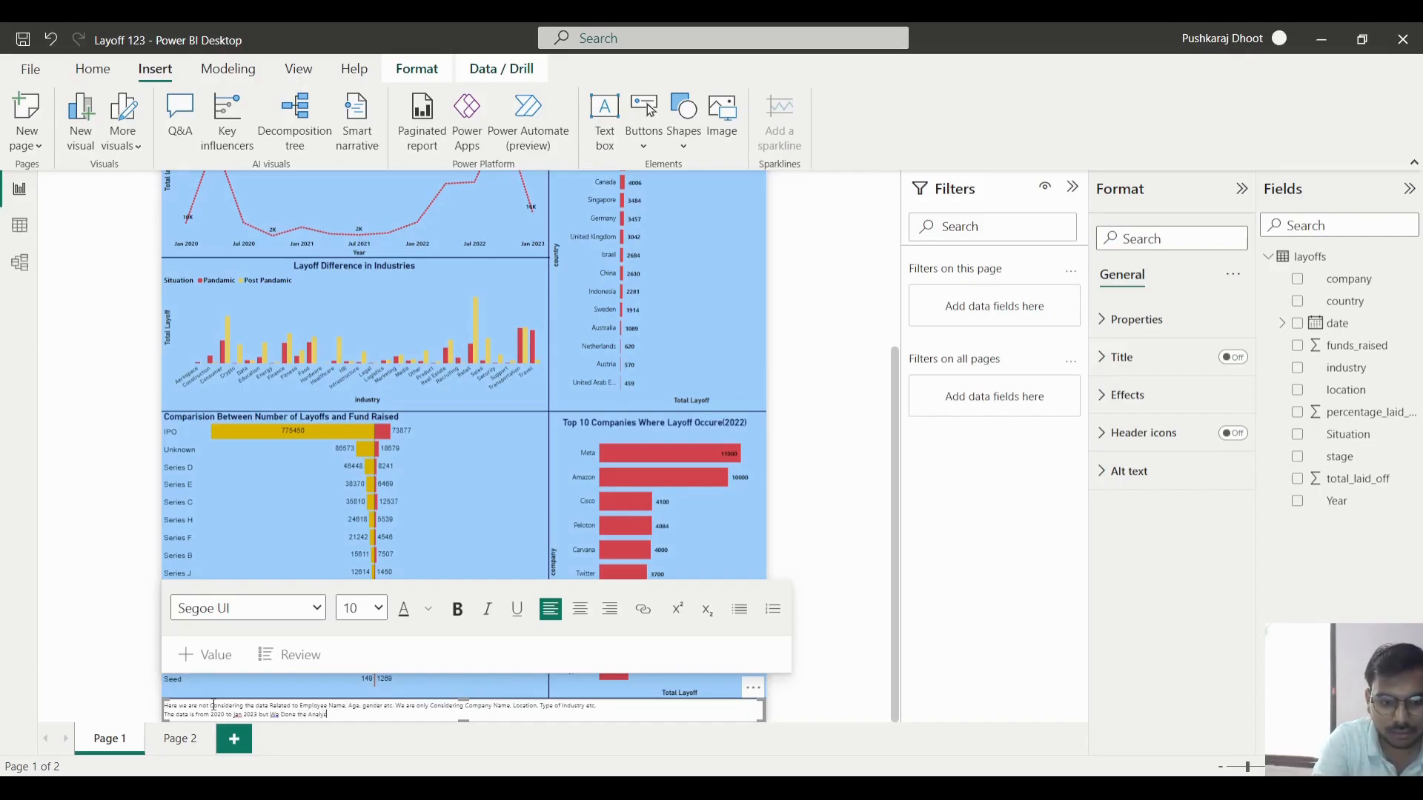
type("is only")
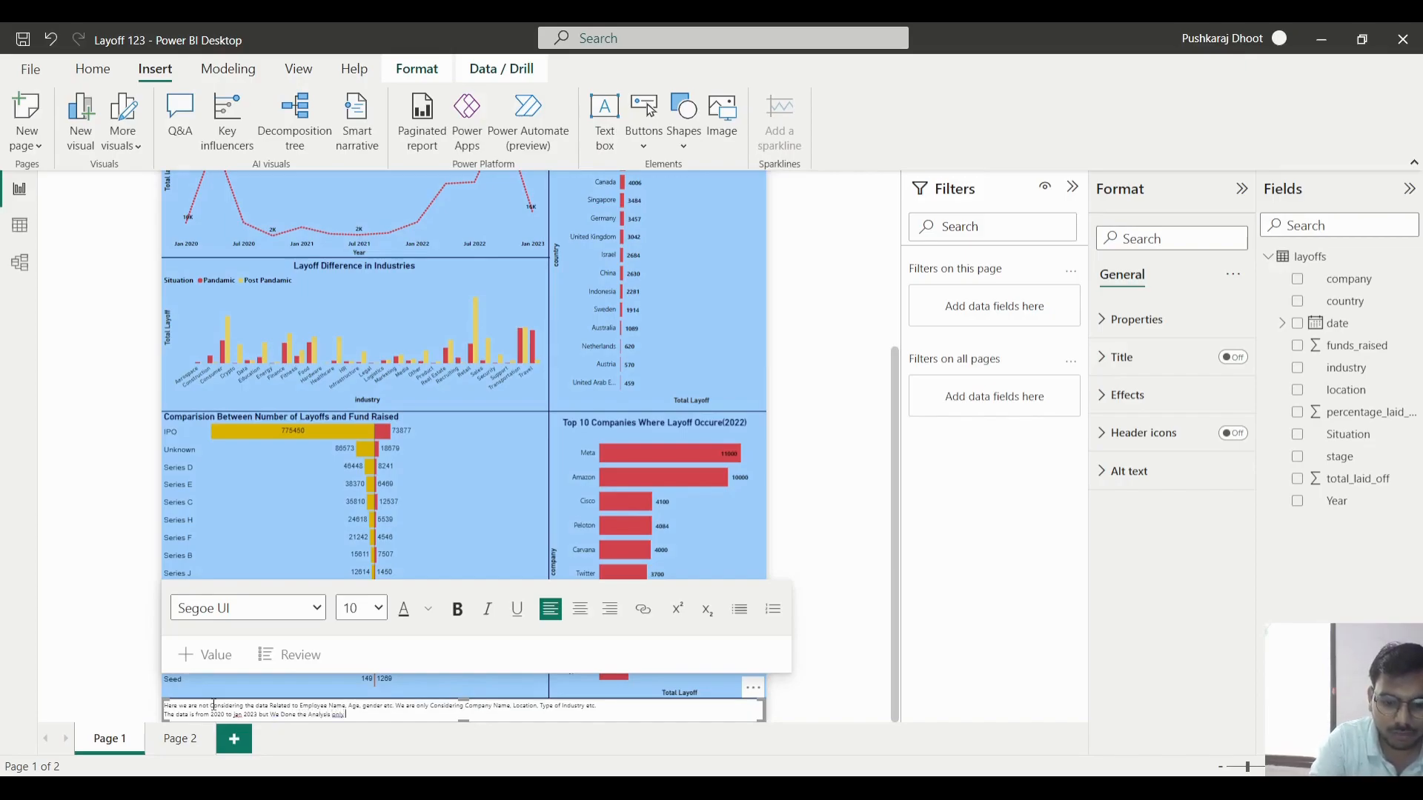
type(" for year")
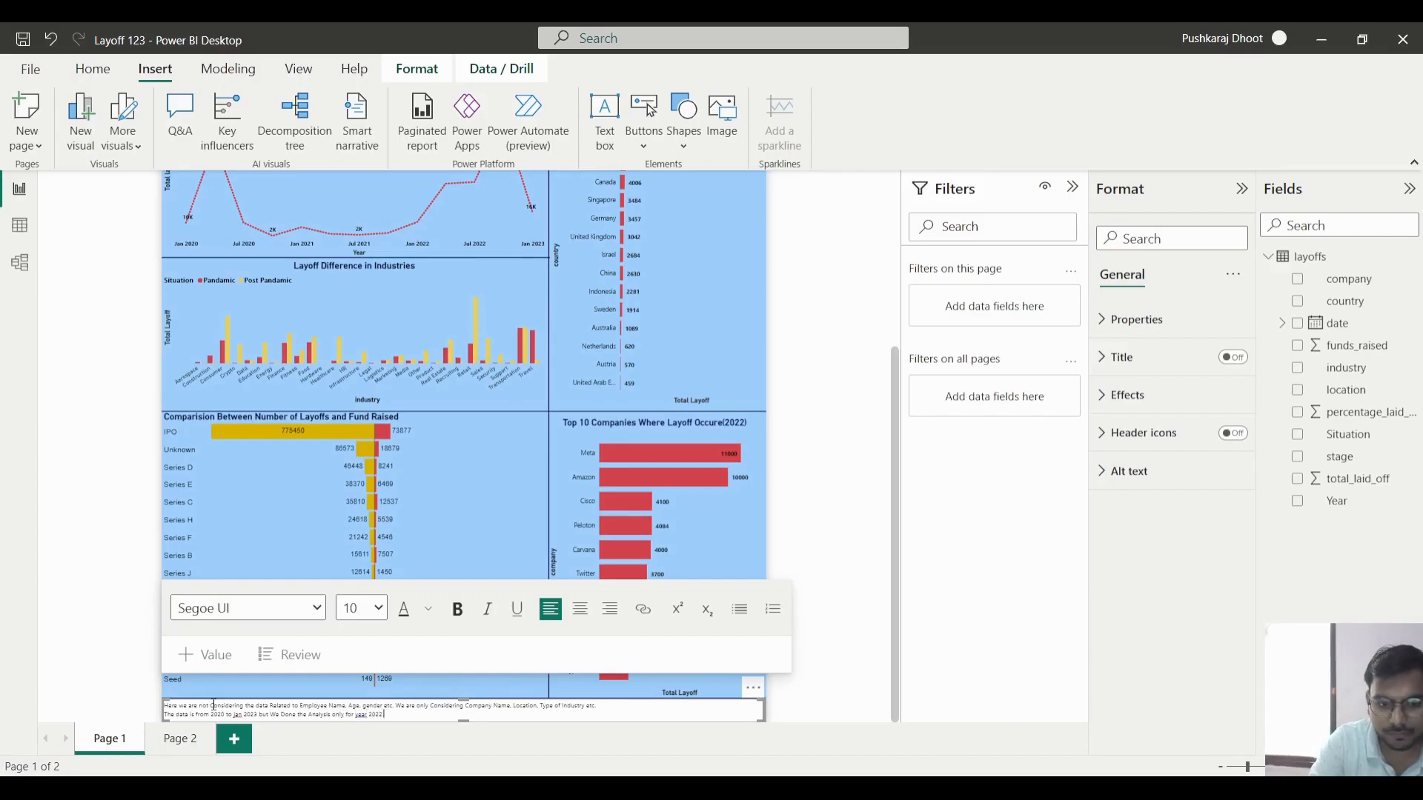
type(" 2022. The data W")
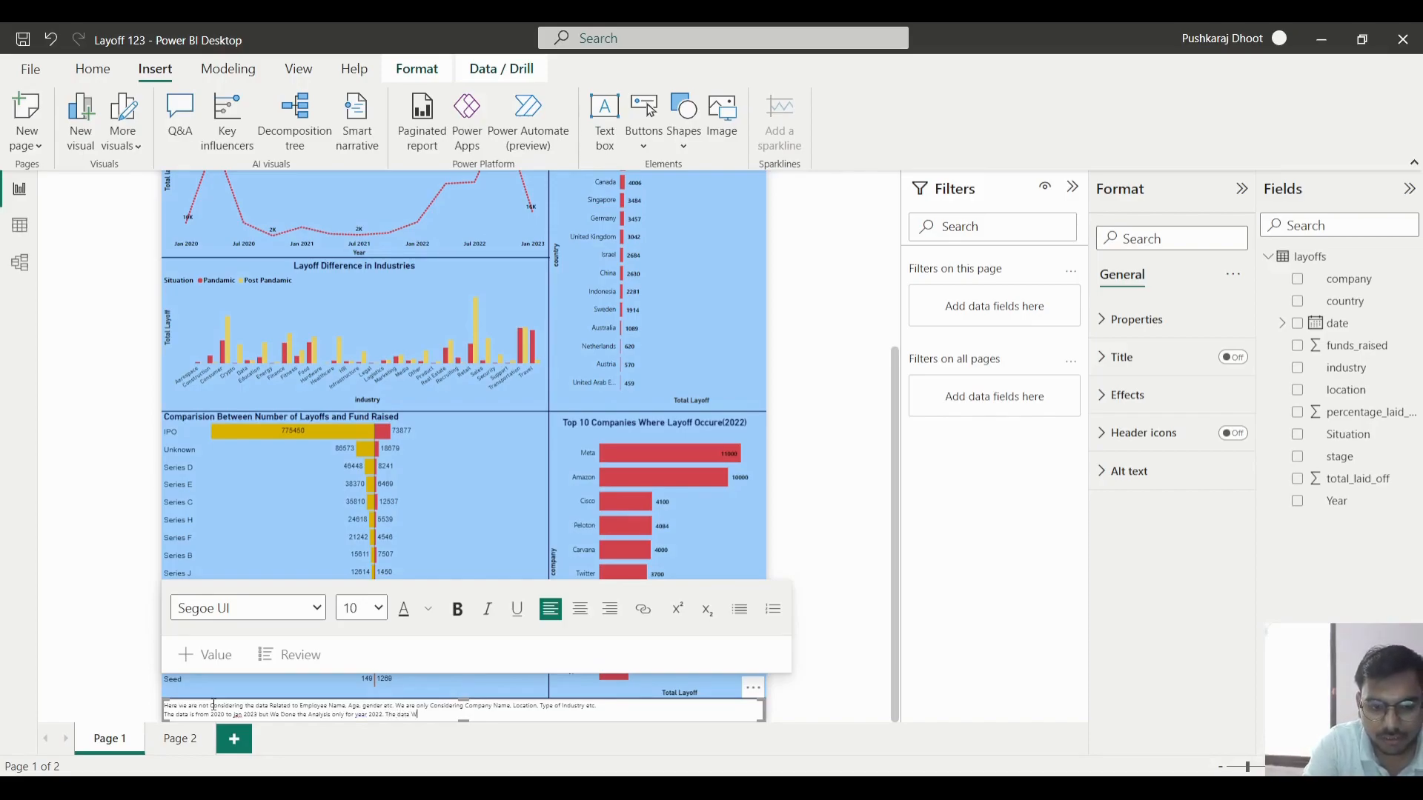
- Finish the second line with the source sentence "The data is taken from Layoff.com (Kaggle)"
key("BackSpace")
type("is taken")
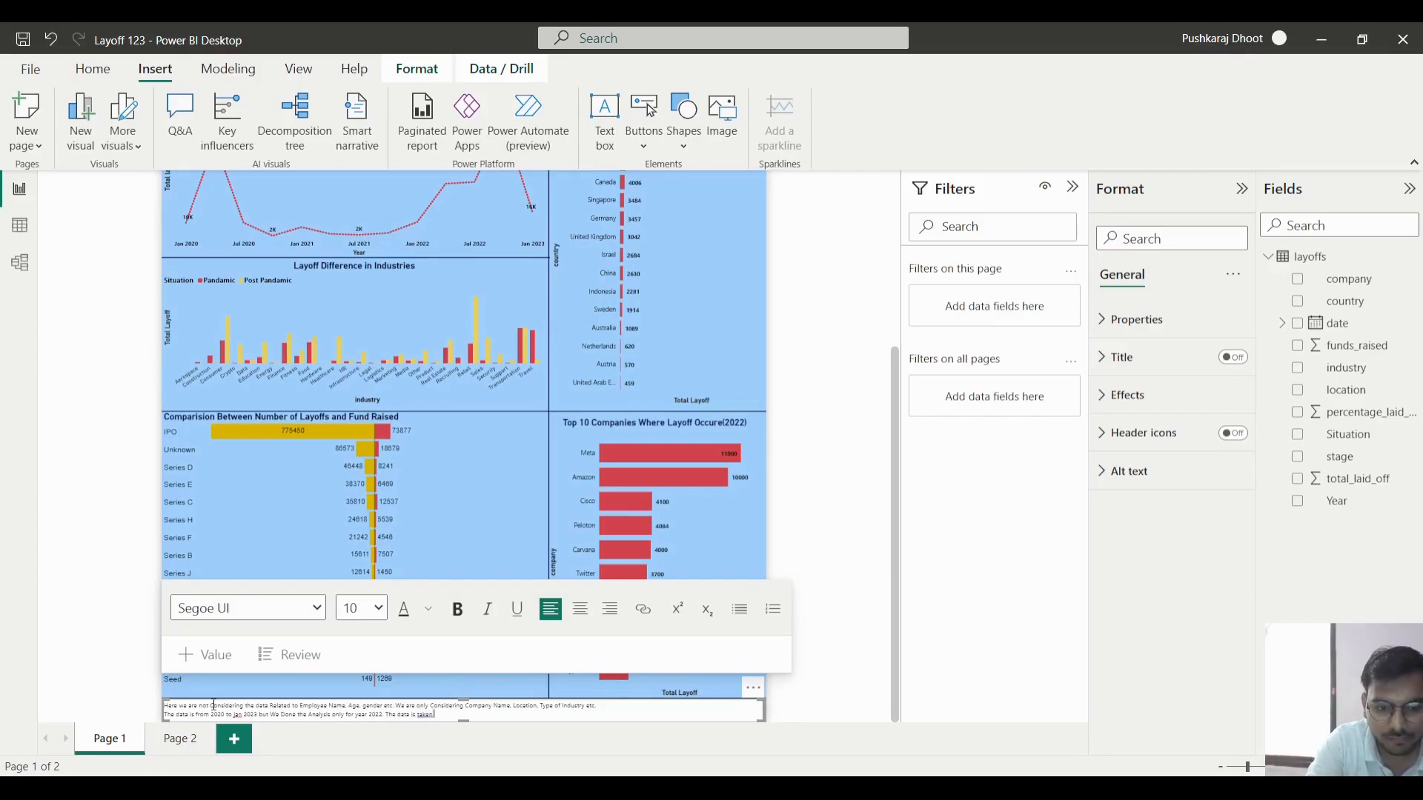
type(" from Layoff.com")
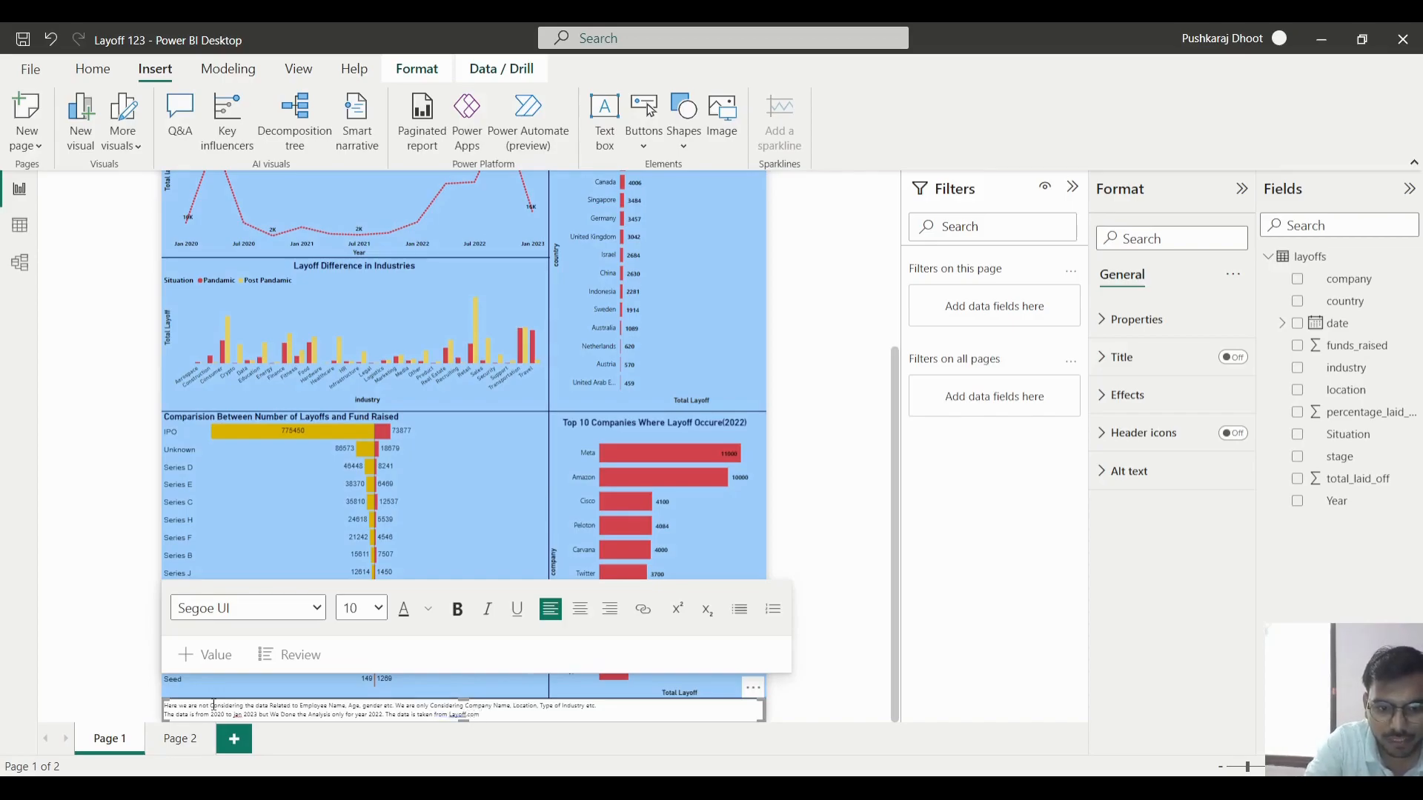
type("(Kaggle")
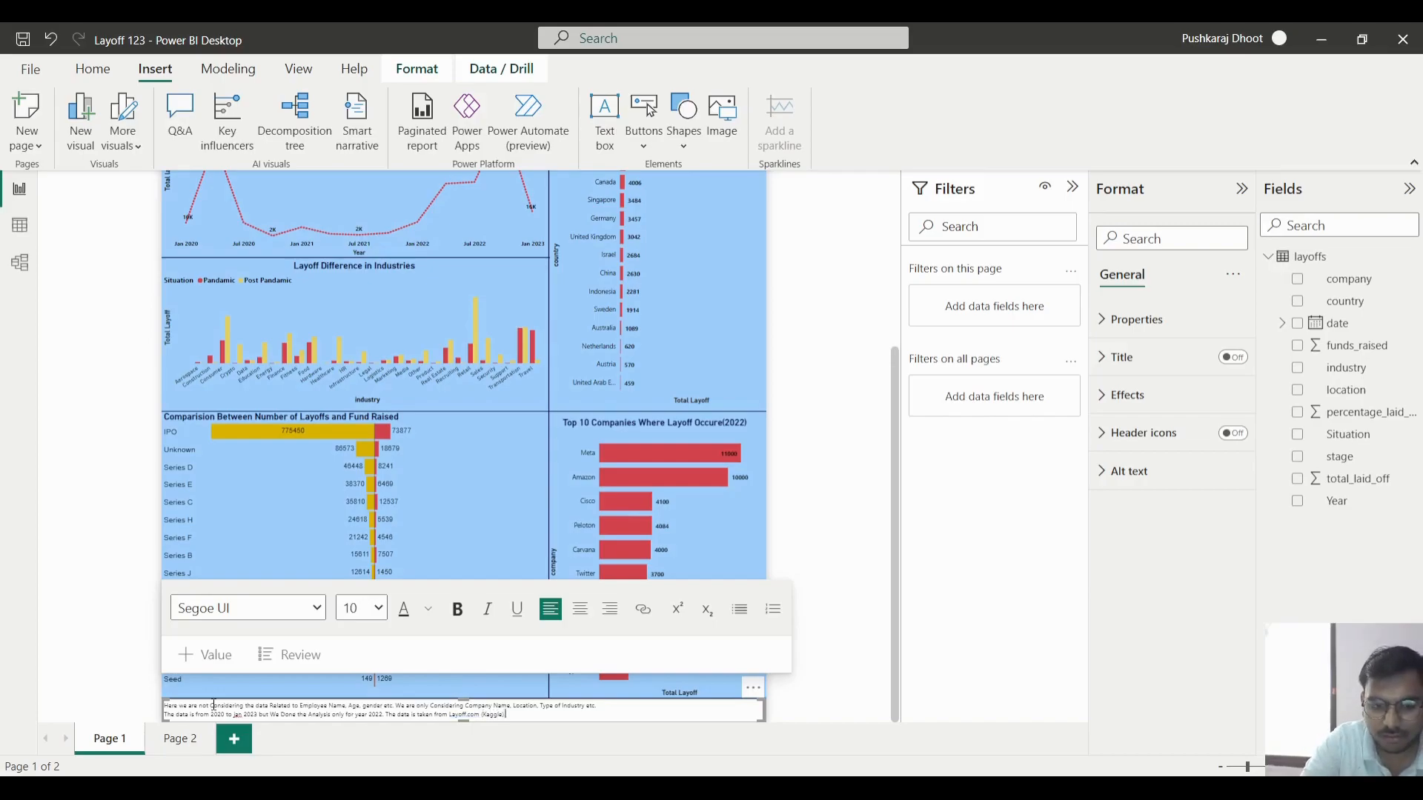
- Select both lines of the note and set their font size to 11
left_click_drag(506, 715, 168, 715)
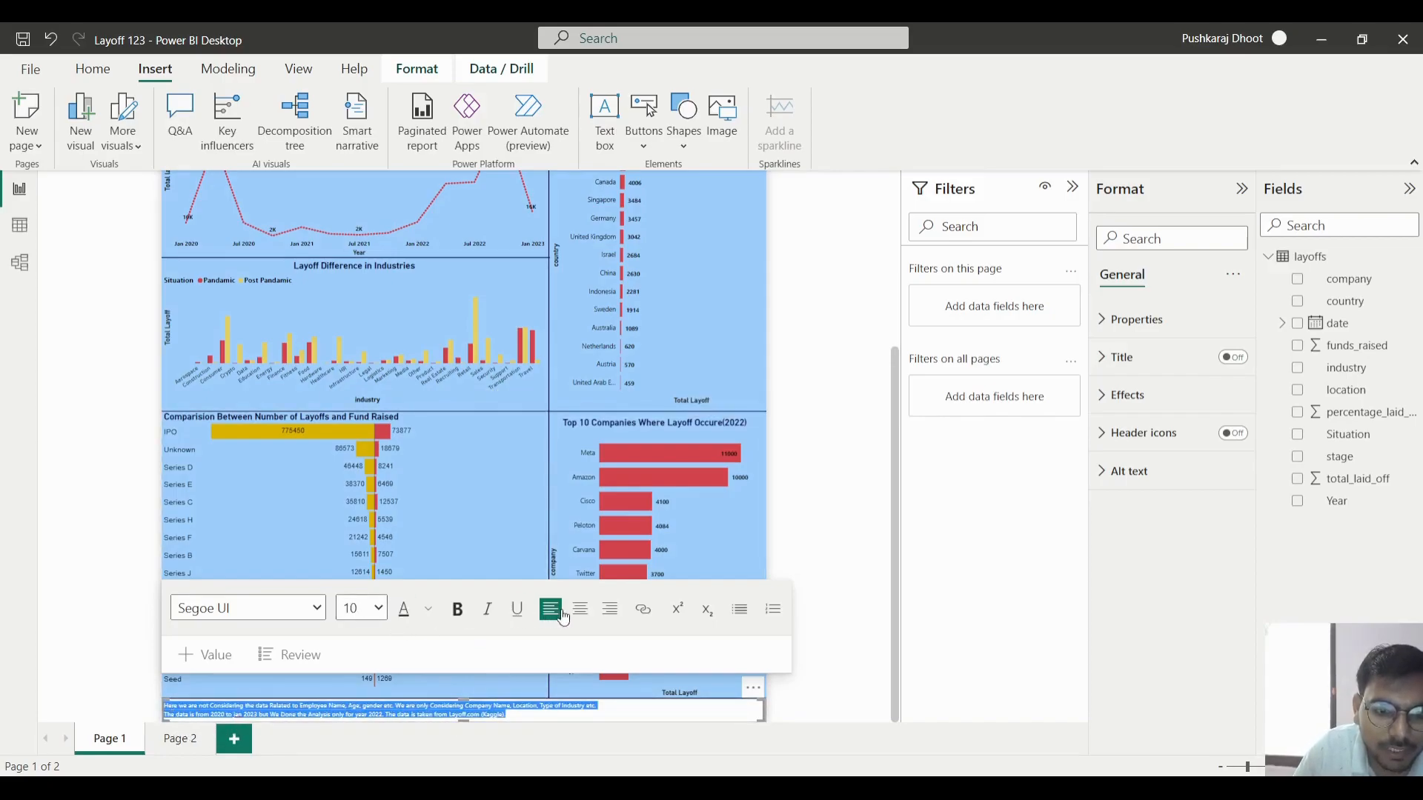
left_click(363, 619)
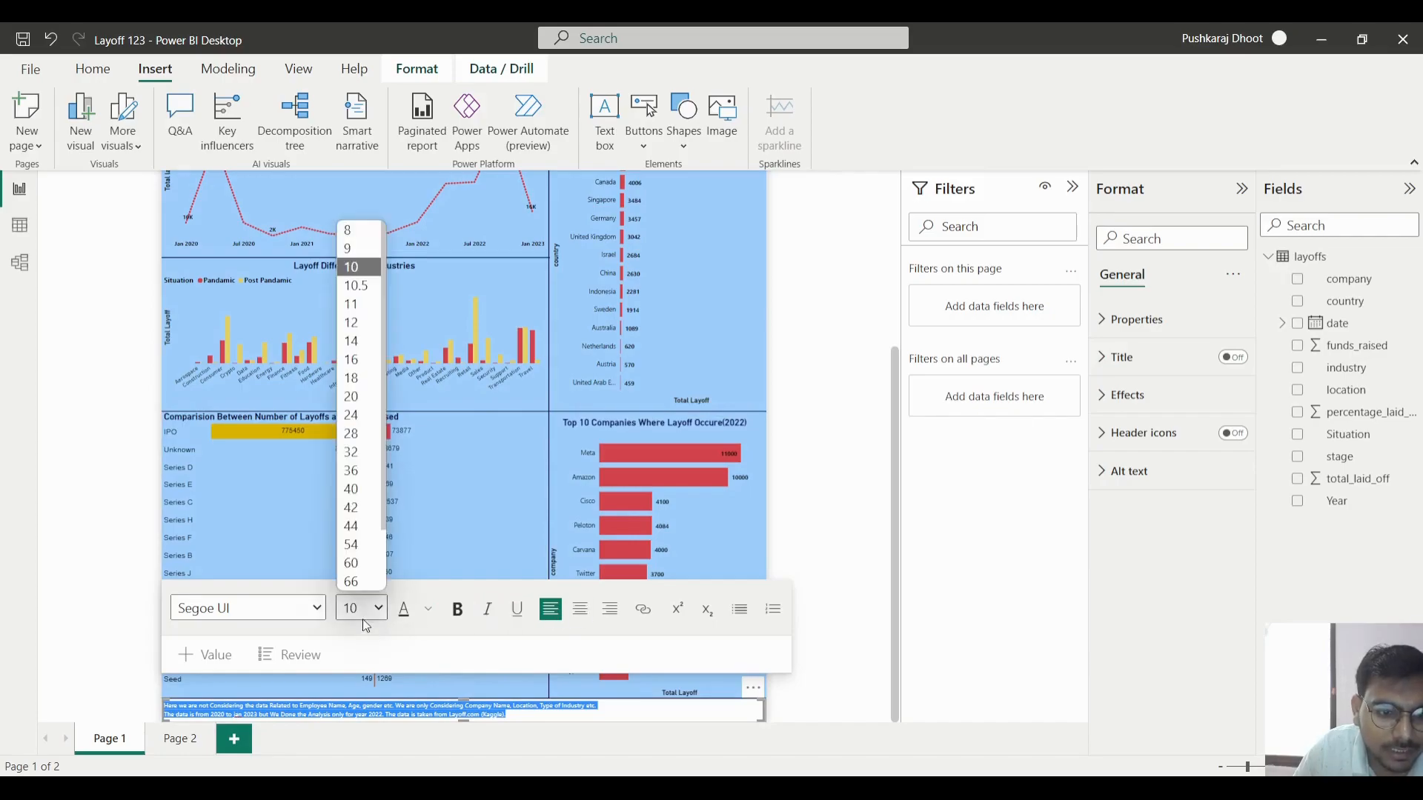
left_click(362, 280)
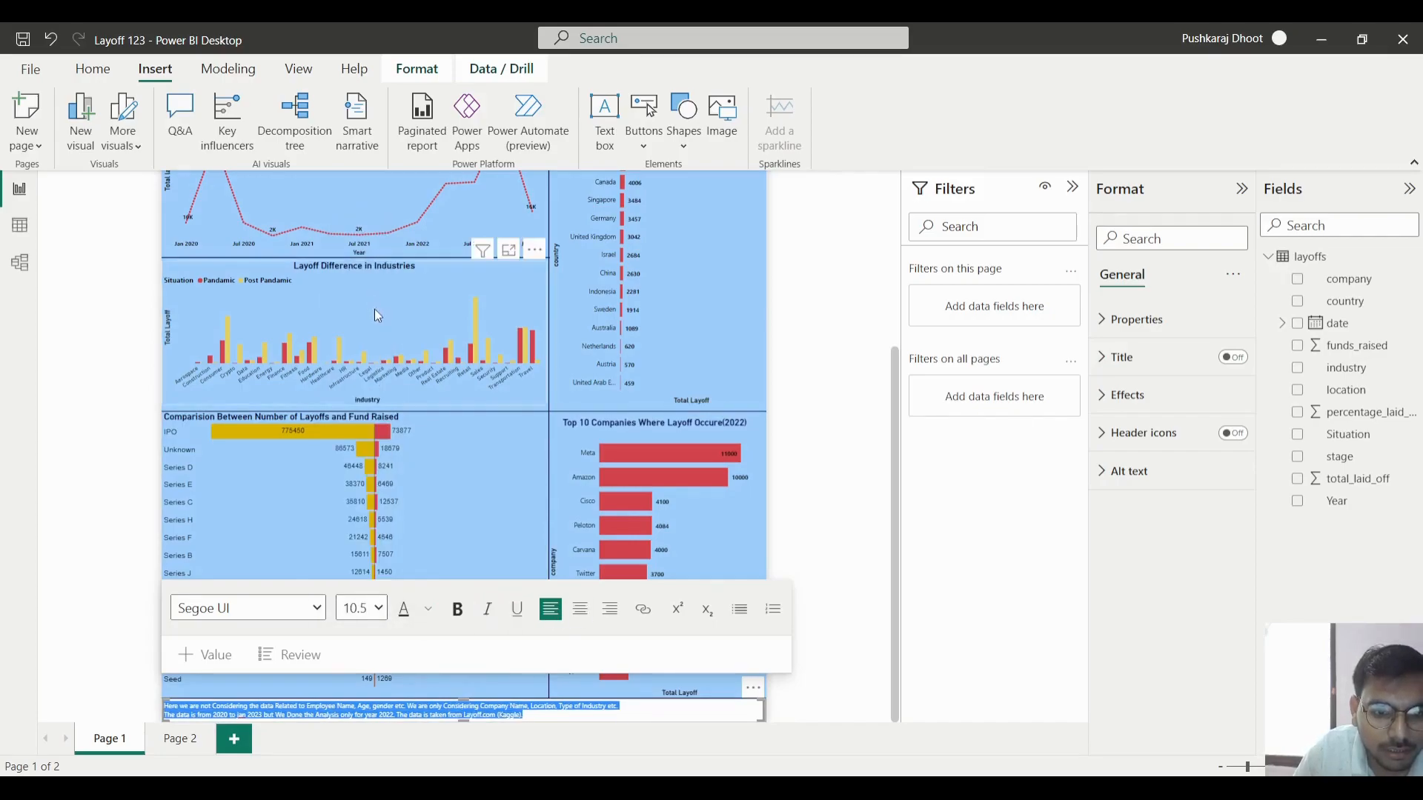
left_click(378, 608)
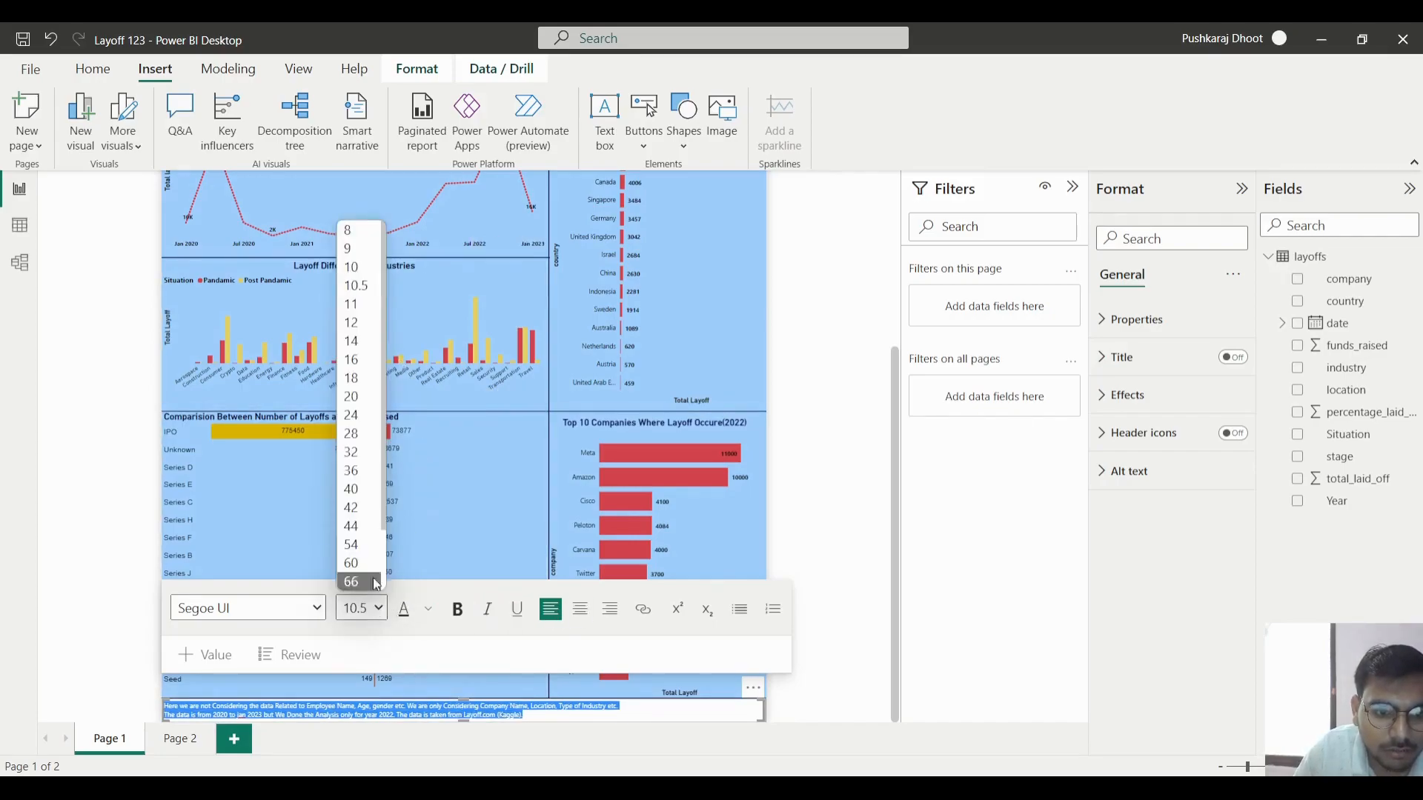
left_click(357, 304)
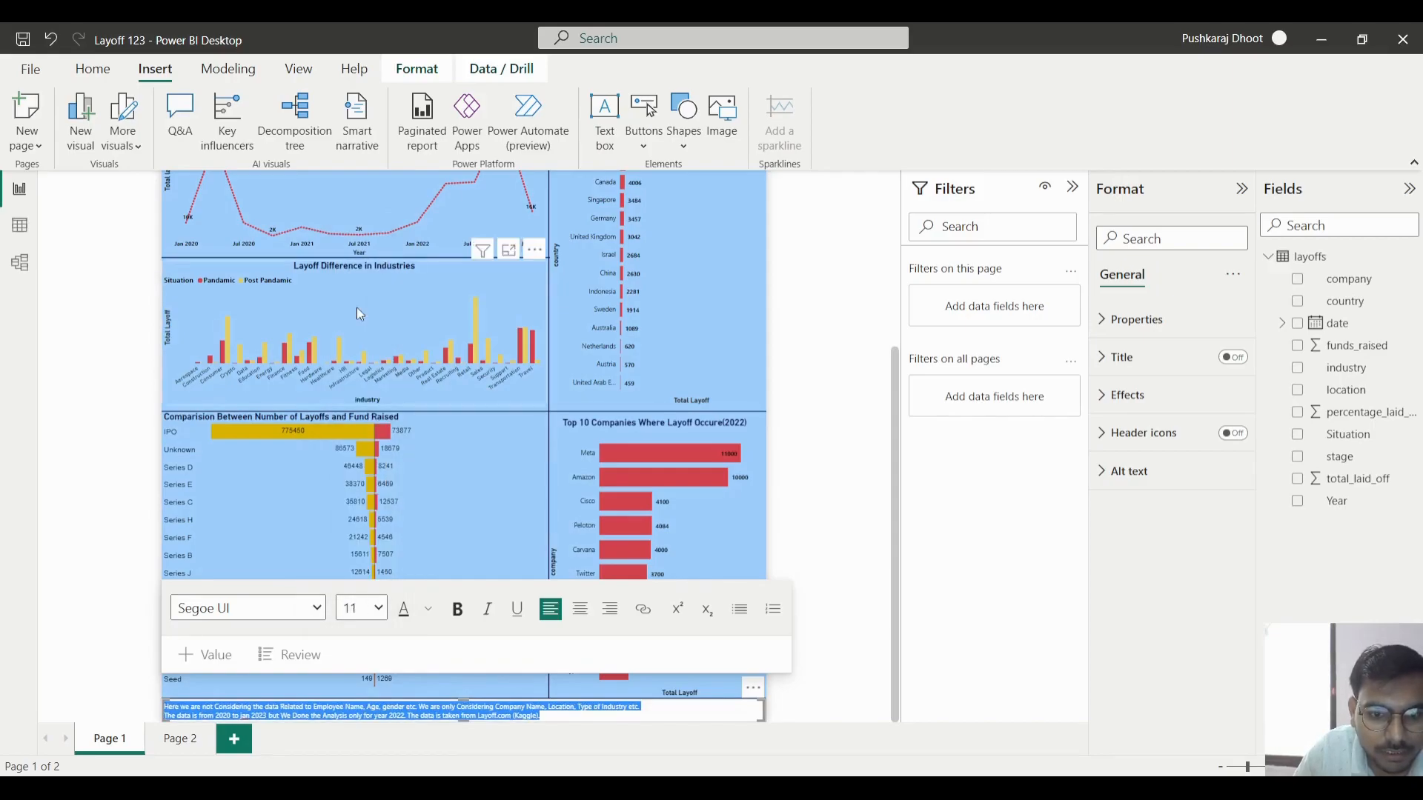
- Change the font of both selected note lines to Calibri
left_click(280, 616)
scroll(215, 442, "down", 1)
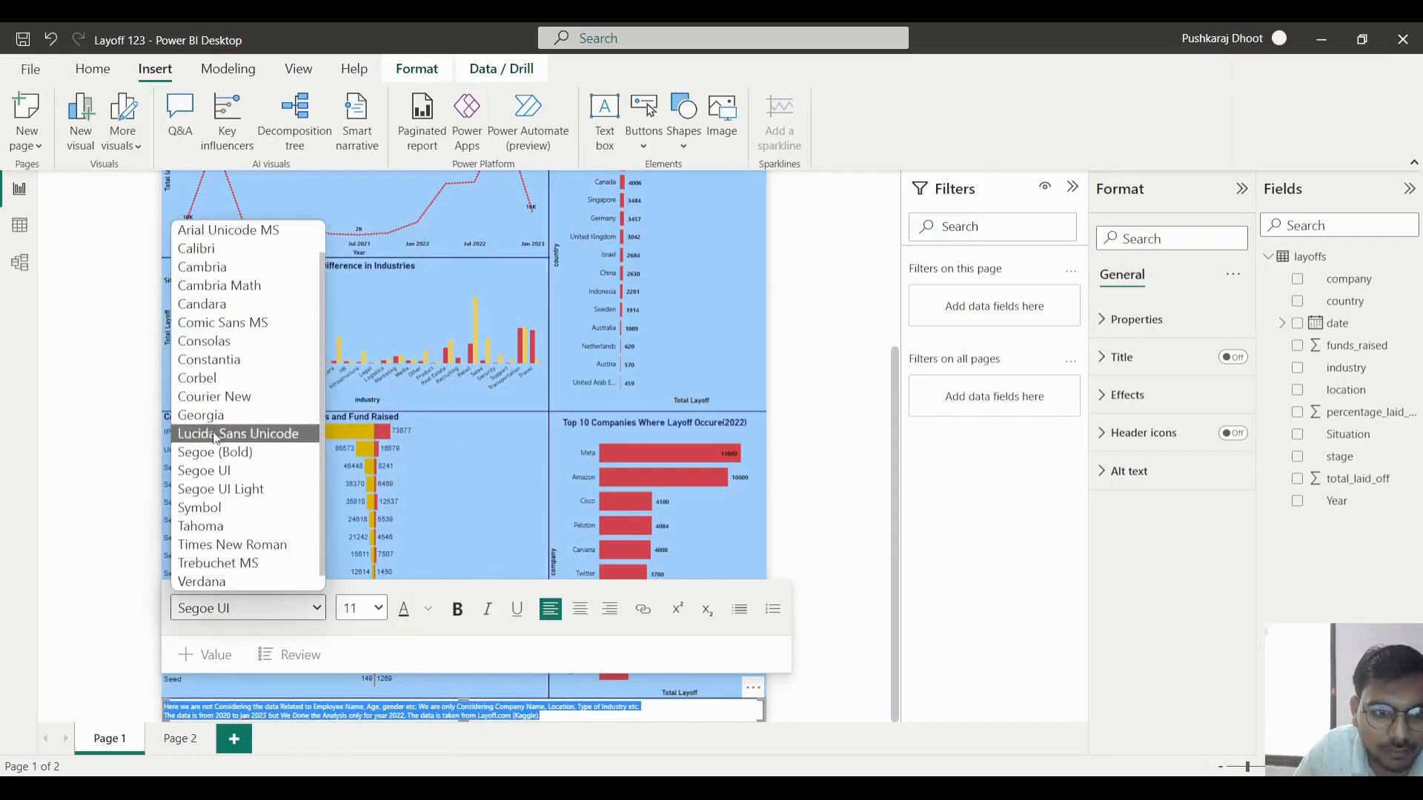
scroll(236, 523, "up", 1)
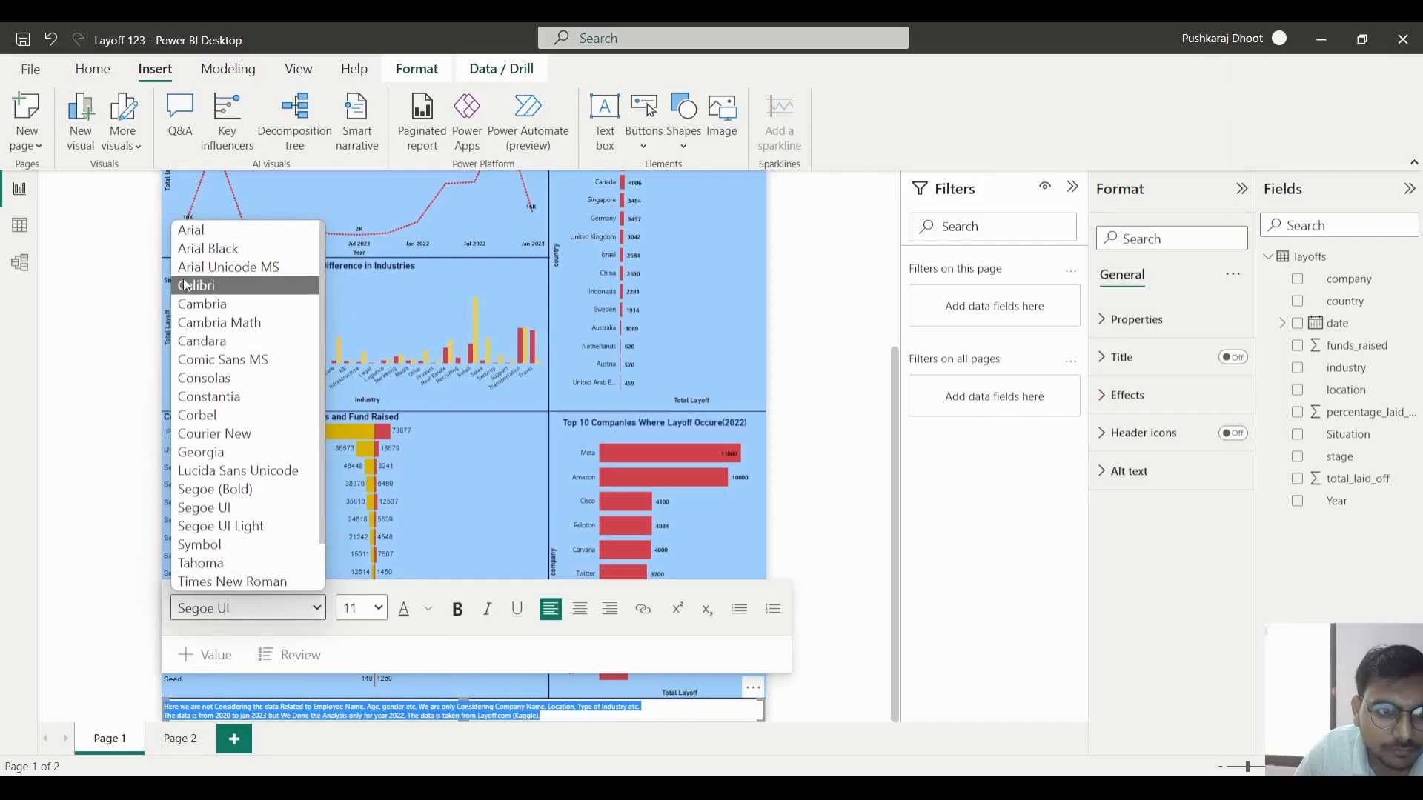
scroll(236, 512, "down", 1)
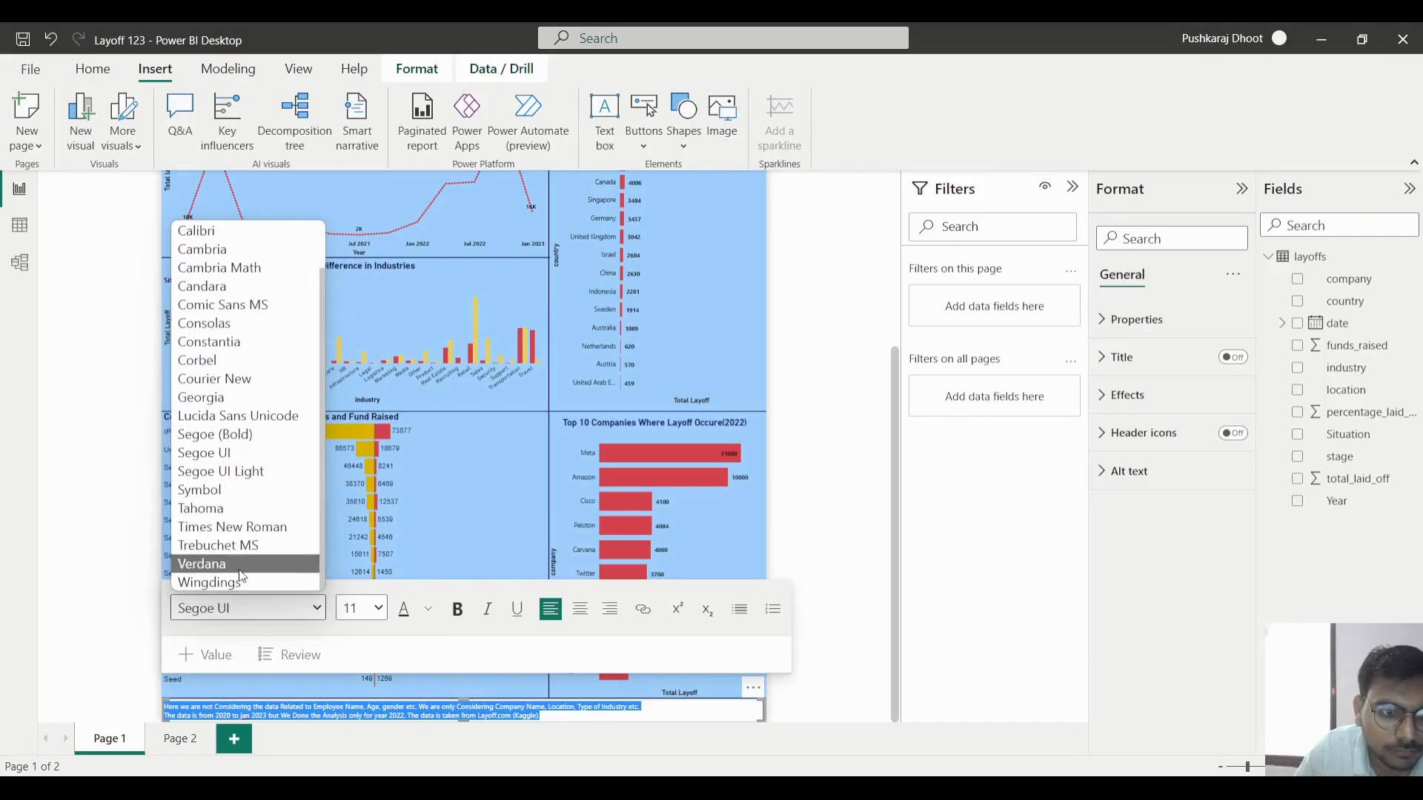
scroll(242, 577, "up", 1)
left_click(189, 288)
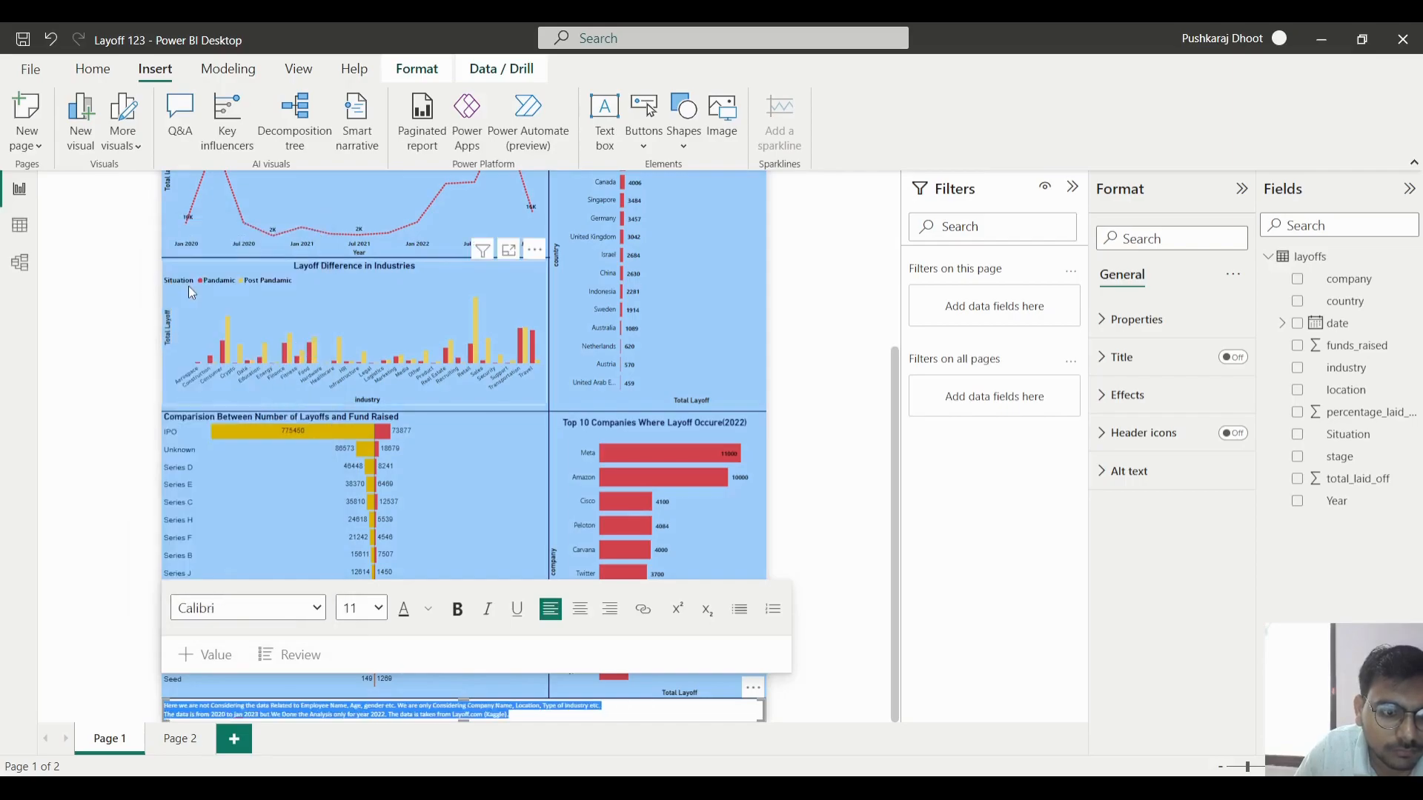
- Set the note's font size to 12 and make its text bold
left_click(374, 608)
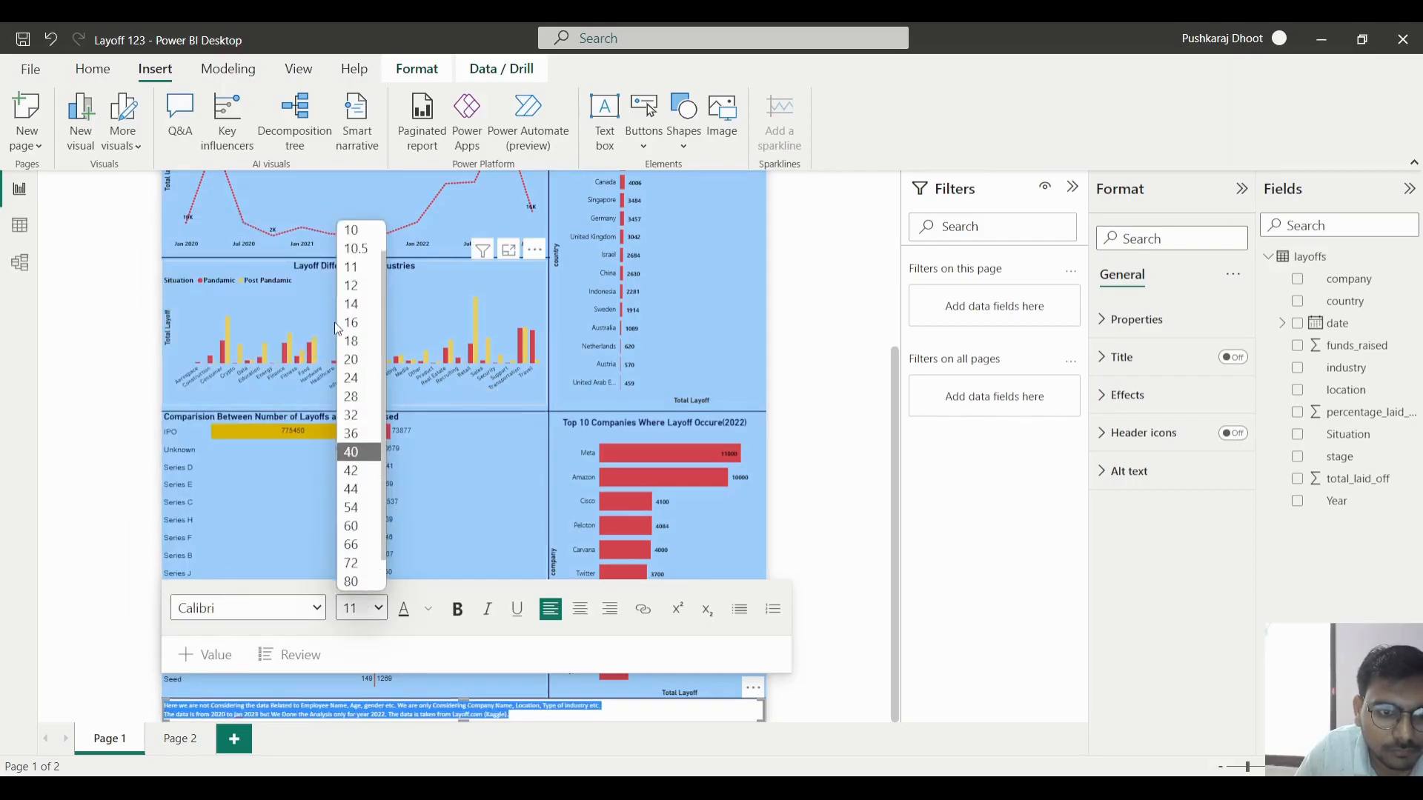
left_click(351, 306)
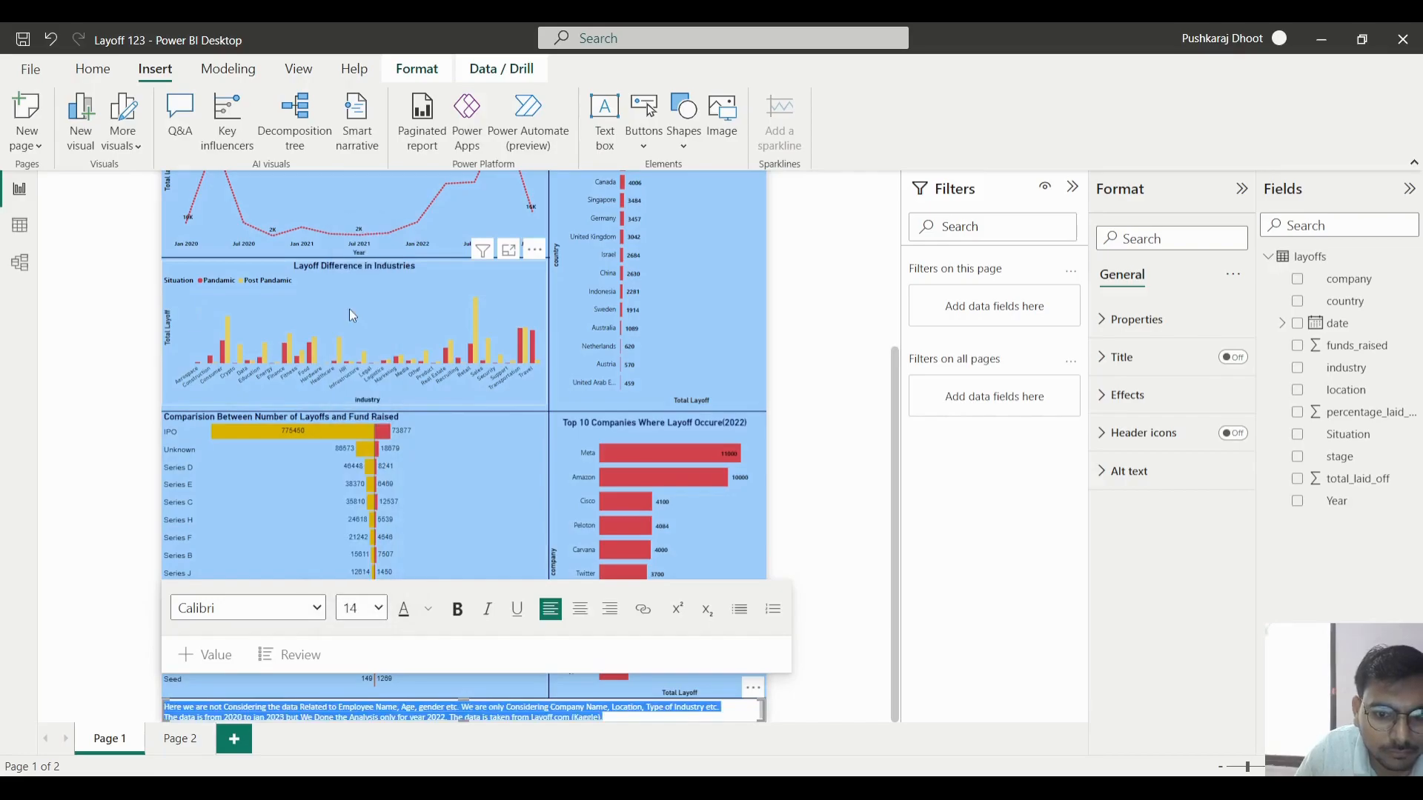
left_click(359, 608)
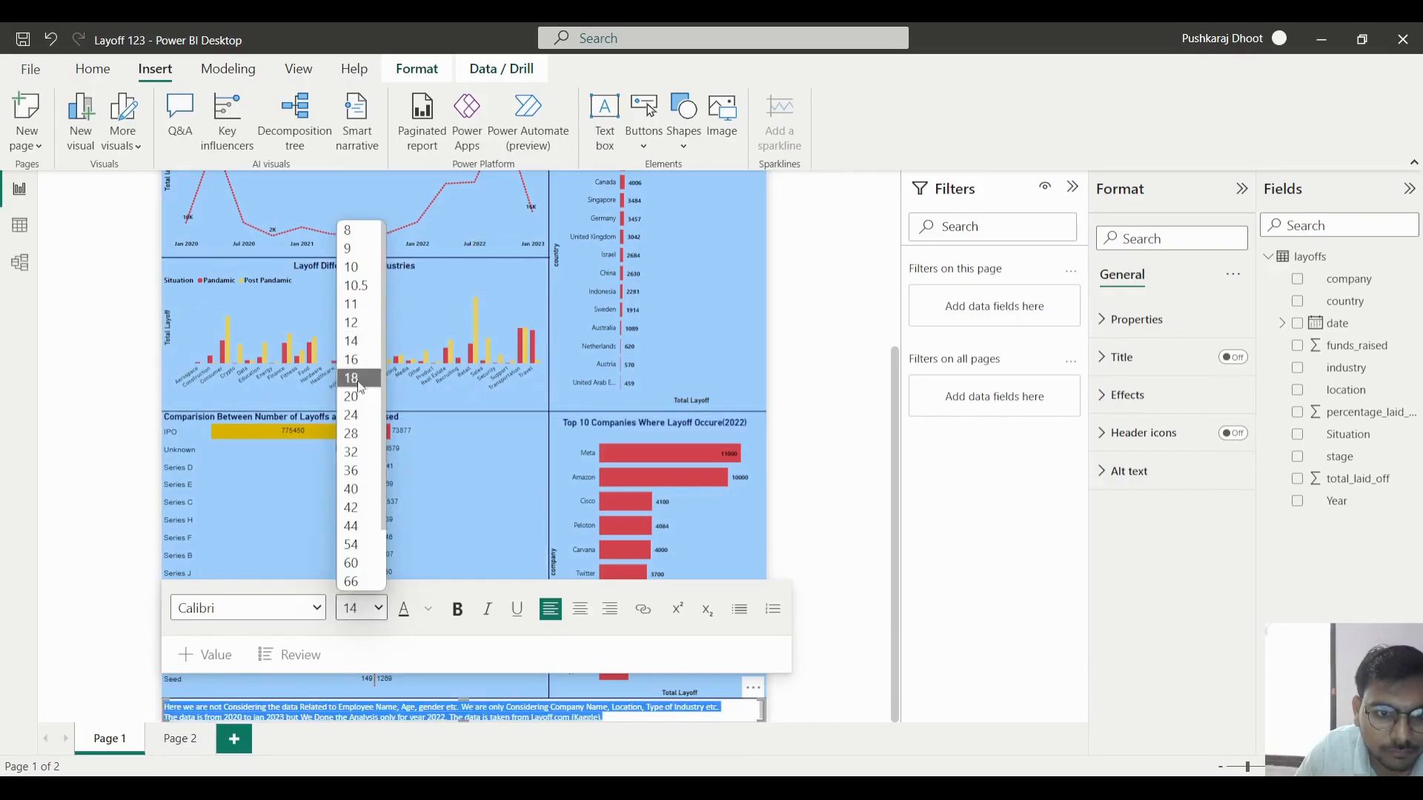
left_click(362, 325)
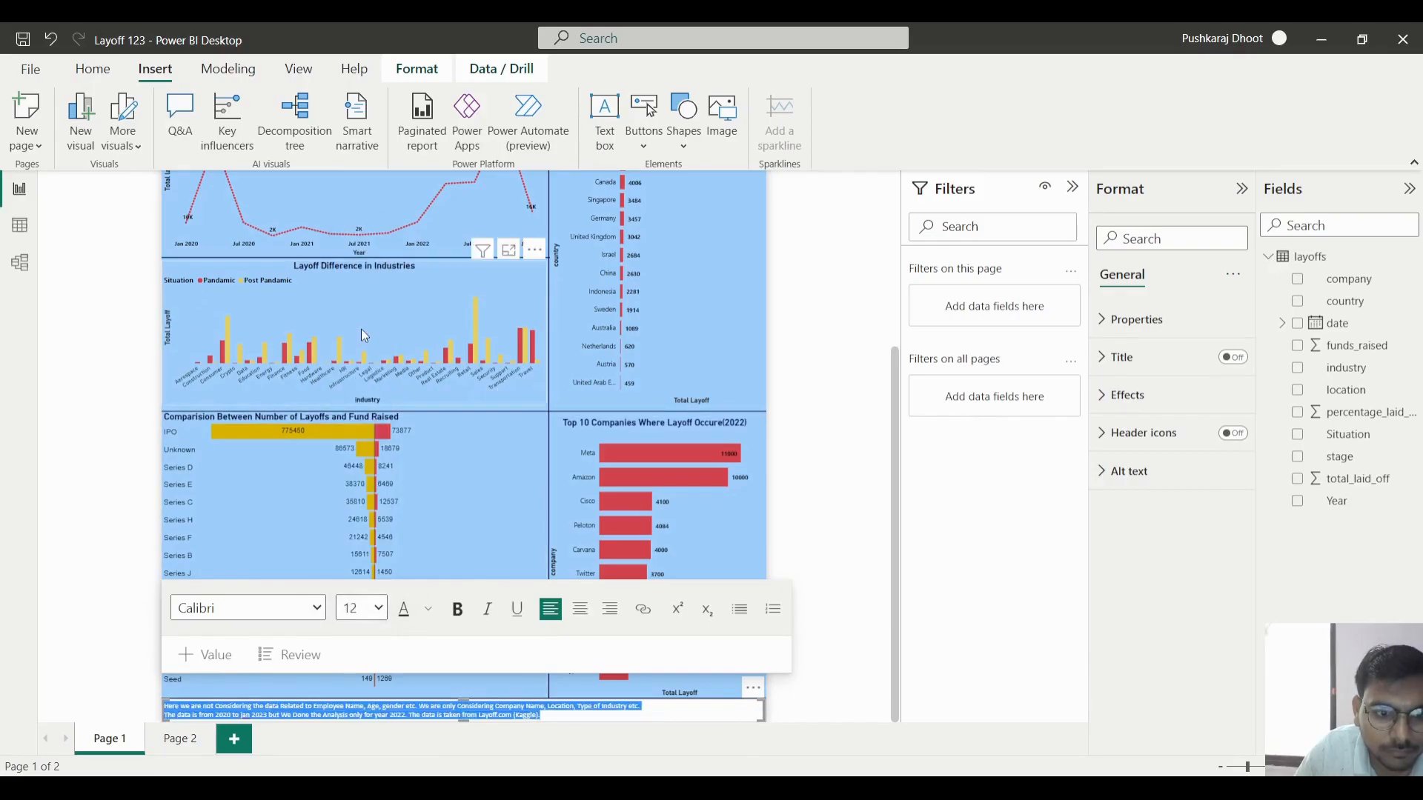
left_click(454, 611)
left_click(417, 612)
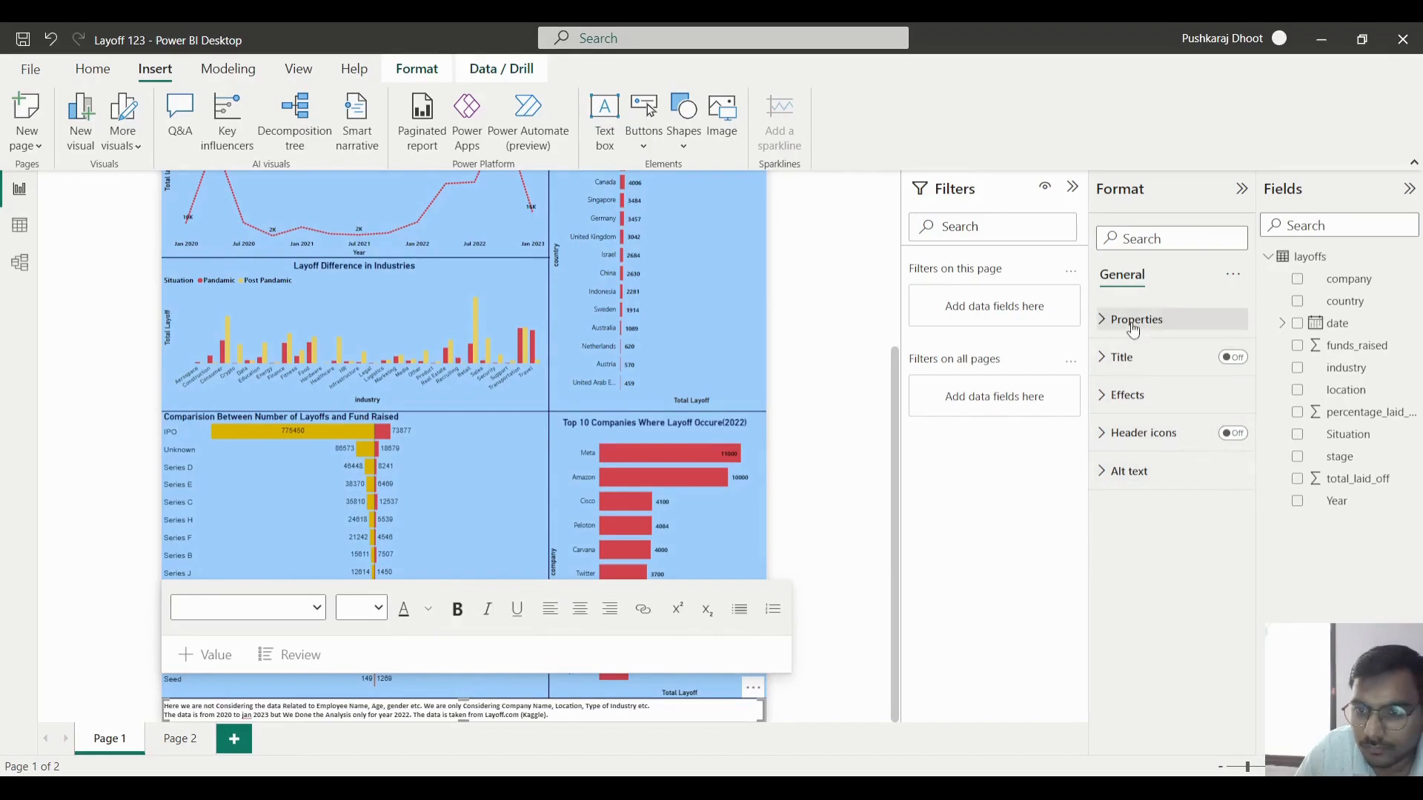
- Set the note text box's background transparency to 100%
left_click(1121, 398)
left_click_drag(1163, 535, 1234, 535)
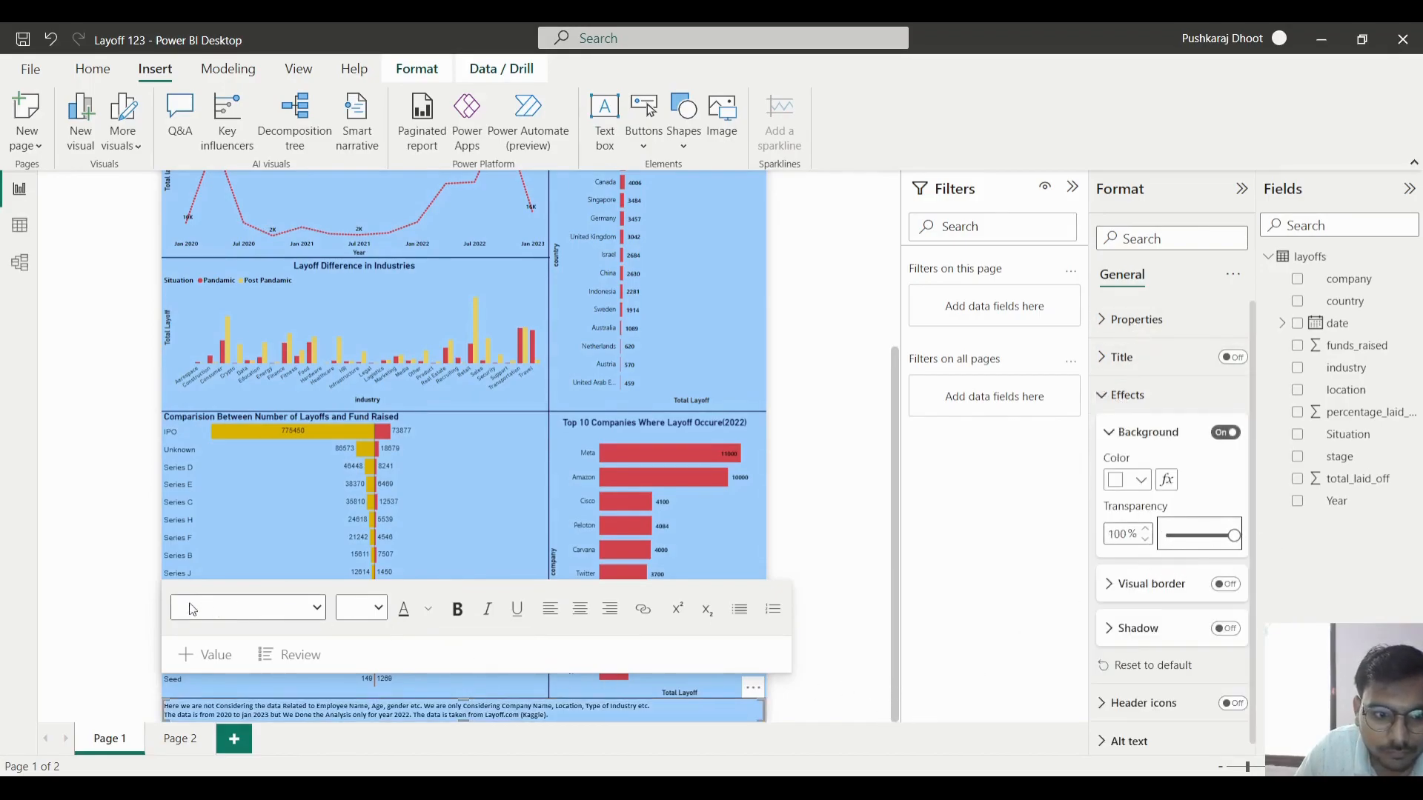
left_click(95, 602)
- Select both bullet paragraphs under the "Layoff 2022" title and change their font to Calibri
scroll(245, 585, "up", 5)
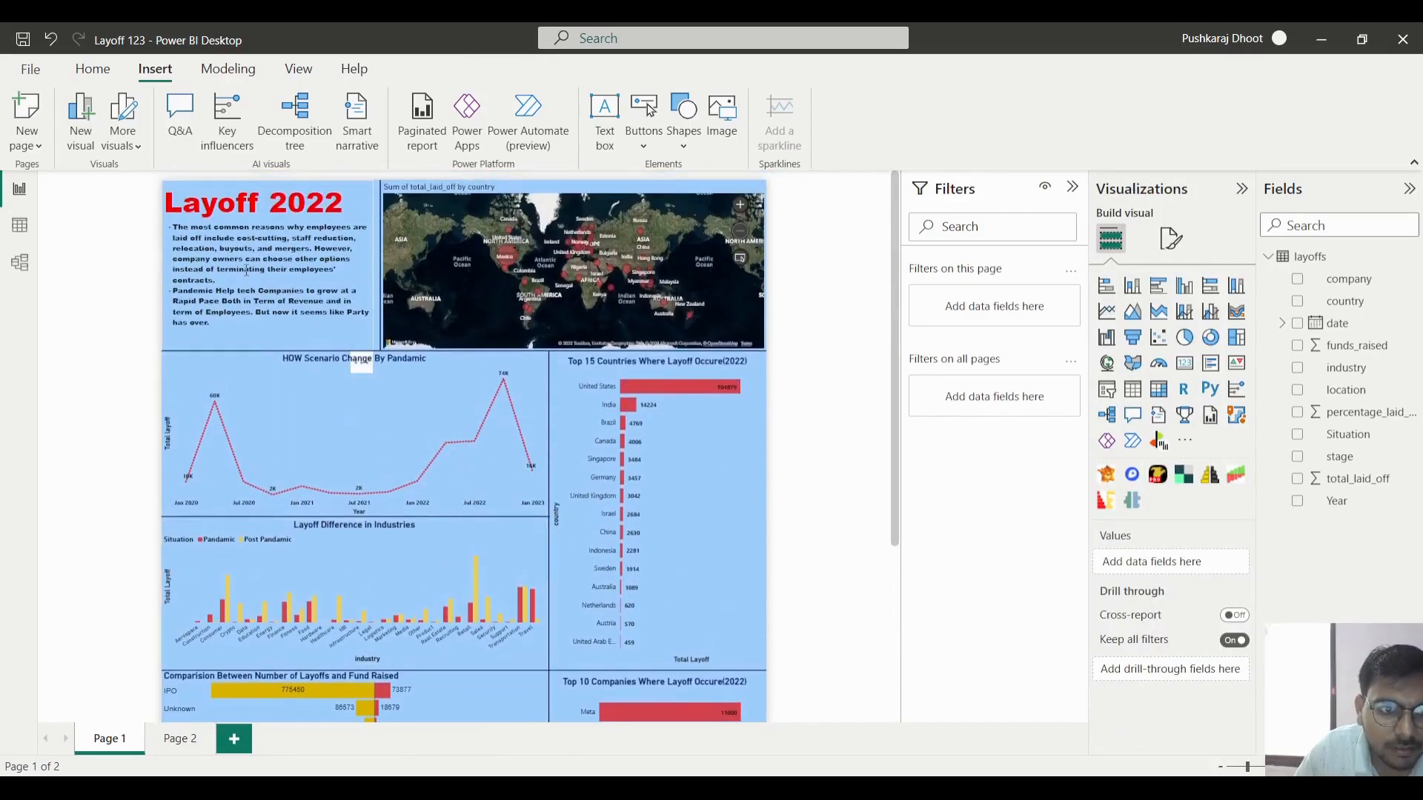
left_click(297, 278)
left_click(516, 208)
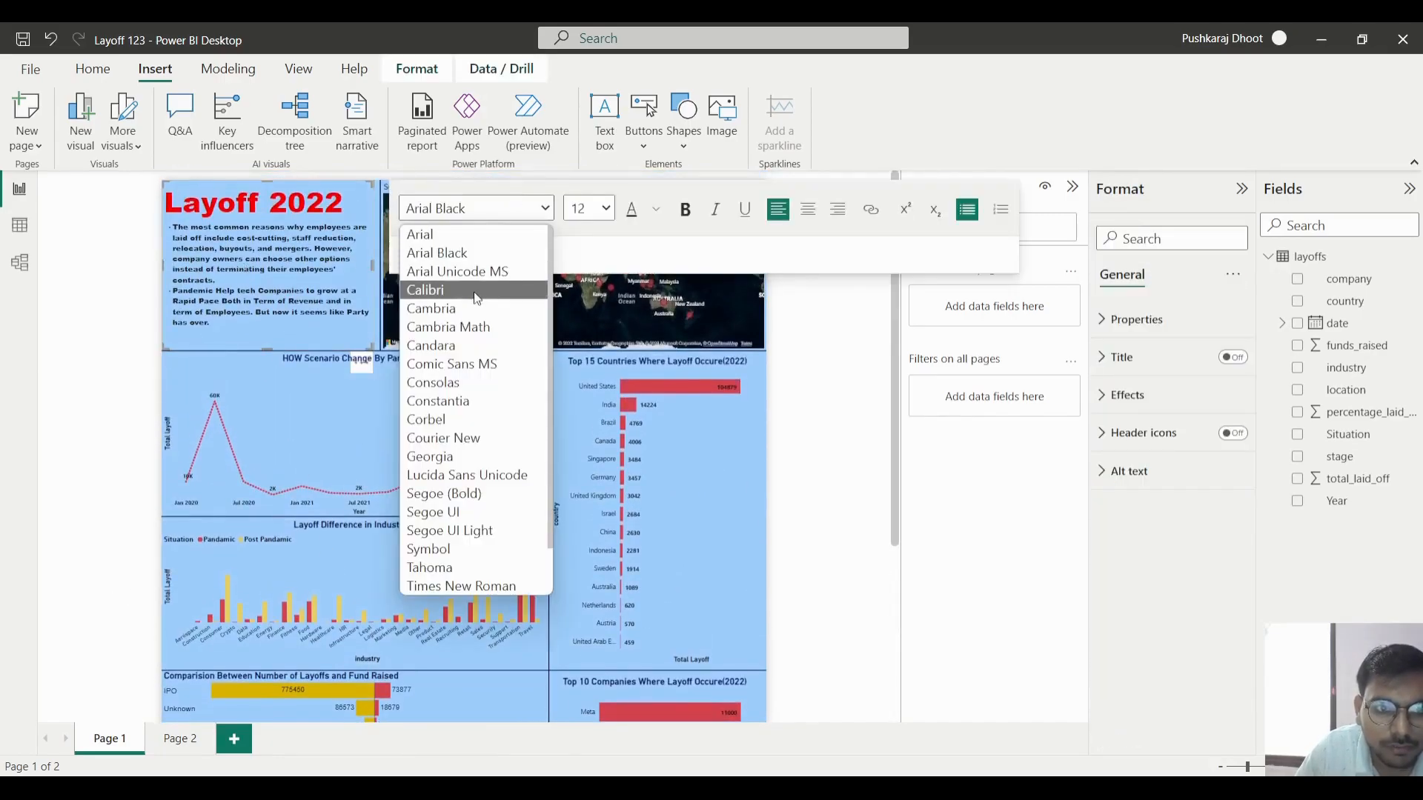
left_click(477, 298)
left_click_drag(209, 323, 172, 226)
left_click(482, 210)
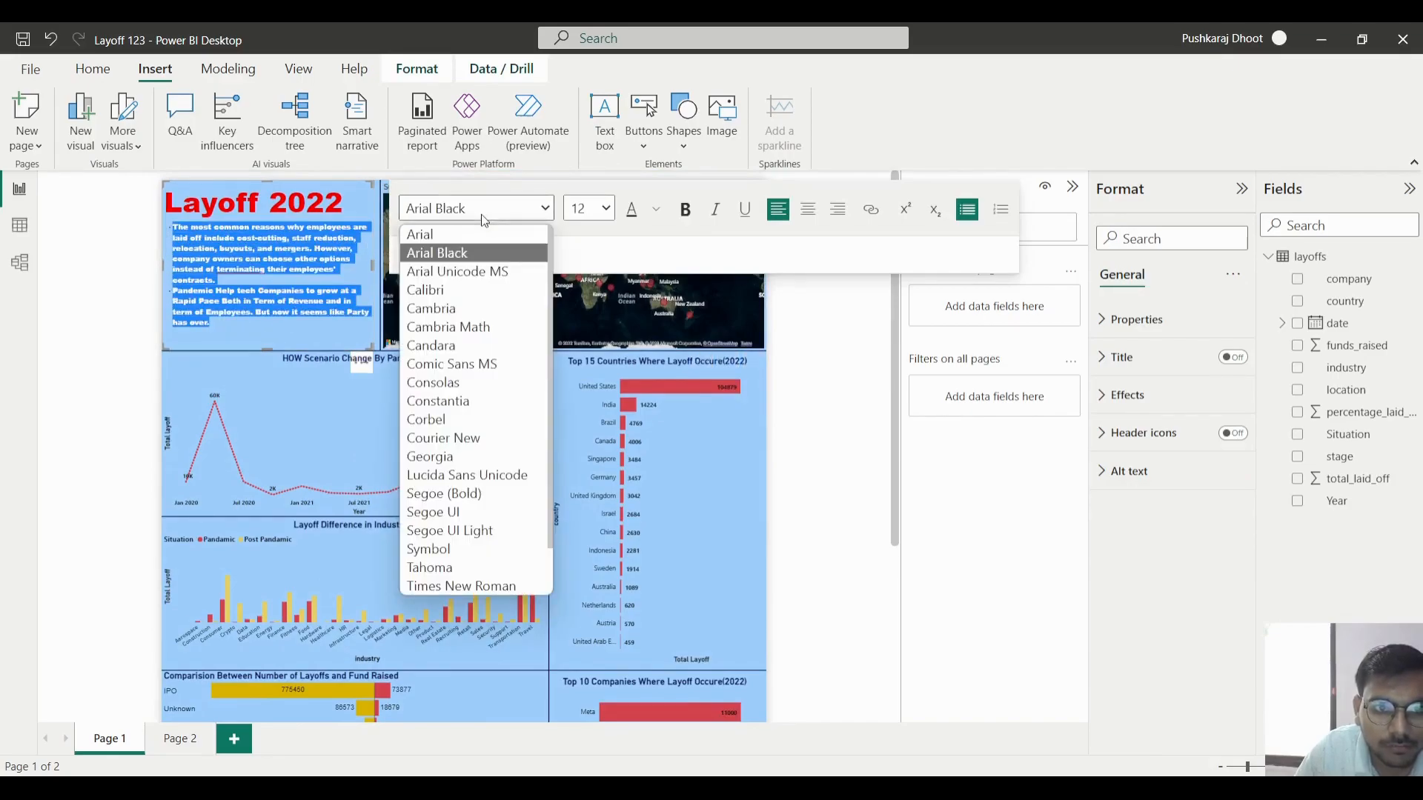
left_click(459, 291)
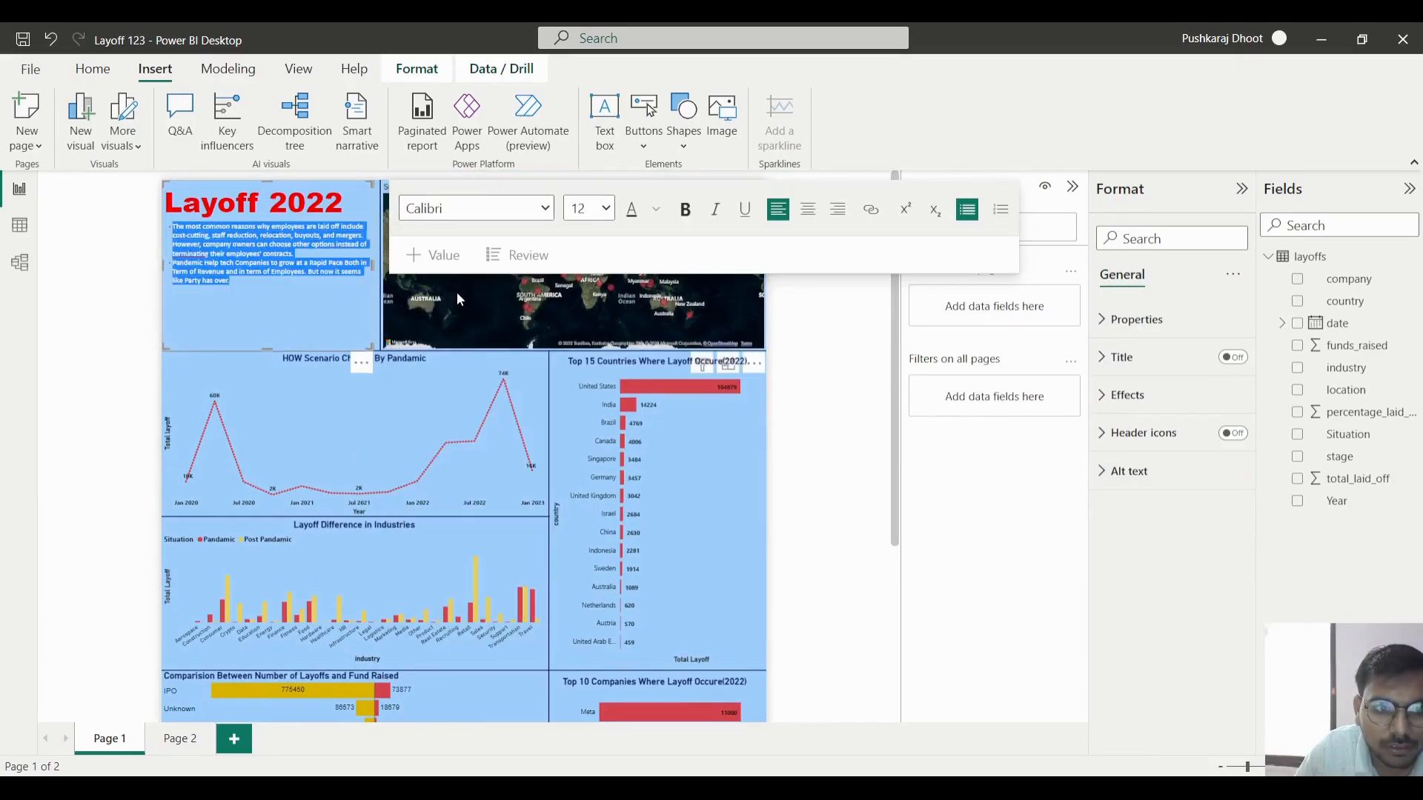
- Set the font size of the two bullet paragraphs under the "Layoff 2022" title to 16
left_click(594, 220)
left_click(589, 360)
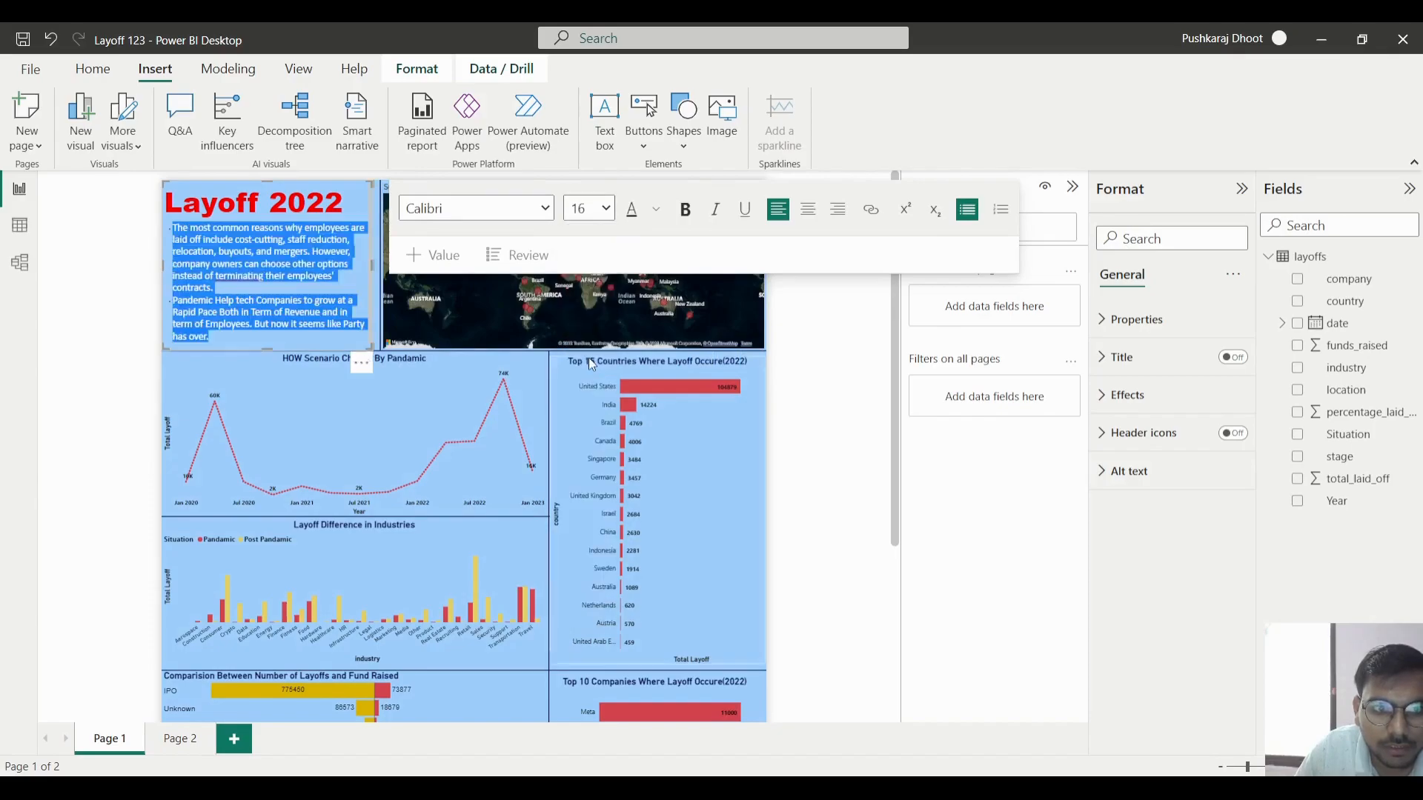
left_click(589, 210)
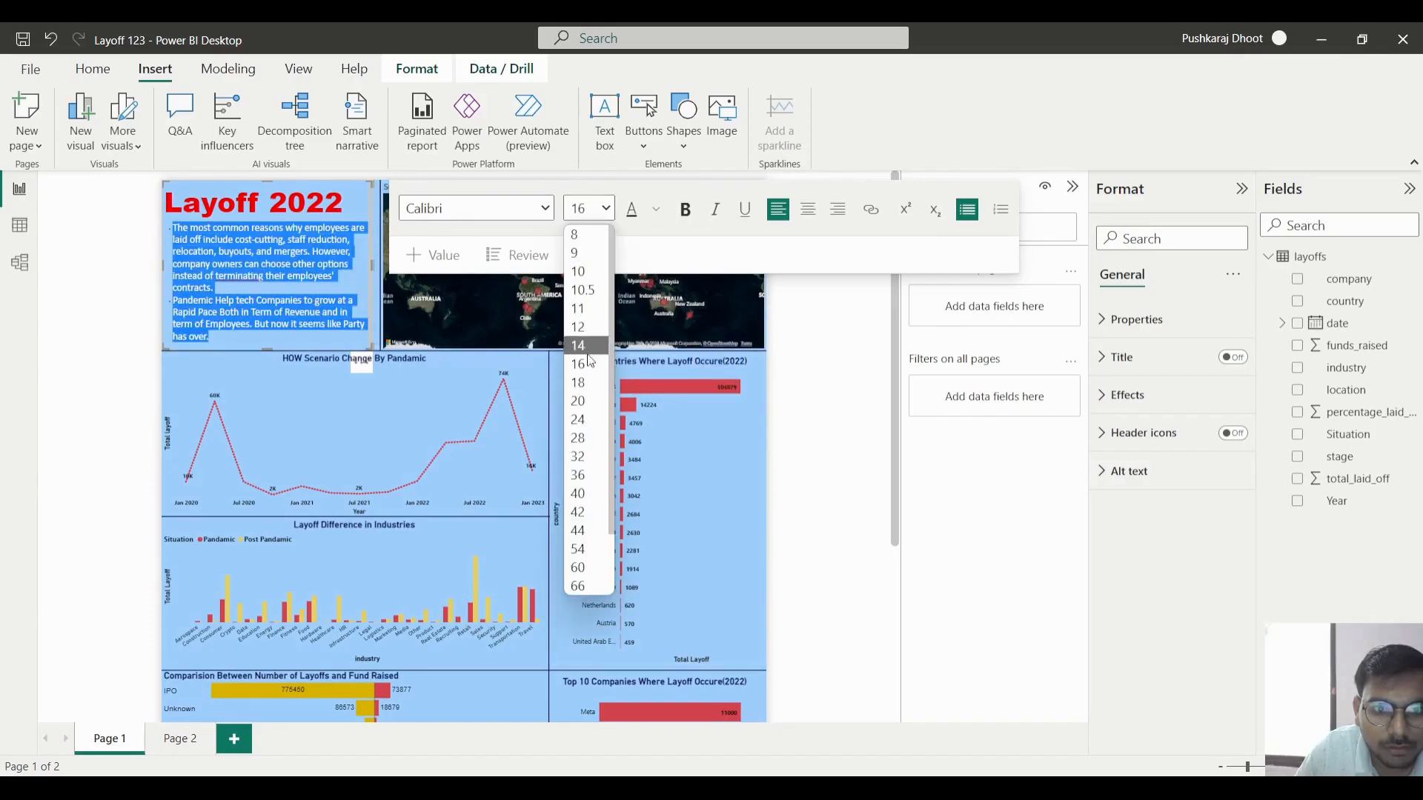
left_click(585, 347)
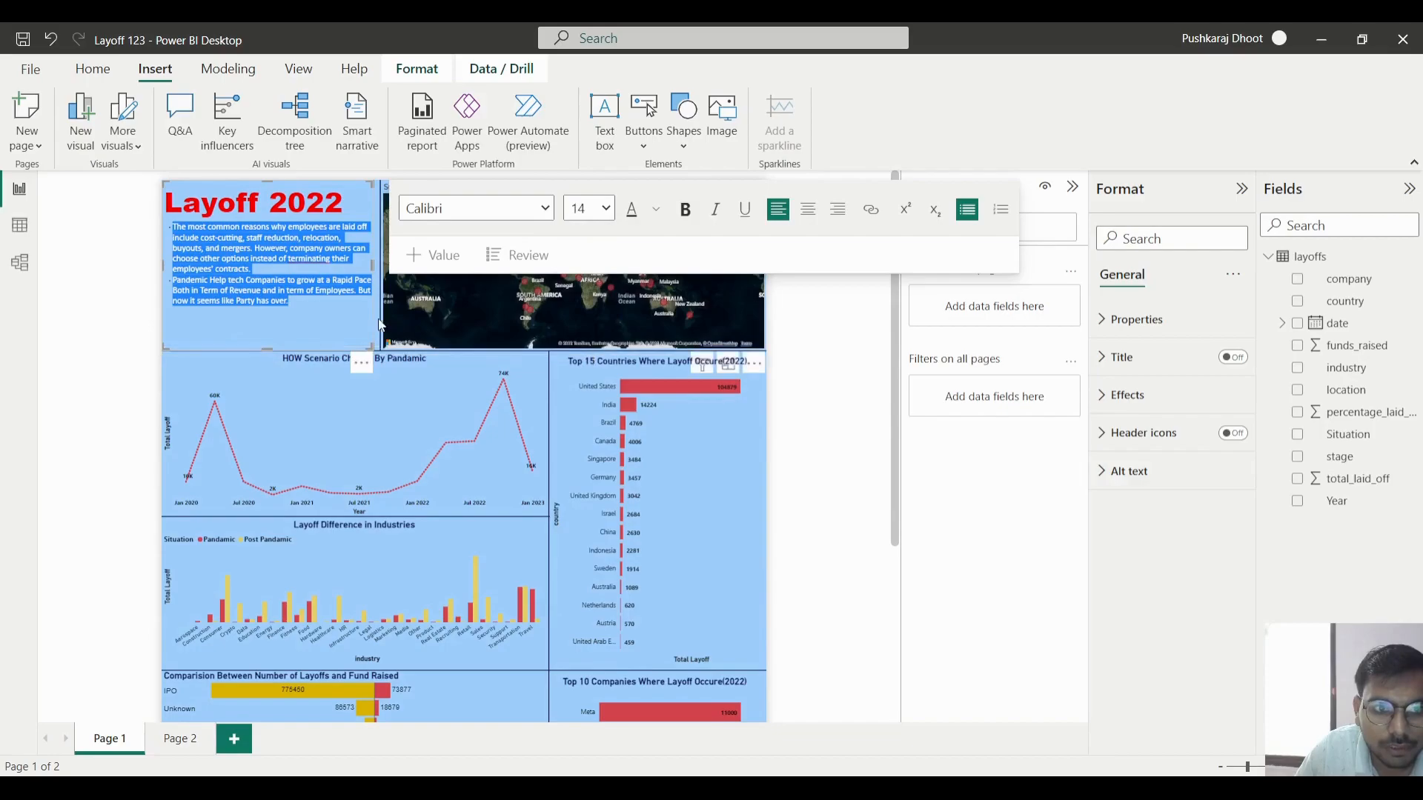
left_click(604, 208)
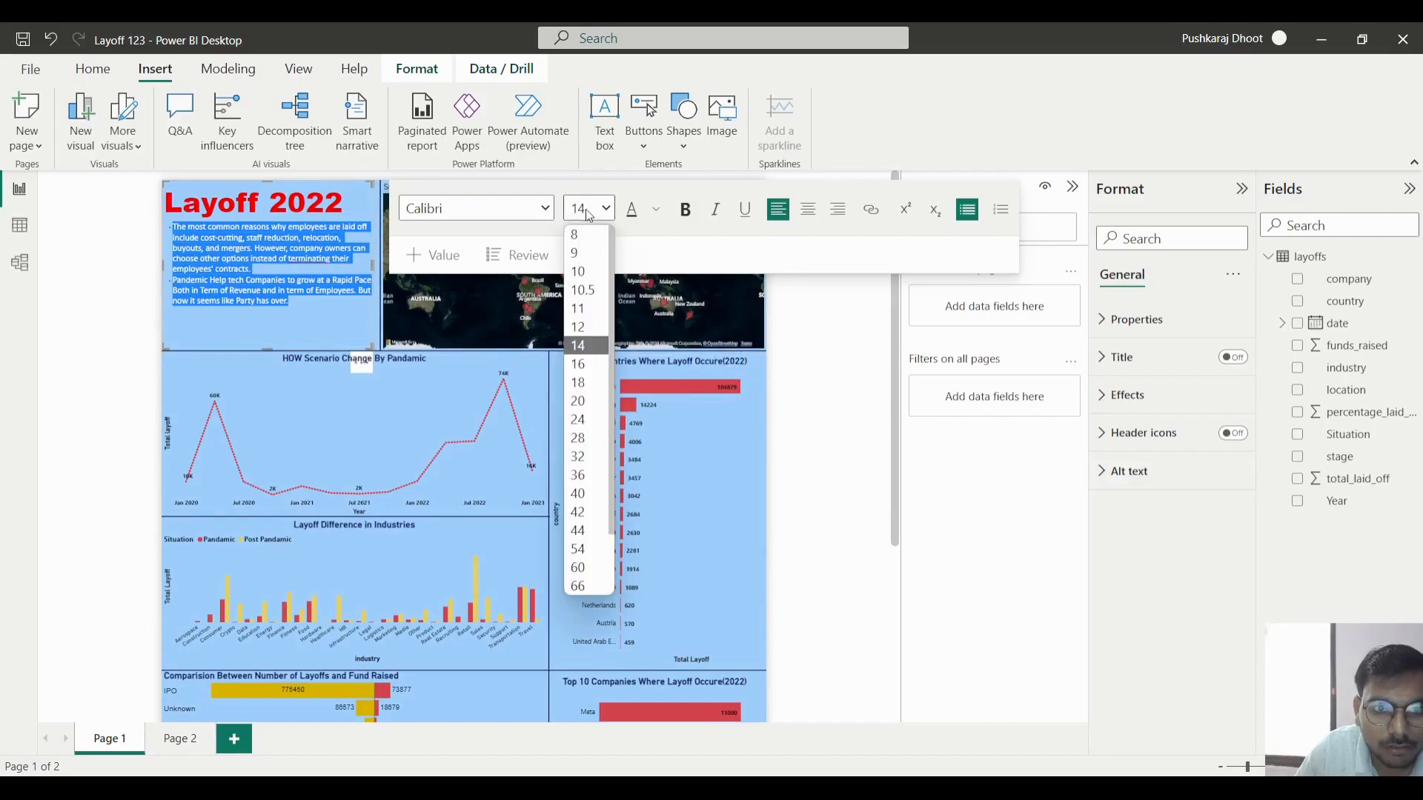
left_click(604, 363)
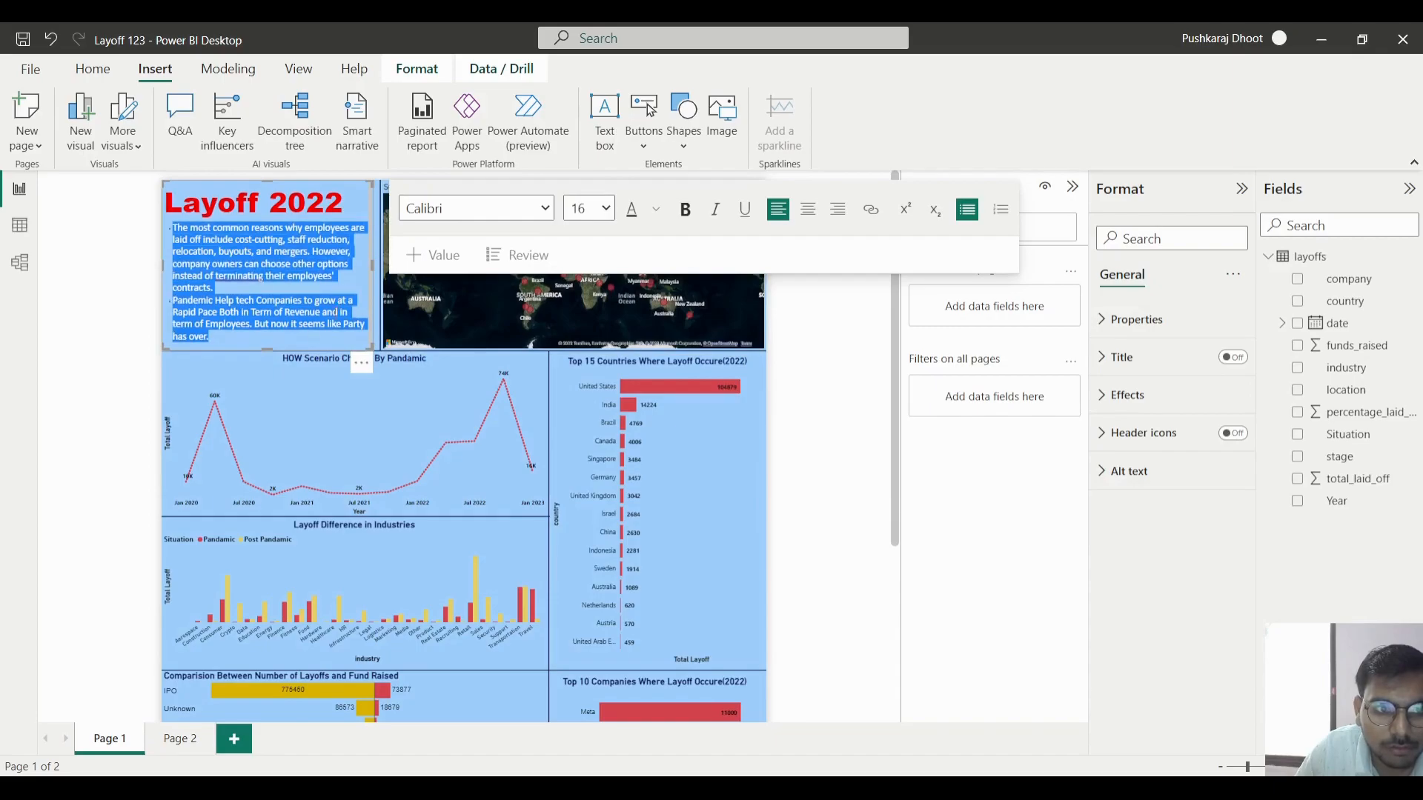
left_click(266, 359)
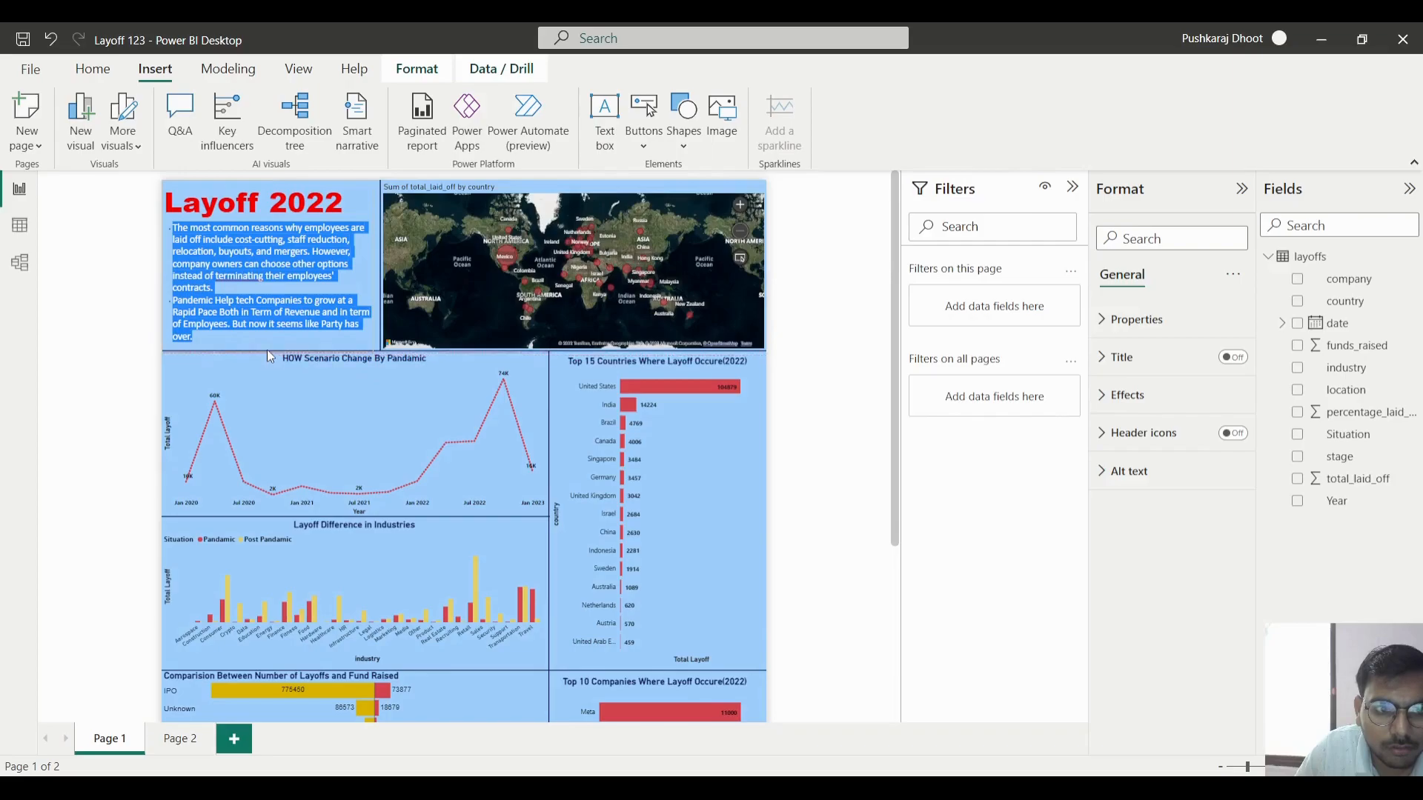
left_click(106, 354)
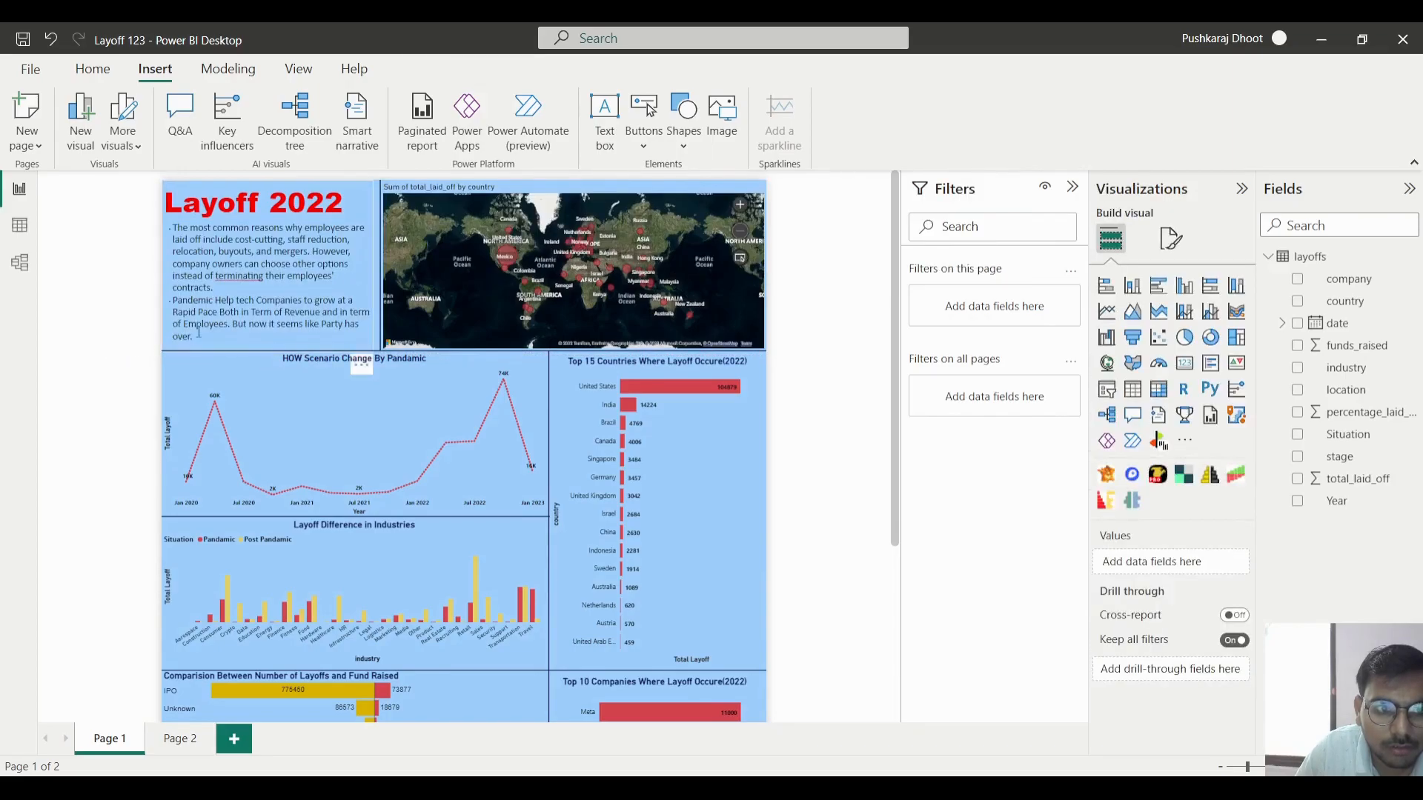
- Make the two bullet paragraphs under the "Layoff 2022" title bold
left_click_drag(195, 335, 171, 225)
left_click(685, 209)
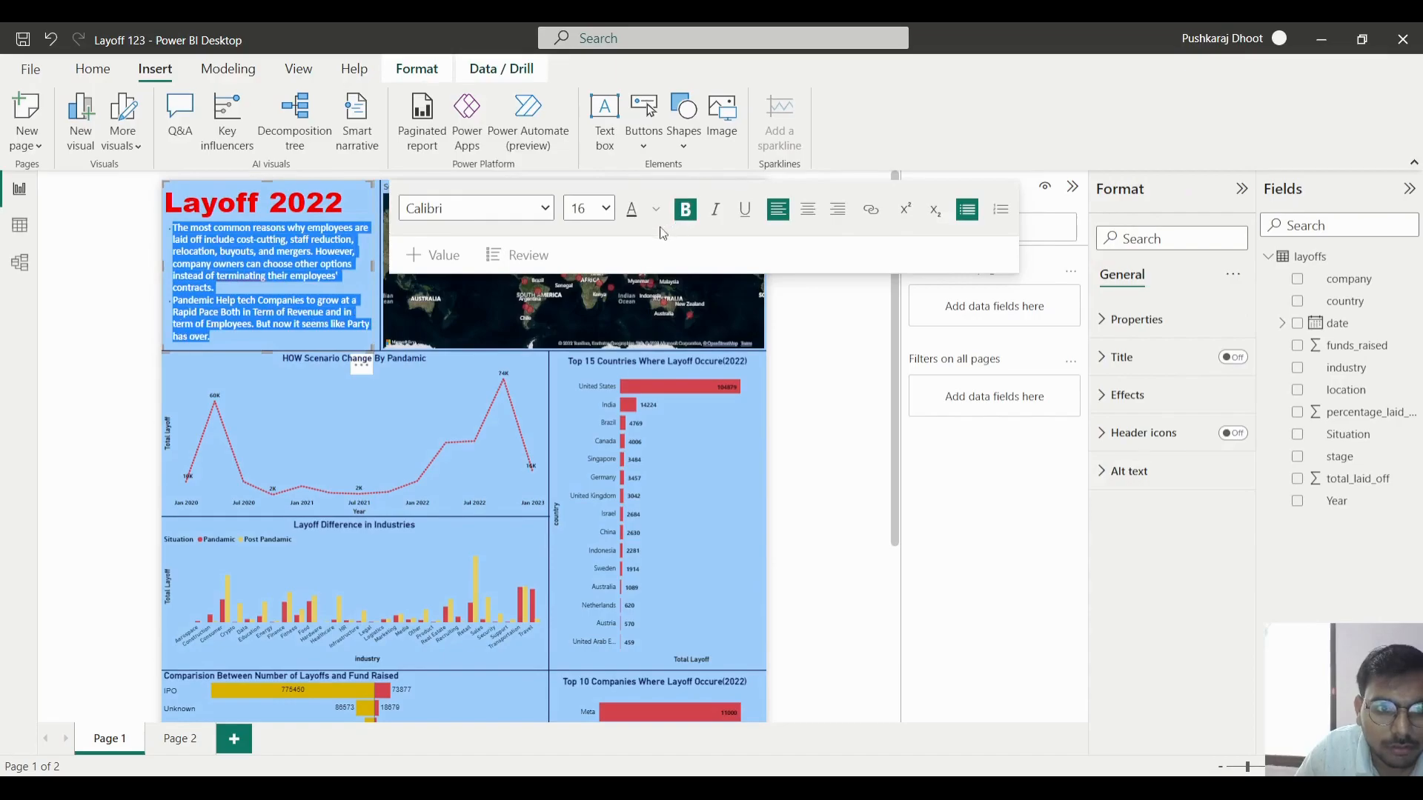
left_click(107, 355)
left_click(231, 274)
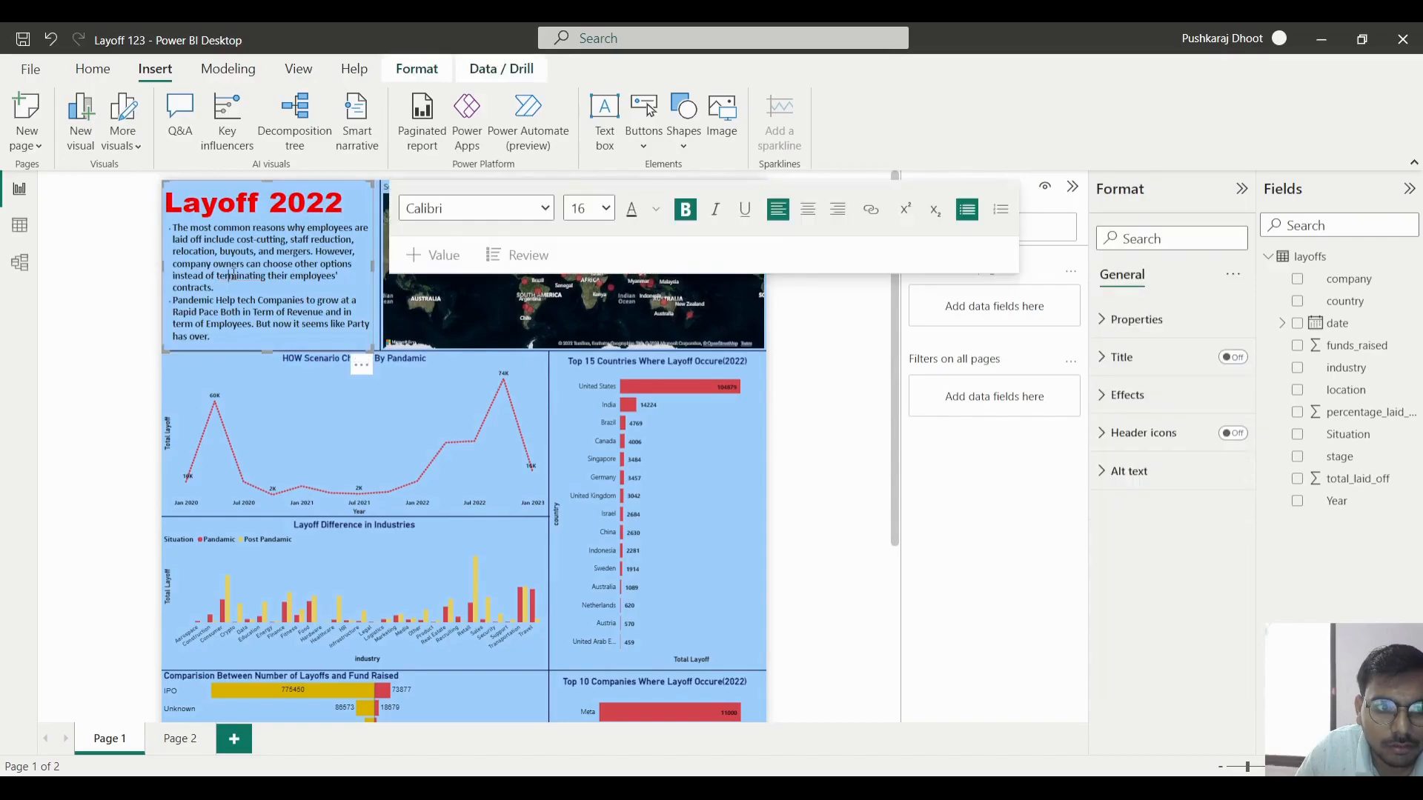
right_click(242, 279)
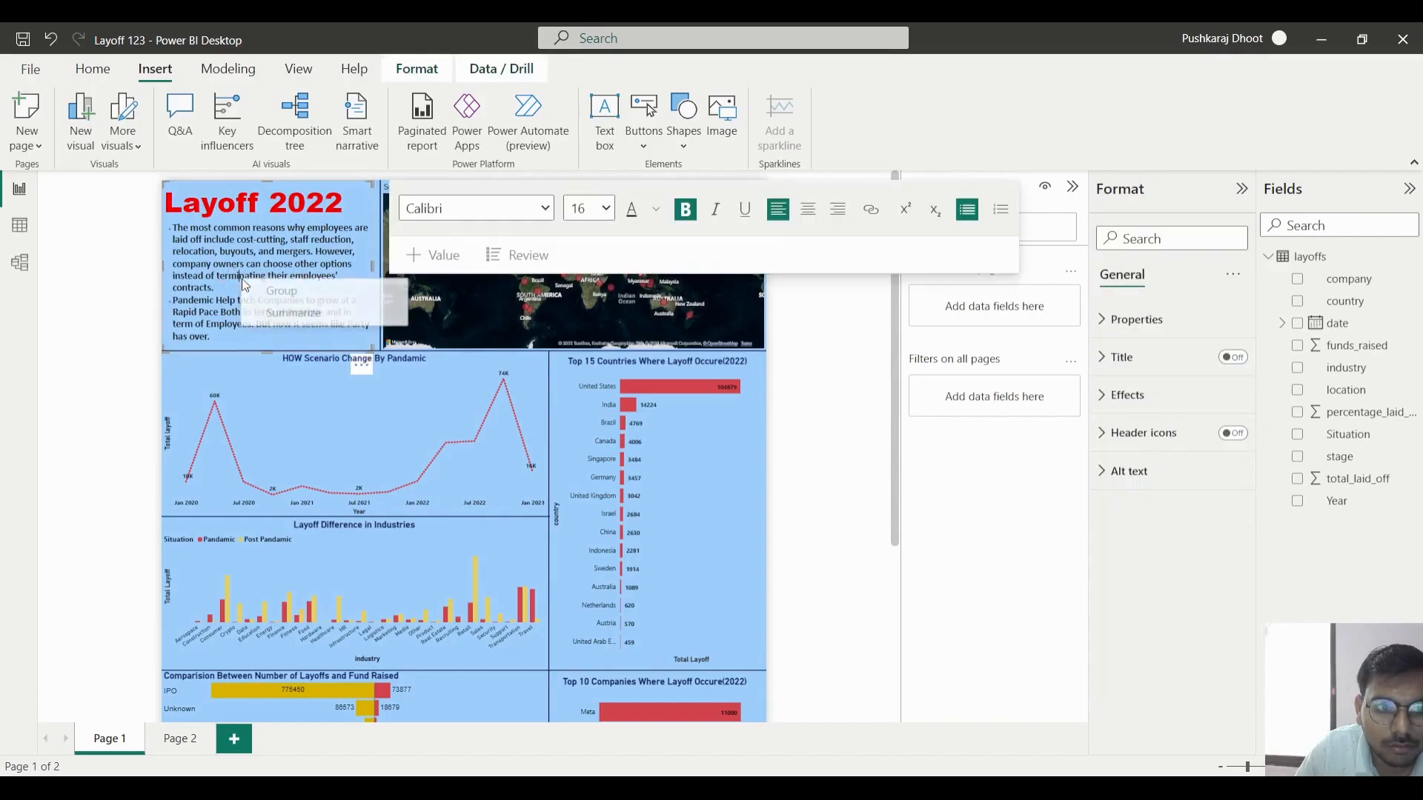
left_click(132, 302)
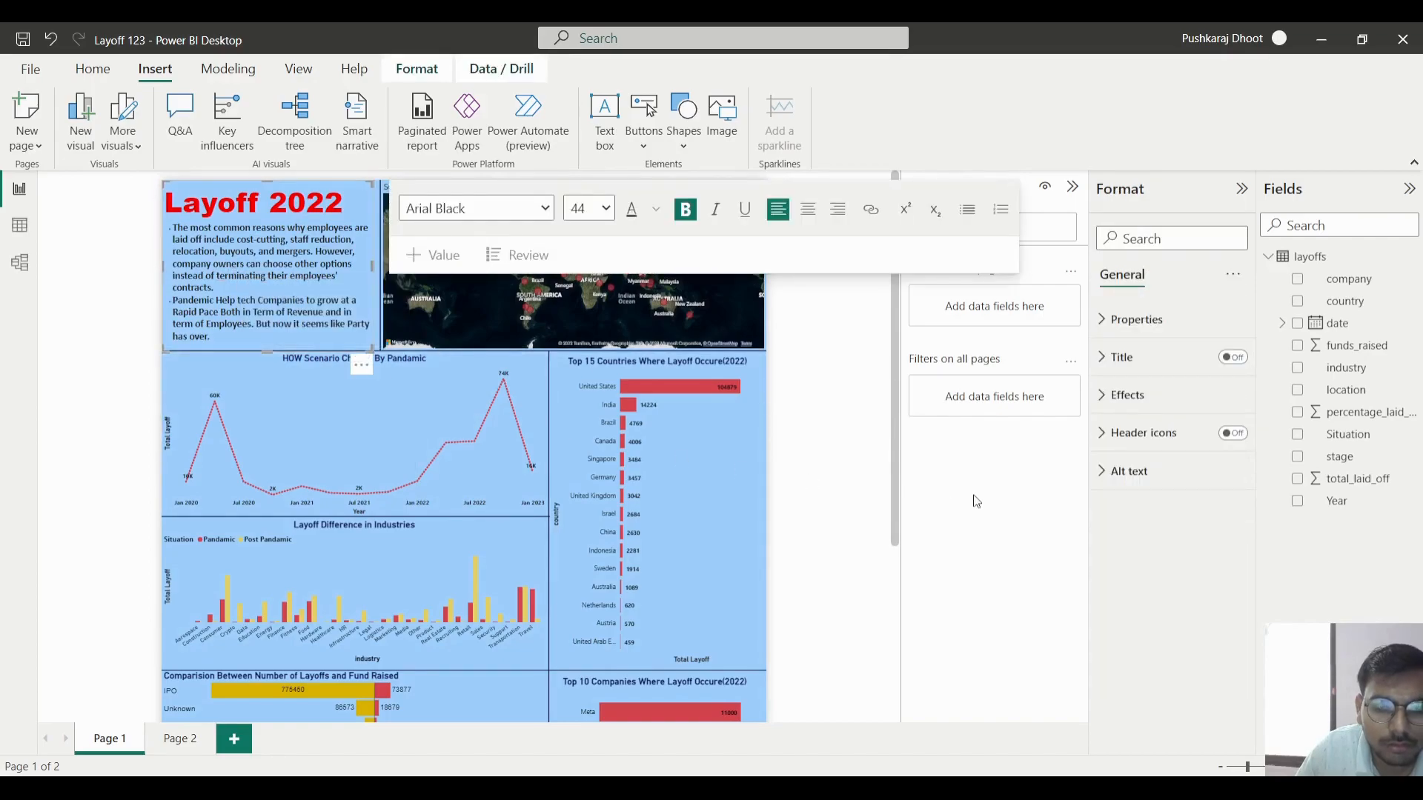
left_click(864, 498)
scroll(842, 402, "down", 5)
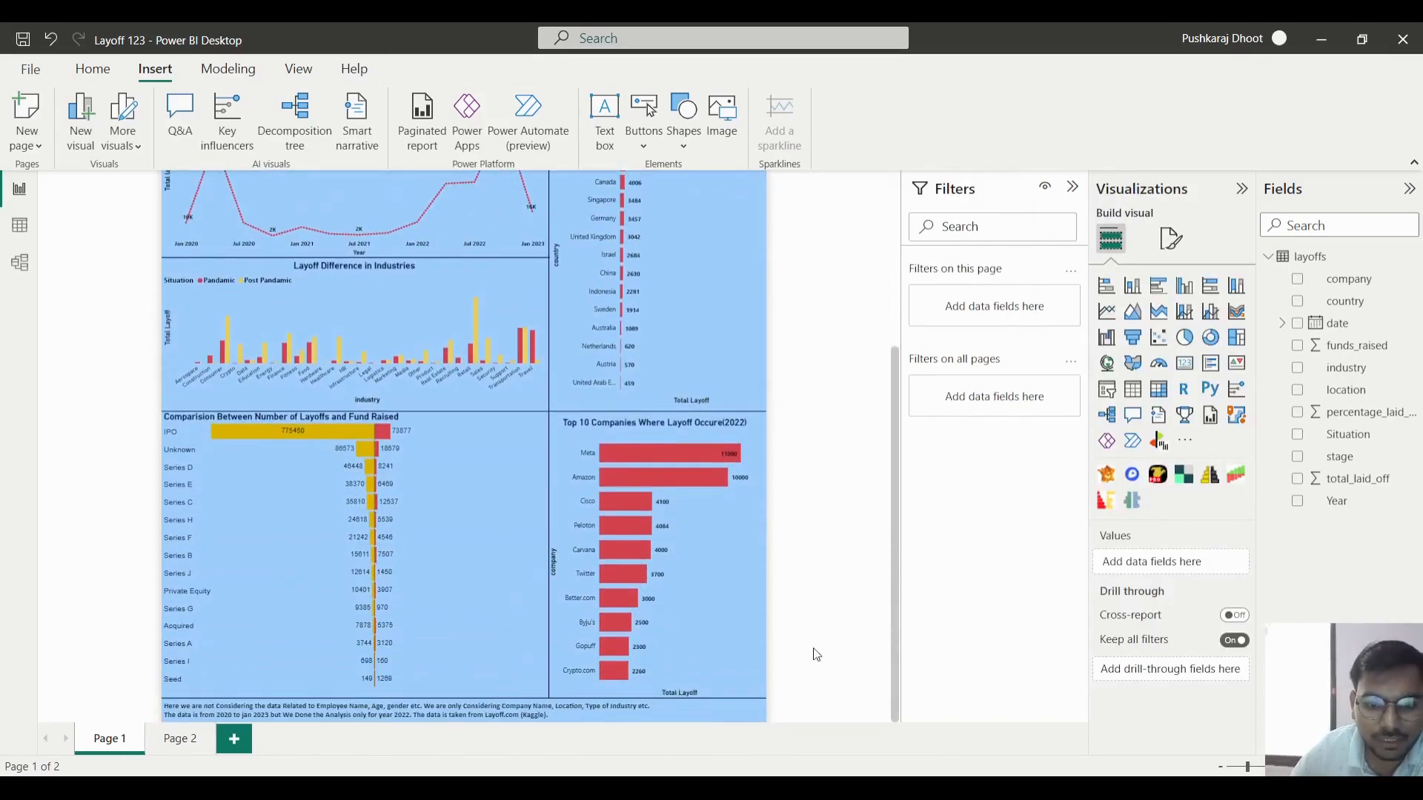
scroll(798, 591, "up", 5)
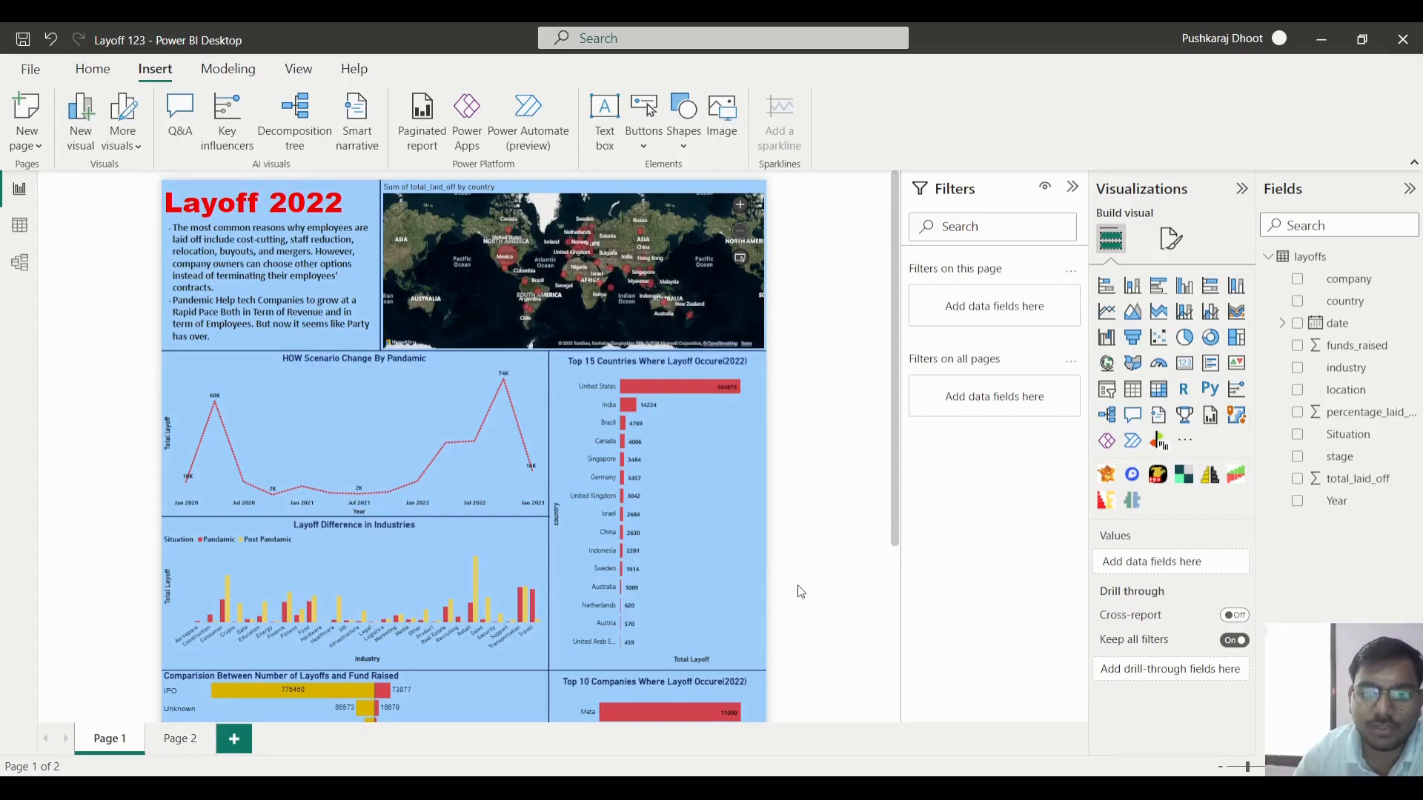
left_click(1097, 771)
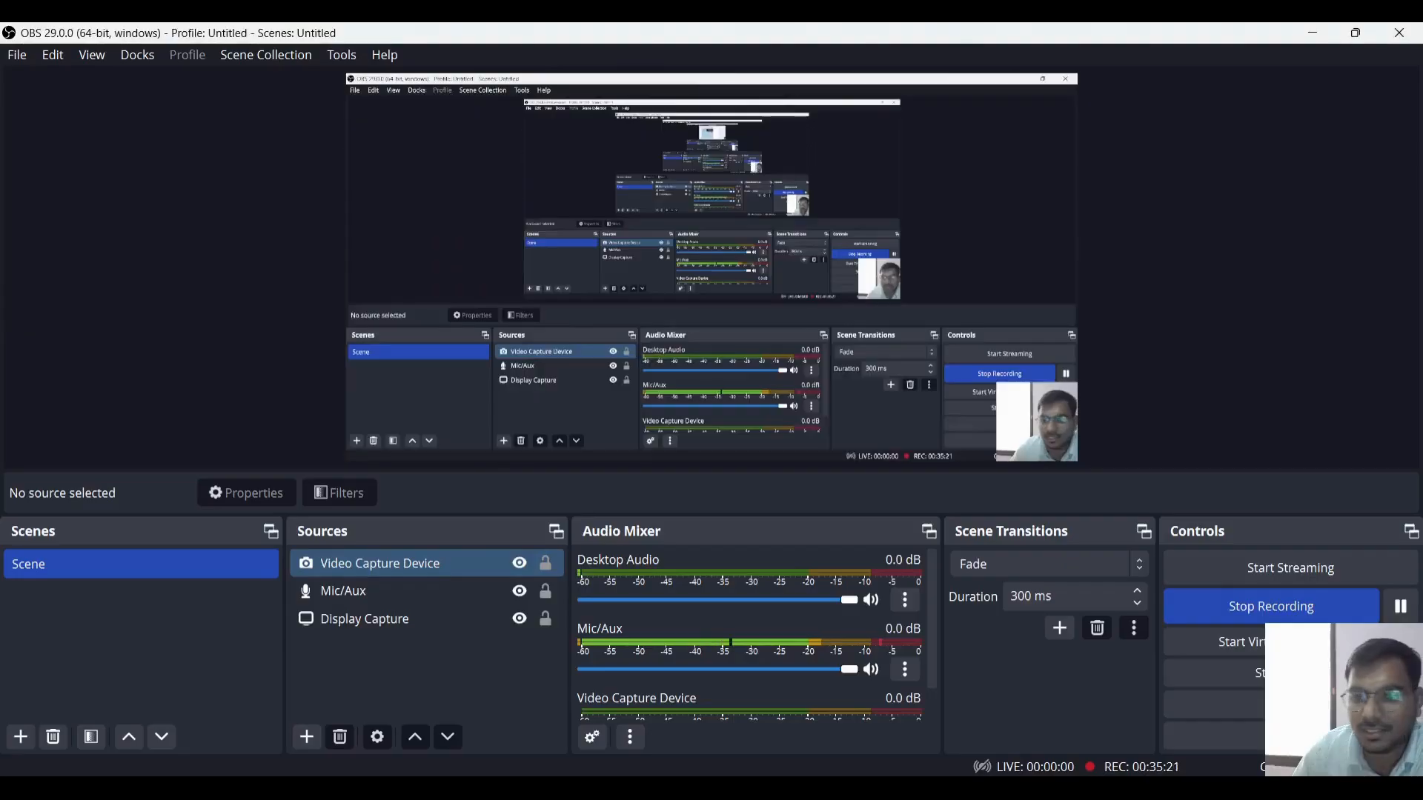